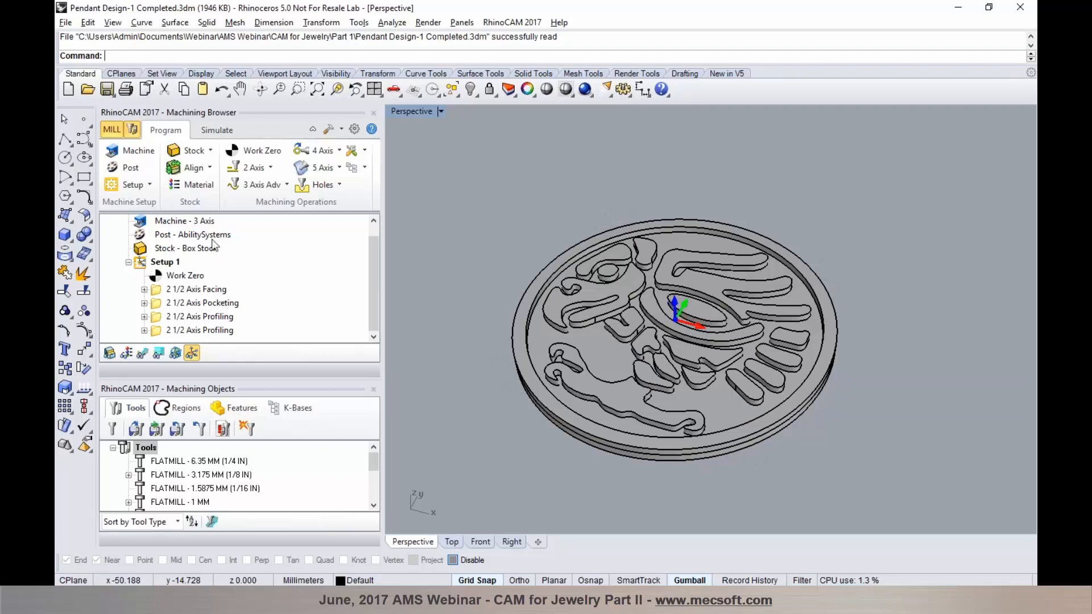
Step: Turn on toolpath display and view the pendant's 2 1/2 Axis Facing, Pocketing and both Profiling toolpaths one after another
{"action": "left_click", "coordinate": [203, 291]}
{"action": "left_click", "coordinate": [142, 353]}
{"action": "left_click", "coordinate": [186, 305]}
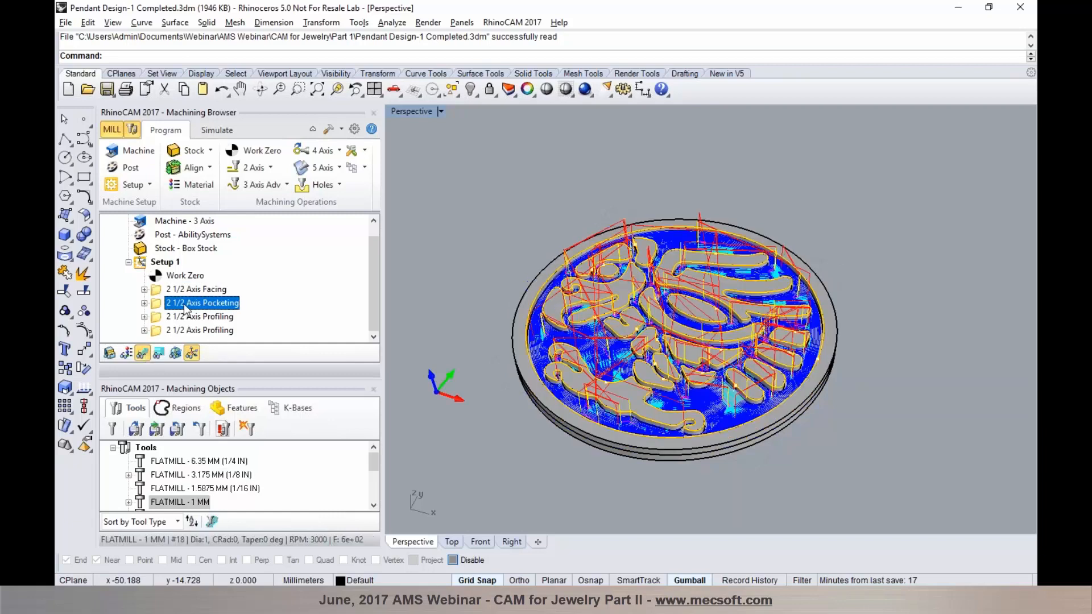
{"action": "left_click", "coordinate": [186, 320]}
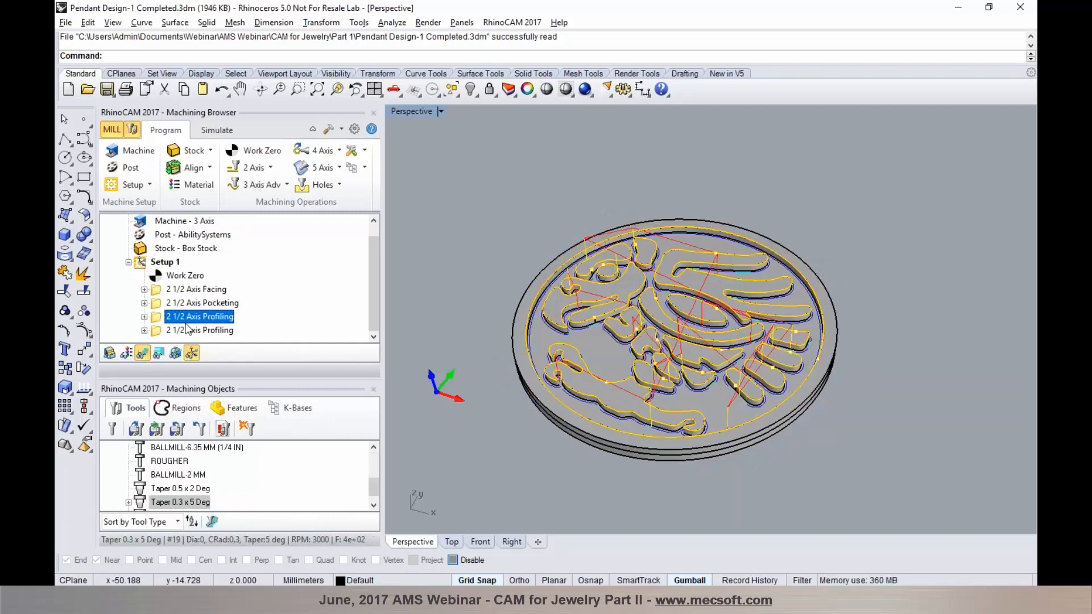
{"action": "left_click", "coordinate": [187, 330]}
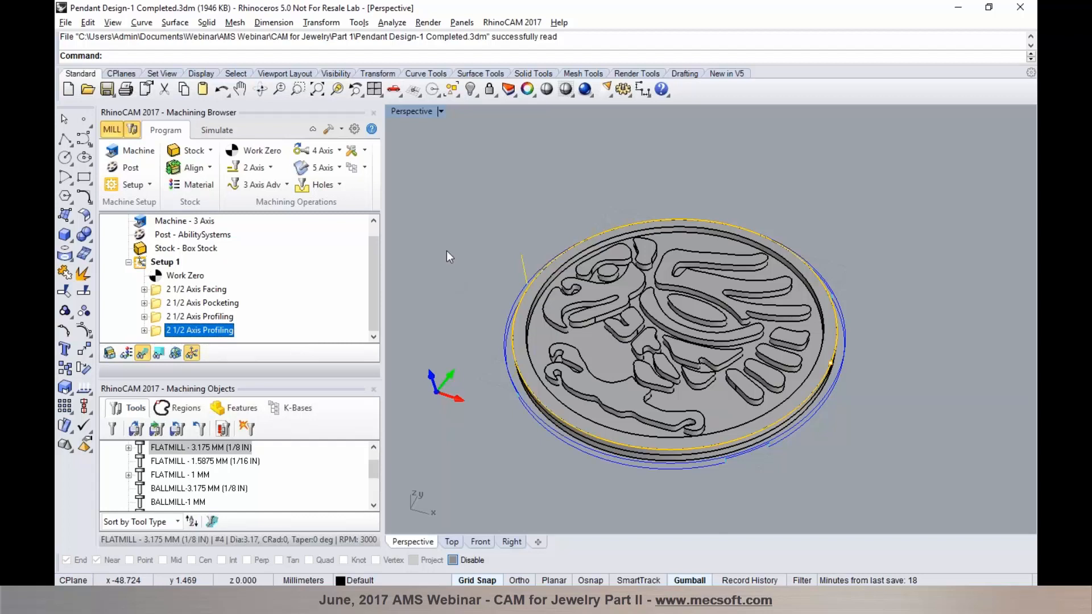
Step: Look through the list of available 2 Axis machining operations and close it without choosing one
{"action": "left_click", "coordinate": [273, 168]}
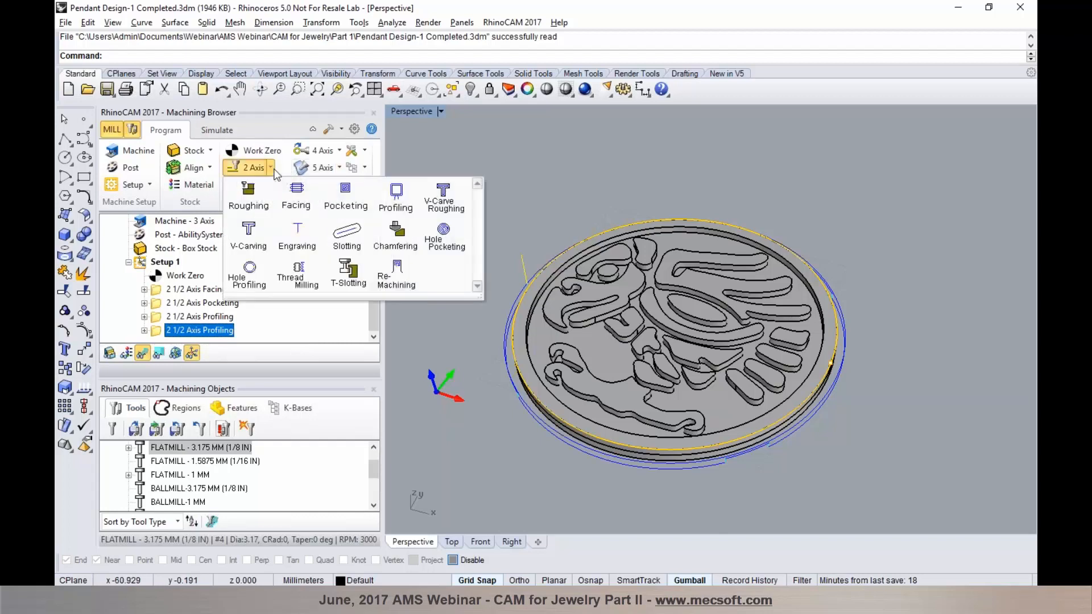
{"action": "left_click", "coordinate": [274, 170]}
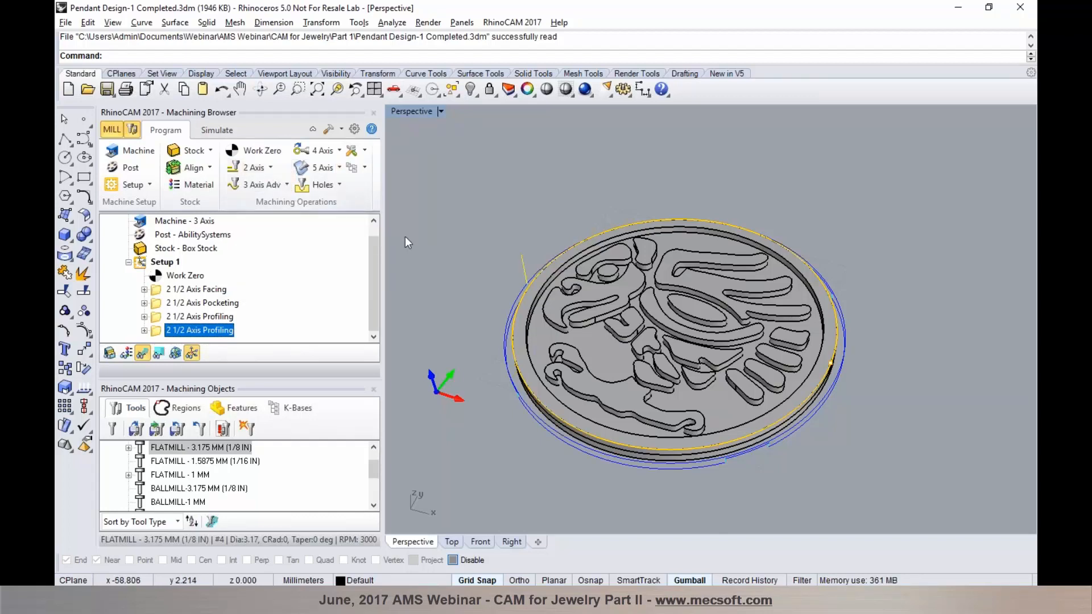
{"action": "left_click", "coordinate": [444, 241]}
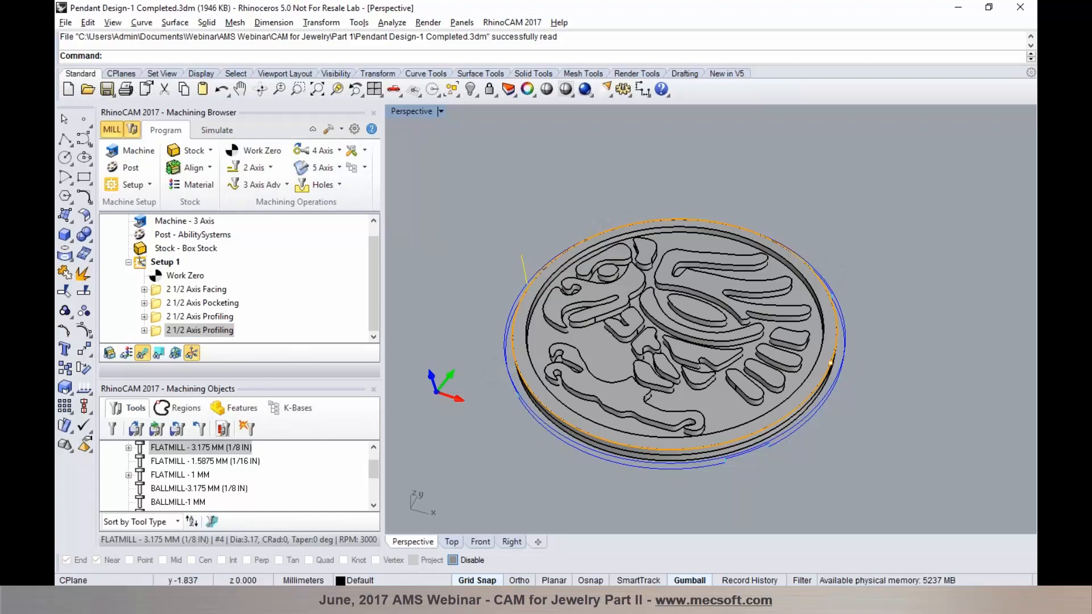
Step: Open the file Ring-Flip Machining Completed.3dm from the Part 1 folder
{"action": "left_click", "coordinate": [89, 93]}
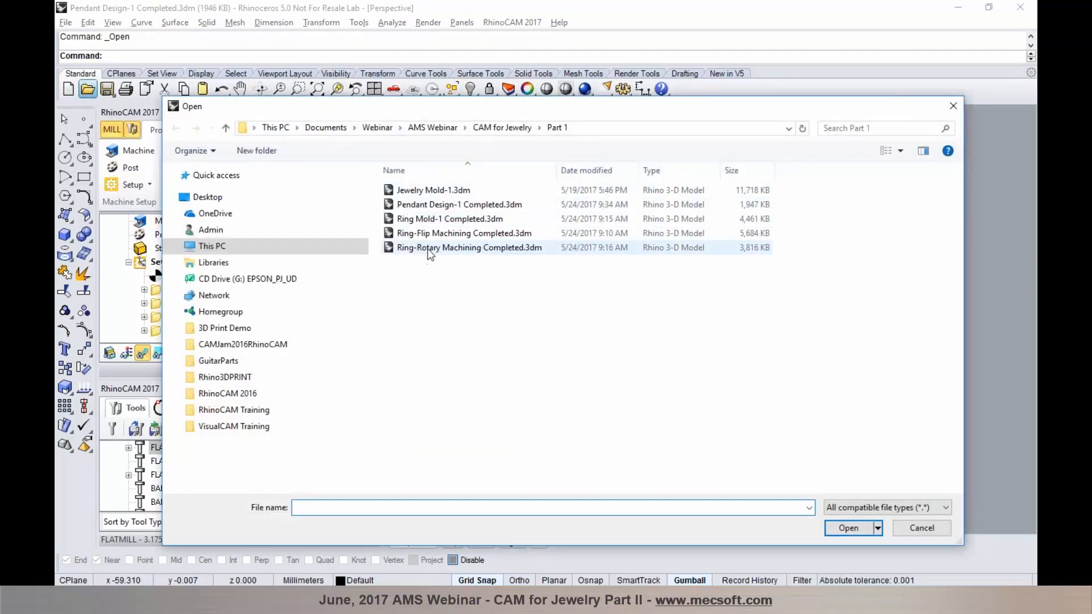
{"action": "left_click", "coordinate": [426, 235]}
{"action": "left_click", "coordinate": [848, 528]}
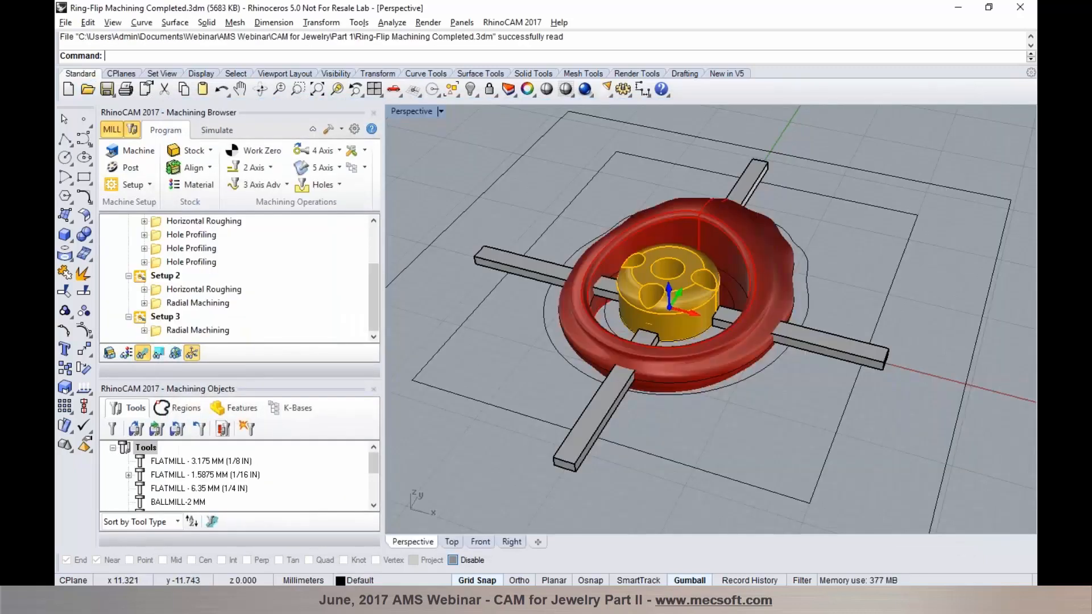
Step: Close the Machining Objects browser to give the machining job tree the full height
{"action": "right_click_drag", "start_coordinate": [736, 420], "coordinate": [732, 402]}
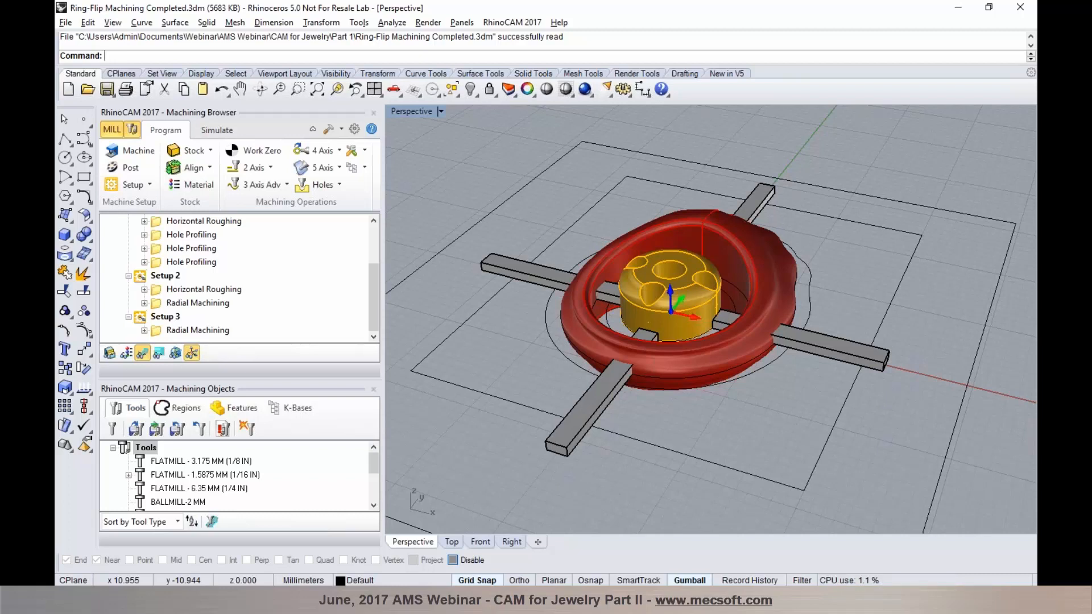
{"action": "scroll", "coordinate": [688, 376], "scroll_direction": "down", "scroll_amount": 4}
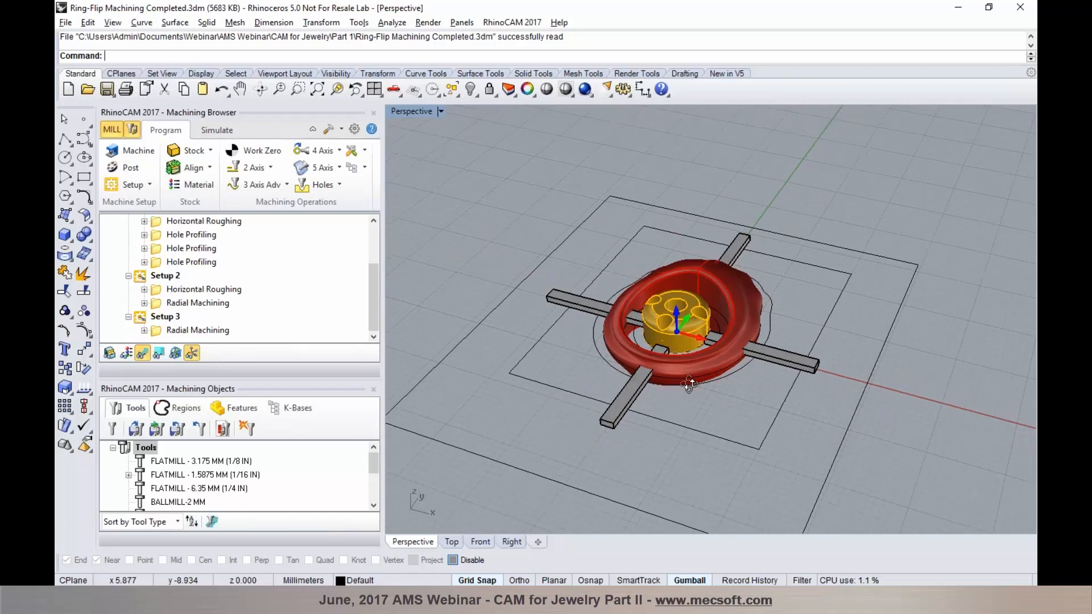
{"action": "mouse_move", "coordinate": [687, 389]}
{"action": "right_mouse_down"}
{"action": "mouse_move", "coordinate": [685, 363]}
{"action": "mouse_move", "coordinate": [686, 386]}
{"action": "right_mouse_up"}
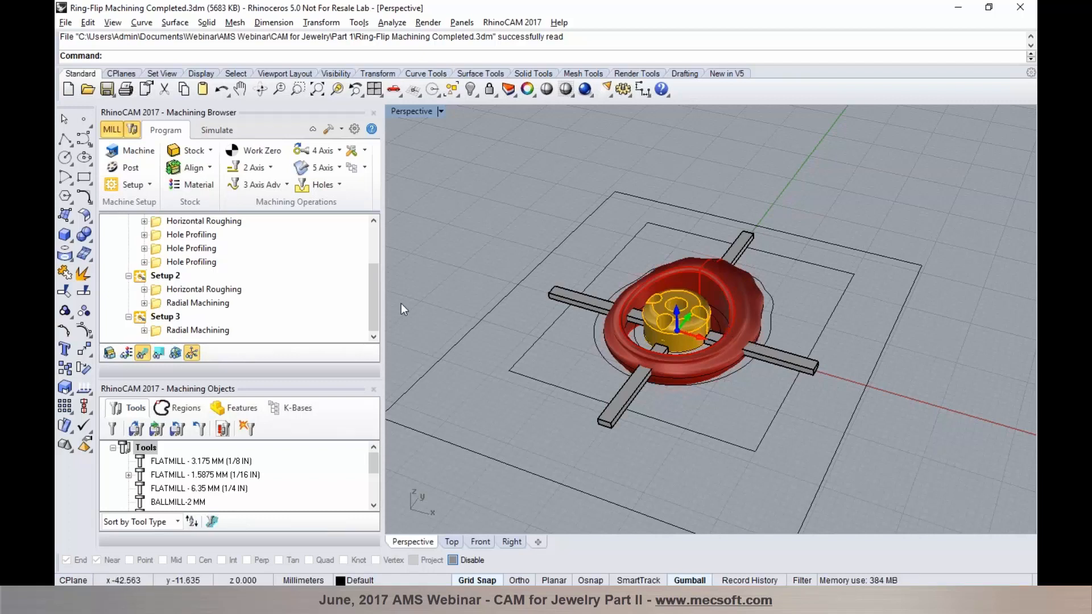
{"action": "left_click", "coordinate": [373, 390]}
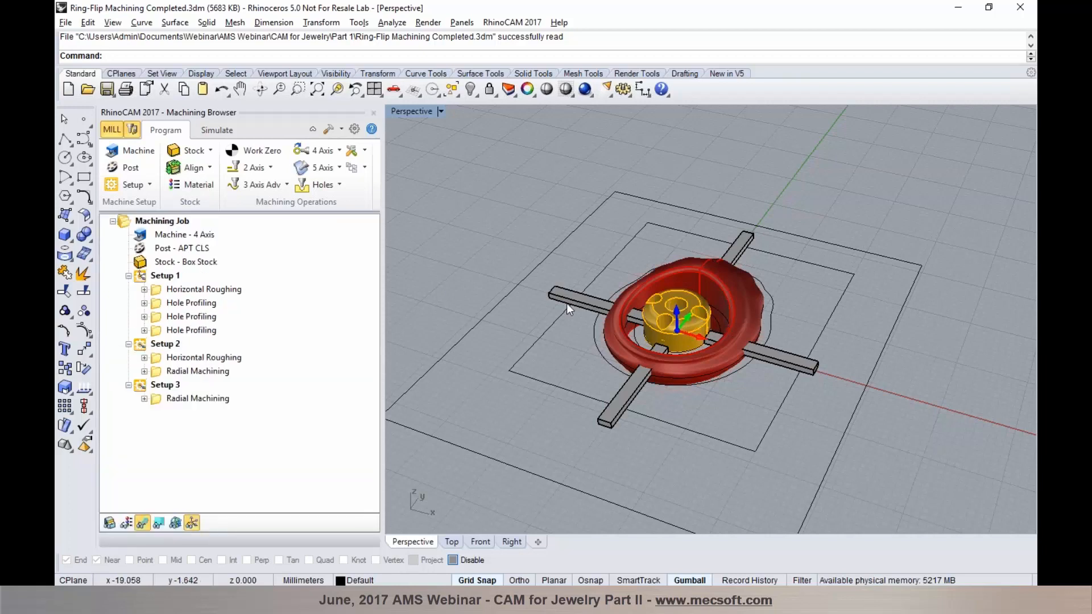
Step: Select several of the ring's support bars and the cylindrical centre part one at a time to identify them
{"action": "right_click_drag", "start_coordinate": [618, 315], "coordinate": [719, 262]}
{"action": "left_click", "coordinate": [735, 259]}
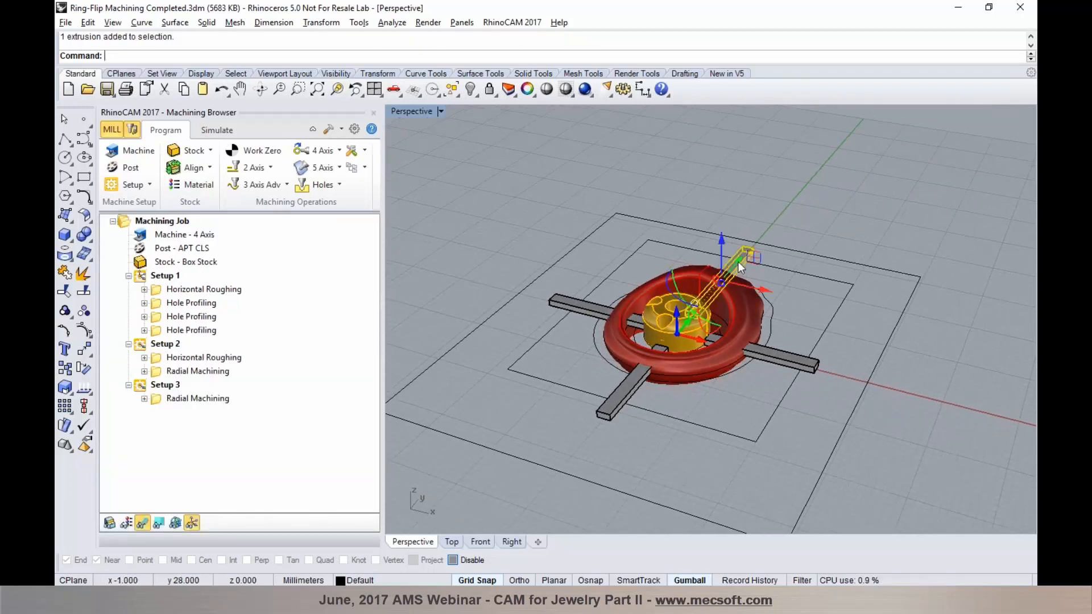
{"action": "left_click", "coordinate": [773, 352]}
{"action": "left_click", "coordinate": [632, 389]}
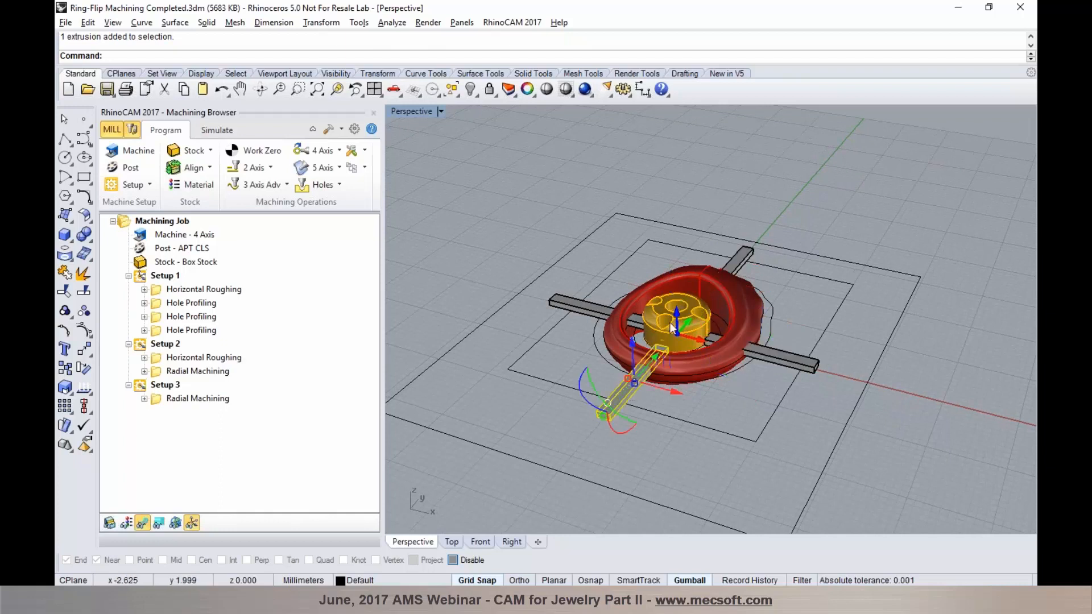
{"action": "left_click", "coordinate": [662, 313]}
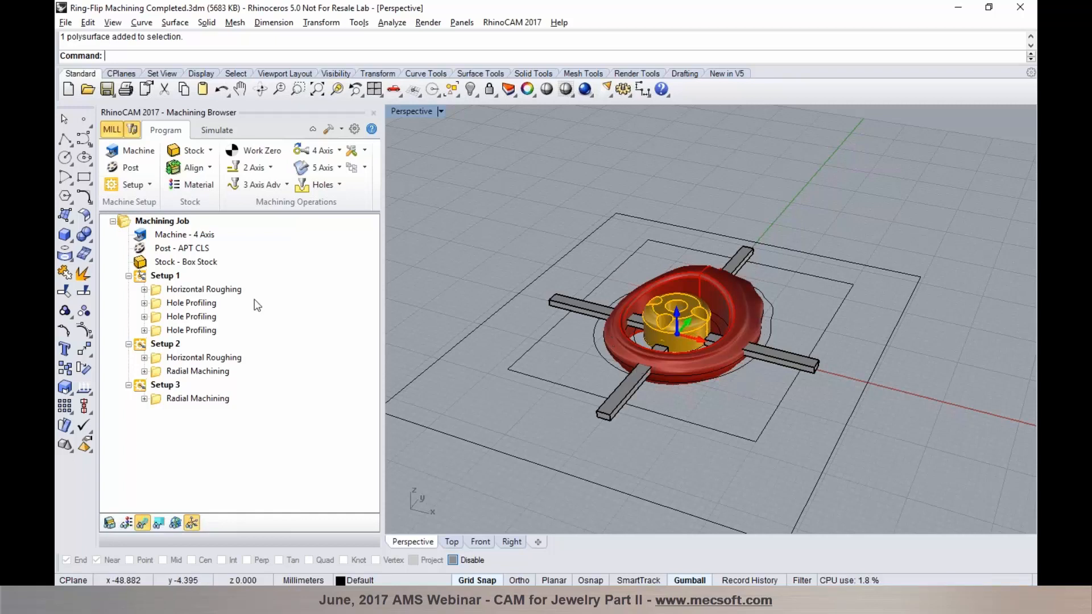
Step: Select Setup 1 and the 4 Axis machine definition in the machining job to review the setup
{"action": "left_click", "coordinate": [164, 276]}
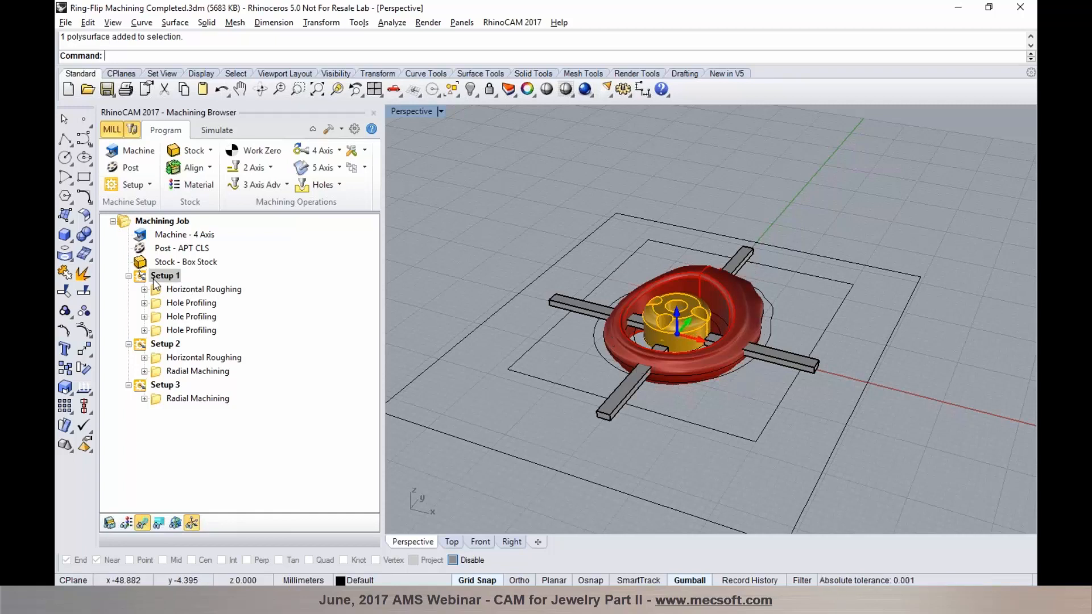
{"action": "left_click", "coordinate": [173, 235]}
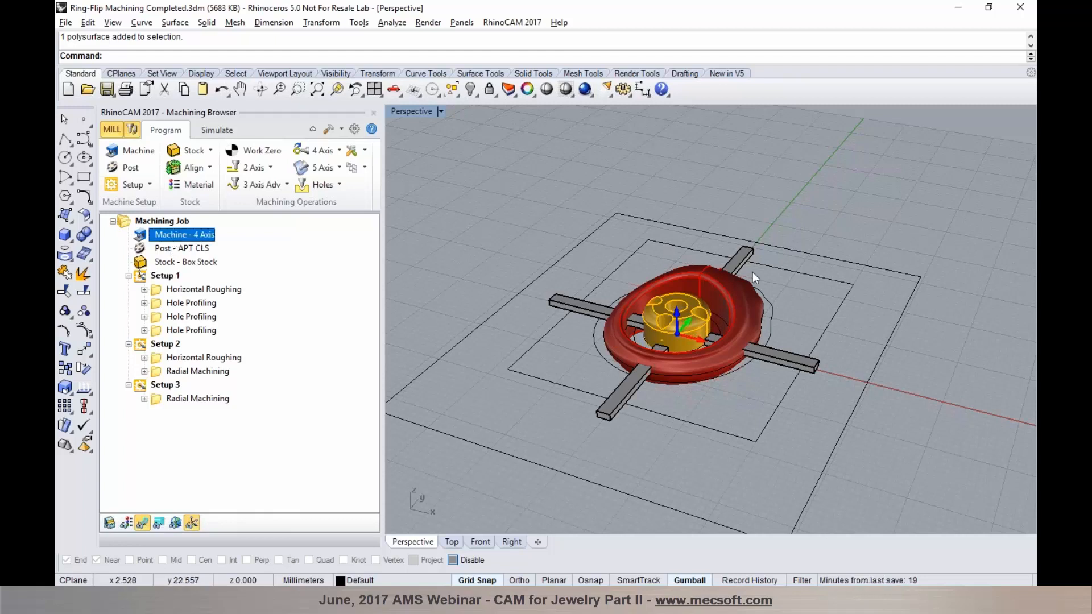
{"action": "scroll", "coordinate": [752, 272], "scroll_direction": "down", "scroll_amount": 4}
{"action": "right_click_drag", "start_coordinate": [742, 314], "coordinate": [742, 324]}
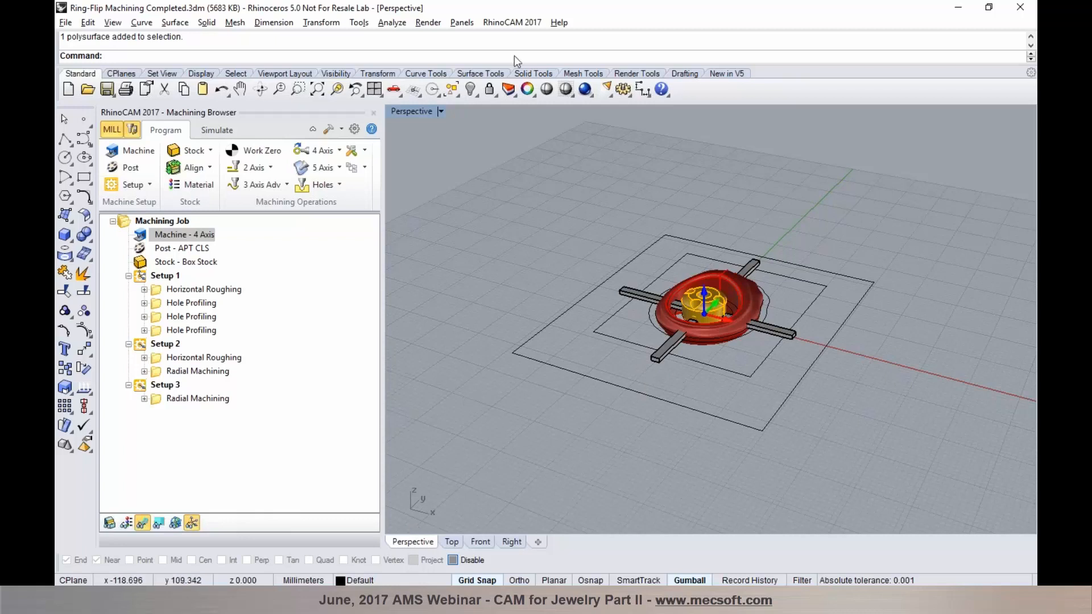
Step: Turn on the Fixture layer and examine how the fixture surrounds the ring and its support bars
{"action": "left_click", "coordinate": [507, 90]}
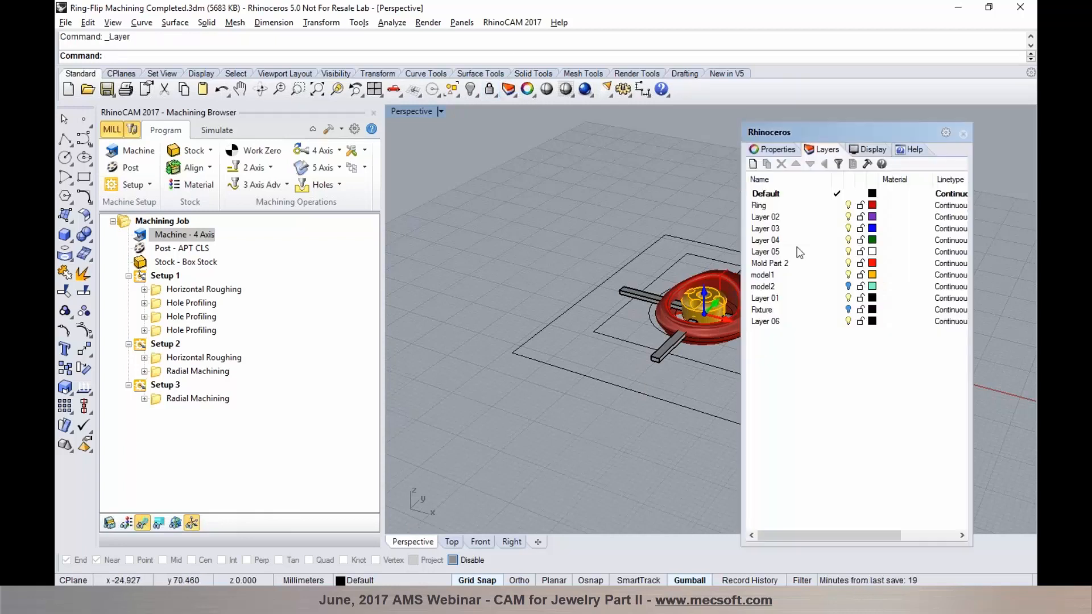
{"action": "left_click", "coordinate": [847, 309]}
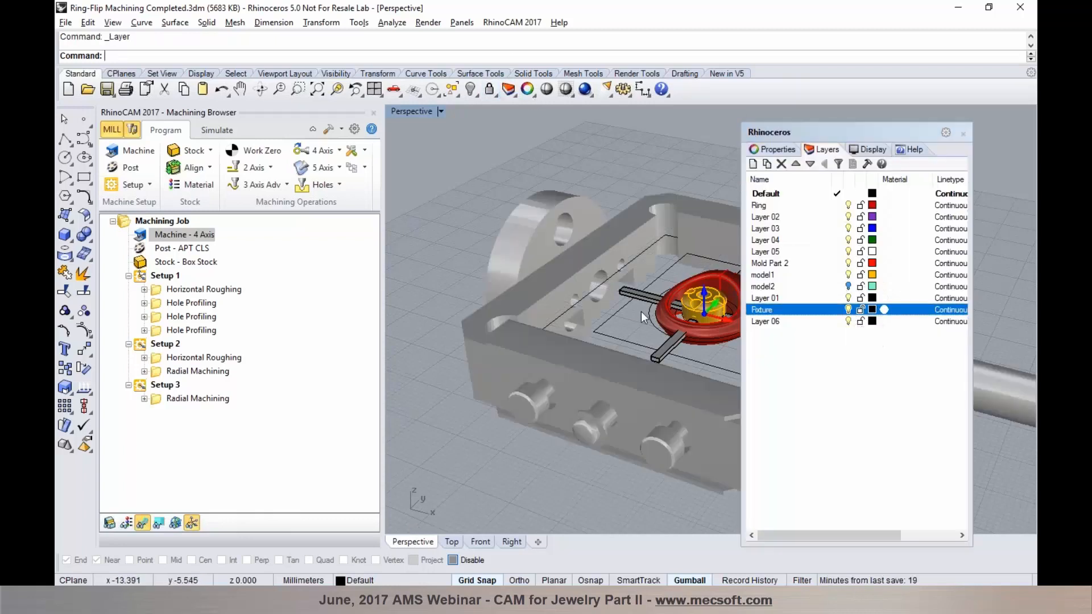
{"action": "right_click_drag", "start_coordinate": [639, 309], "coordinate": [635, 301]}
{"action": "scroll", "coordinate": [575, 278], "scroll_direction": "down", "scroll_amount": 7}
{"action": "scroll", "coordinate": [676, 282], "scroll_direction": "up", "scroll_amount": 7}
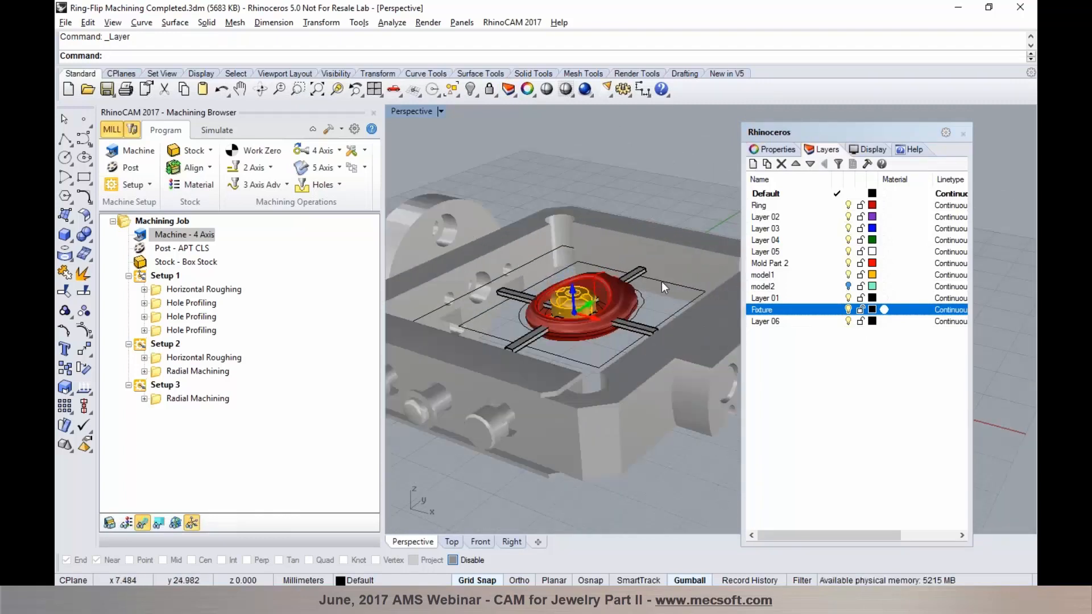
{"action": "scroll", "coordinate": [661, 282], "scroll_direction": "down", "scroll_amount": 3}
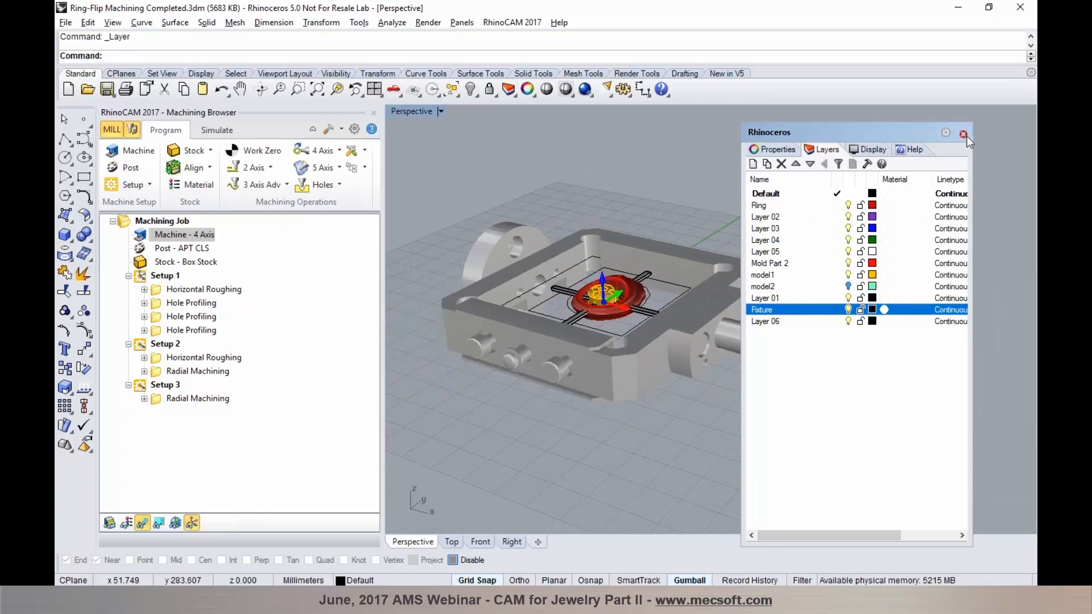
Step: Turn off the Fixture layer and close the layer list
{"action": "left_click", "coordinate": [848, 309]}
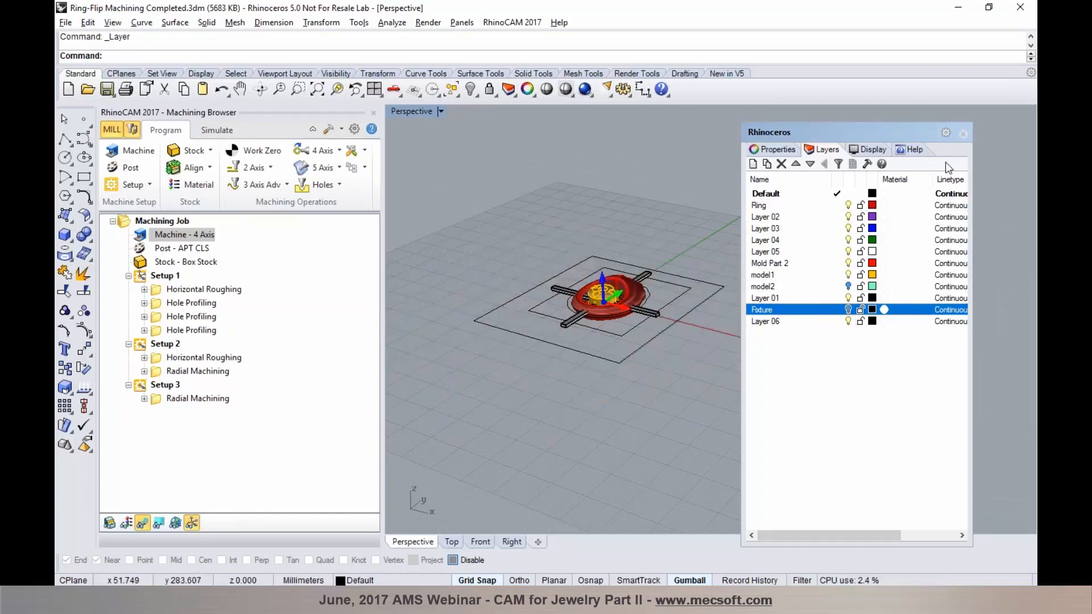
{"action": "left_click", "coordinate": [963, 134]}
{"action": "scroll", "coordinate": [541, 271], "scroll_direction": "up", "scroll_amount": 4}
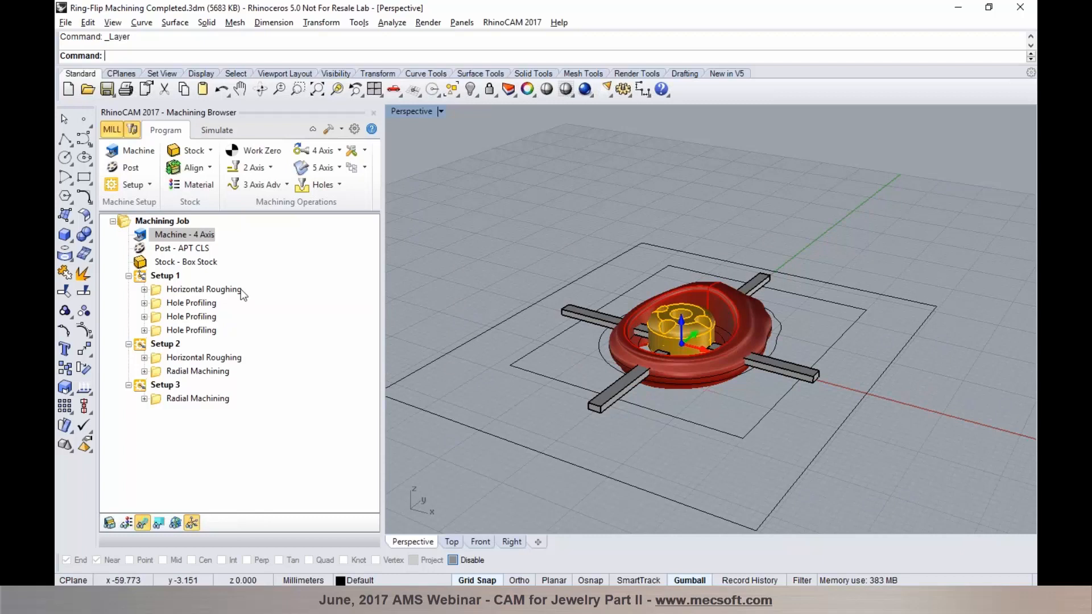
Step: View the Setup 1 toolpaths in turn: Horizontal Roughing and the three Hole Profiling operations
{"action": "left_click", "coordinate": [190, 291]}
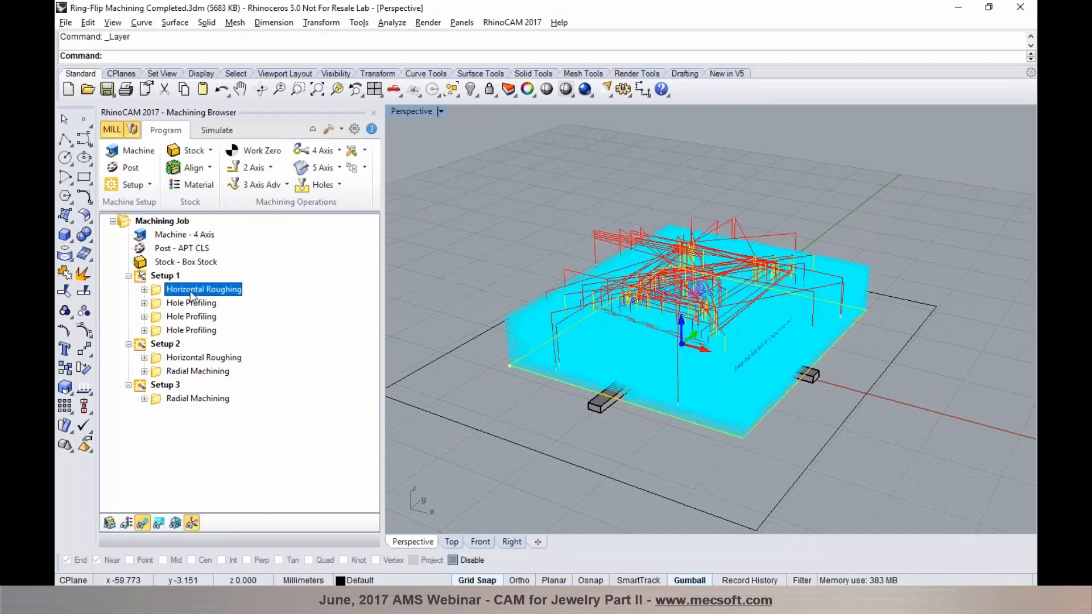
{"action": "left_click", "coordinate": [189, 302]}
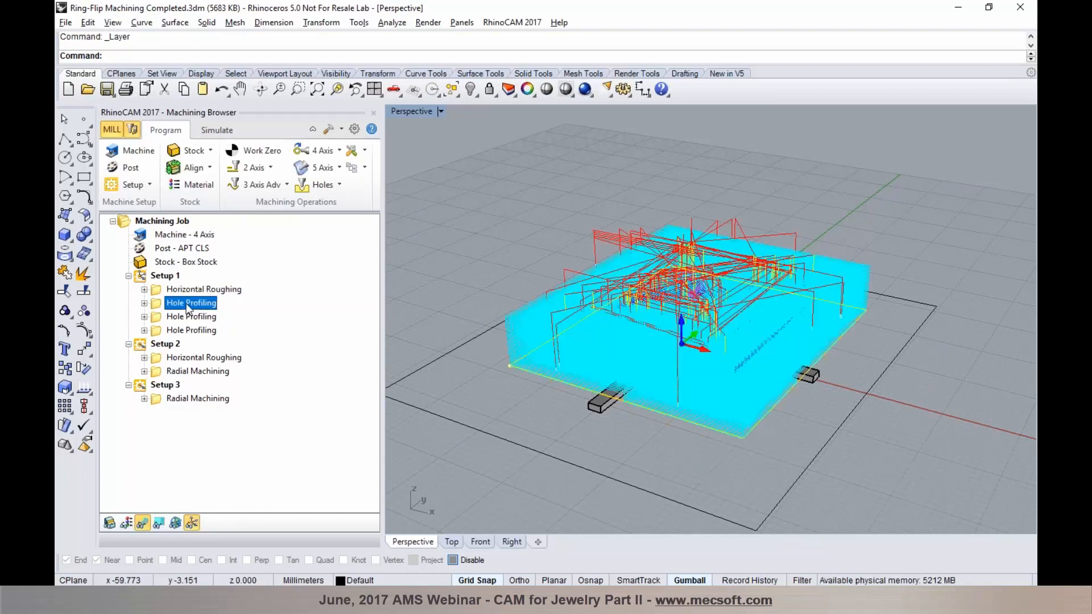
{"action": "right_click_drag", "start_coordinate": [653, 318], "coordinate": [660, 356]}
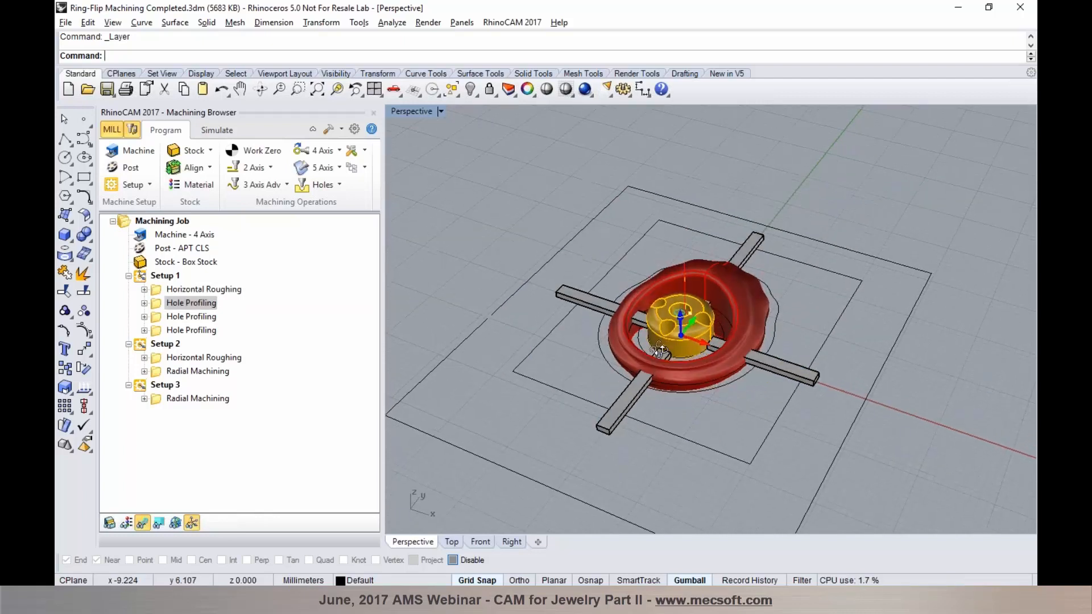
{"action": "scroll", "coordinate": [659, 333], "scroll_direction": "up", "scroll_amount": 4}
{"action": "left_click", "coordinate": [204, 320]}
{"action": "left_click", "coordinate": [203, 330]}
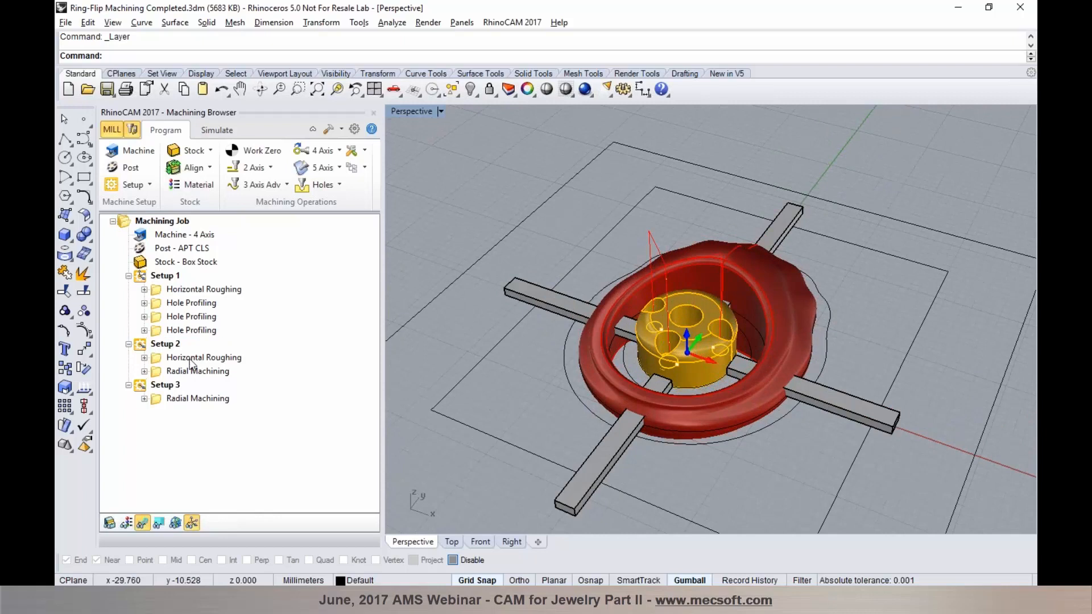
Step: View the Setup 2 Horizontal Roughing and Radial Machining toolpaths on the flipped side of the ring
{"action": "left_click", "coordinate": [204, 357]}
{"action": "right_click_drag", "start_coordinate": [582, 366], "coordinate": [705, 245]}
{"action": "scroll", "coordinate": [608, 263], "scroll_direction": "down", "scroll_amount": 5}
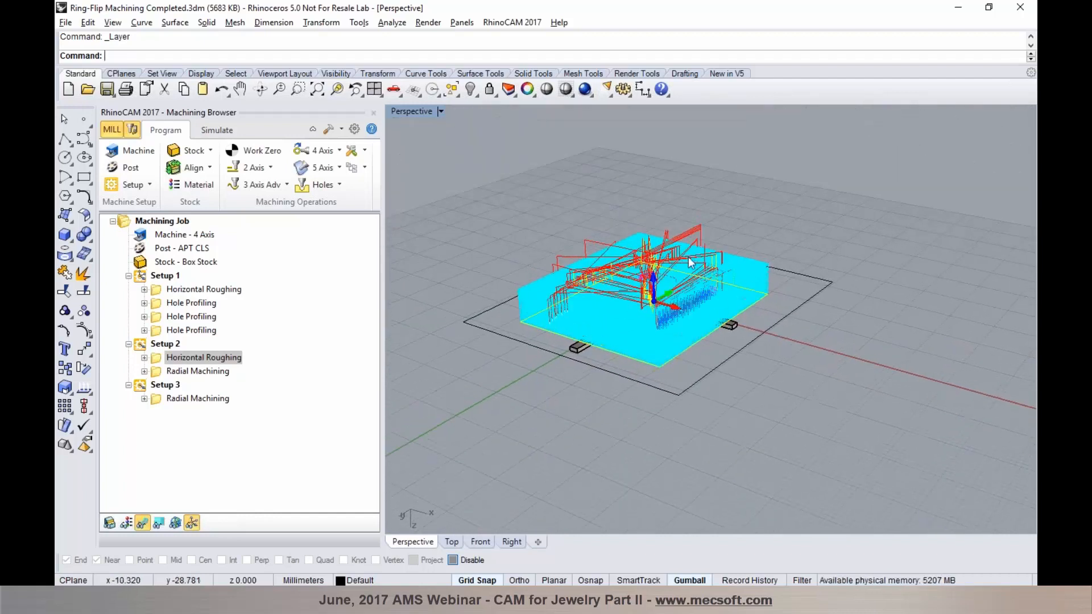
{"action": "left_click", "coordinate": [214, 370]}
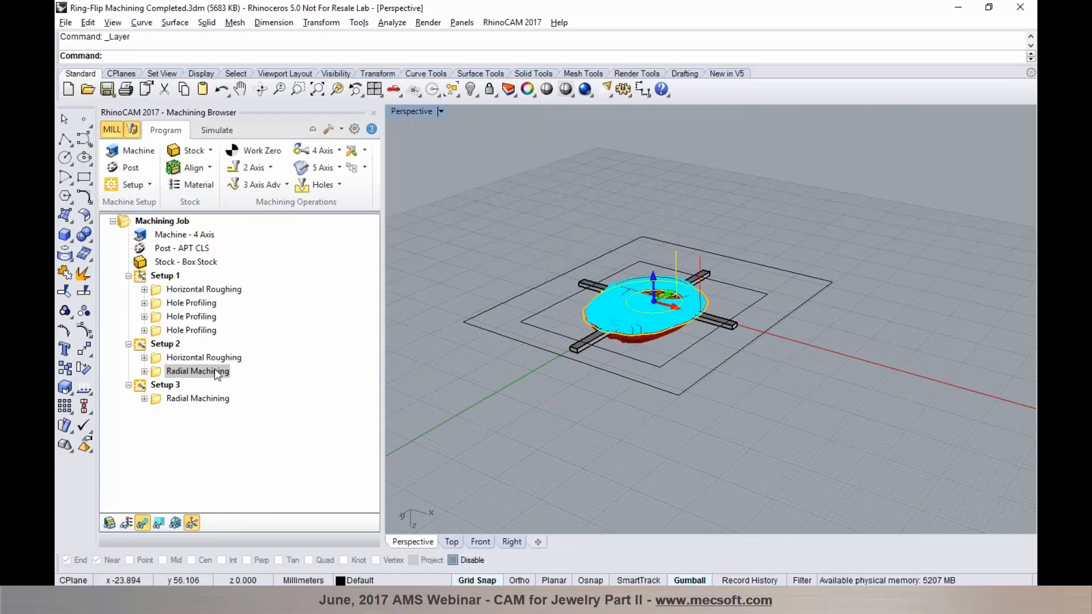
{"action": "scroll", "coordinate": [737, 293], "scroll_direction": "up", "scroll_amount": 8}
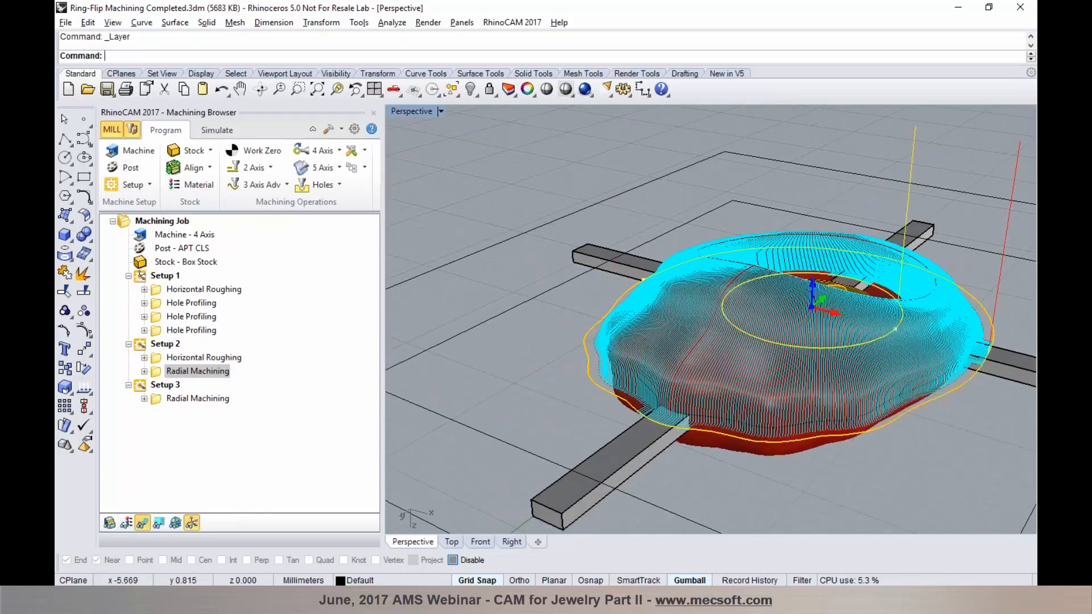
{"action": "scroll", "coordinate": [744, 320], "scroll_direction": "down", "scroll_amount": 8}
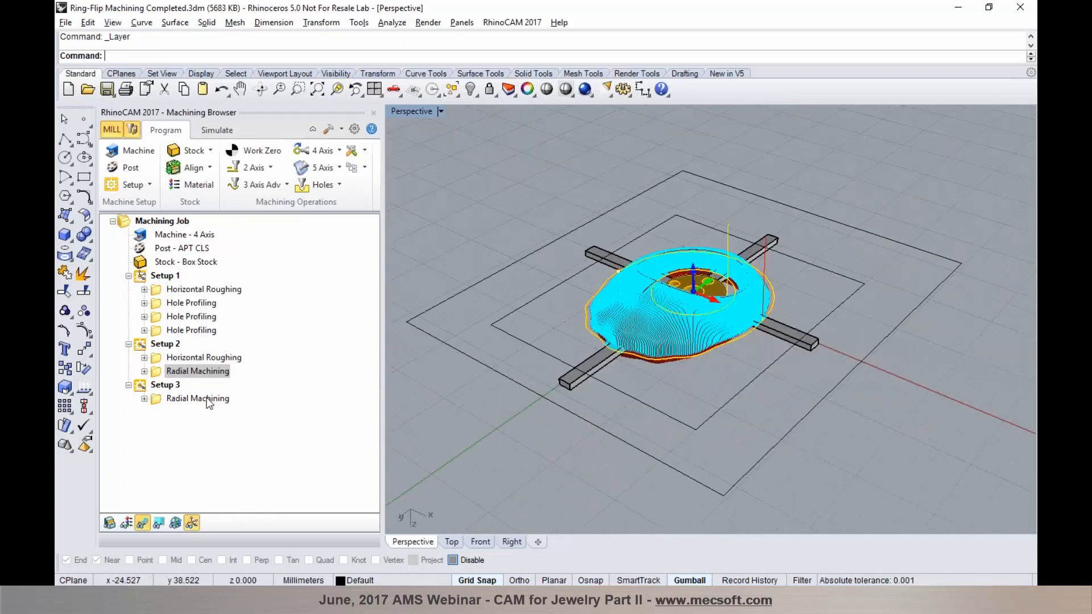
Step: View the Setup 3 Radial Machining toolpath and inspect it around the ring
{"action": "left_click", "coordinate": [210, 399]}
{"action": "right_click_drag", "start_coordinate": [658, 251], "coordinate": [559, 410]}
{"action": "scroll", "coordinate": [590, 278], "scroll_direction": "up", "scroll_amount": 3}
{"action": "right_click_drag", "start_coordinate": [718, 254], "coordinate": [736, 328]}
{"action": "scroll", "coordinate": [740, 332], "scroll_direction": "down", "scroll_amount": 4}
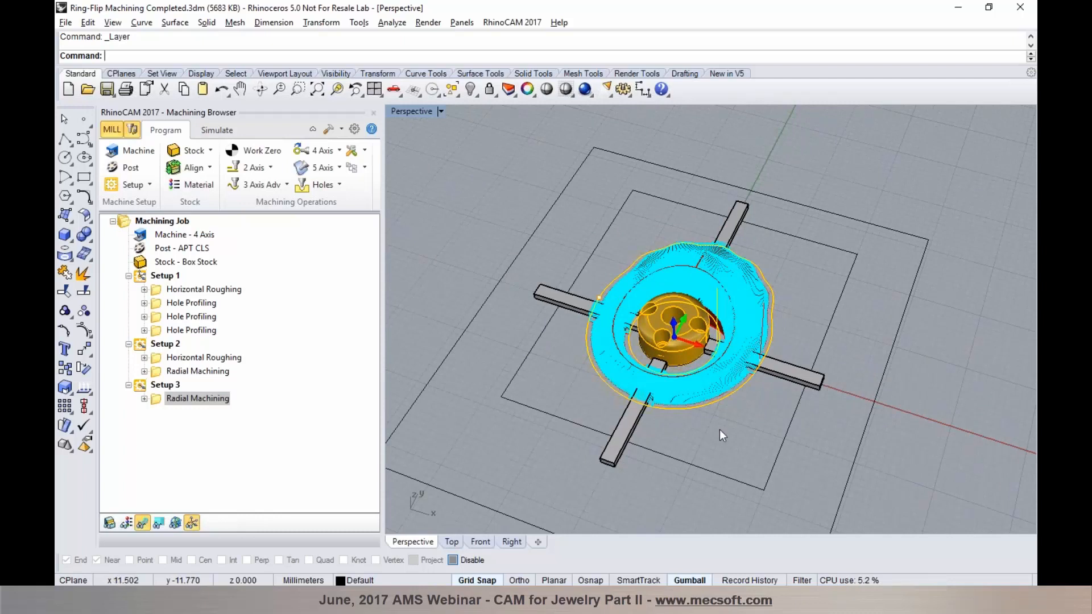
{"action": "right_click_drag", "start_coordinate": [741, 430], "coordinate": [730, 407]}
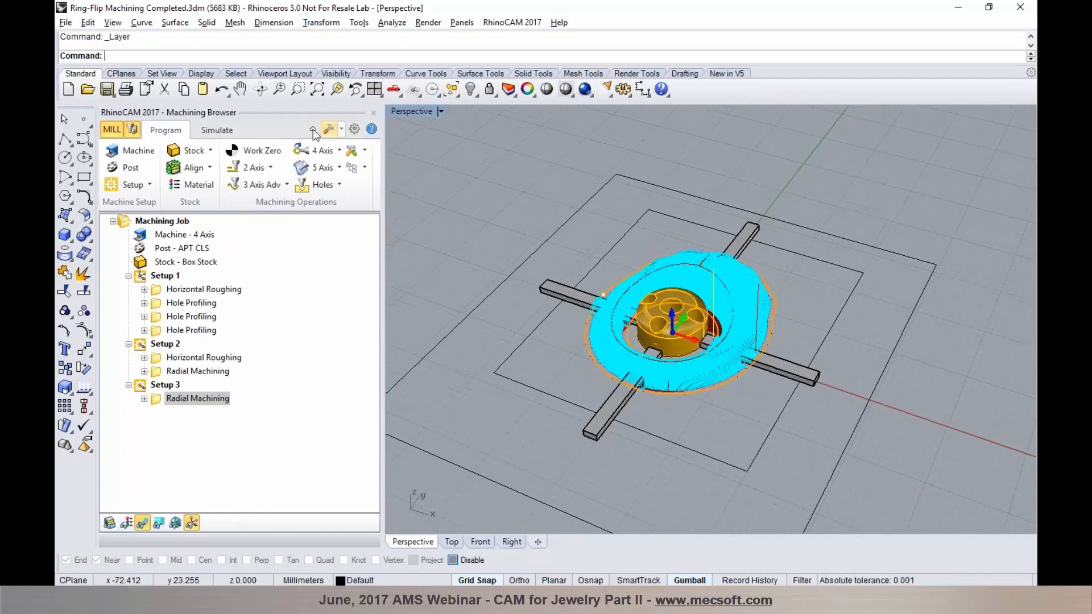
Step: Open Ring-Rotary Machining Completed.3dm from the Part 1 folder without saving the current file, and inspect the ring model
{"action": "left_click", "coordinate": [88, 89]}
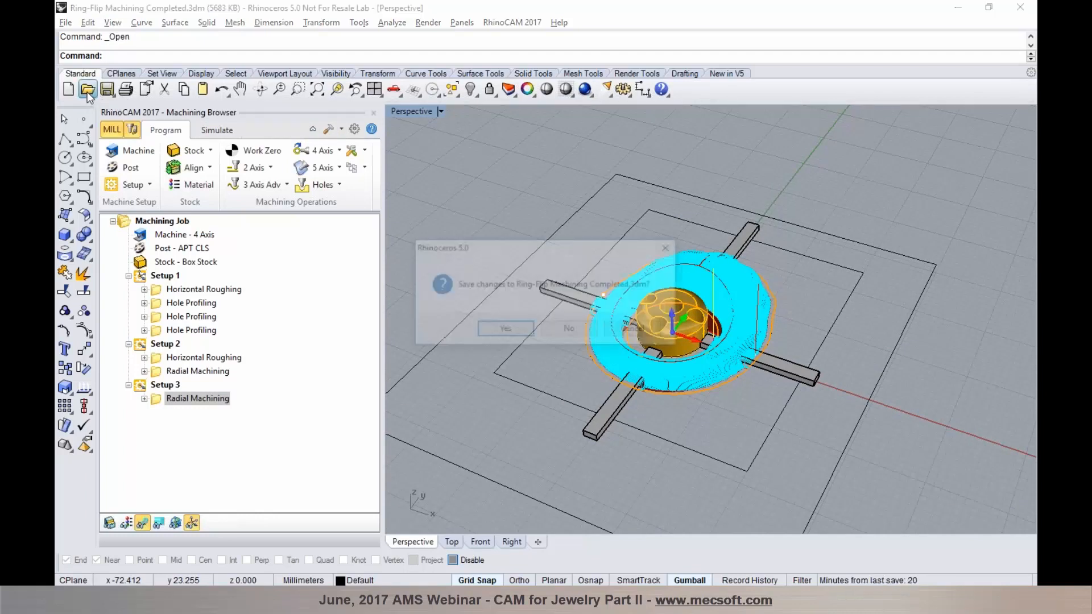
{"action": "left_click", "coordinate": [563, 329]}
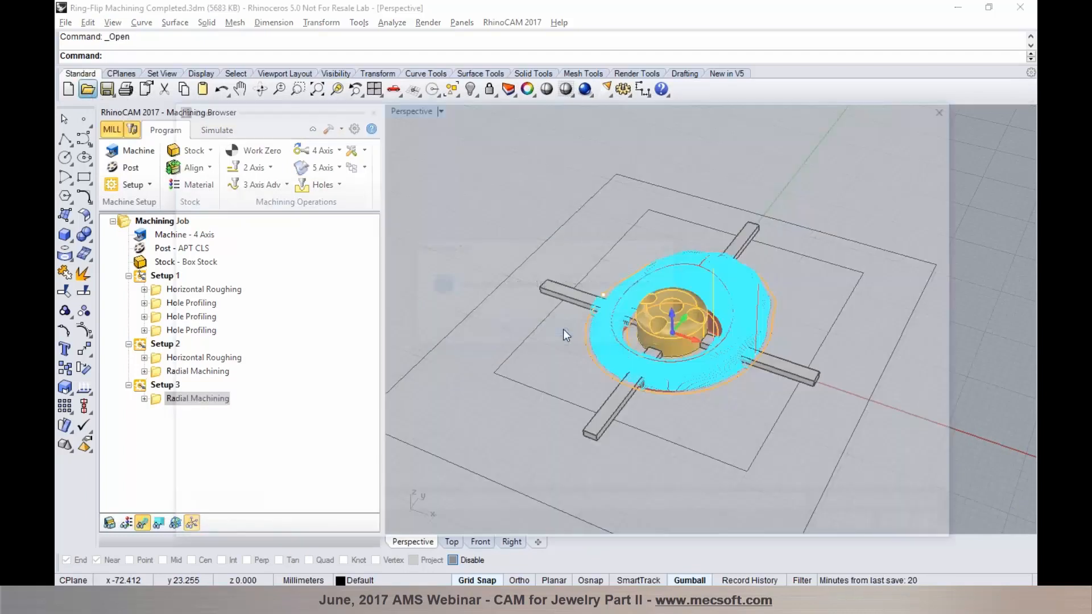
{"action": "left_click", "coordinate": [488, 250]}
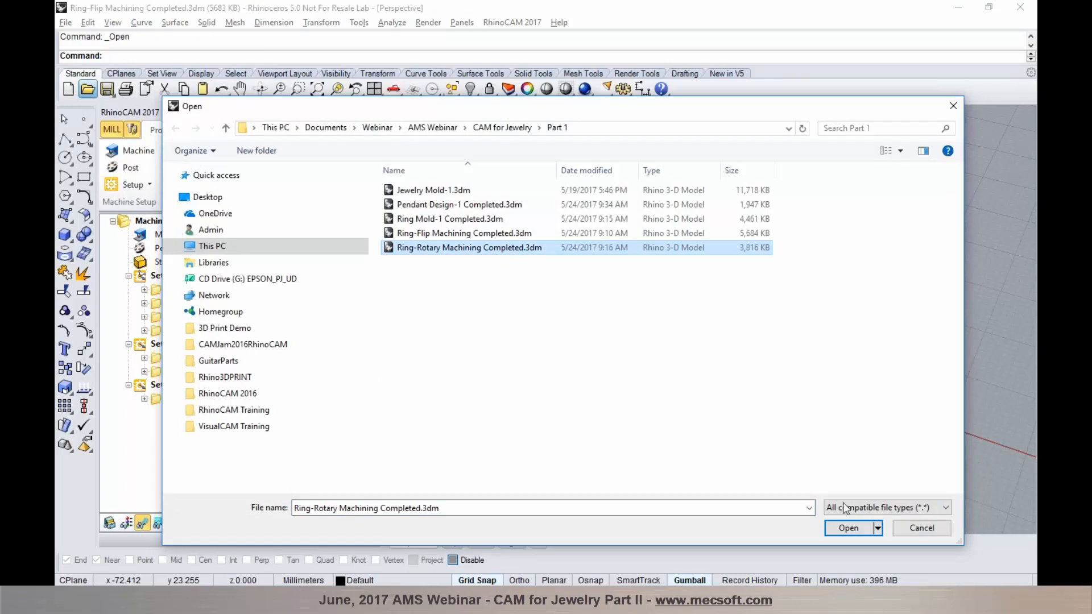
{"action": "left_click", "coordinate": [848, 527]}
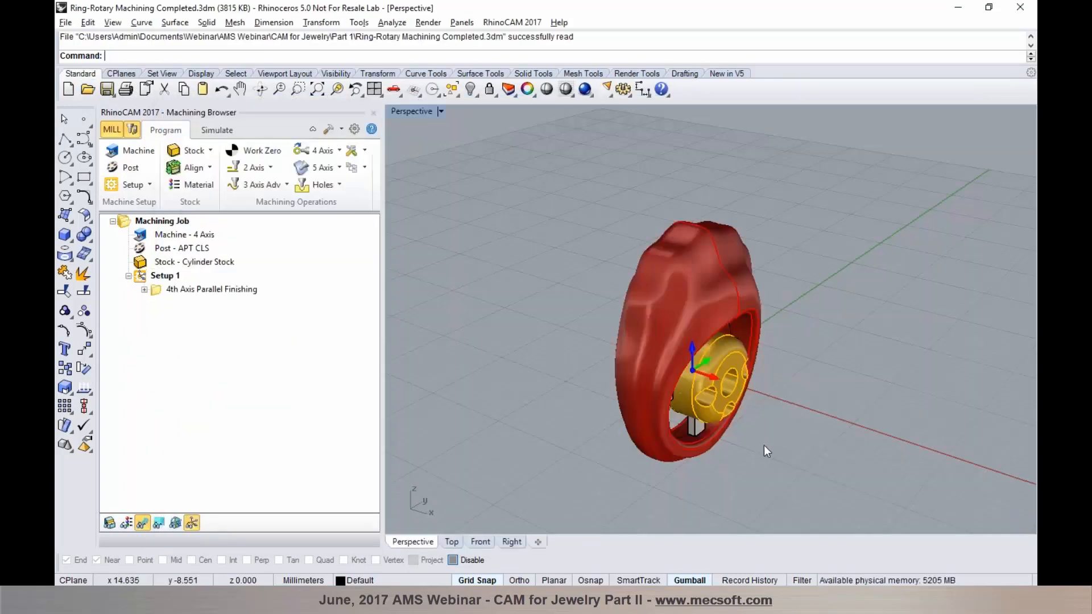
{"action": "right_click_drag", "start_coordinate": [763, 445], "coordinate": [732, 392]}
{"action": "scroll", "coordinate": [703, 327], "scroll_direction": "down", "scroll_amount": 7}
{"action": "scroll", "coordinate": [711, 329], "scroll_direction": "up", "scroll_amount": 3}
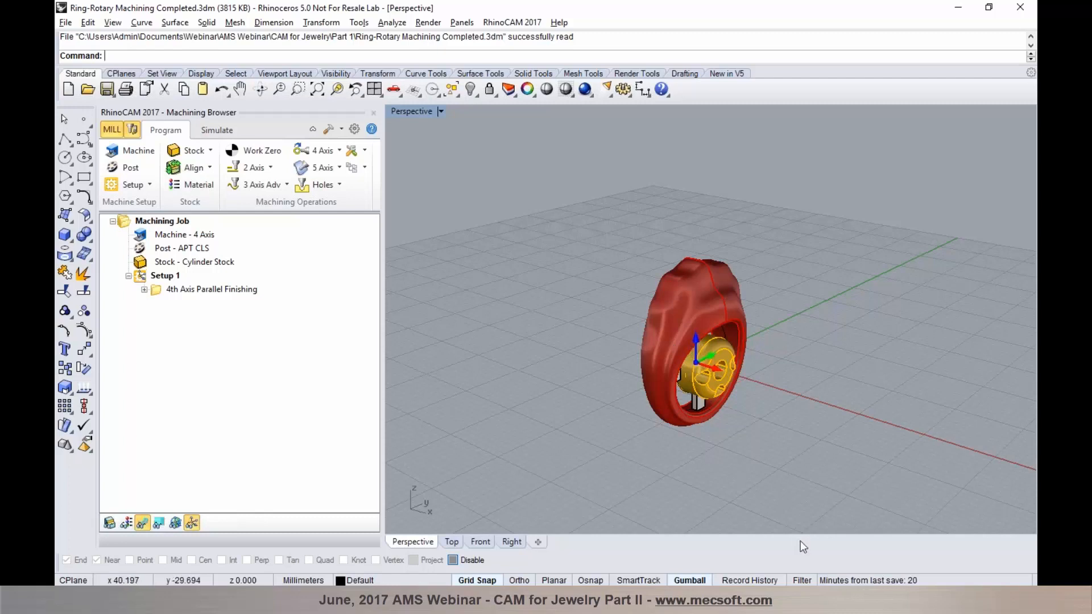
Step: Turn on the Fixture layer, close the layer list and inspect how the ring is mounted on the rotary fixture
{"action": "left_click", "coordinate": [508, 90]}
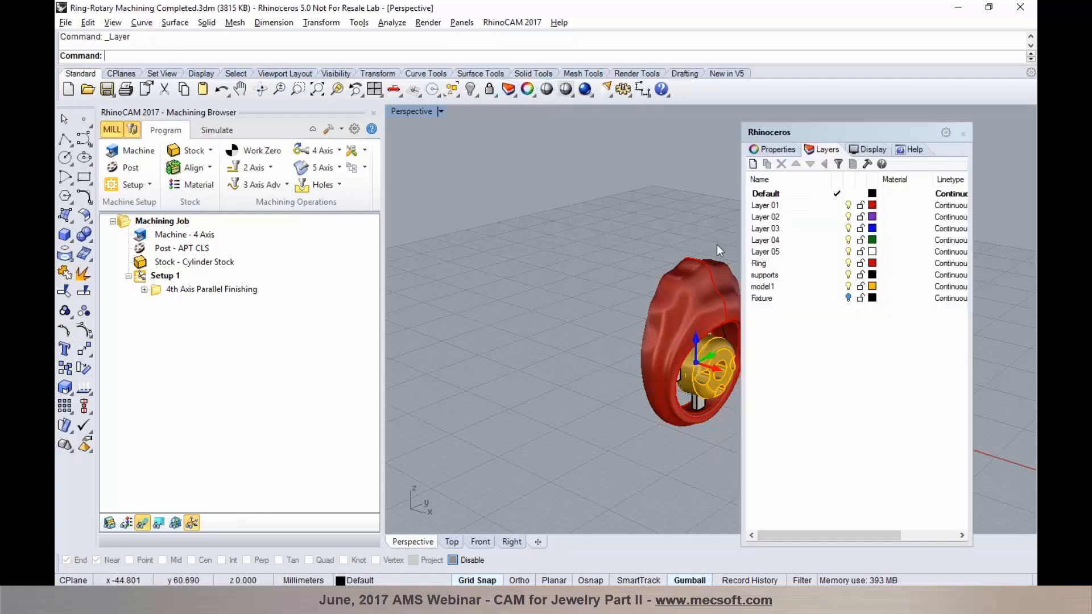
{"action": "left_click", "coordinate": [848, 298]}
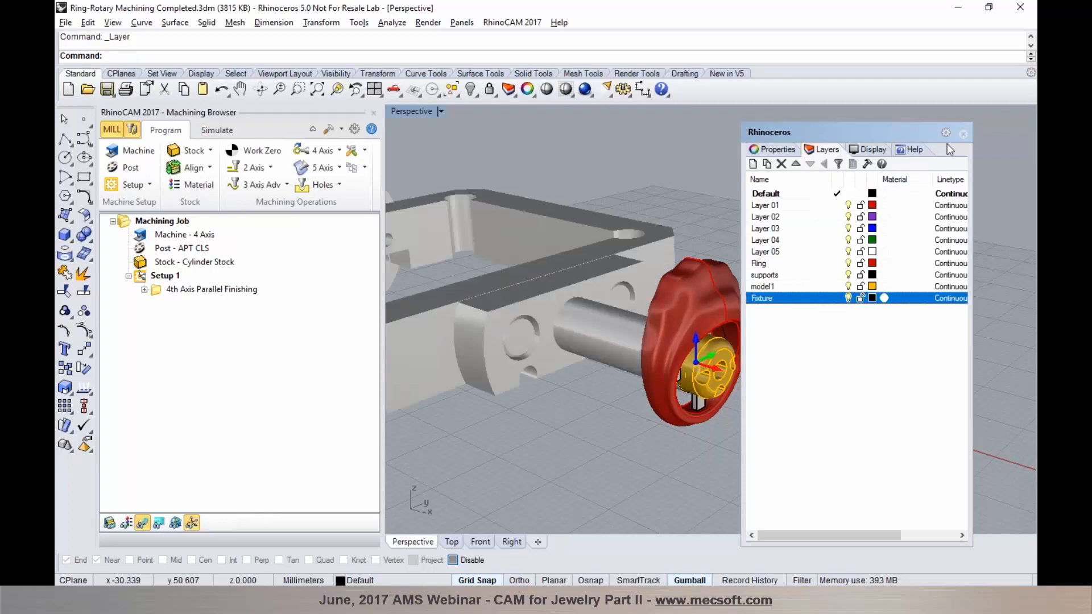
{"action": "left_click", "coordinate": [961, 134]}
{"action": "right_click_drag", "start_coordinate": [800, 302], "coordinate": [673, 316]}
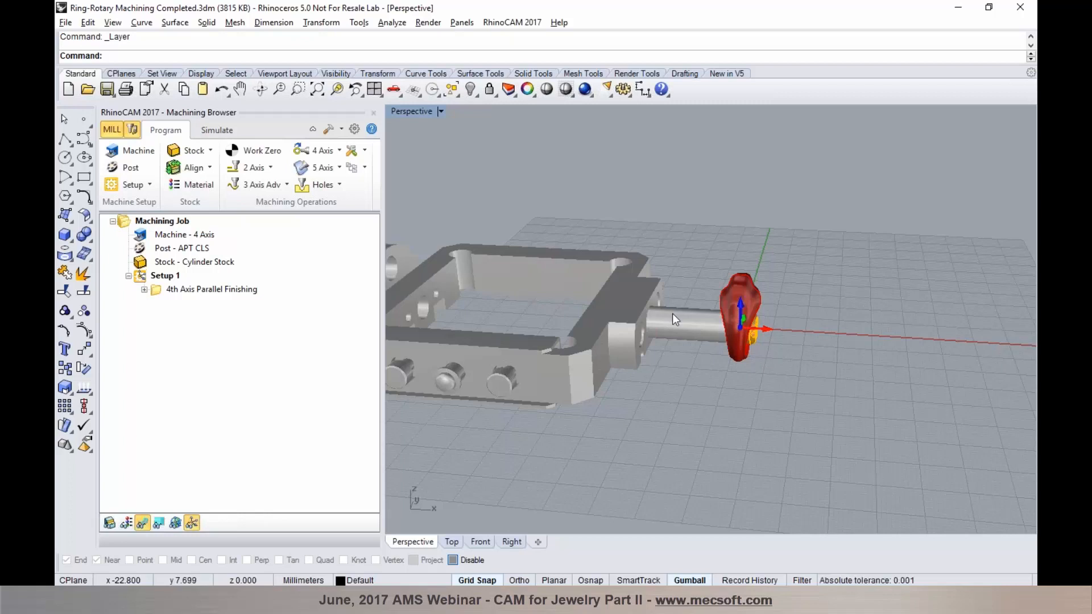
{"action": "right_click_drag", "start_coordinate": [733, 327], "coordinate": [766, 321]}
{"action": "scroll", "coordinate": [757, 340], "scroll_direction": "up", "scroll_amount": 2}
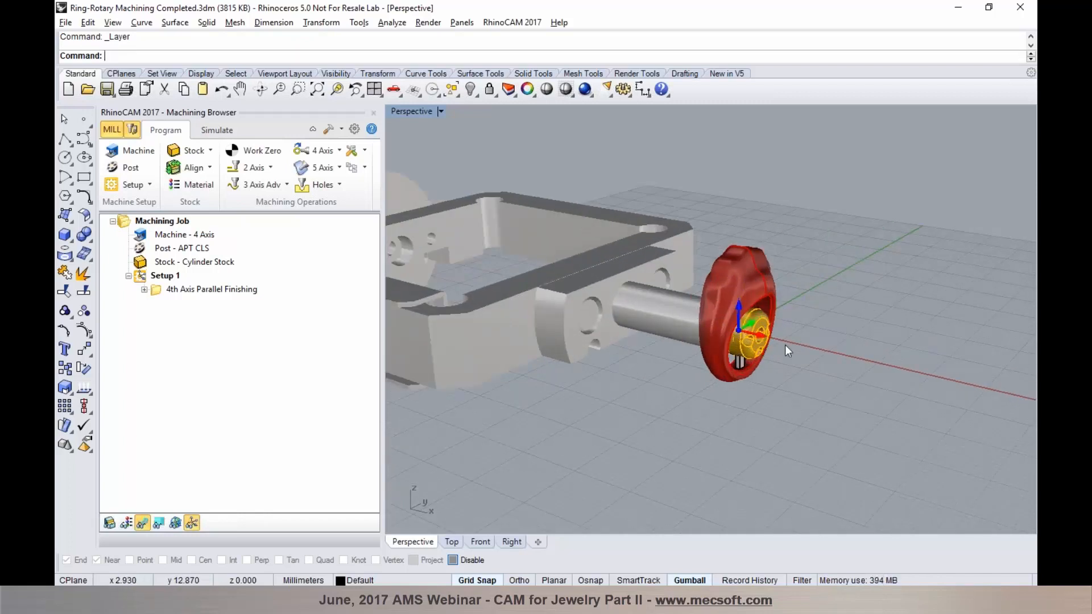
{"action": "scroll", "coordinate": [729, 312], "scroll_direction": "down", "scroll_amount": 1}
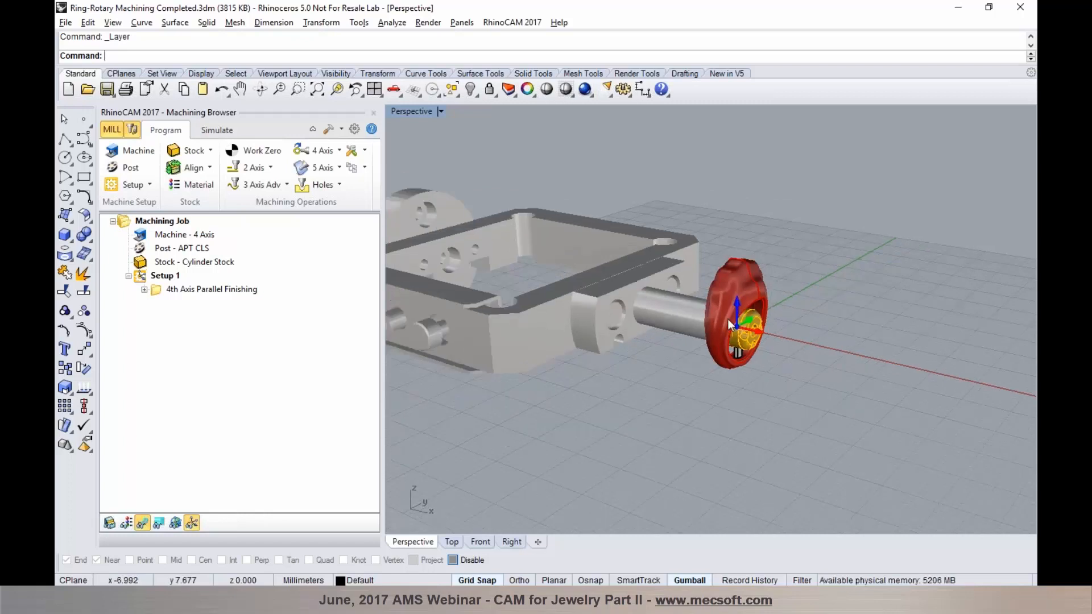
Step: Turn the Fixture layer off again and close the layer list to isolate the ring
{"action": "left_click", "coordinate": [510, 91]}
{"action": "left_click", "coordinate": [848, 296]}
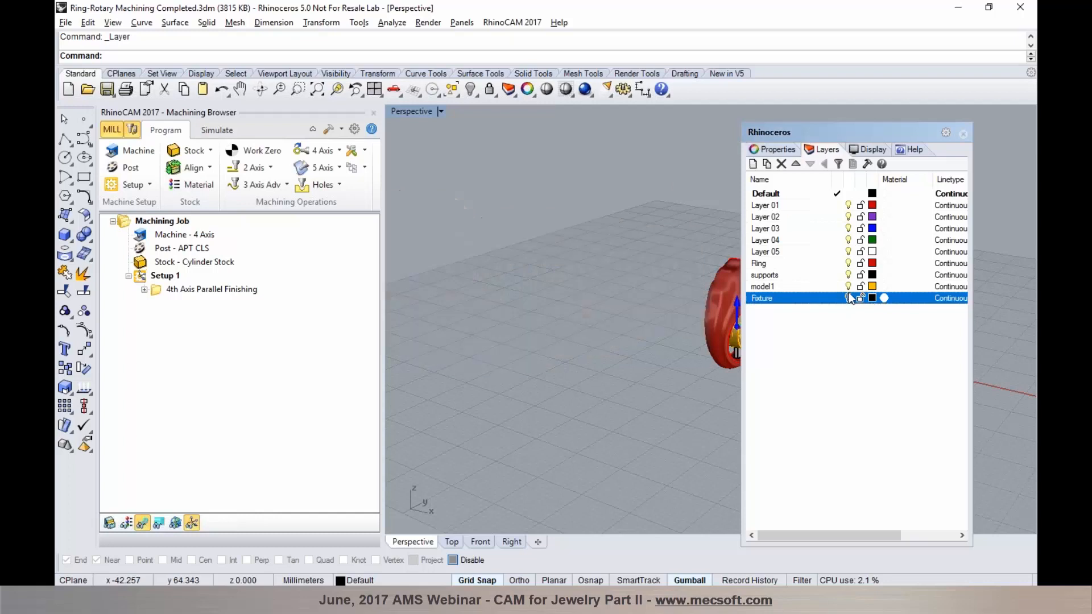
{"action": "left_click", "coordinate": [961, 134]}
{"action": "scroll", "coordinate": [833, 253], "scroll_direction": "up", "scroll_amount": 1}
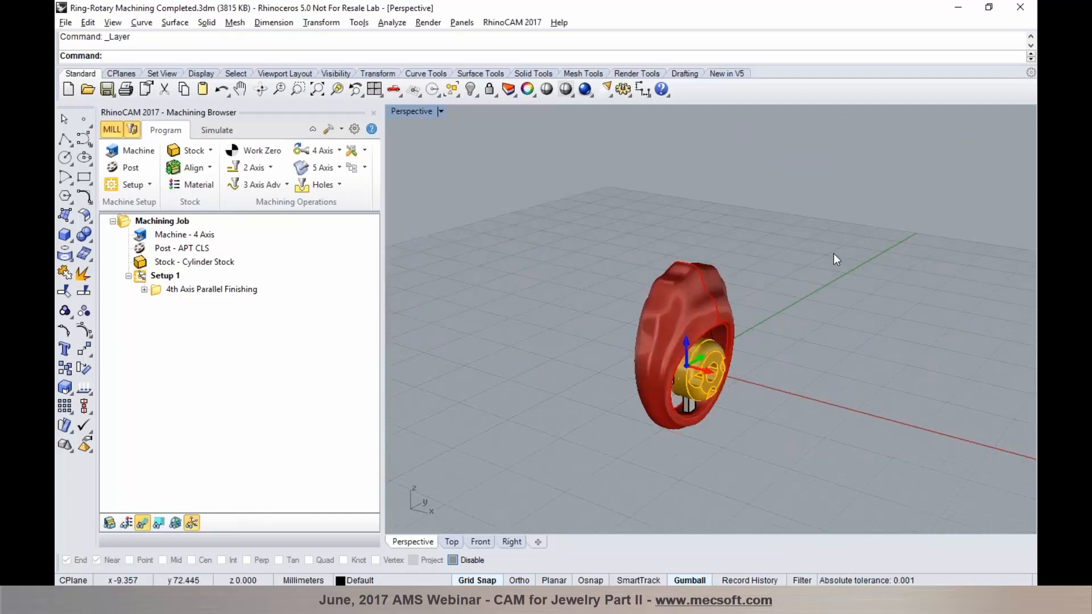
Step: View the 4th Axis Parallel Finishing toolpath on the ring and look through the available 4 Axis operations
{"action": "left_click", "coordinate": [210, 289]}
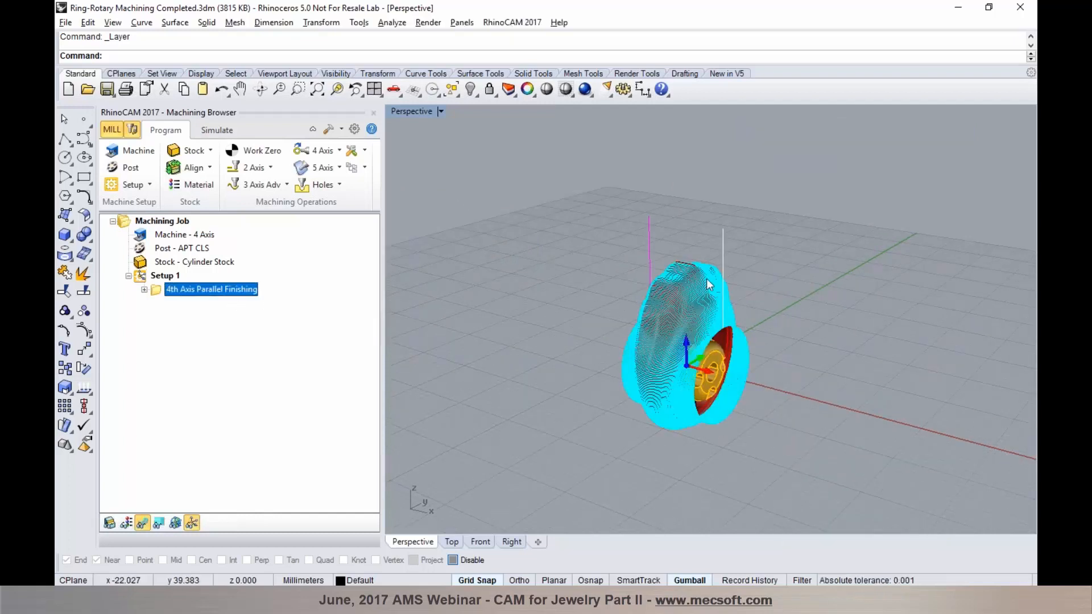
{"action": "scroll", "coordinate": [684, 288], "scroll_direction": "up", "scroll_amount": 1}
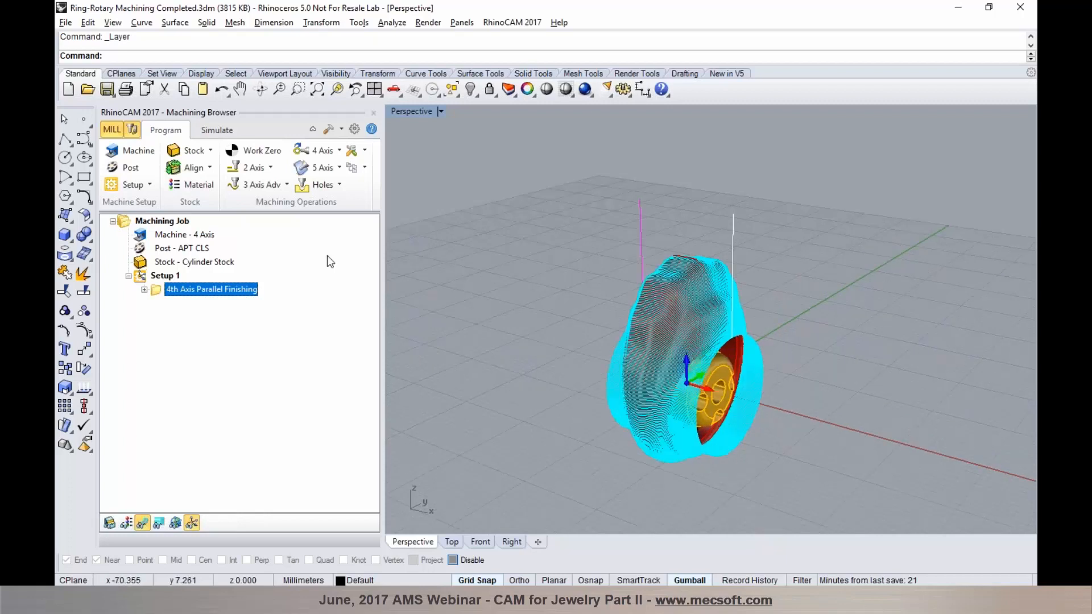
{"action": "left_click", "coordinate": [332, 153]}
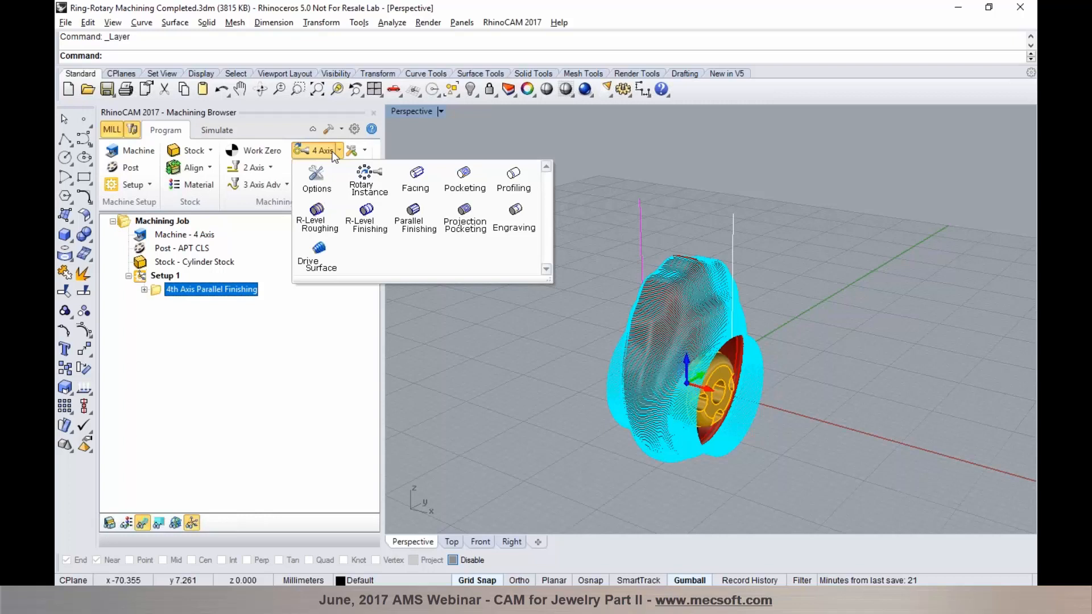
{"action": "left_click", "coordinate": [604, 185]}
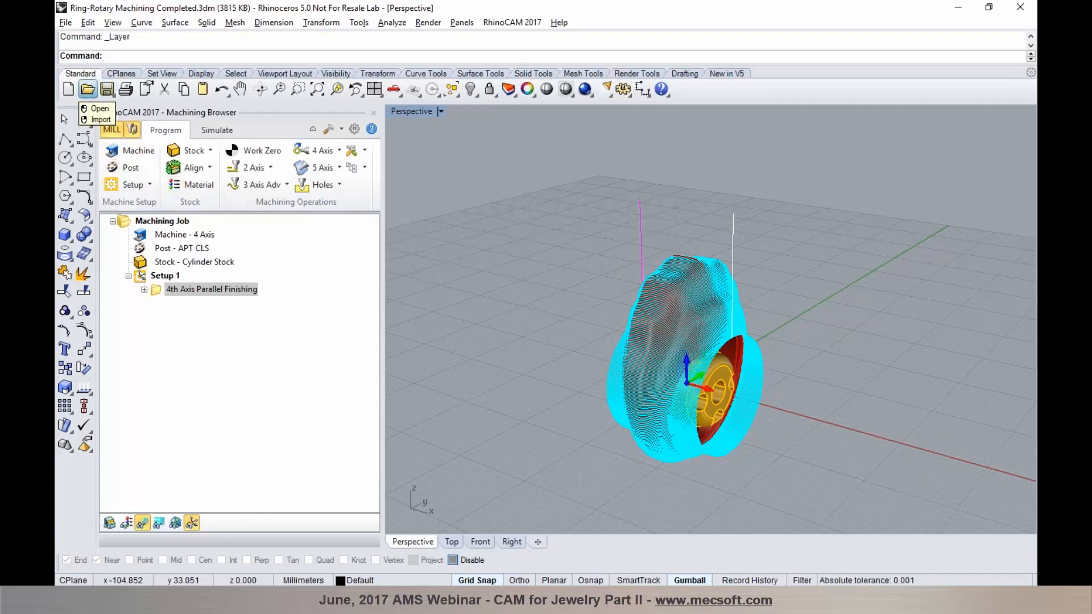
Step: Open Ring Mold-1 Completed.3dm without saving the current file, and inspect both mold halves
{"action": "left_click", "coordinate": [88, 89]}
{"action": "left_click", "coordinate": [571, 332]}
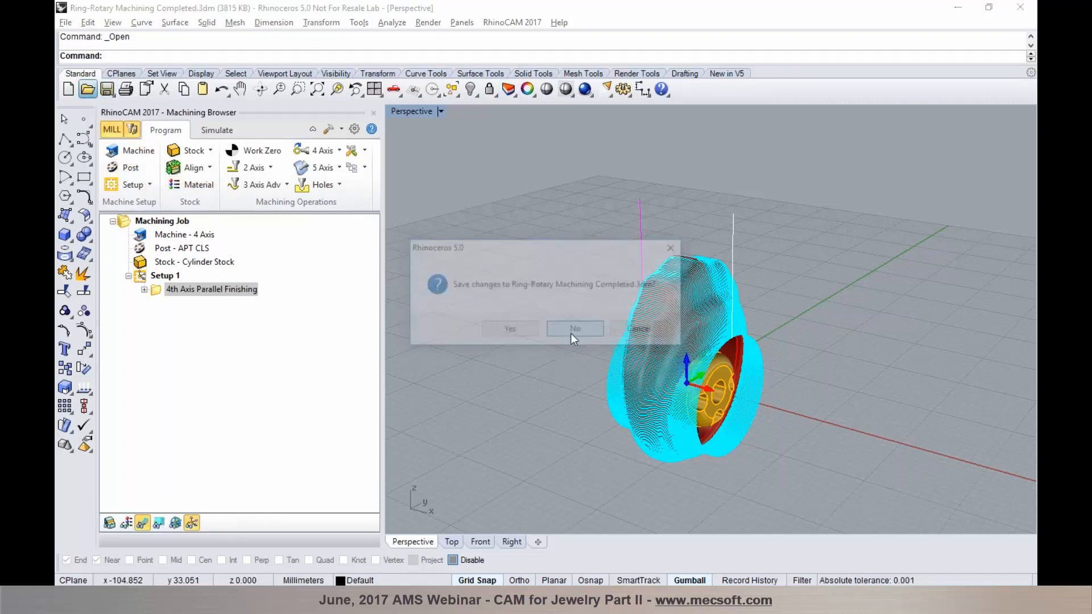
{"action": "left_click", "coordinate": [465, 221]}
{"action": "left_click", "coordinate": [851, 528]}
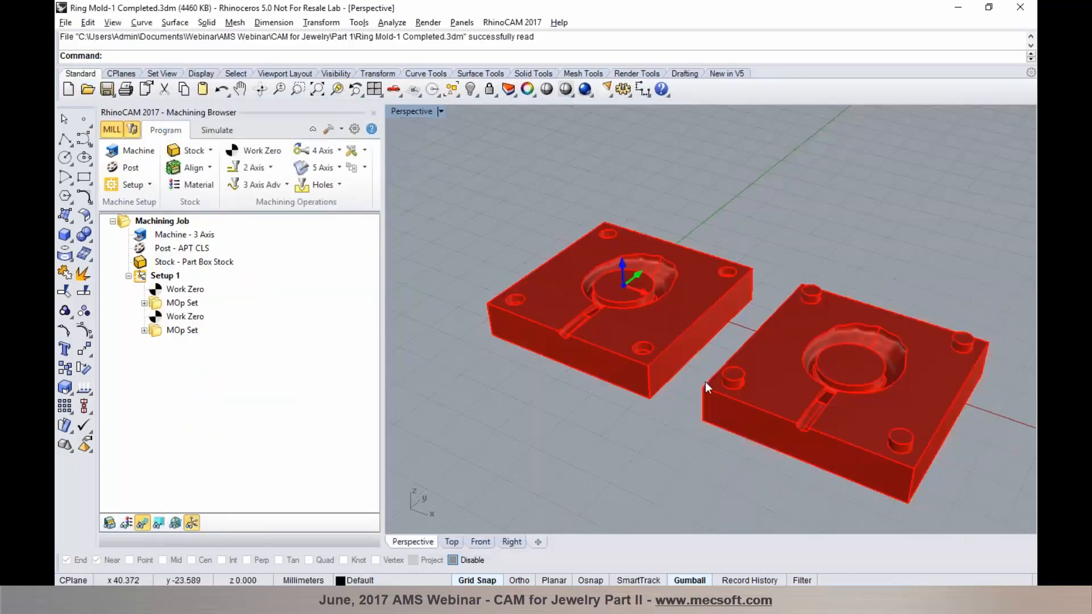
{"action": "right_click_drag", "start_coordinate": [705, 387], "coordinate": [663, 323]}
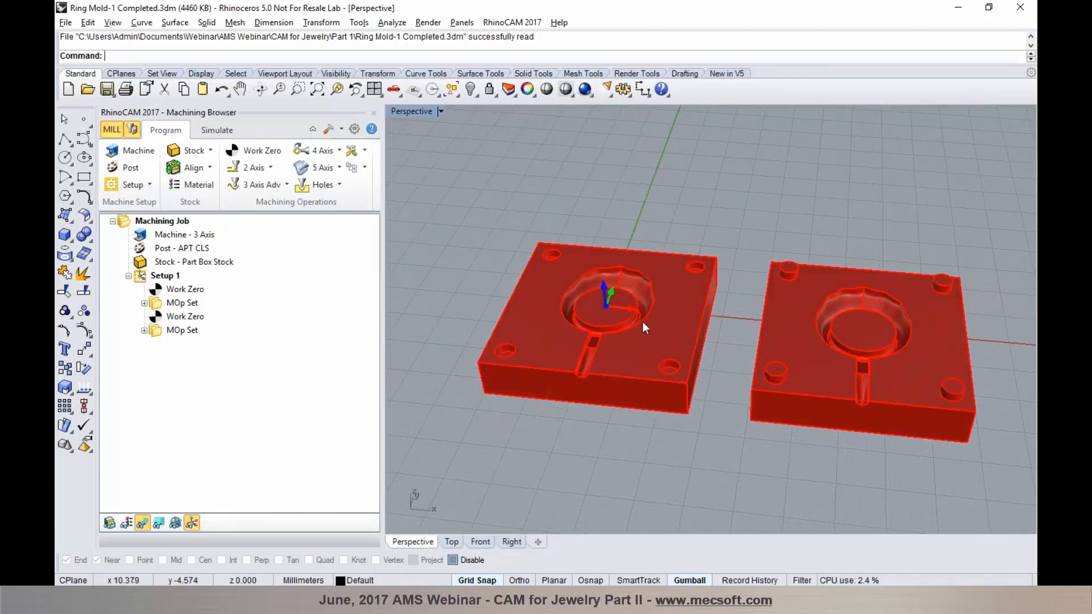
{"action": "scroll", "coordinate": [643, 322], "scroll_direction": "up", "scroll_amount": 3}
{"action": "scroll", "coordinate": [547, 326], "scroll_direction": "down", "scroll_amount": 5}
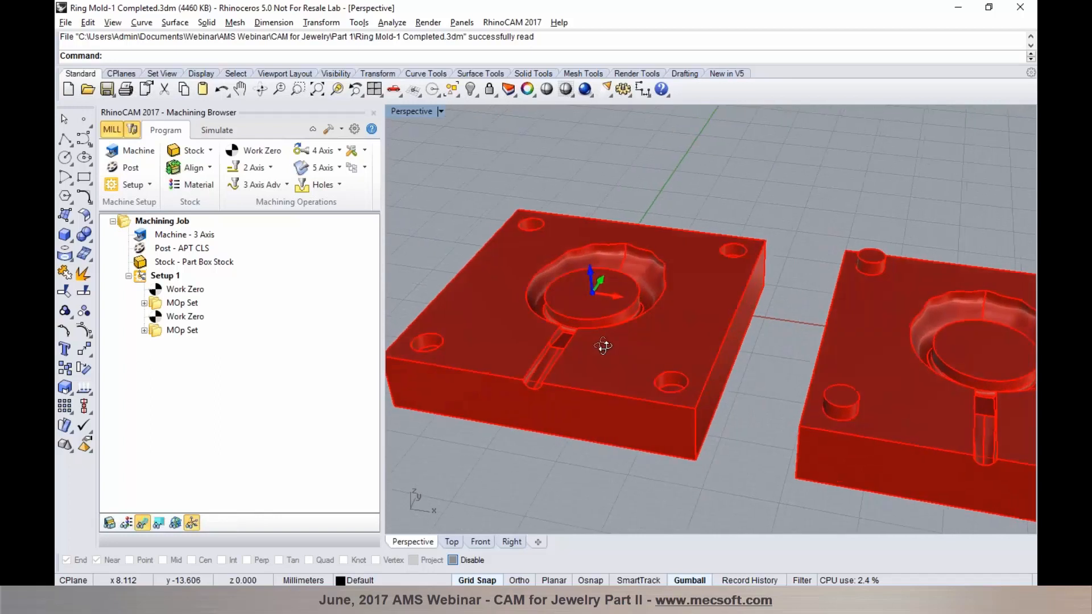
{"action": "scroll", "coordinate": [586, 287], "scroll_direction": "up", "scroll_amount": 2}
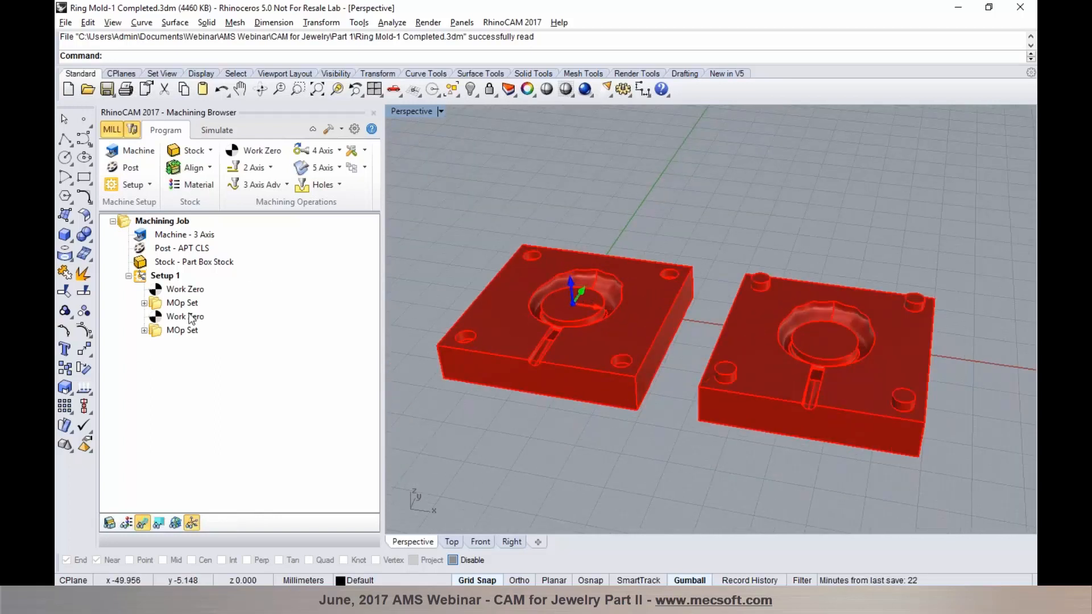
Step: Expand the second MOp Set and view its 2 1/2 Axis Pocketing, Horizontal Roughing and Horizontal Re-Roughing toolpaths
{"action": "left_click", "coordinate": [156, 332]}
{"action": "left_click", "coordinate": [144, 331]}
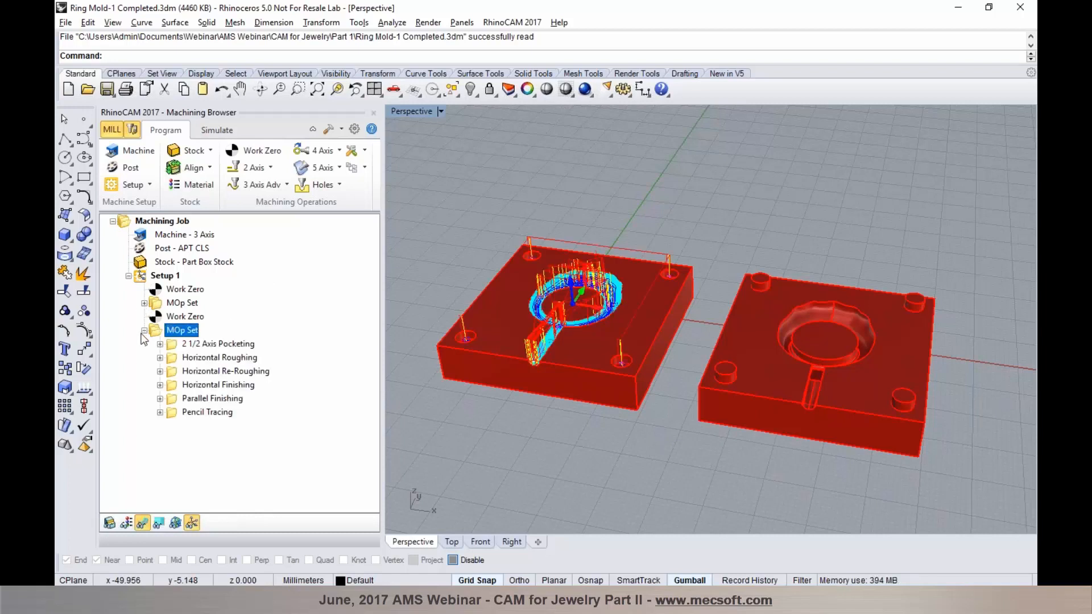
{"action": "left_click", "coordinate": [185, 345]}
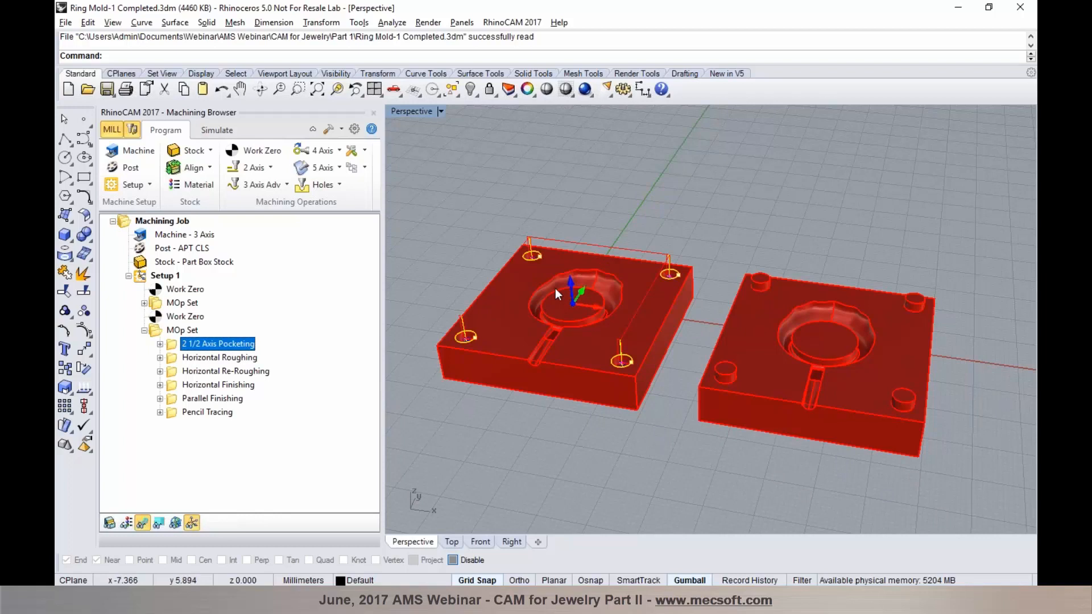
{"action": "scroll", "coordinate": [555, 288], "scroll_direction": "up", "scroll_amount": 3}
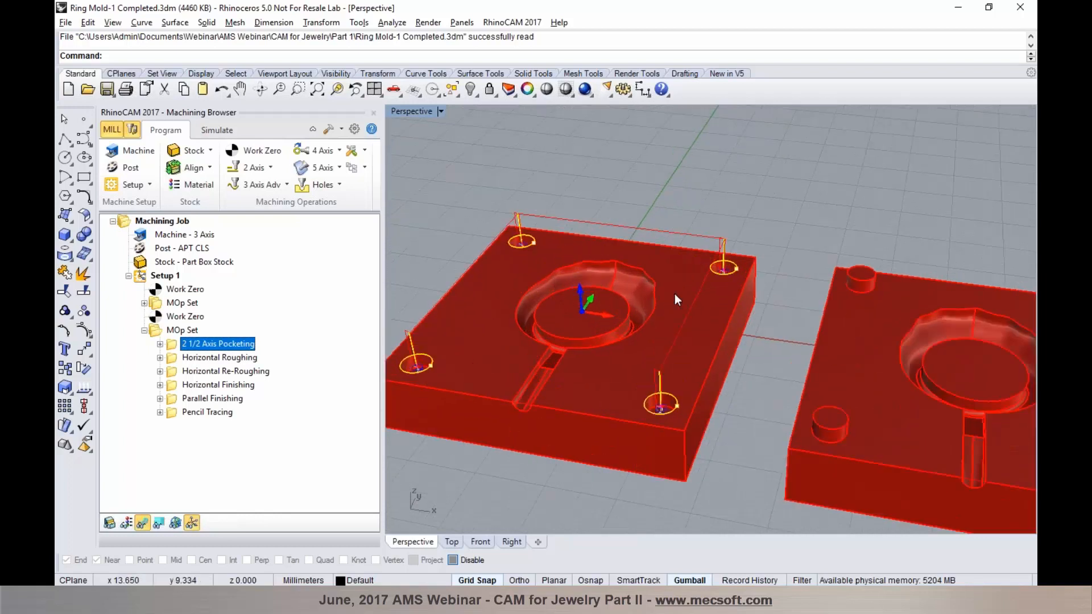
{"action": "left_click", "coordinate": [220, 357]}
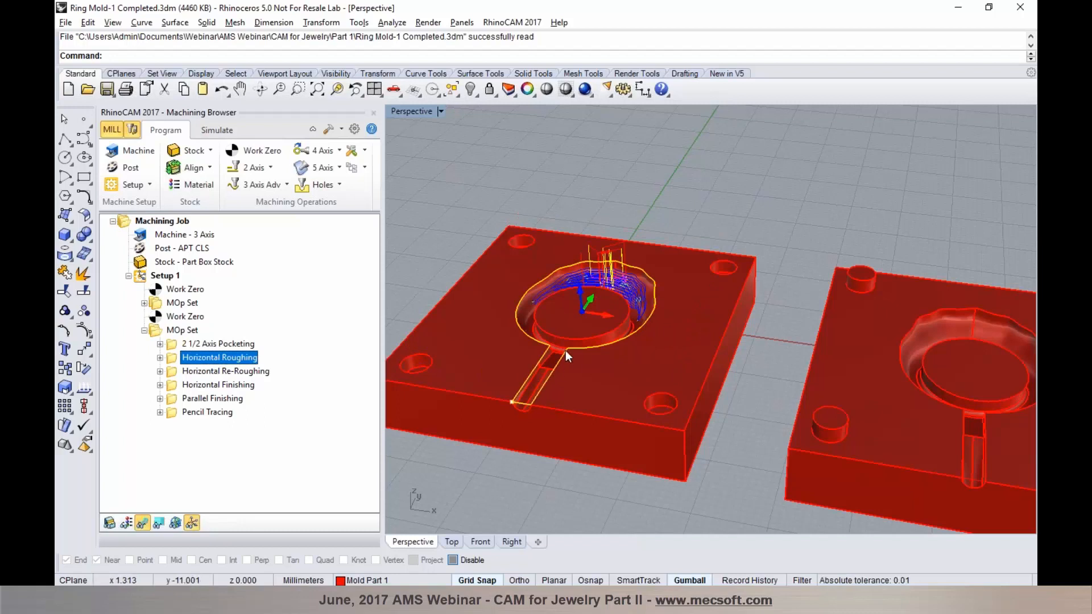
{"action": "left_click", "coordinate": [226, 371]}
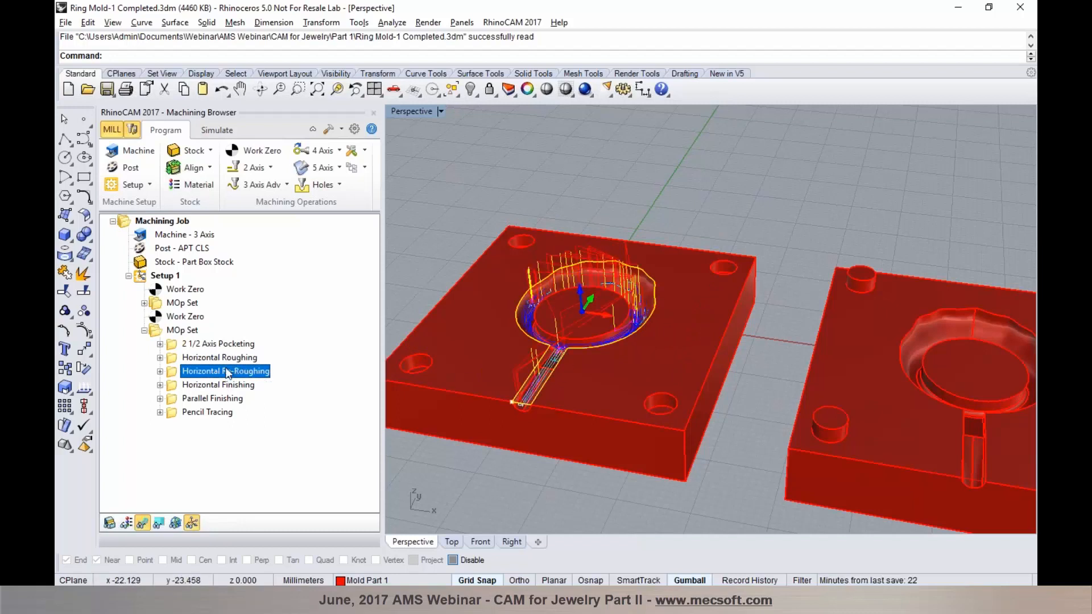
{"action": "scroll", "coordinate": [553, 285], "scroll_direction": "up", "scroll_amount": 8}
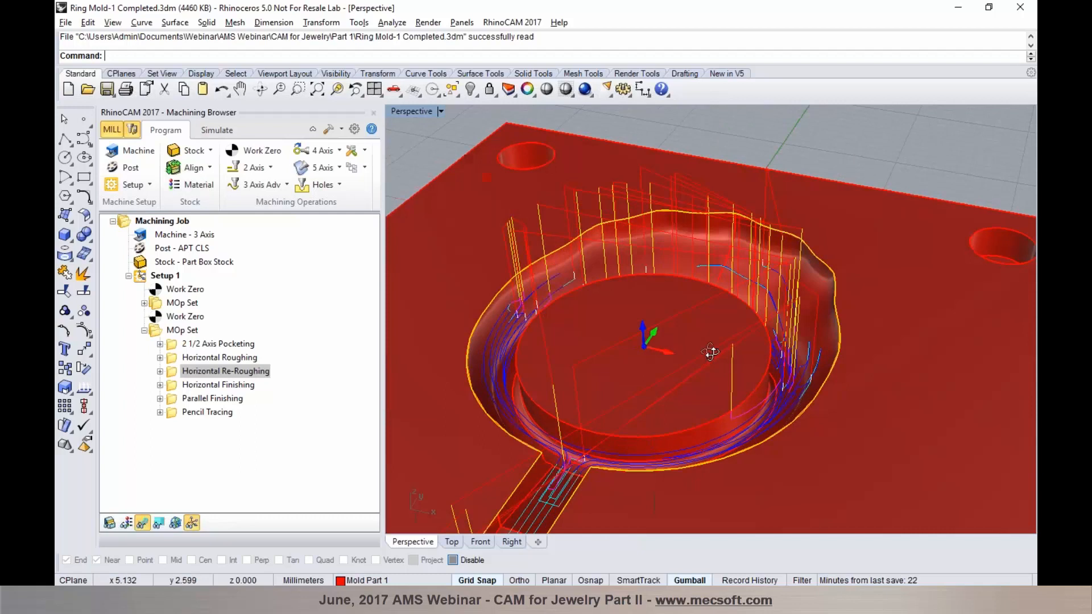
{"action": "scroll", "coordinate": [648, 305], "scroll_direction": "down", "scroll_amount": 8}
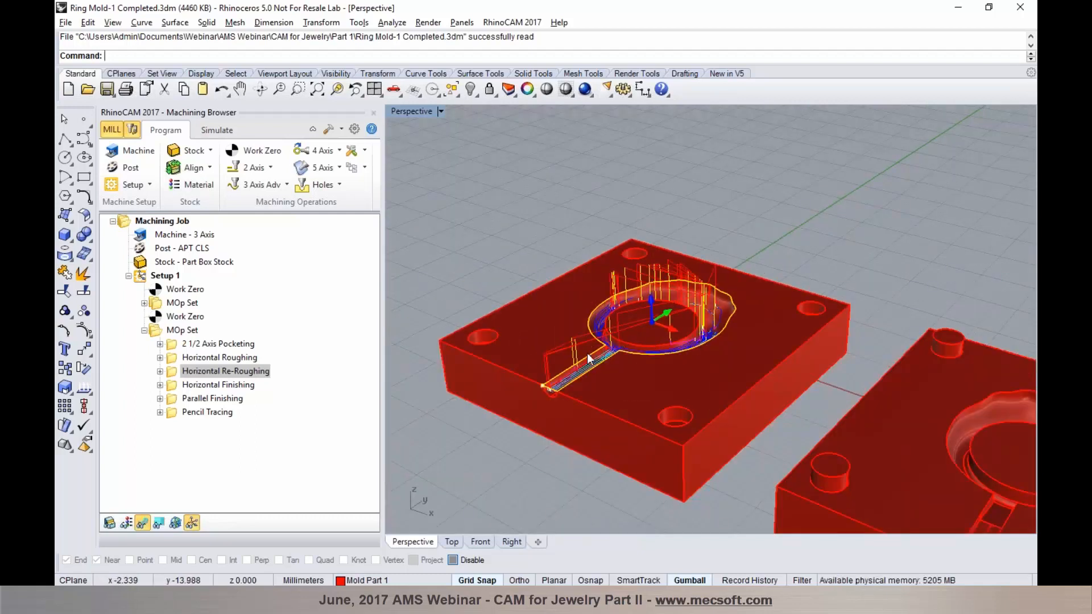
Step: View the Horizontal Finishing, Parallel Finishing and Pencil Tracing toolpaths of the second MOp Set on the first mold half
{"action": "left_click", "coordinate": [219, 386]}
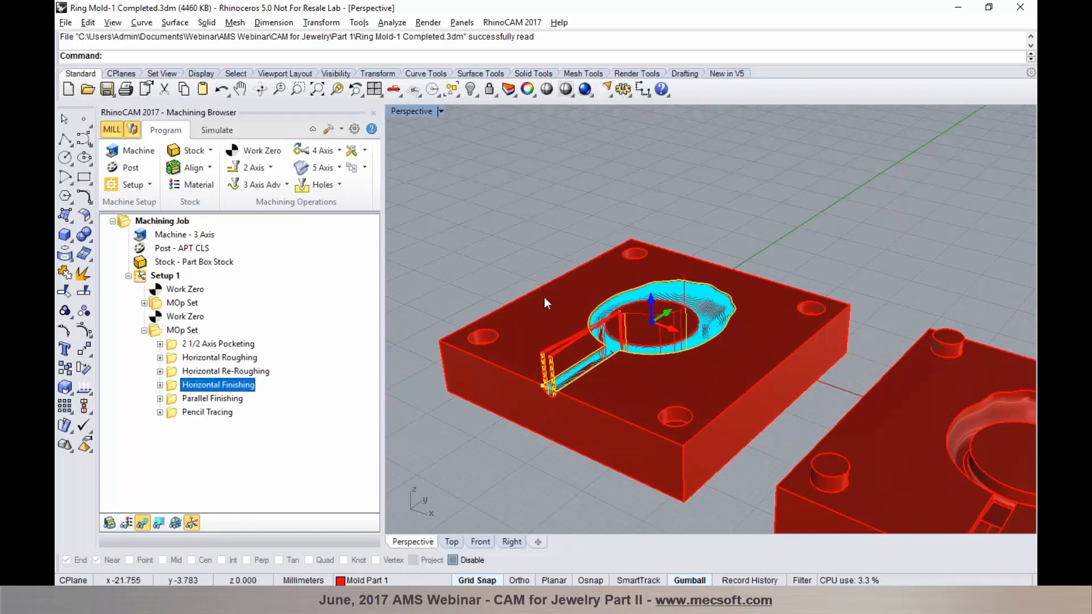
{"action": "scroll", "coordinate": [637, 315], "scroll_direction": "up", "scroll_amount": 2}
{"action": "scroll", "coordinate": [637, 315], "scroll_direction": "up", "scroll_amount": 2}
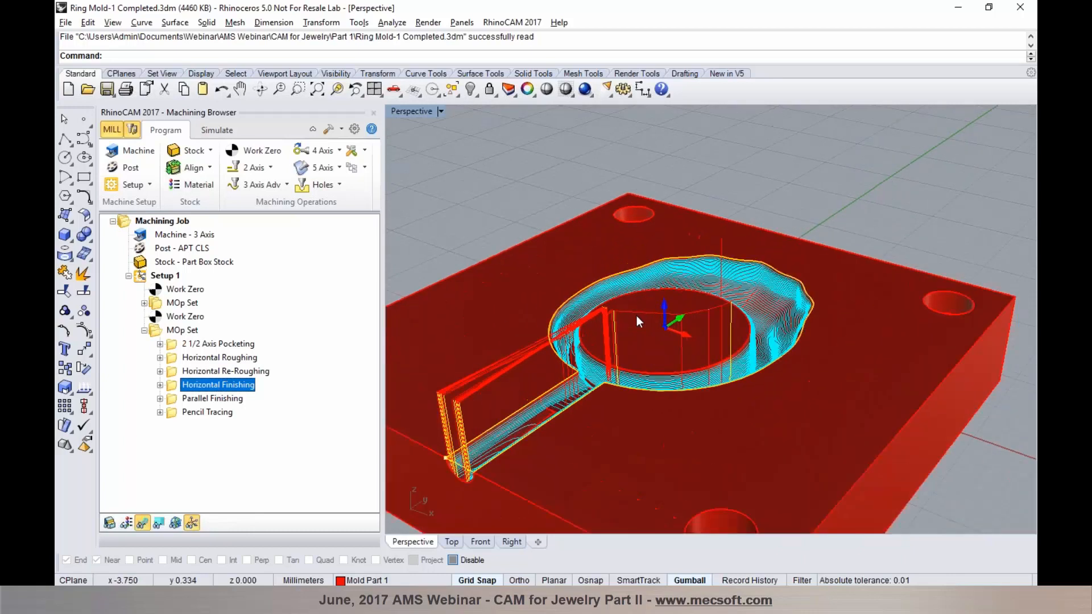
{"action": "left_click", "coordinate": [221, 399]}
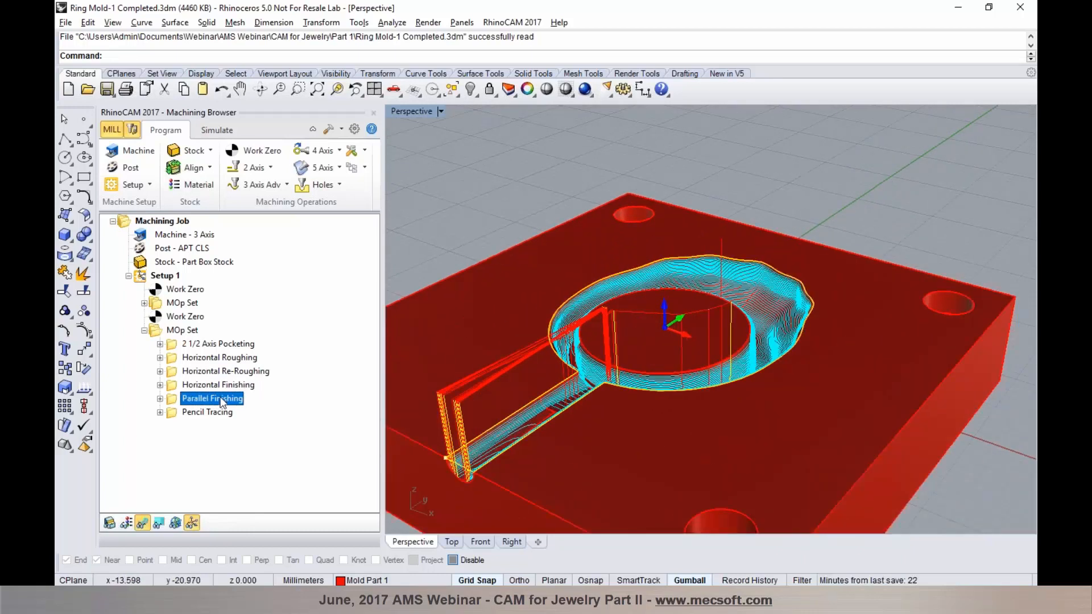
{"action": "left_click", "coordinate": [218, 413]}
{"action": "right_click_drag", "start_coordinate": [587, 385], "coordinate": [594, 416]}
{"action": "scroll", "coordinate": [591, 409], "scroll_direction": "down", "scroll_amount": 6}
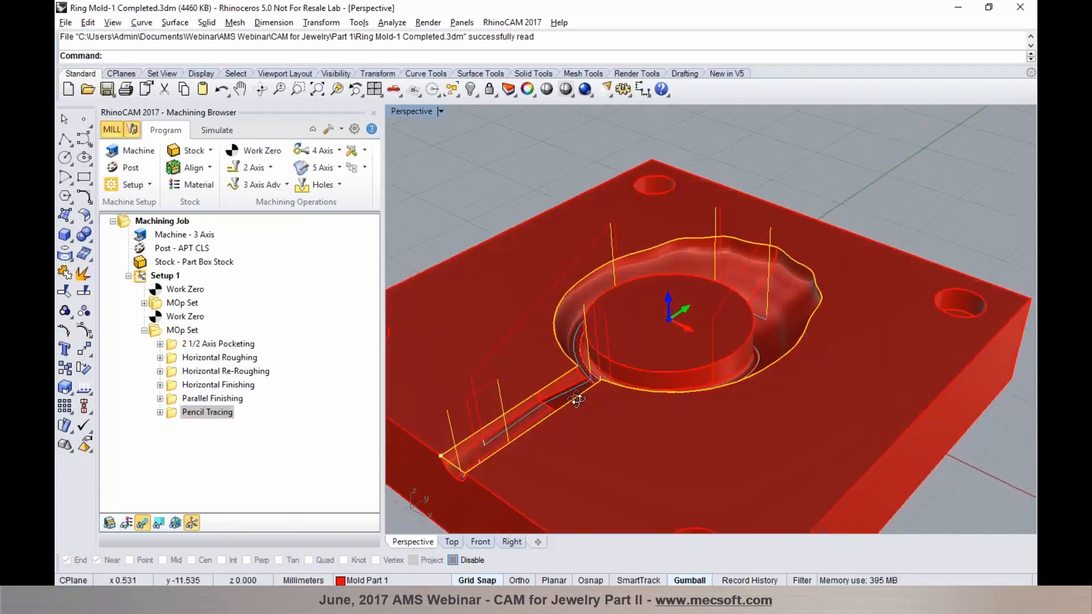
{"action": "scroll", "coordinate": [534, 313], "scroll_direction": "down", "scroll_amount": 2}
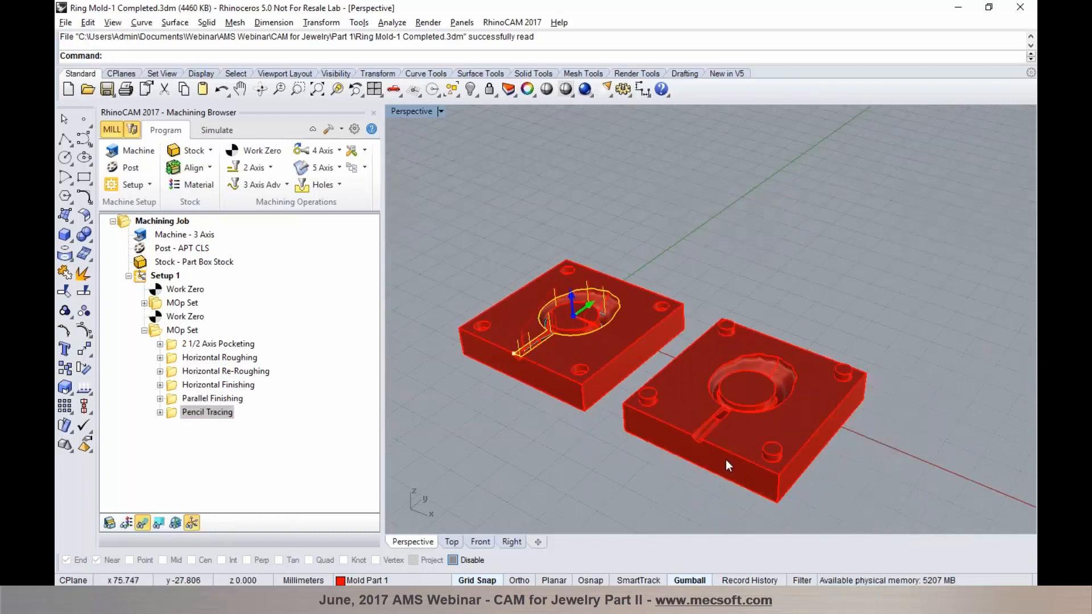
{"action": "scroll", "coordinate": [725, 459], "scroll_direction": "up", "scroll_amount": 2}
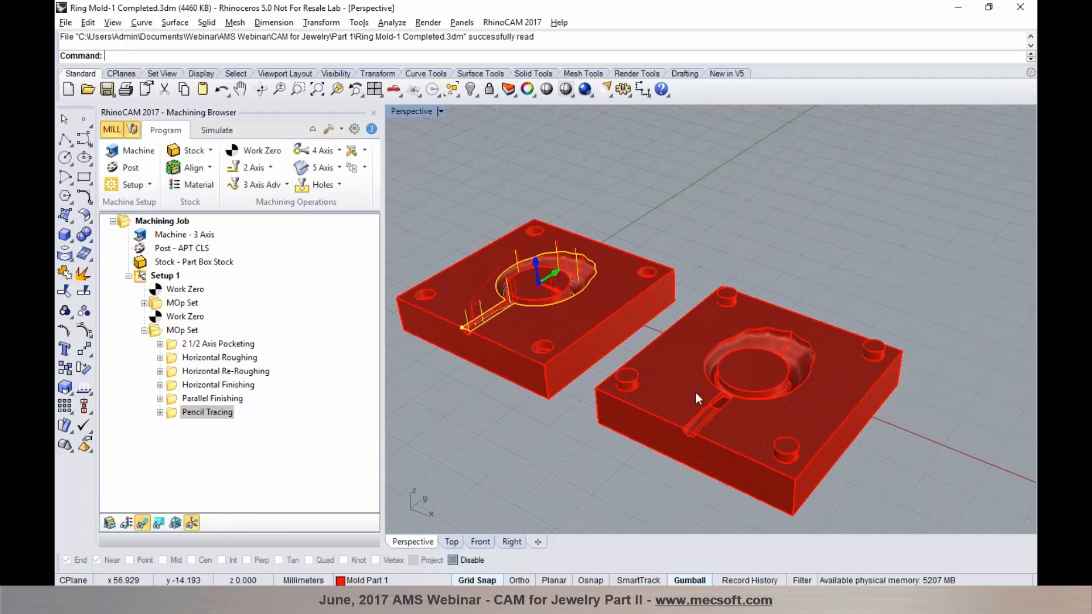
Step: Expand the first MOp Set and view its 2 1/2 Axis Roughing toolpath on the mold half with the pins
{"action": "left_click", "coordinate": [144, 303]}
{"action": "left_click", "coordinate": [217, 316]}
{"action": "right_click_drag", "start_coordinate": [695, 365], "coordinate": [726, 358]}
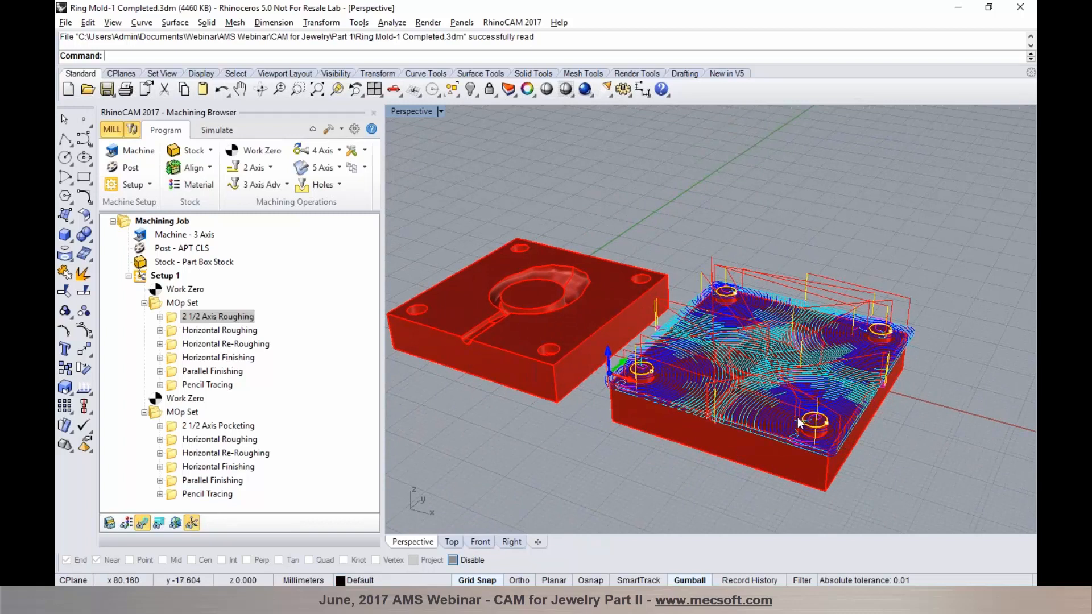
Step: Inspect the 2 1/2 Axis Roughing toolpath around the pins, and view the first MOp Set's Horizontal Roughing and Horizontal Re-Roughing toolpaths
{"action": "scroll", "coordinate": [797, 421], "scroll_direction": "up", "scroll_amount": 5}
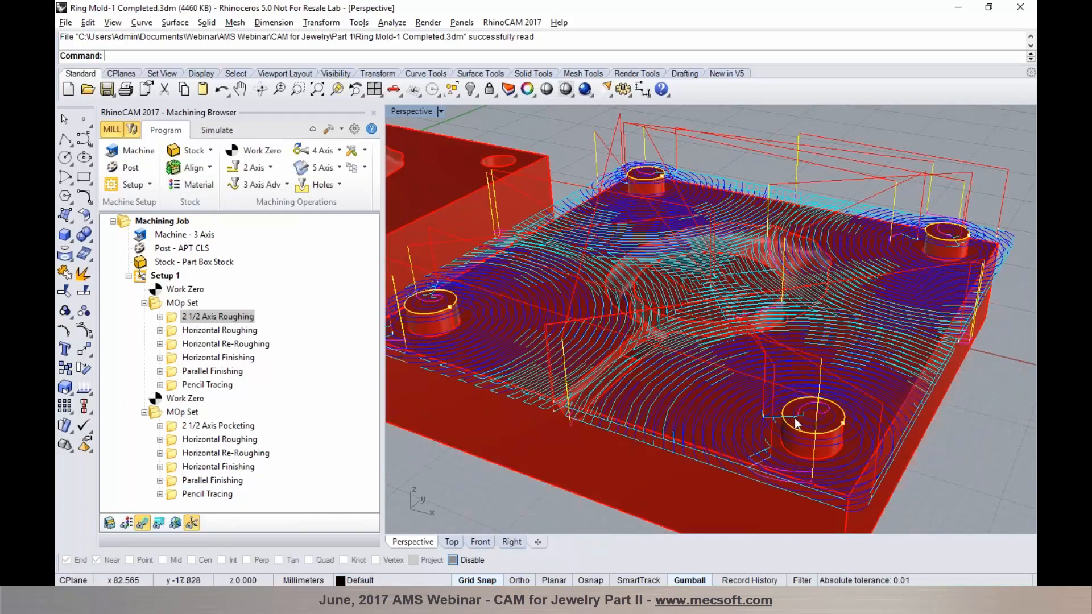
{"action": "scroll", "coordinate": [796, 423], "scroll_direction": "down", "scroll_amount": 5}
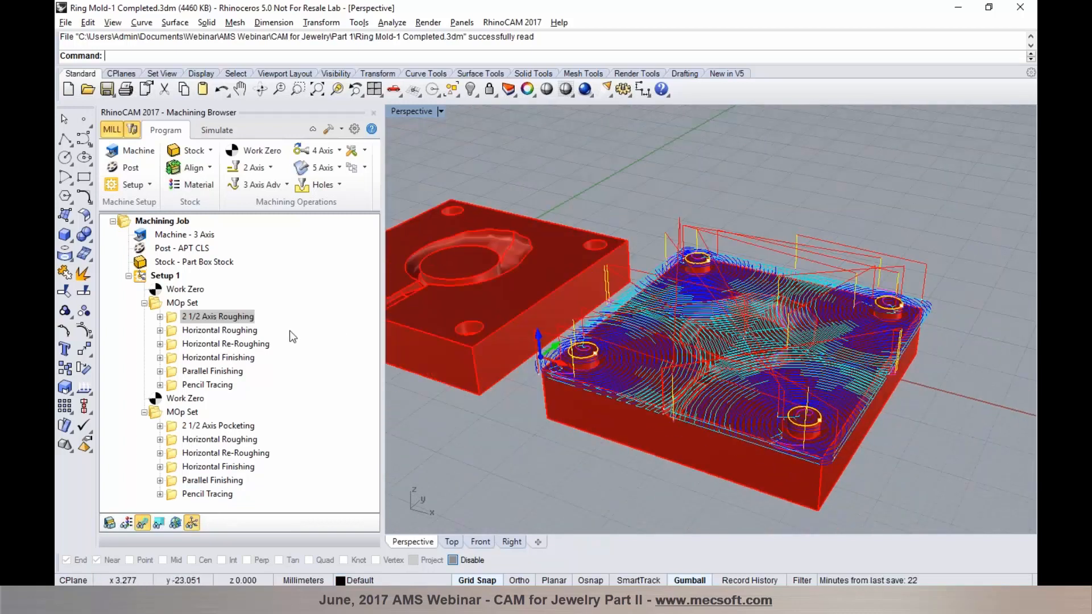
{"action": "left_click", "coordinate": [246, 331]}
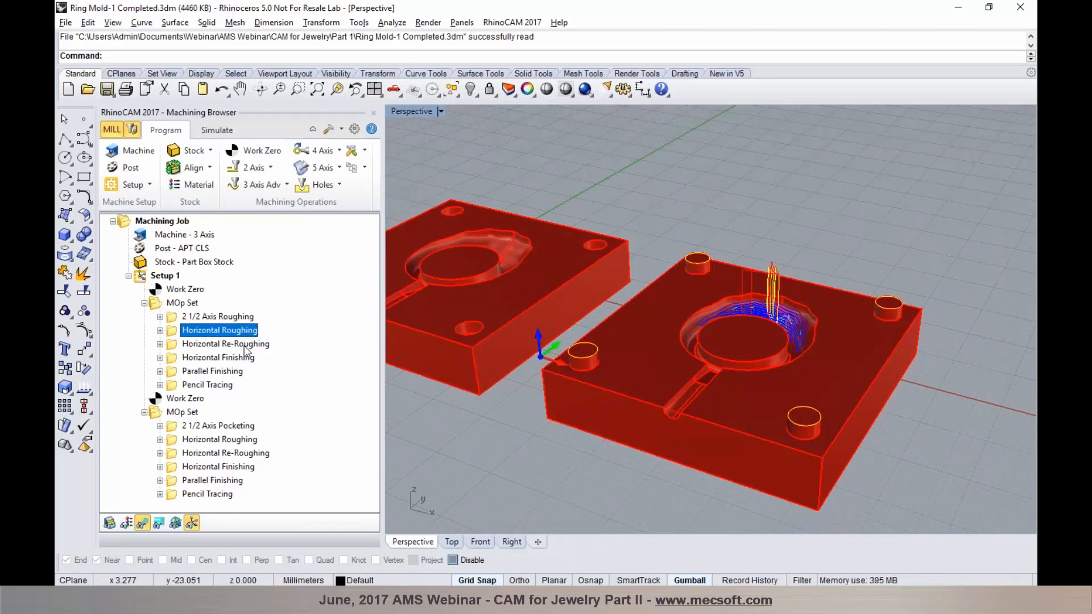
{"action": "left_click", "coordinate": [244, 344]}
Step: View the Horizontal Finishing, Parallel Finishing and Pencil Tracing toolpaths of the first MOp Set on the mold half with pins
{"action": "left_click", "coordinate": [245, 357]}
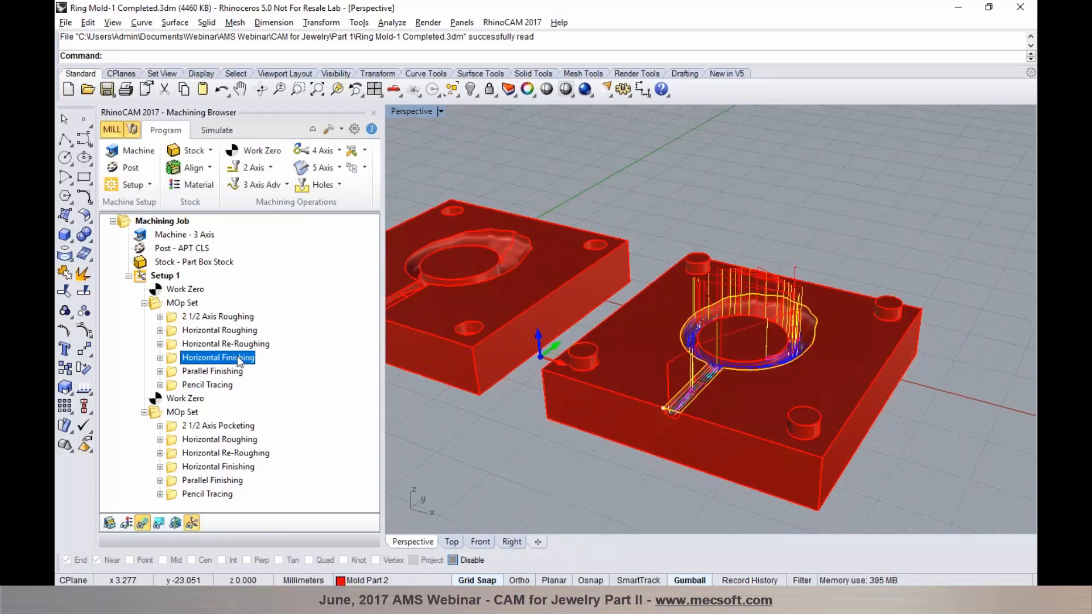
{"action": "left_click", "coordinate": [231, 371]}
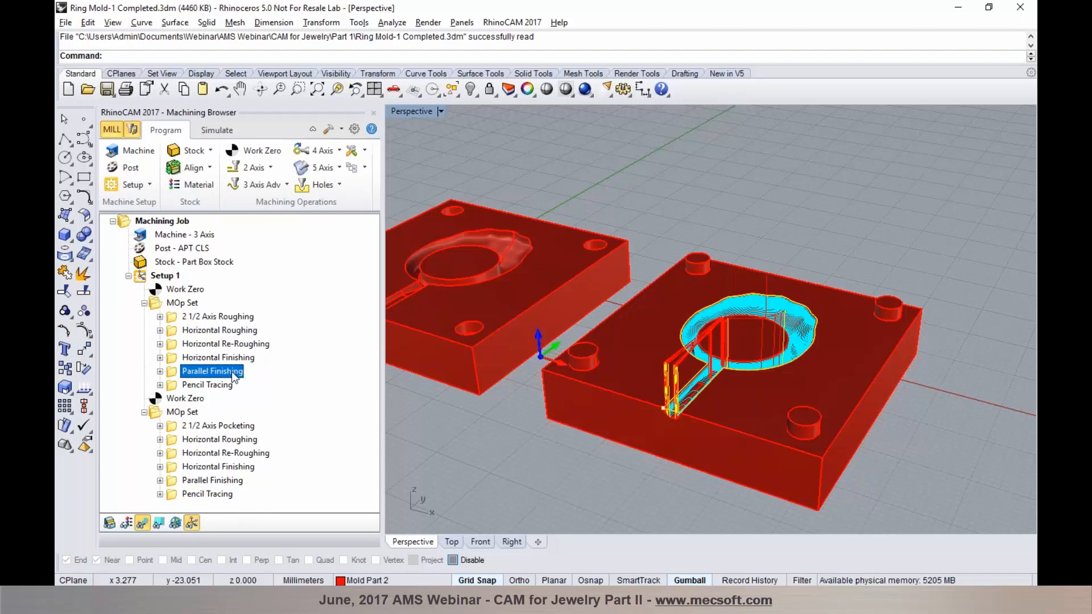
{"action": "left_click", "coordinate": [235, 386]}
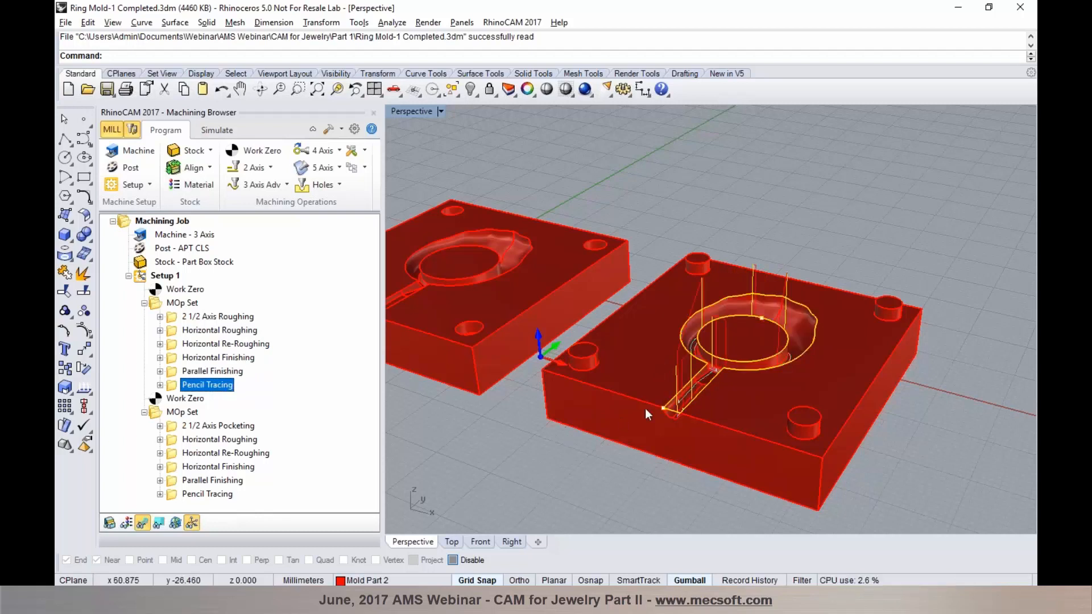
Step: Look over the available 3 Axis Advanced machining operations without choosing one
{"action": "scroll", "coordinate": [646, 408], "scroll_direction": "down", "scroll_amount": 5}
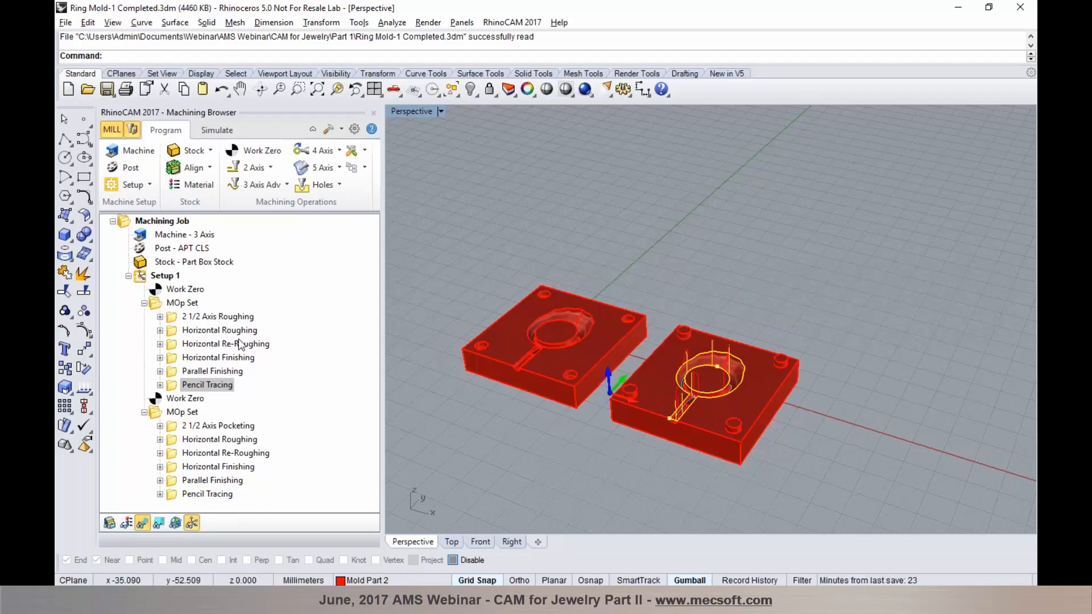
{"action": "left_click", "coordinate": [282, 186]}
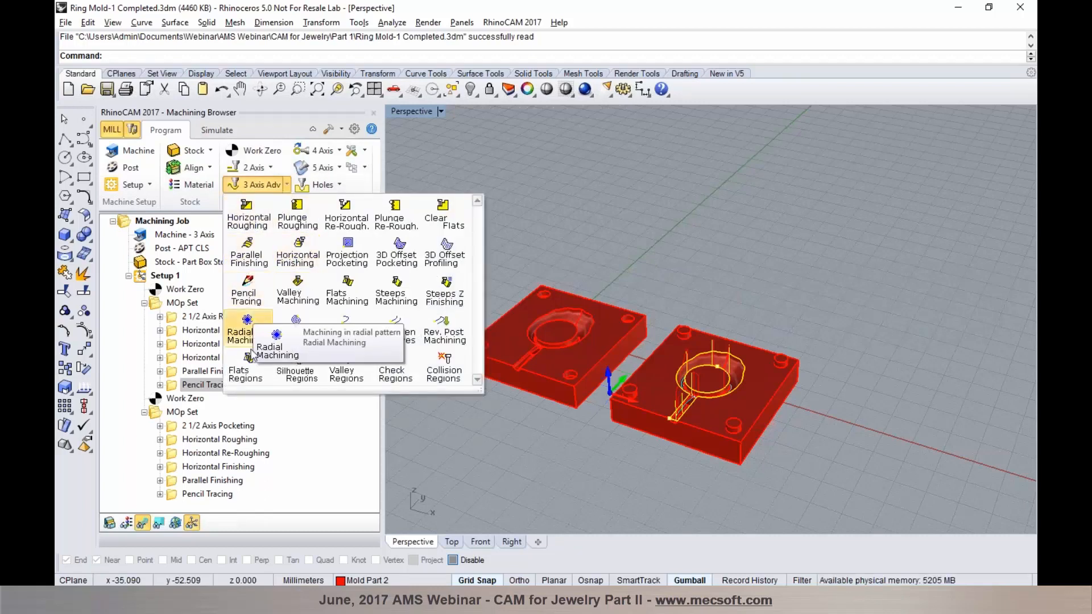
{"action": "left_click", "coordinate": [457, 449]}
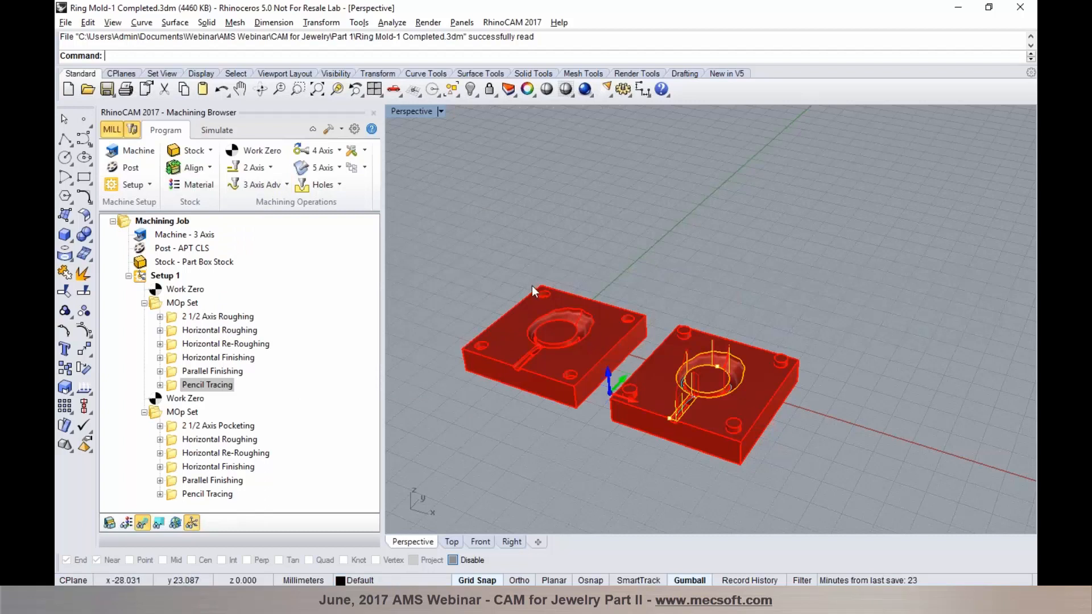
Step: Open Jewelry Mold-1.3dm from the Part 1 folder and inspect the flower cavities and runners of the mold
{"action": "left_click", "coordinate": [89, 91]}
{"action": "left_click", "coordinate": [421, 189]}
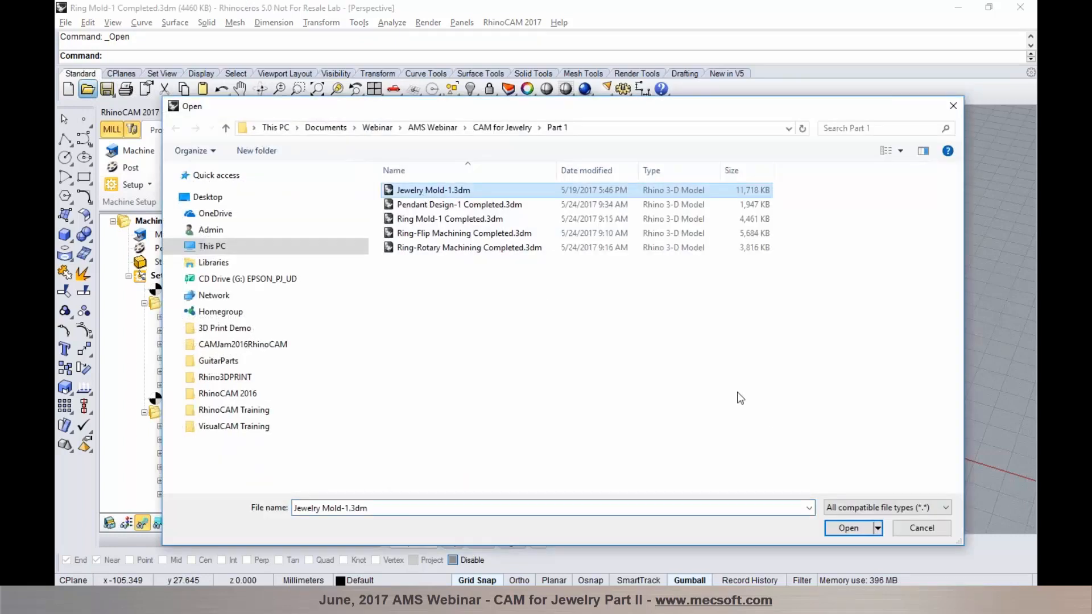
{"action": "left_click", "coordinate": [843, 528]}
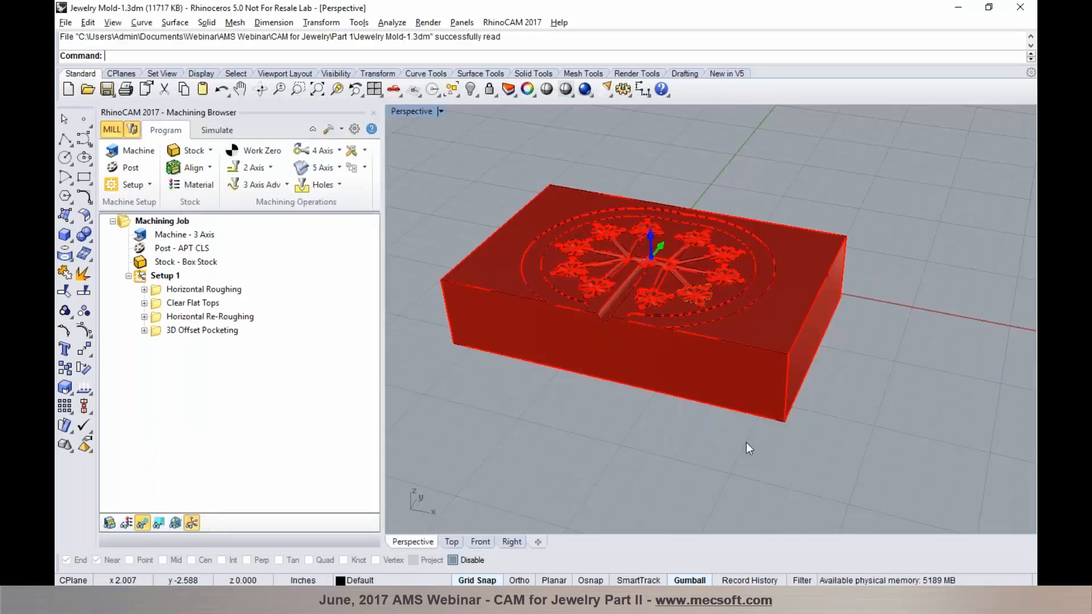
{"action": "scroll", "coordinate": [624, 213], "scroll_direction": "up", "scroll_amount": 8}
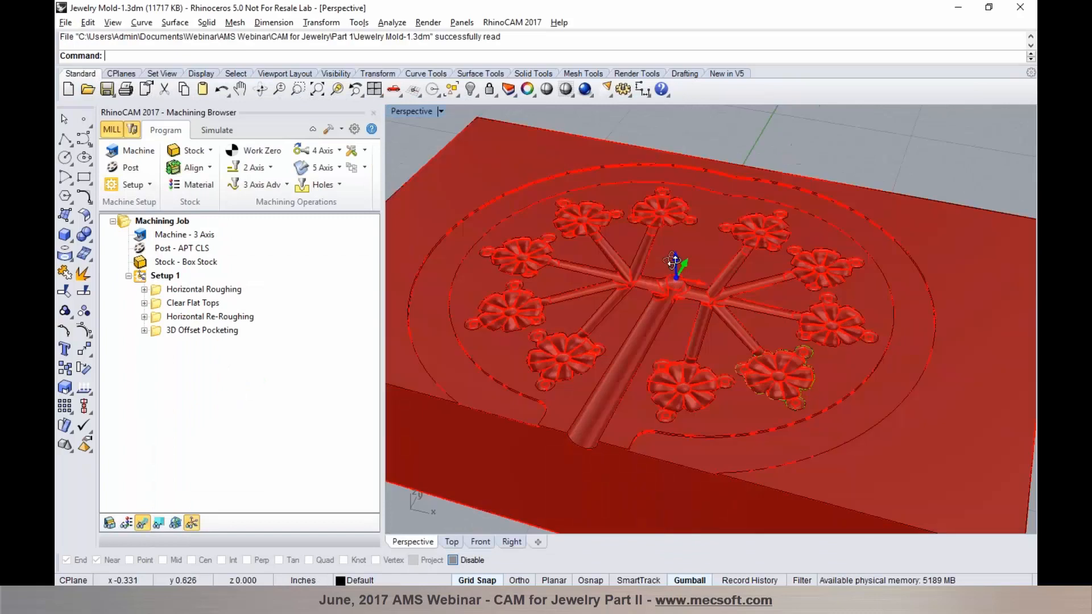
{"action": "right_click_drag", "start_coordinate": [665, 264], "coordinate": [665, 256]}
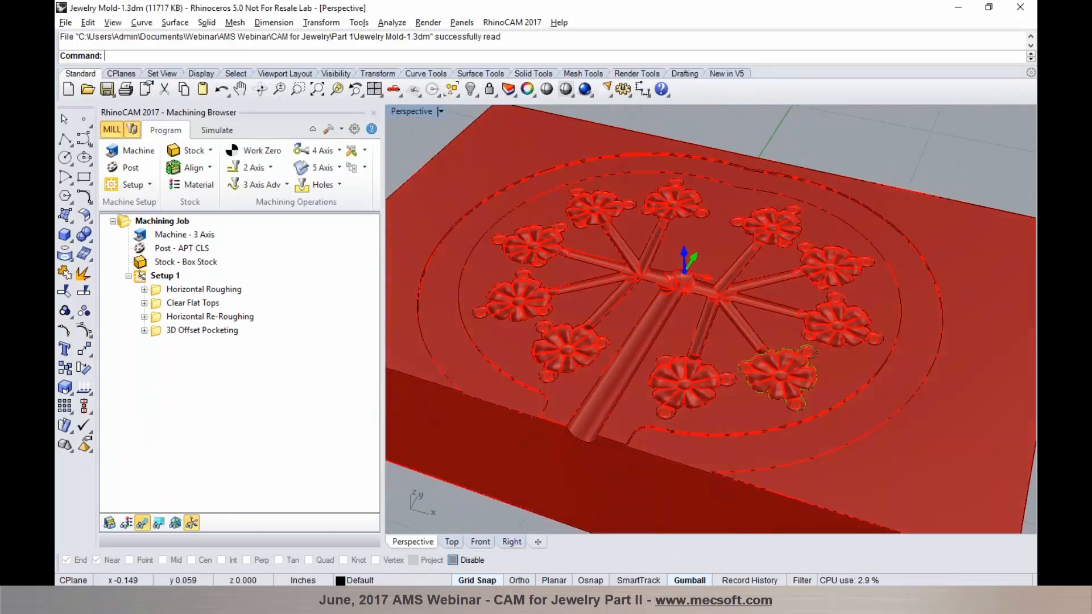
Step: View the Horizontal Roughing toolpath on the flower cavities and the Clear Flat Tops toolpath on the ring around them
{"action": "left_click", "coordinate": [227, 290]}
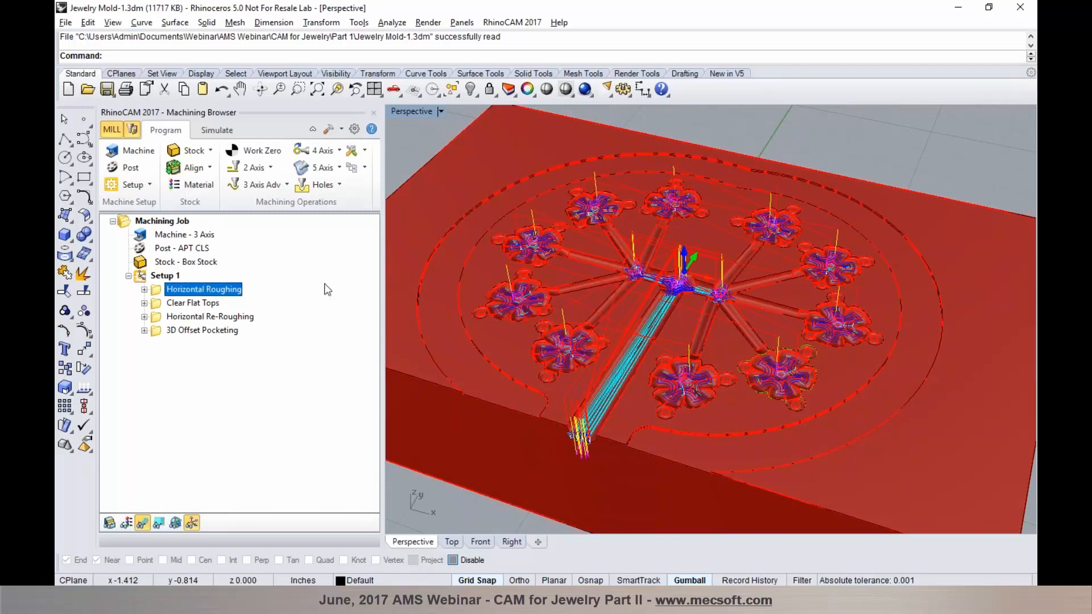
{"action": "scroll", "coordinate": [526, 288], "scroll_direction": "up", "scroll_amount": 5}
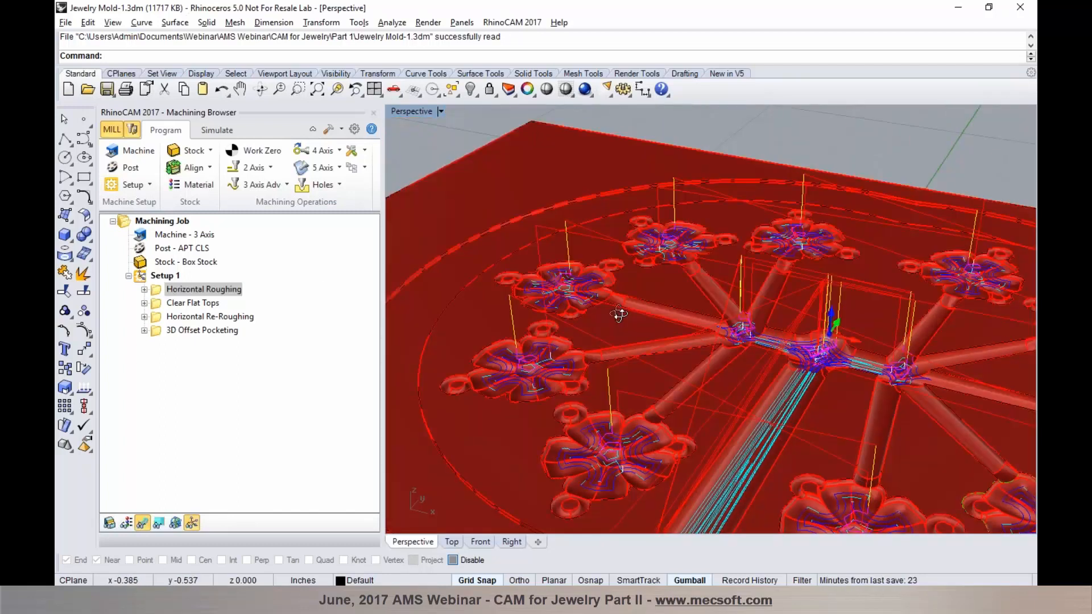
{"action": "scroll", "coordinate": [646, 230], "scroll_direction": "down", "scroll_amount": 4}
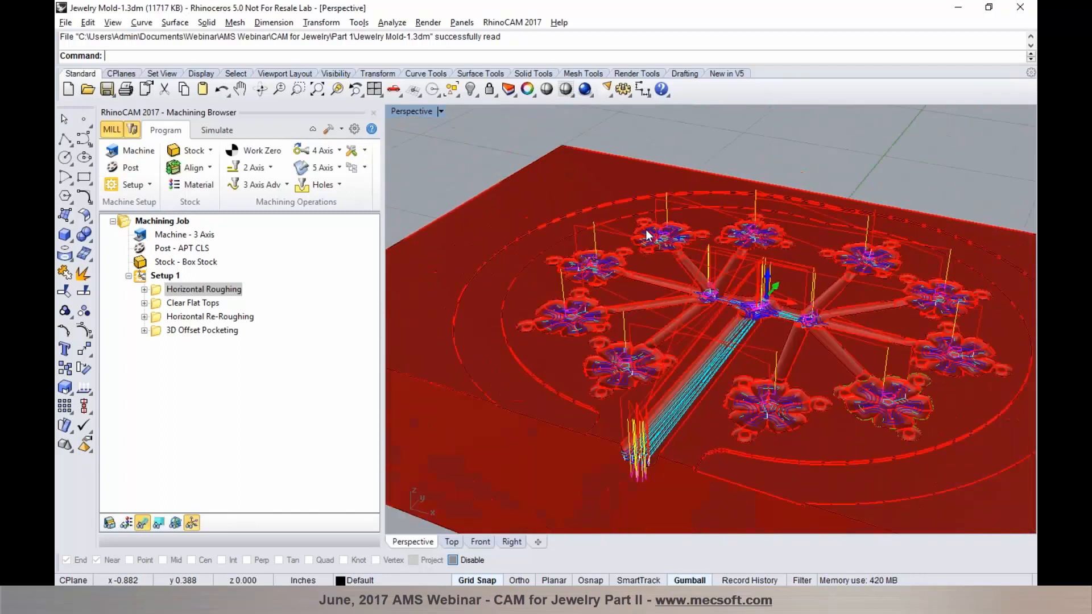
{"action": "left_click", "coordinate": [209, 304]}
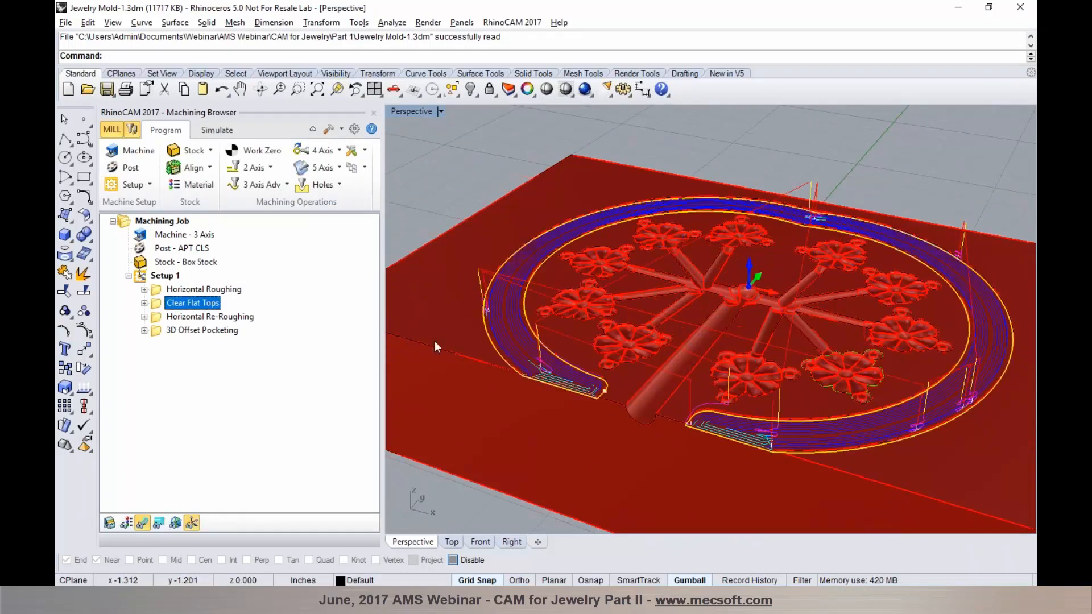
{"action": "scroll", "coordinate": [540, 376], "scroll_direction": "up", "scroll_amount": 3}
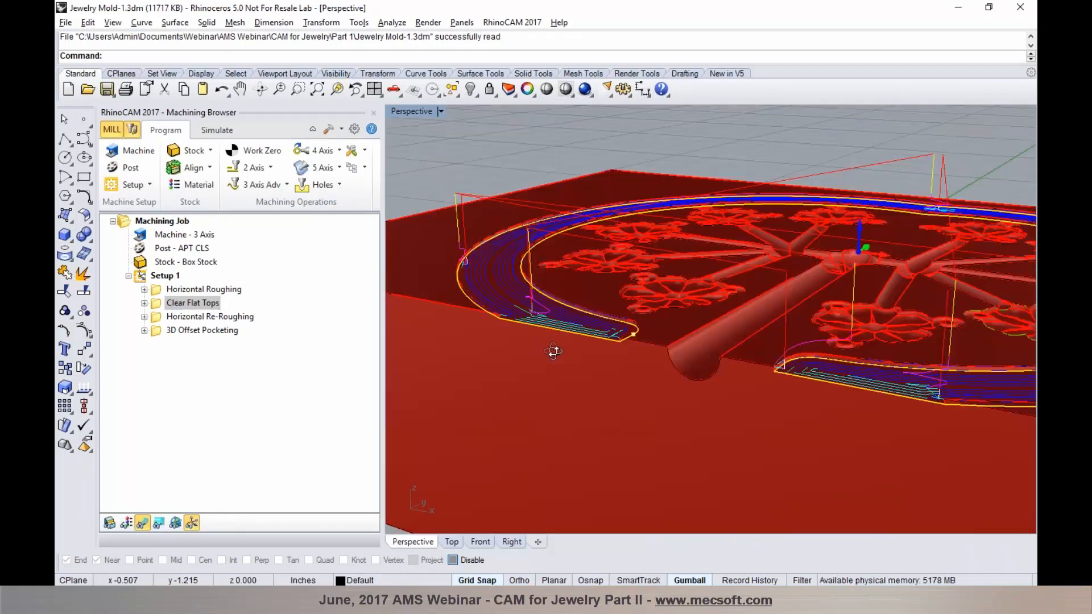
{"action": "scroll", "coordinate": [553, 352], "scroll_direction": "up", "scroll_amount": 1}
{"action": "scroll", "coordinate": [544, 313], "scroll_direction": "down", "scroll_amount": 3}
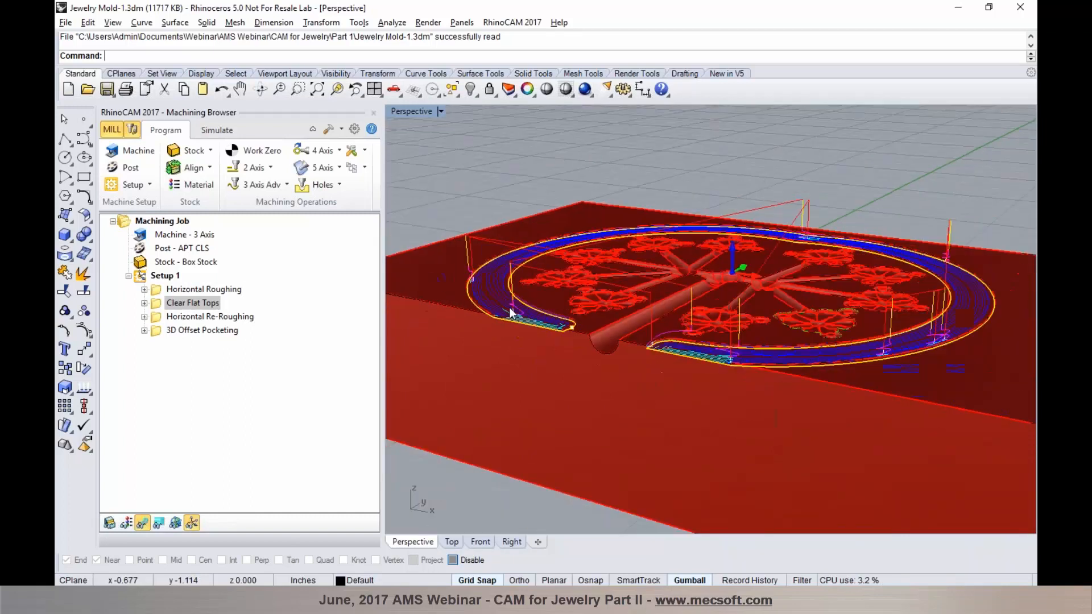
Step: View the Horizontal Re-Roughing and 3D Offset Pocketing toolpaths on the jewelry mold's flower cavities and runners
{"action": "left_click", "coordinate": [230, 317]}
{"action": "right_click_drag", "start_coordinate": [707, 319], "coordinate": [724, 357]}
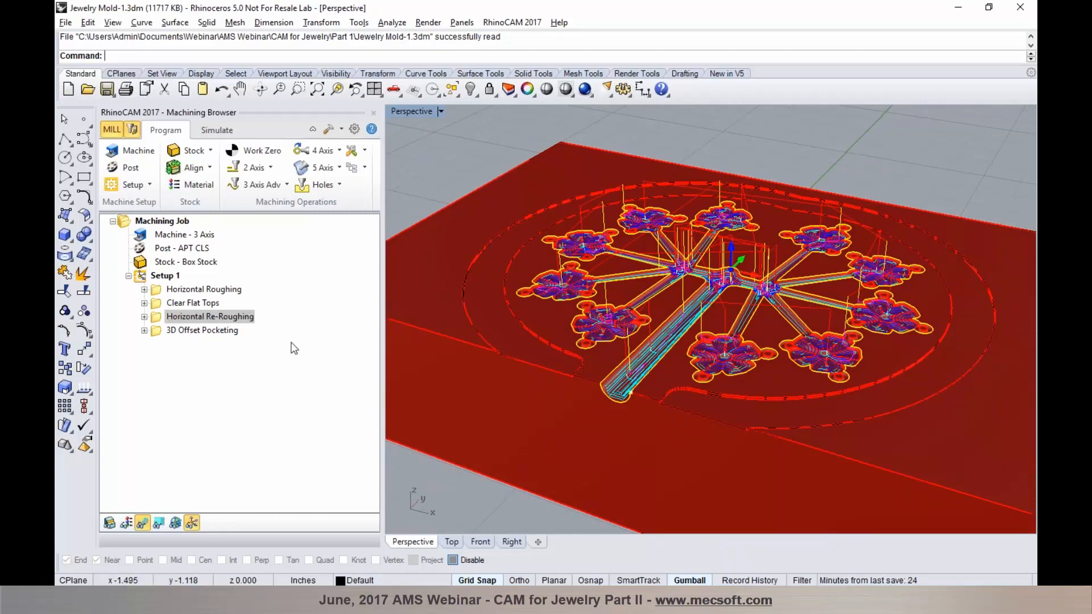
{"action": "left_click", "coordinate": [216, 330]}
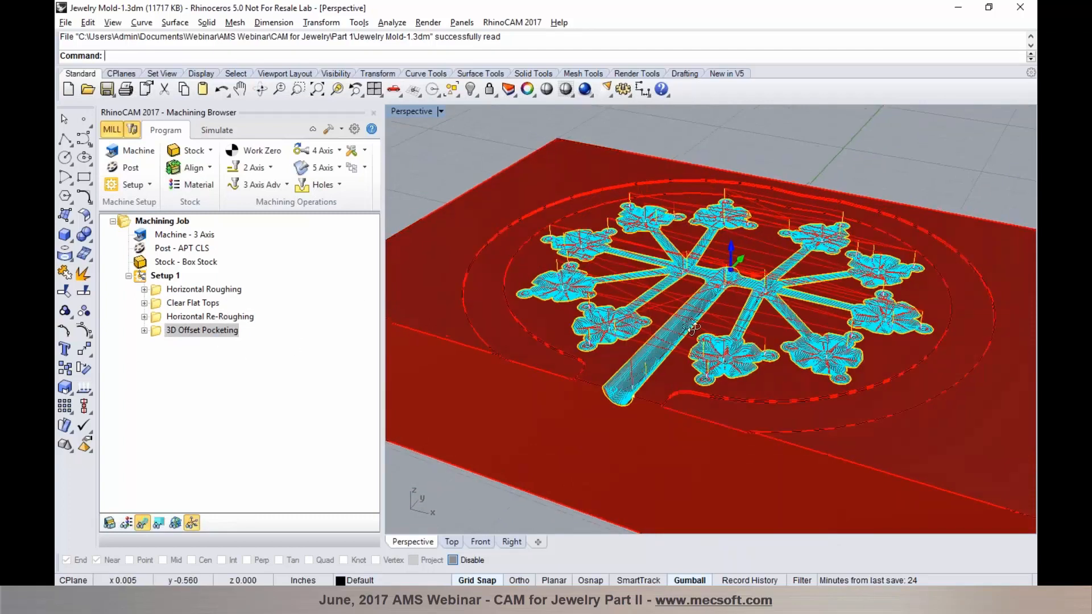
{"action": "scroll", "coordinate": [692, 328], "scroll_direction": "up", "scroll_amount": 6}
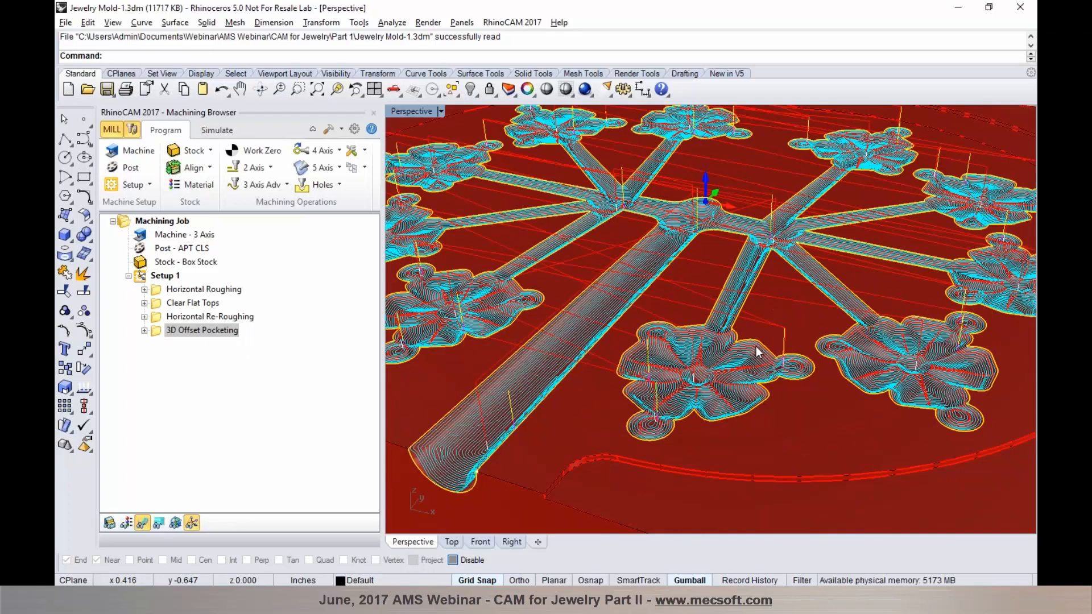
{"action": "scroll", "coordinate": [758, 353], "scroll_direction": "down", "scroll_amount": 5}
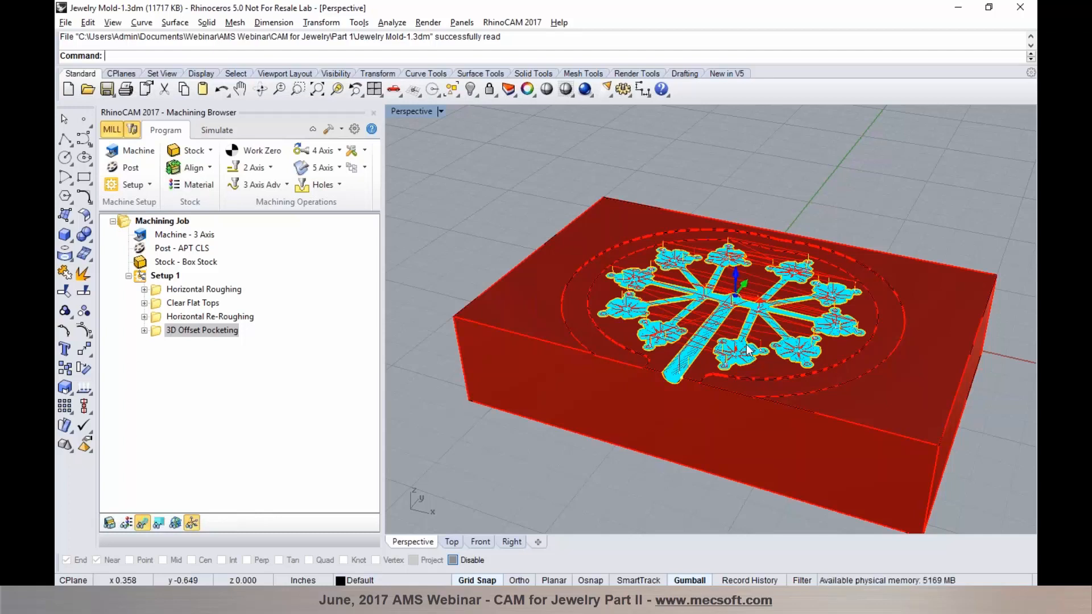
{"action": "scroll", "coordinate": [727, 226], "scroll_direction": "down", "scroll_amount": 3}
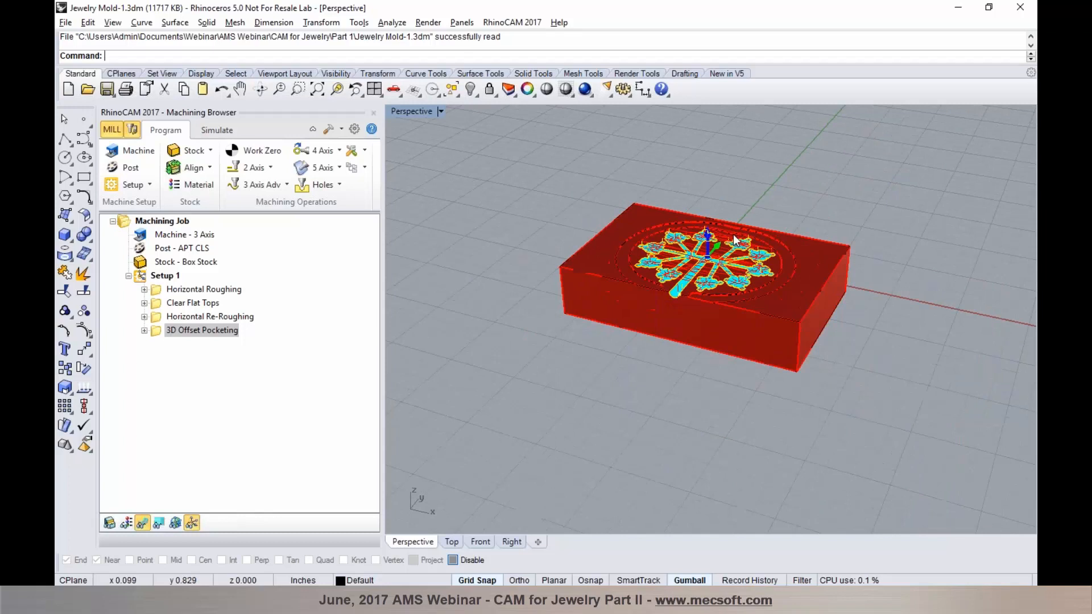
{"action": "scroll", "coordinate": [732, 229], "scroll_direction": "up", "scroll_amount": 2}
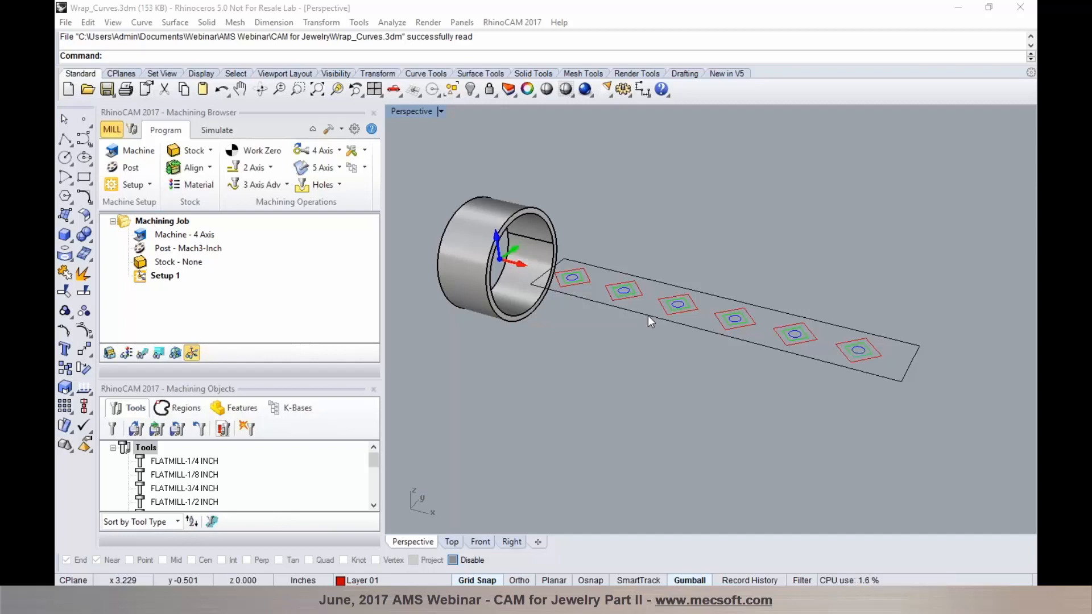
Step: Wrap the flat strip of diamond and circle curves onto the ring's outer surface with Apply UV Curves, and deselect the result
{"action": "mouse_move", "coordinate": [624, 341]}
{"action": "right_mouse_down"}
{"action": "mouse_move", "coordinate": [652, 342]}
{"action": "mouse_move", "coordinate": [637, 338]}
{"action": "right_mouse_up"}
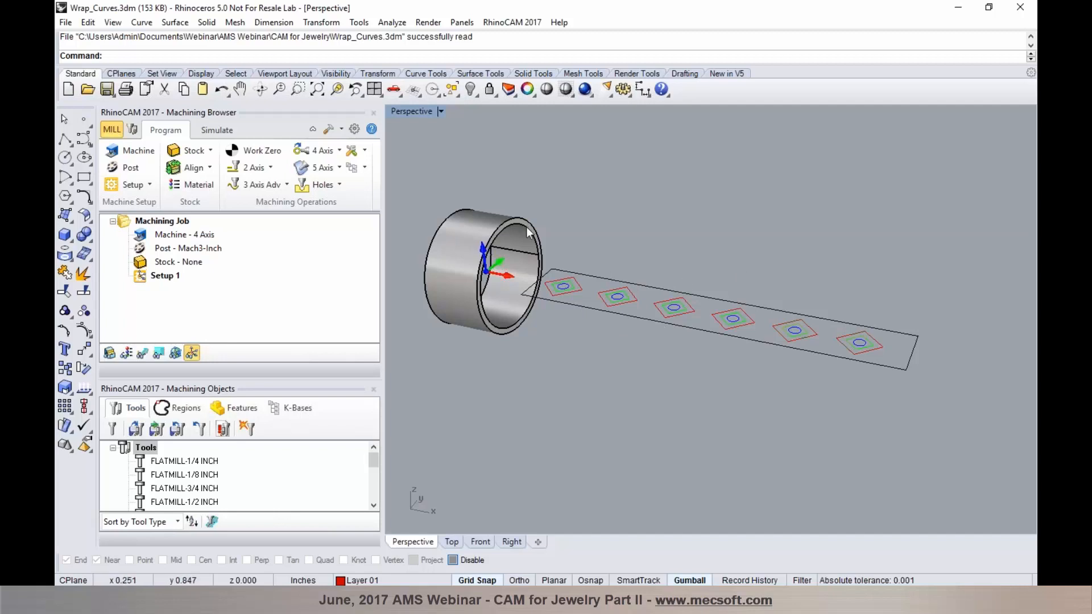
{"action": "scroll", "coordinate": [453, 224], "scroll_direction": "down", "scroll_amount": 1}
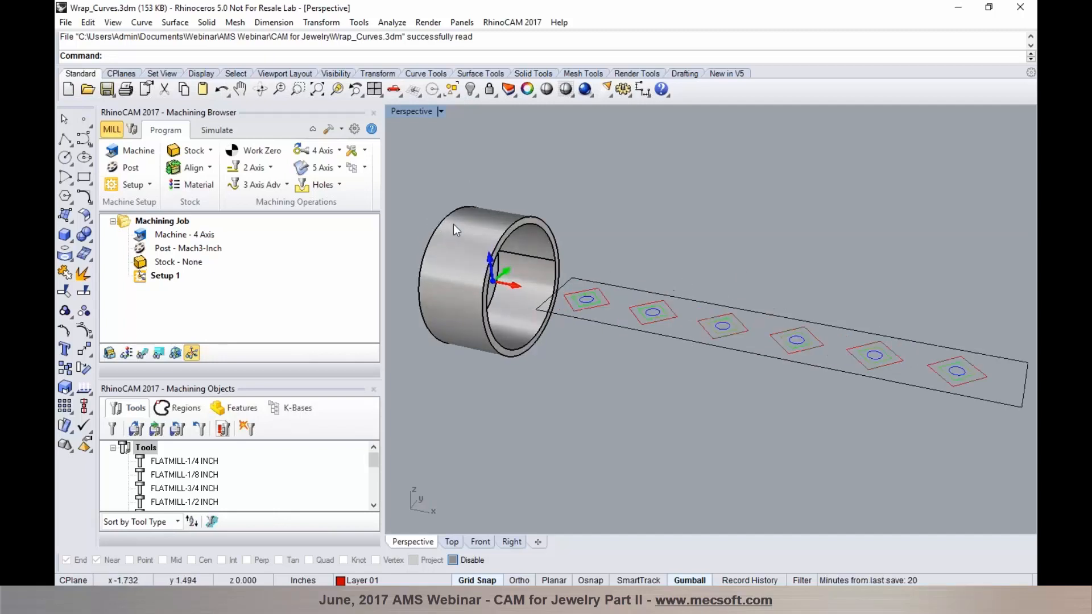
{"action": "scroll", "coordinate": [549, 272], "scroll_direction": "down", "scroll_amount": 1}
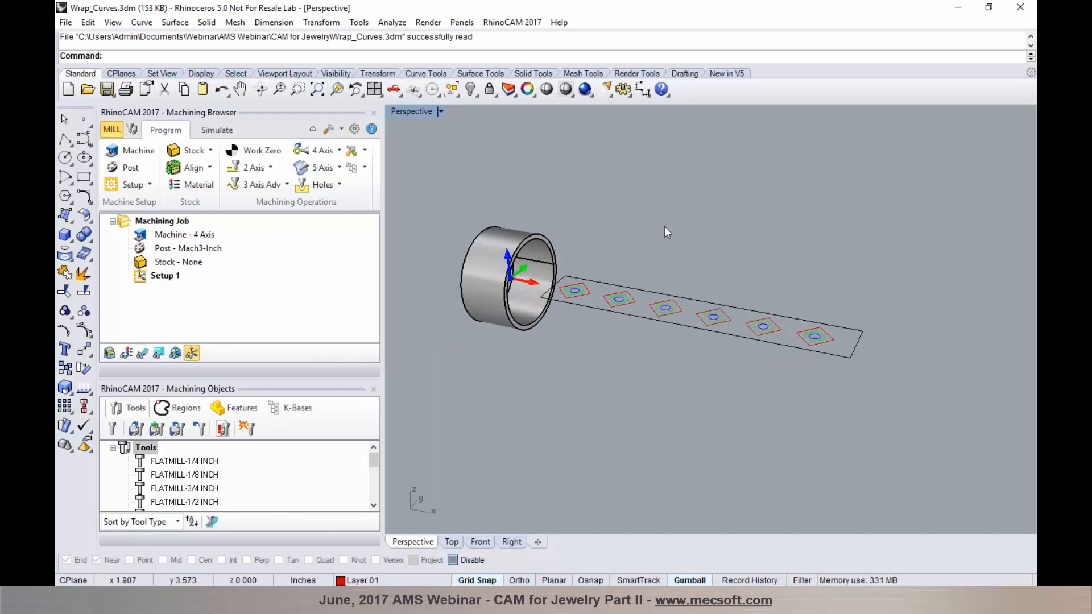
{"action": "left_click", "coordinate": [144, 24]}
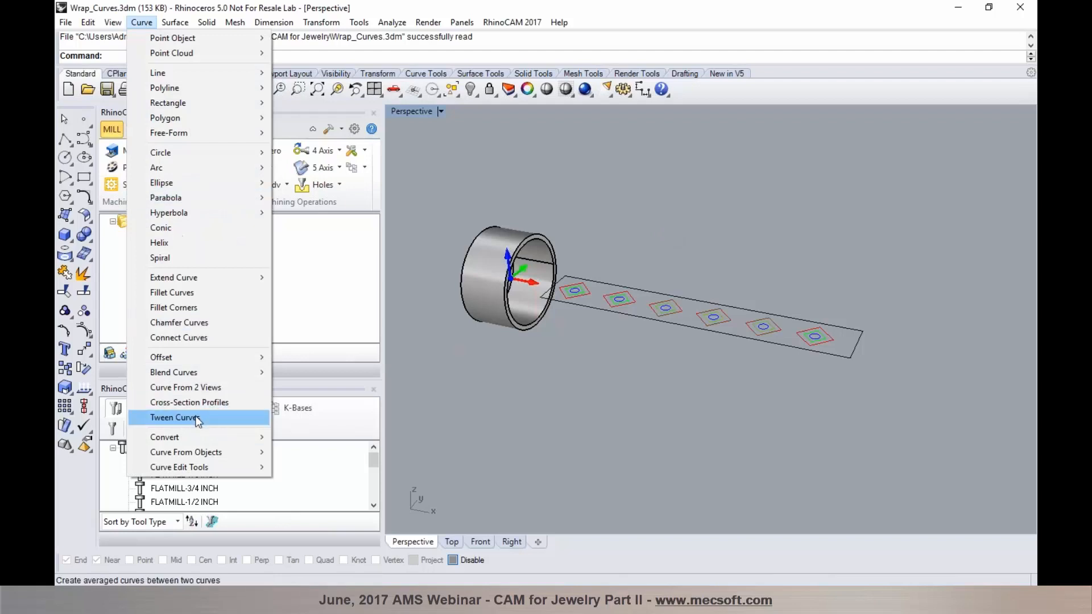
{"action": "mouse_move", "coordinate": [200, 453]}
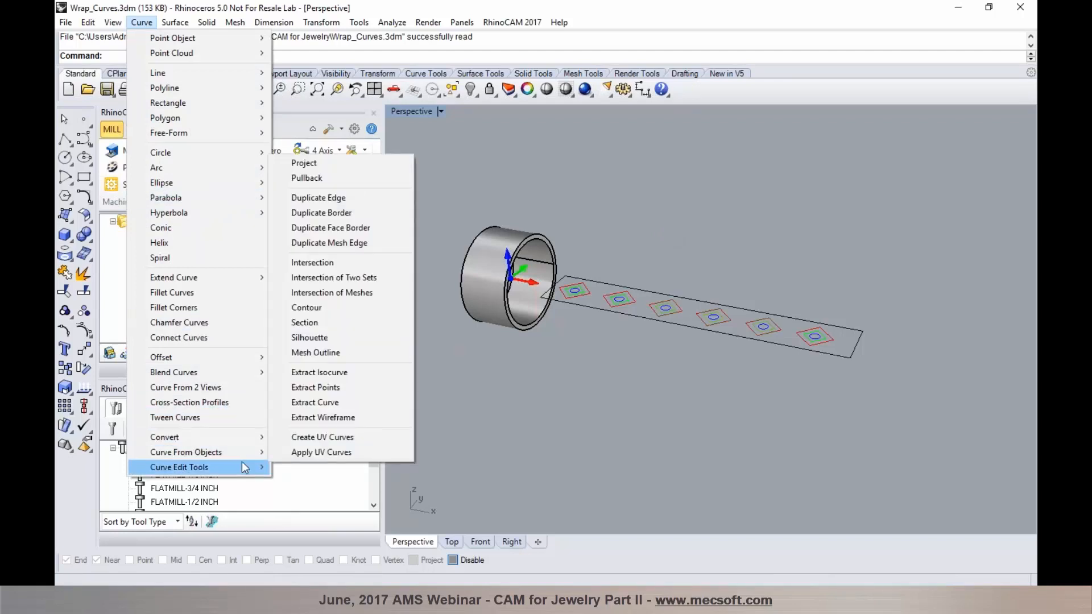
{"action": "left_click", "coordinate": [299, 453]}
{"action": "left_click_drag", "start_coordinate": [824, 384], "coordinate": [572, 256]}
{"action": "scroll", "coordinate": [468, 215], "scroll_direction": "up", "scroll_amount": 2}
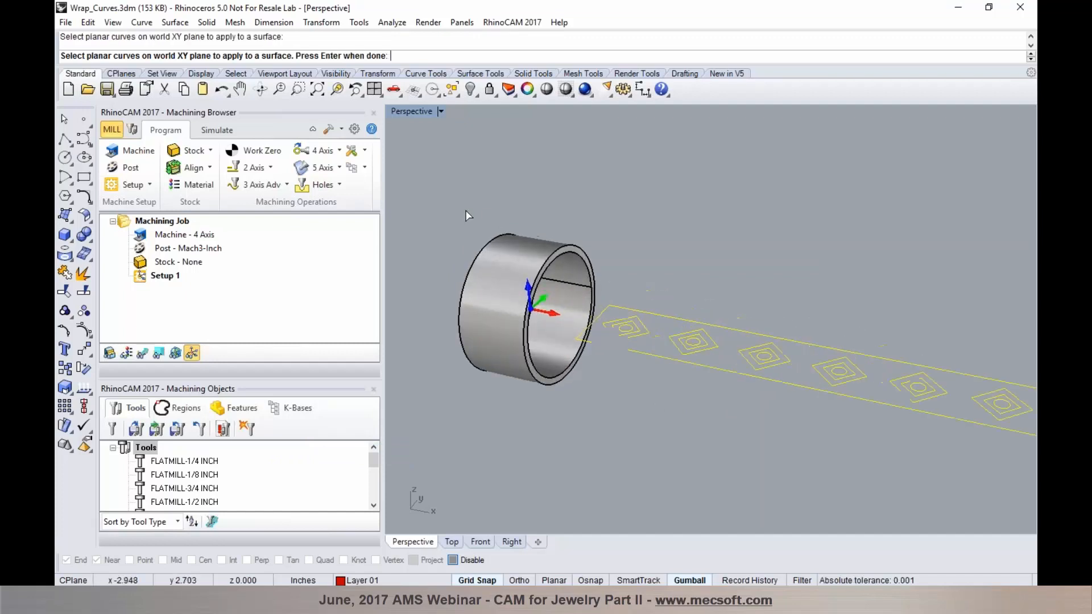
{"action": "scroll", "coordinate": [468, 216], "scroll_direction": "up", "scroll_amount": 1}
{"action": "key", "text": "Return"}
{"action": "scroll", "coordinate": [489, 234], "scroll_direction": "up", "scroll_amount": 2}
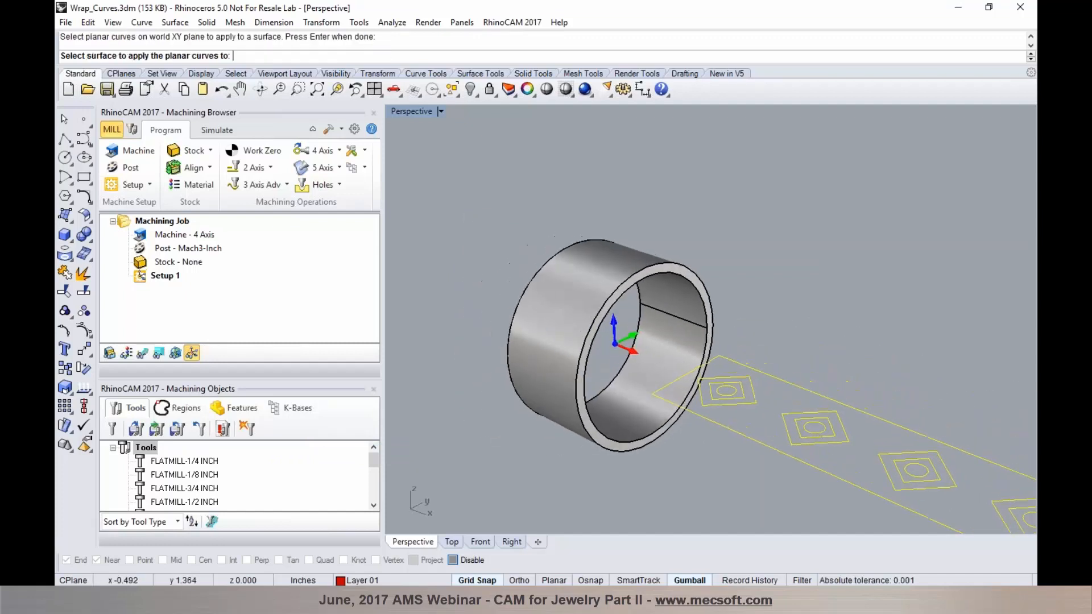
{"action": "scroll", "coordinate": [639, 260], "scroll_direction": "up", "scroll_amount": 4}
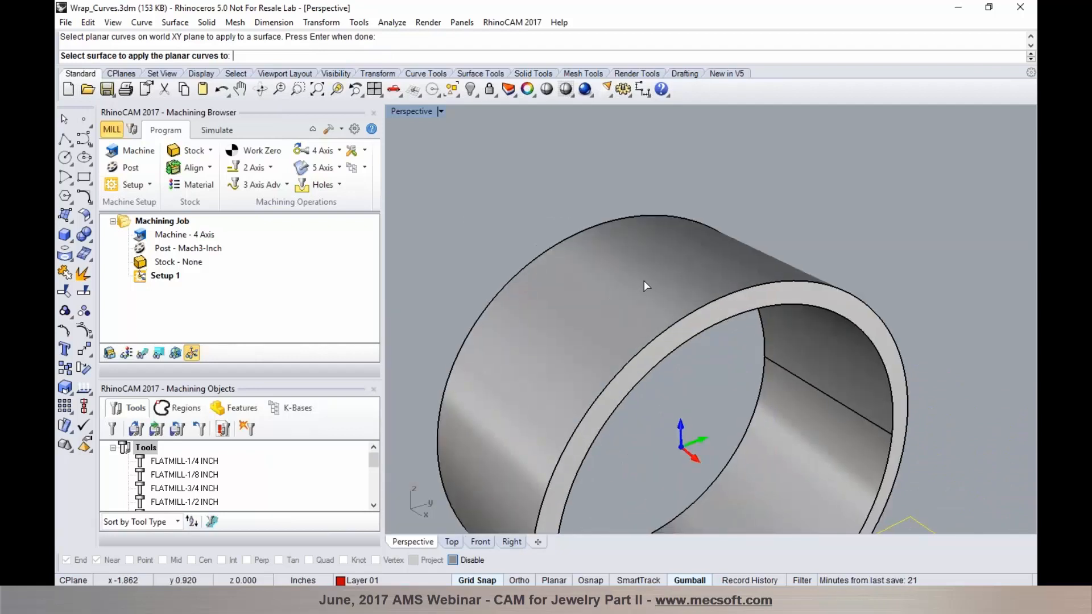
{"action": "left_click", "coordinate": [644, 285]}
{"action": "scroll", "coordinate": [595, 257], "scroll_direction": "down", "scroll_amount": 2}
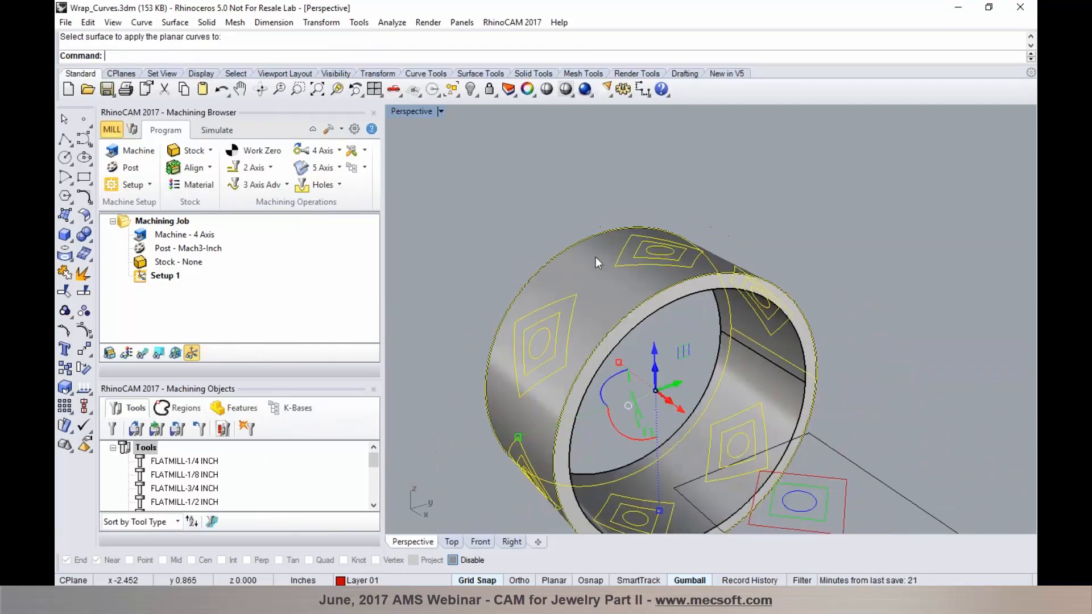
{"action": "left_click", "coordinate": [502, 244]}
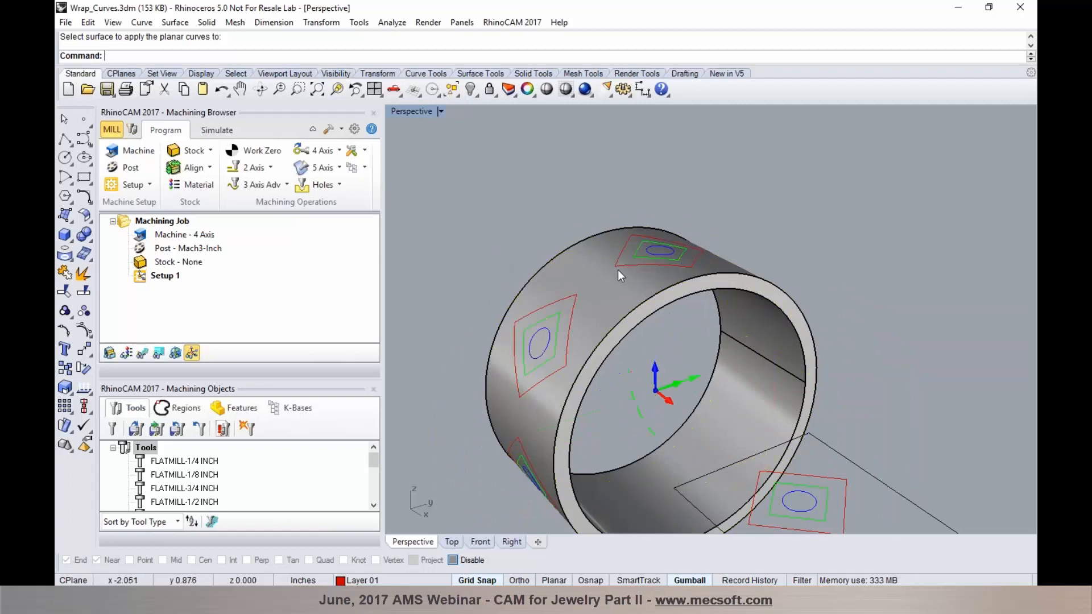
Step: Examine the diamond and circle curves wrapped on the ring and the available 4-axis machining methods, including 4 Axis Profiling
{"action": "scroll", "coordinate": [568, 231], "scroll_direction": "down", "scroll_amount": 5}
{"action": "right_click_drag", "start_coordinate": [568, 231], "coordinate": [643, 269]}
{"action": "scroll", "coordinate": [592, 238], "scroll_direction": "up", "scroll_amount": 3}
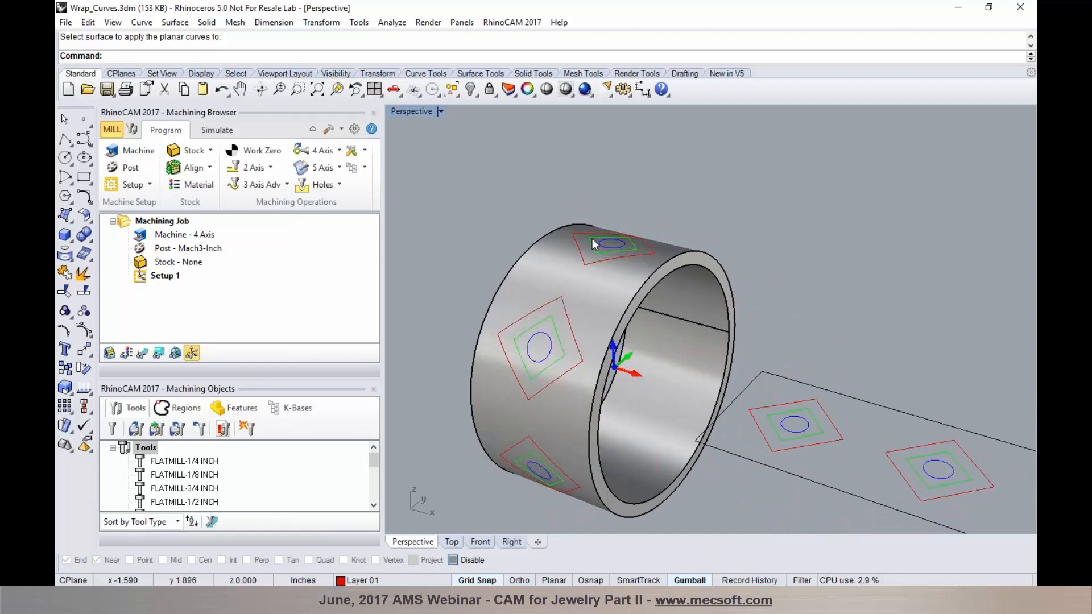
{"action": "left_click", "coordinate": [342, 152]}
{"action": "mouse_move", "coordinate": [418, 188]}
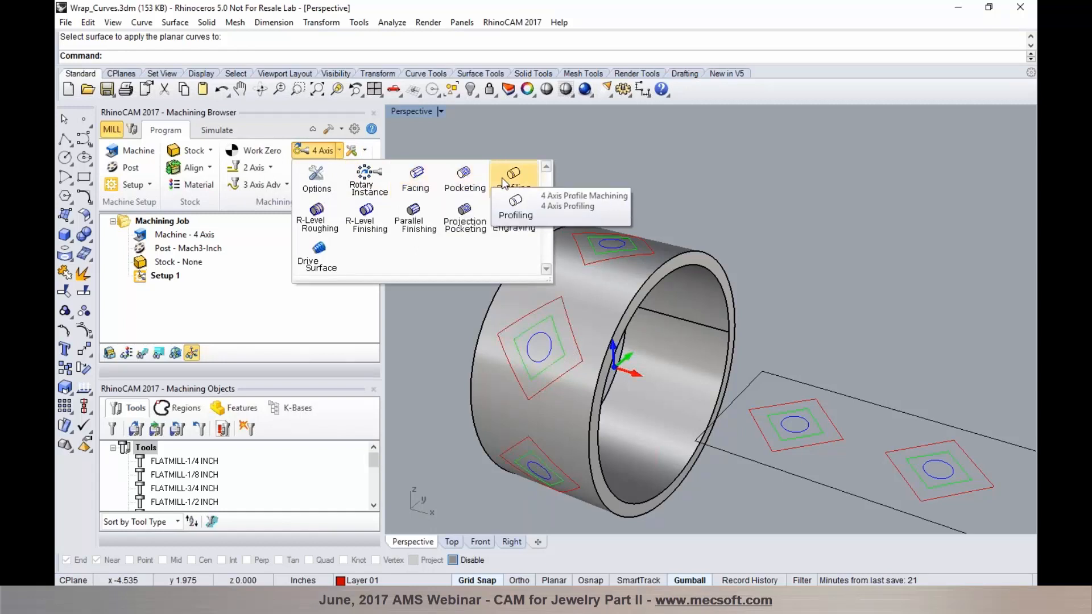
{"action": "left_click", "coordinate": [644, 177]}
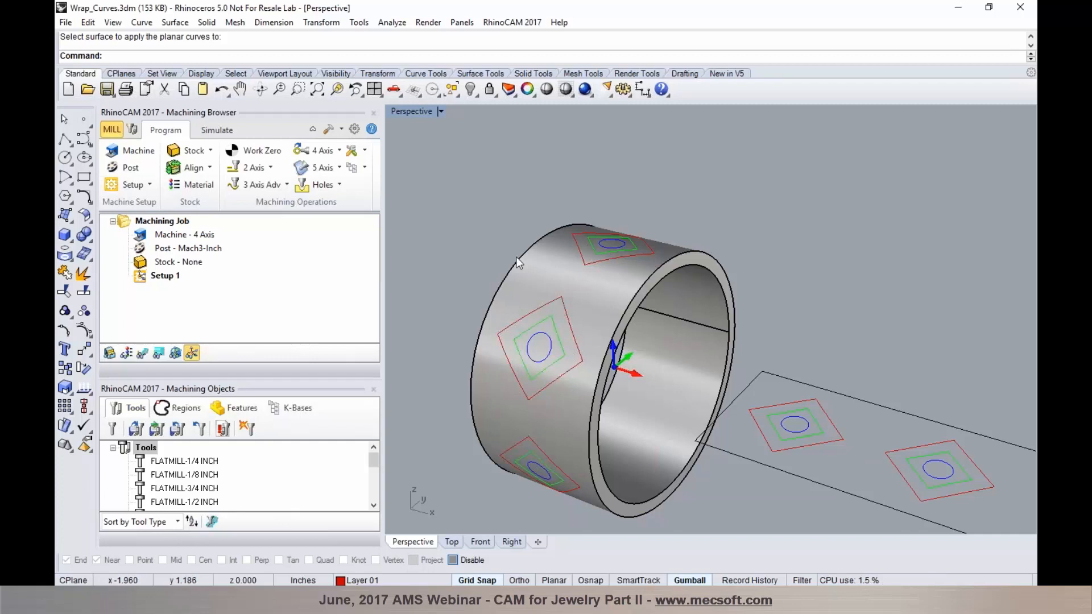
{"action": "scroll", "coordinate": [562, 247], "scroll_direction": "down", "scroll_amount": 3}
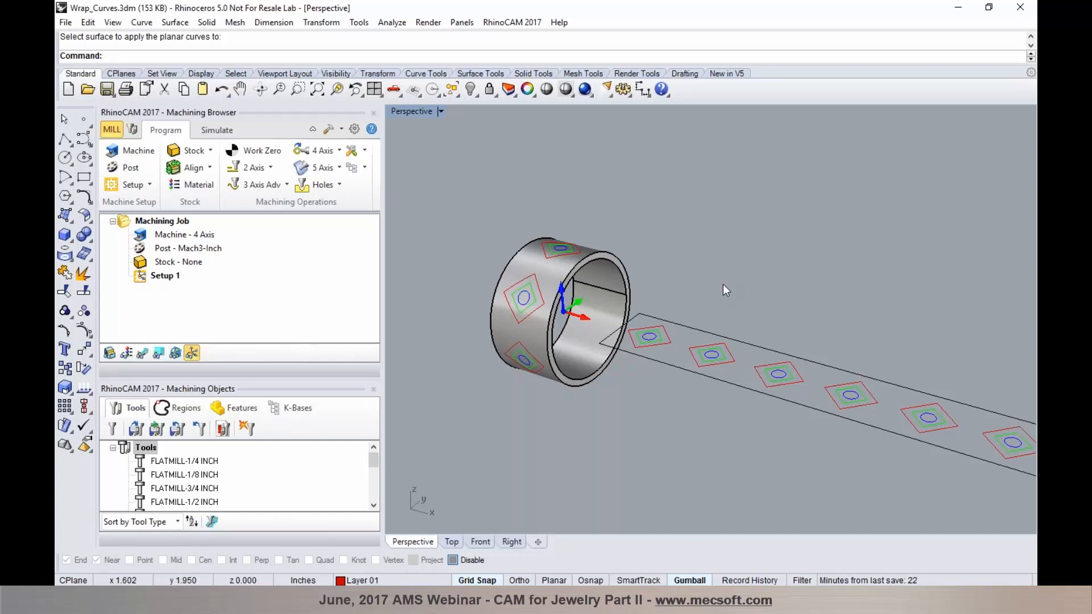
{"action": "scroll", "coordinate": [534, 255], "scroll_direction": "up", "scroll_amount": 4}
{"action": "right_click_drag", "start_coordinate": [581, 298], "coordinate": [571, 295]}
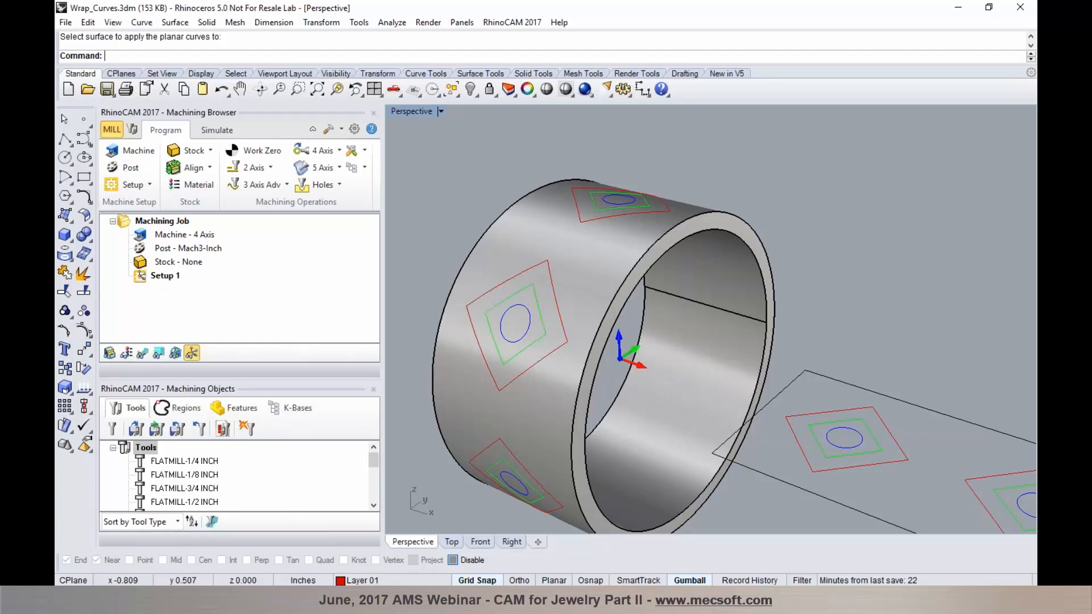
Step: Select one outer red diamond curve on the ring, turn off the Gumball, and deselect the curve
{"action": "left_click", "coordinate": [560, 319]}
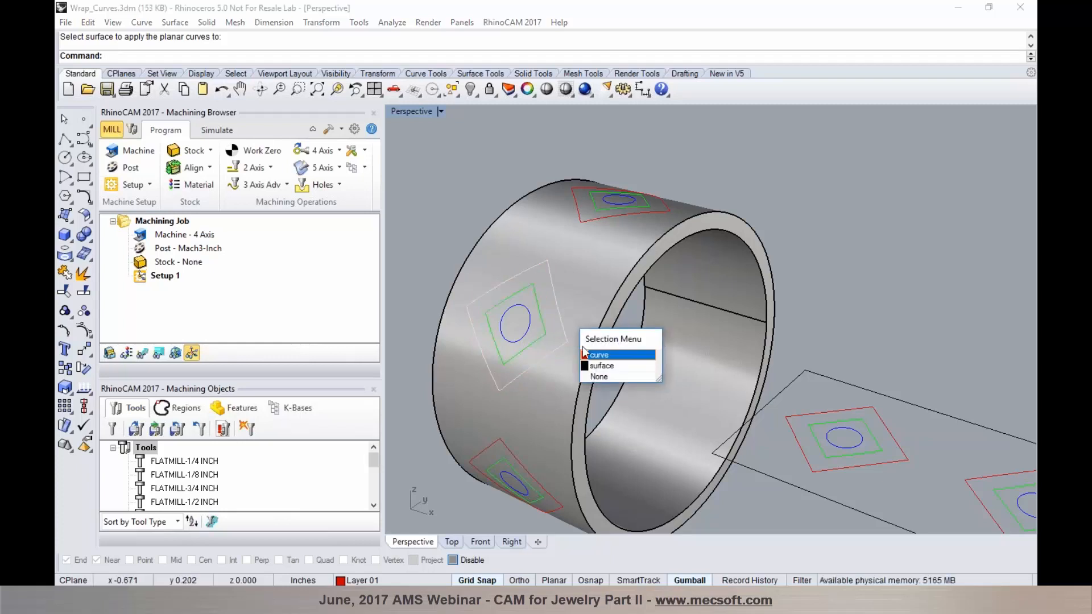
{"action": "left_click", "coordinate": [593, 359]}
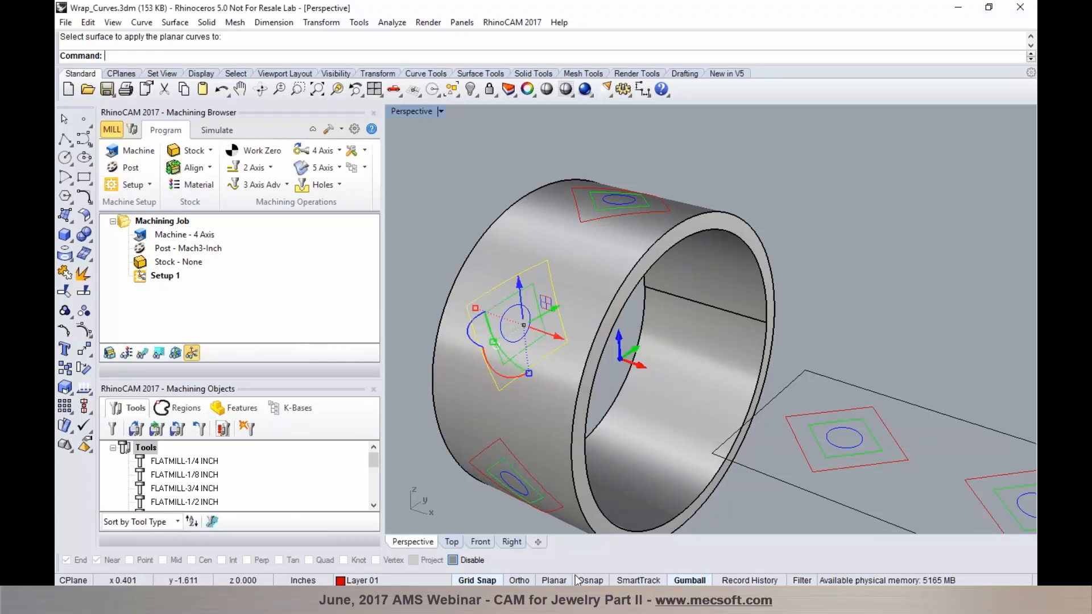
{"action": "left_click", "coordinate": [679, 581]}
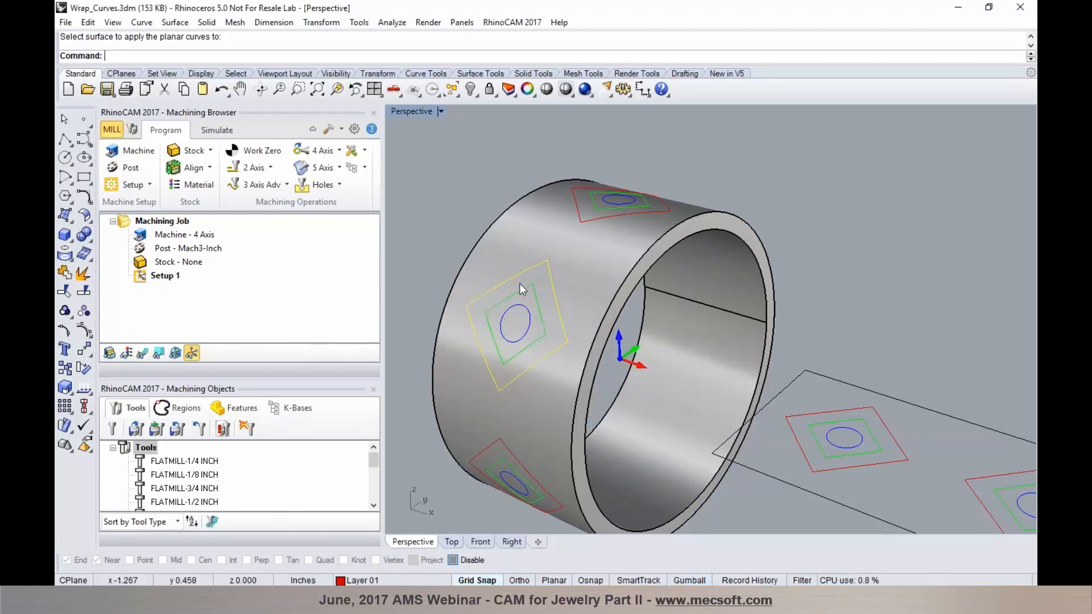
{"action": "scroll", "coordinate": [519, 280], "scroll_direction": "down", "scroll_amount": 2}
{"action": "scroll", "coordinate": [509, 276], "scroll_direction": "down", "scroll_amount": 1}
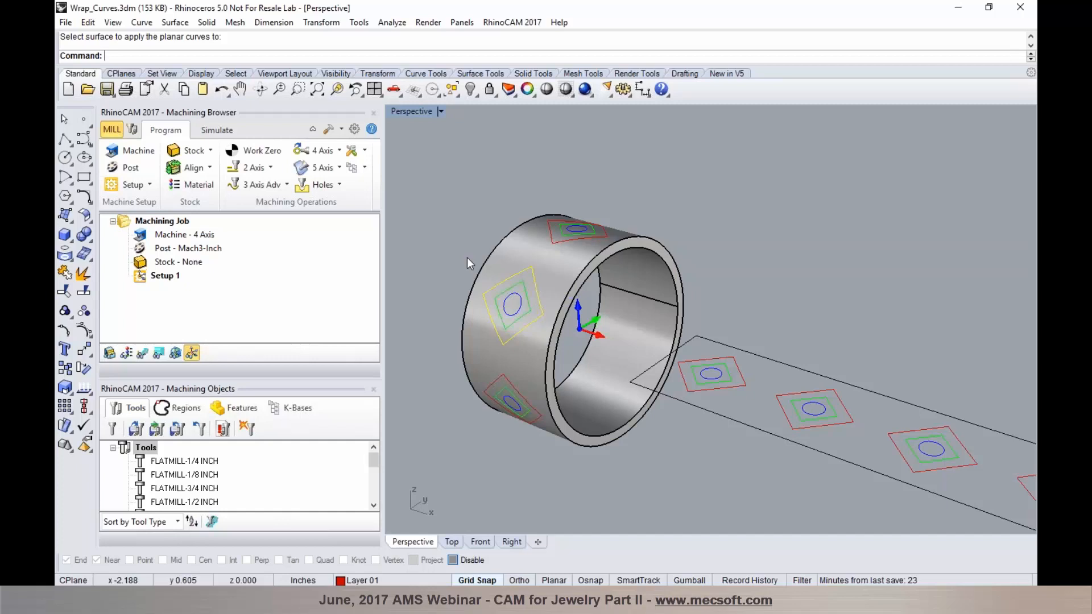
{"action": "left_click", "coordinate": [438, 248]}
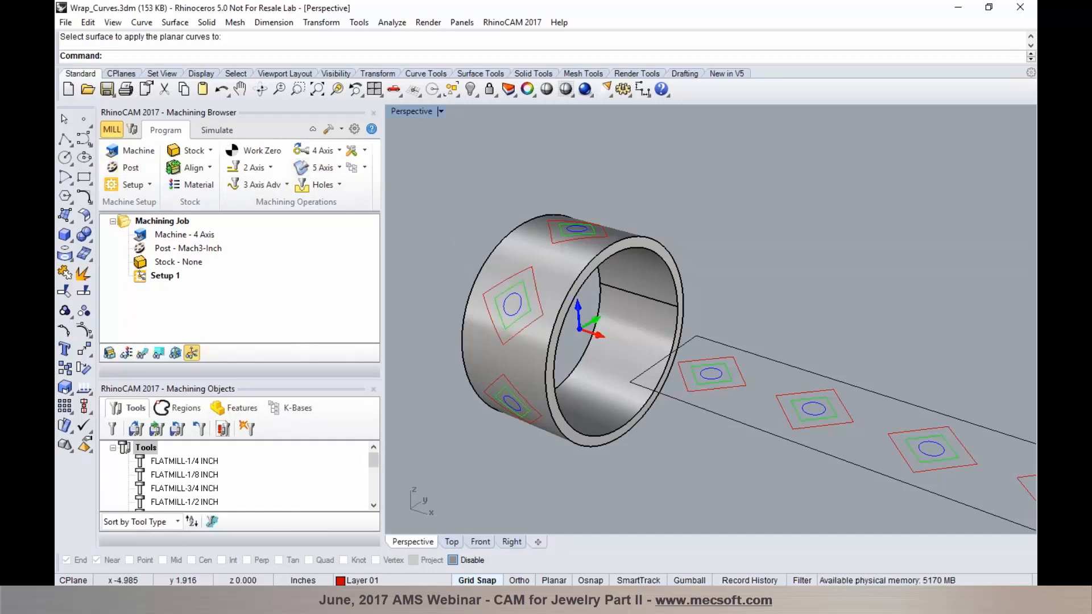
Step: Discard the changes to Wrap_Curves.3dm, open Band Design-1.3dm, and inspect the band's cut-outs and red pattern curves
{"action": "left_click", "coordinate": [87, 89]}
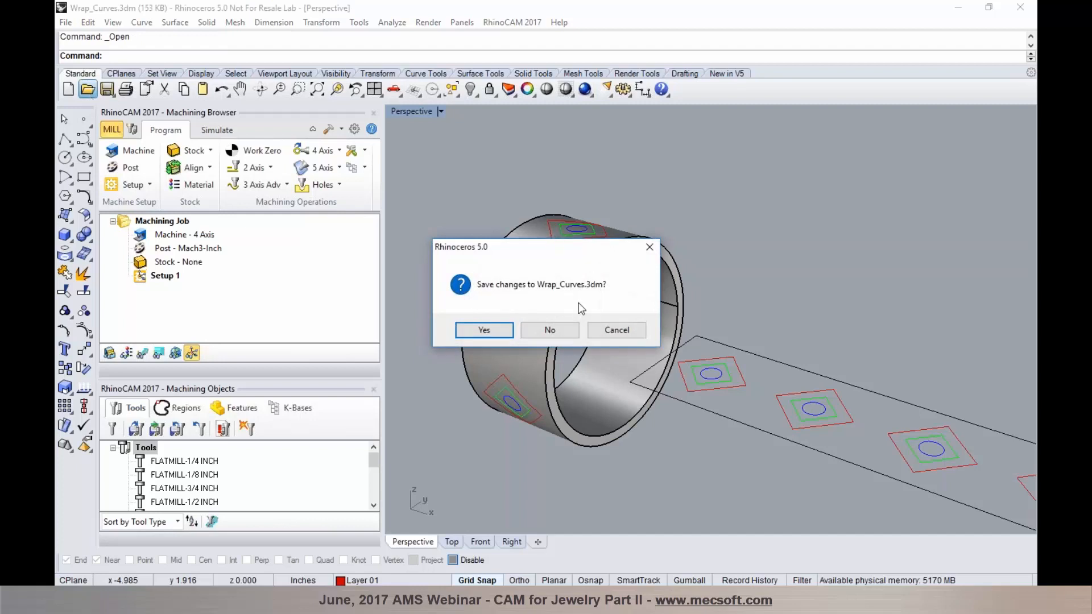
{"action": "left_click", "coordinate": [557, 329]}
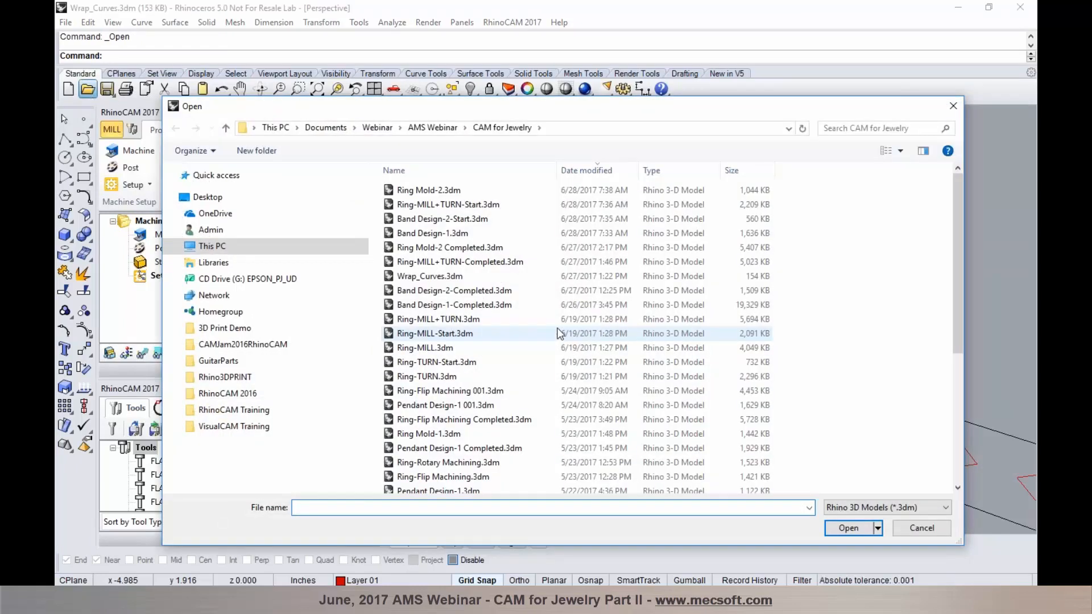
{"action": "left_click", "coordinate": [453, 236]}
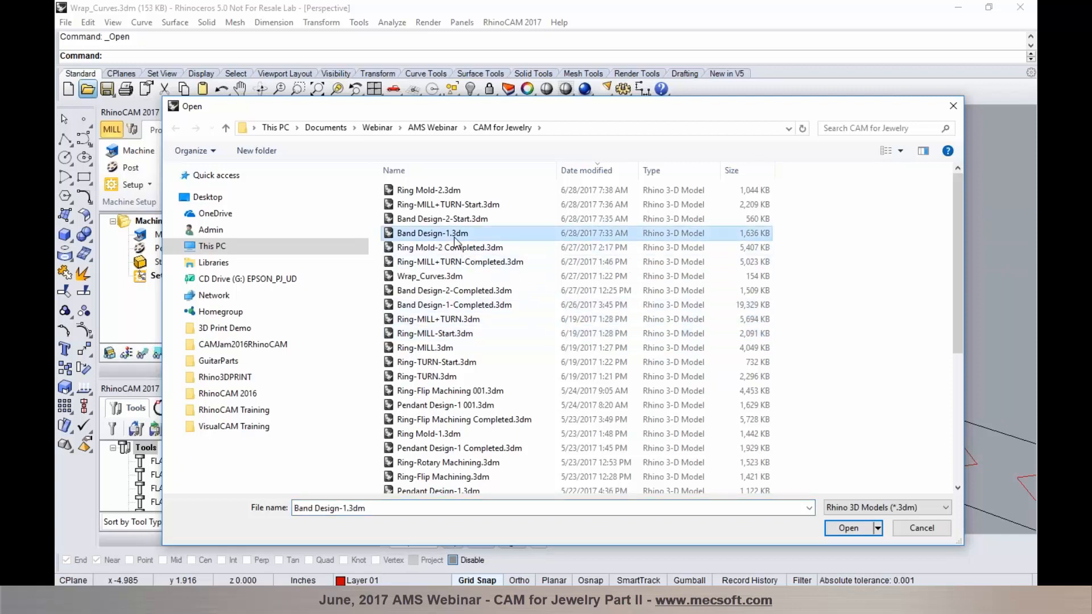
{"action": "left_click", "coordinate": [848, 528]}
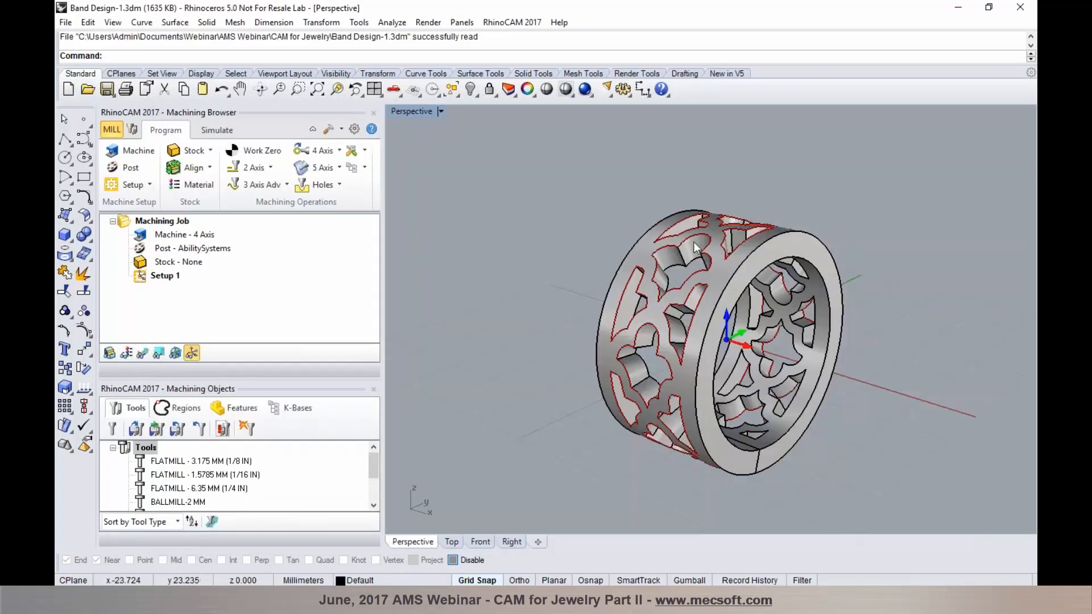
{"action": "scroll", "coordinate": [692, 249], "scroll_direction": "up", "scroll_amount": 1}
{"action": "right_click_drag", "start_coordinate": [688, 250], "coordinate": [655, 296]}
{"action": "scroll", "coordinate": [731, 242], "scroll_direction": "up", "scroll_amount": 2}
{"action": "mouse_move", "coordinate": [731, 240]}
{"action": "right_mouse_down"}
{"action": "mouse_move", "coordinate": [739, 247]}
{"action": "mouse_move", "coordinate": [722, 257]}
{"action": "right_mouse_up"}
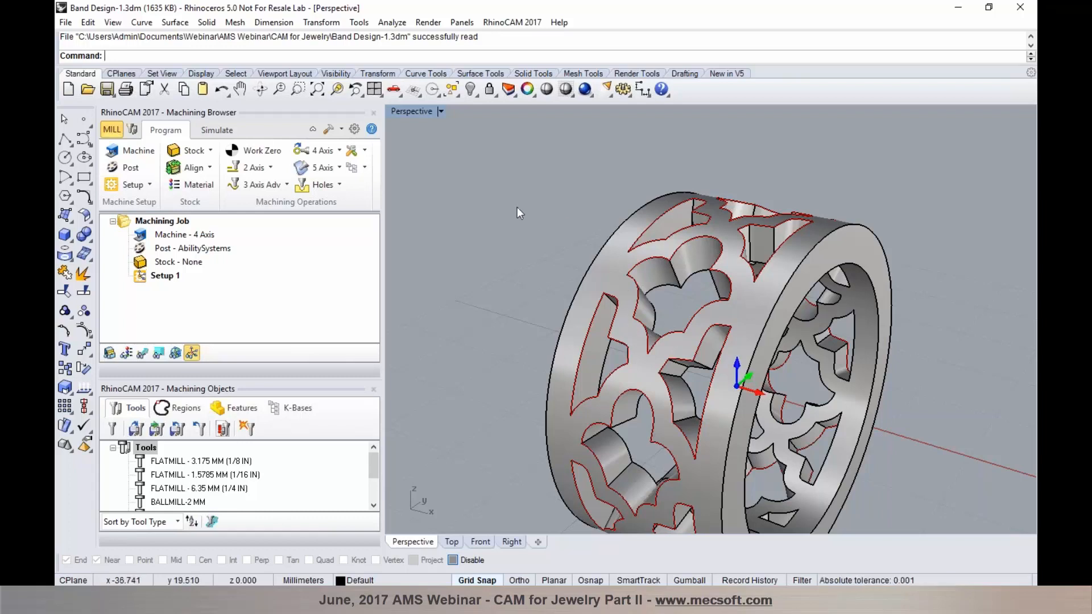
{"action": "scroll", "coordinate": [518, 209], "scroll_direction": "down", "scroll_amount": 2}
{"action": "mouse_move", "coordinate": [608, 239]}
{"action": "right_mouse_down"}
{"action": "mouse_move", "coordinate": [657, 232]}
{"action": "mouse_move", "coordinate": [609, 237]}
{"action": "right_mouse_up"}
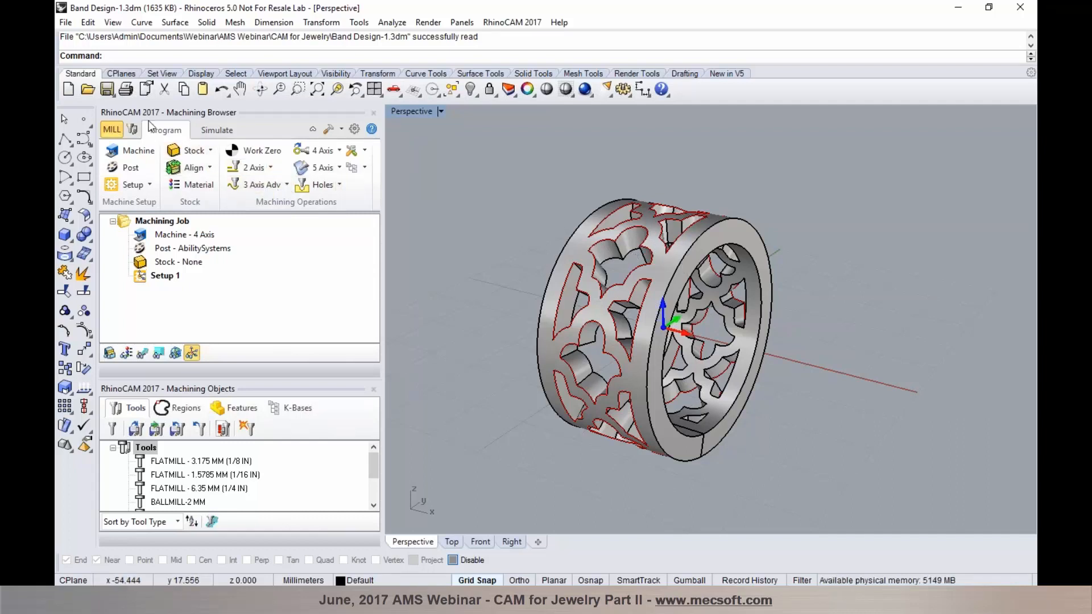
Step: Review the machine tool definition's 4 Axis type, Table configuration, rotary center and +X rotary axis, and accept it
{"action": "left_click", "coordinate": [135, 149]}
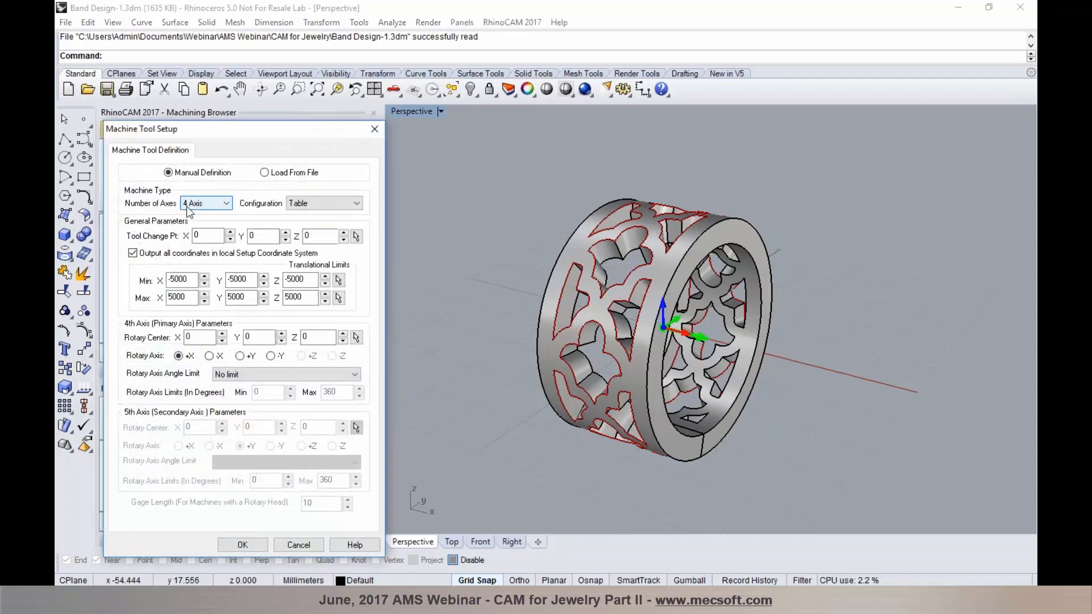
{"action": "mouse_move", "coordinate": [206, 212]}
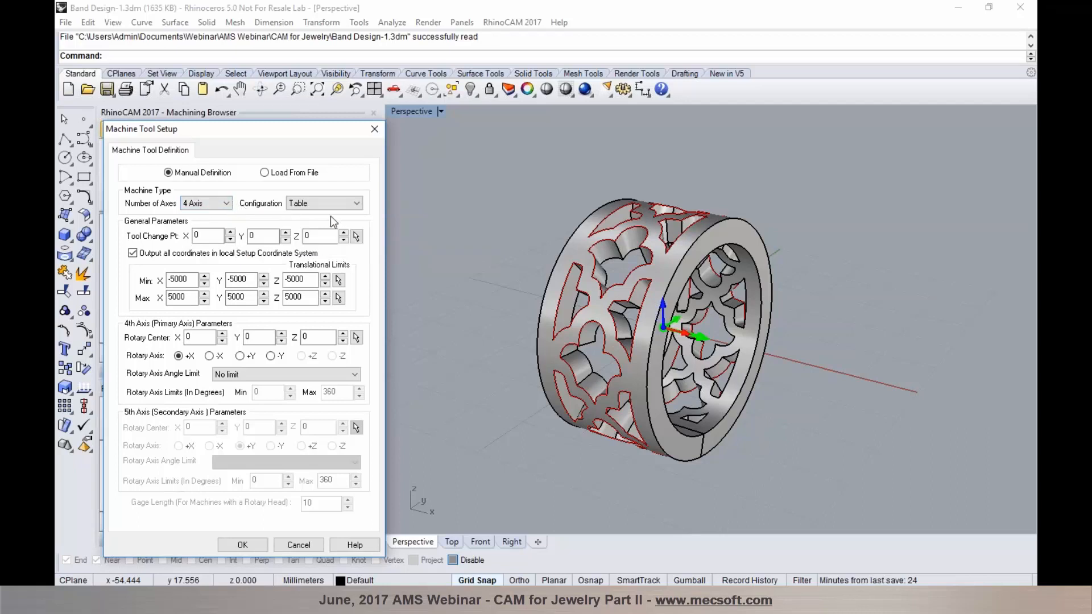
{"action": "mouse_move", "coordinate": [355, 208]}
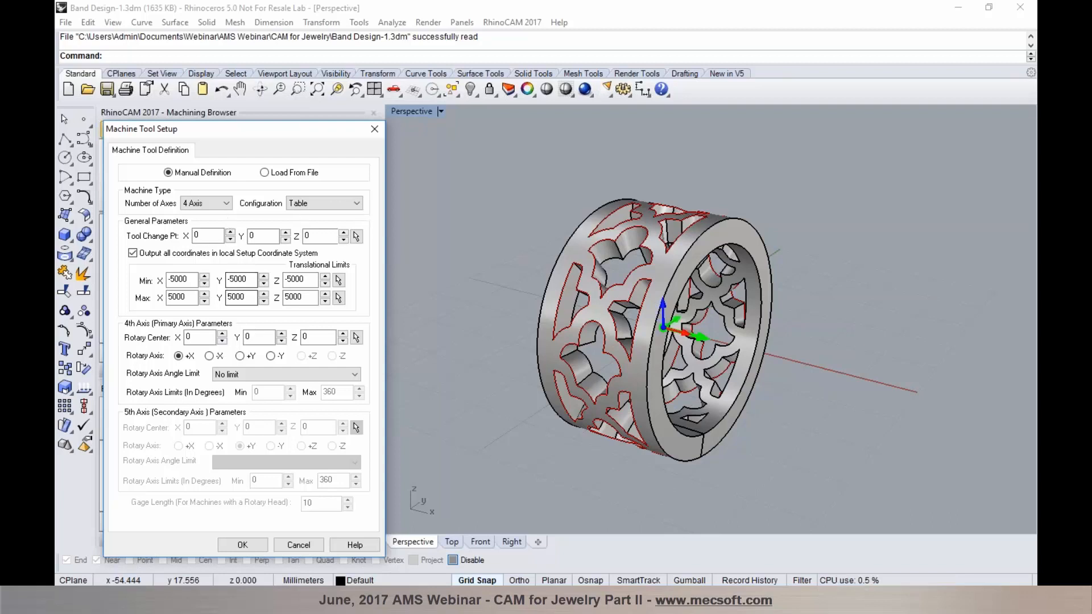
{"action": "mouse_move", "coordinate": [177, 360]}
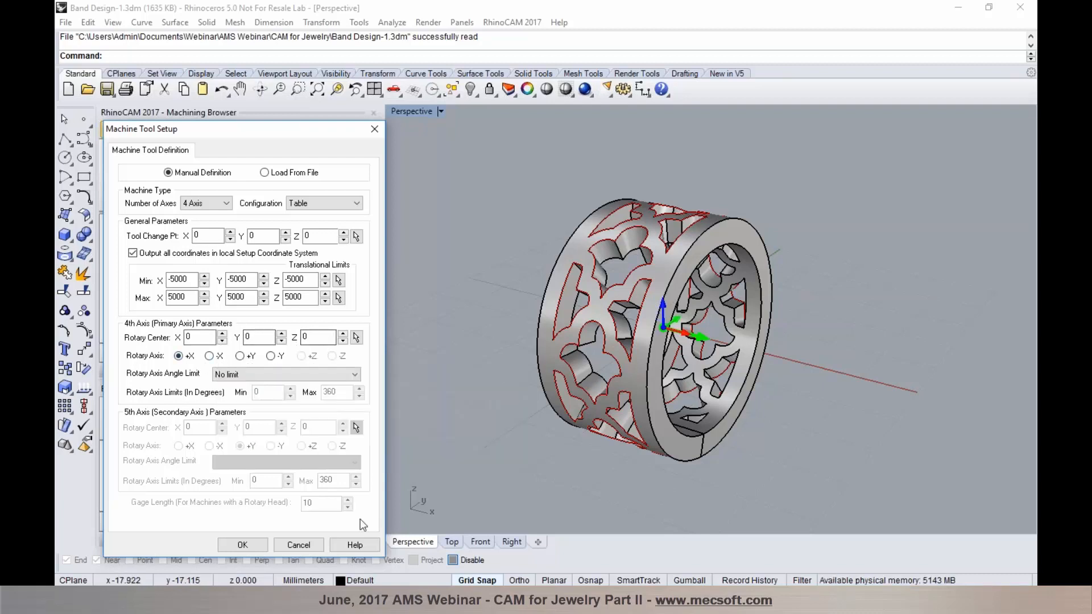
{"action": "left_click", "coordinate": [245, 544]}
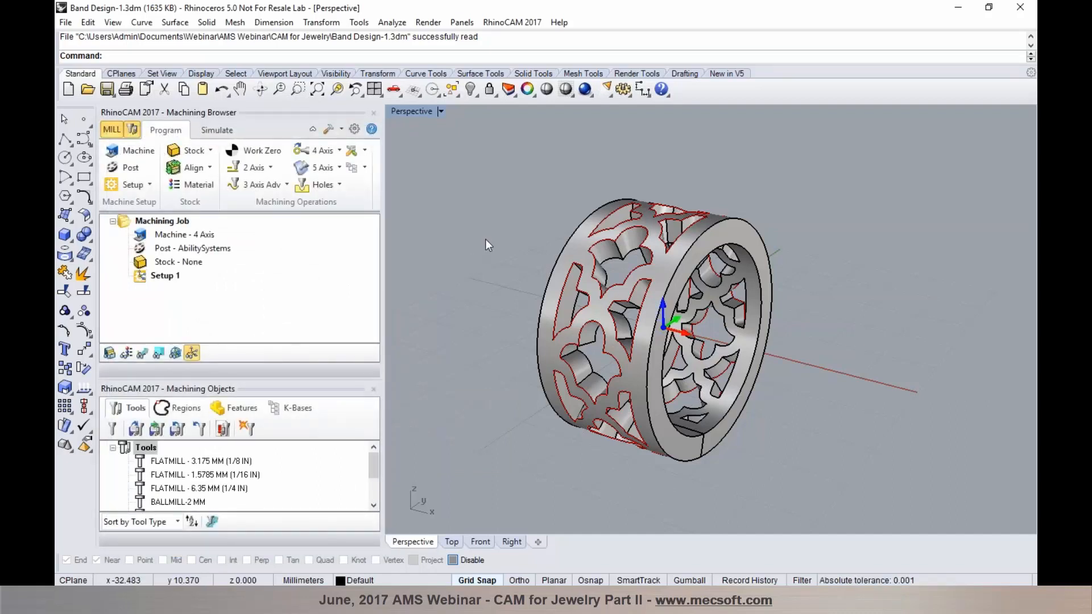
Step: Show Layer 03 and make it current, and hide Layer 01 and the Default layer to isolate the solid ring
{"action": "scroll", "coordinate": [486, 239], "scroll_direction": "down", "scroll_amount": 2}
{"action": "right_click_drag", "start_coordinate": [635, 289], "coordinate": [599, 270]}
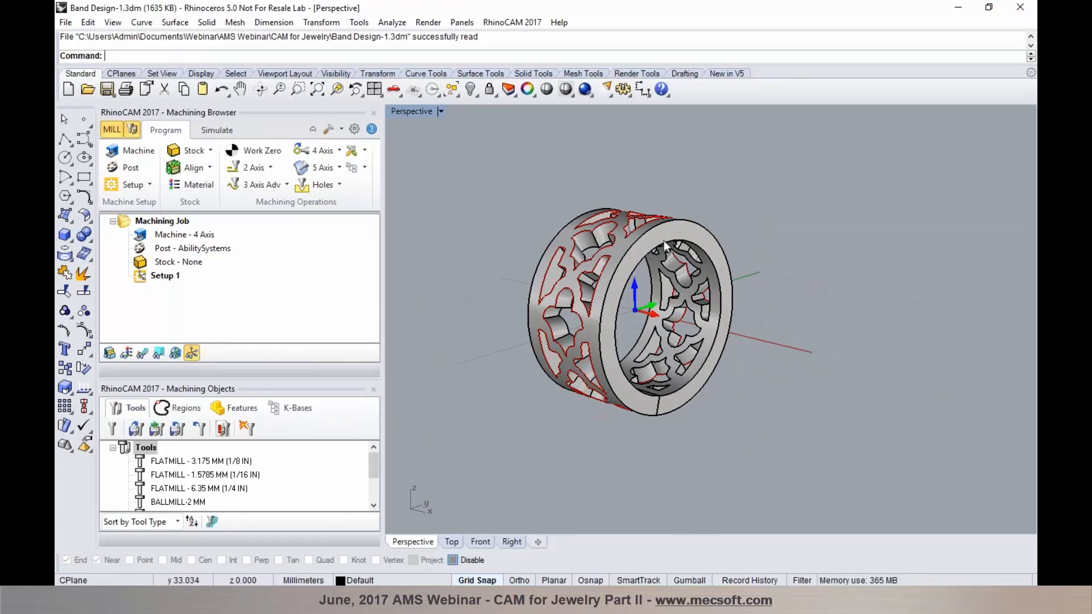
{"action": "left_click", "coordinate": [508, 90]}
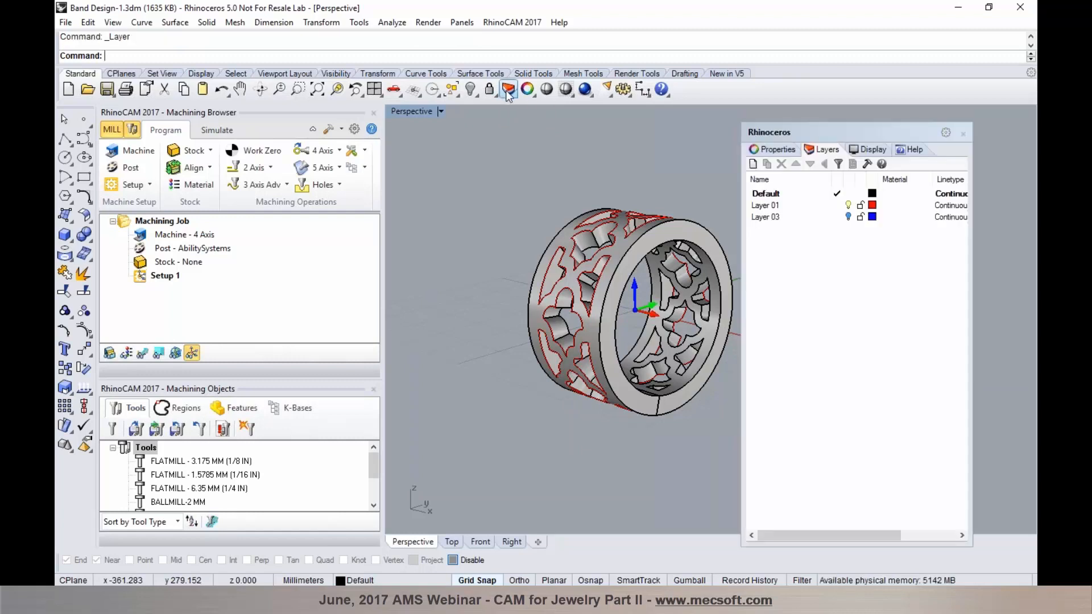
{"action": "left_click", "coordinate": [848, 217]}
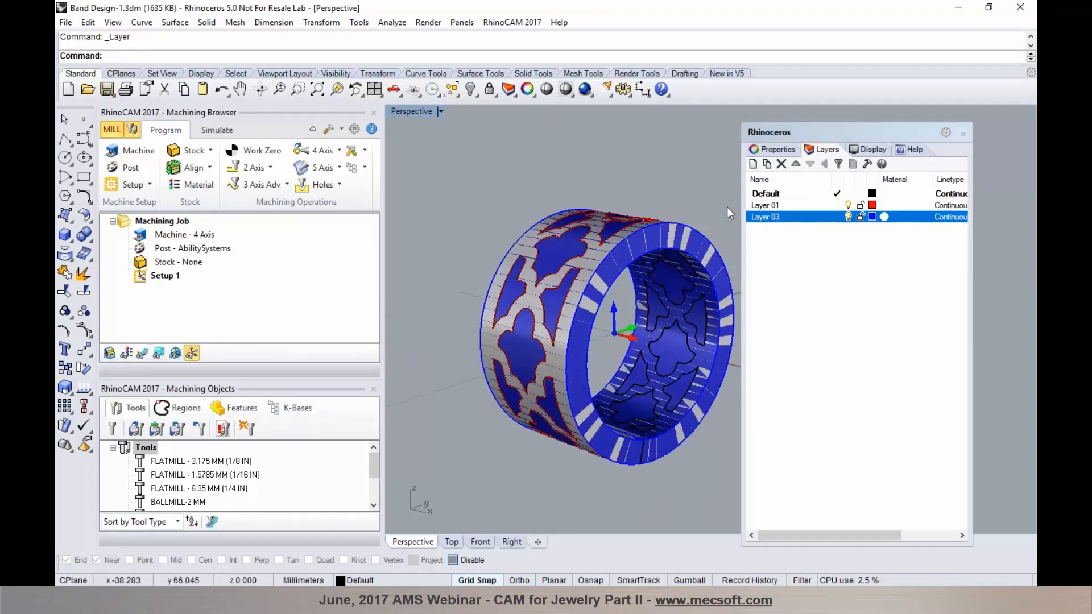
{"action": "left_click", "coordinate": [847, 206]}
{"action": "left_click", "coordinate": [837, 217]}
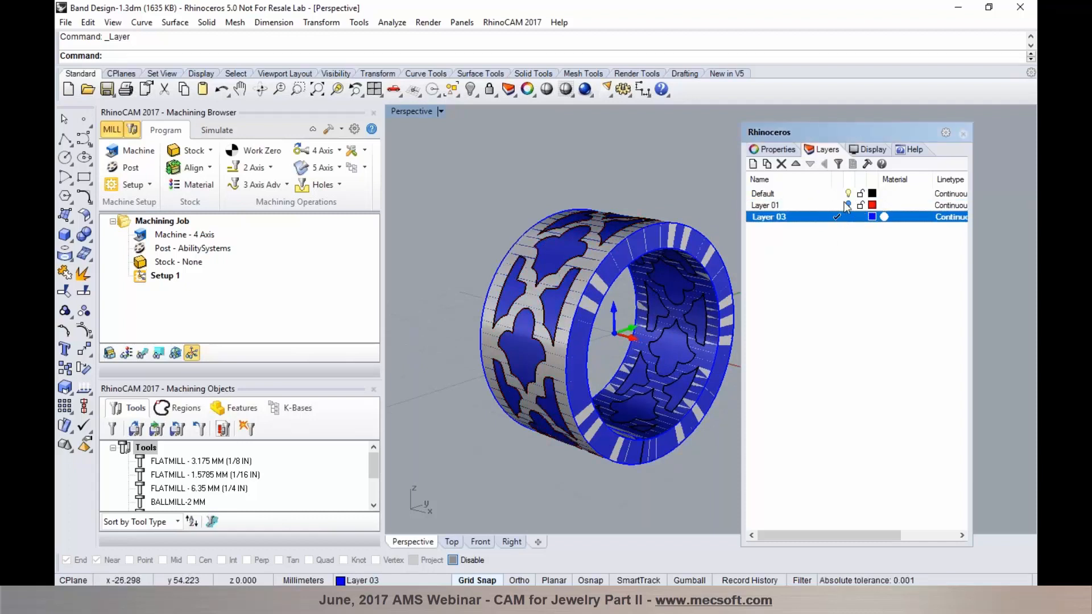
{"action": "left_click", "coordinate": [848, 194]}
Step: Define the machining stock from the selected solid blue ring with Stock from selection, and deselect the ring
{"action": "right_click_drag", "start_coordinate": [583, 208], "coordinate": [592, 220]}
{"action": "left_click", "coordinate": [592, 221]}
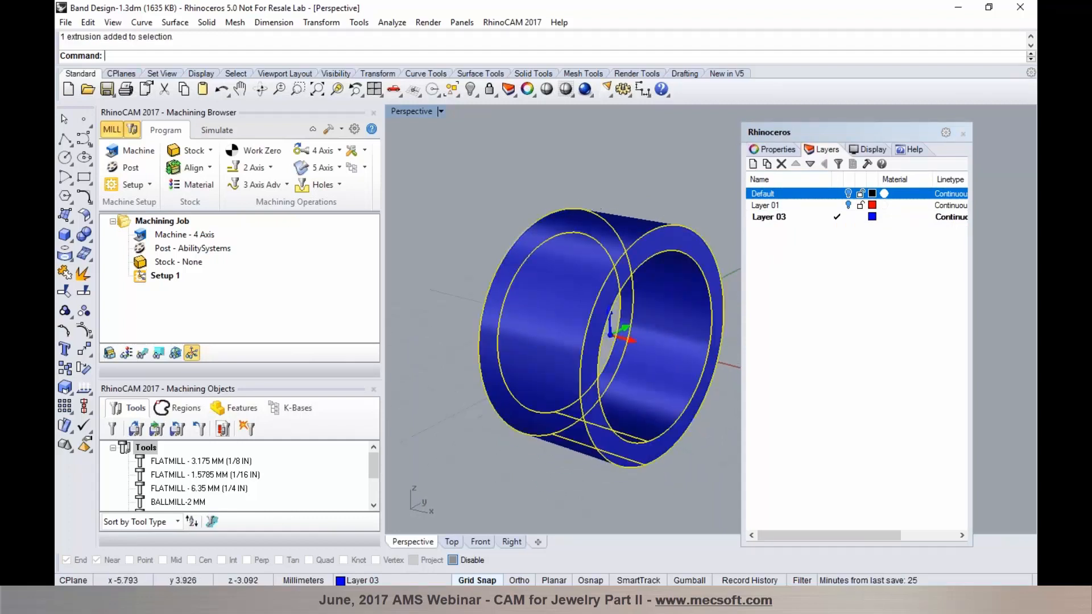
{"action": "left_click", "coordinate": [211, 151]}
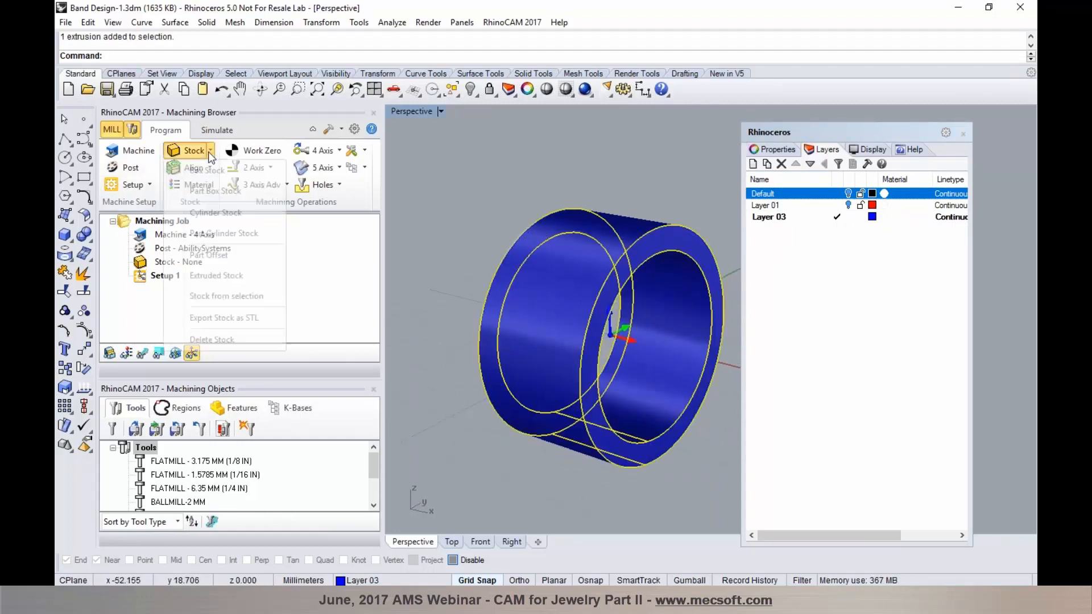
{"action": "left_click", "coordinate": [207, 294]}
{"action": "left_click", "coordinate": [425, 255]}
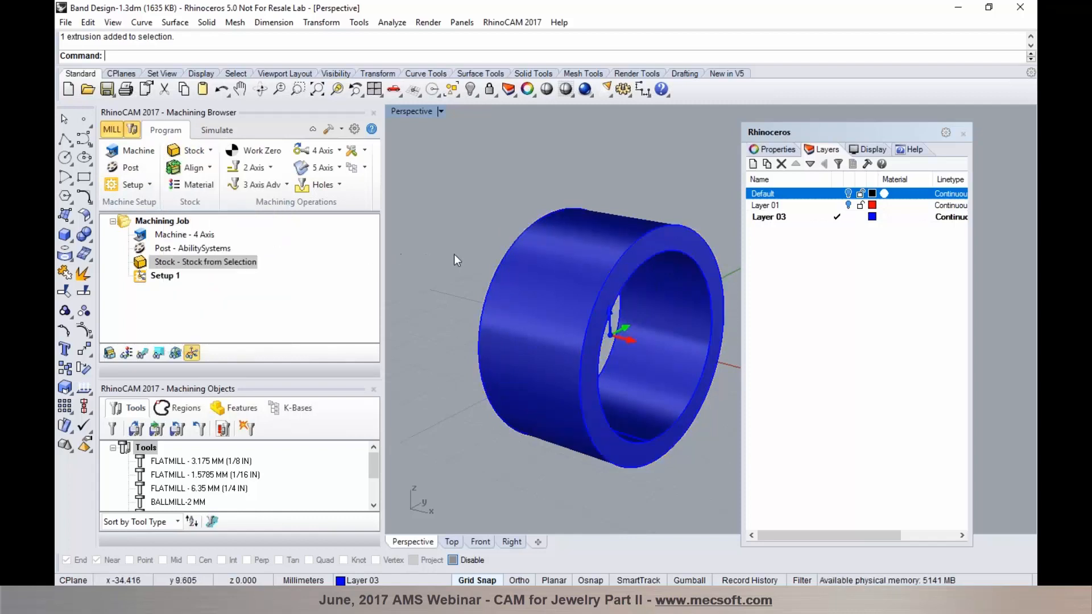
Step: Make the Default layer current, hide Layer 03, show Layer 01 again, and close the layer settings
{"action": "left_click", "coordinate": [837, 193]}
{"action": "left_click", "coordinate": [848, 216]}
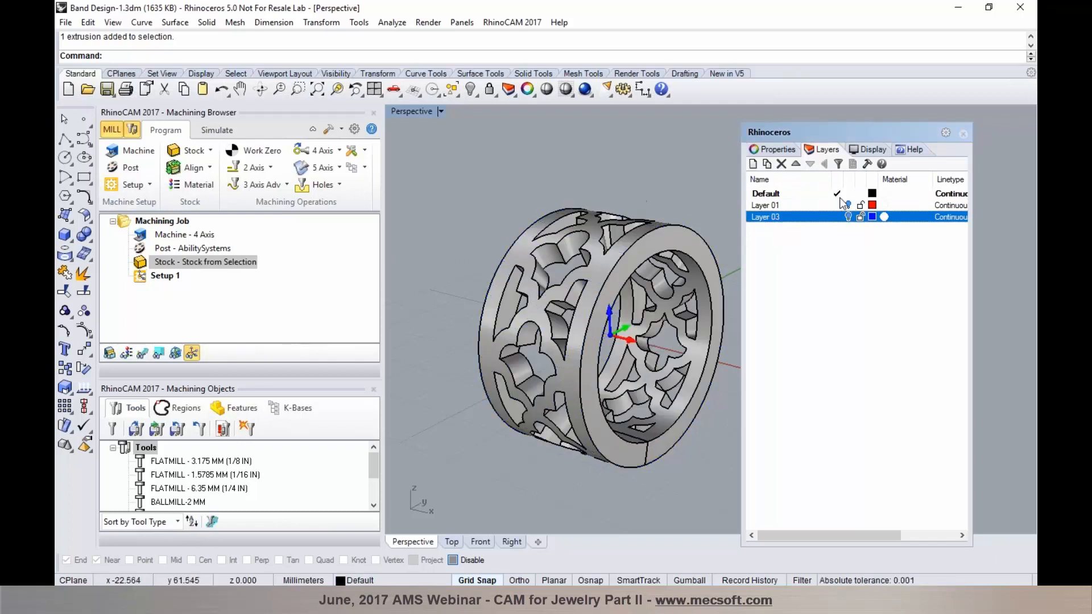
{"action": "left_click", "coordinate": [845, 205]}
{"action": "left_click", "coordinate": [847, 204]}
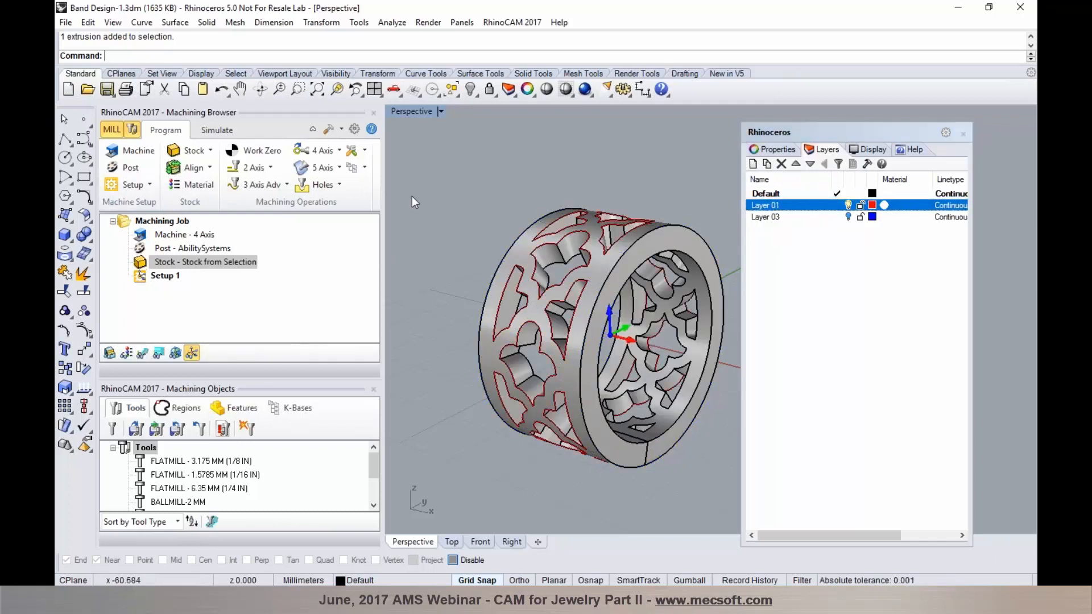
{"action": "left_click", "coordinate": [962, 134]}
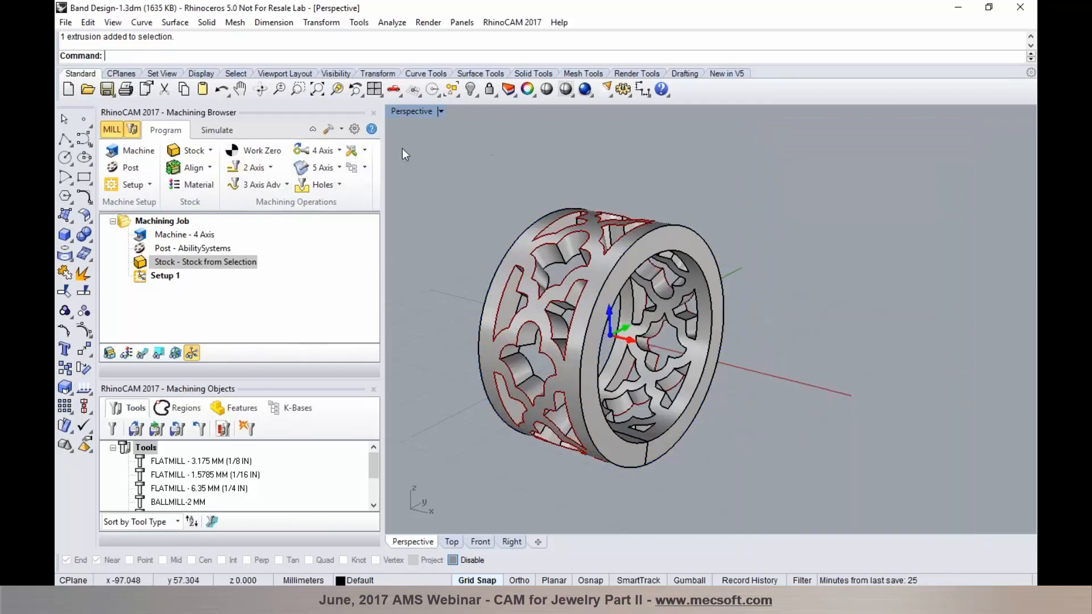
Step: Inspect the ring-shaped stock in simulation mode, return to programming, and bring up the available stock types
{"action": "left_click", "coordinate": [224, 132]}
{"action": "right_click_drag", "start_coordinate": [531, 206], "coordinate": [683, 278]}
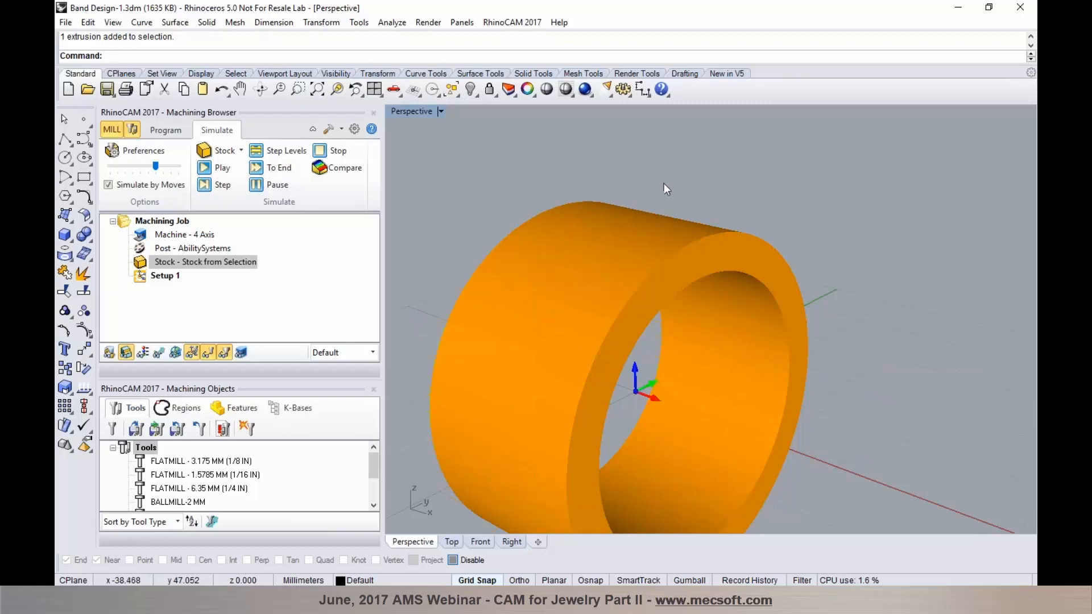
{"action": "scroll", "coordinate": [654, 210], "scroll_direction": "down", "scroll_amount": 3}
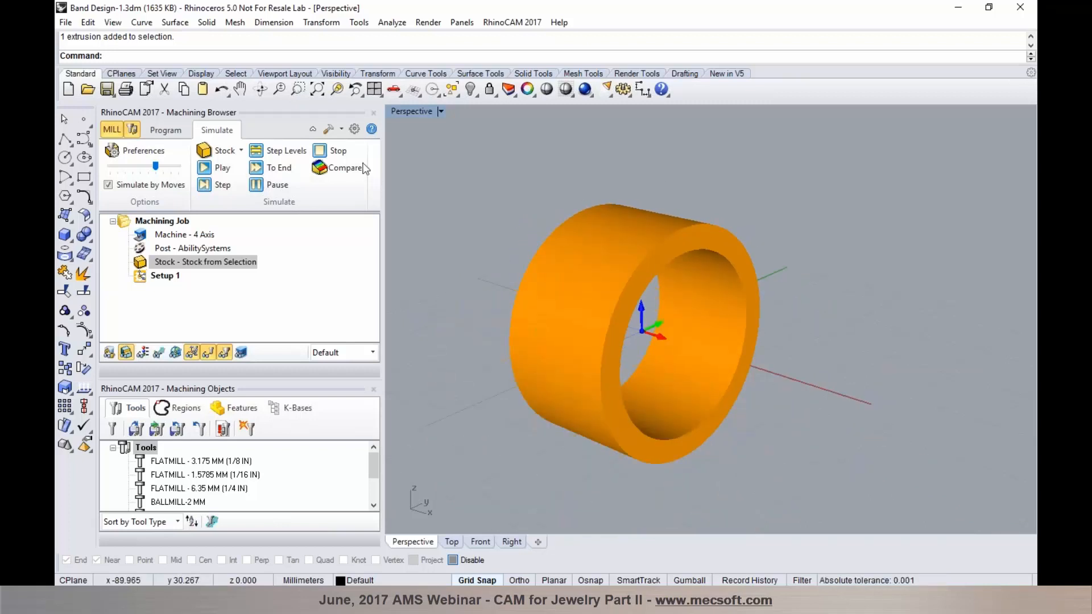
{"action": "left_click", "coordinate": [165, 129]}
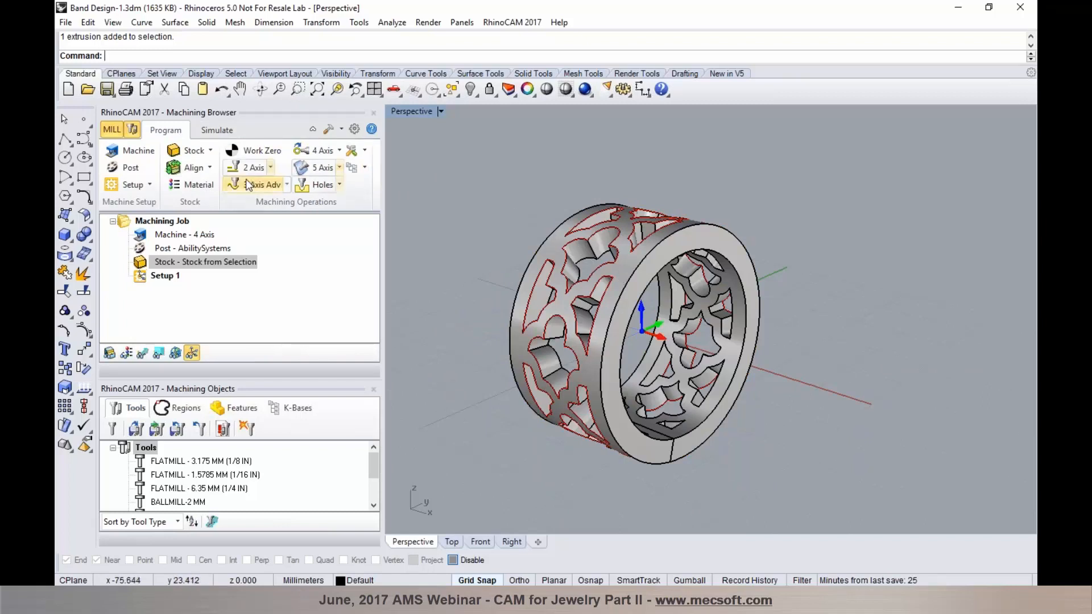
{"action": "left_click", "coordinate": [211, 150]}
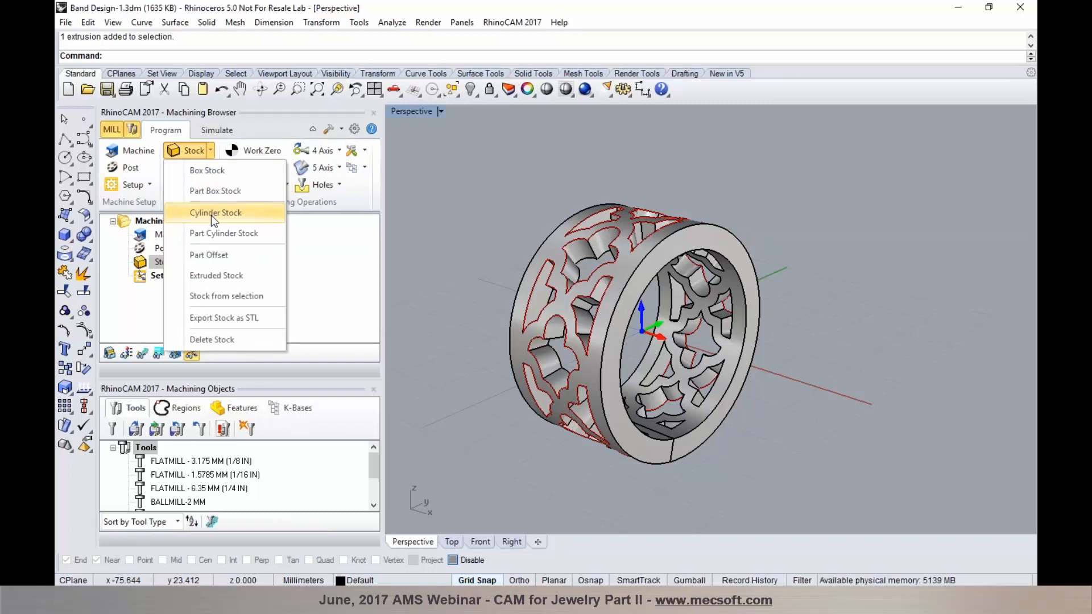
Step: Lock the solid ring so that only the red wrapped curves remain selectable
{"action": "left_click", "coordinate": [539, 200]}
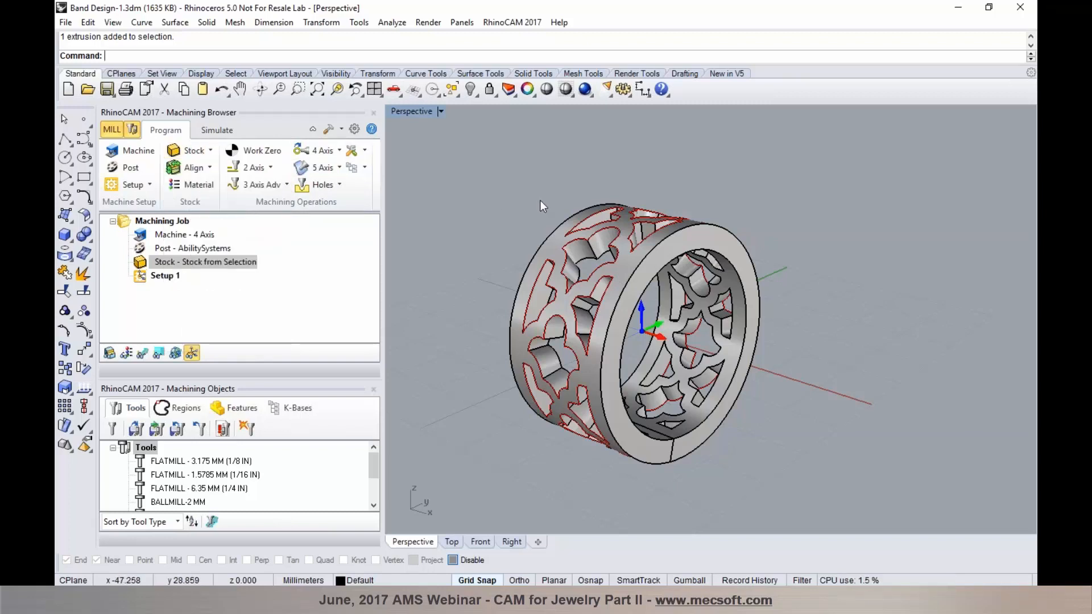
{"action": "scroll", "coordinate": [490, 219], "scroll_direction": "up", "scroll_amount": 1}
{"action": "right_click_drag", "start_coordinate": [522, 222], "coordinate": [529, 227]}
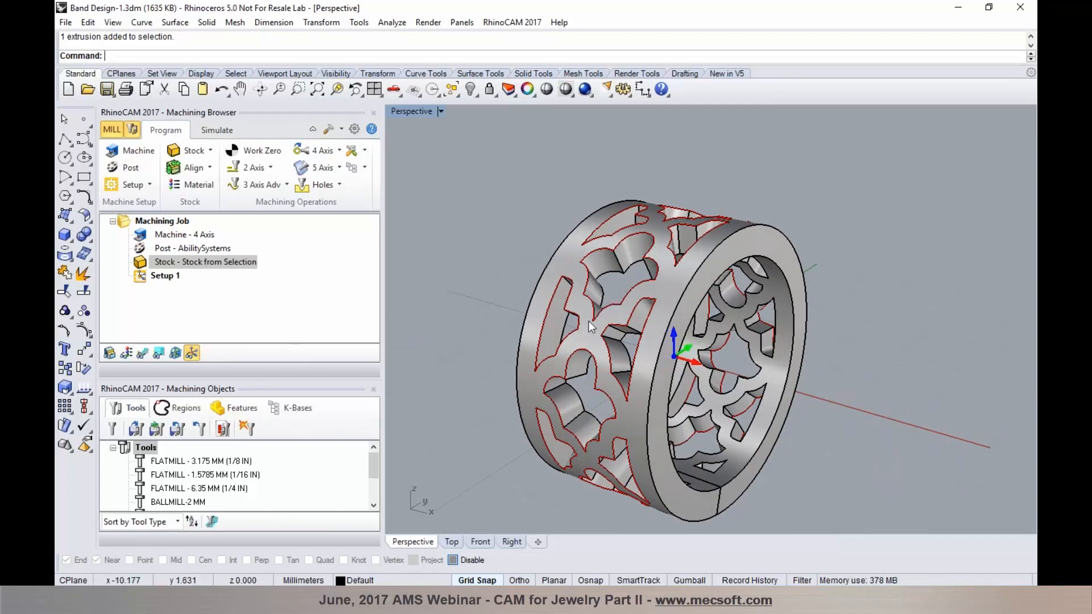
{"action": "left_click", "coordinate": [565, 249]}
{"action": "left_click", "coordinate": [490, 91]}
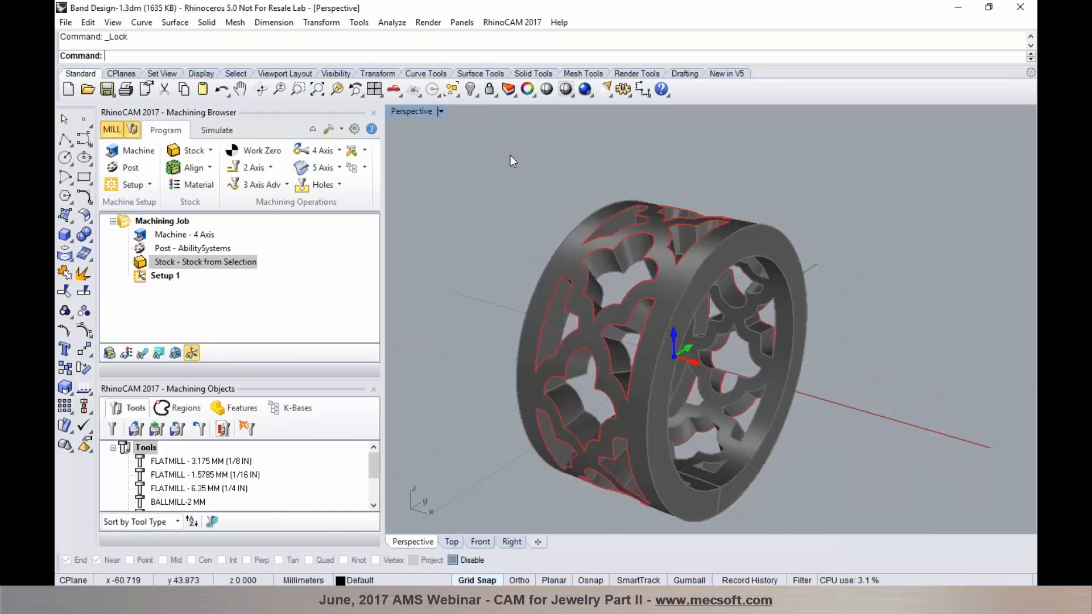
Step: Start a 4 Axis Pocketing operation and pick the large flower-shaped curves on the front and underside of the ring as machining regions
{"action": "left_click", "coordinate": [341, 151]}
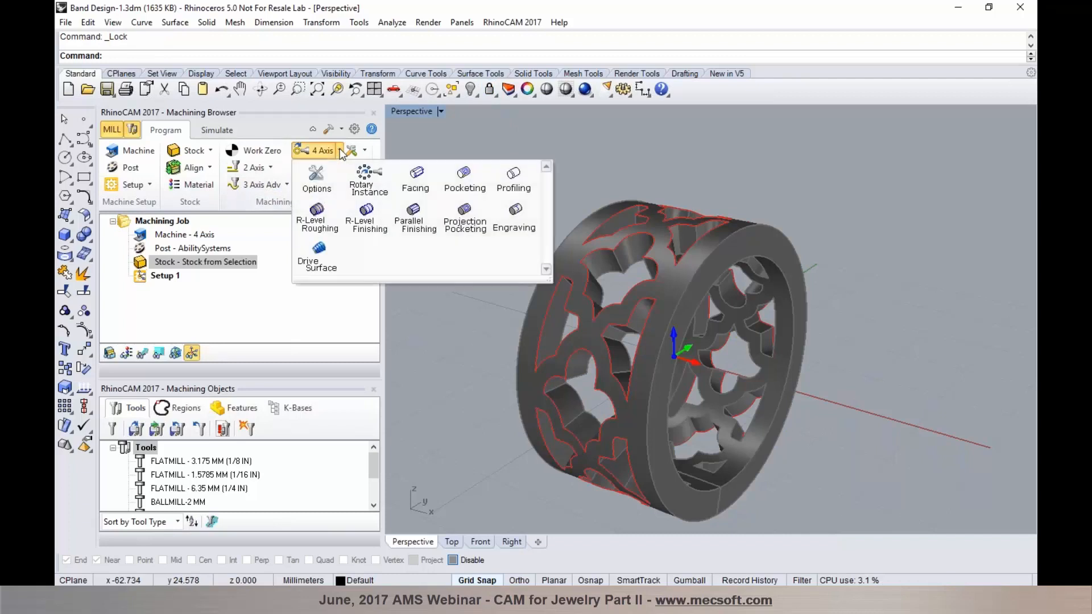
{"action": "left_click", "coordinate": [464, 189]}
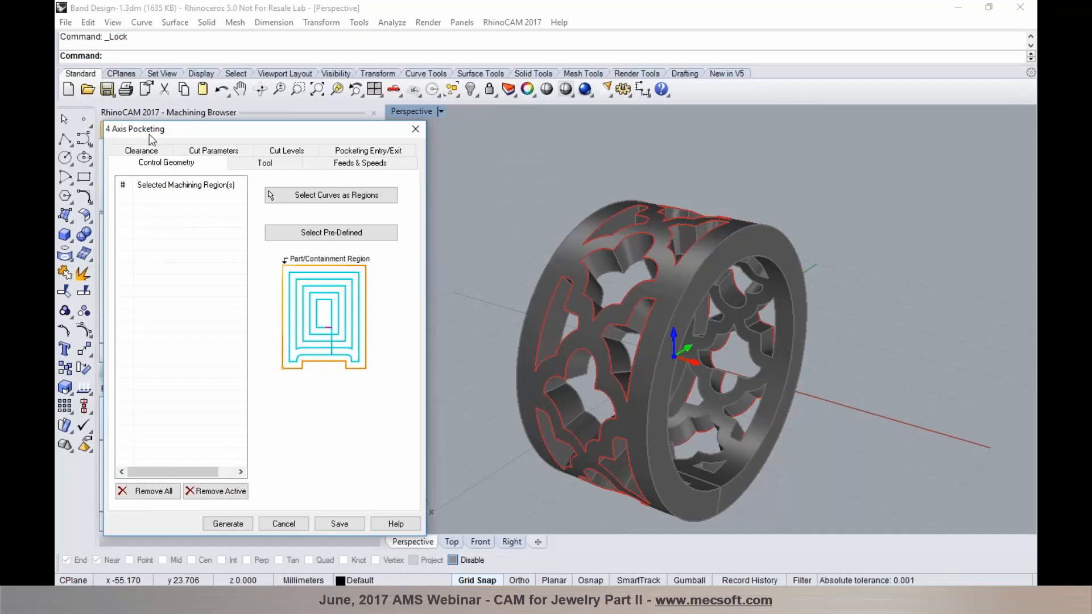
{"action": "left_click", "coordinate": [270, 195]}
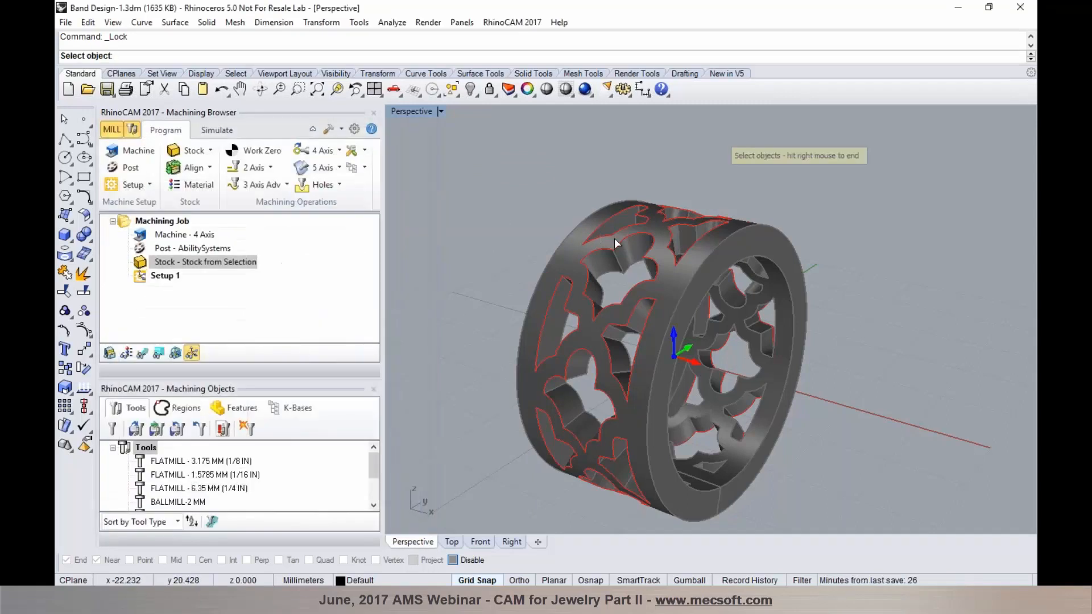
{"action": "left_click", "coordinate": [620, 244]}
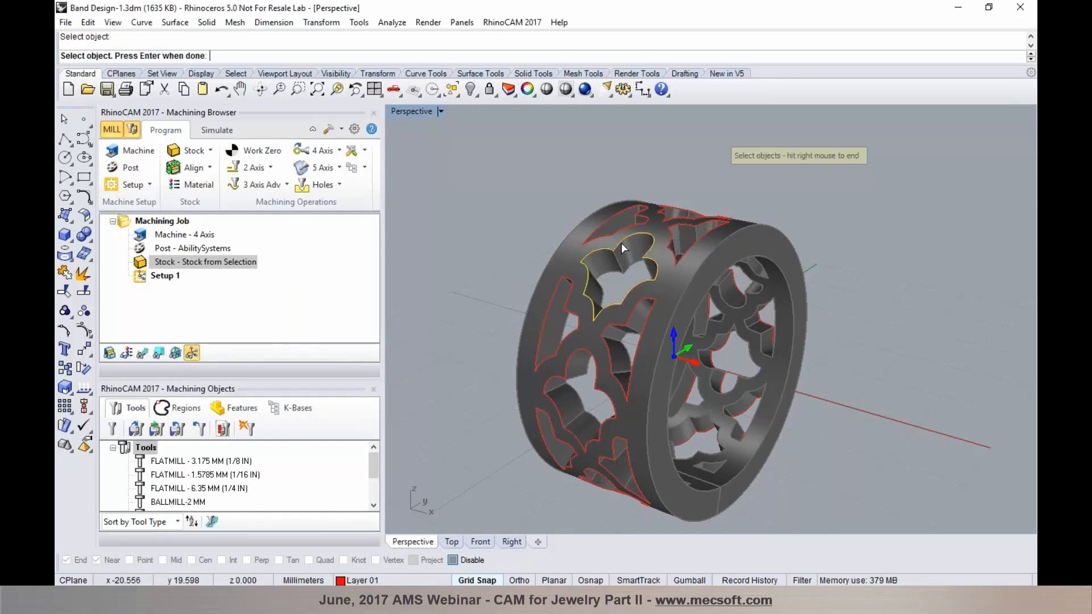
{"action": "left_click", "coordinate": [591, 353]}
{"action": "right_click_drag", "start_coordinate": [567, 408], "coordinate": [599, 296]}
{"action": "left_click", "coordinate": [583, 377]}
{"action": "scroll", "coordinate": [561, 326], "scroll_direction": "down", "scroll_amount": 5}
{"action": "left_click", "coordinate": [607, 366]}
{"action": "right_click_drag", "start_coordinate": [622, 337], "coordinate": [672, 425]}
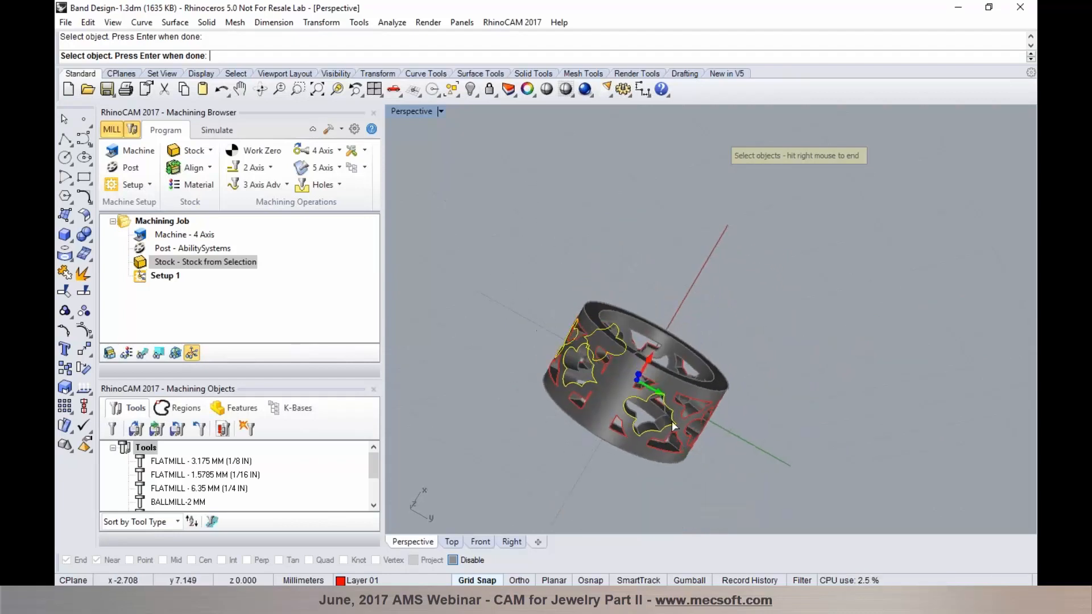
Step: Add the remaining flower-shaped curves around the back and top of the ring, and finish the region selection
{"action": "left_click", "coordinate": [689, 429]}
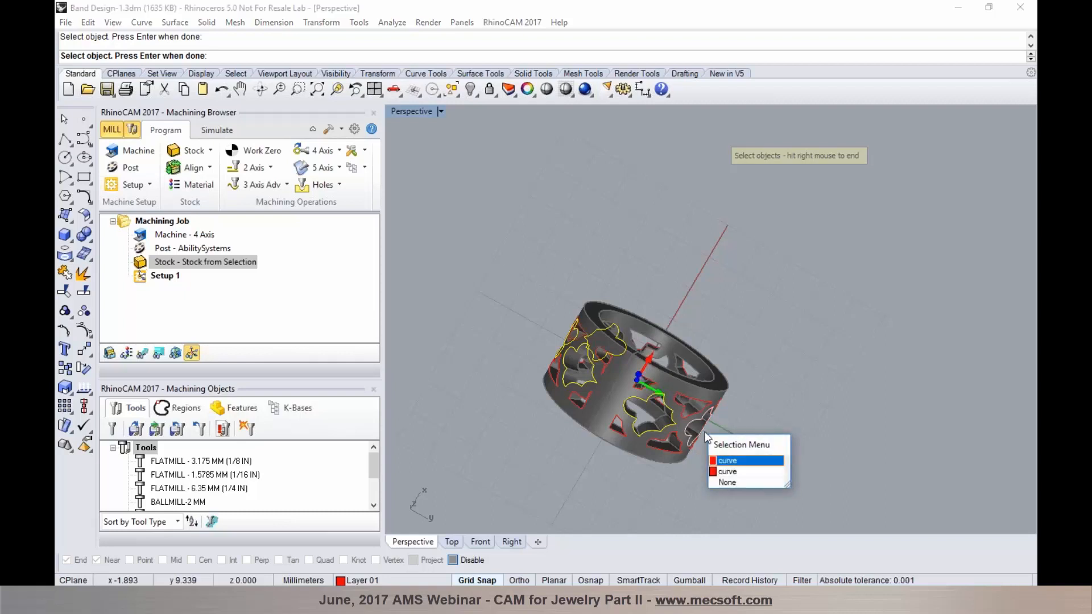
{"action": "left_click", "coordinate": [722, 460]}
{"action": "right_click_drag", "start_coordinate": [685, 343], "coordinate": [711, 214]}
{"action": "scroll", "coordinate": [796, 310], "scroll_direction": "up", "scroll_amount": 3}
{"action": "left_click", "coordinate": [711, 213]}
{"action": "right_click_drag", "start_coordinate": [685, 286], "coordinate": [772, 254]}
{"action": "scroll", "coordinate": [772, 254], "scroll_direction": "down", "scroll_amount": 5}
{"action": "right_click_drag", "start_coordinate": [671, 333], "coordinate": [741, 277]}
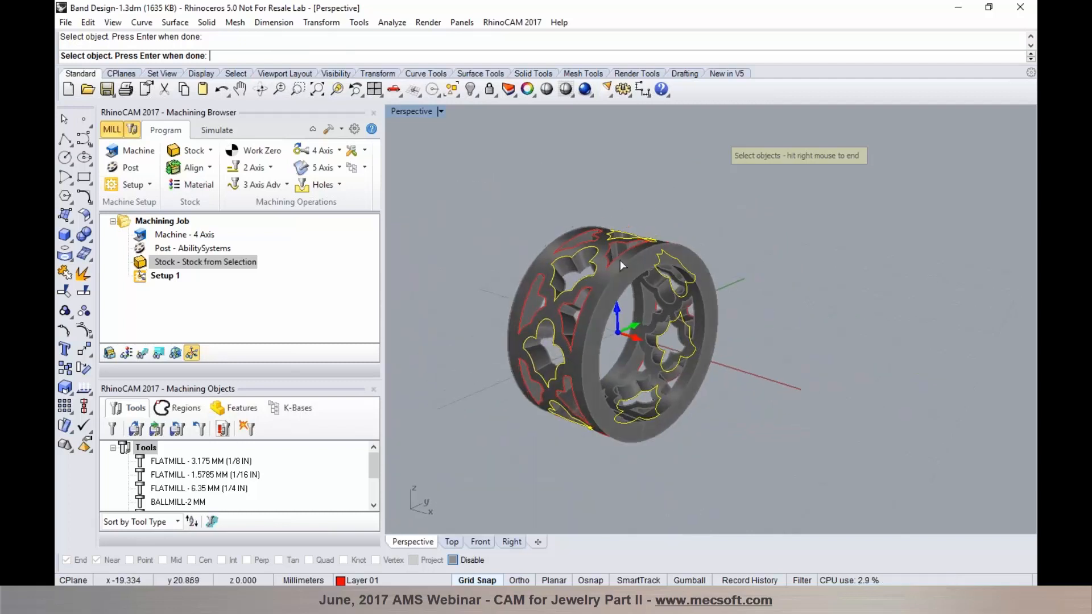
{"action": "scroll", "coordinate": [613, 263], "scroll_direction": "up", "scroll_amount": 4}
{"action": "scroll", "coordinate": [604, 253], "scroll_direction": "down", "scroll_amount": 4}
{"action": "scroll", "coordinate": [535, 262], "scroll_direction": "up", "scroll_amount": 2}
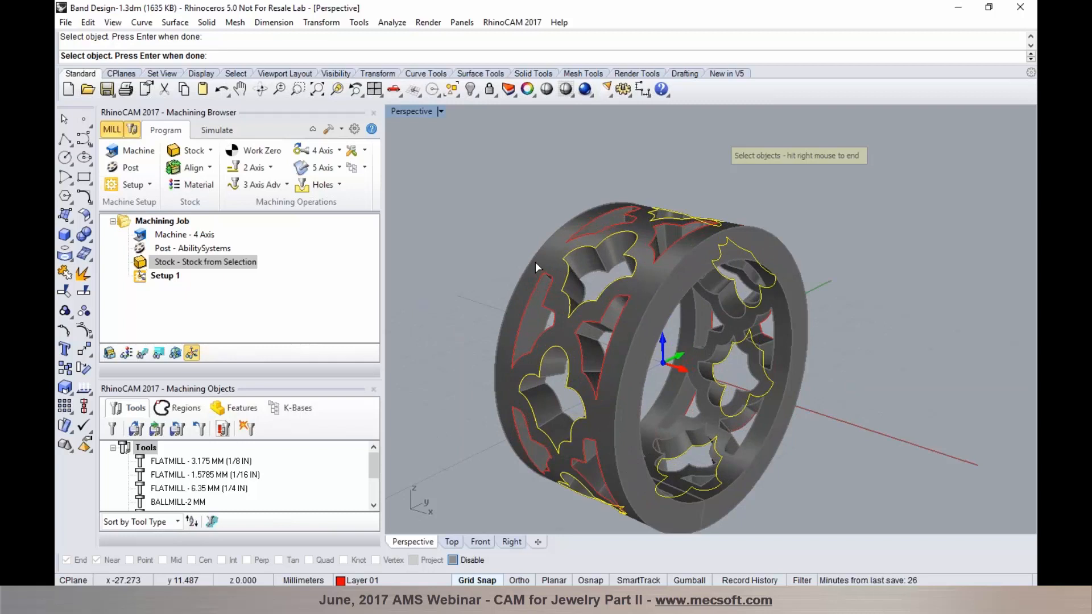
{"action": "right_click", "coordinate": [502, 226]}
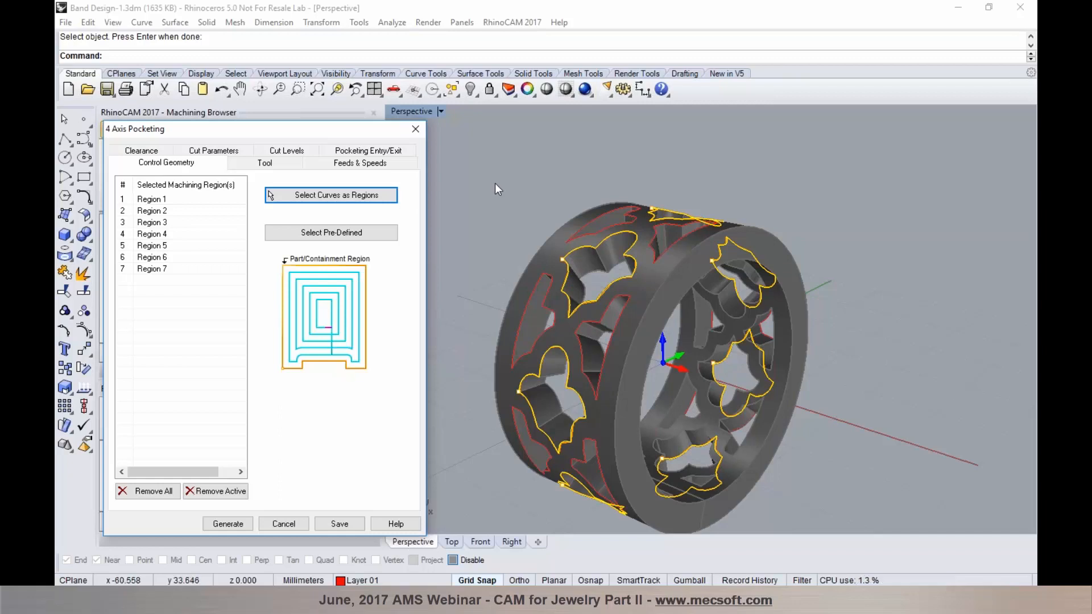
Step: Check the selected regions on the ring and assign the BALLMILL-1 MM tool to the pocketing operation
{"action": "mouse_move", "coordinate": [231, 263]}
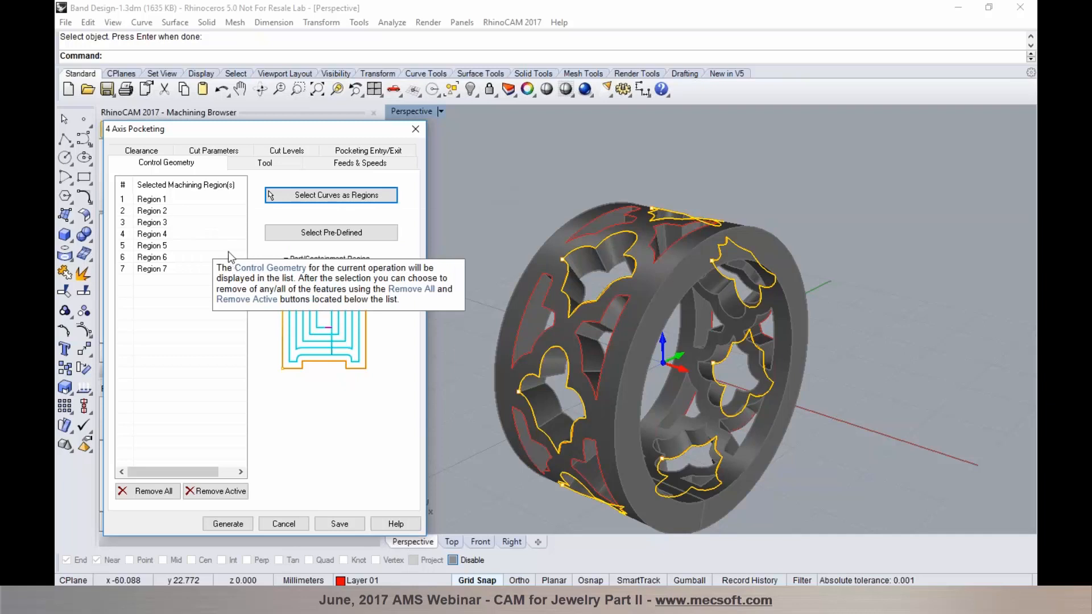
{"action": "right_click_drag", "start_coordinate": [724, 325], "coordinate": [694, 254]}
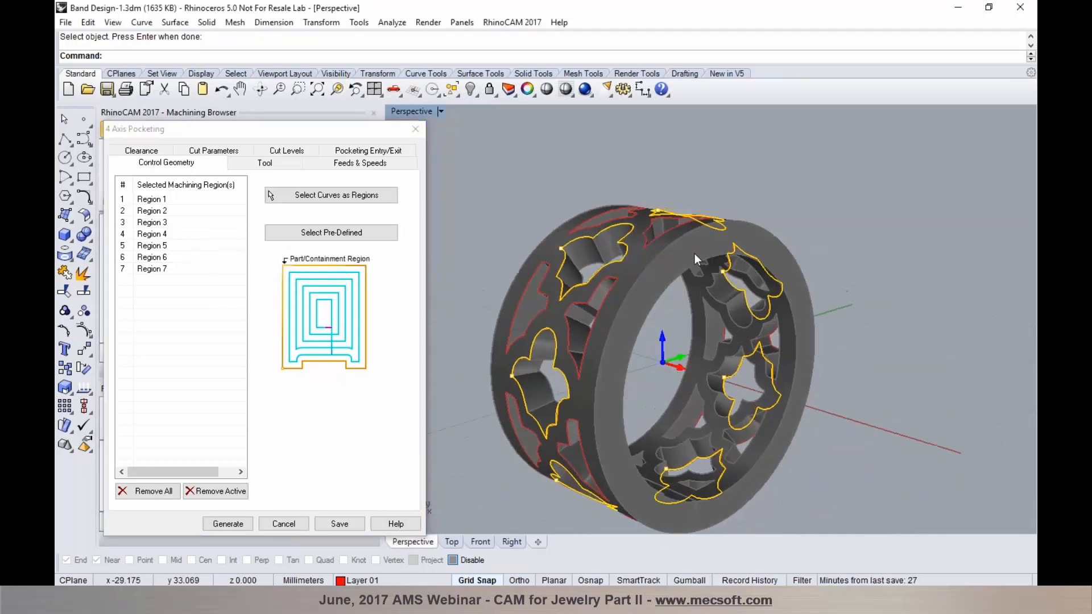
{"action": "scroll", "coordinate": [695, 254], "scroll_direction": "down", "scroll_amount": 3}
{"action": "left_click", "coordinate": [265, 163]}
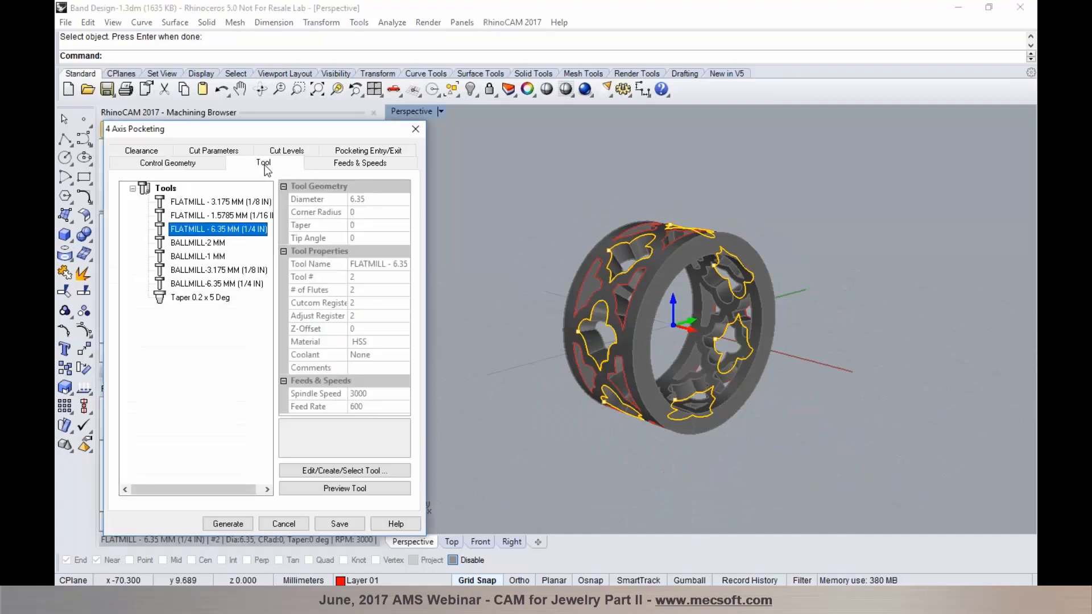
{"action": "mouse_move", "coordinate": [256, 190]}
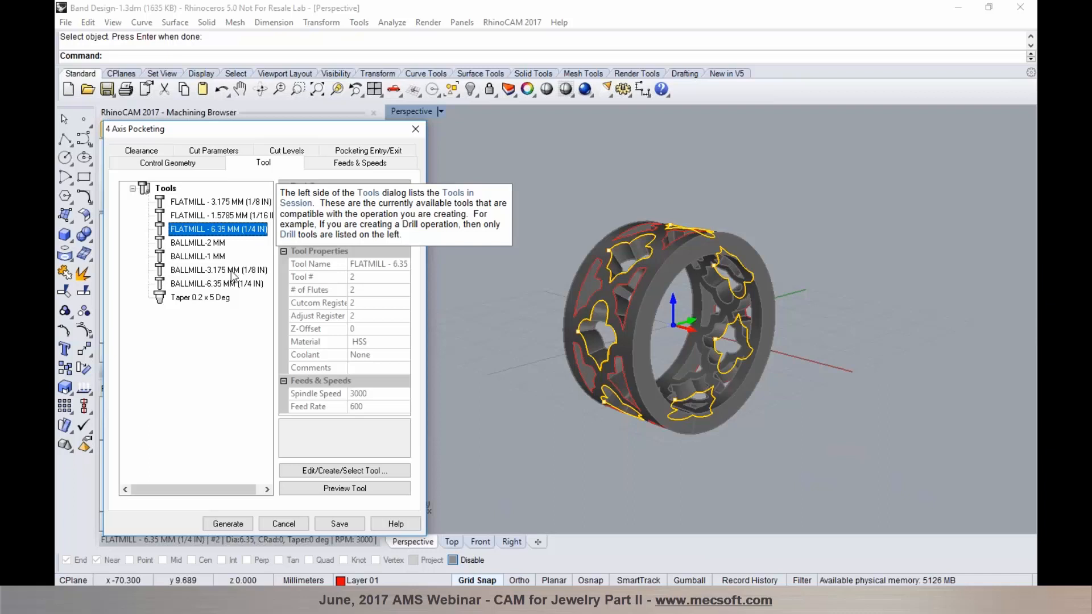
{"action": "left_click", "coordinate": [200, 257]}
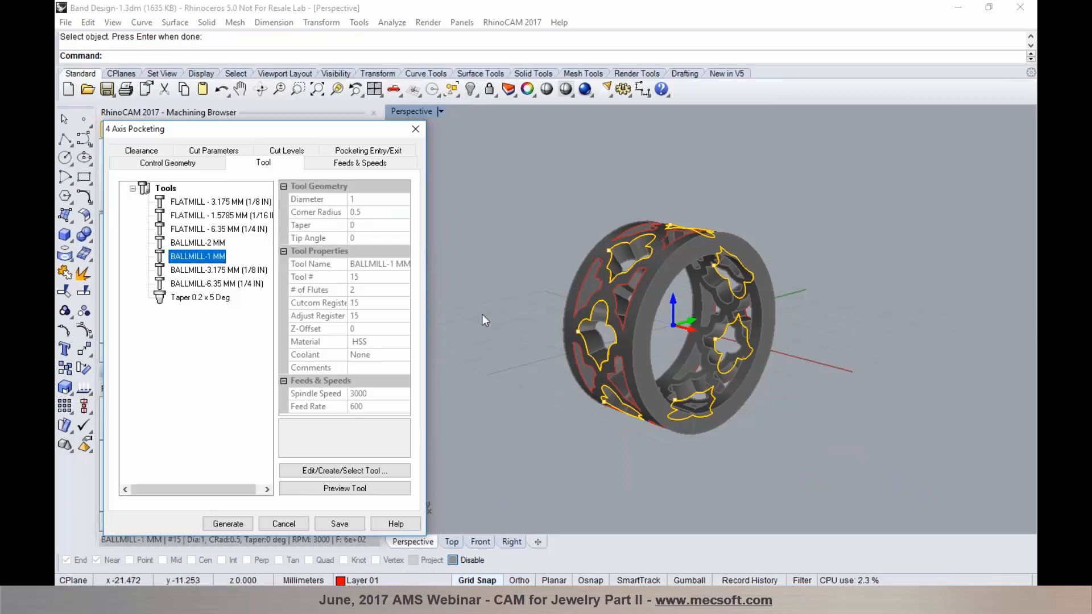
{"action": "right_click_drag", "start_coordinate": [563, 242], "coordinate": [498, 261]}
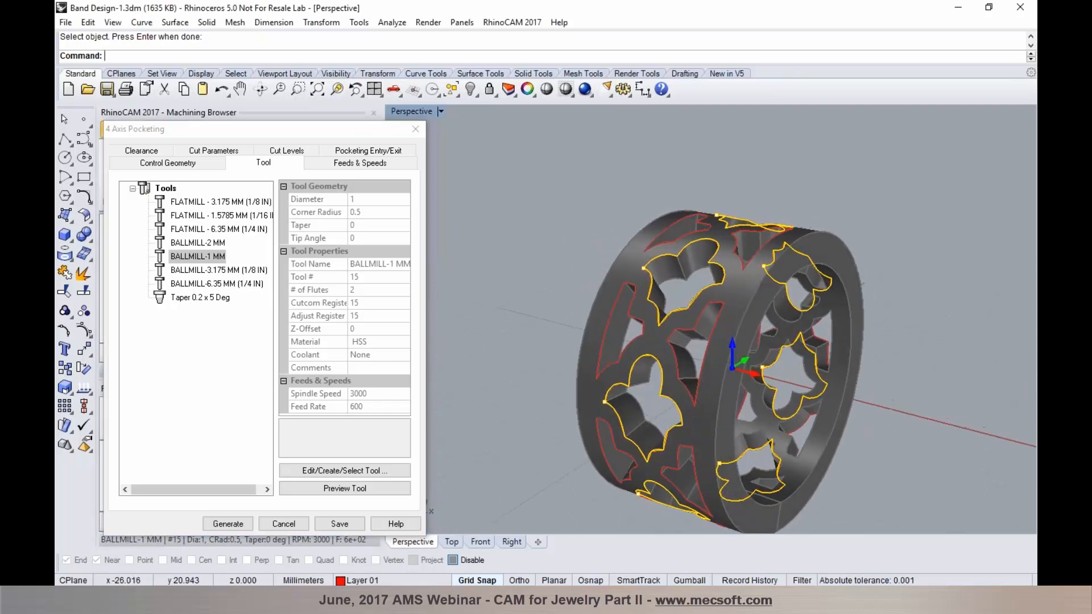
Step: Review the feeds and speeds, and define the clearance cylinder as Stock Max R + Dist with a distance of 2 mm
{"action": "left_click", "coordinate": [357, 162]}
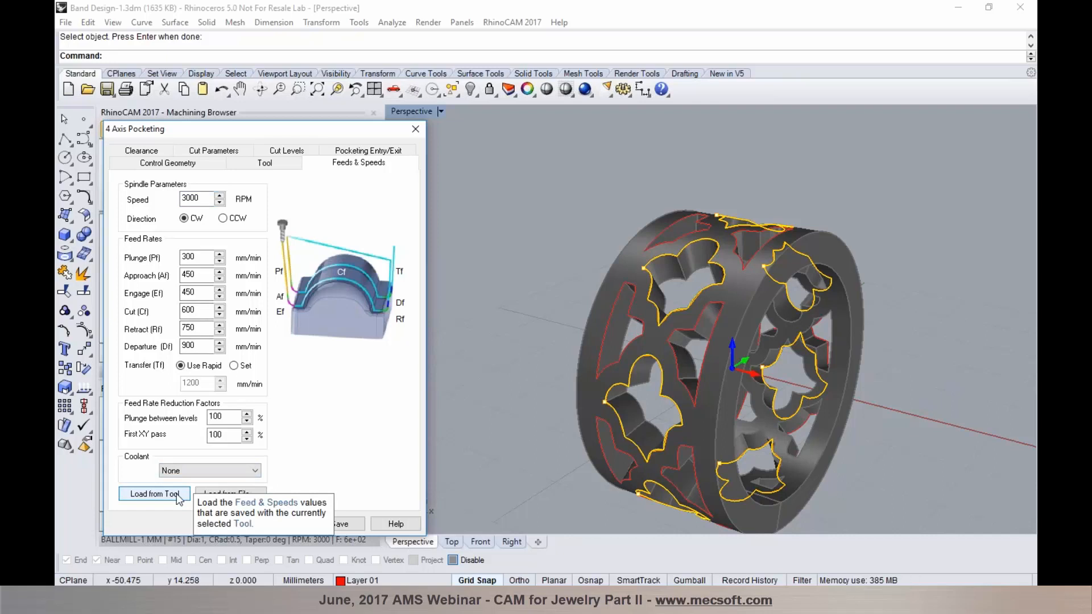
{"action": "left_click", "coordinate": [142, 152]}
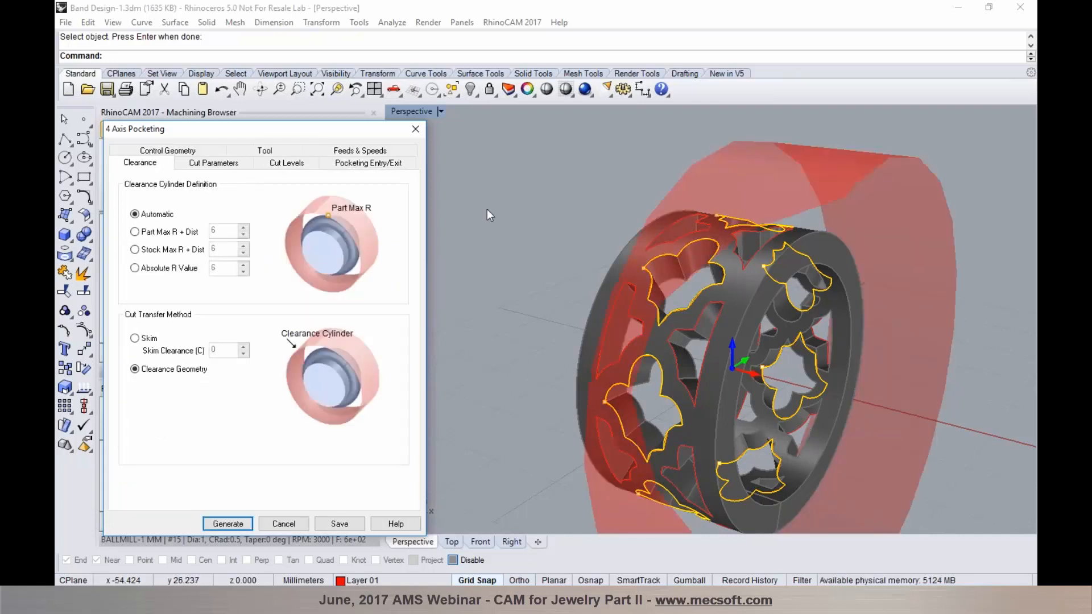
{"action": "scroll", "coordinate": [575, 226], "scroll_direction": "down", "scroll_amount": 3}
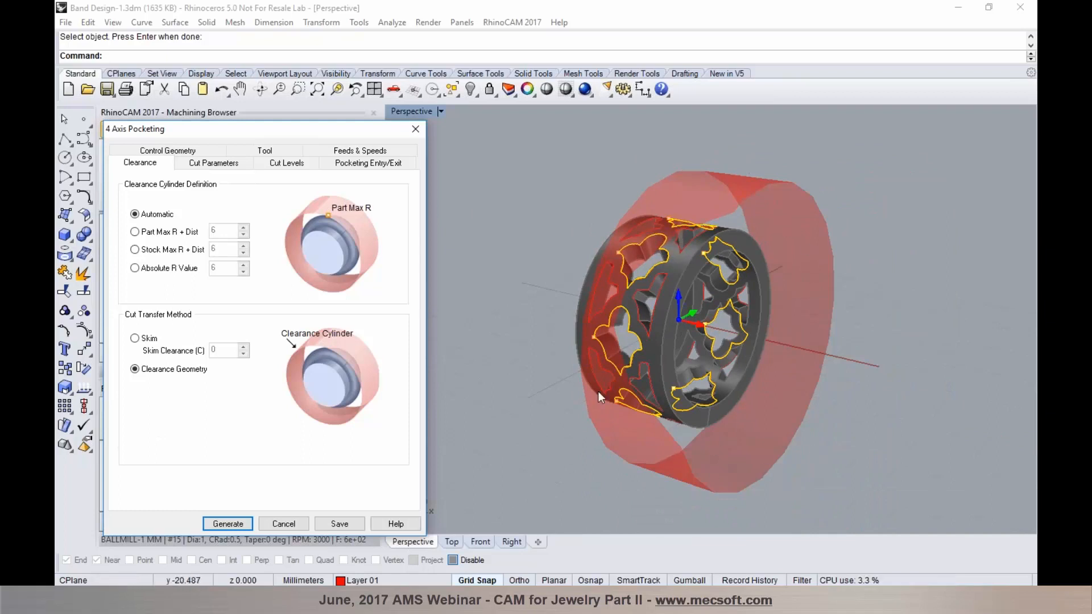
{"action": "mouse_move", "coordinate": [157, 254]}
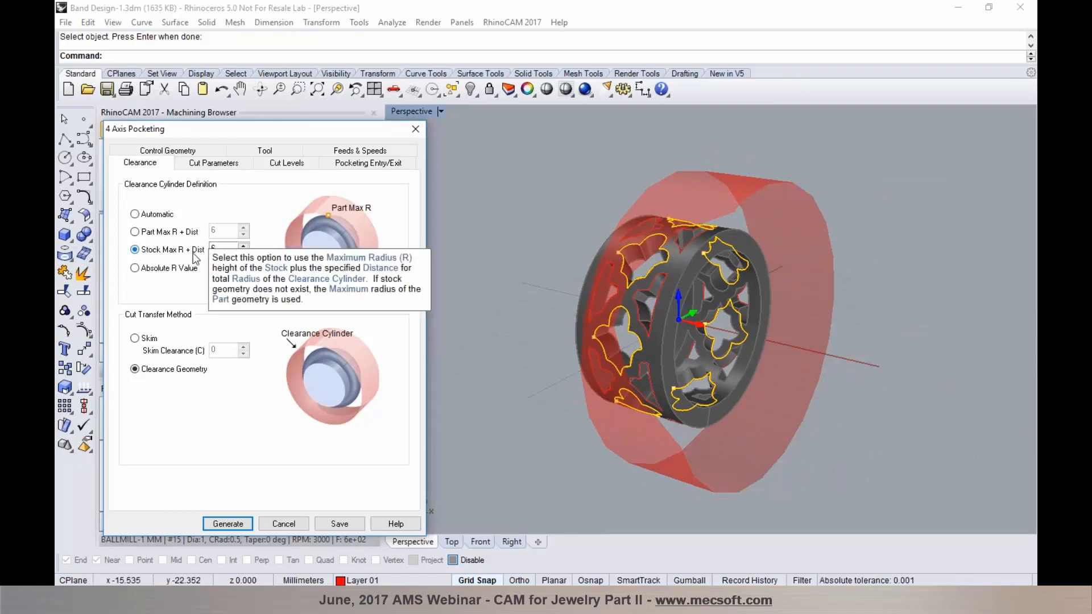
{"action": "double_click", "coordinate": [212, 250]}
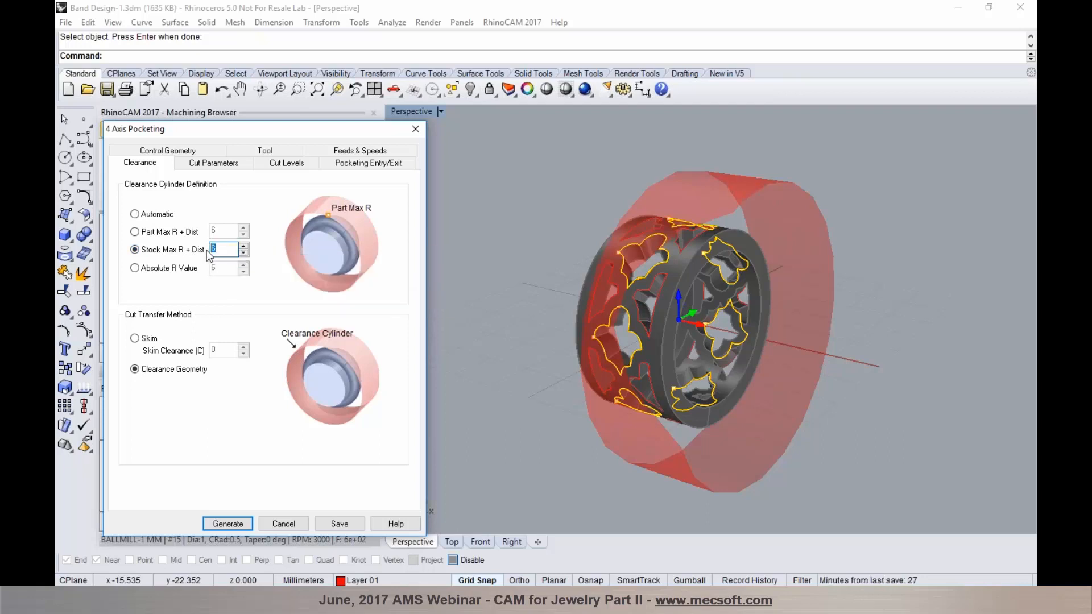
{"action": "type", "text": "2"}
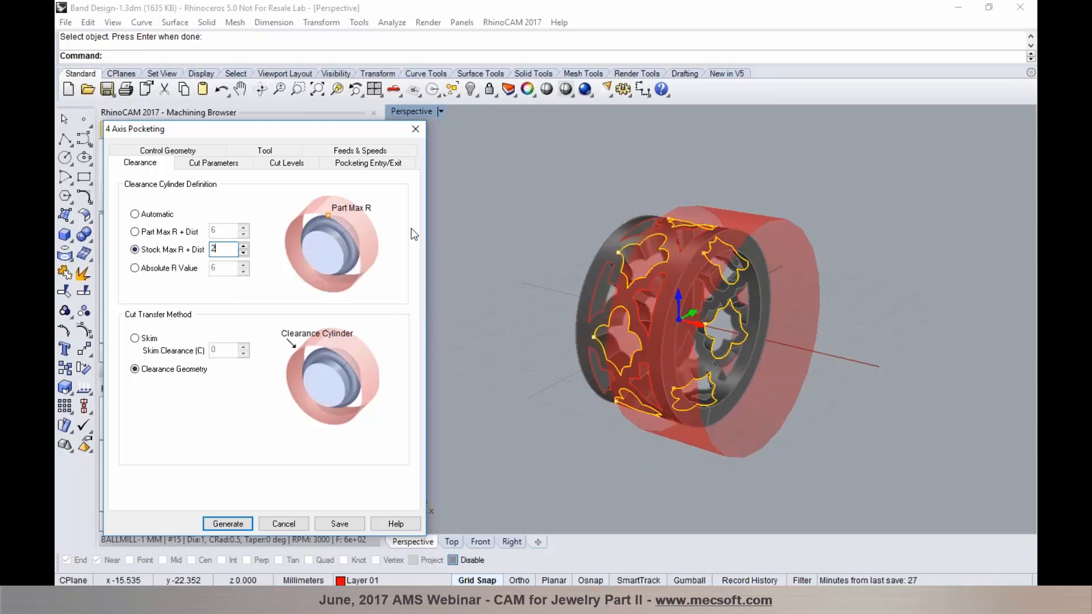
{"action": "right_click_drag", "start_coordinate": [519, 276], "coordinate": [544, 271]}
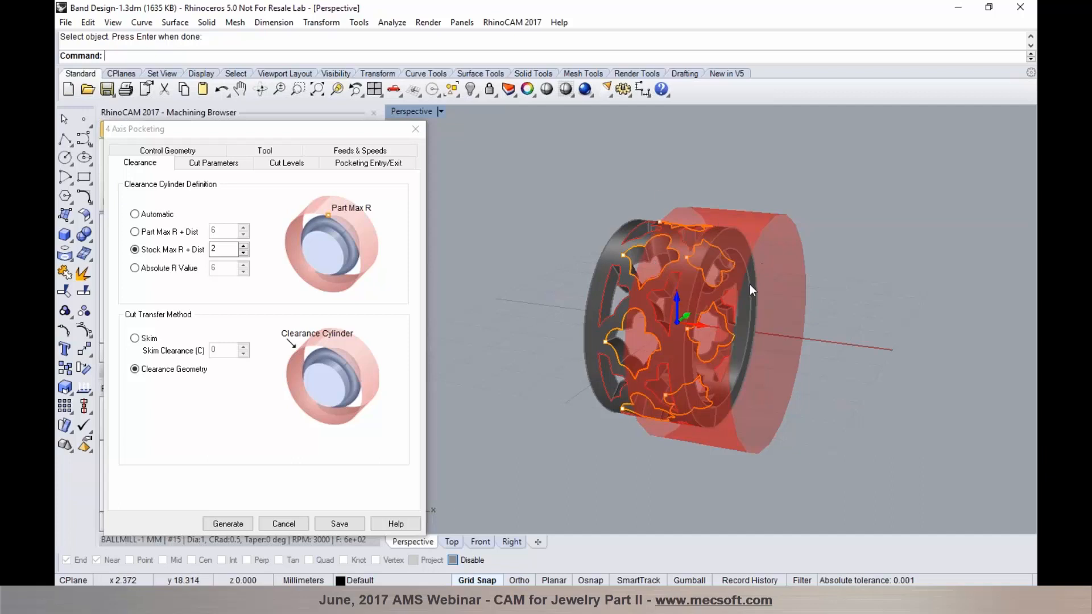
Step: Set the cut tolerance to 0.01 and use the Offset cut pattern for the pocketing
{"action": "left_click", "coordinate": [223, 166]}
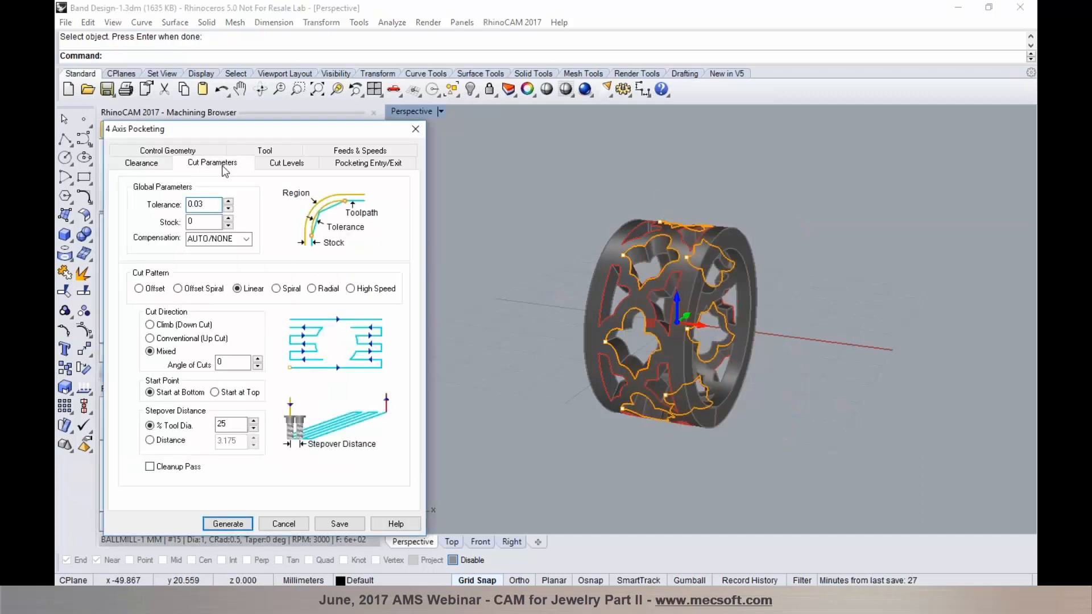
{"action": "left_click_drag", "start_coordinate": [198, 204], "coordinate": [202, 204]}
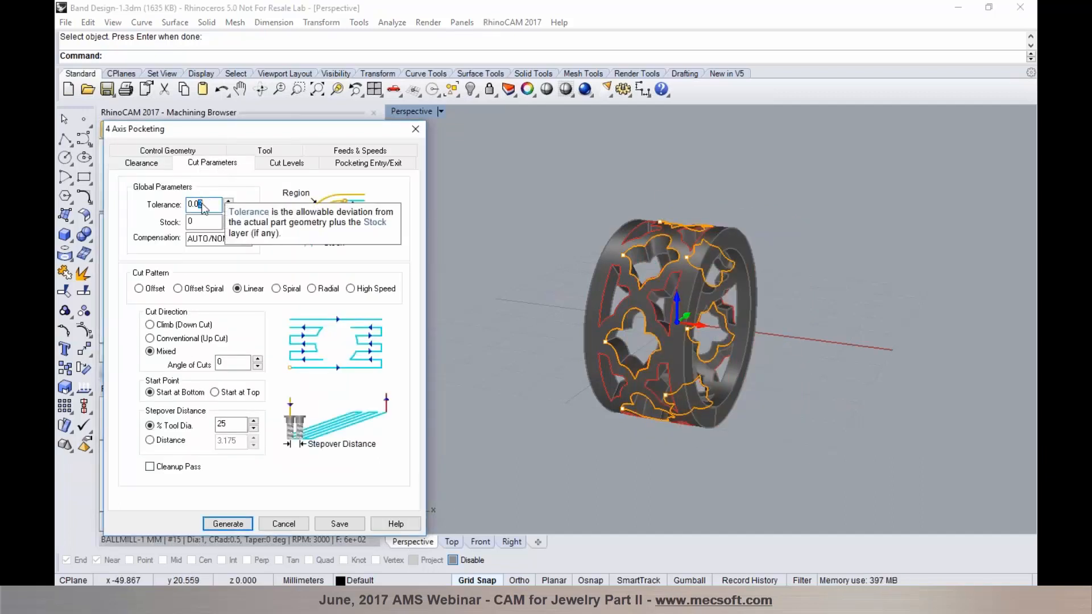
{"action": "left_click", "coordinate": [153, 291]}
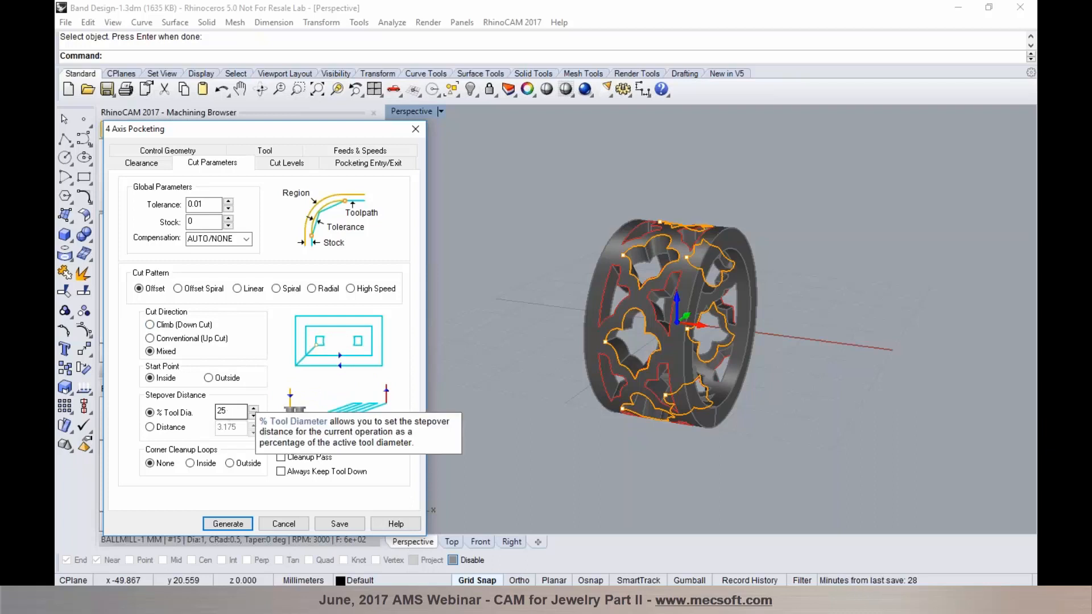
Step: Set the total cut depth and rough depth to 2.7 mm, with a rough depth per cut of 1.35 mm
{"action": "left_click", "coordinate": [281, 165]}
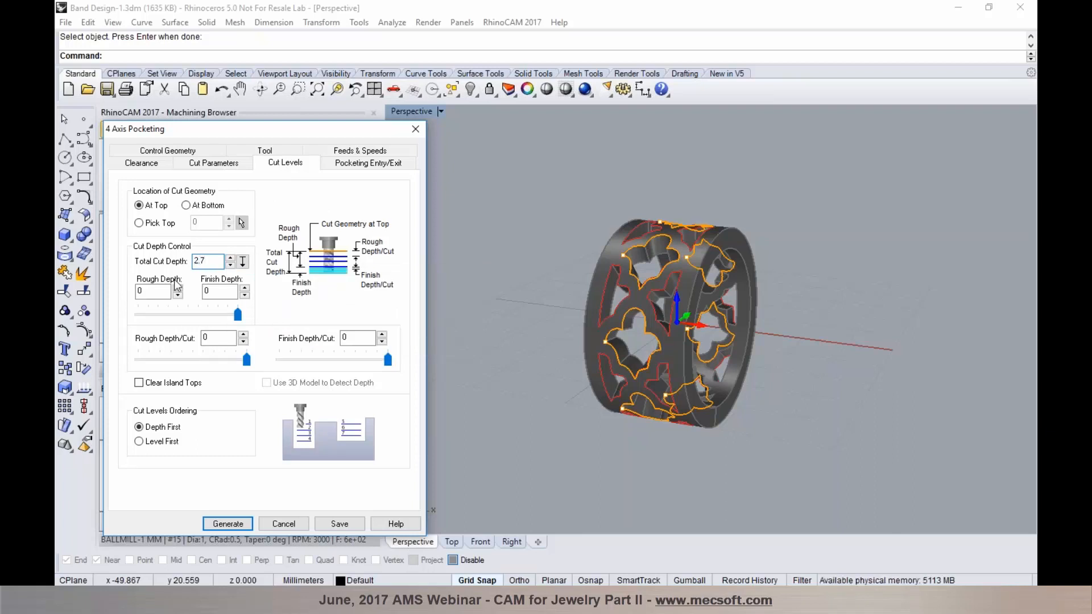
{"action": "left_click", "coordinate": [166, 295]}
{"action": "left_click_drag", "start_coordinate": [215, 337], "coordinate": [192, 360]}
{"action": "left_click", "coordinate": [241, 361]}
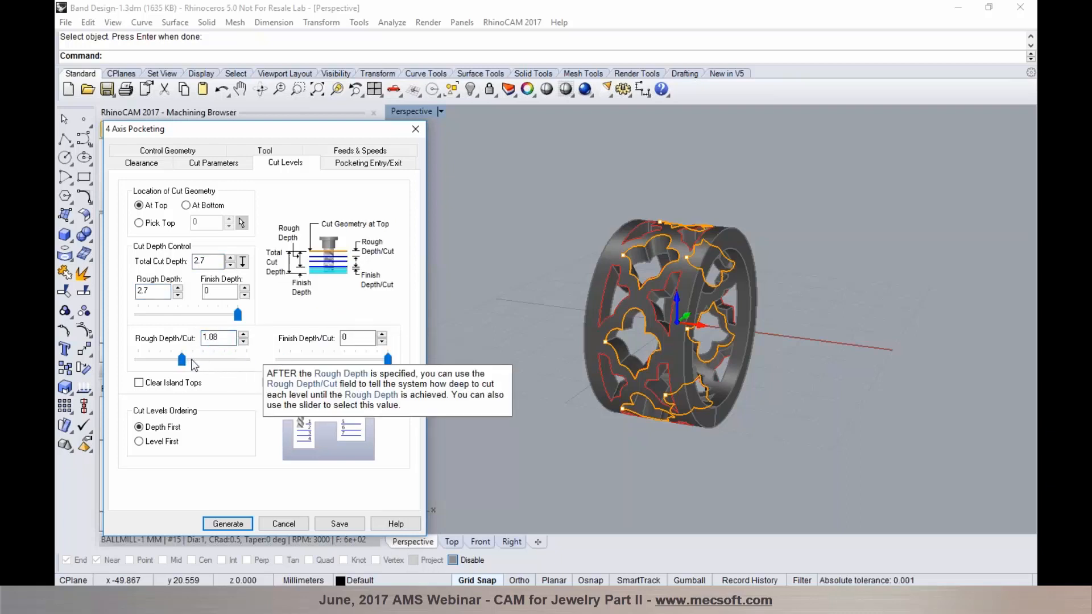
{"action": "left_click", "coordinate": [199, 360]}
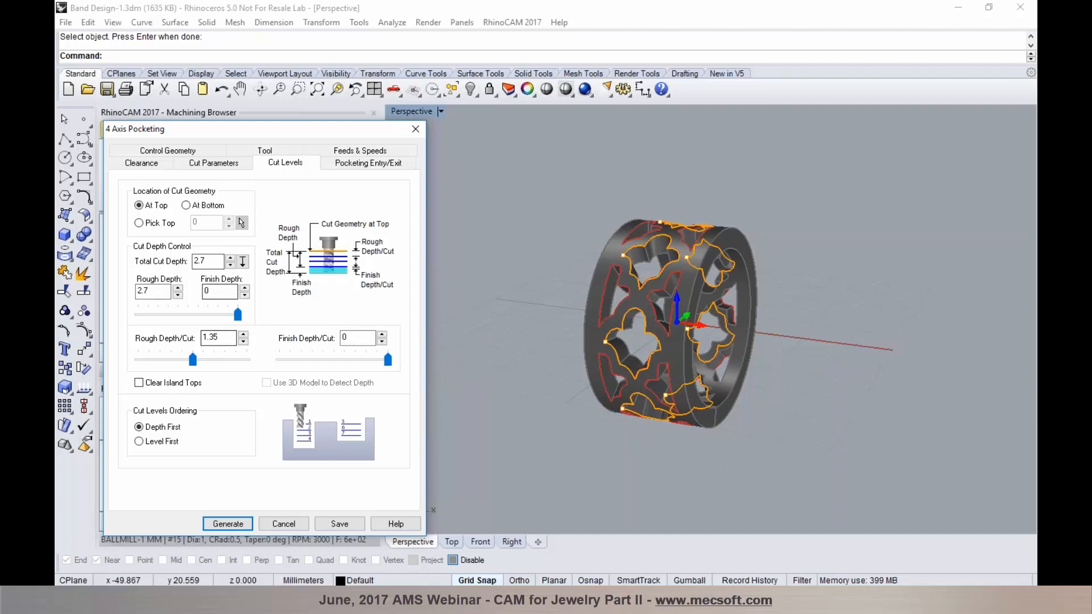
Step: Review the entry and exit motions, generate the 4 Axis Pocketing operation, and display its toolpaths on the ring
{"action": "left_click", "coordinate": [348, 165]}
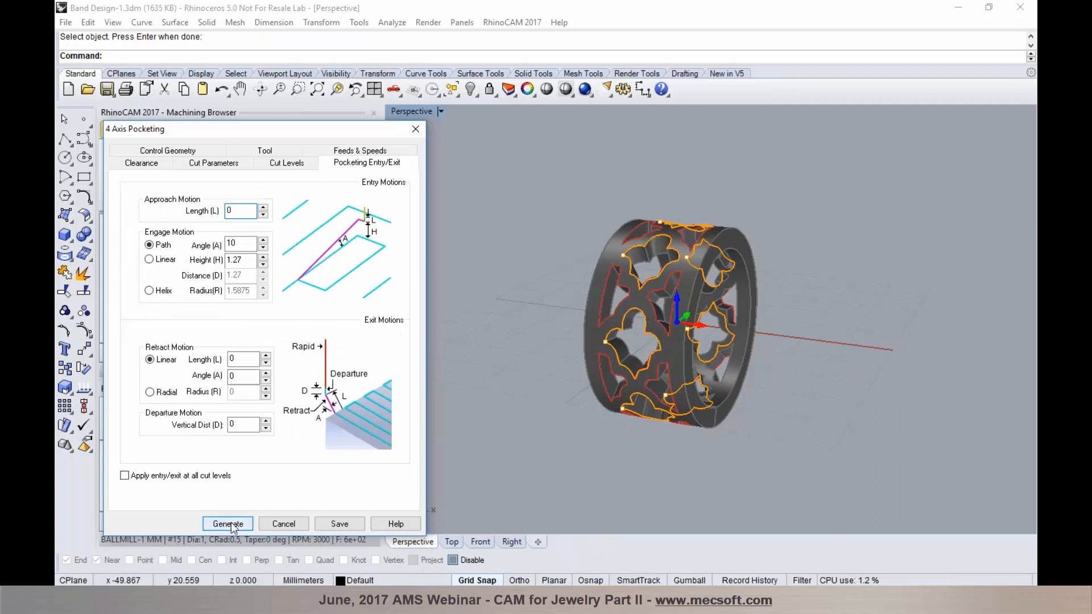
{"action": "left_click", "coordinate": [245, 519]}
{"action": "right_click_drag", "start_coordinate": [630, 200], "coordinate": [603, 249]}
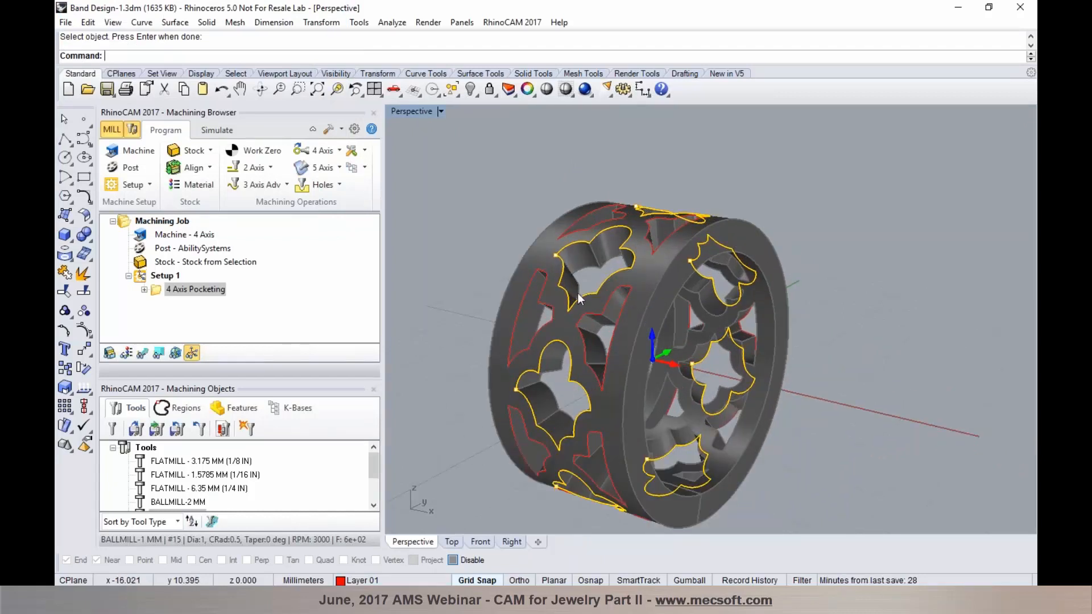
{"action": "left_click", "coordinate": [143, 353]}
{"action": "mouse_move", "coordinate": [568, 264]}
{"action": "right_mouse_down"}
{"action": "mouse_move", "coordinate": [674, 273]}
{"action": "mouse_move", "coordinate": [507, 256]}
{"action": "mouse_move", "coordinate": [556, 281]}
{"action": "right_mouse_up"}
{"action": "scroll", "coordinate": [551, 267], "scroll_direction": "down", "scroll_amount": 2}
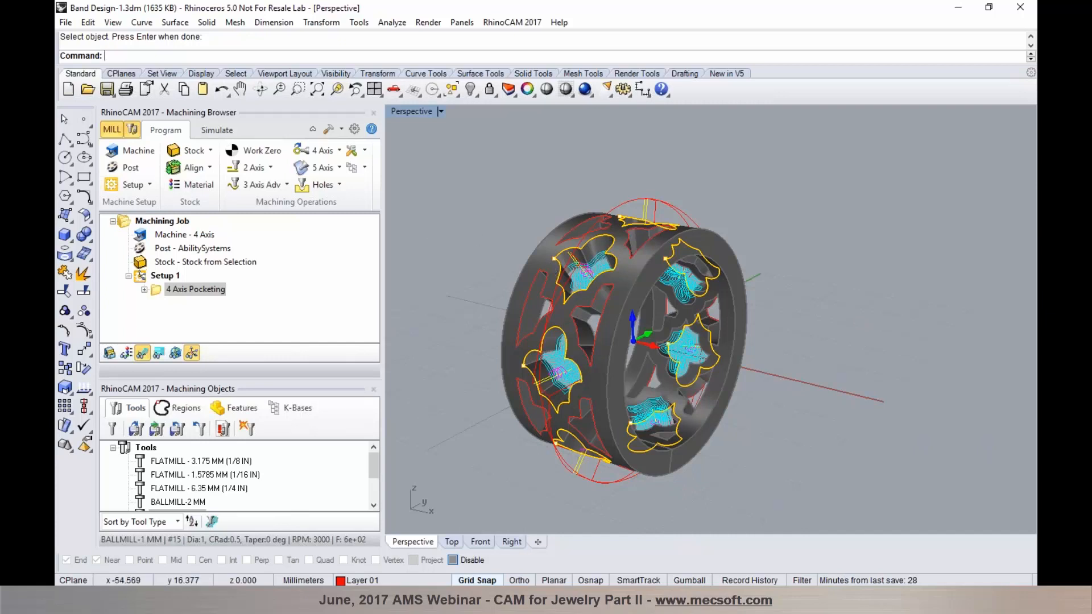
{"action": "right_click_drag", "start_coordinate": [566, 311], "coordinate": [546, 311]}
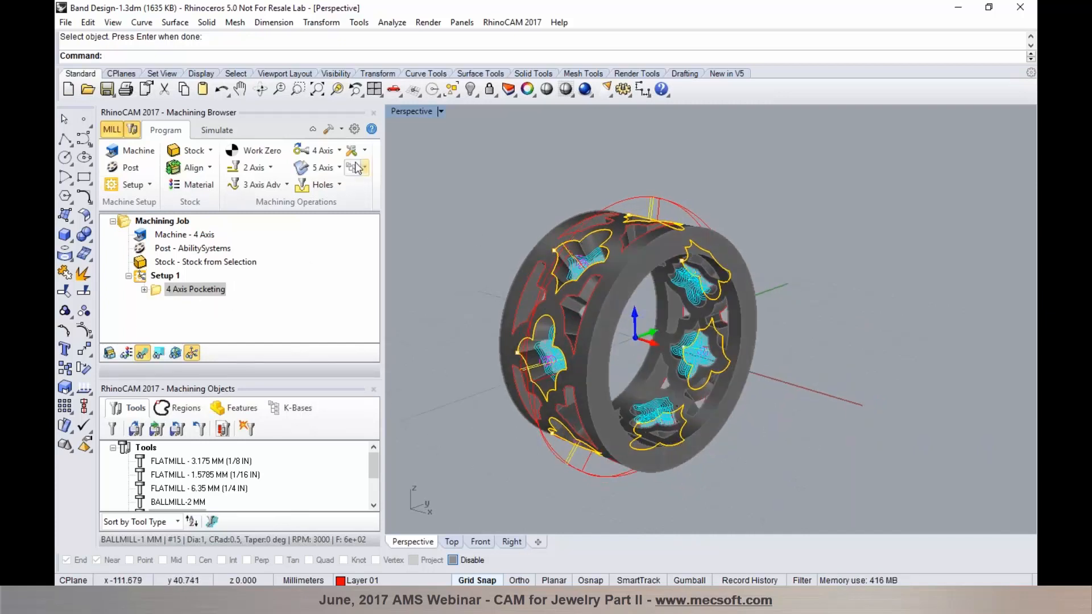
Step: Run the material removal simulation of the 4 Axis Pocketing operation on the ring stock
{"action": "left_click", "coordinate": [221, 132]}
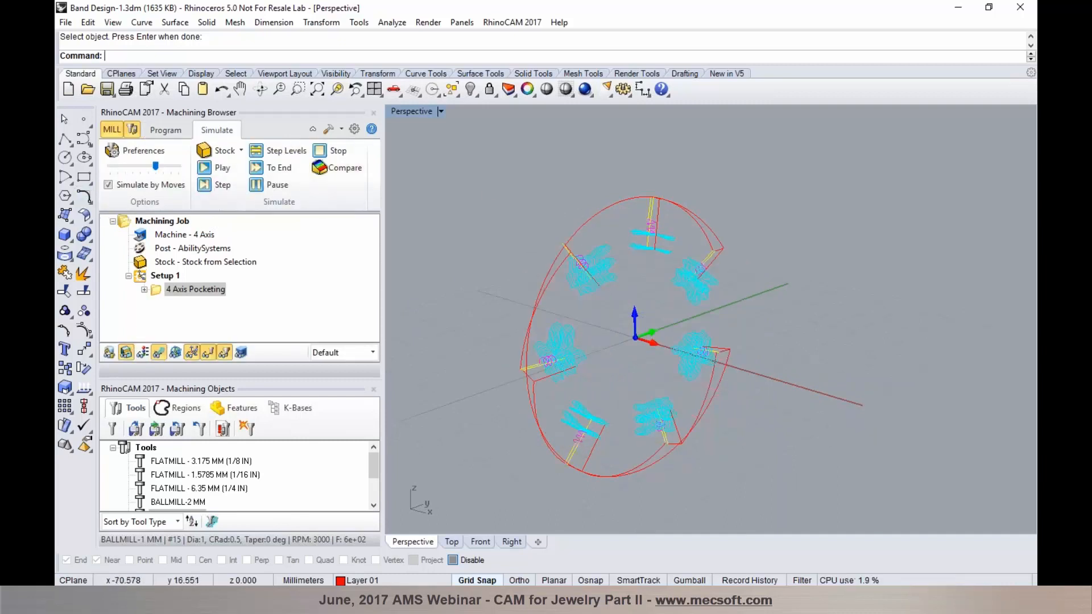
{"action": "left_click", "coordinate": [205, 169]}
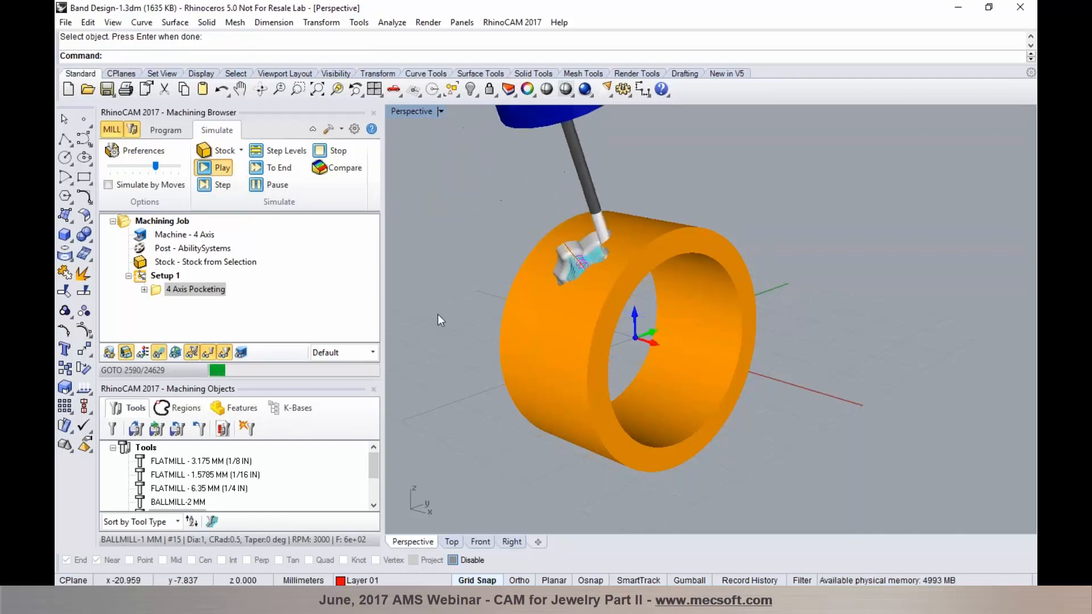
{"action": "right_click_drag", "start_coordinate": [438, 319], "coordinate": [456, 321]}
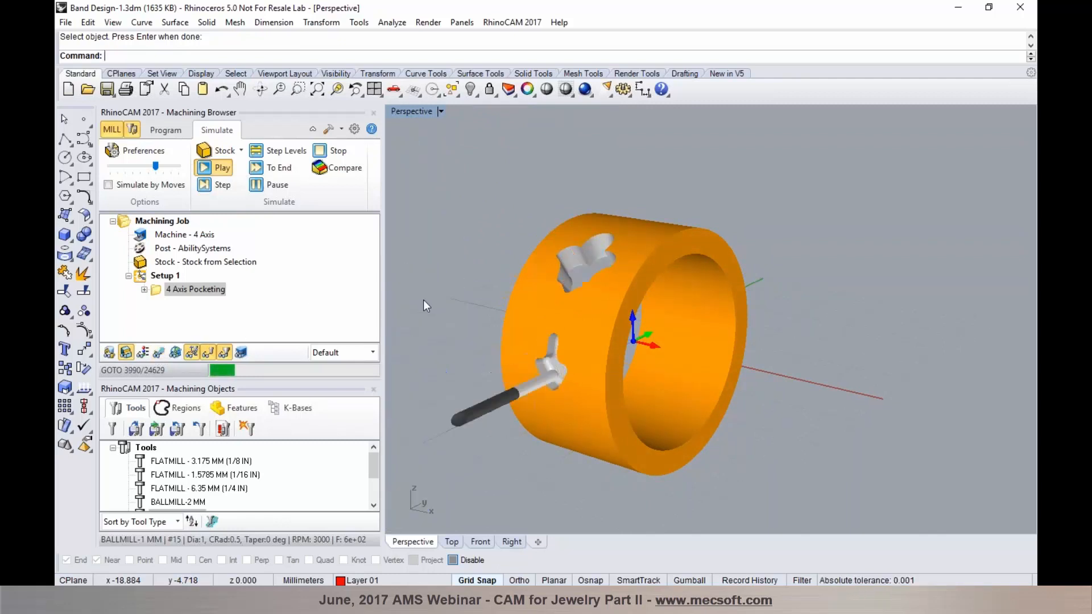
{"action": "right_click_drag", "start_coordinate": [488, 283], "coordinate": [473, 302]}
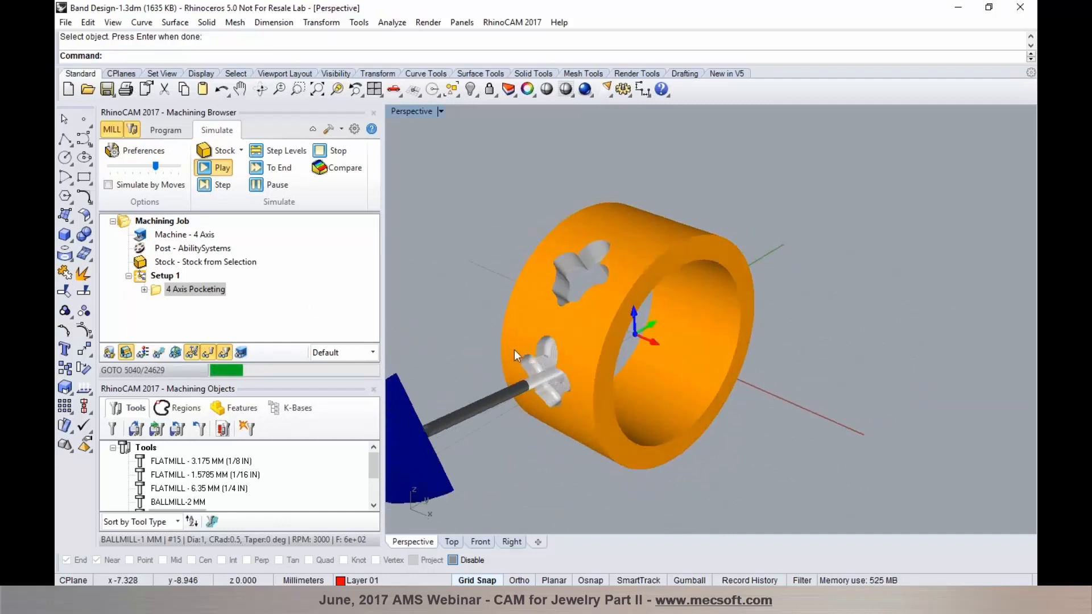
{"action": "right_click_drag", "start_coordinate": [482, 311], "coordinate": [482, 258]}
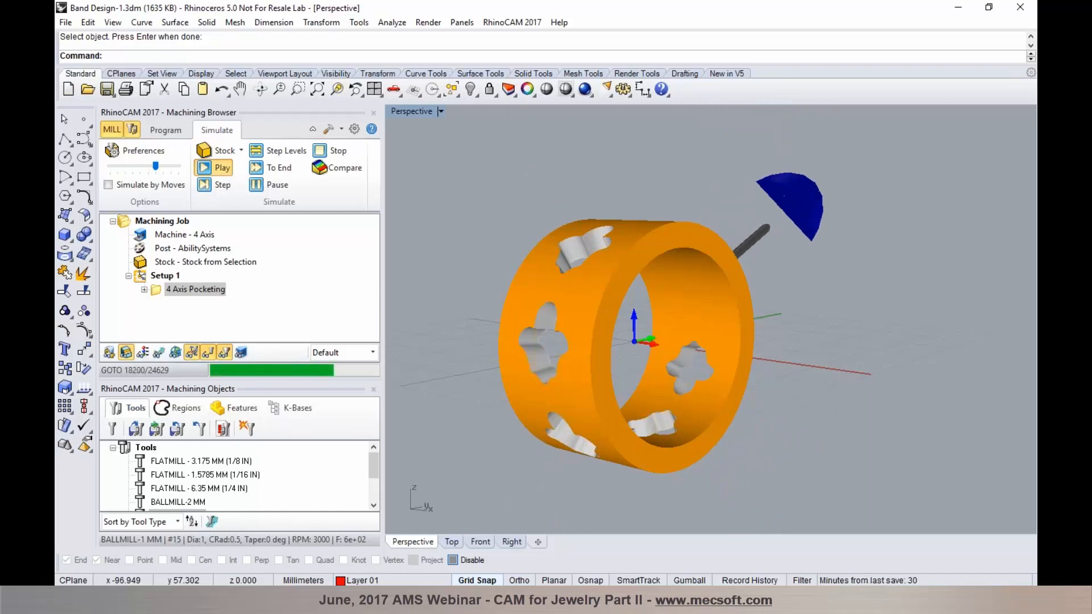
Step: Examine the simulated flower-shaped pockets from both sides of the ring while the cutting progresses
{"action": "right_click_drag", "start_coordinate": [401, 267], "coordinate": [496, 336]}
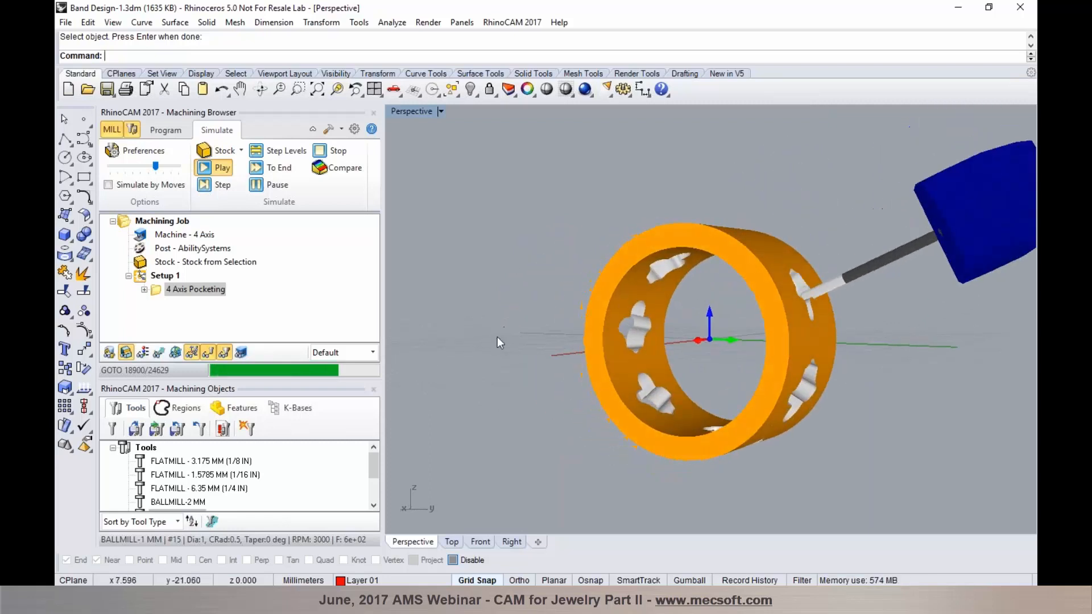
{"action": "scroll", "coordinate": [496, 336], "scroll_direction": "down", "scroll_amount": 3}
{"action": "scroll", "coordinate": [696, 248], "scroll_direction": "up", "scroll_amount": 5}
{"action": "mouse_move", "coordinate": [695, 250]}
{"action": "right_mouse_down"}
{"action": "mouse_move", "coordinate": [695, 273]}
{"action": "mouse_move", "coordinate": [669, 270]}
{"action": "mouse_move", "coordinate": [694, 270]}
{"action": "right_mouse_up"}
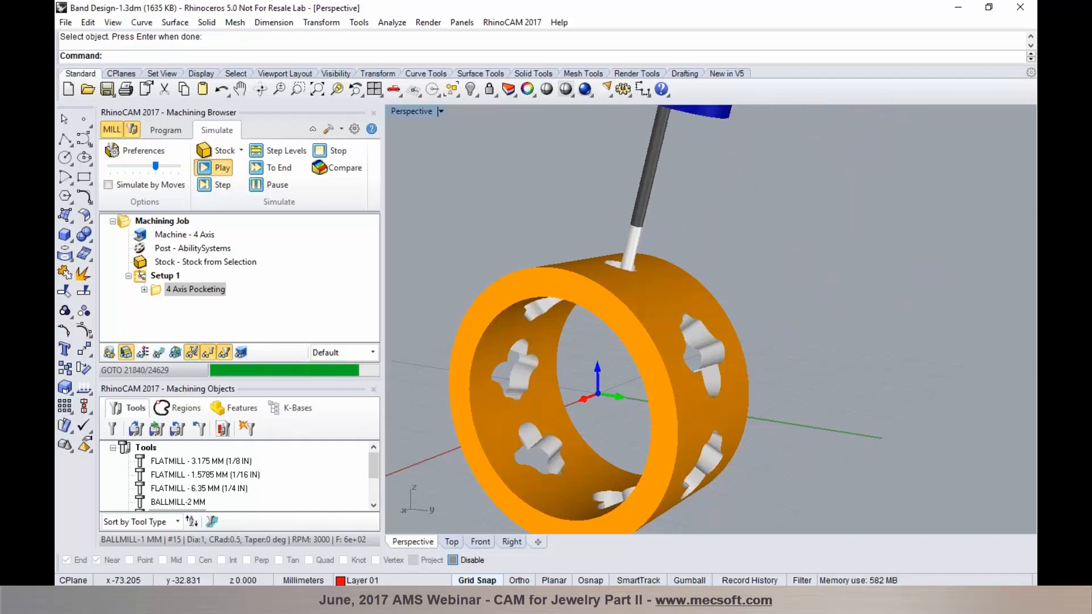
{"action": "right_click_drag", "start_coordinate": [580, 347], "coordinate": [673, 304]}
{"action": "scroll", "coordinate": [673, 304], "scroll_direction": "down", "scroll_amount": 8}
{"action": "right_click_drag", "start_coordinate": [621, 344], "coordinate": [705, 377]}
{"action": "scroll", "coordinate": [633, 345], "scroll_direction": "up", "scroll_amount": 5}
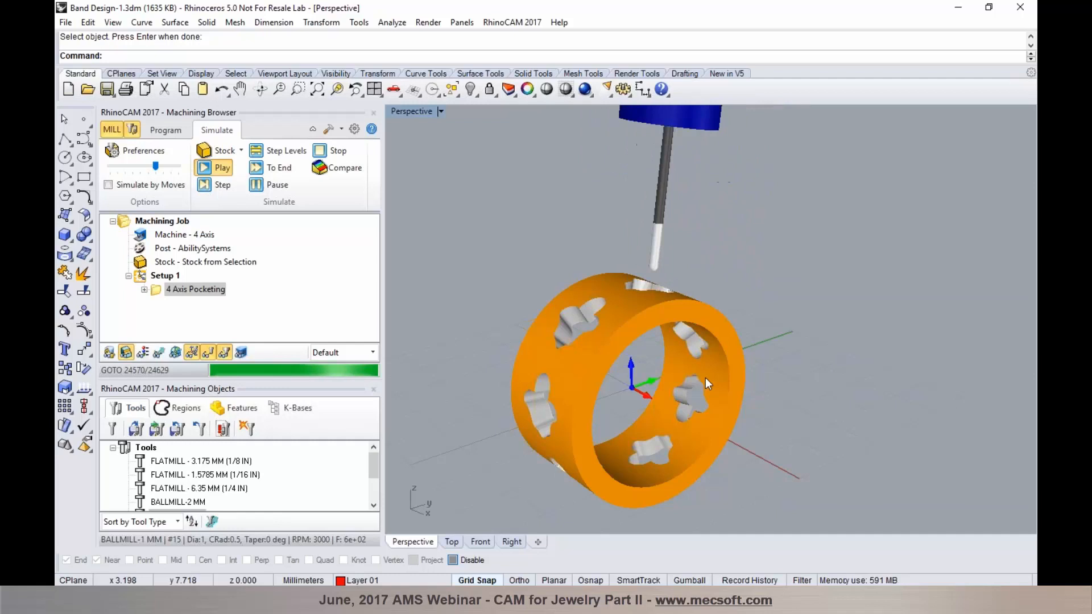
Step: Return to programming and duplicate the 4 Axis Pocketing operation within Setup 1
{"action": "left_click", "coordinate": [161, 132]}
{"action": "right_click_drag", "start_coordinate": [421, 259], "coordinate": [620, 348]}
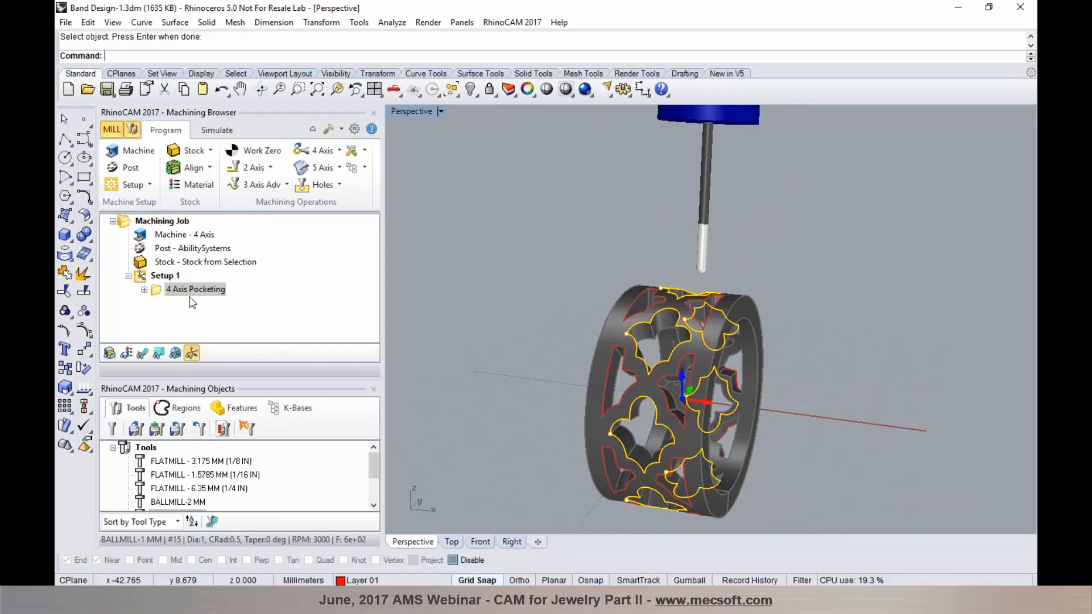
{"action": "right_click", "coordinate": [159, 293]}
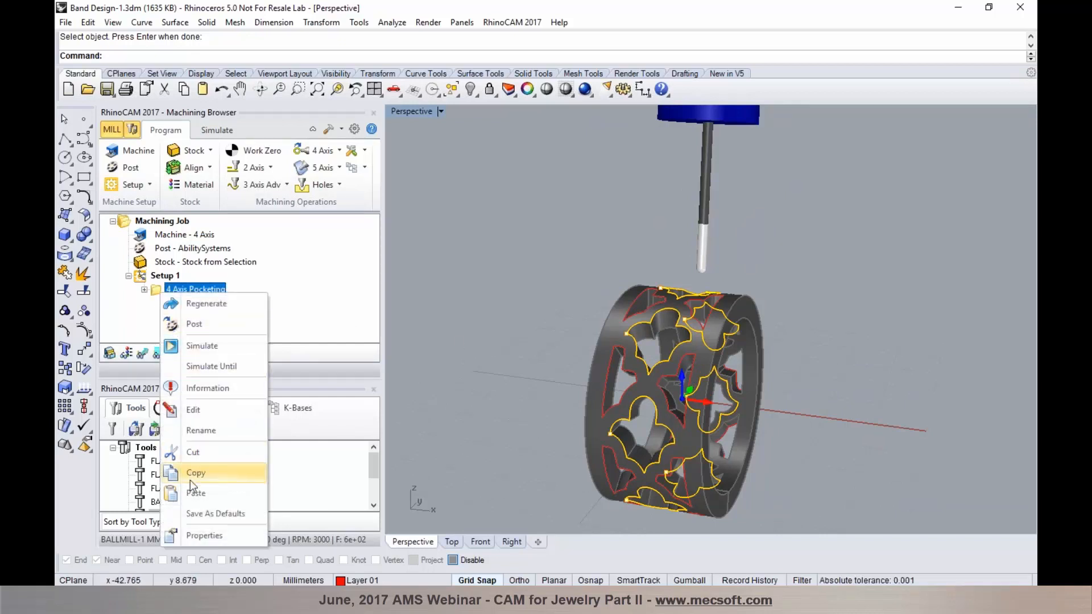
{"action": "left_click", "coordinate": [190, 478]}
{"action": "right_click", "coordinate": [158, 291]}
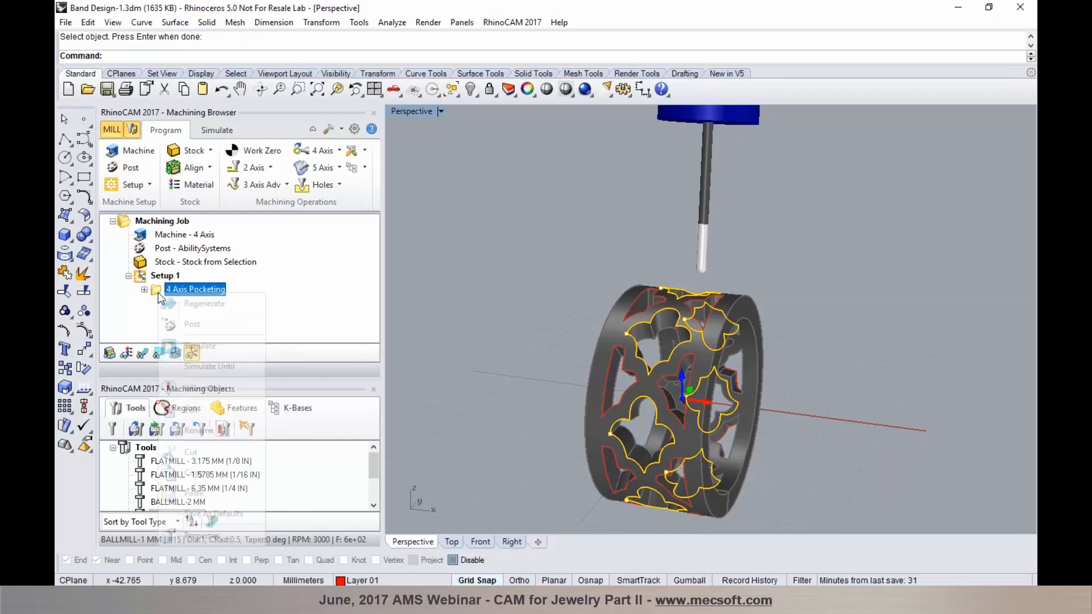
{"action": "left_click", "coordinate": [193, 493]}
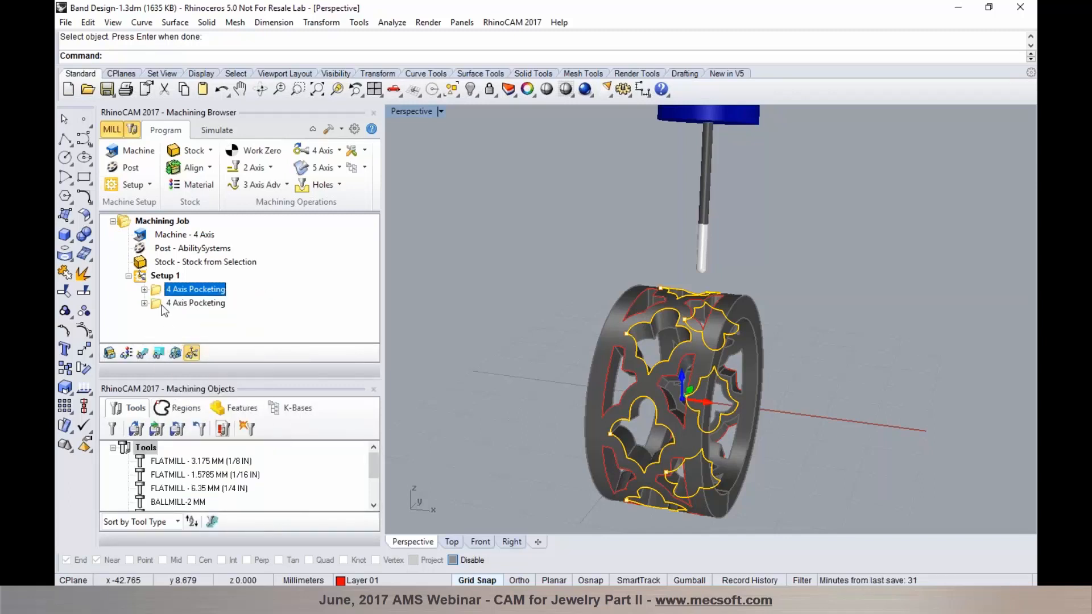
Step: In the duplicated 4 Axis Pocketing operation, select the 16 small cutout curves between the flowers around the ring as machining regions
{"action": "double_click", "coordinate": [181, 303]}
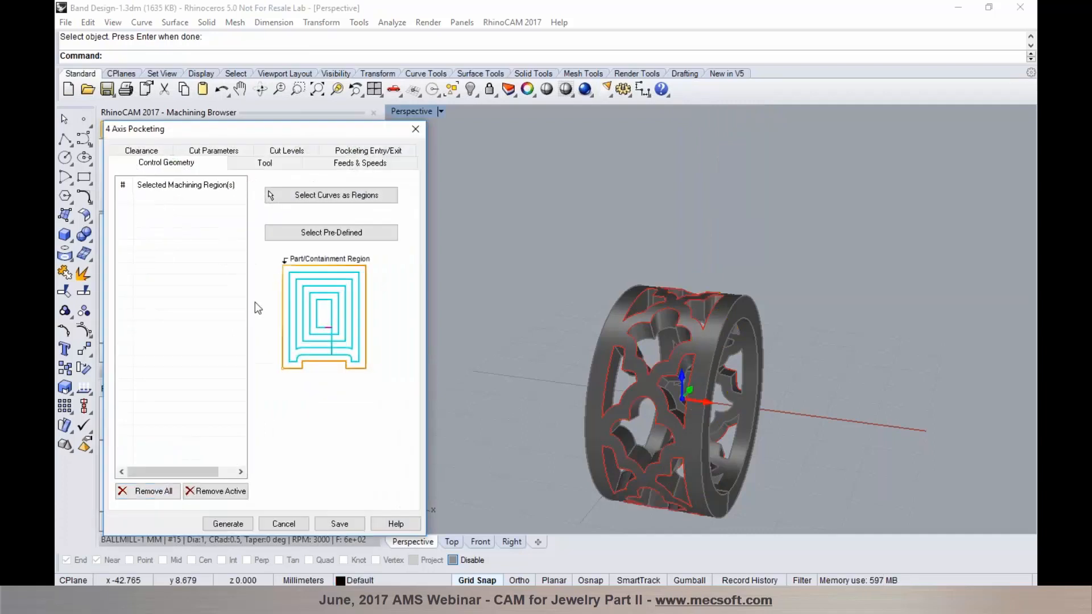
{"action": "left_click", "coordinate": [327, 195]}
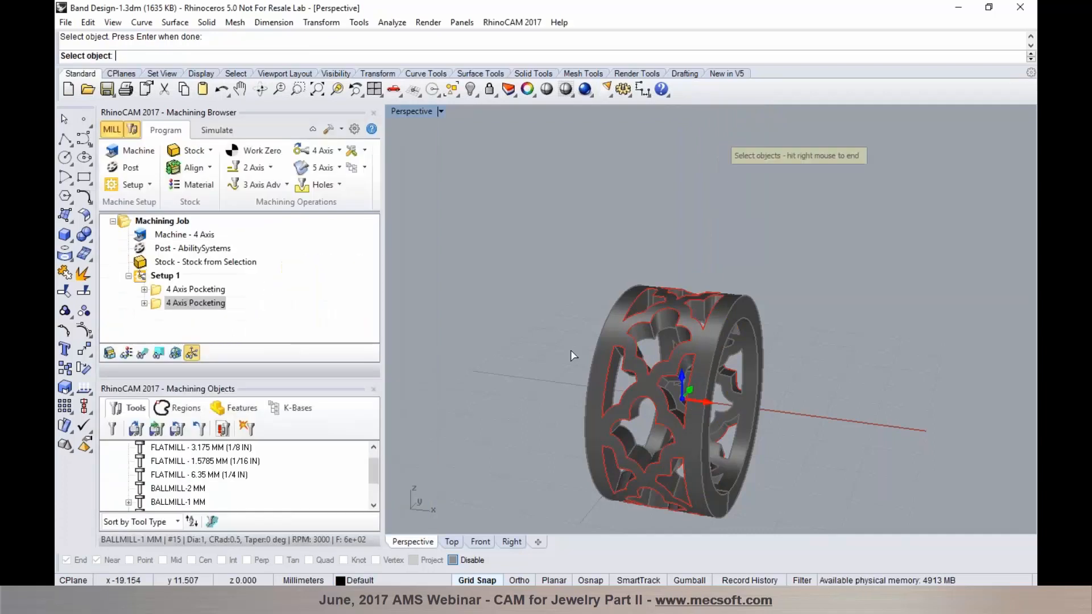
{"action": "left_click", "coordinate": [619, 398]}
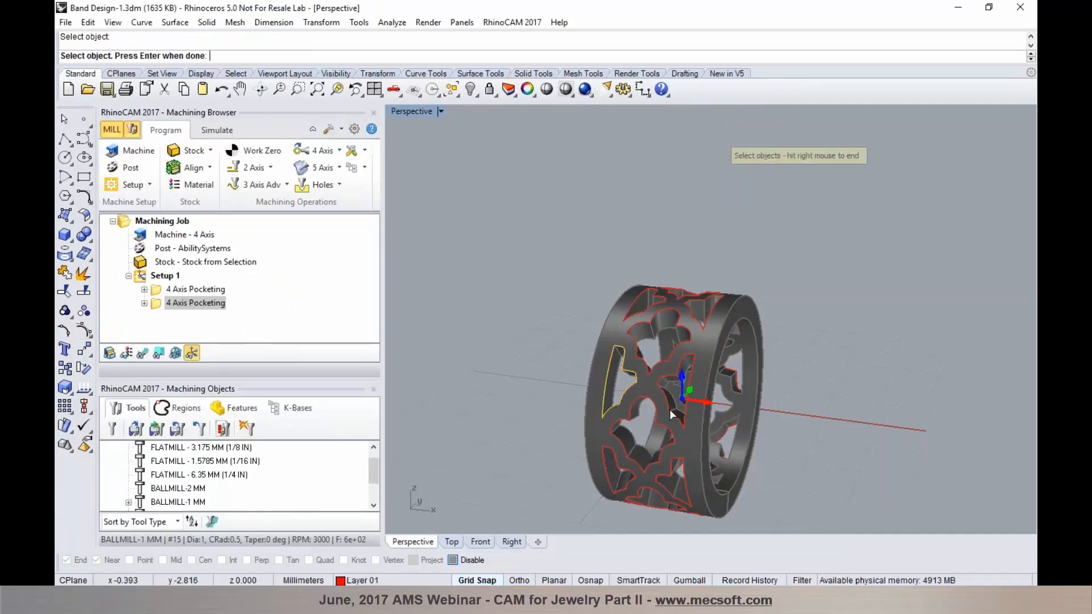
{"action": "left_click", "coordinate": [619, 487]}
{"action": "left_click", "coordinate": [679, 496]}
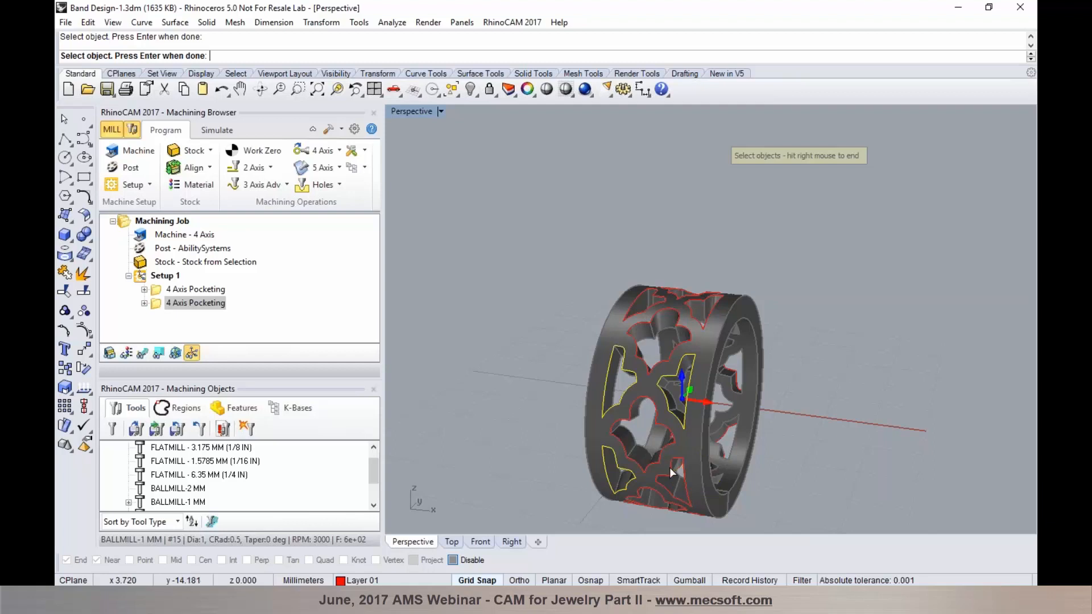
{"action": "scroll", "coordinate": [670, 467], "scroll_direction": "up", "scroll_amount": 3}
{"action": "scroll", "coordinate": [631, 415], "scroll_direction": "down", "scroll_amount": 7}
{"action": "right_click_drag", "start_coordinate": [618, 398], "coordinate": [615, 374]}
{"action": "scroll", "coordinate": [615, 374], "scroll_direction": "up", "scroll_amount": 4}
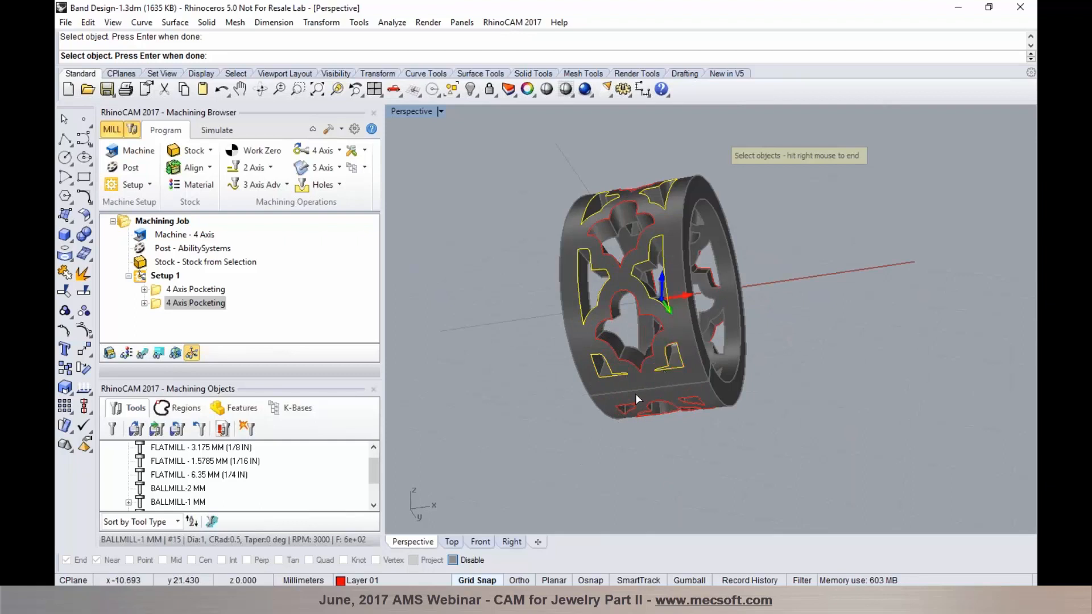
{"action": "right_click_drag", "start_coordinate": [741, 400], "coordinate": [564, 347]}
{"action": "scroll", "coordinate": [677, 416], "scroll_direction": "up", "scroll_amount": 2}
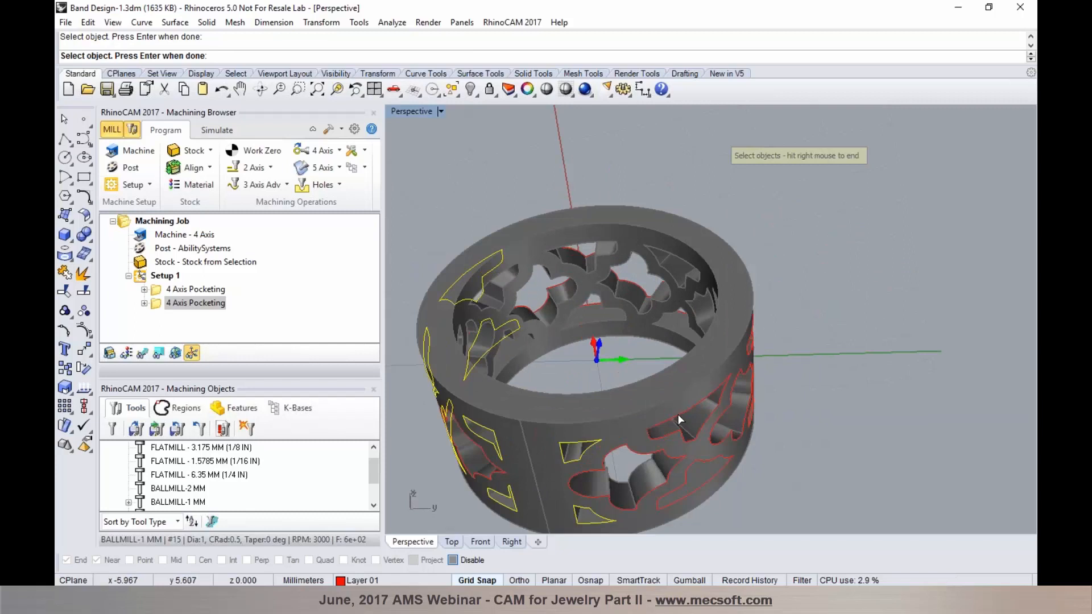
{"action": "scroll", "coordinate": [659, 335], "scroll_direction": "down", "scroll_amount": 5}
{"action": "right_click_drag", "start_coordinate": [659, 335], "coordinate": [625, 378]}
{"action": "scroll", "coordinate": [701, 344], "scroll_direction": "up", "scroll_amount": 3}
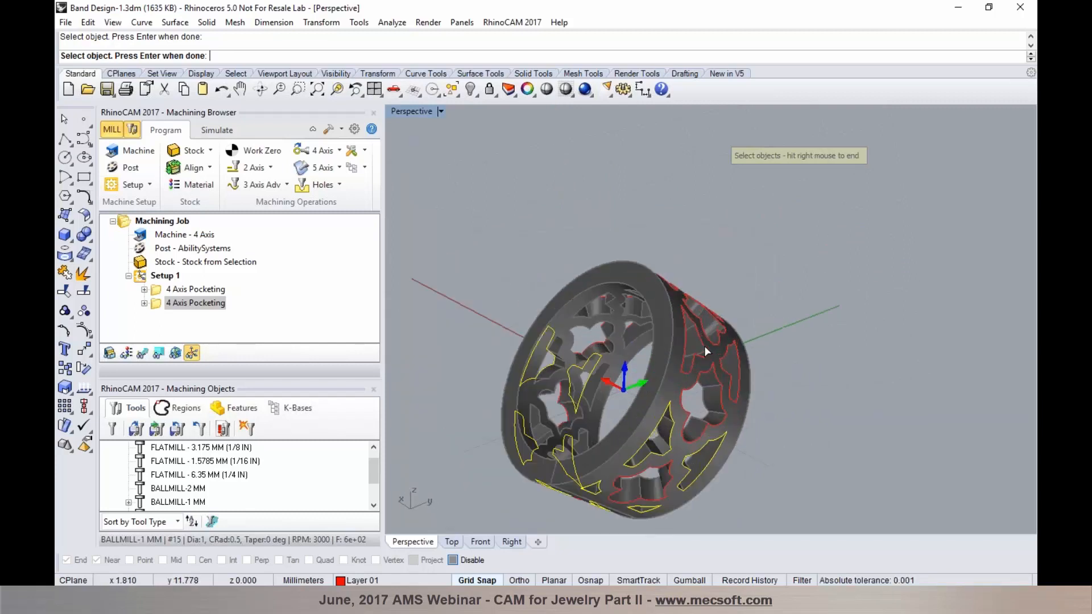
{"action": "right_click_drag", "start_coordinate": [724, 350], "coordinate": [696, 329]}
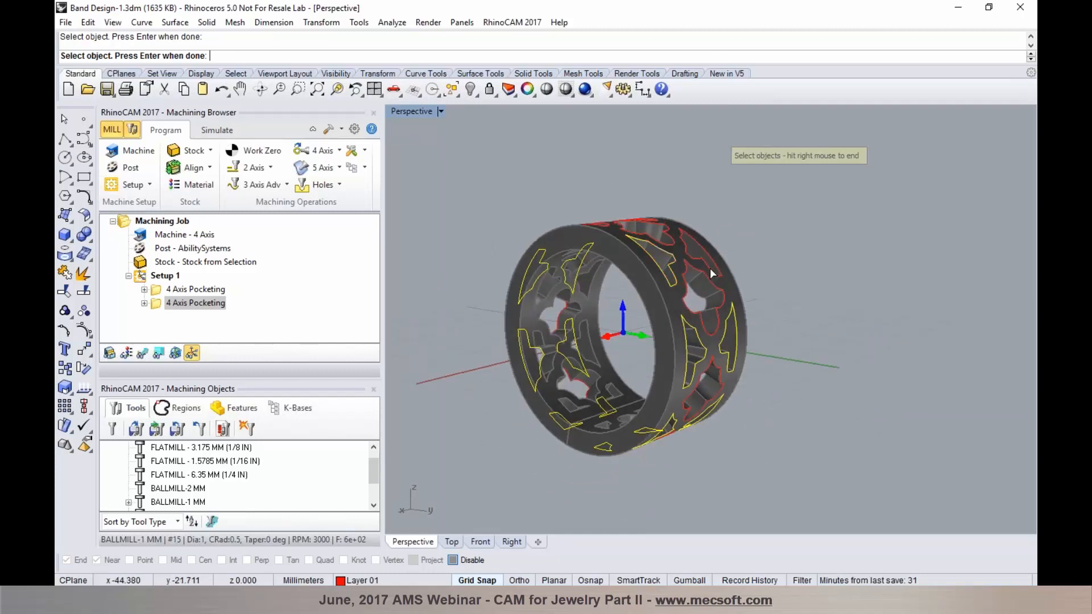
{"action": "right_click_drag", "start_coordinate": [647, 270], "coordinate": [562, 305]}
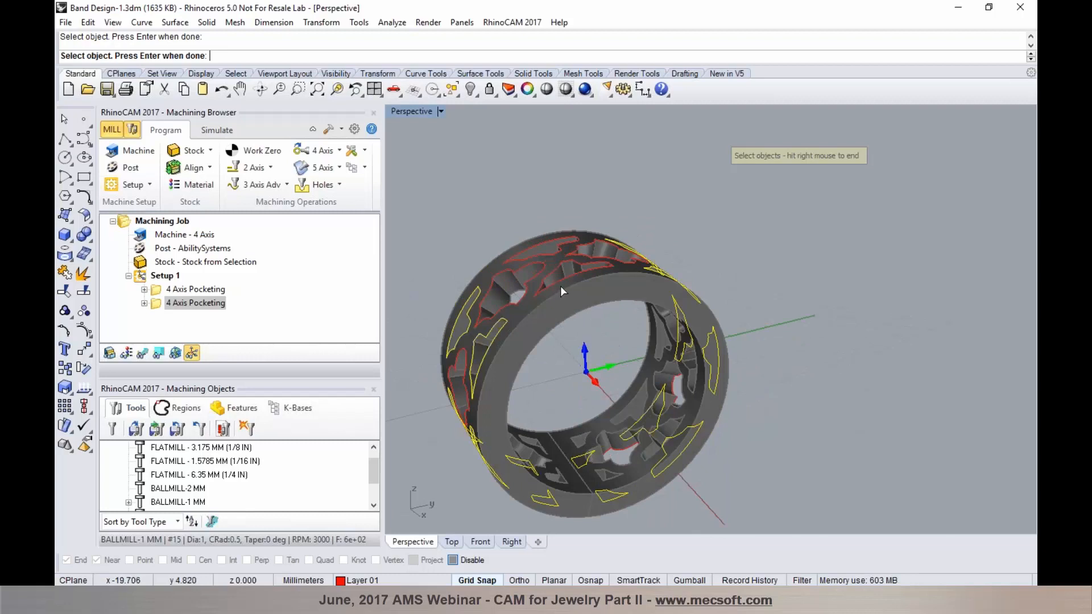
{"action": "right_click_drag", "start_coordinate": [544, 278], "coordinate": [615, 263]}
{"action": "scroll", "coordinate": [613, 260], "scroll_direction": "down", "scroll_amount": 5}
{"action": "right_click", "coordinate": [535, 254]}
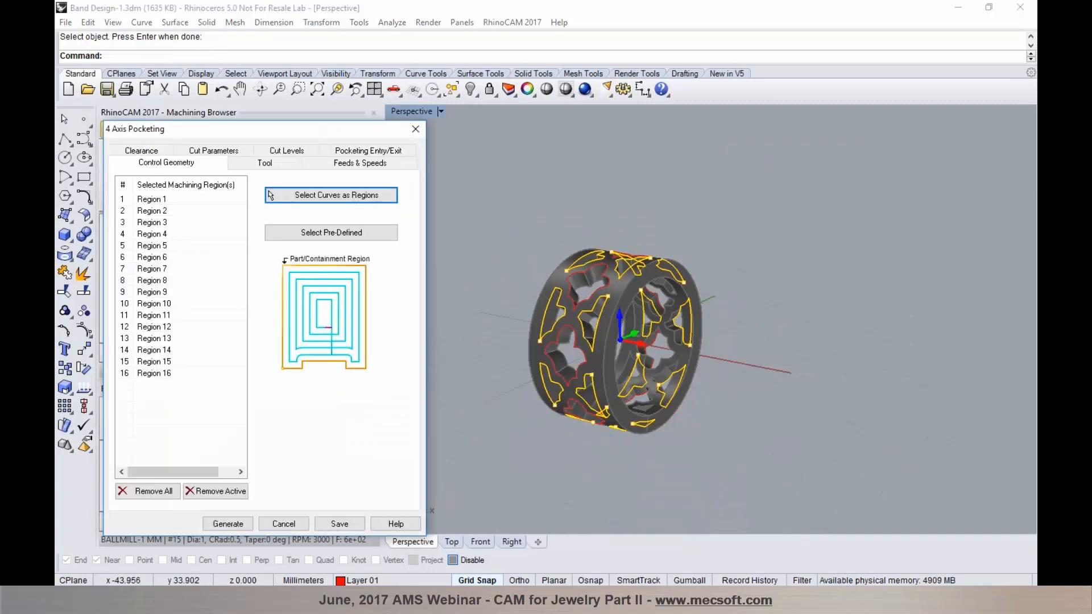
Step: Assign the Taper 0.2 x 5 Deg tool, review the cut parameters, and generate the second pocketing operation's toolpaths
{"action": "left_click", "coordinate": [265, 165]}
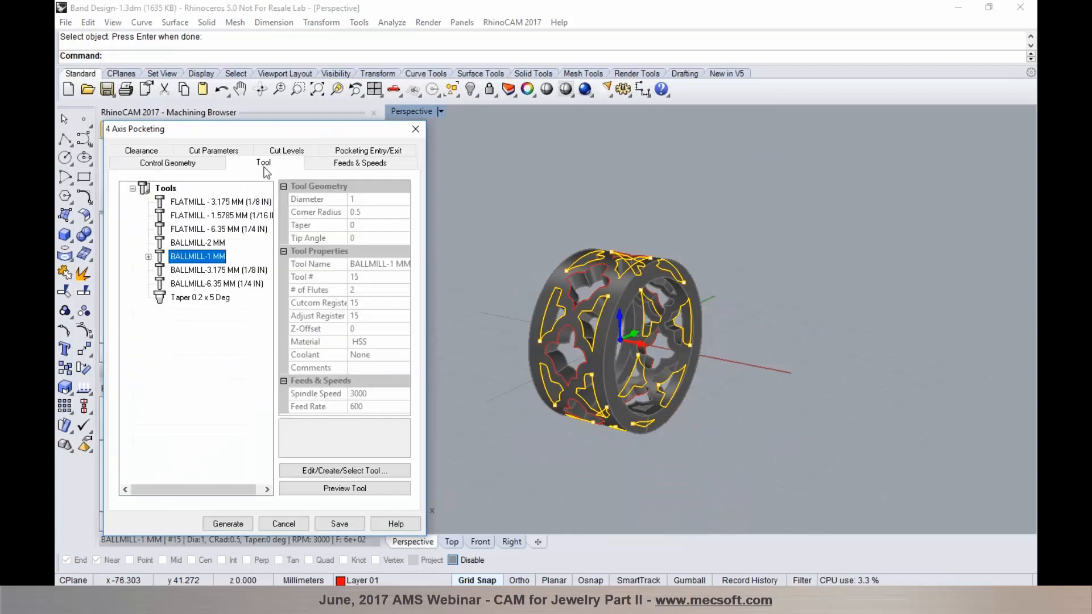
{"action": "left_click", "coordinate": [199, 298]}
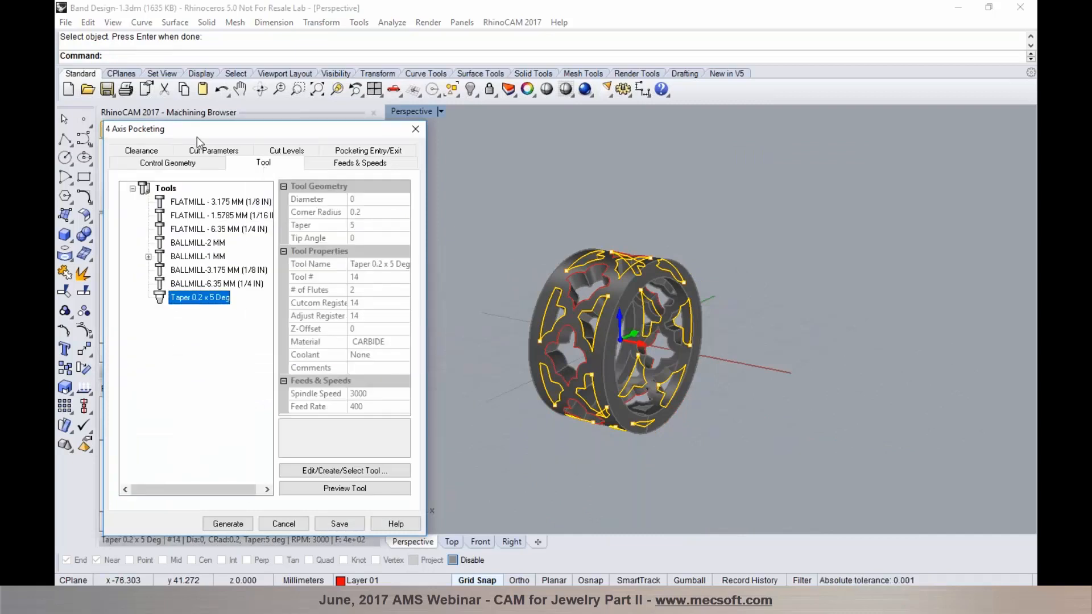
{"action": "left_click", "coordinate": [210, 150]}
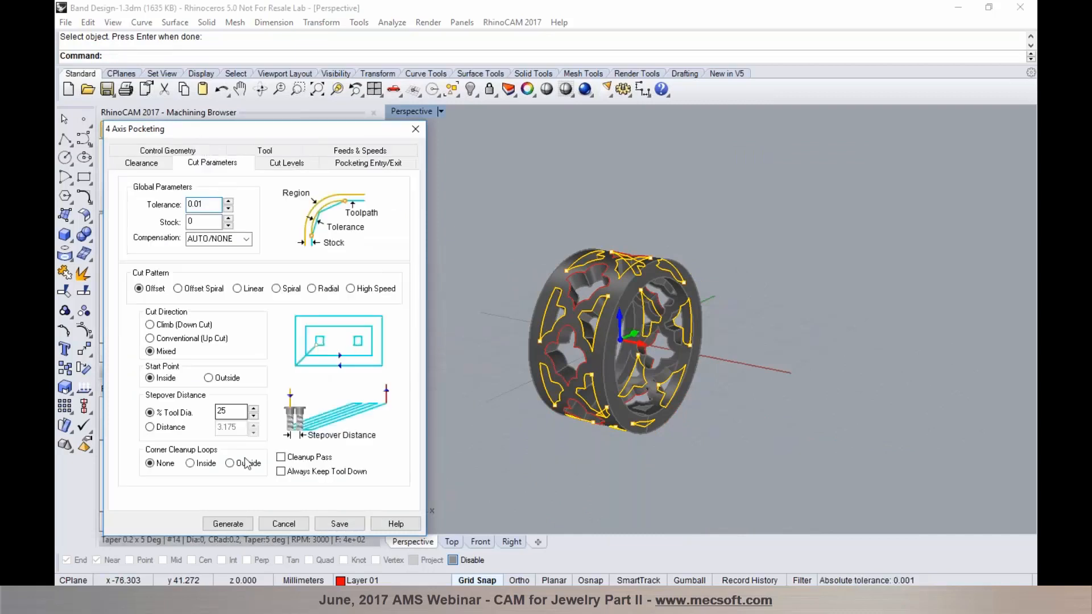
{"action": "left_click", "coordinate": [227, 524]}
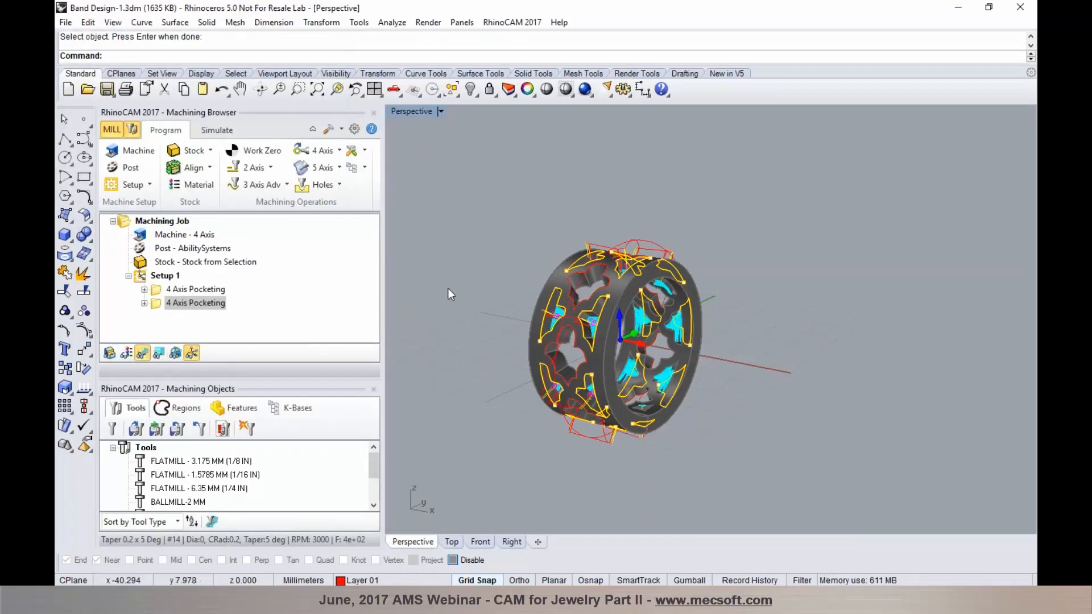
{"action": "scroll", "coordinate": [527, 306], "scroll_direction": "up", "scroll_amount": 3}
{"action": "right_click_drag", "start_coordinate": [528, 305], "coordinate": [588, 330]}
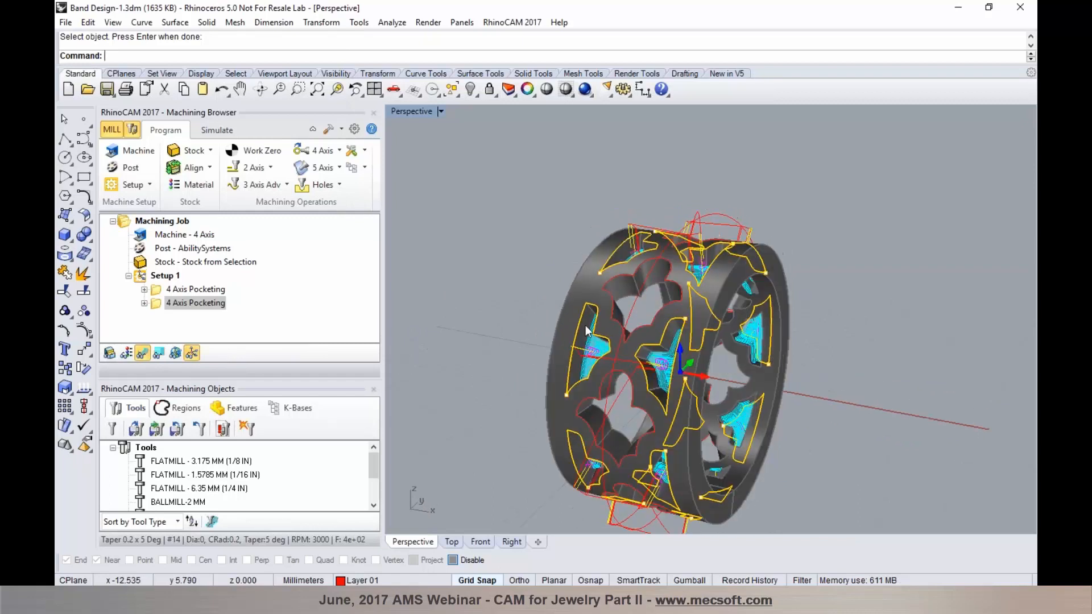
{"action": "left_click", "coordinate": [538, 320]}
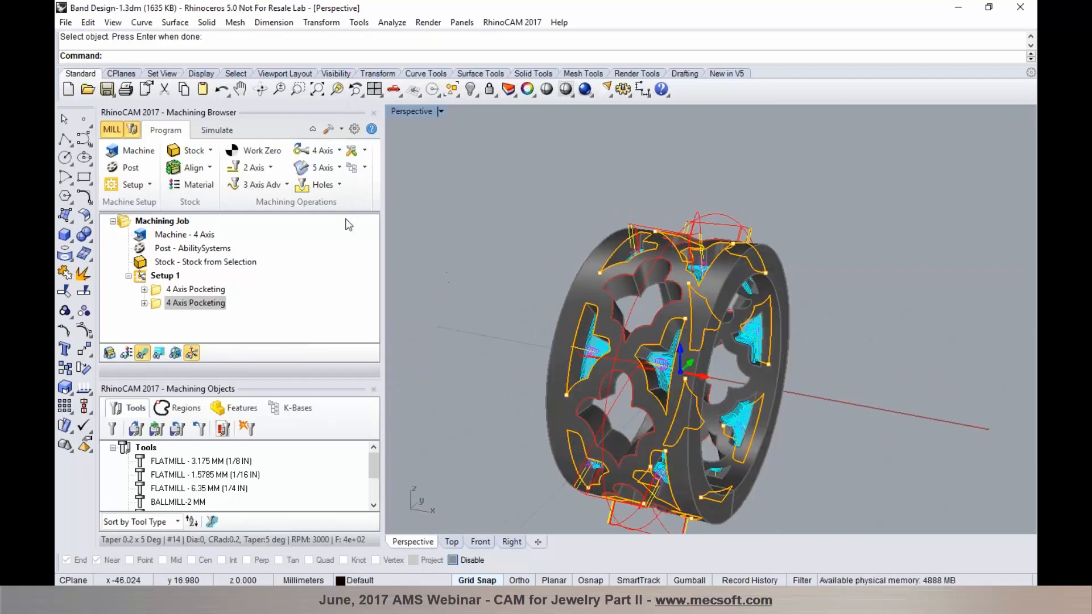
Step: Simulate the second 4 Axis Pocketing operation on the ring, viewing the tapered tool up close and hiding the tool holder
{"action": "left_click", "coordinate": [220, 133]}
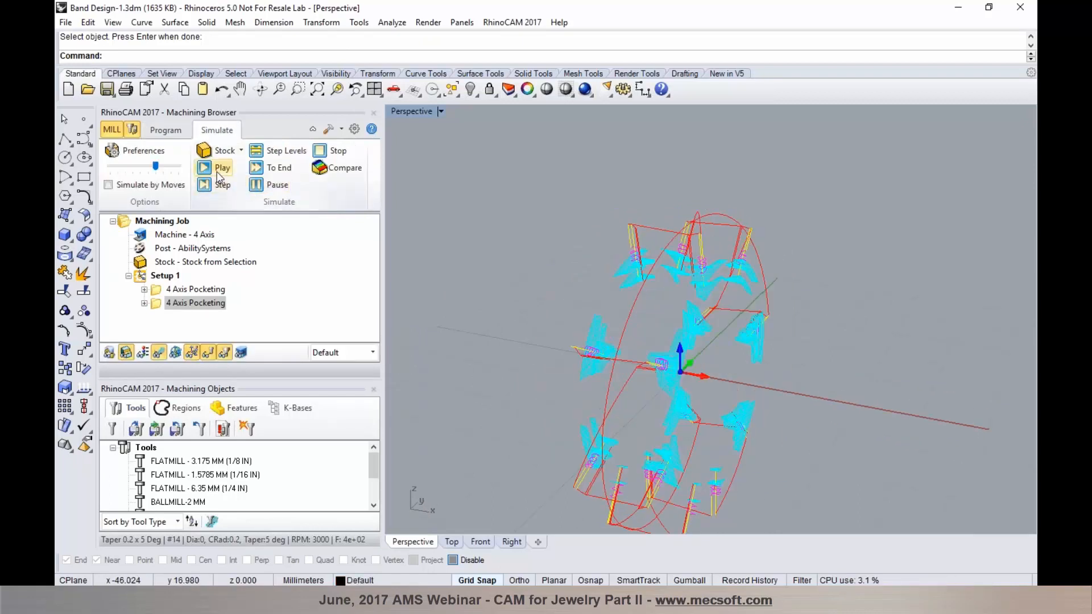
{"action": "left_click", "coordinate": [218, 171]}
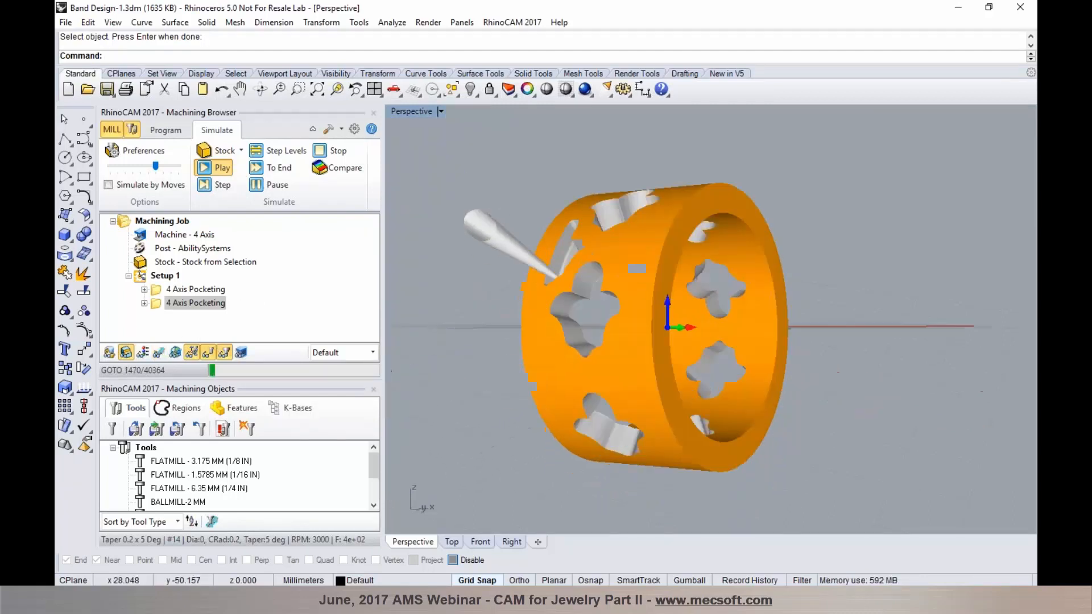
{"action": "scroll", "coordinate": [633, 397], "scroll_direction": "down", "scroll_amount": 5}
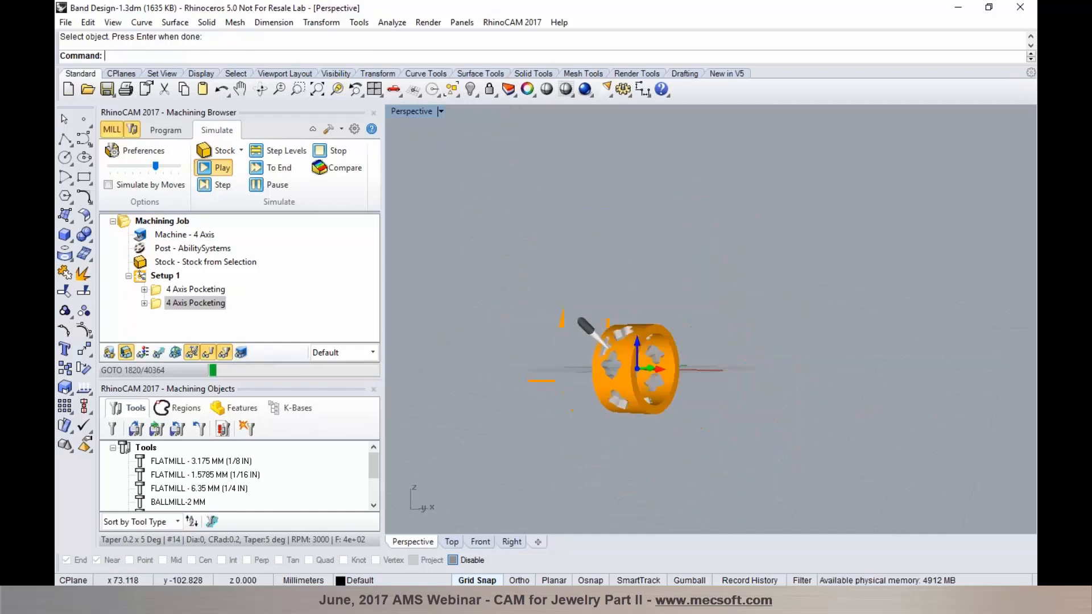
{"action": "right_click_drag", "start_coordinate": [633, 396], "coordinate": [573, 410]}
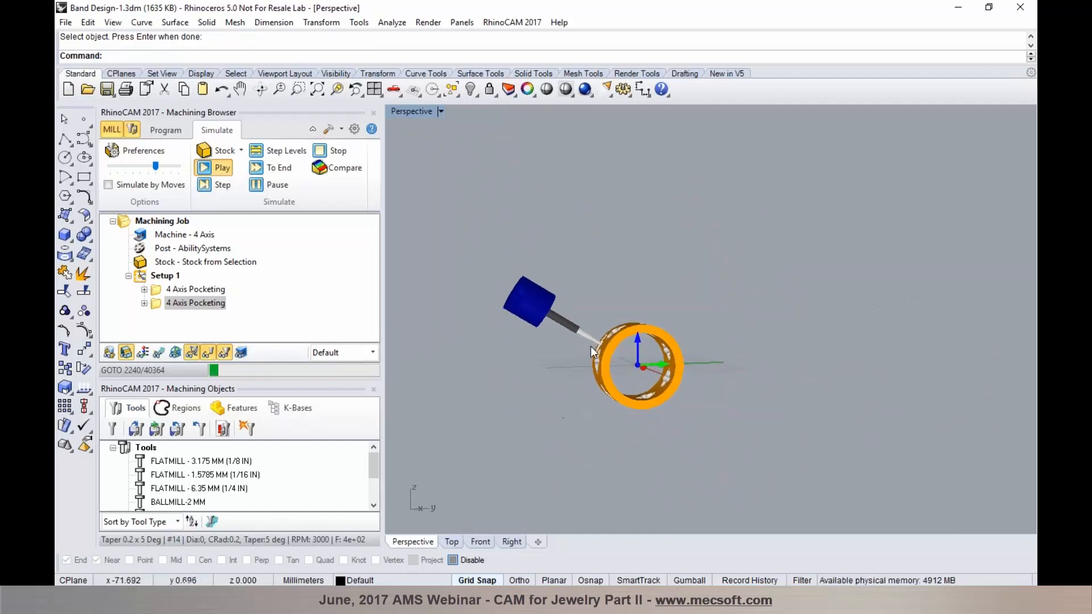
{"action": "scroll", "coordinate": [590, 347], "scroll_direction": "up", "scroll_amount": 4}
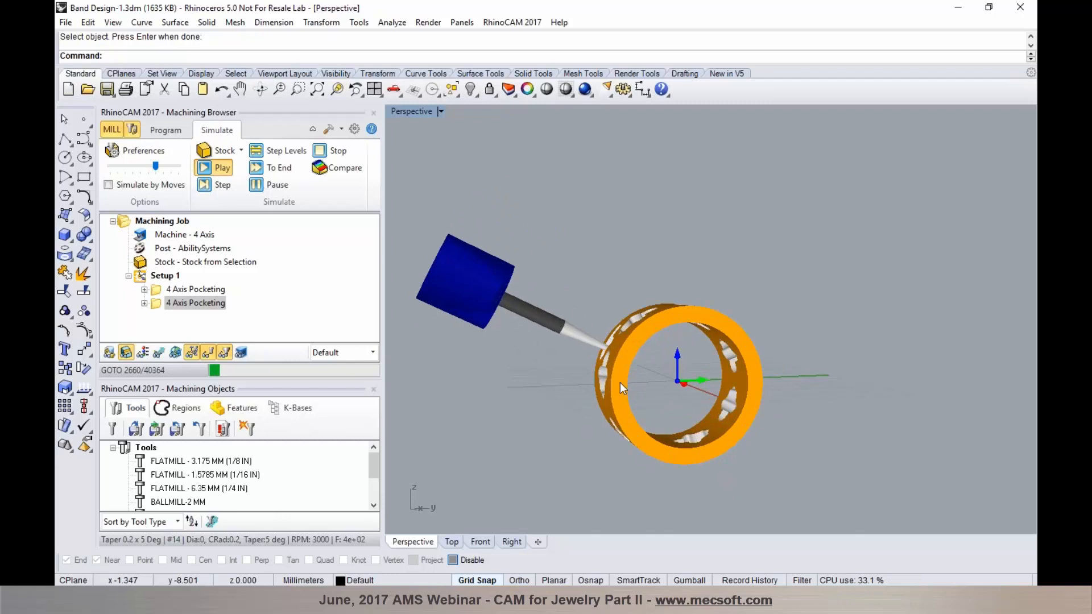
{"action": "mouse_move", "coordinate": [620, 382]}
{"action": "right_mouse_down"}
{"action": "mouse_move", "coordinate": [629, 387]}
{"action": "mouse_move", "coordinate": [604, 380]}
{"action": "right_mouse_up"}
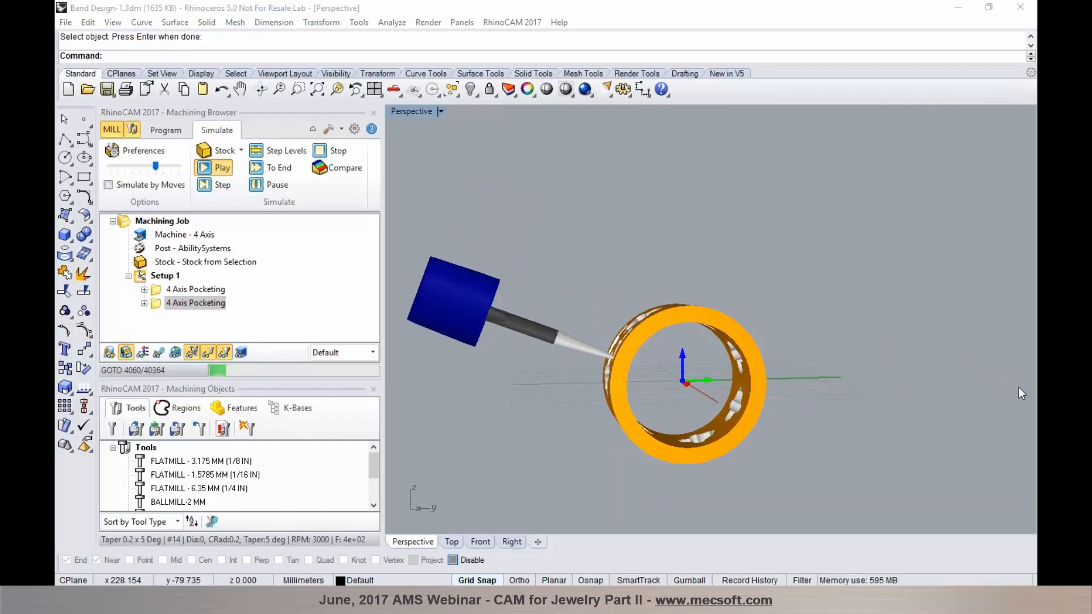
{"action": "left_click", "coordinate": [223, 354]}
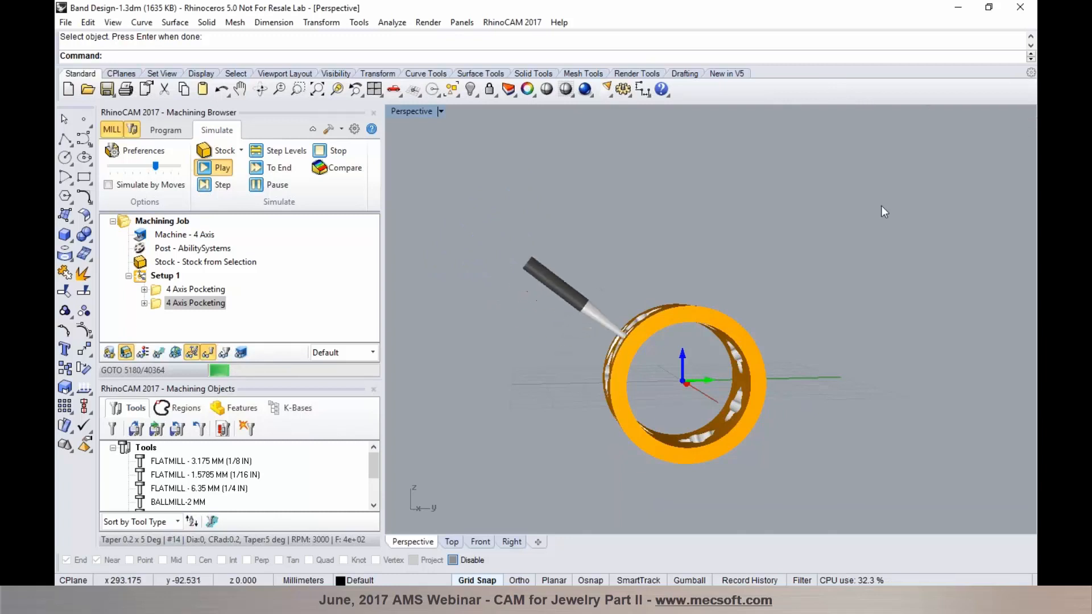
Step: Pause the second pocketing simulation, inspect the cut openings around the ring, and stop the simulation
{"action": "right_click_drag", "start_coordinate": [698, 316], "coordinate": [691, 376]}
{"action": "scroll", "coordinate": [628, 355], "scroll_direction": "up", "scroll_amount": 3}
{"action": "scroll", "coordinate": [674, 338], "scroll_direction": "down", "scroll_amount": 1}
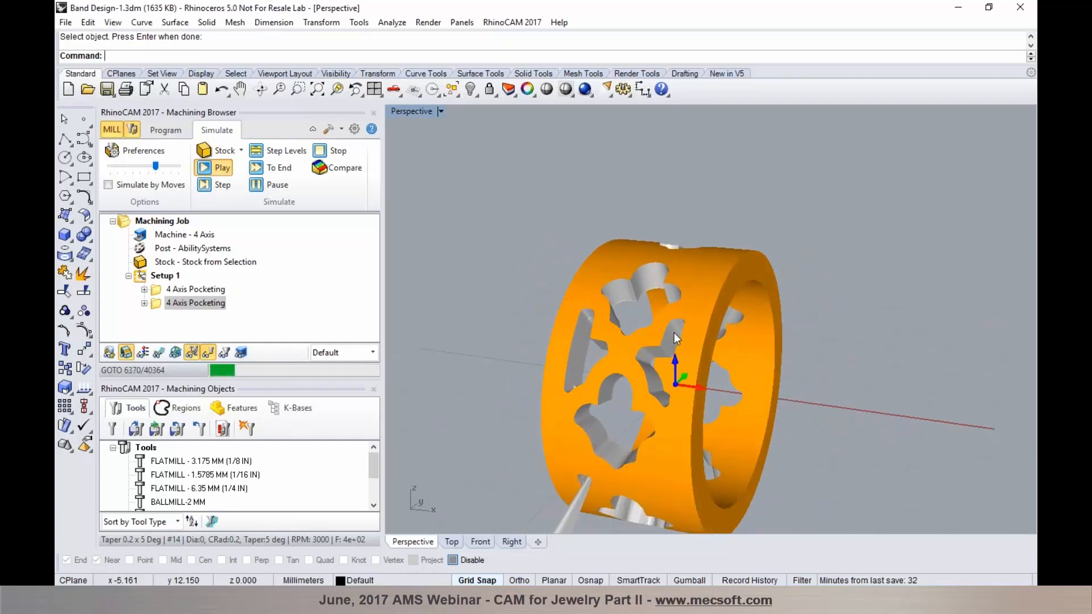
{"action": "left_click", "coordinate": [257, 184]}
{"action": "right_click_drag", "start_coordinate": [509, 305], "coordinate": [603, 358]}
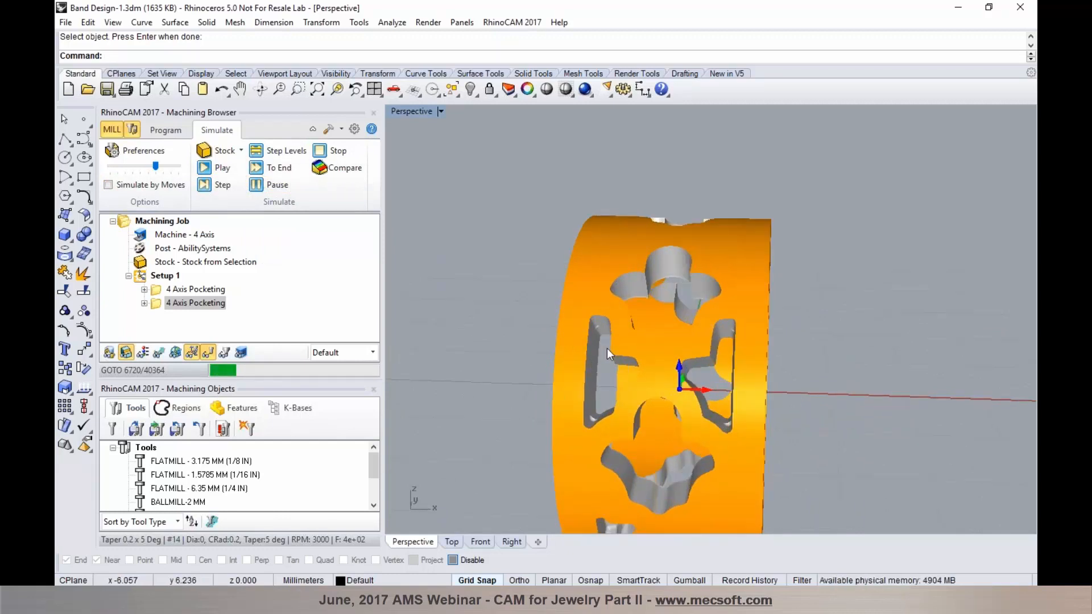
{"action": "right_click_drag", "start_coordinate": [606, 348], "coordinate": [672, 309]}
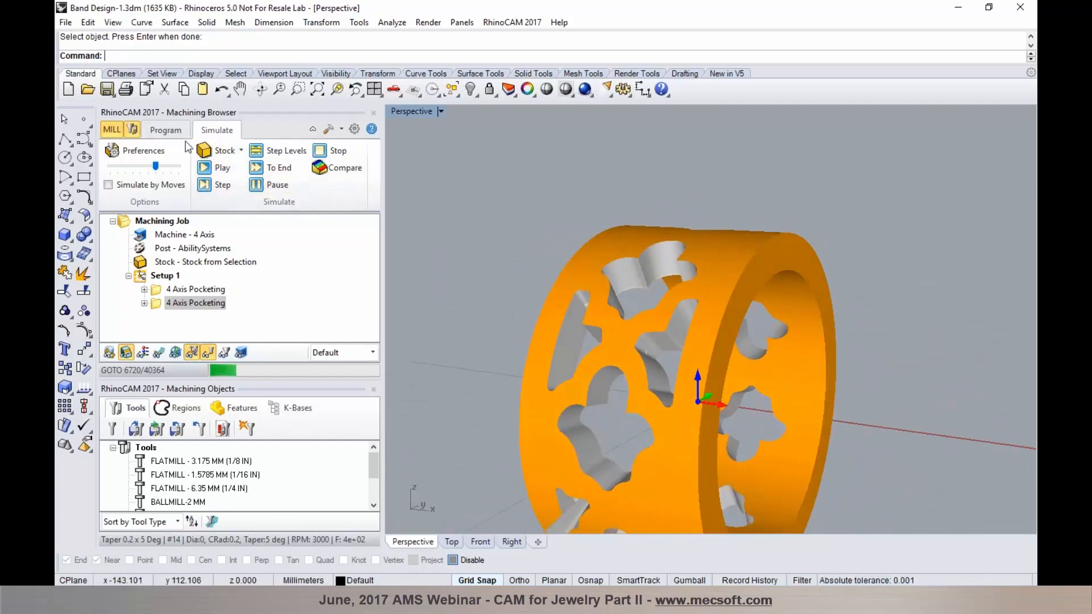
{"action": "left_click", "coordinate": [320, 151]}
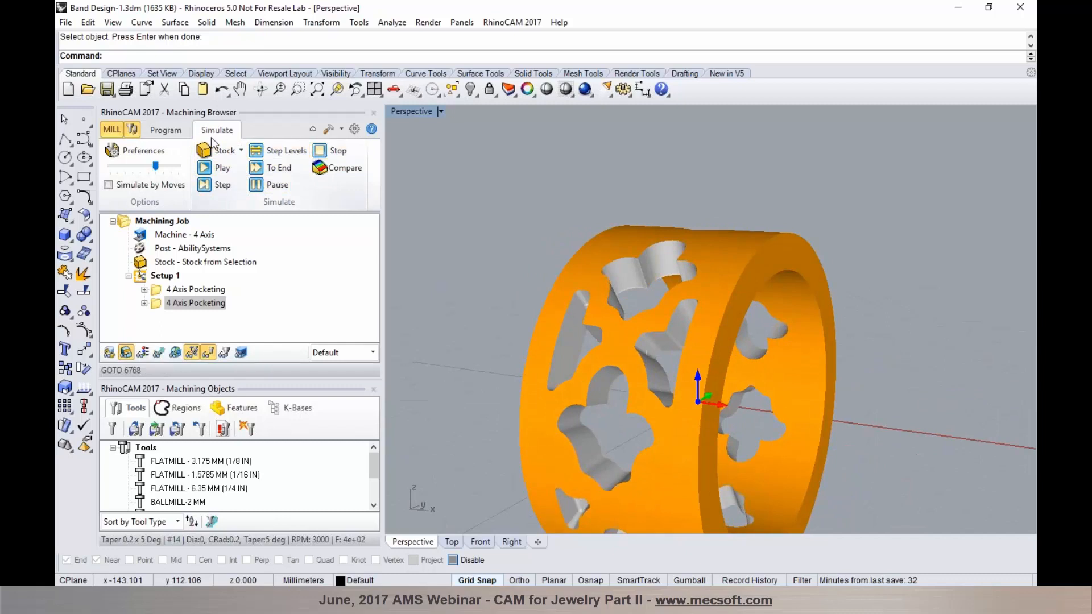
Step: Begin post-processing Setup 1 and choose Fanuc0m as the current post-processor
{"action": "left_click", "coordinate": [166, 130]}
{"action": "right_click", "coordinate": [160, 278]}
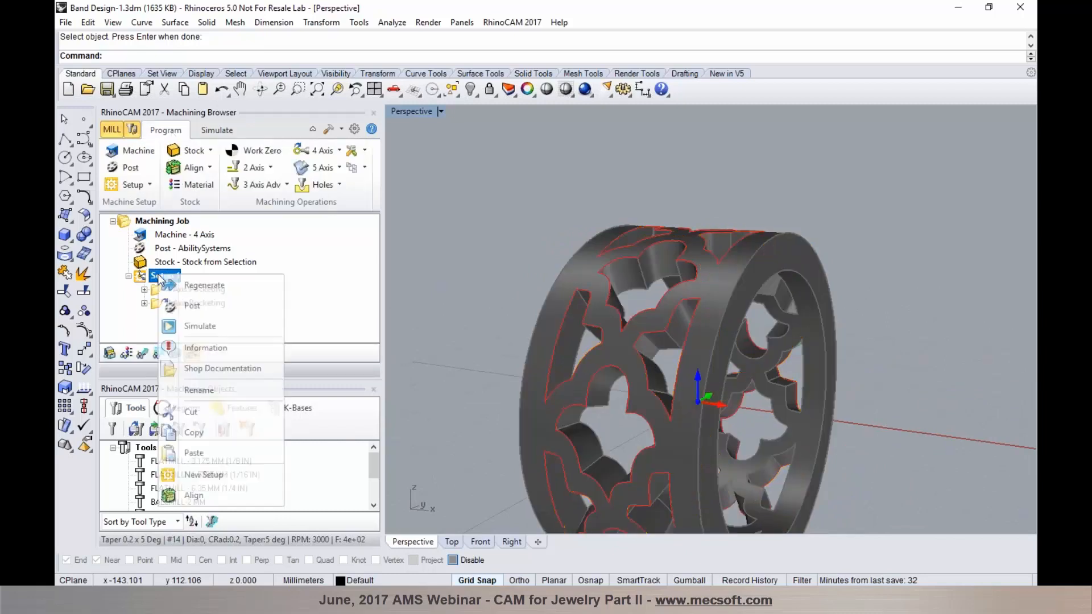
{"action": "left_click", "coordinate": [177, 302]}
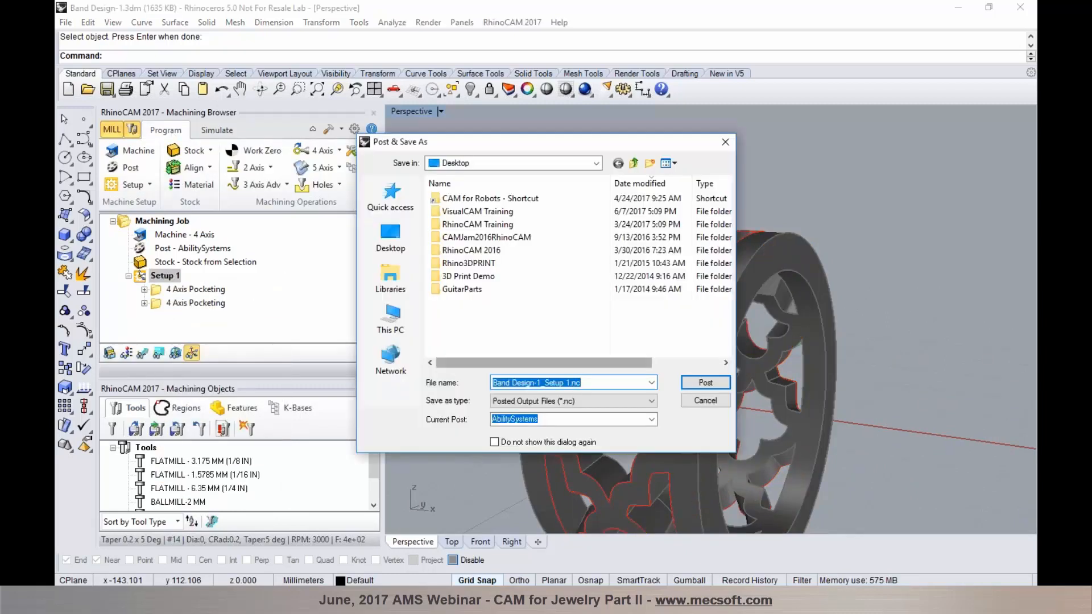
{"action": "left_click", "coordinate": [651, 420]}
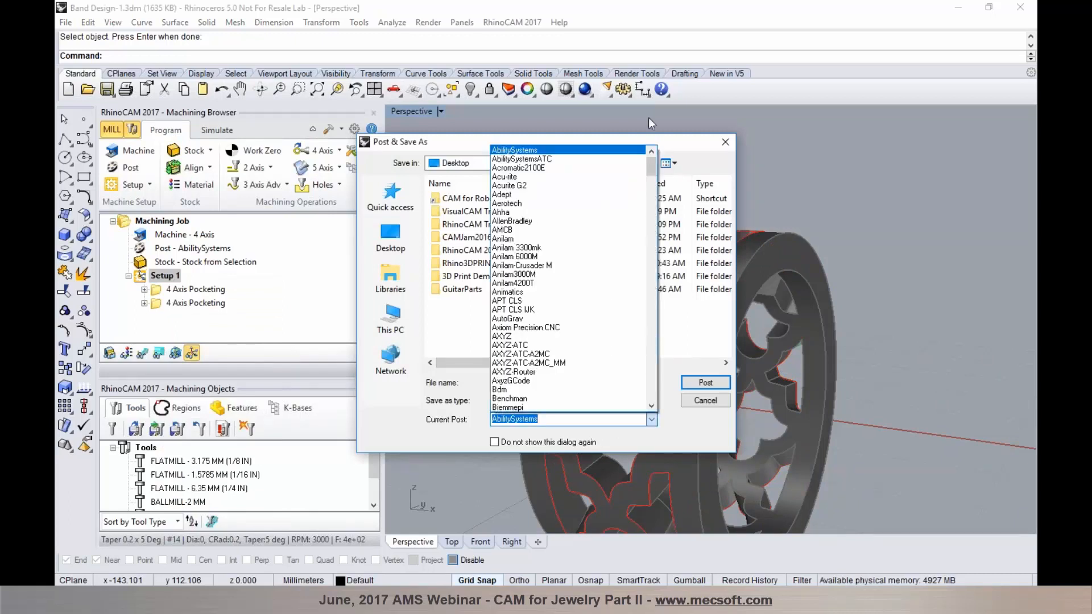
{"action": "left_click_drag", "start_coordinate": [652, 171], "coordinate": [654, 200]}
{"action": "type", "text": "fa"}
{"action": "left_click", "coordinate": [568, 273]}
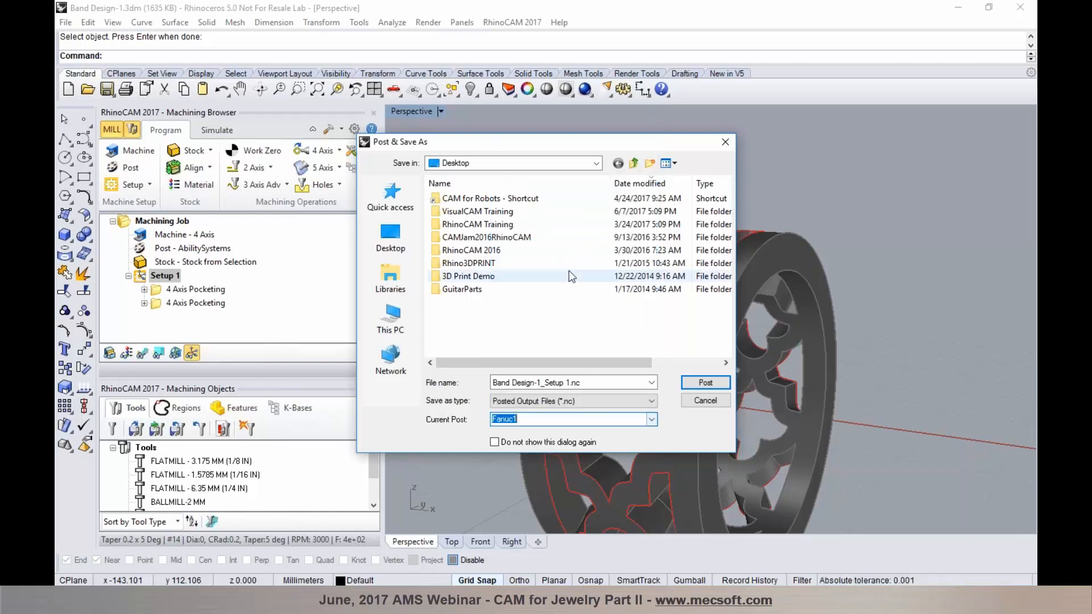
{"action": "left_click", "coordinate": [650, 419]}
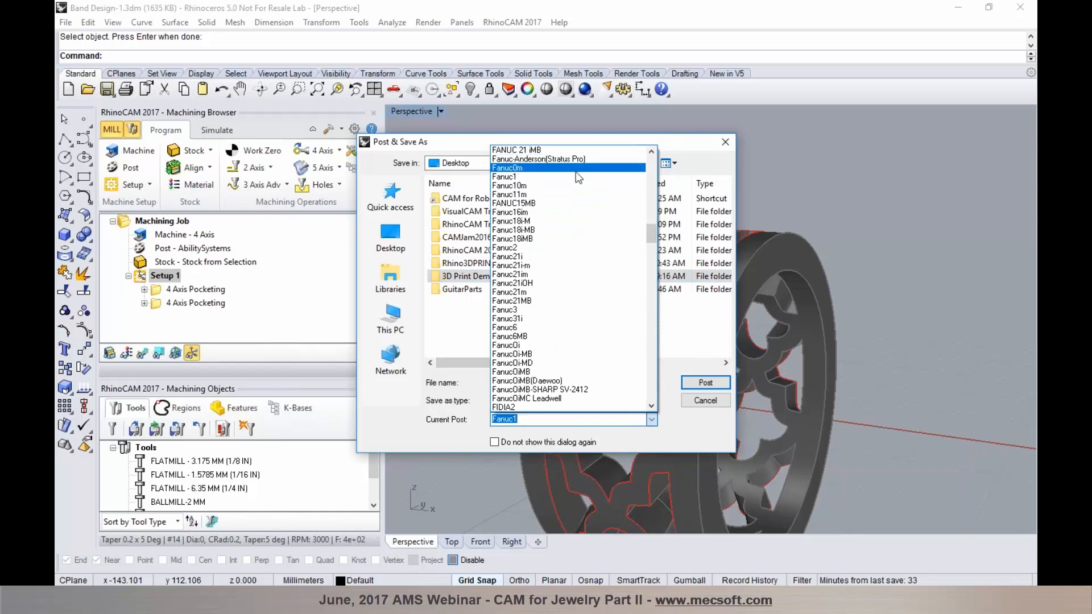
{"action": "left_click", "coordinate": [576, 168]}
Step: Post the toolpaths to the Desktop as Band Design-1_Setup 1.nc
{"action": "left_click", "coordinate": [703, 383]}
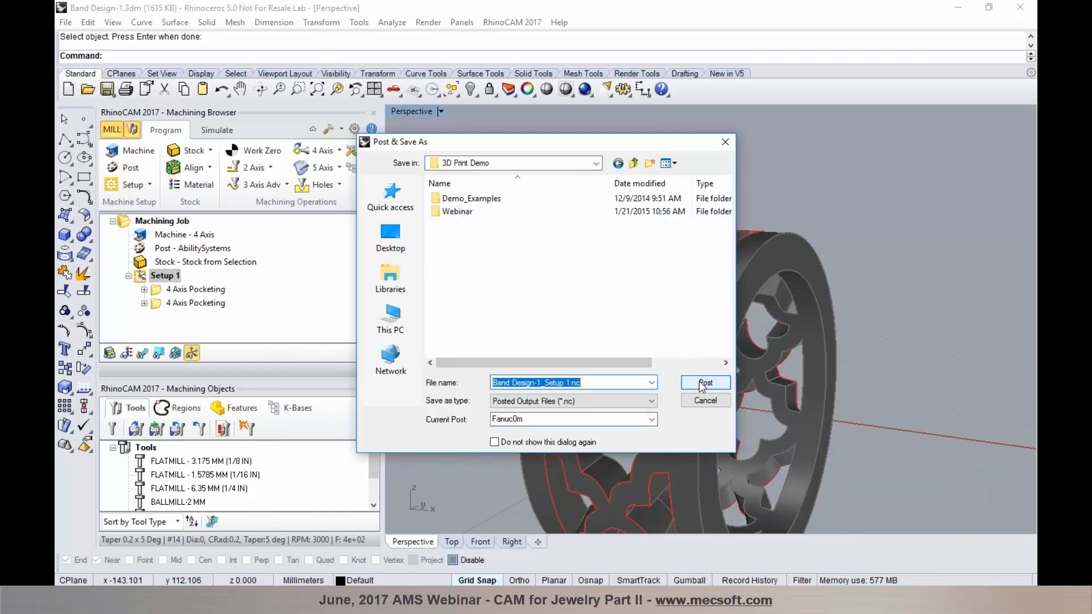
{"action": "left_click", "coordinate": [406, 246]}
{"action": "left_click", "coordinate": [703, 383]}
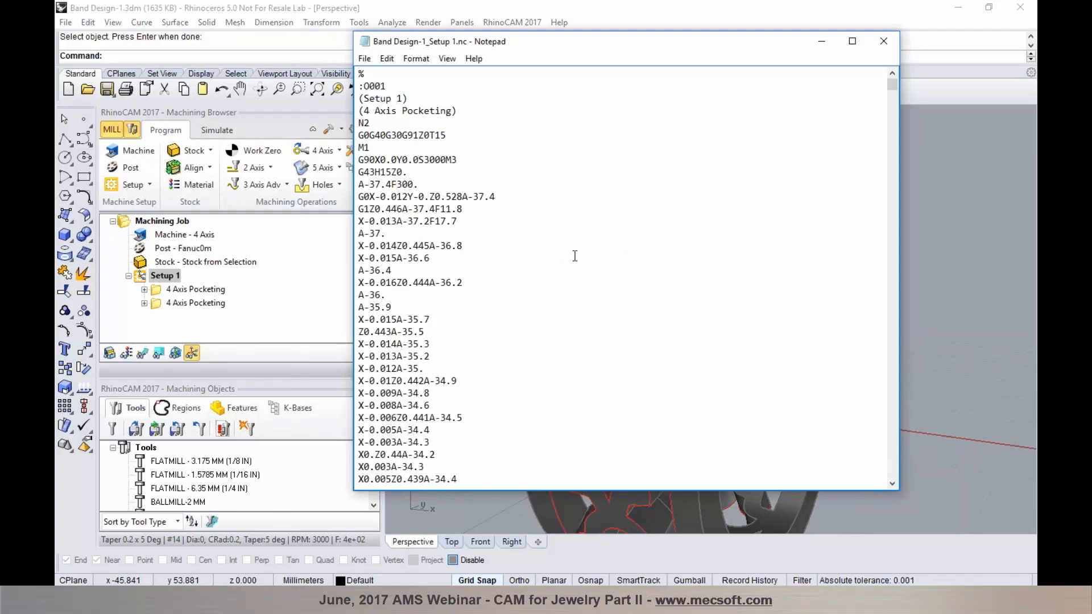
Step: Review the rotary A-axis moves in the posted G-code of Setup 1 and close the file
{"action": "scroll", "coordinate": [536, 244], "scroll_direction": "down", "scroll_amount": 3}
{"action": "left_click_drag", "start_coordinate": [430, 171], "coordinate": [463, 171]}
{"action": "left_click", "coordinate": [464, 185]}
{"action": "scroll", "coordinate": [436, 210], "scroll_direction": "down", "scroll_amount": 3}
{"action": "scroll", "coordinate": [436, 210], "scroll_direction": "down", "scroll_amount": 5}
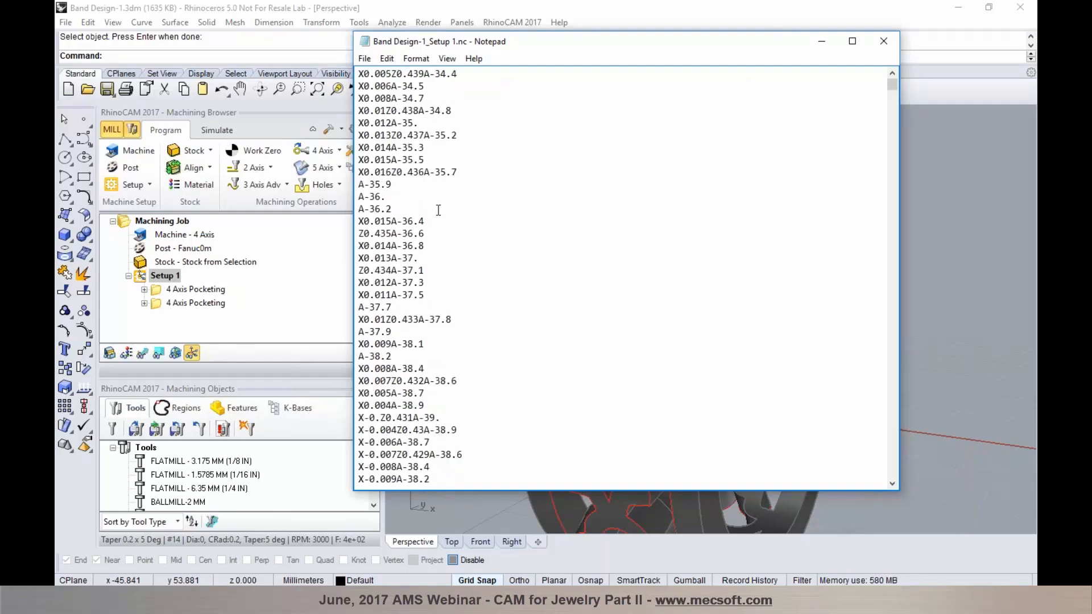
{"action": "mouse_move", "coordinate": [889, 85]}
{"action": "left_mouse_down"}
{"action": "mouse_move", "coordinate": [888, 97]}
{"action": "mouse_move", "coordinate": [890, 69]}
{"action": "left_mouse_up"}
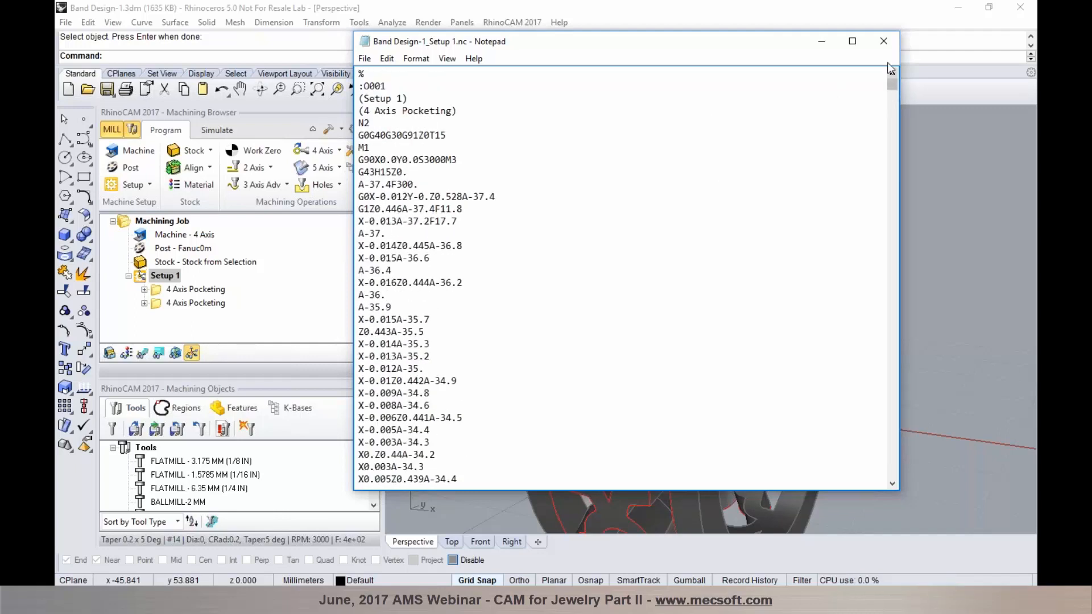
{"action": "left_click", "coordinate": [883, 40]}
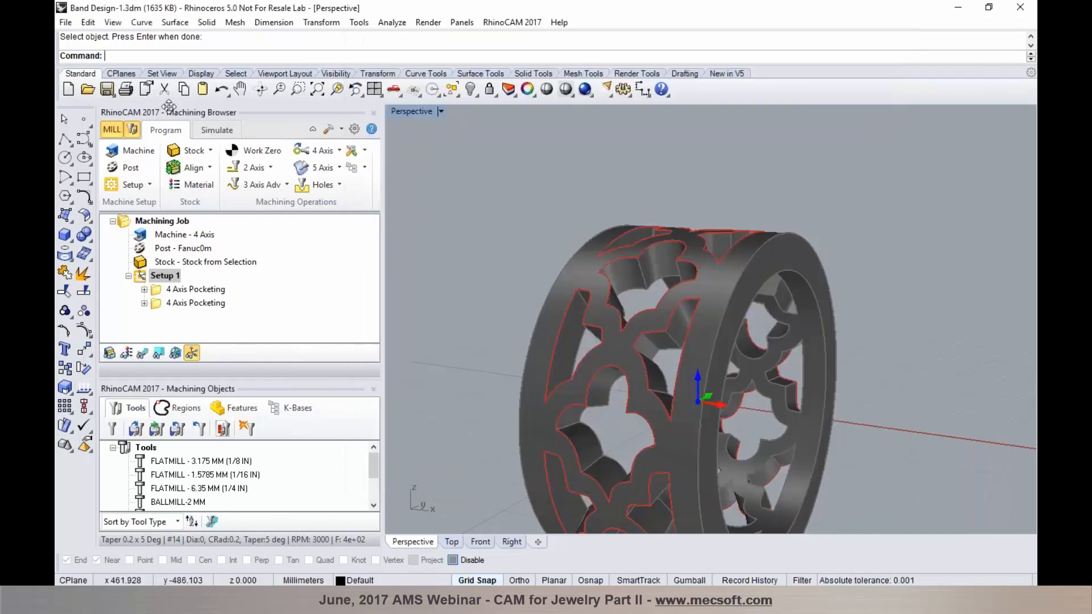
Step: Save the finished band model as an incremental version
{"action": "left_click", "coordinate": [66, 22]}
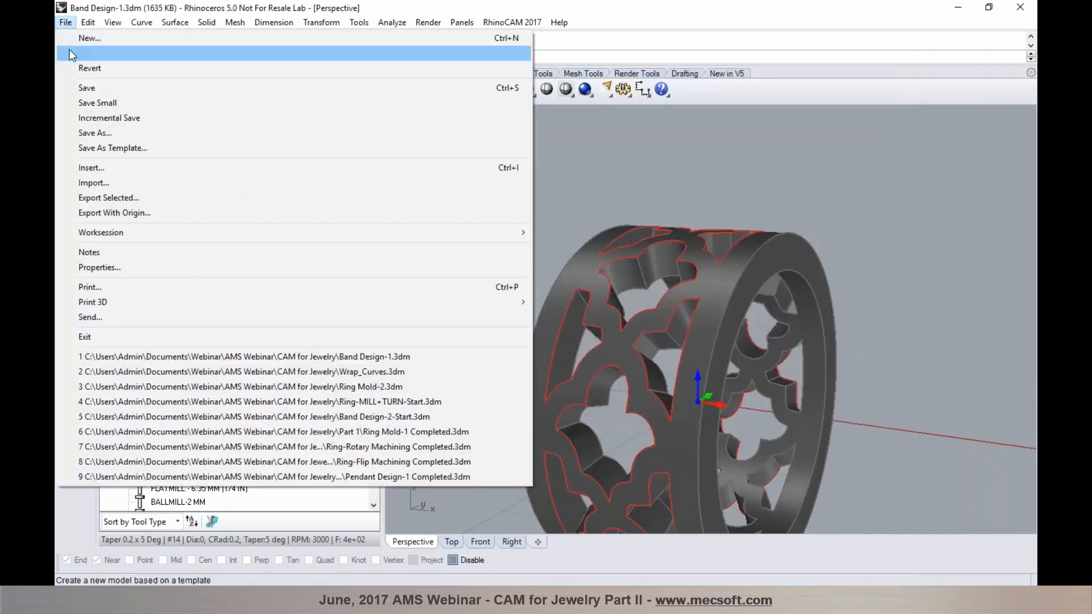
{"action": "left_click", "coordinate": [77, 118]}
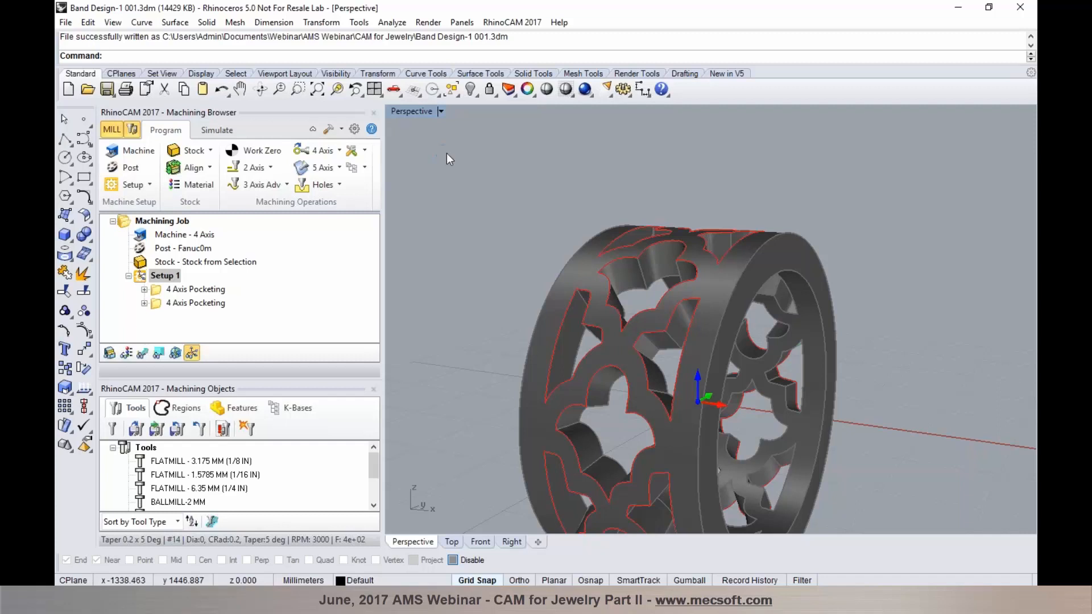
{"action": "scroll", "coordinate": [589, 182], "scroll_direction": "down", "scroll_amount": 2}
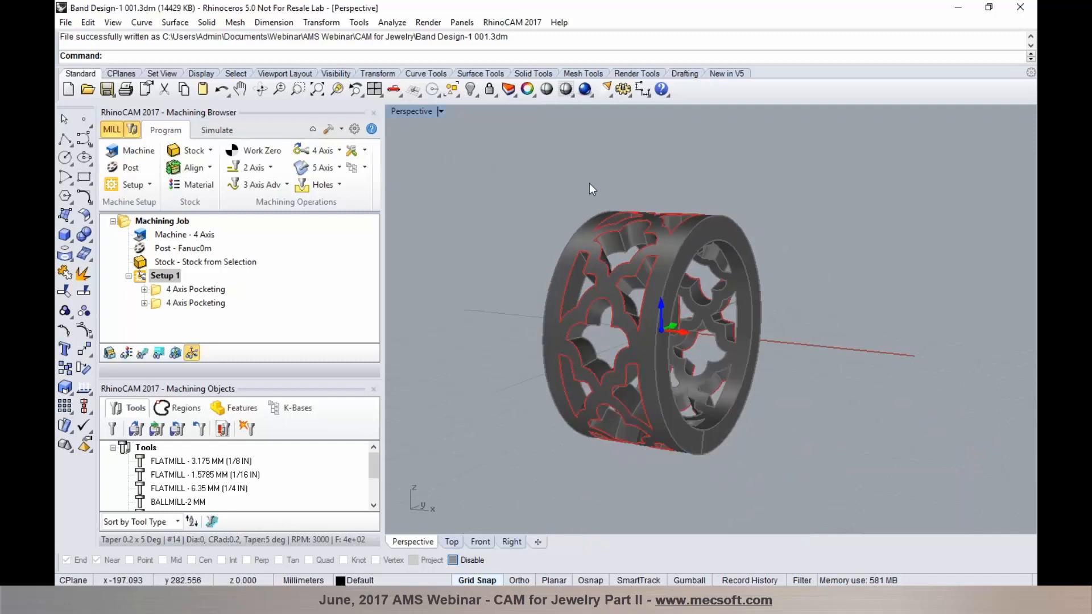
Step: Open the Band Design-2-Start.3dm model and view the ring in perspective
{"action": "left_click", "coordinate": [87, 89]}
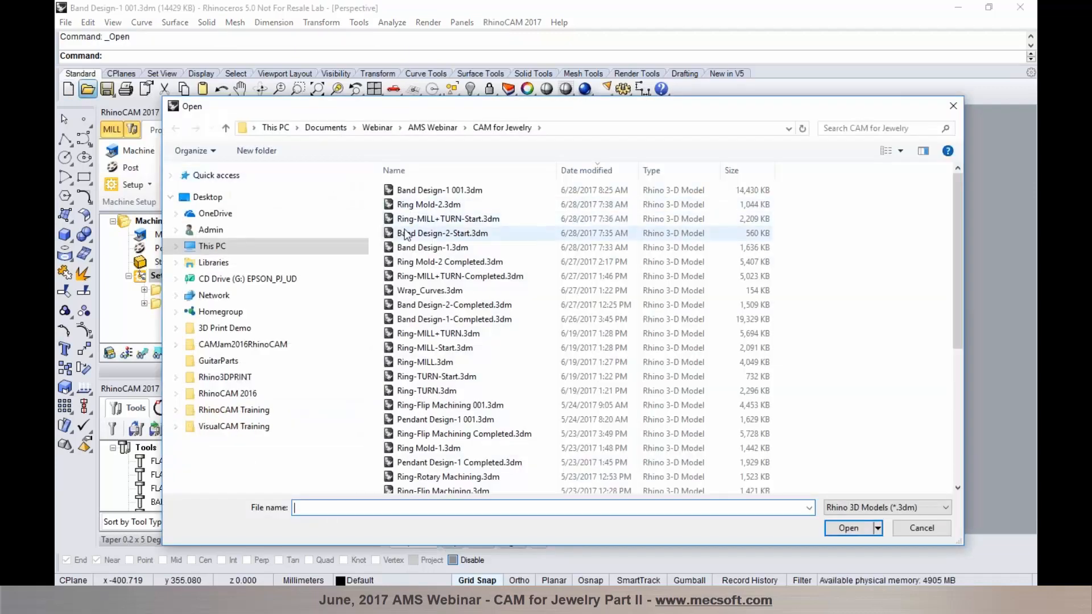
{"action": "left_click", "coordinate": [406, 234]}
{"action": "left_click", "coordinate": [847, 528]}
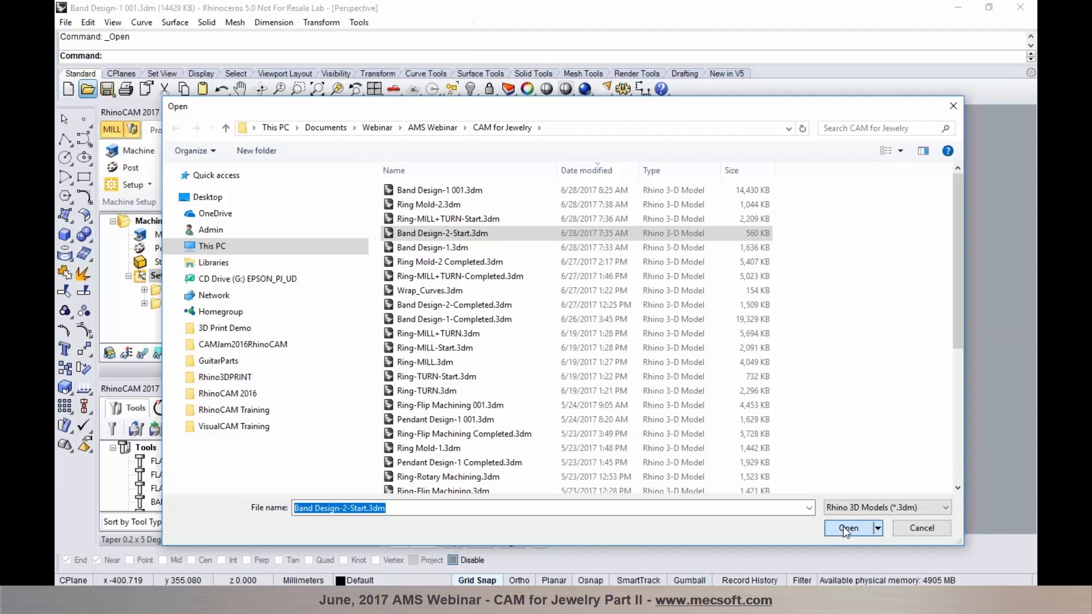
{"action": "mouse_move", "coordinate": [661, 180]}
{"action": "right_mouse_down"}
{"action": "mouse_move", "coordinate": [748, 216]}
{"action": "mouse_move", "coordinate": [654, 181]}
{"action": "mouse_move", "coordinate": [592, 176]}
{"action": "mouse_move", "coordinate": [634, 202]}
{"action": "mouse_move", "coordinate": [646, 186]}
{"action": "right_mouse_up"}
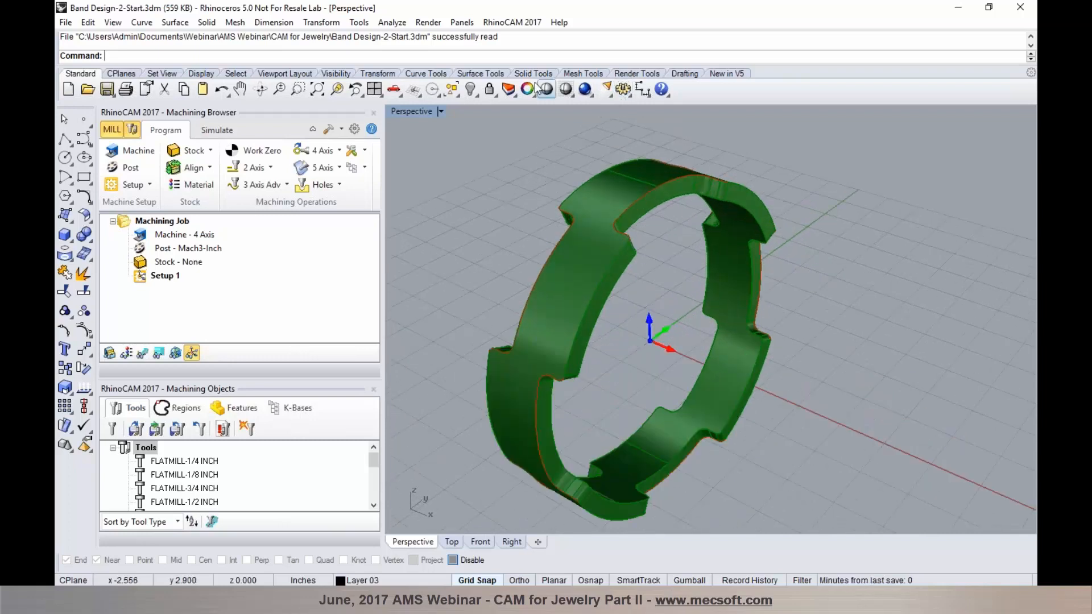
Step: Turn on the Stock Blank layer and close the layer list
{"action": "left_click", "coordinate": [509, 89]}
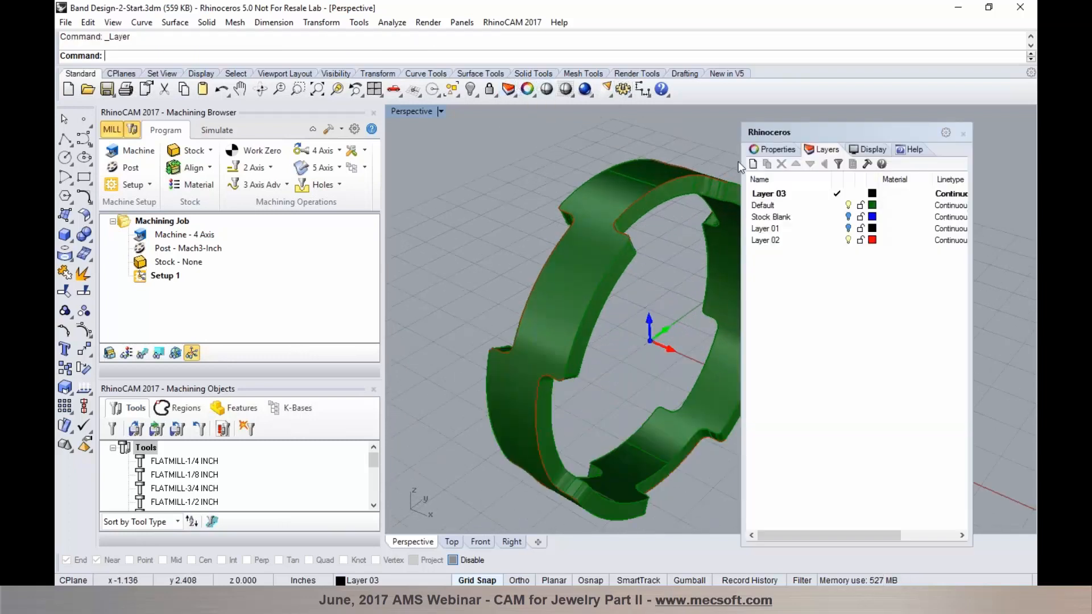
{"action": "left_click", "coordinate": [848, 217]}
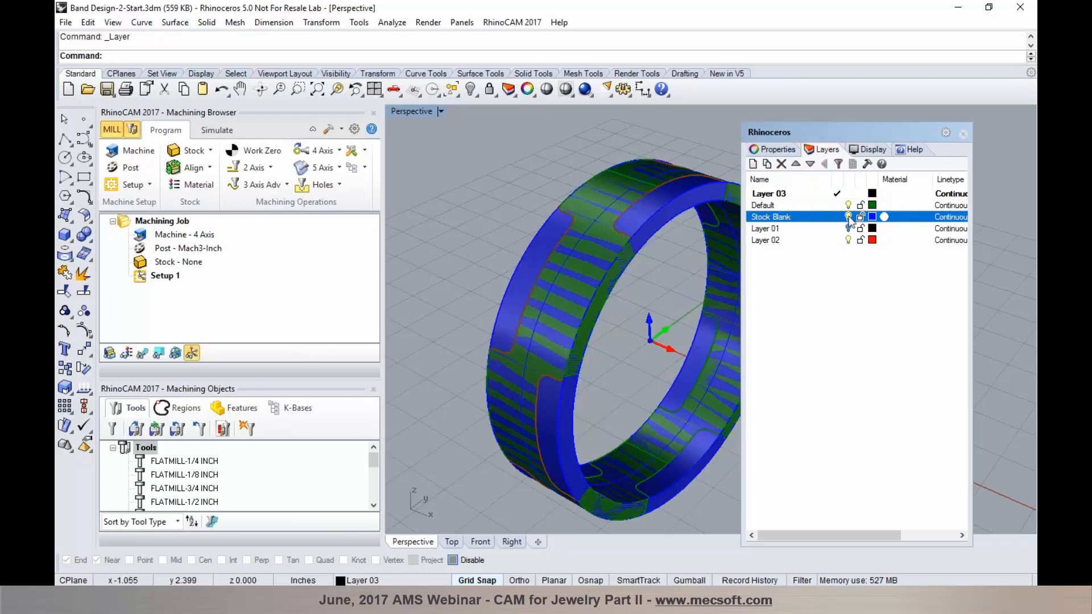
{"action": "left_click", "coordinate": [963, 134]}
Step: Create the stock from the selected ring blank and preview it in the simulation view
{"action": "left_click", "coordinate": [675, 210]}
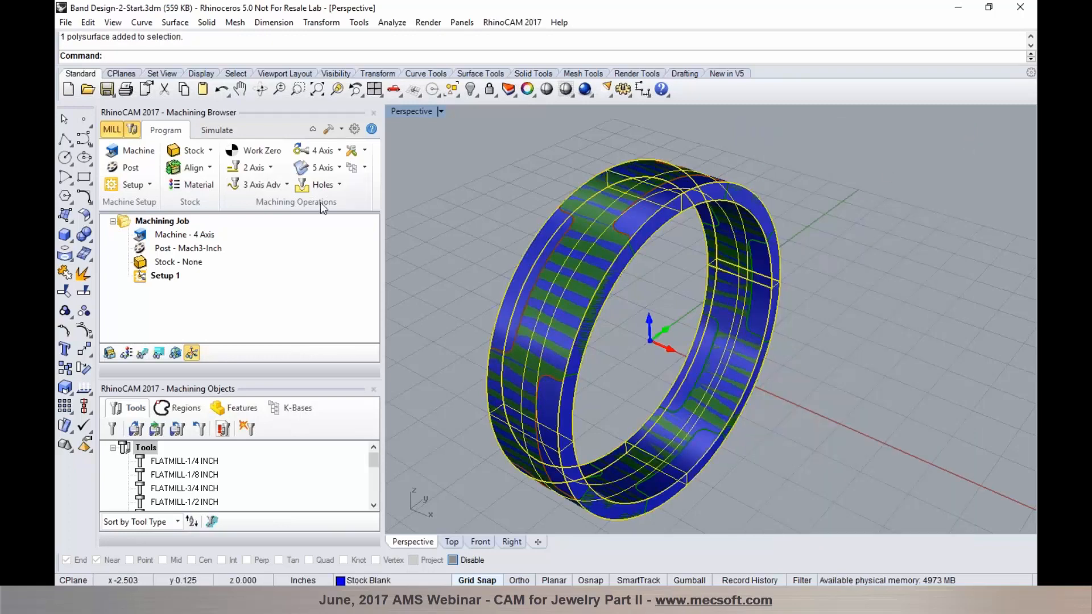
{"action": "left_click", "coordinate": [210, 150]}
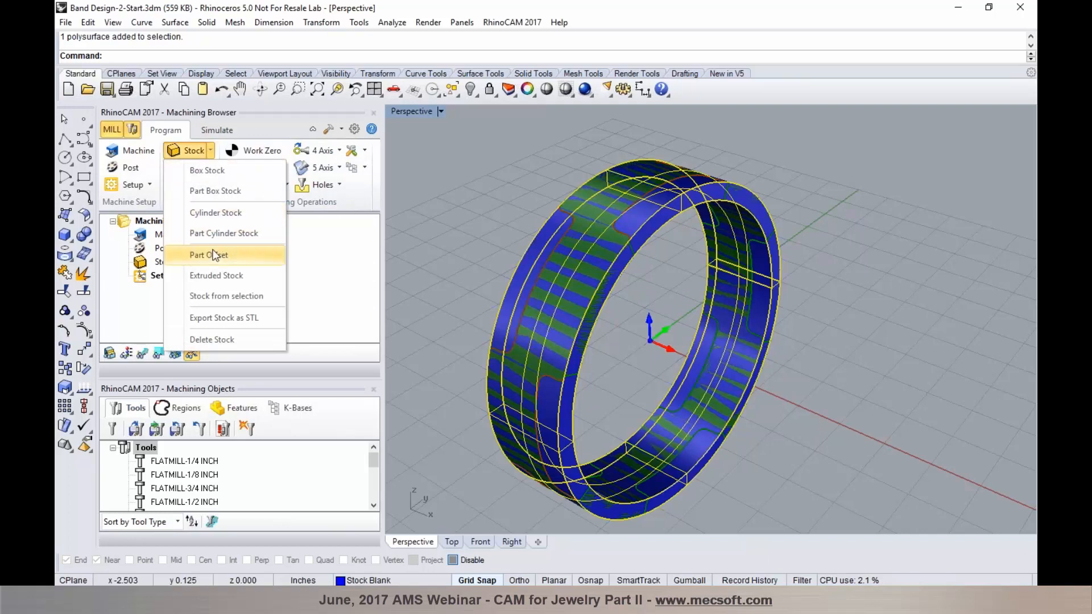
{"action": "left_click", "coordinate": [227, 297]}
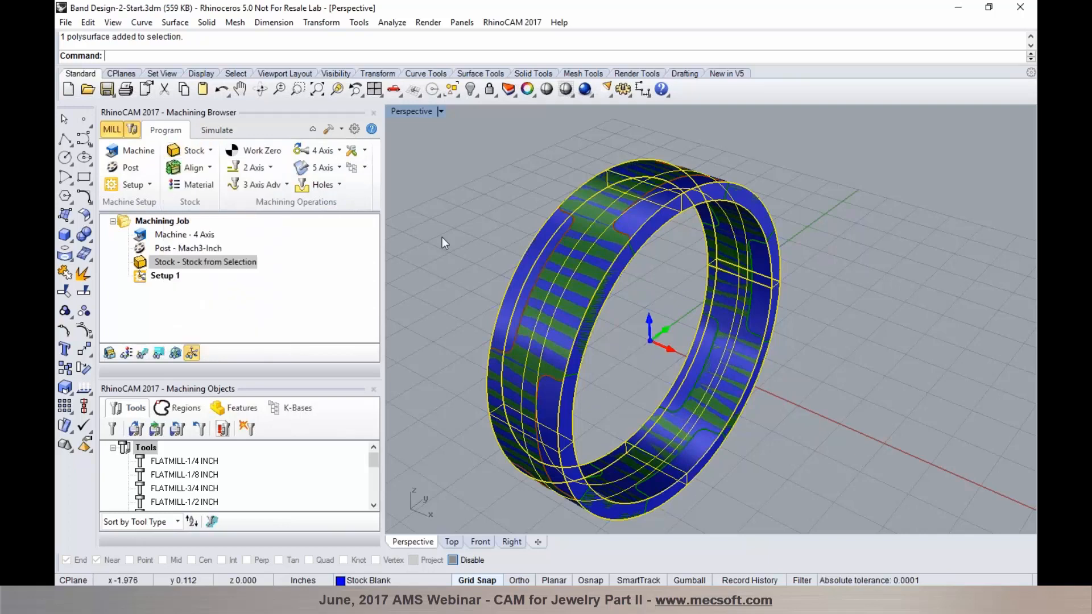
{"action": "left_click", "coordinate": [231, 134]}
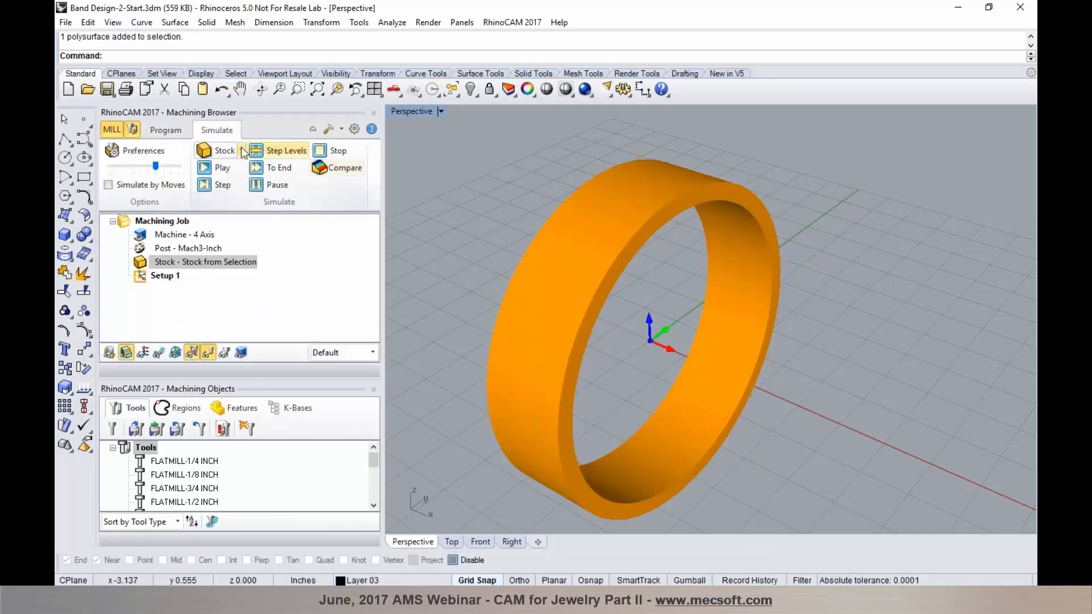
{"action": "left_click", "coordinate": [176, 132]}
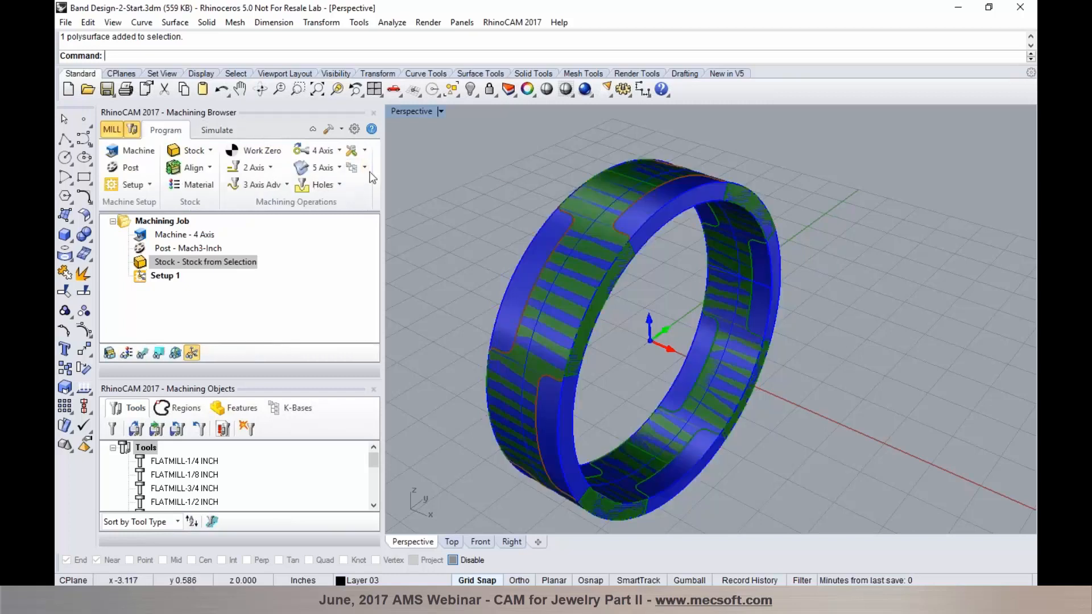
Step: Replace the stock with an X-axis cylinder matching the model's bounding cylinder, radius 1 and length 0.5, and preview it
{"action": "left_click", "coordinate": [210, 150]}
{"action": "left_click", "coordinate": [217, 213]}
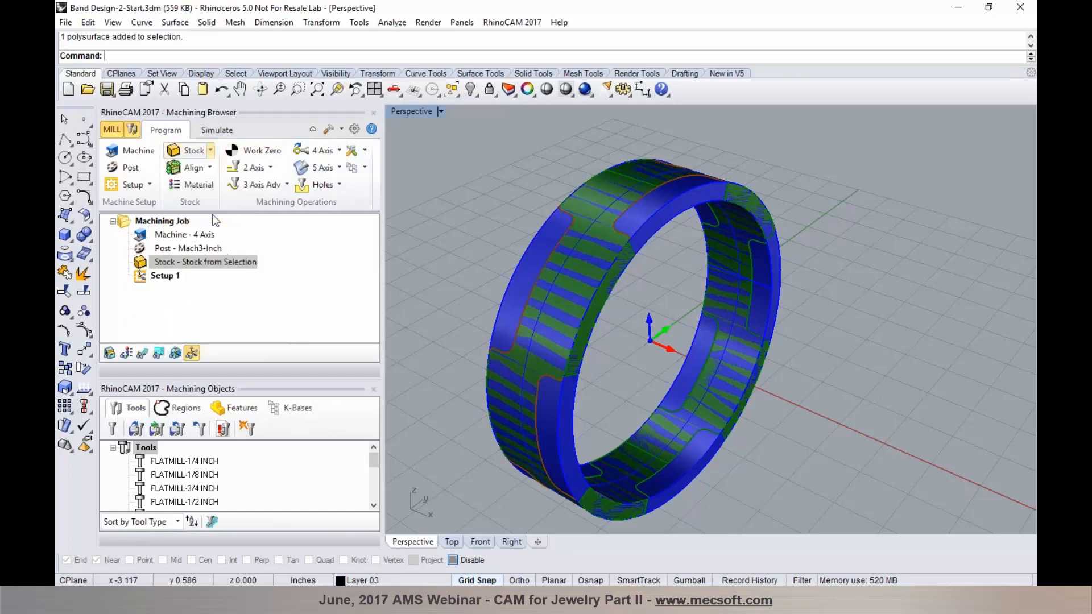
{"action": "left_click", "coordinate": [224, 412]}
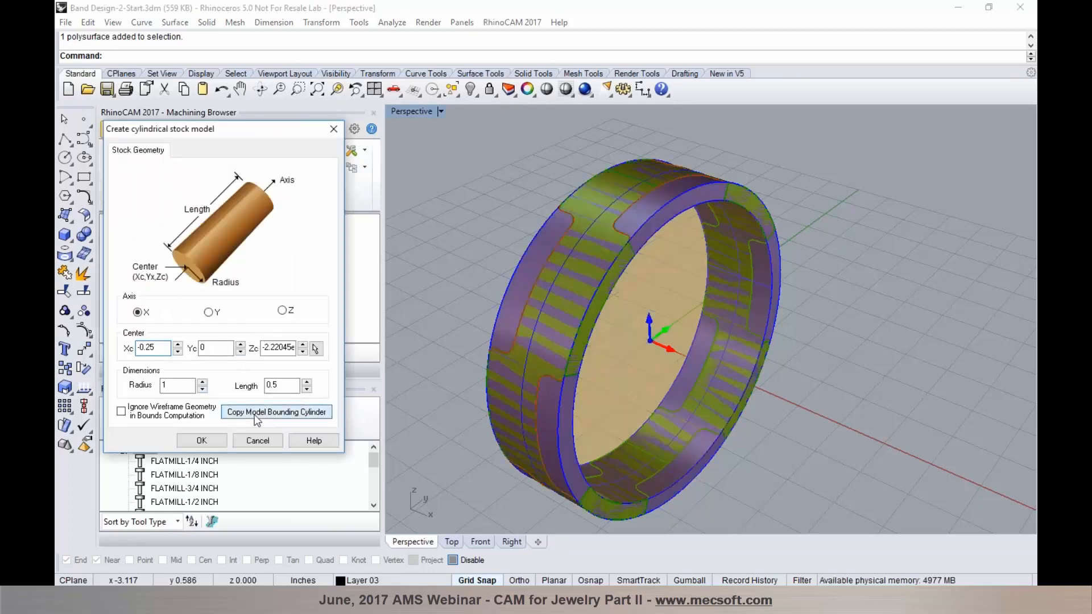
{"action": "left_click", "coordinate": [202, 441]}
{"action": "left_click", "coordinate": [213, 132]}
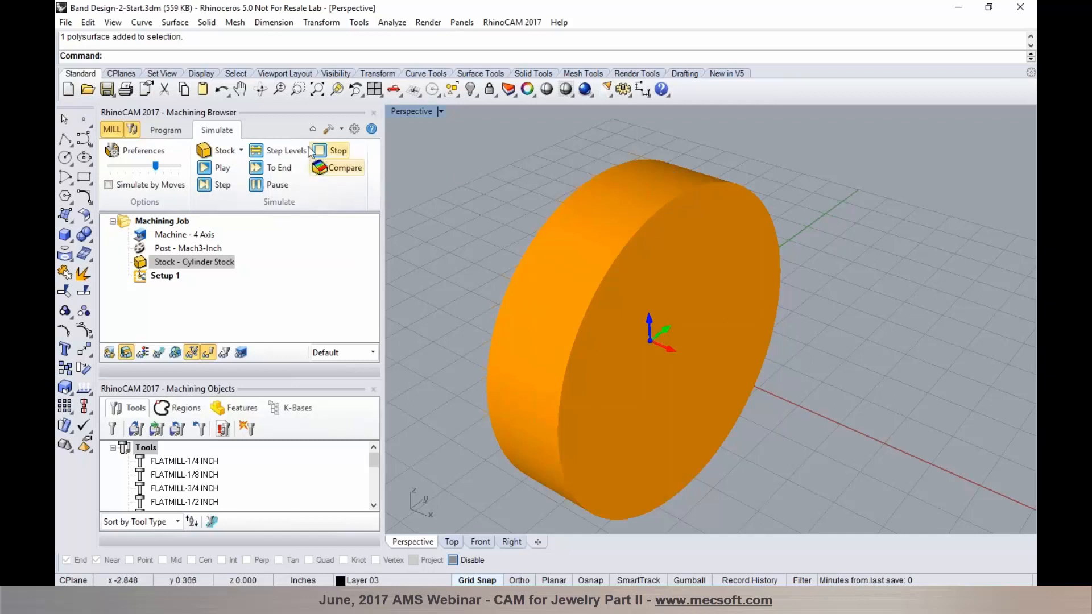
{"action": "left_click", "coordinate": [165, 130]}
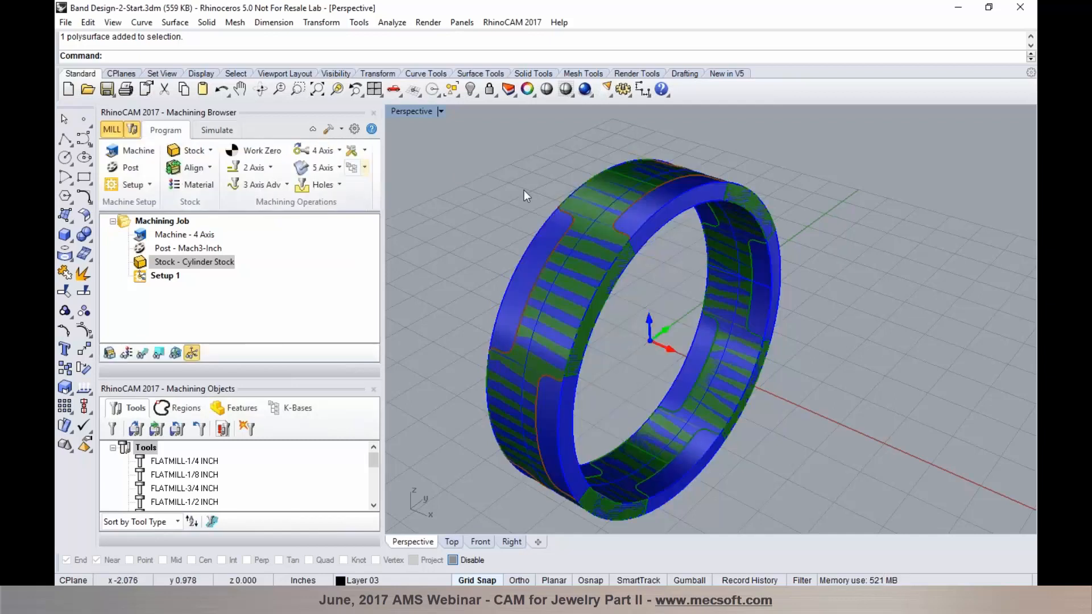
Step: Select the ring blank again and redefine the stock from that selection instead of the cylinder
{"action": "left_click", "coordinate": [667, 217]}
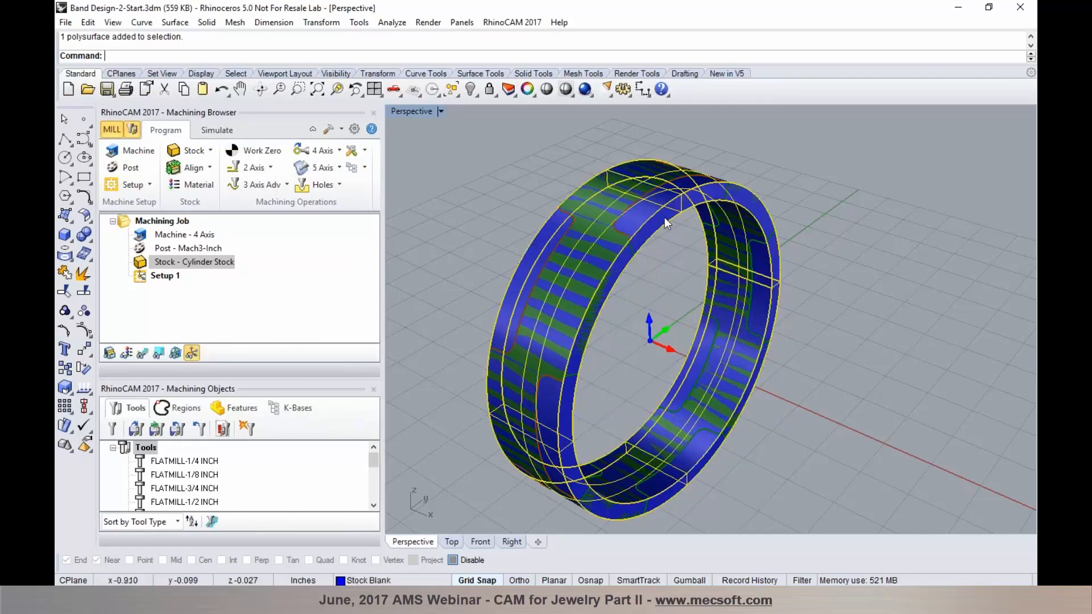
{"action": "left_click", "coordinate": [210, 150]}
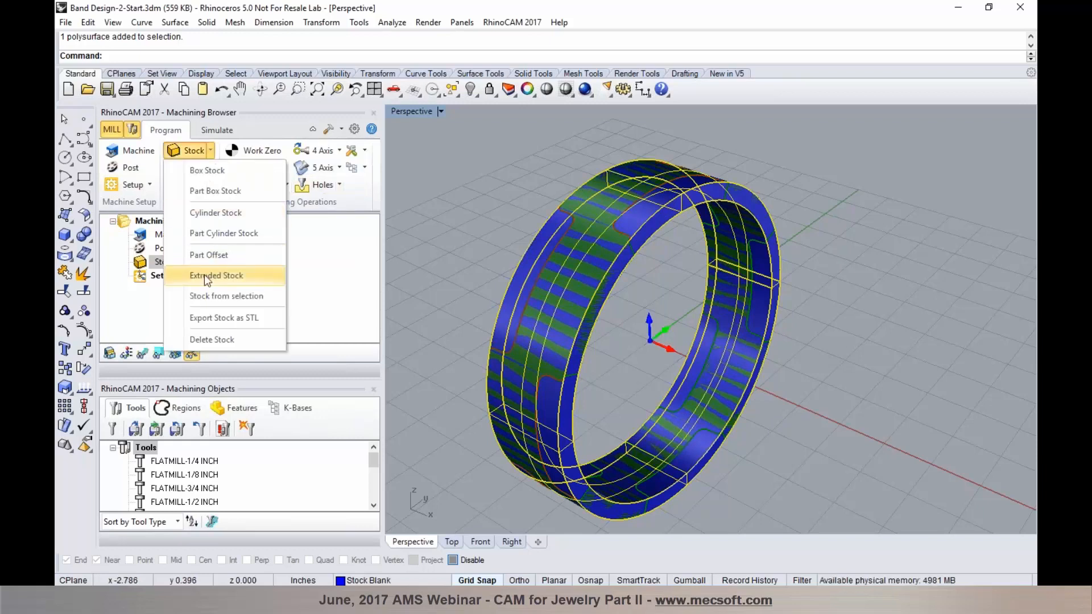
{"action": "left_click", "coordinate": [211, 297]}
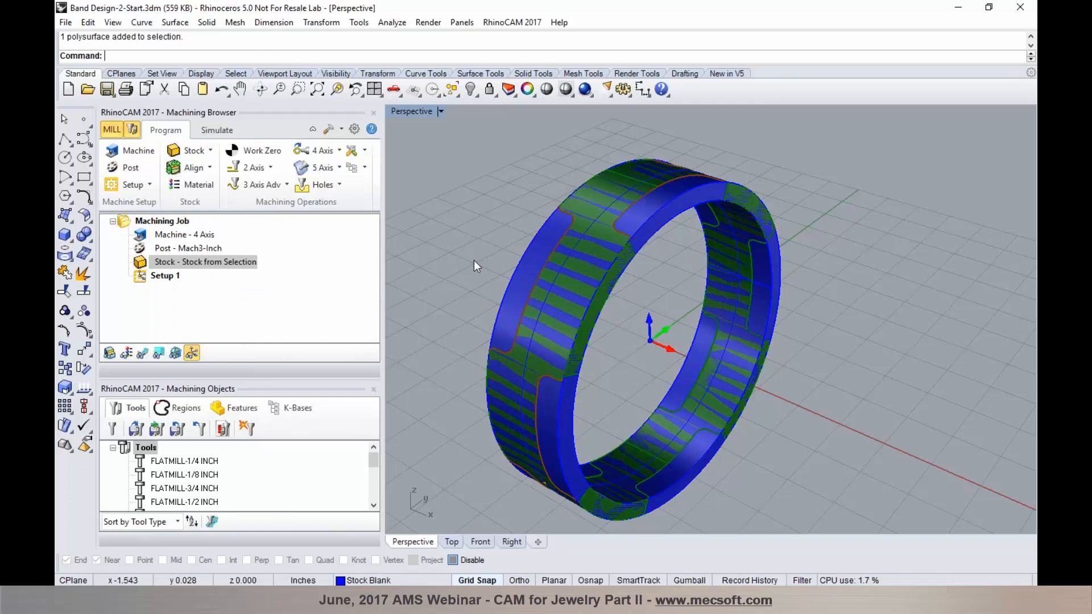
Step: Turn off the Stock Blank layer and close the layer list
{"action": "left_click", "coordinate": [527, 88]}
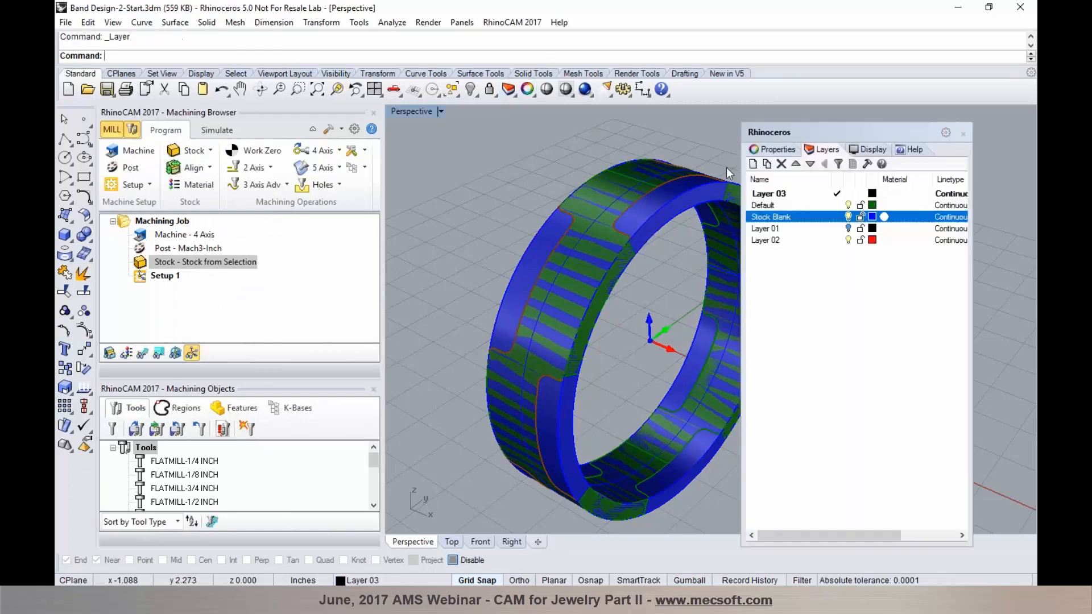
{"action": "left_click", "coordinate": [848, 217]}
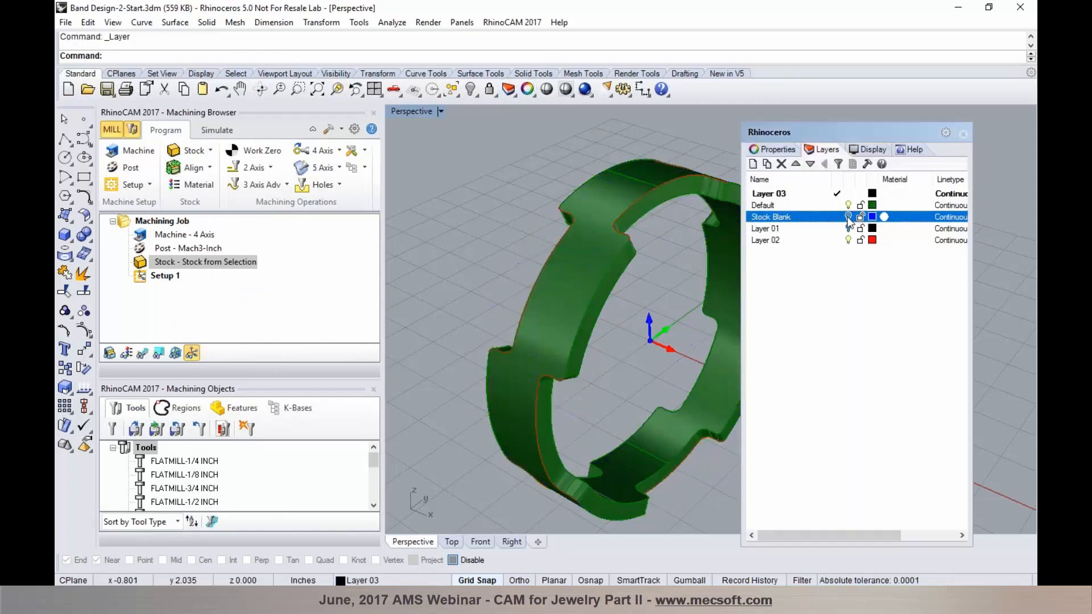
{"action": "left_click", "coordinate": [963, 135]}
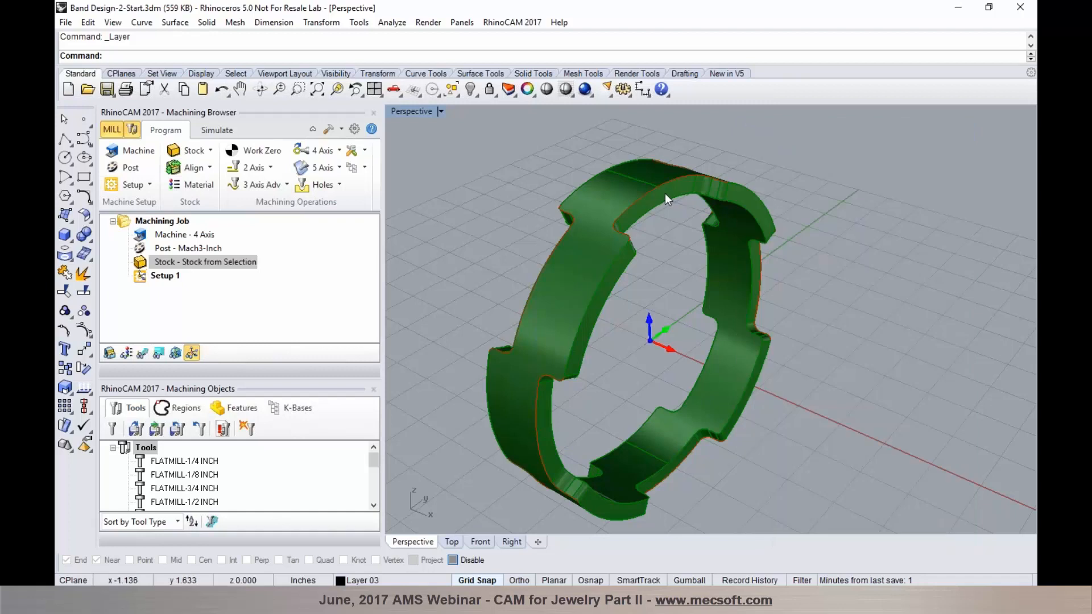
Step: Inspect the band from several angles, highlight one red profile curve on its edge, and clear the selection
{"action": "right_click_drag", "start_coordinate": [650, 260], "coordinate": [748, 233]}
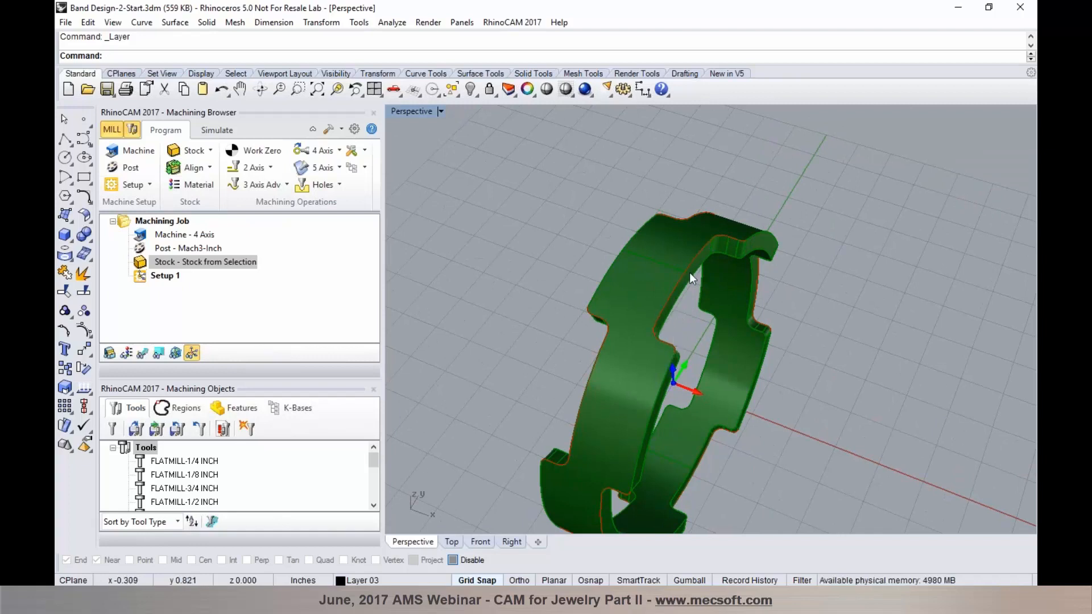
{"action": "right_click_drag", "start_coordinate": [732, 261], "coordinate": [686, 214]}
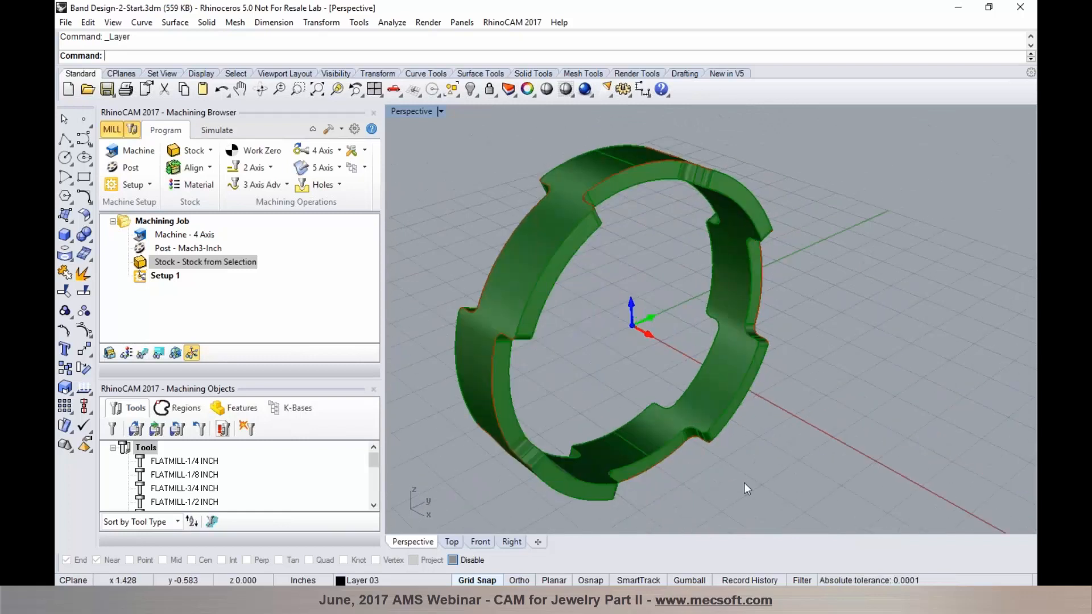
{"action": "right_click_drag", "start_coordinate": [653, 192], "coordinate": [680, 213]}
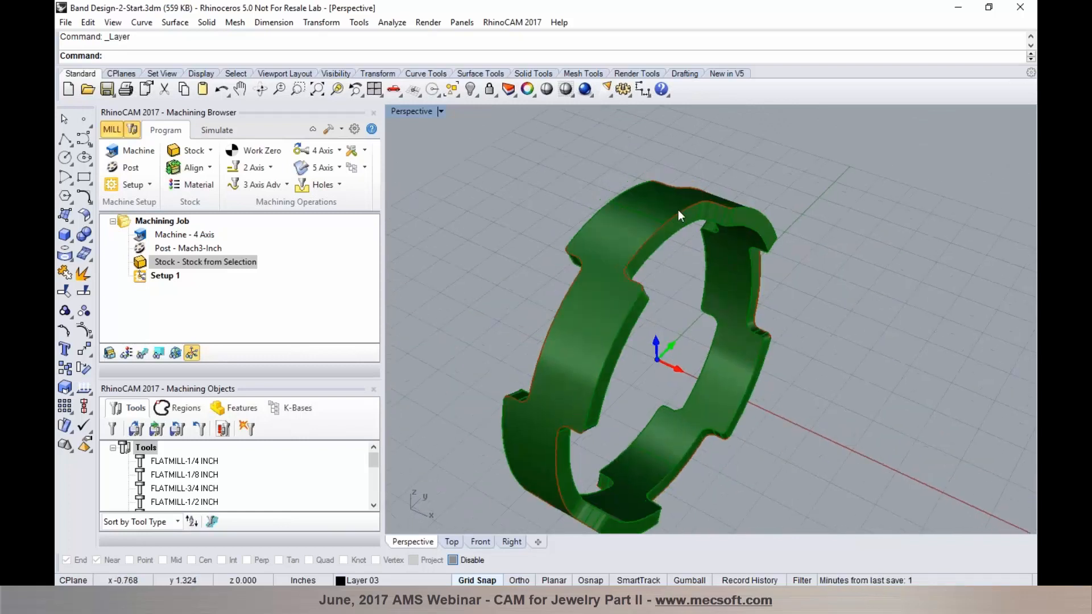
{"action": "left_click", "coordinate": [679, 213]}
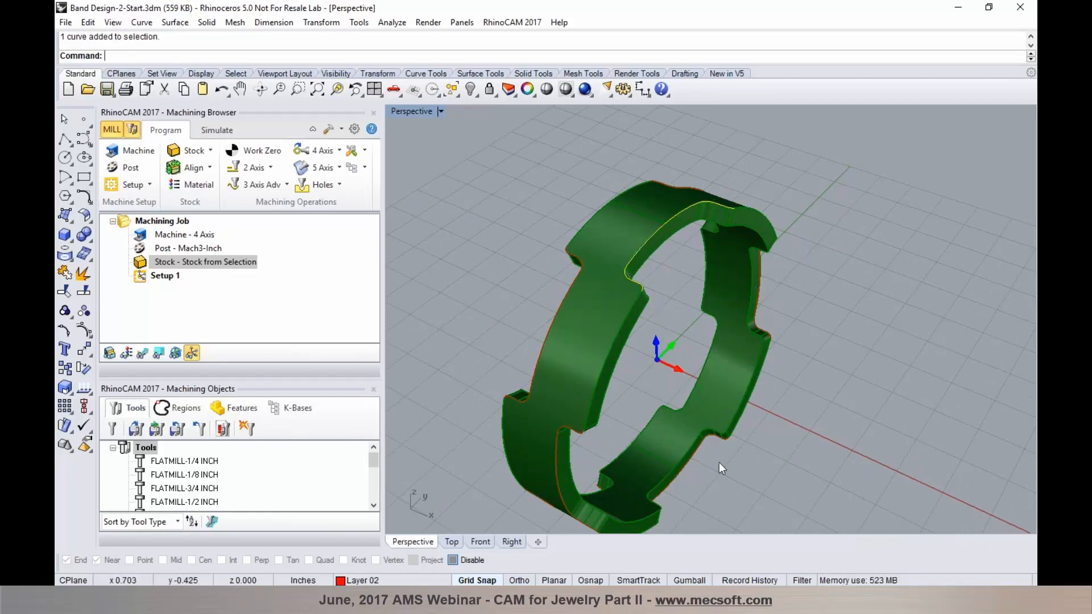
{"action": "mouse_move", "coordinate": [616, 350]}
{"action": "right_mouse_down"}
{"action": "mouse_move", "coordinate": [709, 356]}
{"action": "mouse_move", "coordinate": [626, 340]}
{"action": "right_mouse_up"}
{"action": "left_click", "coordinate": [806, 328]}
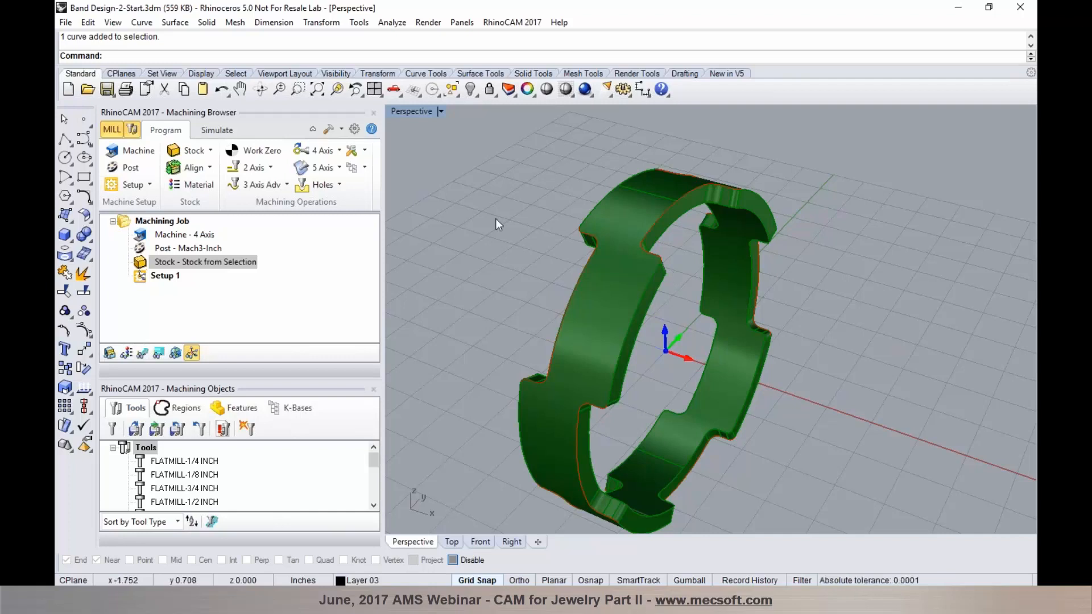
Step: Start a 4 Axis Profiling operation and select the four curves along one side of the band as machining regions
{"action": "left_click", "coordinate": [337, 153]}
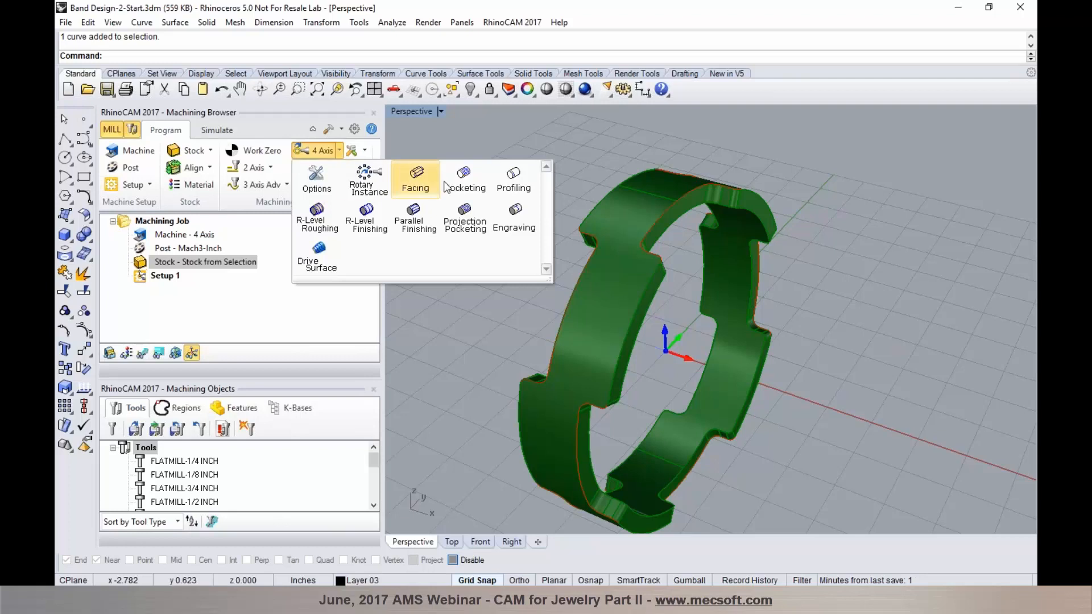
{"action": "left_click", "coordinate": [514, 188]}
{"action": "left_click", "coordinate": [554, 208]}
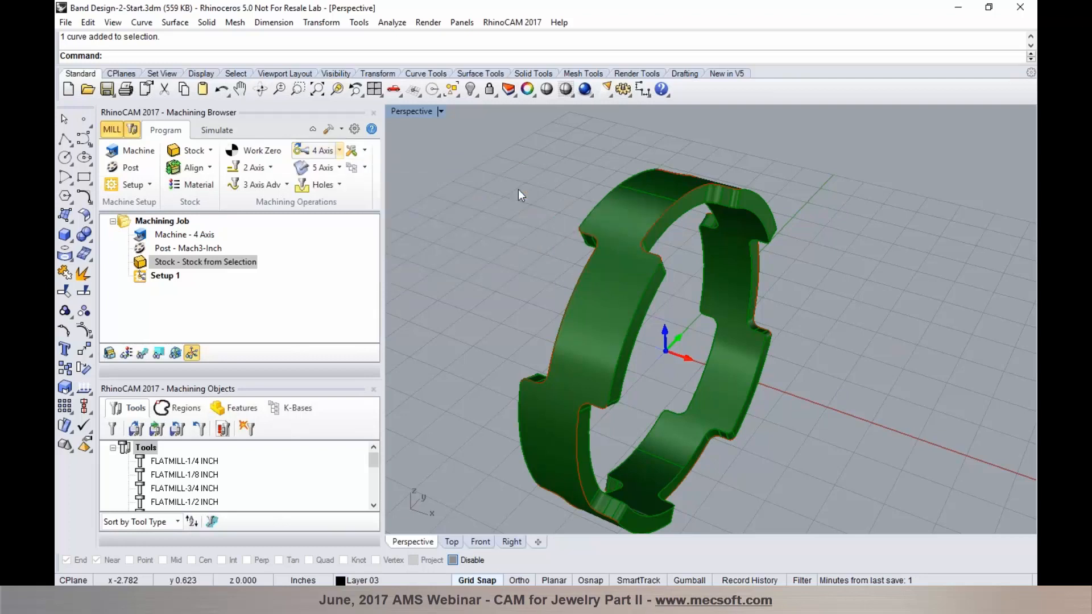
{"action": "left_click", "coordinate": [366, 72]}
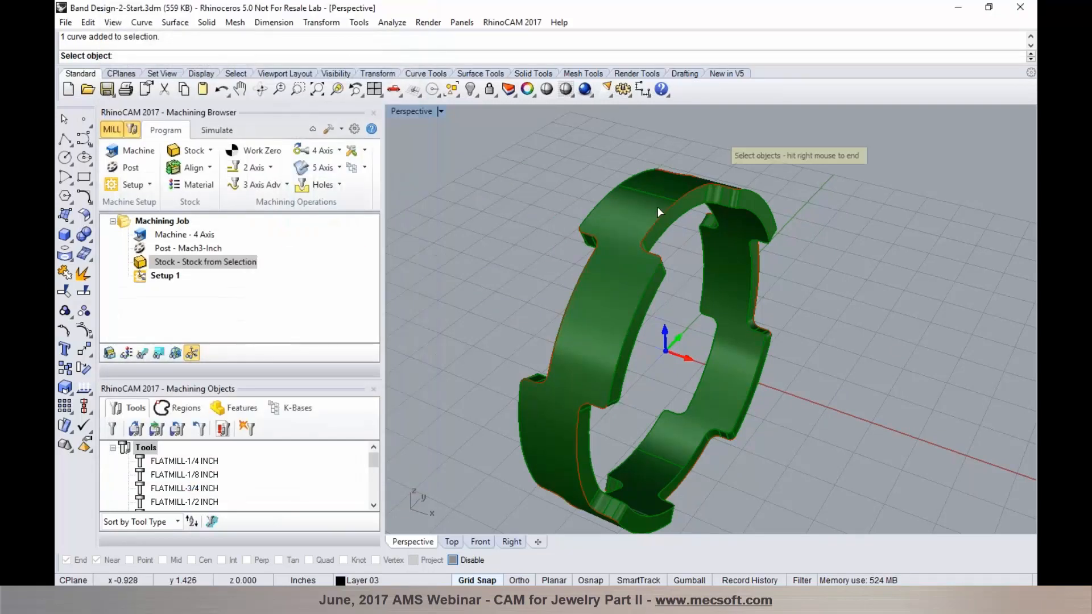
{"action": "left_click", "coordinate": [662, 215]}
{"action": "left_click", "coordinate": [705, 246]}
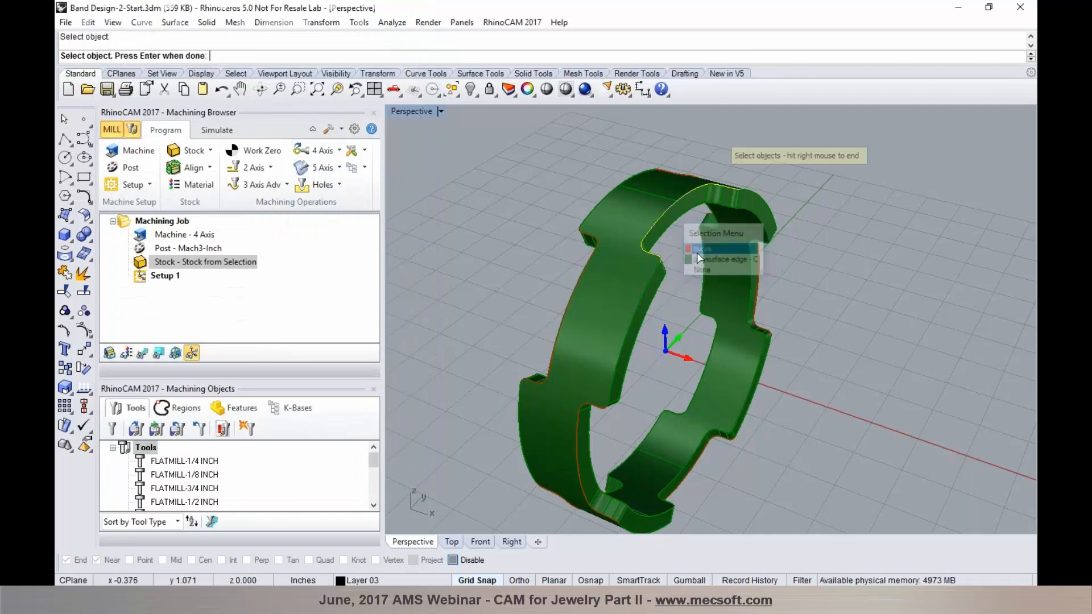
{"action": "left_click", "coordinate": [596, 411]}
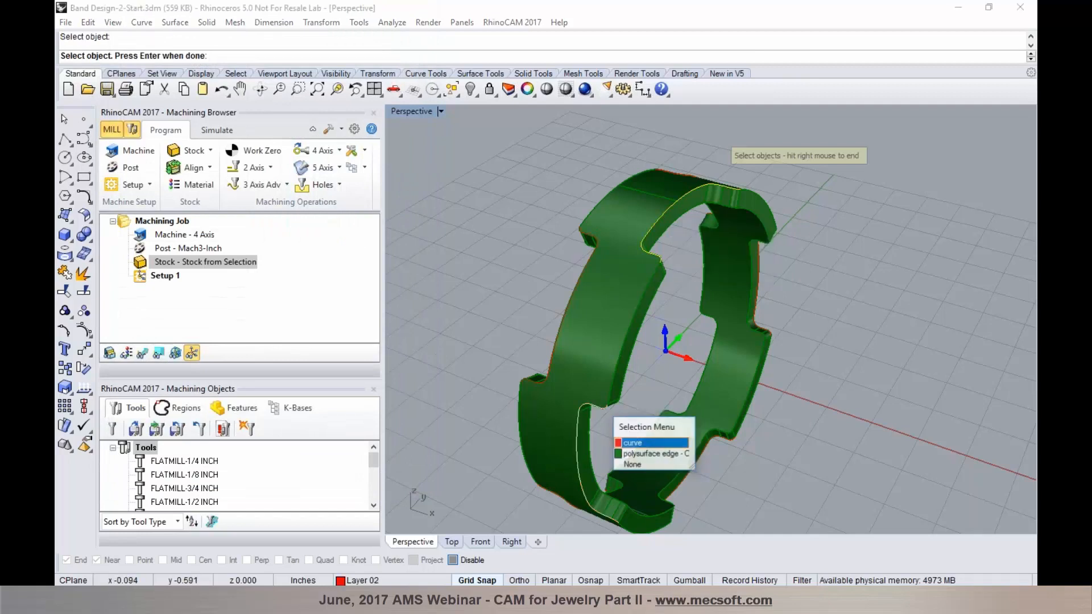
{"action": "left_click", "coordinate": [633, 440]}
{"action": "left_click", "coordinate": [701, 465]}
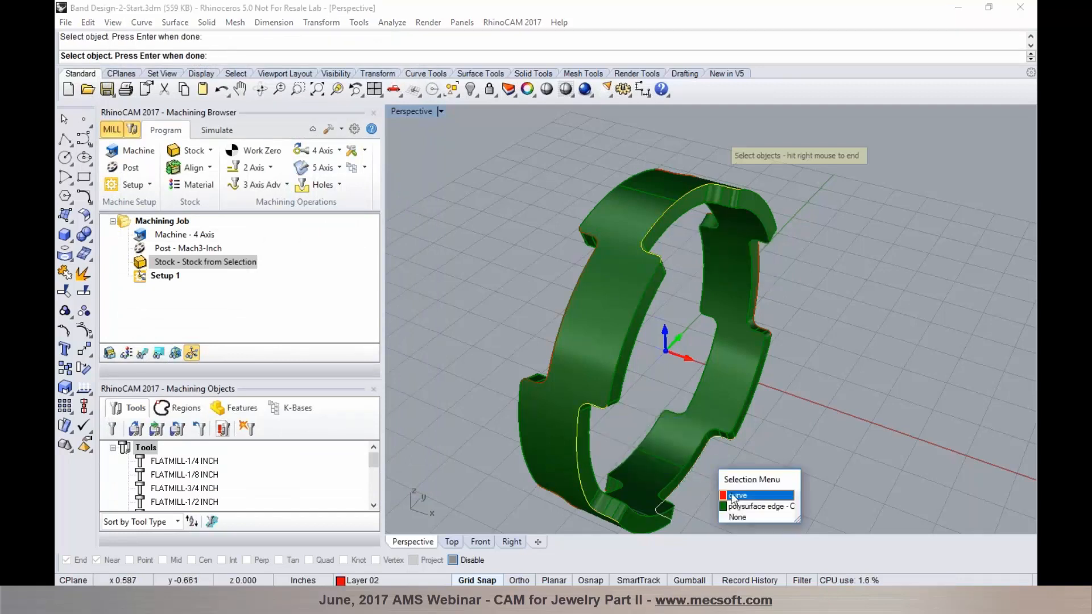
{"action": "left_click", "coordinate": [733, 499]}
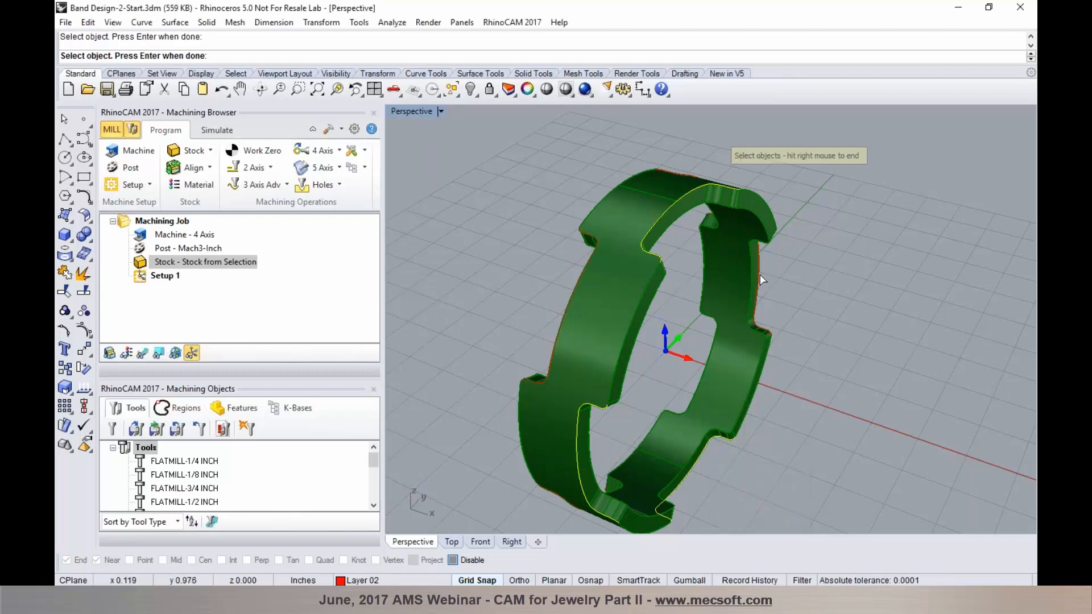
{"action": "left_click", "coordinate": [759, 278]}
{"action": "left_click", "coordinate": [799, 312]}
{"action": "right_click", "coordinate": [801, 295]}
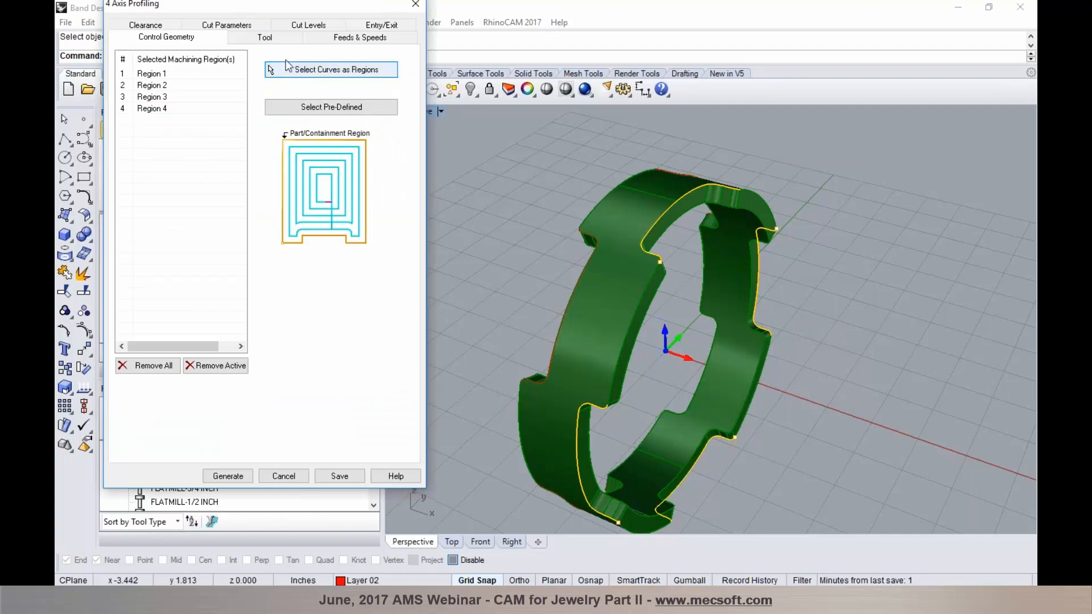
Step: Choose the FLATMILL-1/8 INCH tool for the profiling operation and review its feeds and speeds
{"action": "left_click", "coordinate": [264, 39]}
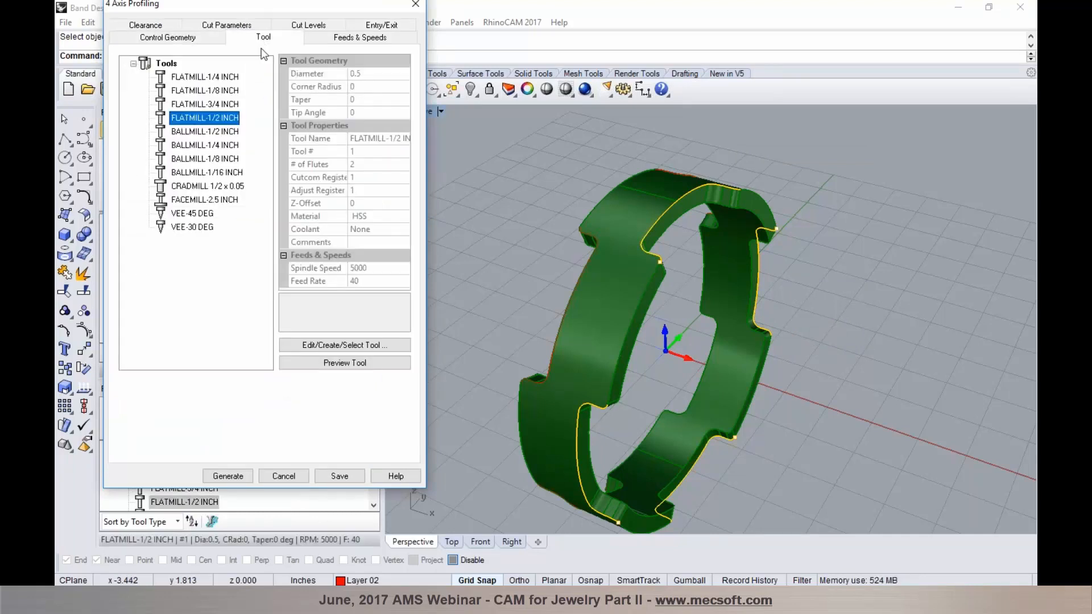
{"action": "left_click", "coordinate": [164, 92]}
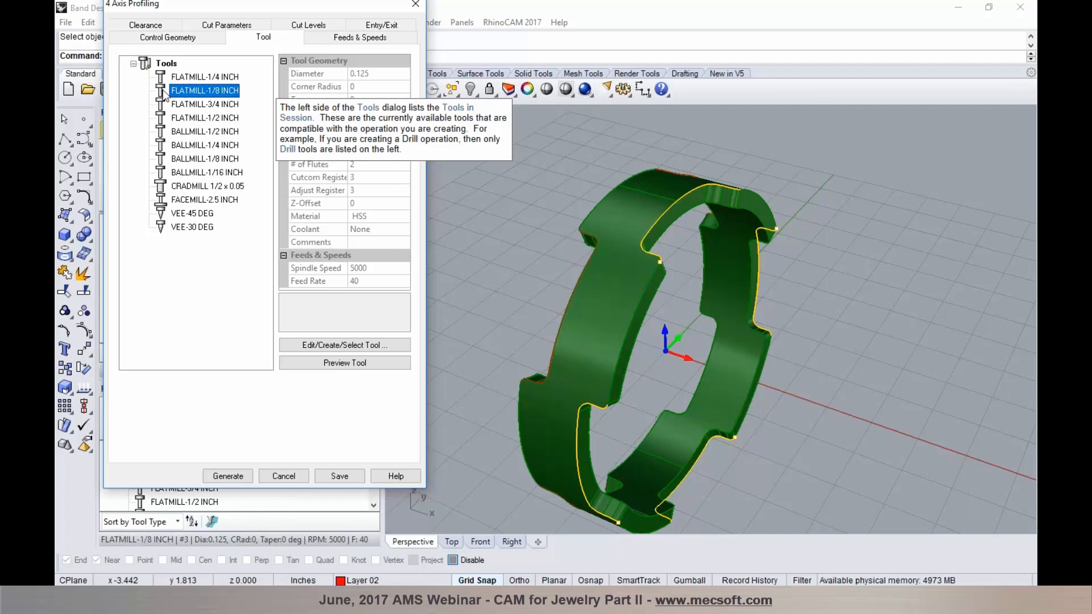
{"action": "left_click", "coordinate": [323, 41]}
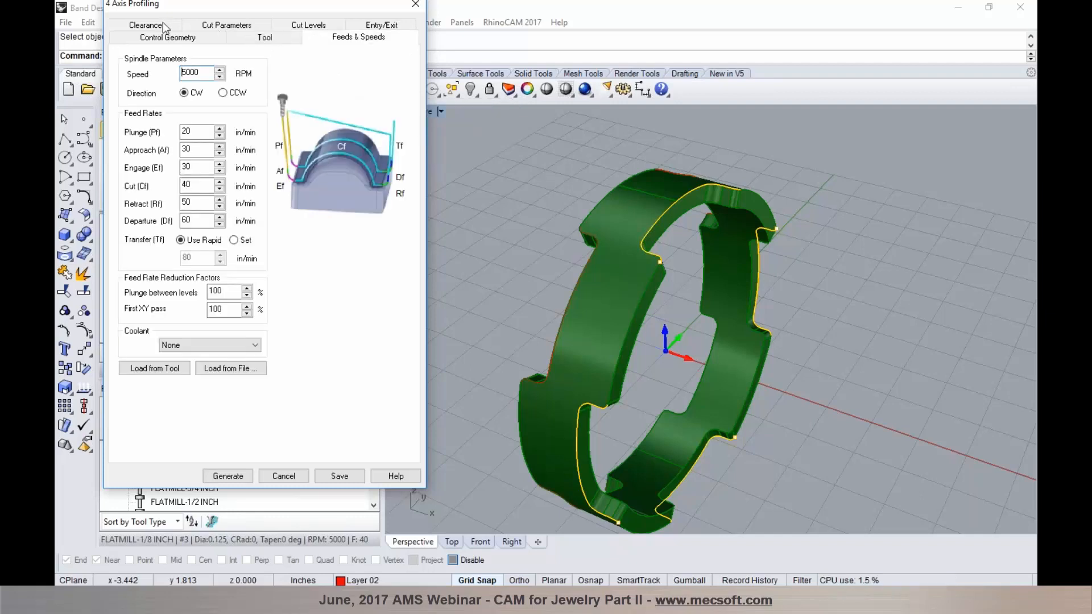
Step: Define the clearance cylinder as Stock Max R + Dist with a distance of 0.15
{"action": "left_click", "coordinate": [146, 25]}
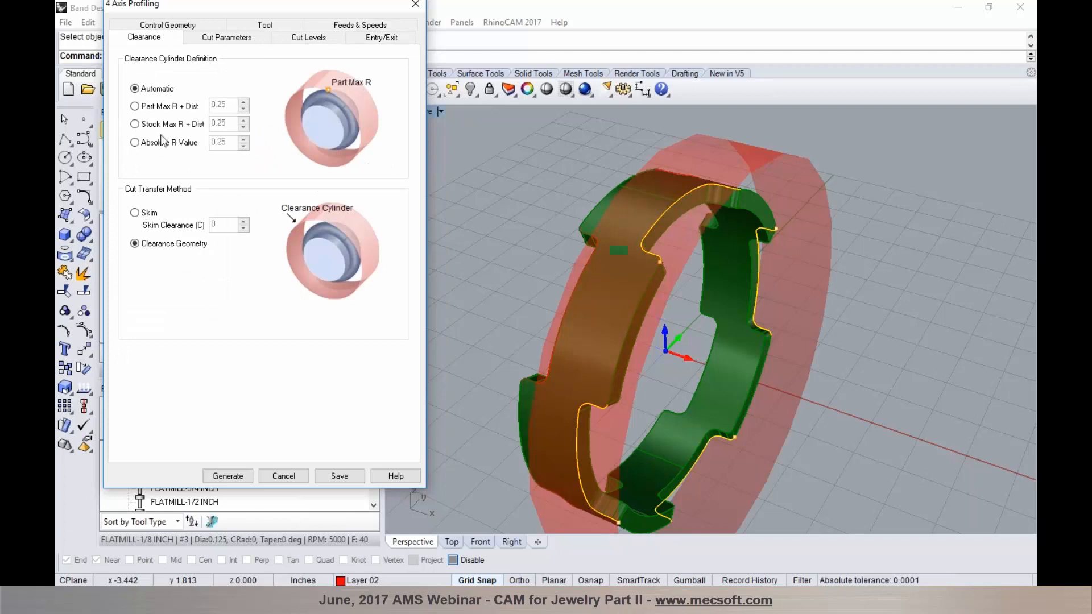
{"action": "left_click", "coordinate": [135, 124]}
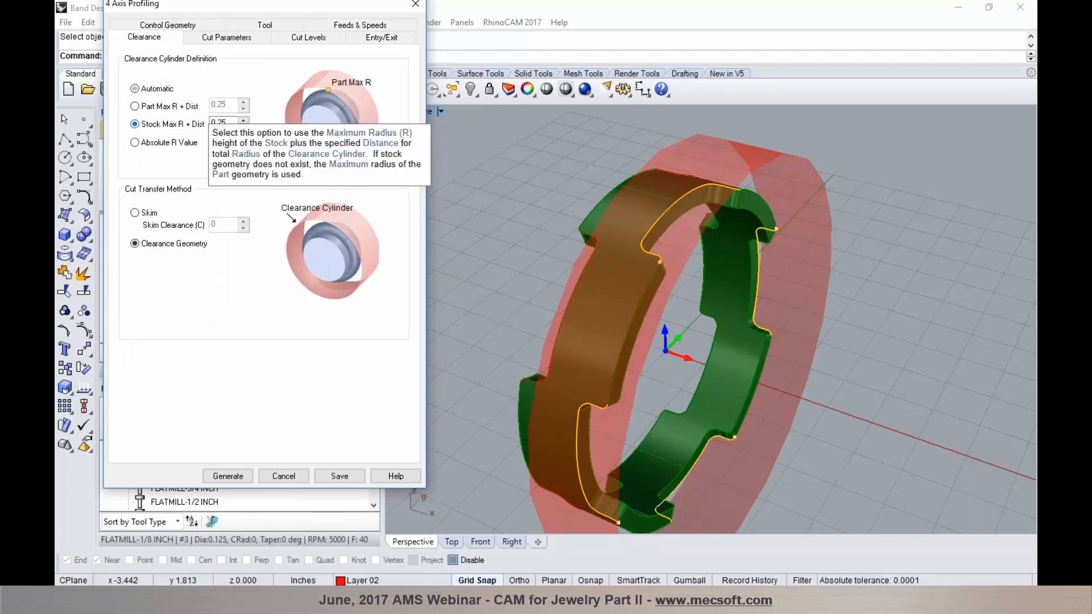
{"action": "left_click", "coordinate": [243, 127]}
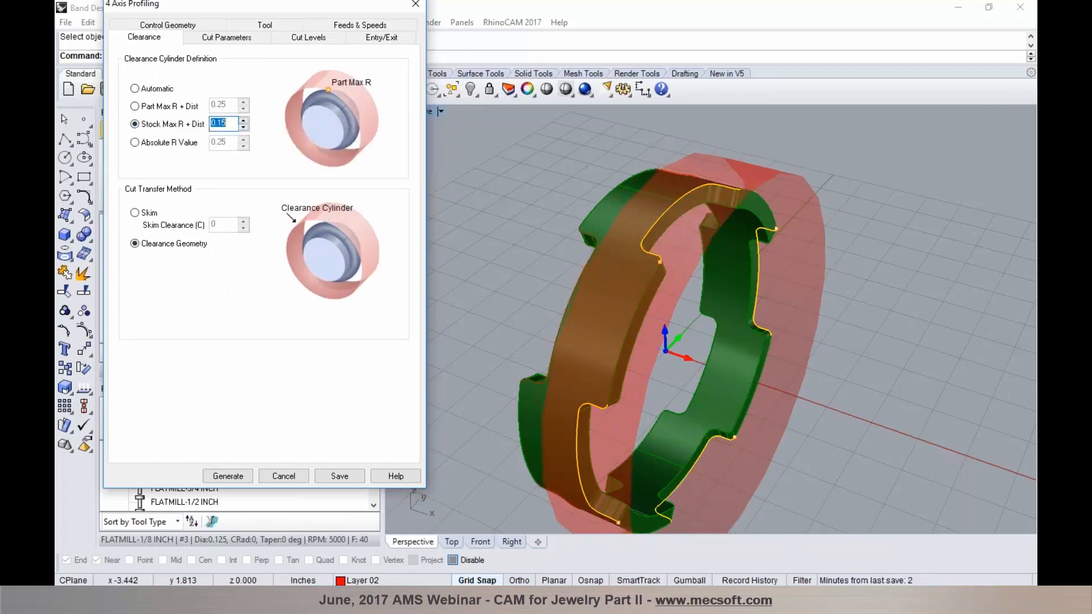
{"action": "left_click_drag", "start_coordinate": [221, 124], "coordinate": [226, 124]}
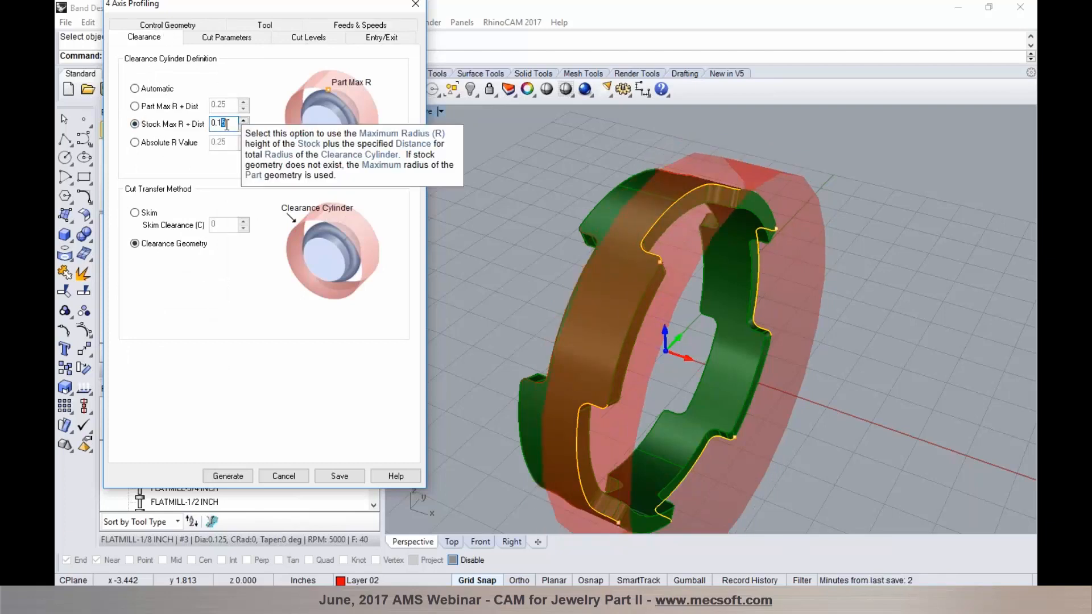
Step: Use Mixed cut direction with a Right start side, and set the Total Cut Width to 0.1 and Step/Cut to 0.05
{"action": "left_click", "coordinate": [223, 39]}
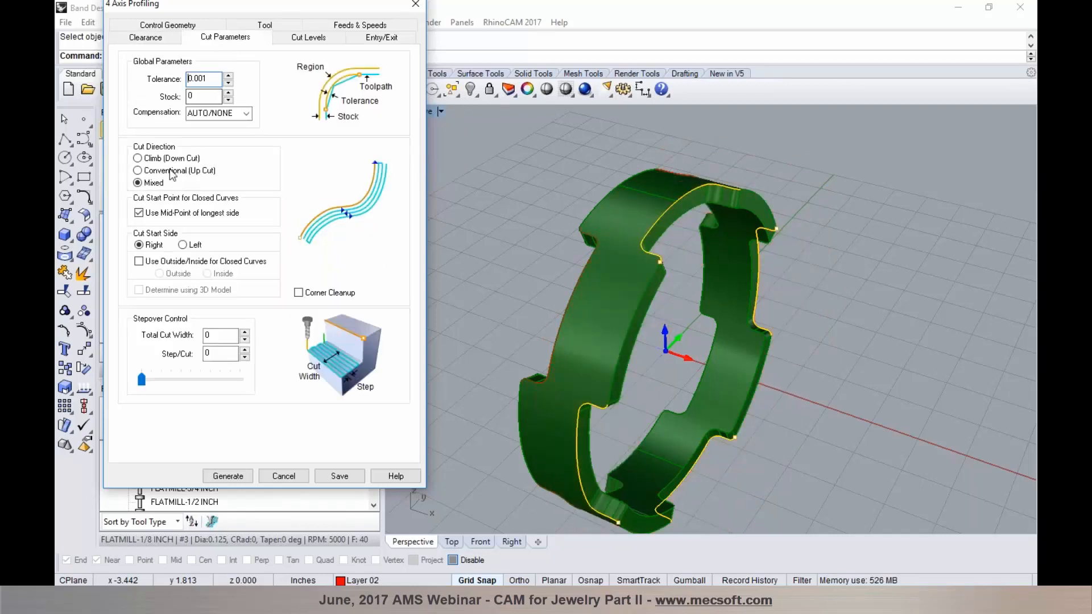
{"action": "mouse_move", "coordinate": [164, 161]}
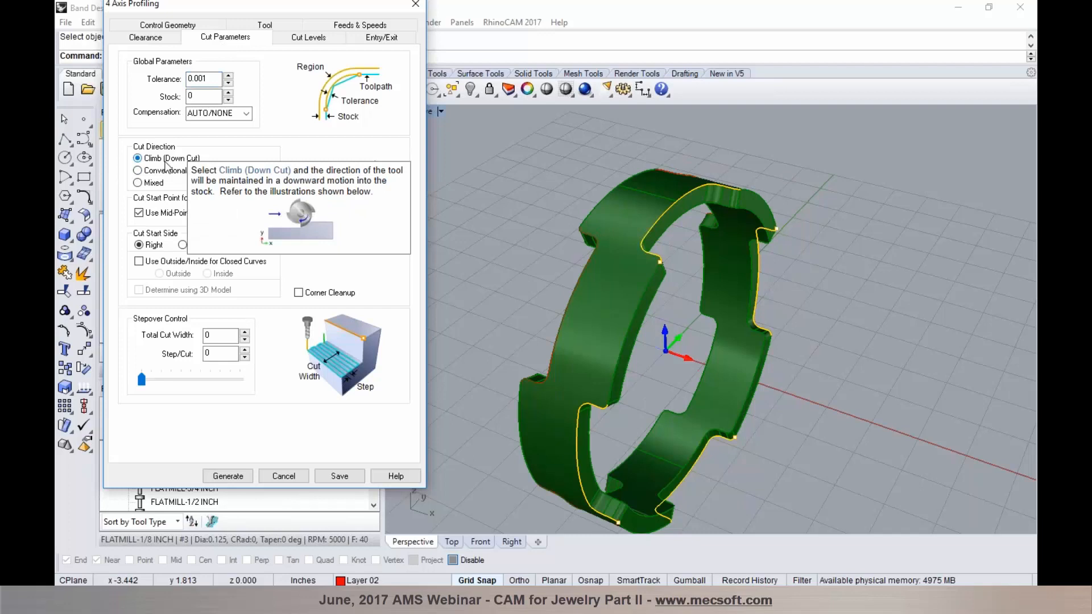
{"action": "mouse_move", "coordinate": [151, 185]}
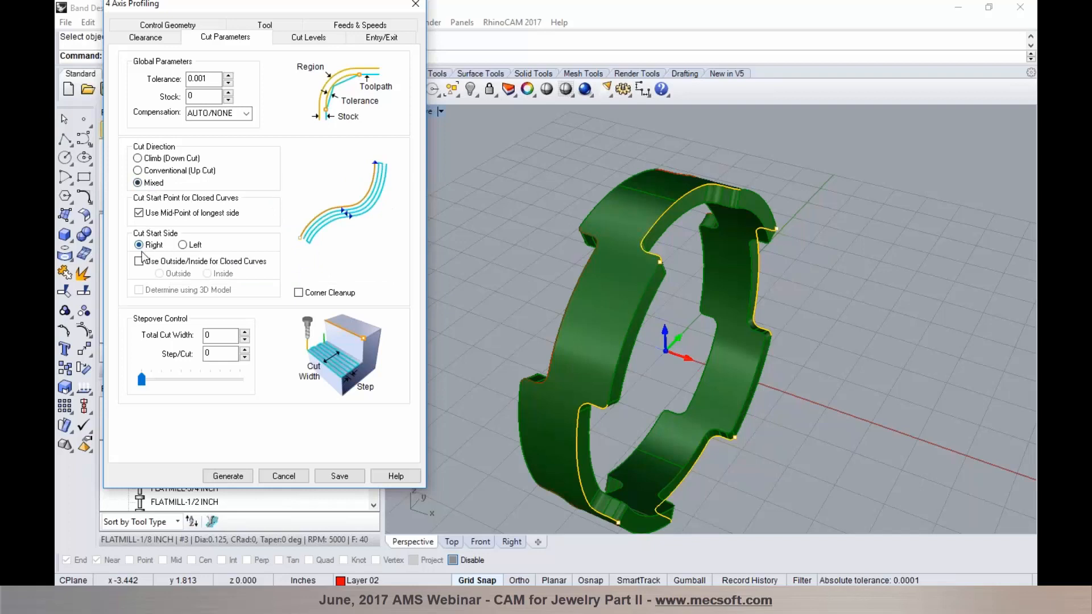
{"action": "mouse_move", "coordinate": [147, 251]}
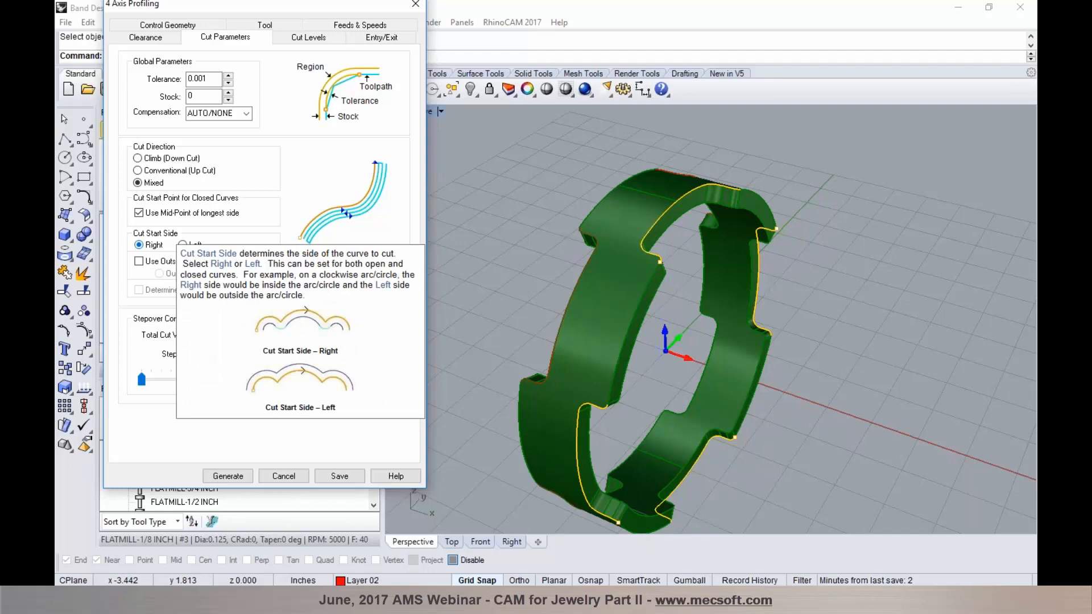
{"action": "right_click_drag", "start_coordinate": [689, 245], "coordinate": [719, 300]}
{"action": "left_click", "coordinate": [210, 335]}
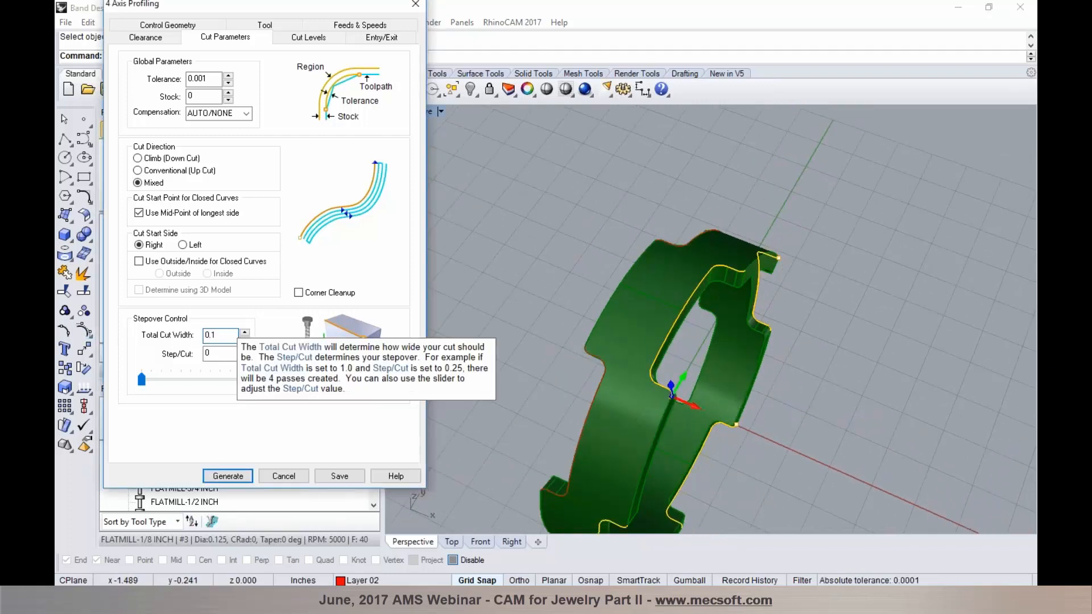
{"action": "left_click_drag", "start_coordinate": [141, 379], "coordinate": [191, 379]}
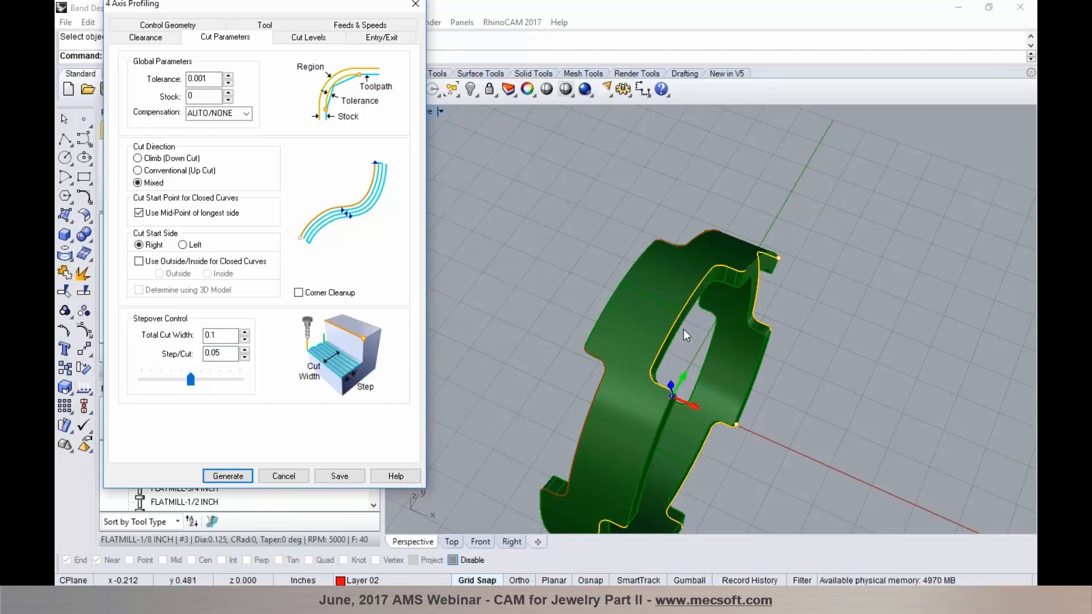
Step: Set the Total Cut Depth to 0.125 and the Rough Depth/Cut to 0.0625
{"action": "left_click", "coordinate": [298, 38]}
{"action": "mouse_move", "coordinate": [212, 136]}
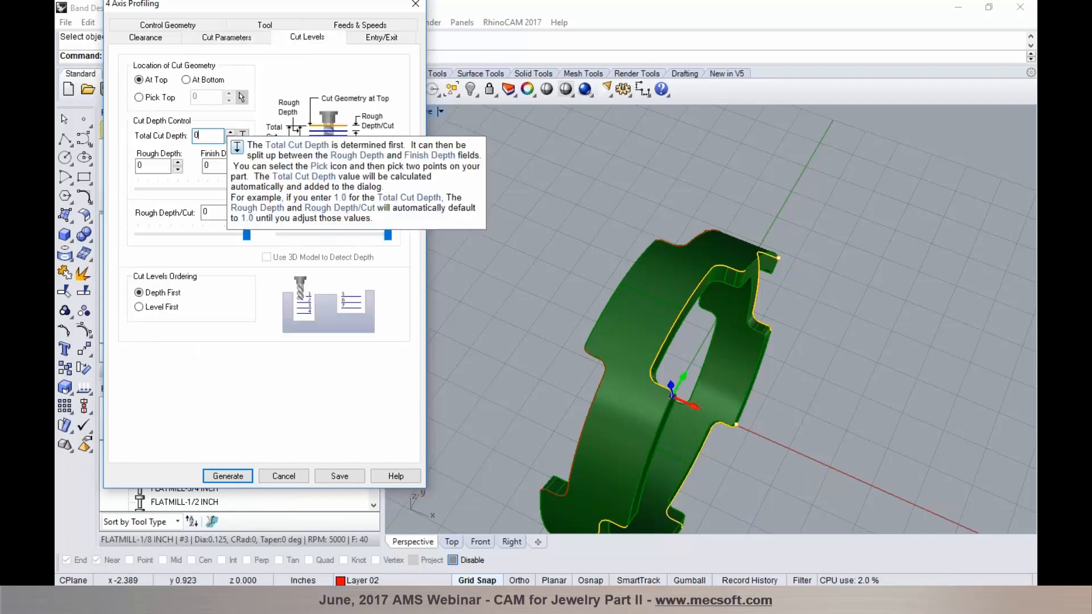
{"action": "type", "text": ".1"}
{"action": "left_click", "coordinate": [223, 211]}
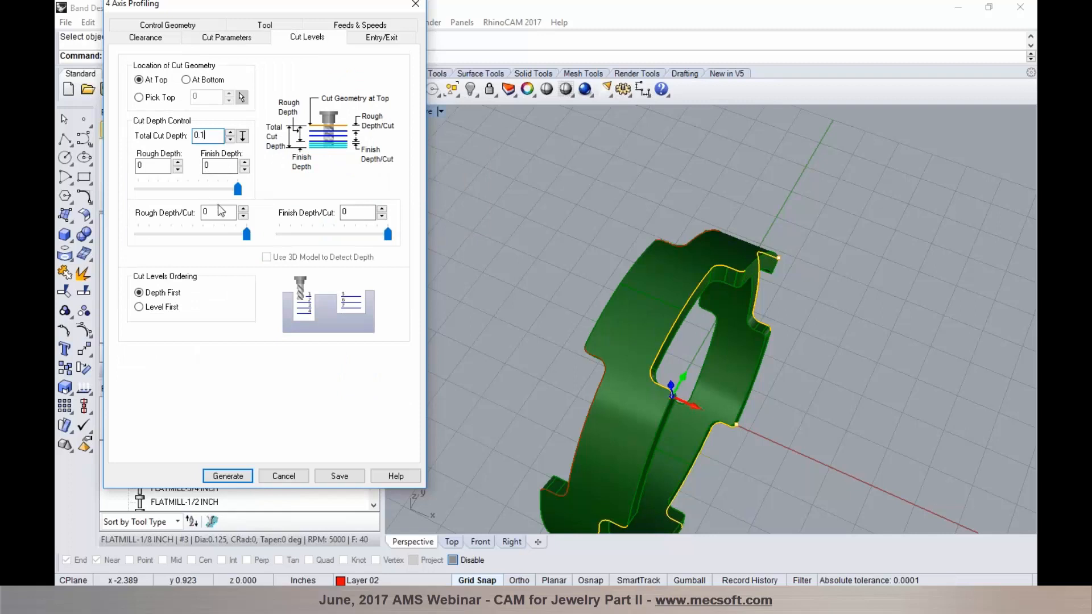
{"action": "mouse_move", "coordinate": [214, 212]}
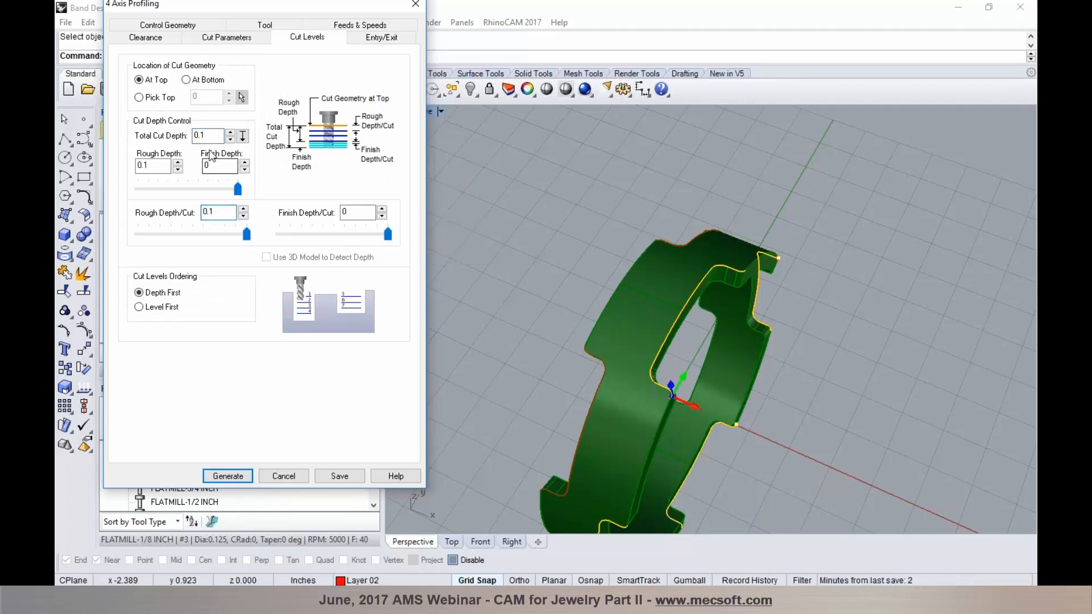
{"action": "mouse_move", "coordinate": [202, 135]}
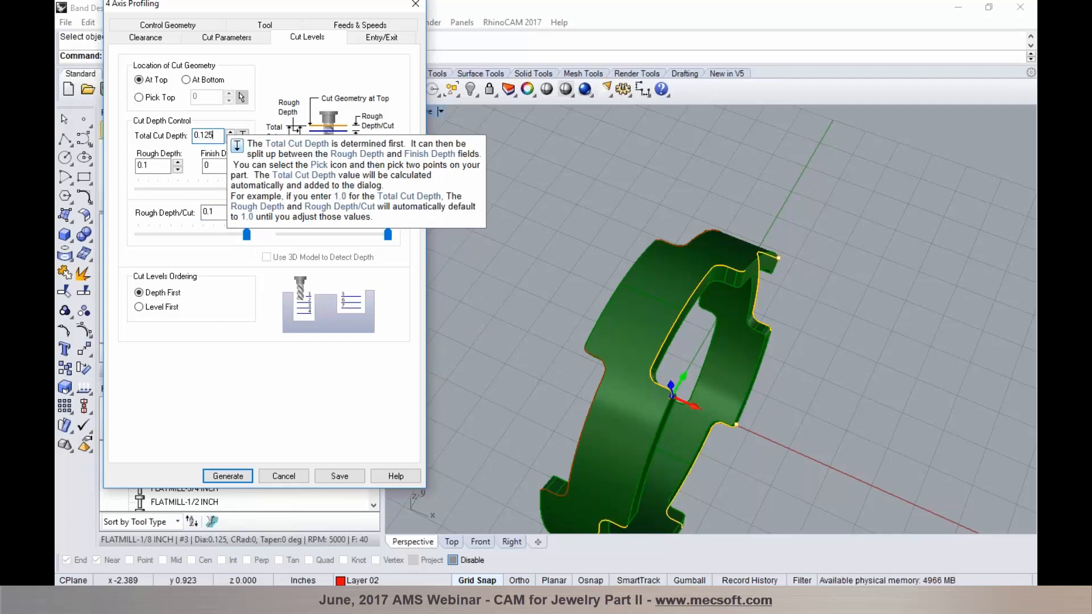
{"action": "key", "text": "Tab"}
{"action": "left_click_drag", "start_coordinate": [223, 234], "coordinate": [197, 233]}
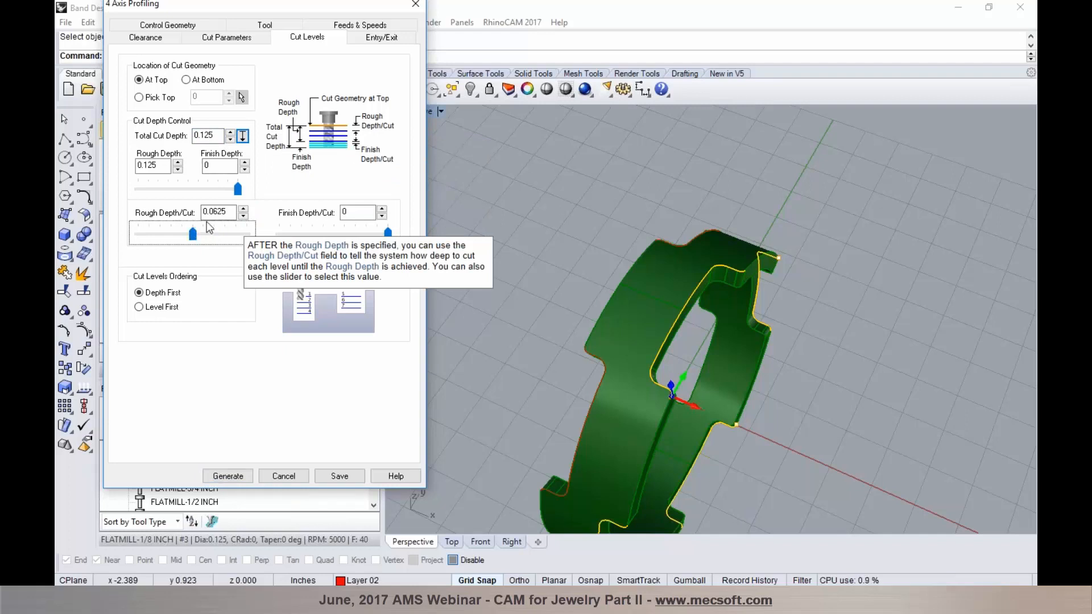
Step: Set the entry approach length, engage radius, retract radius and departure length to 0.025 for the profiling operation
{"action": "left_click", "coordinate": [381, 38]}
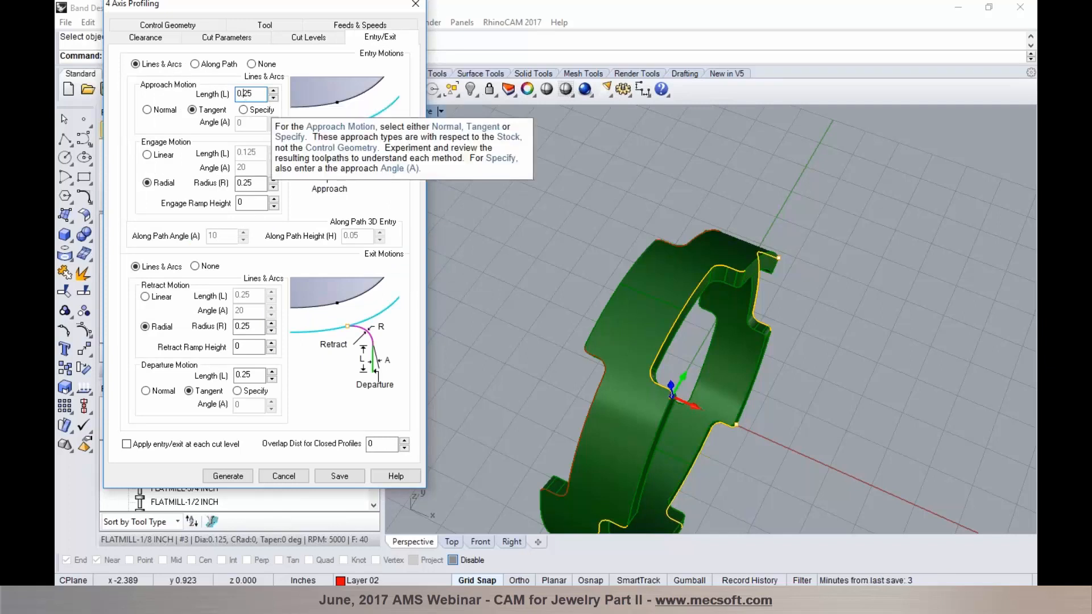
{"action": "type", "text": "0"}
{"action": "left_click", "coordinate": [248, 182]}
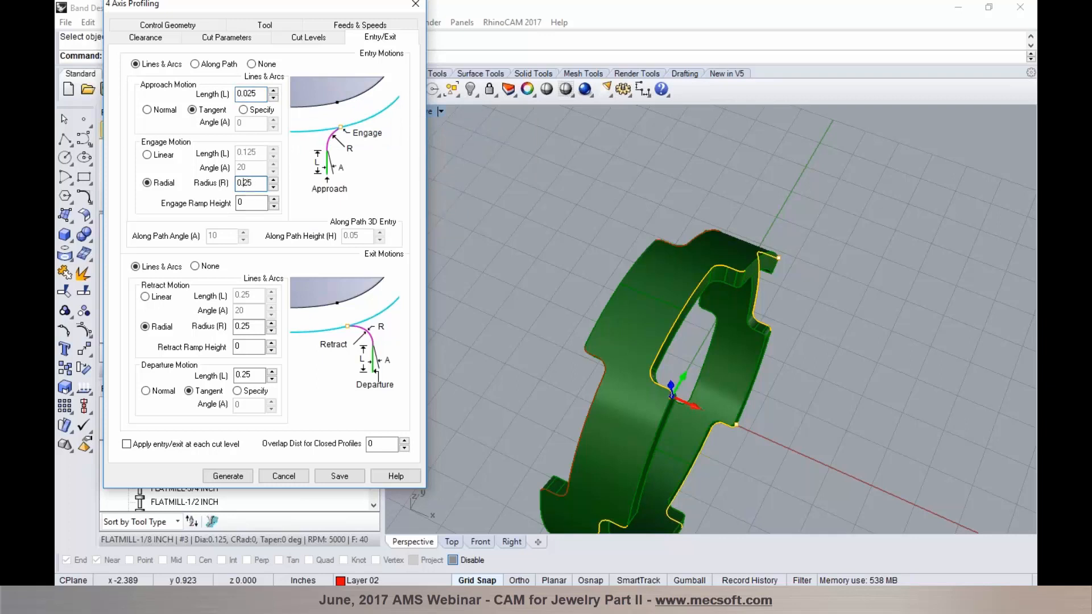
{"action": "left_click", "coordinate": [243, 325]}
{"action": "type", "text": "0"}
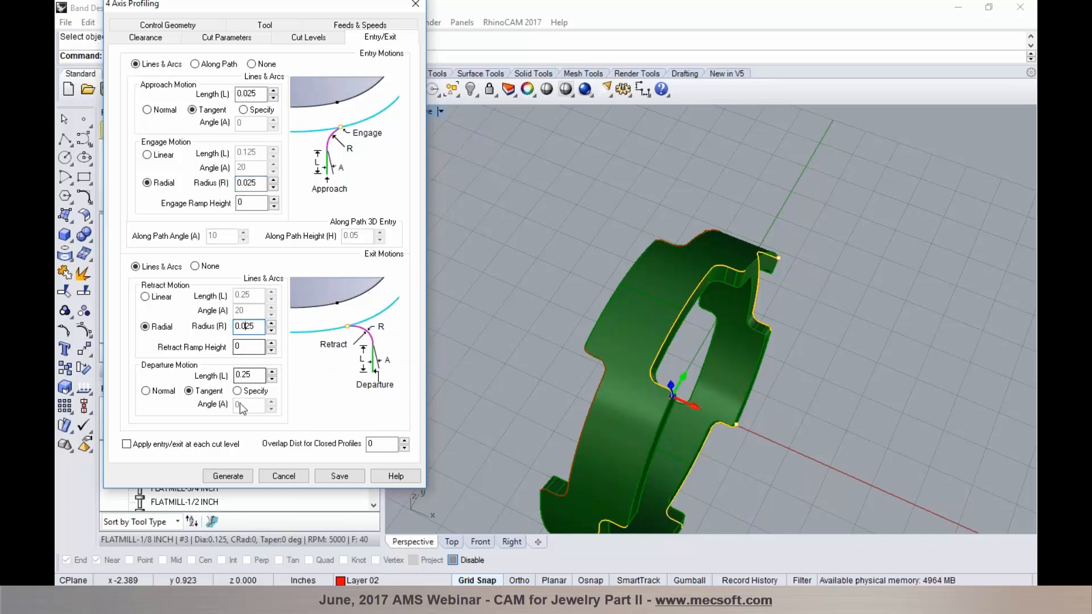
{"action": "left_click", "coordinate": [240, 374]}
{"action": "type", "text": "0"}
Step: Generate the 4 Axis Profiling operation and inspect its toolpath around the band's notched edge
{"action": "left_click", "coordinate": [218, 475]}
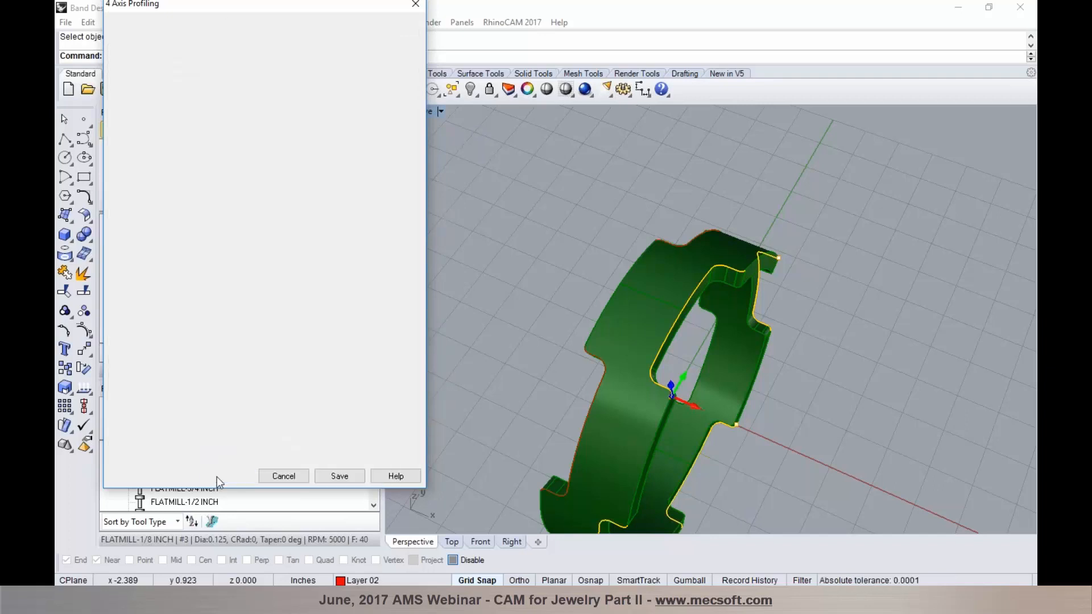
{"action": "left_click", "coordinate": [142, 353]}
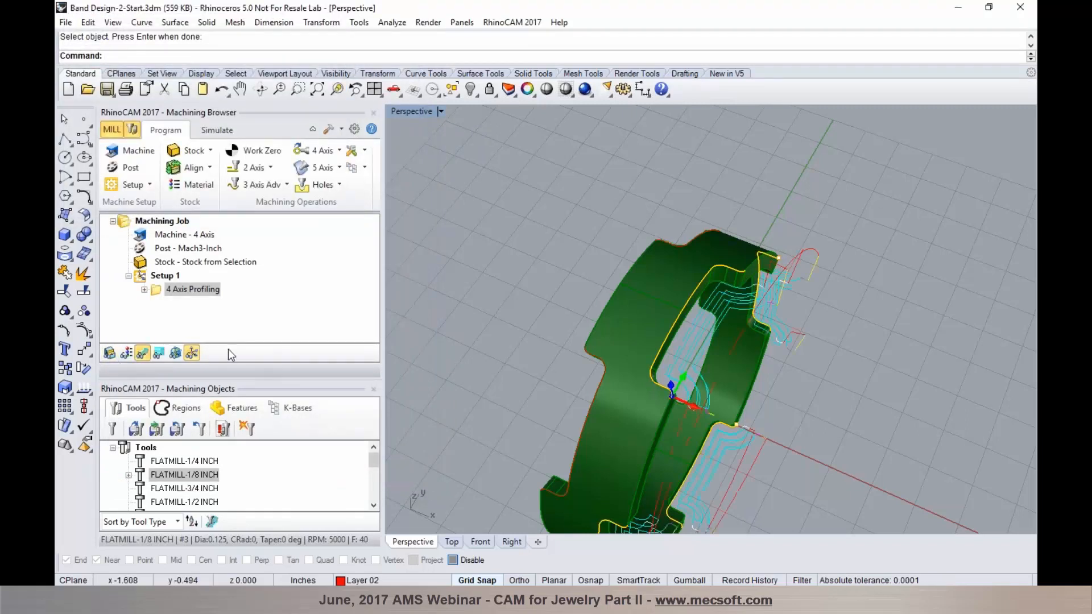
{"action": "right_click_drag", "start_coordinate": [663, 318], "coordinate": [662, 278]}
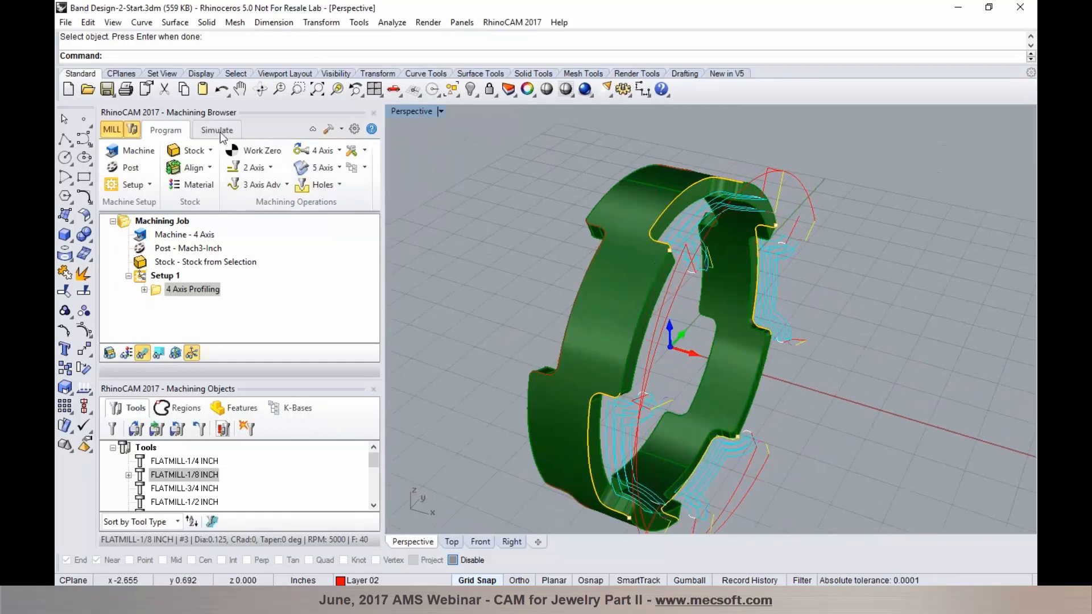
Step: Run the profiling simulation, and reduce the simulation speed to its minimum and the Maximum Display Interval in the simulation preferences
{"action": "left_click", "coordinate": [221, 131]}
{"action": "left_click", "coordinate": [213, 169]}
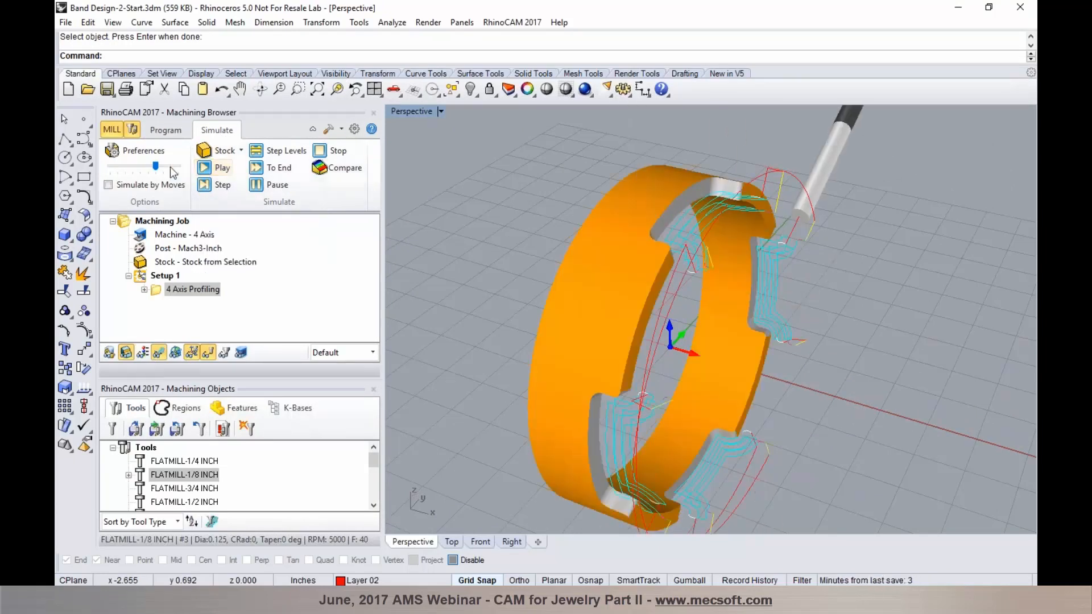
{"action": "left_click_drag", "start_coordinate": [155, 173], "coordinate": [112, 170]}
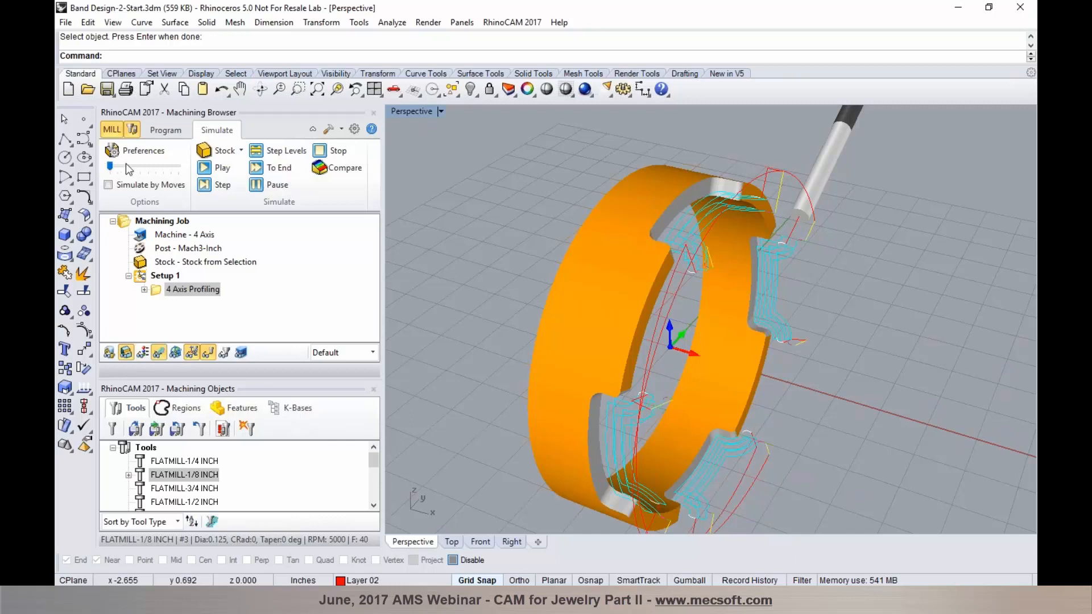
{"action": "left_click", "coordinate": [150, 152]}
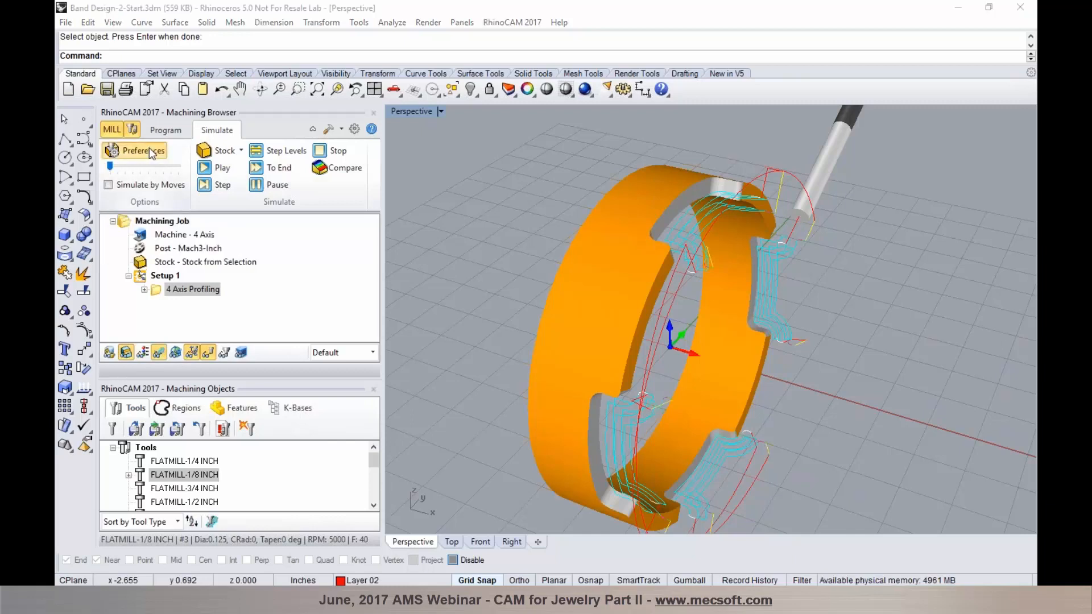
{"action": "left_click", "coordinate": [678, 167]}
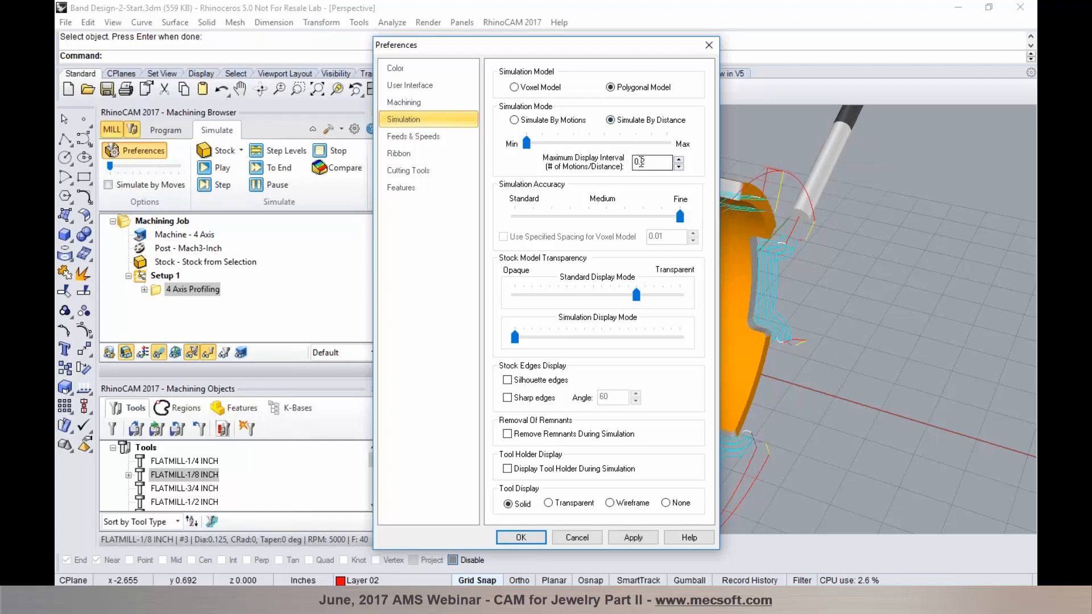
{"action": "left_click", "coordinate": [520, 537]}
Step: Replay the profiling simulation at the slower speed and examine the notches cut into the band's edge
{"action": "left_click", "coordinate": [219, 168]}
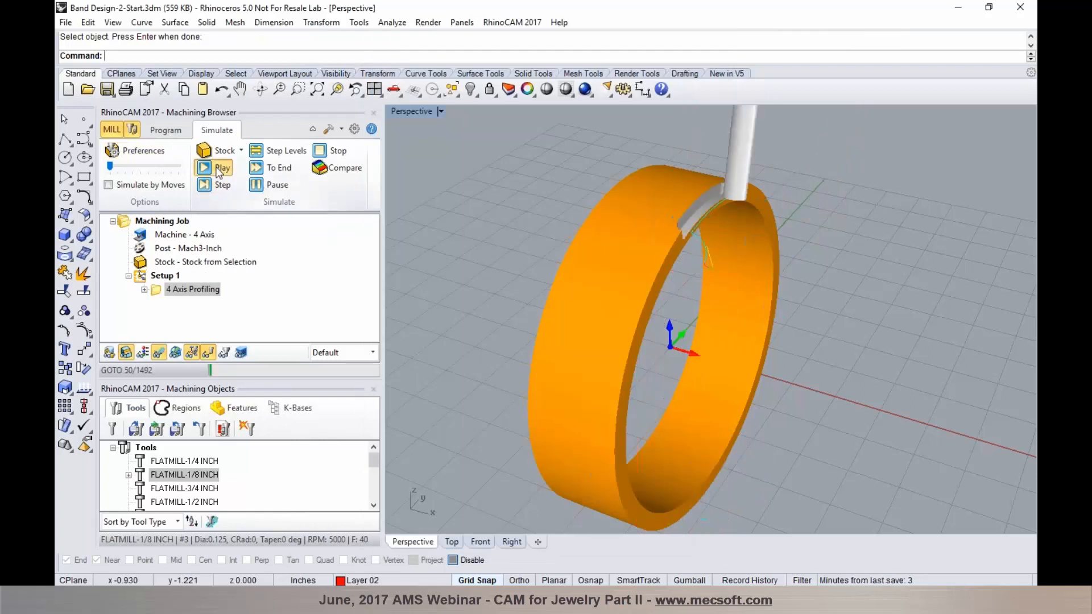
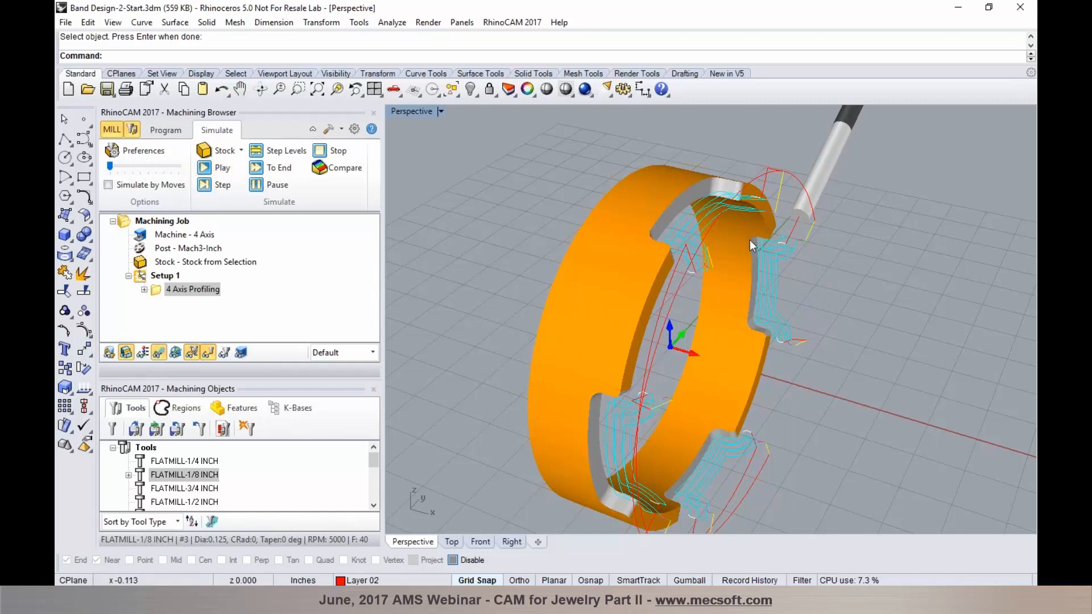
{"action": "mouse_move", "coordinate": [749, 288]}
{"action": "right_mouse_down"}
{"action": "mouse_move", "coordinate": [733, 290]}
{"action": "mouse_move", "coordinate": [760, 291]}
{"action": "right_mouse_up"}
{"action": "scroll", "coordinate": [759, 214], "scroll_direction": "up", "scroll_amount": 2}
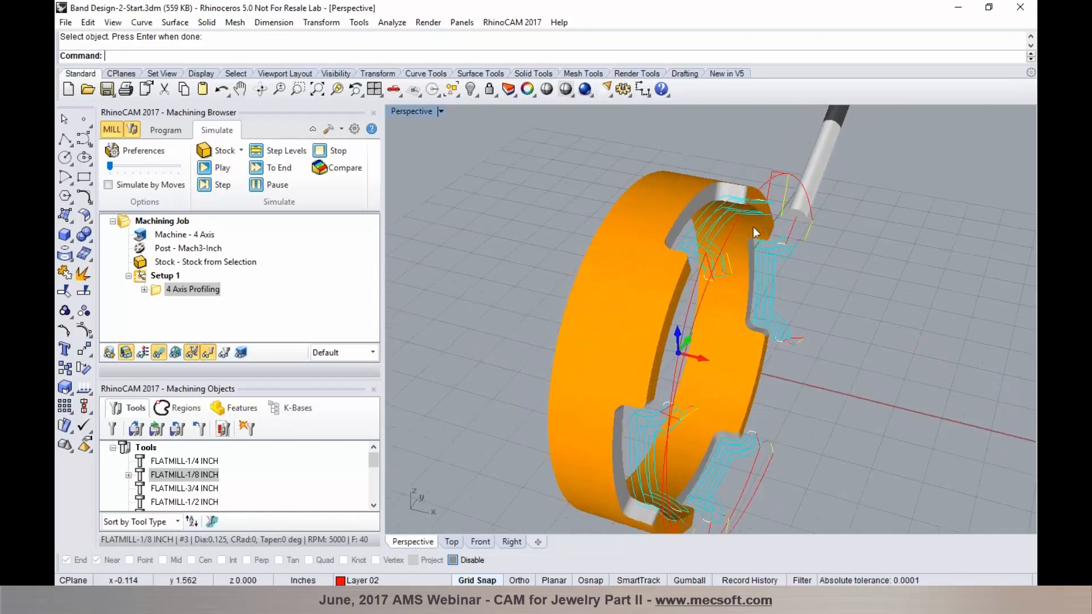
{"action": "scroll", "coordinate": [812, 237], "scroll_direction": "down", "scroll_amount": 2}
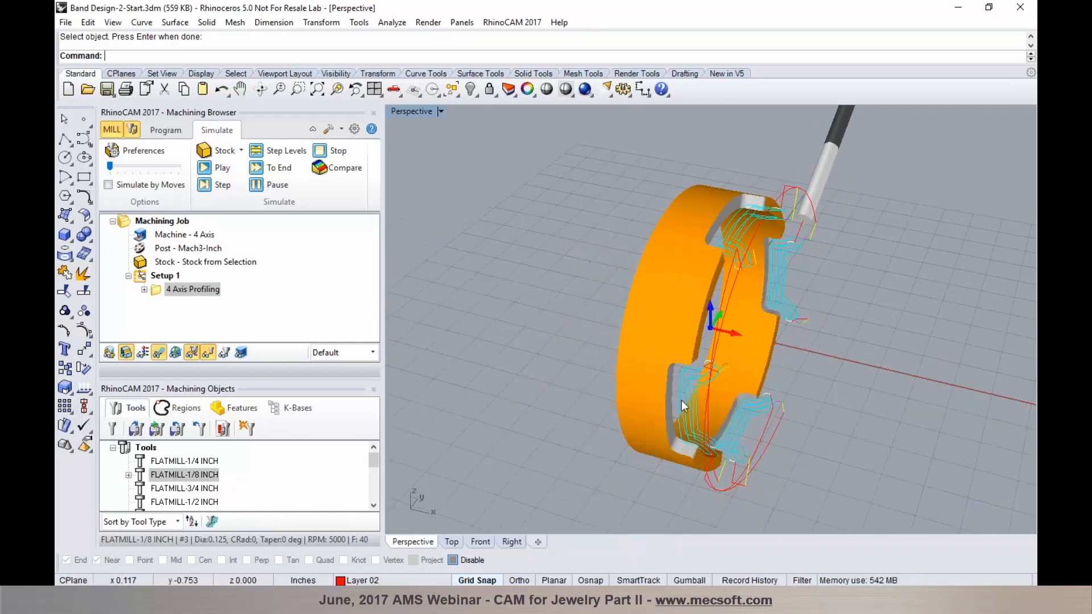
Step: Duplicate the 4 Axis Profiling operation within Setup 1
{"action": "left_click", "coordinate": [164, 134]}
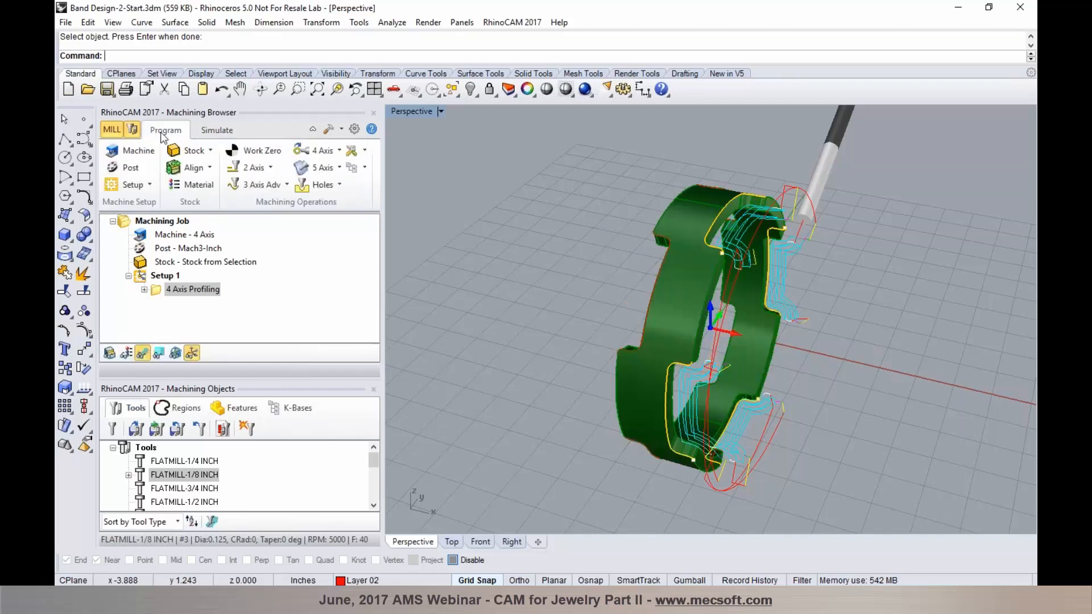
{"action": "left_click", "coordinate": [155, 291]}
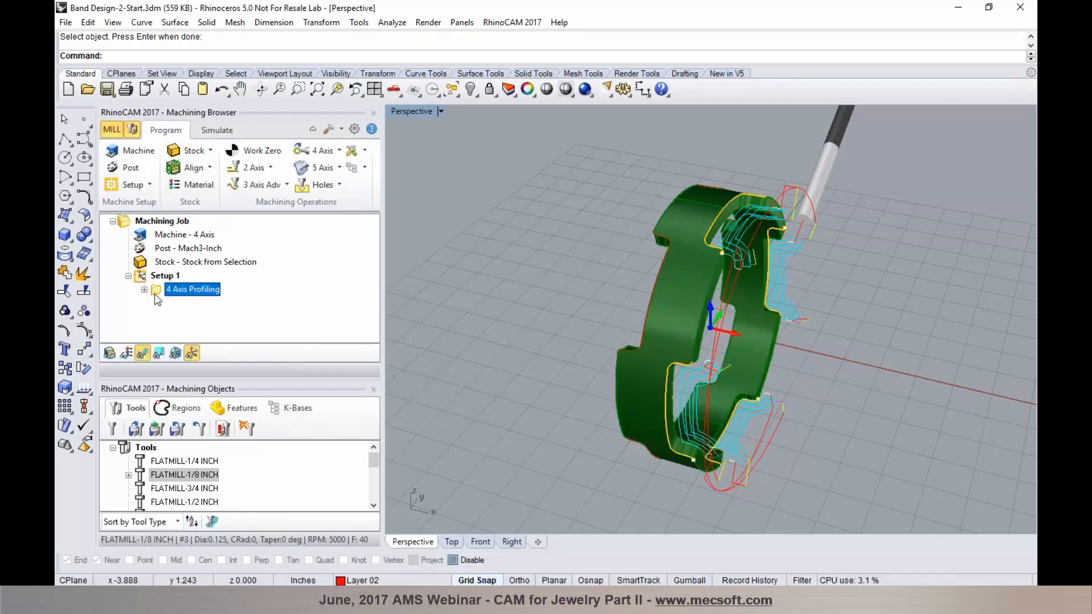
{"action": "key", "text": "ctrl+v"}
{"action": "left_click", "coordinate": [161, 304]}
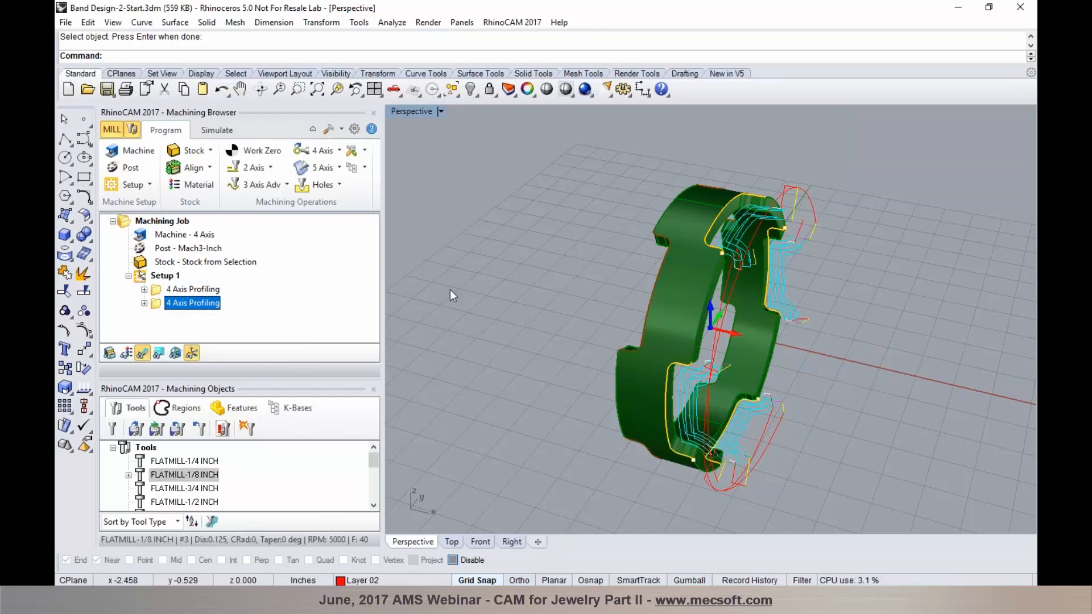
Step: Clear the copied operation's machining regions and pick the first two notch curves on the band's opposite edge
{"action": "right_click_drag", "start_coordinate": [558, 285], "coordinate": [670, 307]}
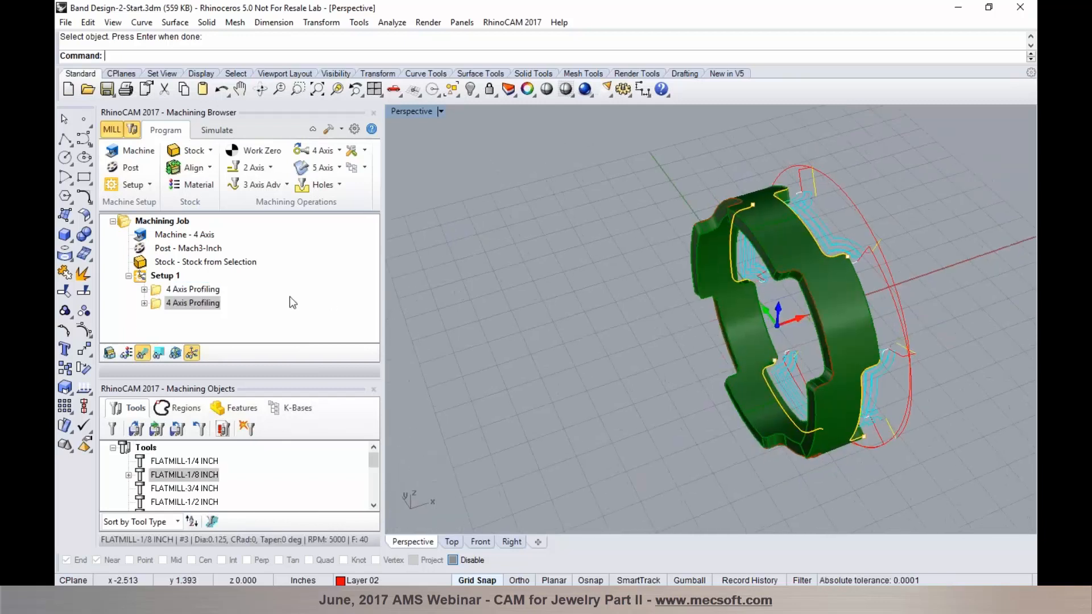
{"action": "double_click", "coordinate": [166, 301]}
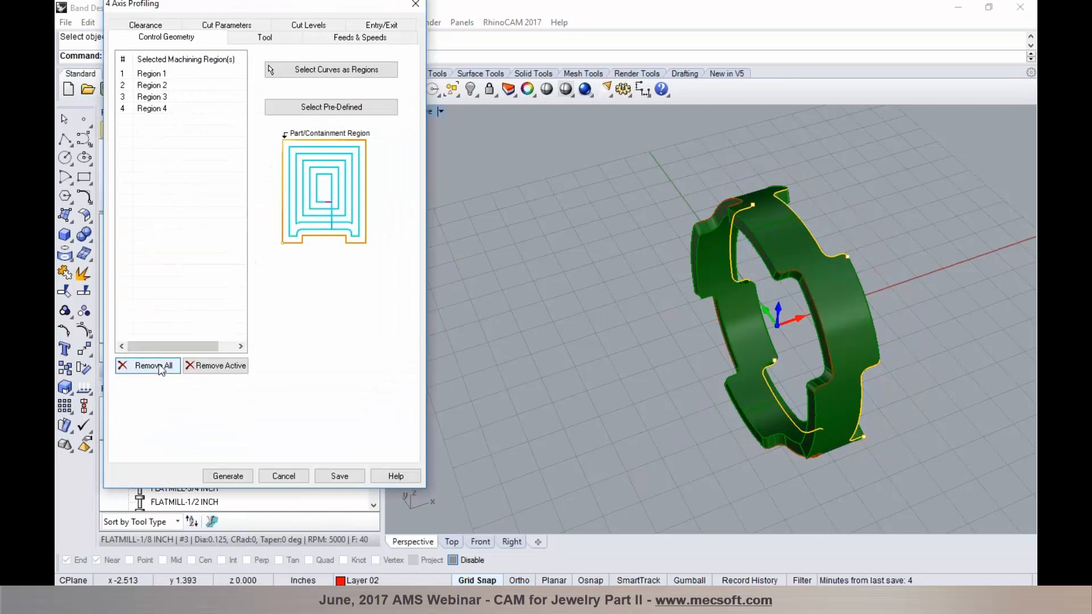
{"action": "left_click", "coordinate": [305, 70]}
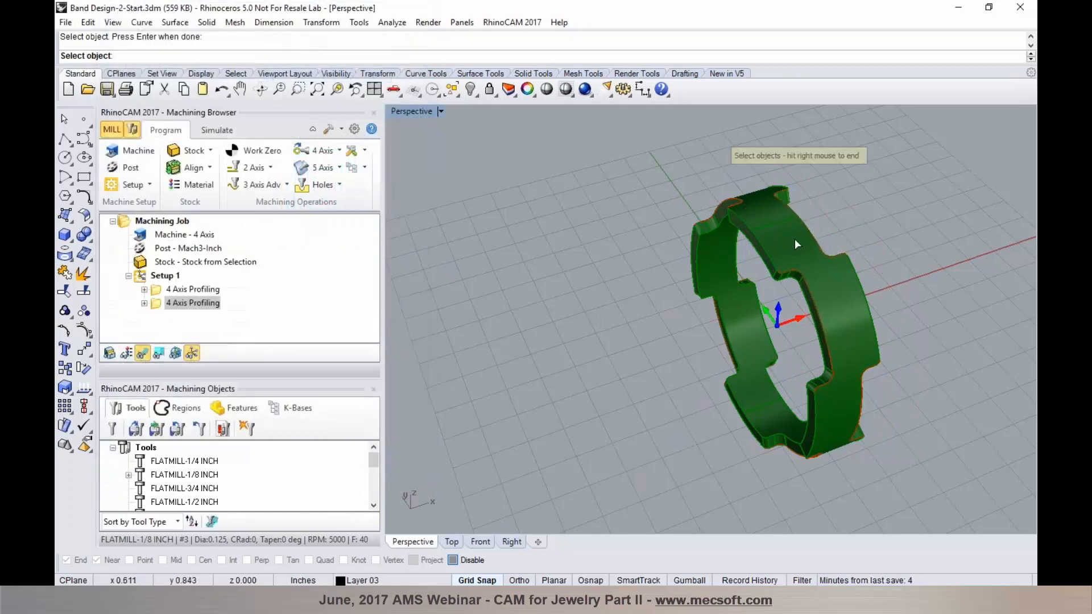
{"action": "left_click", "coordinate": [810, 307]}
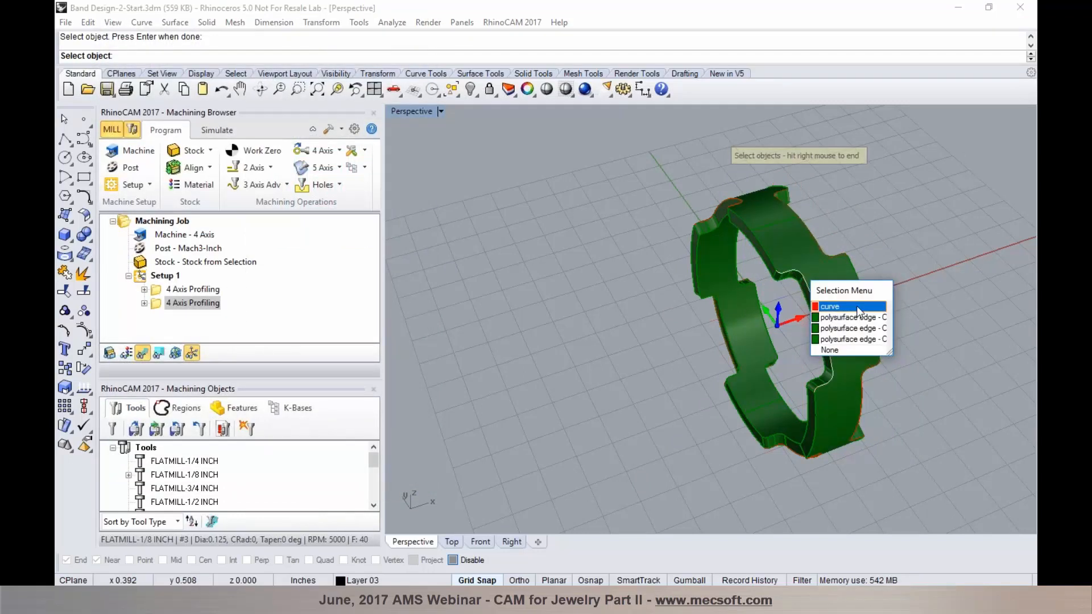
{"action": "left_click", "coordinate": [836, 310]}
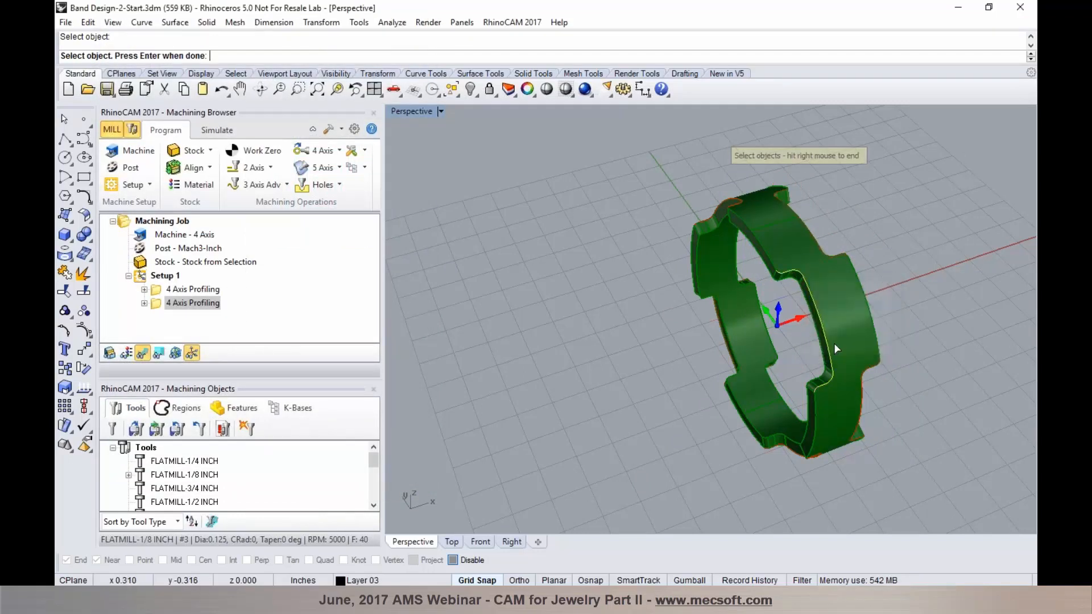
{"action": "left_click", "coordinate": [789, 451]}
{"action": "left_click", "coordinate": [822, 484]}
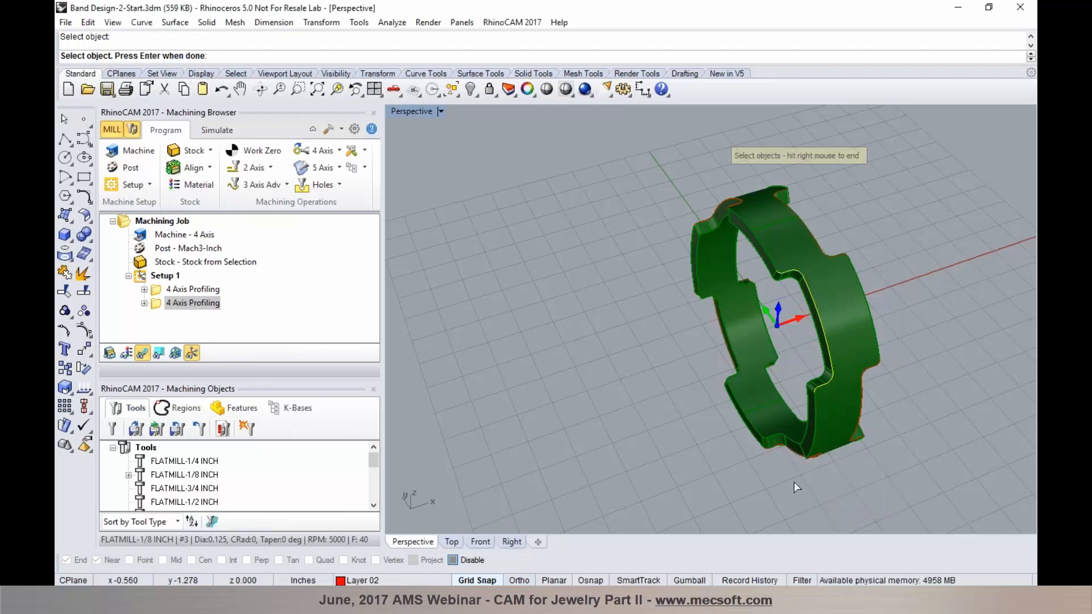
{"action": "left_click", "coordinate": [788, 449]}
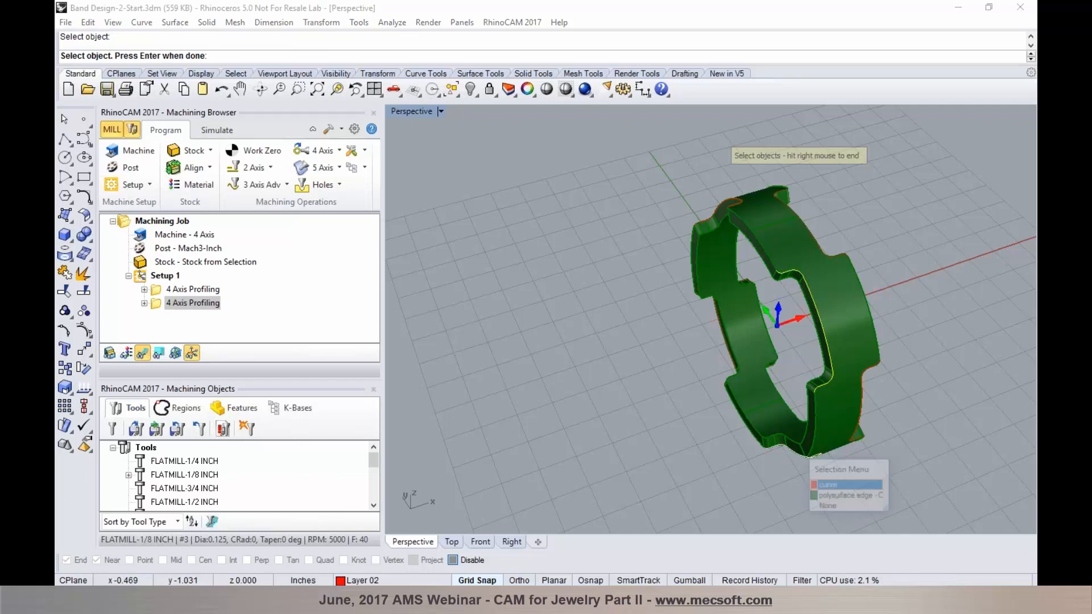
{"action": "left_click", "coordinate": [841, 495]}
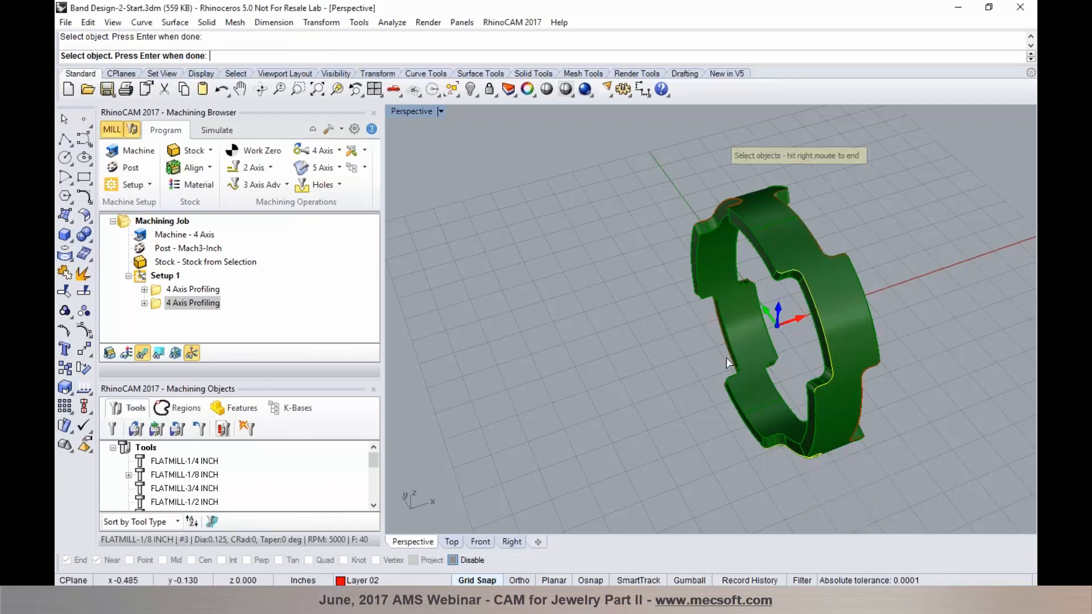
Step: Add the remaining two notch curves on the band's opposite edge and finish the region selection
{"action": "left_click", "coordinate": [731, 362]}
{"action": "scroll", "coordinate": [732, 363], "scroll_direction": "up", "scroll_amount": 5}
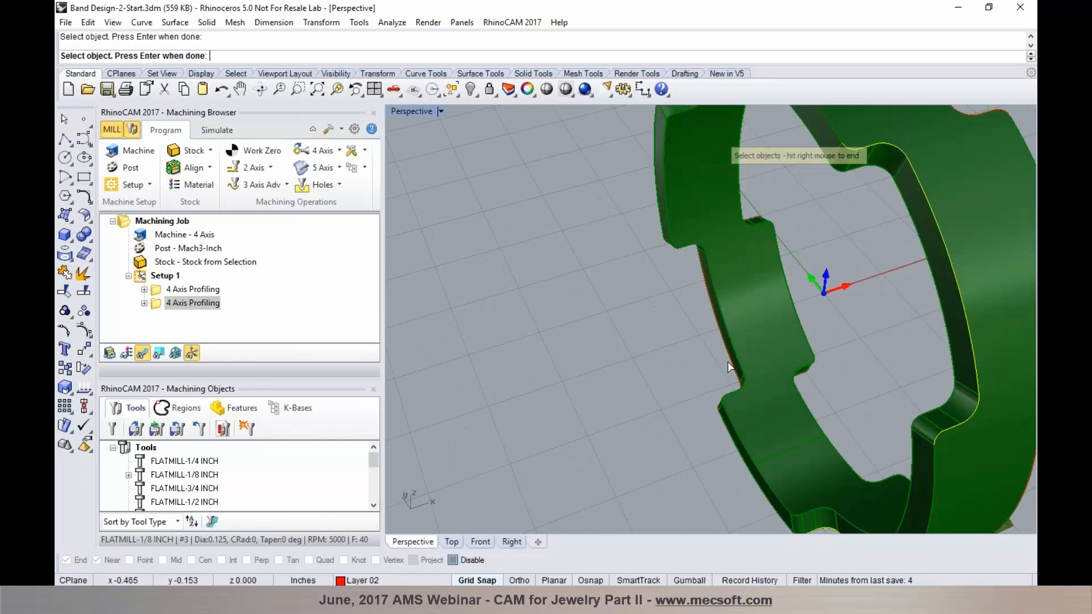
{"action": "left_click", "coordinate": [732, 367]}
{"action": "left_click", "coordinate": [772, 398]}
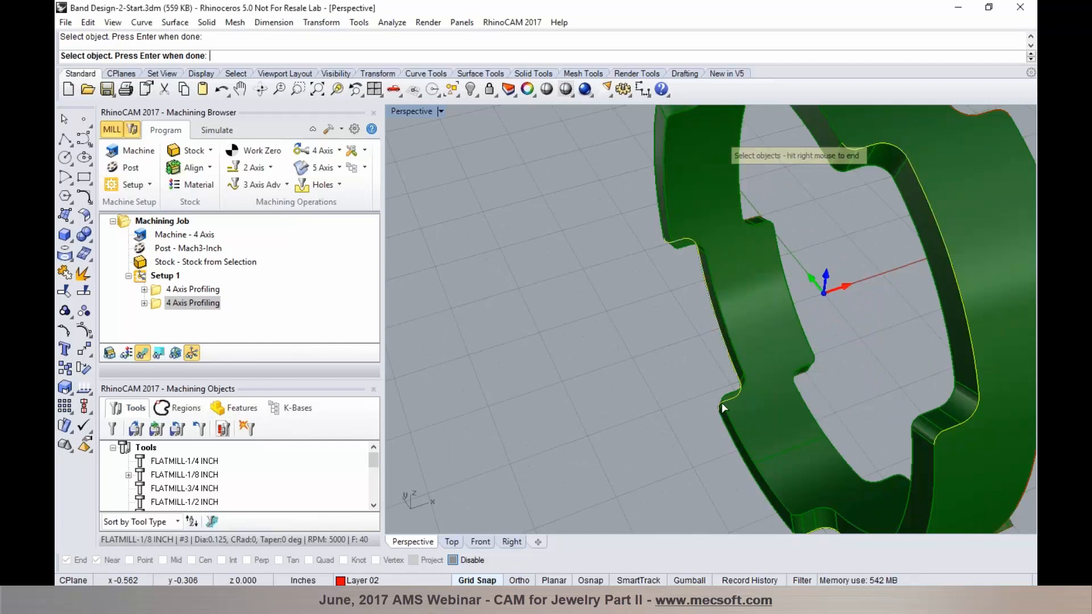
{"action": "scroll", "coordinate": [735, 219], "scroll_direction": "down", "scroll_amount": 5}
{"action": "scroll", "coordinate": [735, 216], "scroll_direction": "up", "scroll_amount": 5}
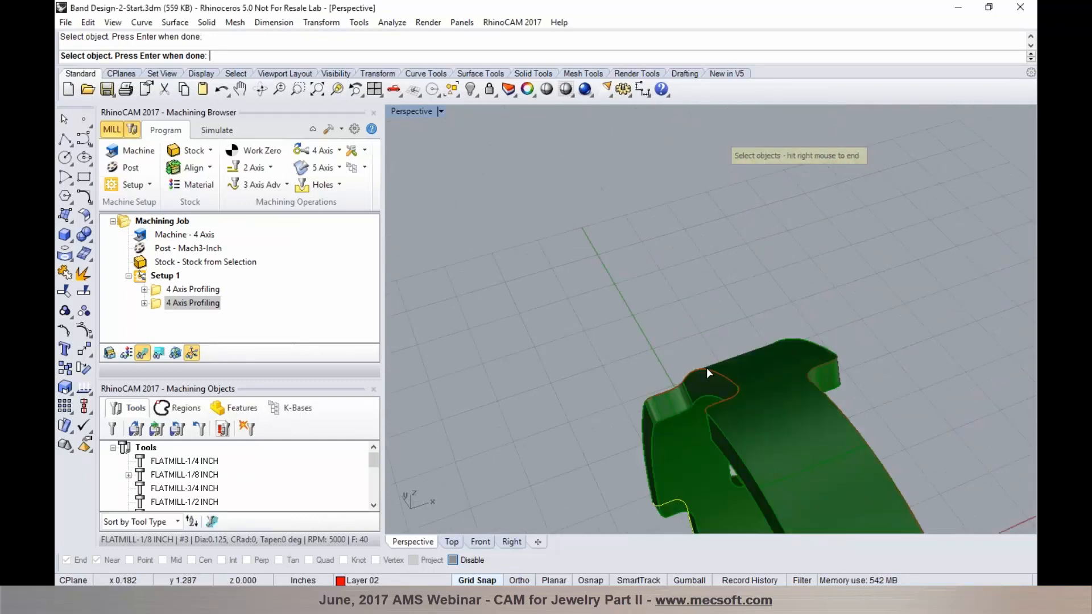
{"action": "left_click", "coordinate": [725, 378]}
{"action": "left_click", "coordinate": [733, 404]}
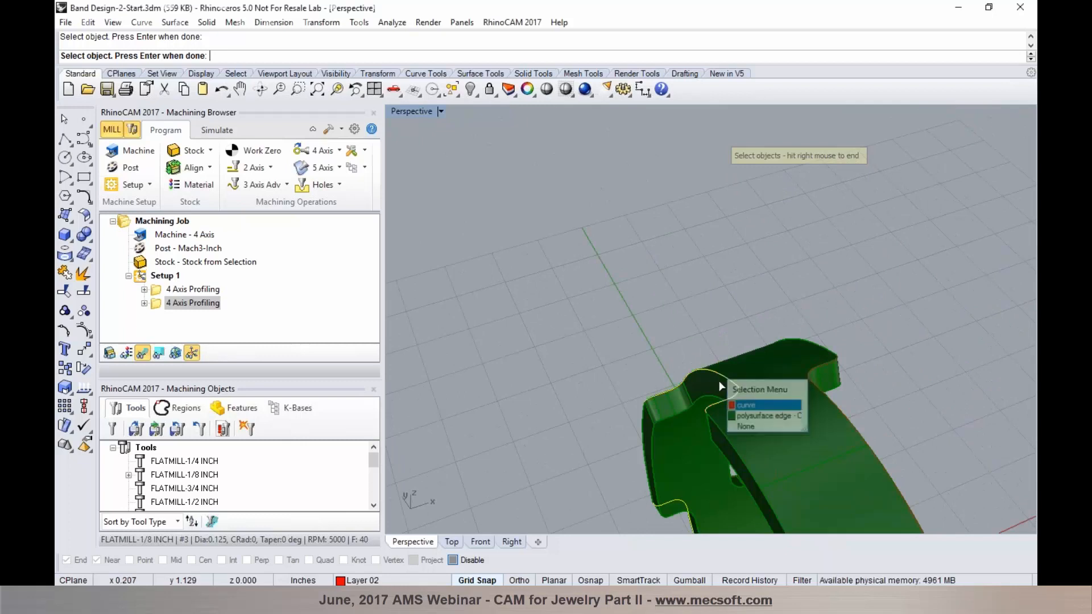
{"action": "right_click", "coordinate": [670, 322]}
{"action": "scroll", "coordinate": [676, 235], "scroll_direction": "down", "scroll_amount": 7}
{"action": "right_click_drag", "start_coordinate": [810, 327], "coordinate": [685, 339]}
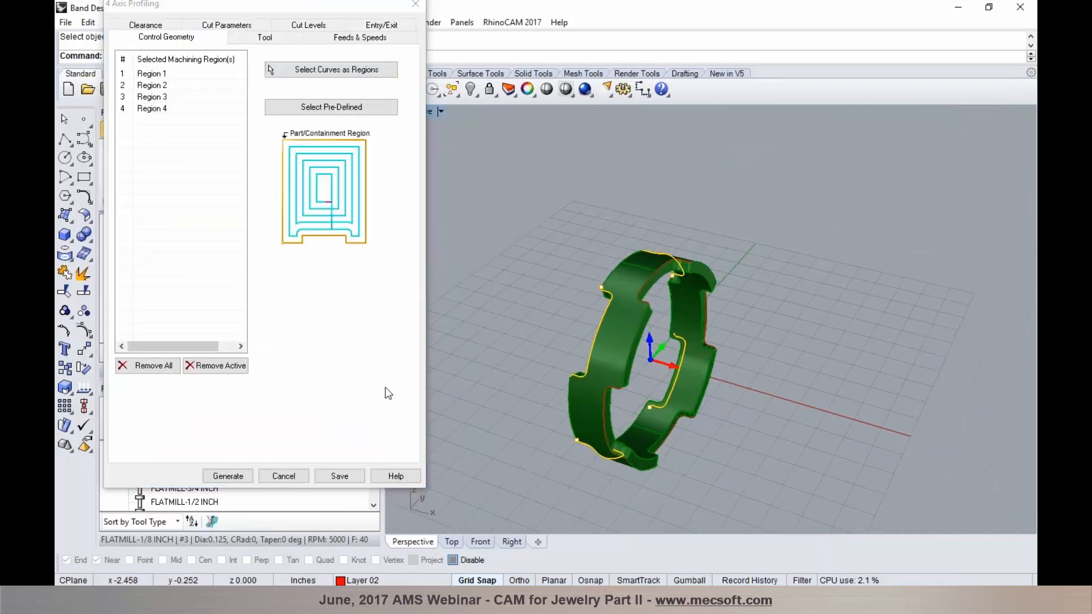
Step: Generate the copied 4 Axis Profiling toolpath and simulate cutting the band's second edge
{"action": "left_click", "coordinate": [228, 476]}
{"action": "right_click_drag", "start_coordinate": [541, 300], "coordinate": [711, 298]}
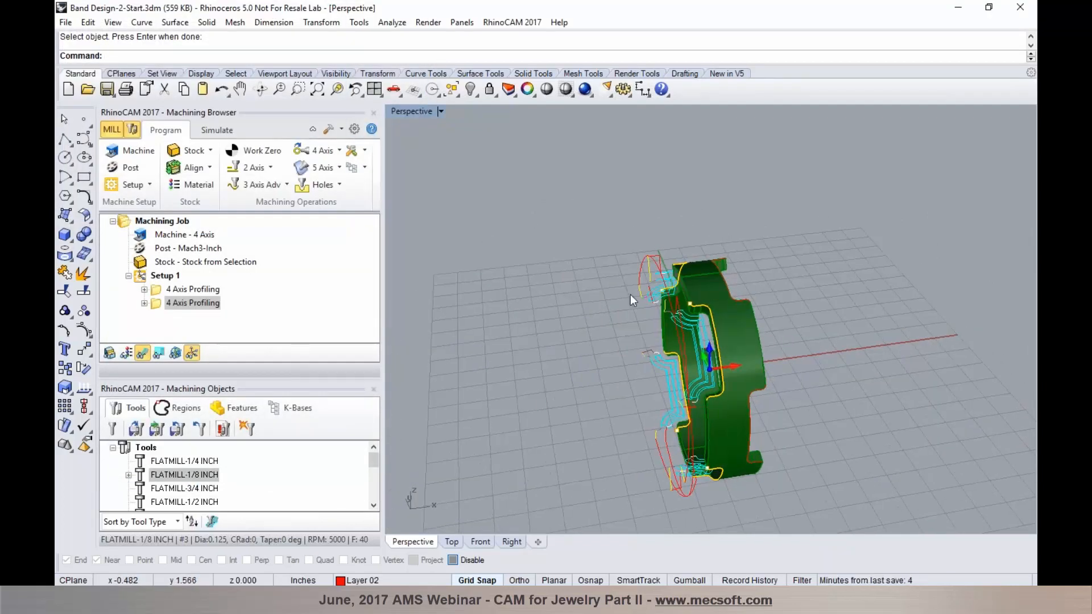
{"action": "left_click", "coordinate": [225, 132]}
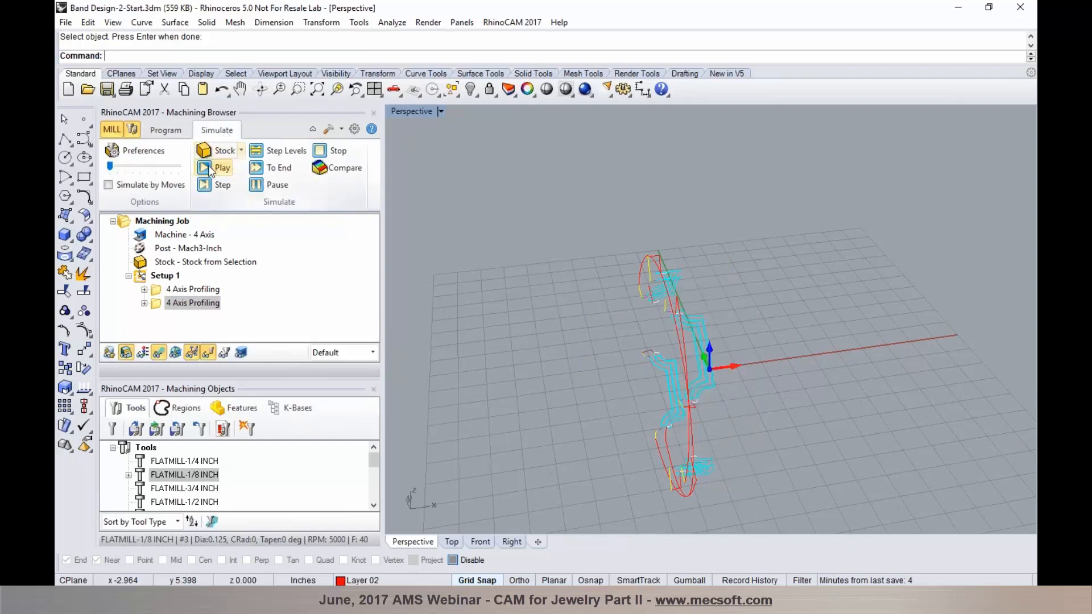
{"action": "left_click", "coordinate": [211, 168]}
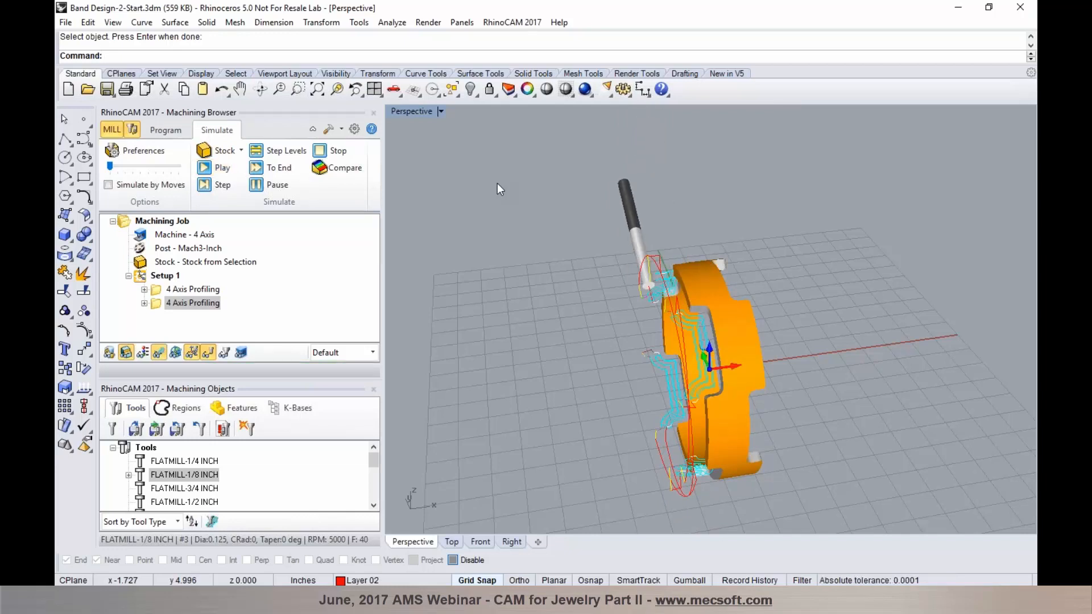
Step: Edit the Mach3-Inch post-processor to output inverse time feedrate for 4 & 5 Axis motions, On Code G93, Off Code G94, and save it
{"action": "left_click", "coordinate": [179, 133]}
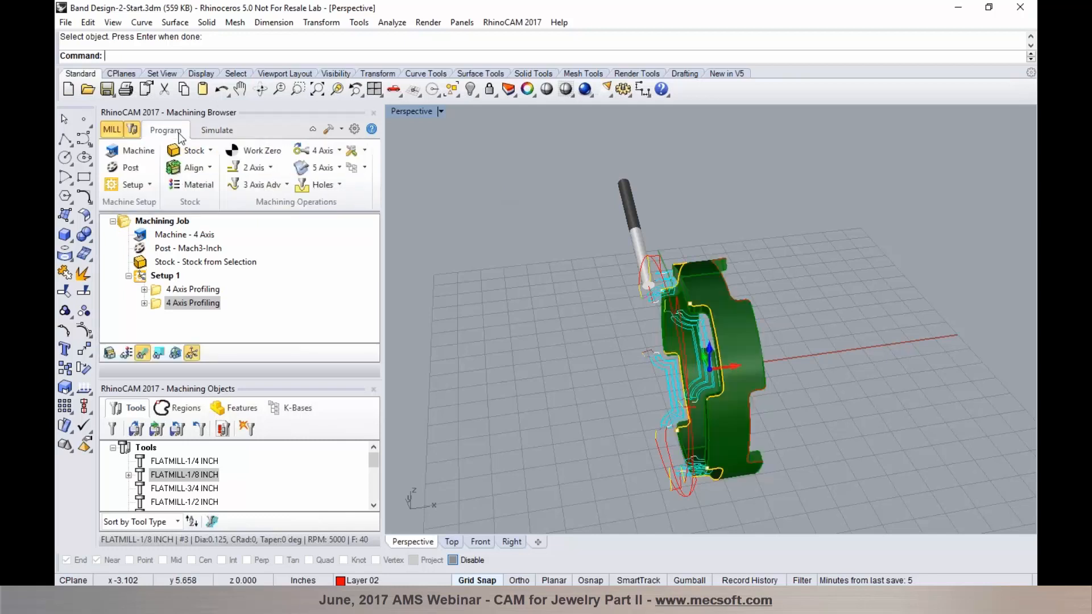
{"action": "left_click", "coordinate": [128, 170]}
{"action": "left_click", "coordinate": [329, 185]}
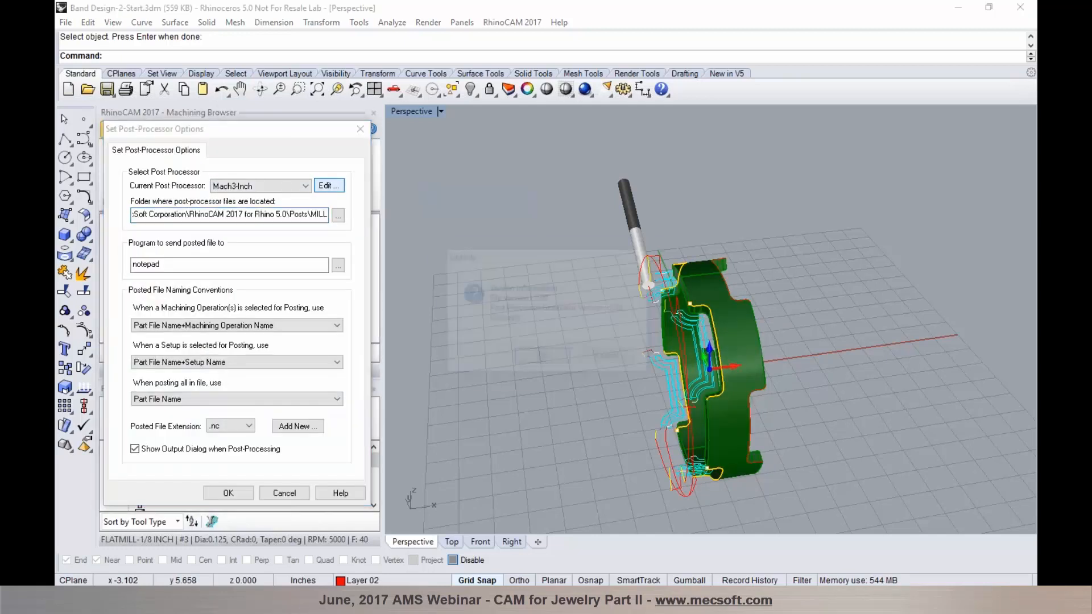
{"action": "left_click", "coordinate": [543, 358]}
{"action": "left_click", "coordinate": [258, 169]}
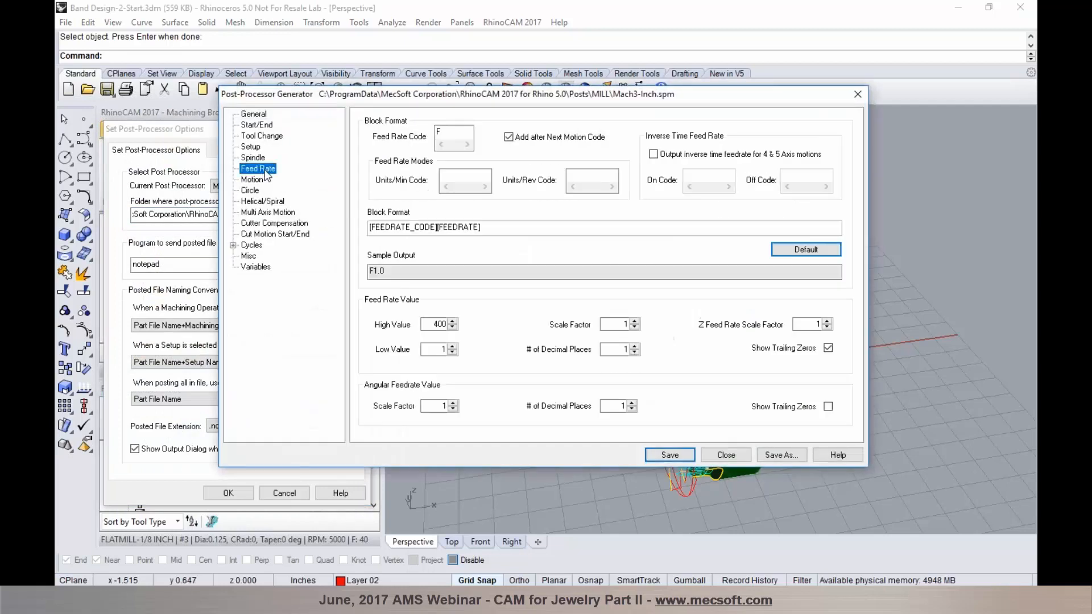
{"action": "left_click", "coordinate": [654, 154]}
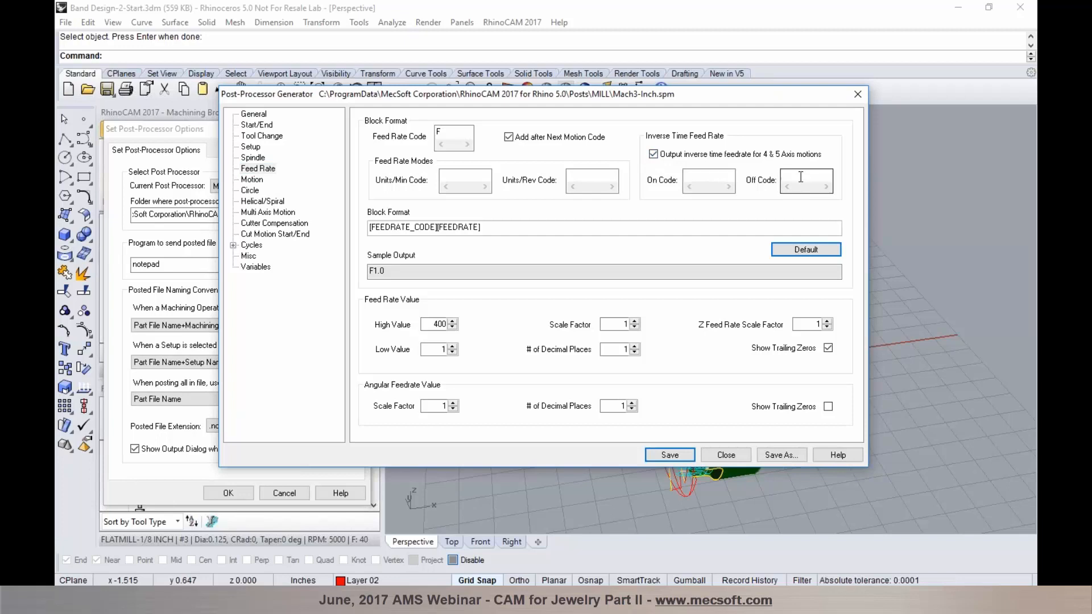
{"action": "left_click", "coordinate": [712, 176]}
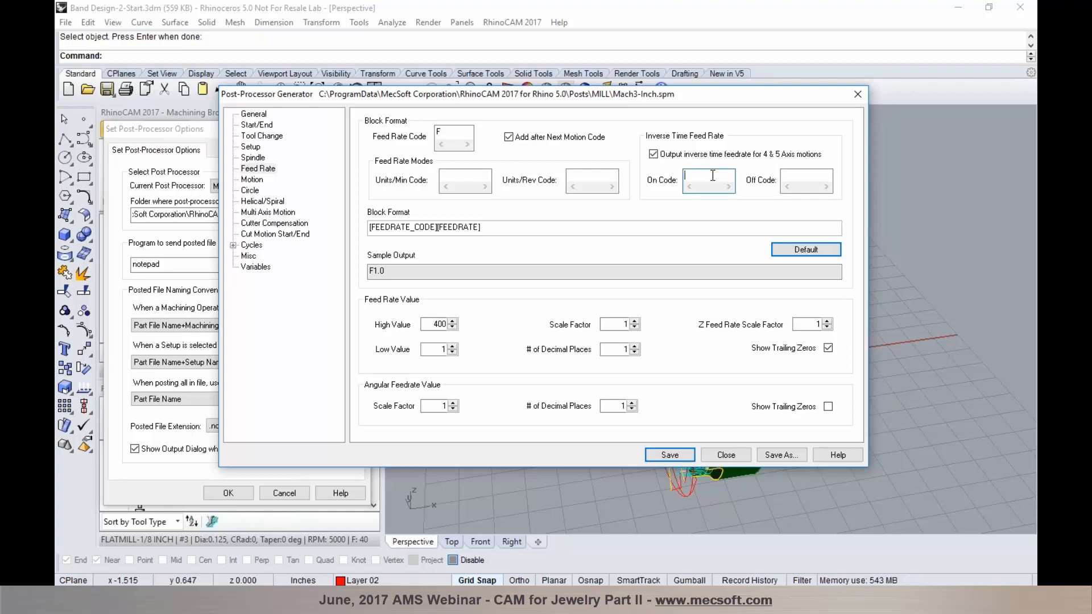
{"action": "type", "text": "G93"}
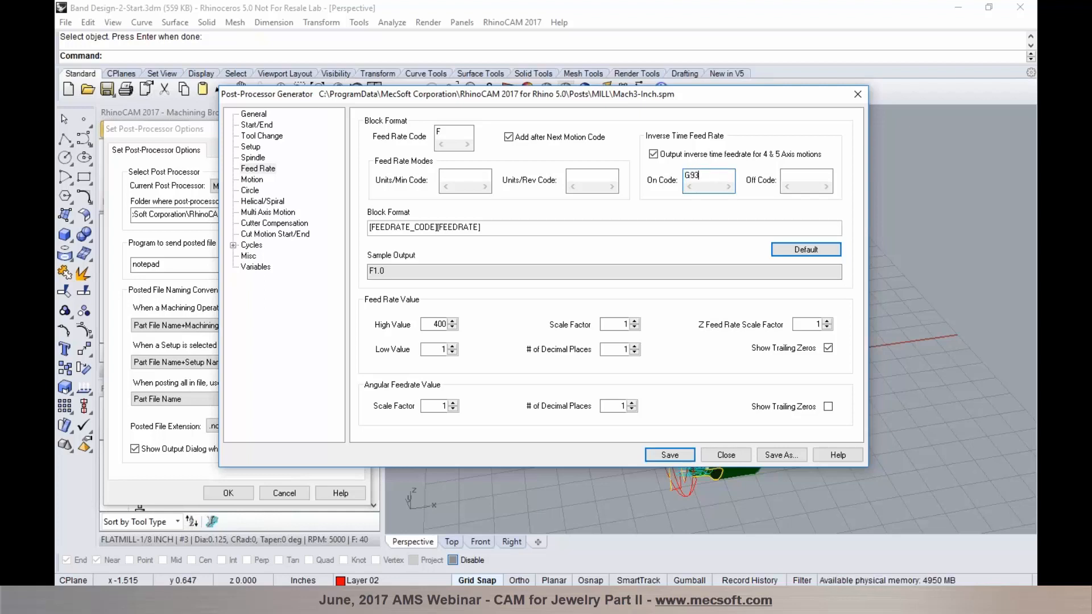
{"action": "left_click", "coordinate": [798, 174]}
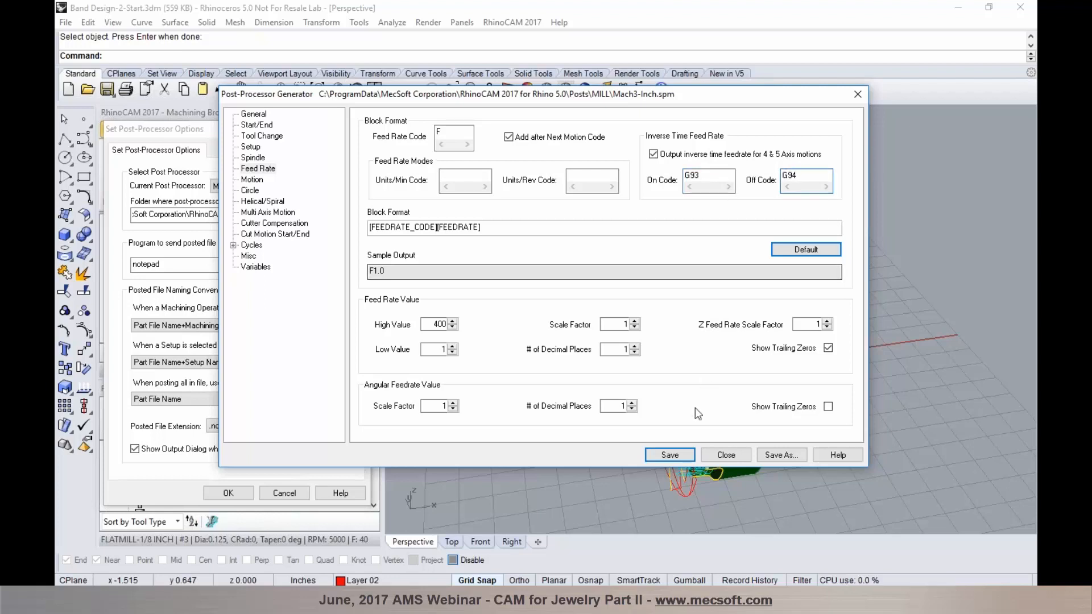
{"action": "left_click", "coordinate": [671, 456]}
{"action": "left_click", "coordinate": [725, 455]}
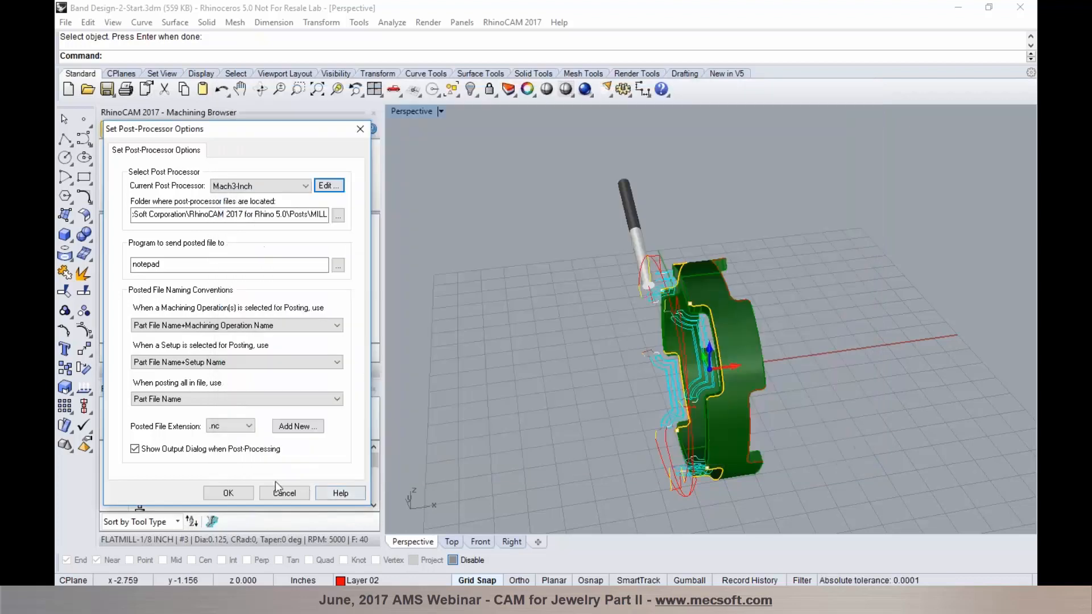
{"action": "left_click", "coordinate": [228, 493]}
Step: Post Setup 1 with Mach3-Inch to Band Design-2-Start_Setup 1.nc, look through the feed rates in the posted G-code and close the file
{"action": "left_click", "coordinate": [164, 277]}
{"action": "right_click", "coordinate": [165, 278]}
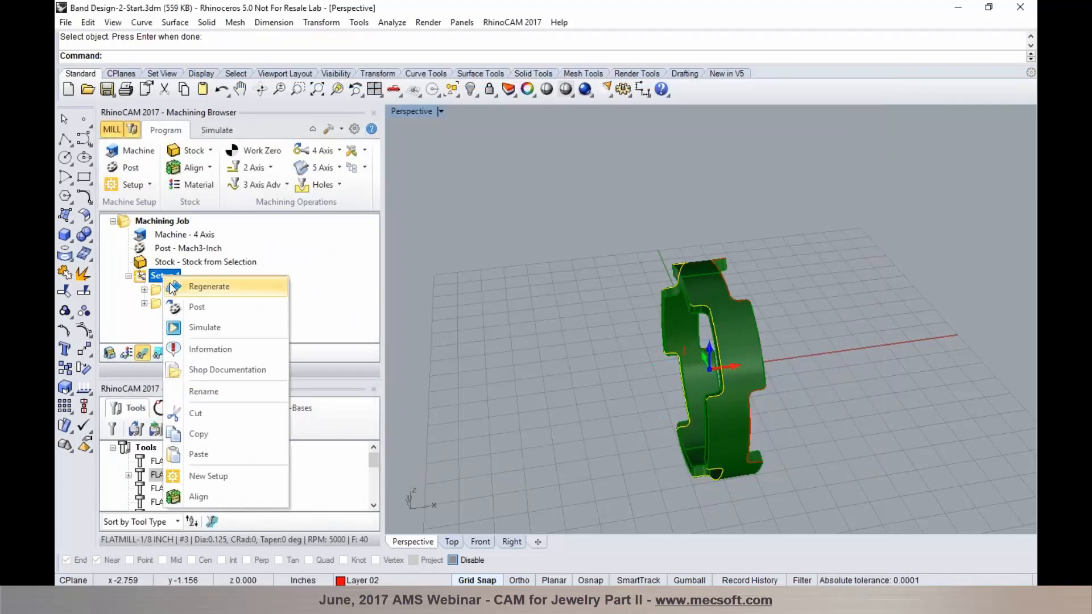
{"action": "left_click", "coordinate": [197, 305]}
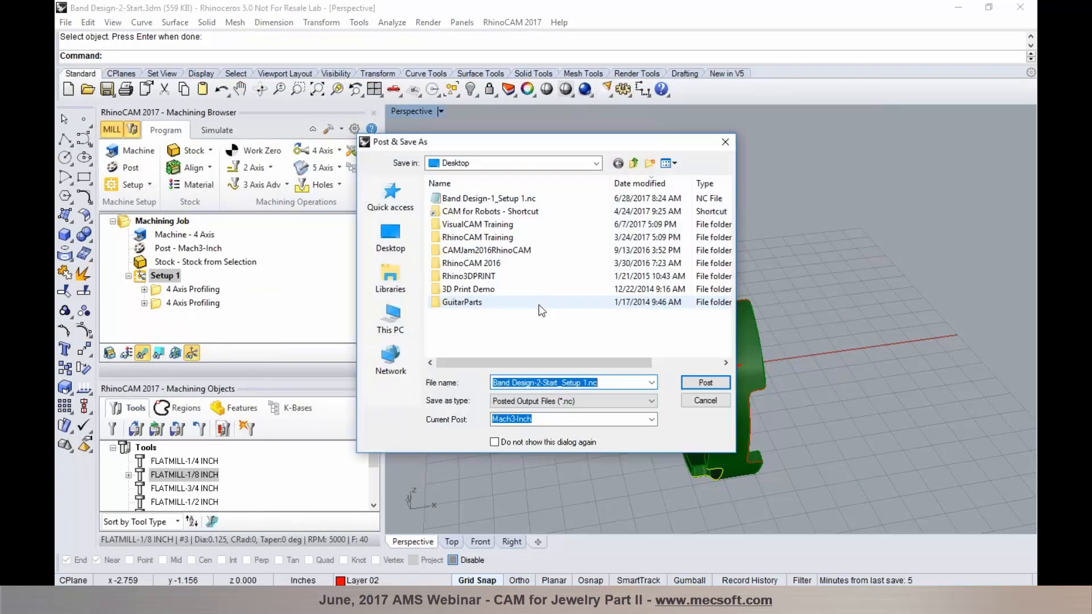
{"action": "left_click", "coordinate": [705, 381]}
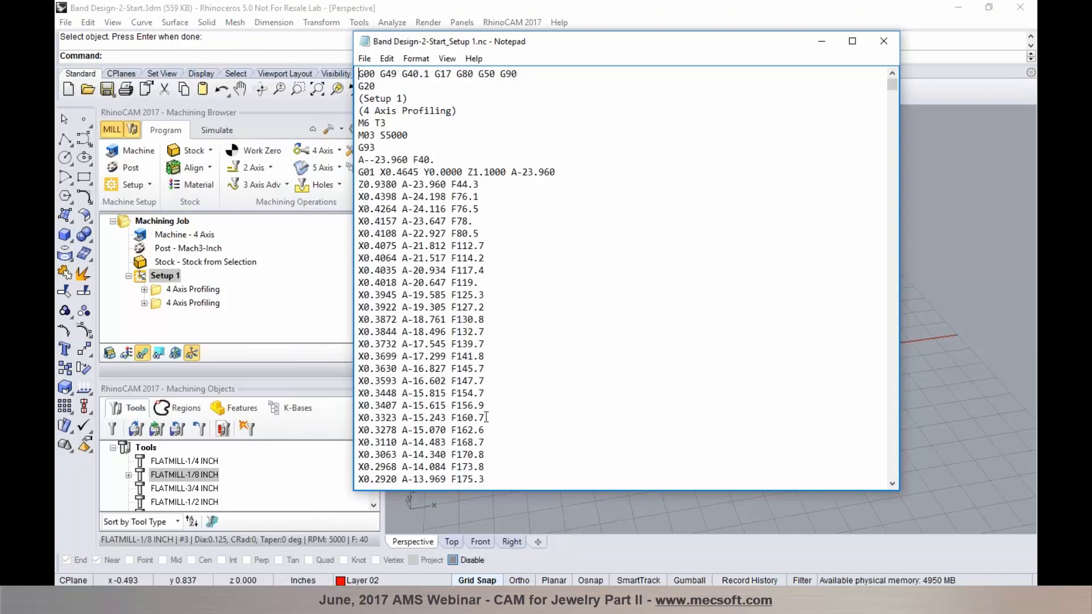
{"action": "scroll", "coordinate": [488, 415], "scroll_direction": "down", "scroll_amount": 4}
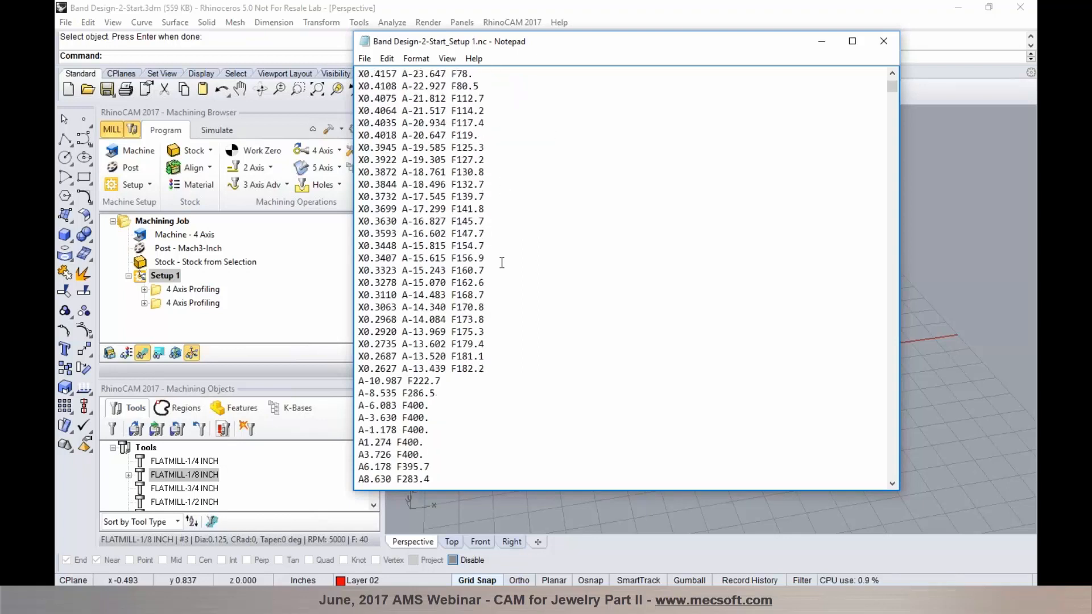
{"action": "scroll", "coordinate": [501, 262], "scroll_direction": "down", "scroll_amount": 10}
{"action": "scroll", "coordinate": [501, 268], "scroll_direction": "down", "scroll_amount": 3}
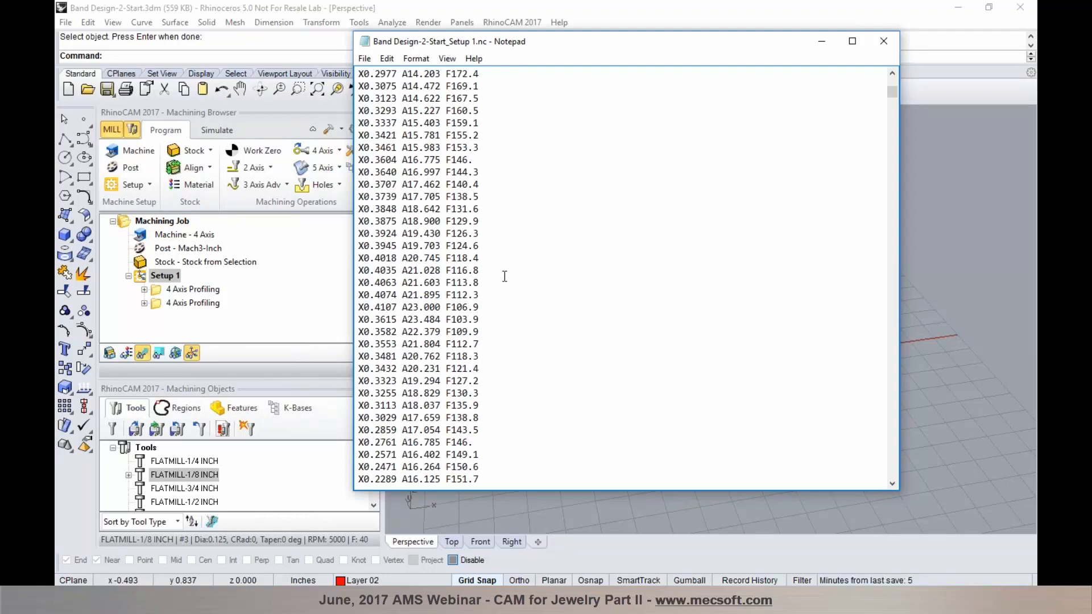
{"action": "left_click", "coordinate": [883, 42]}
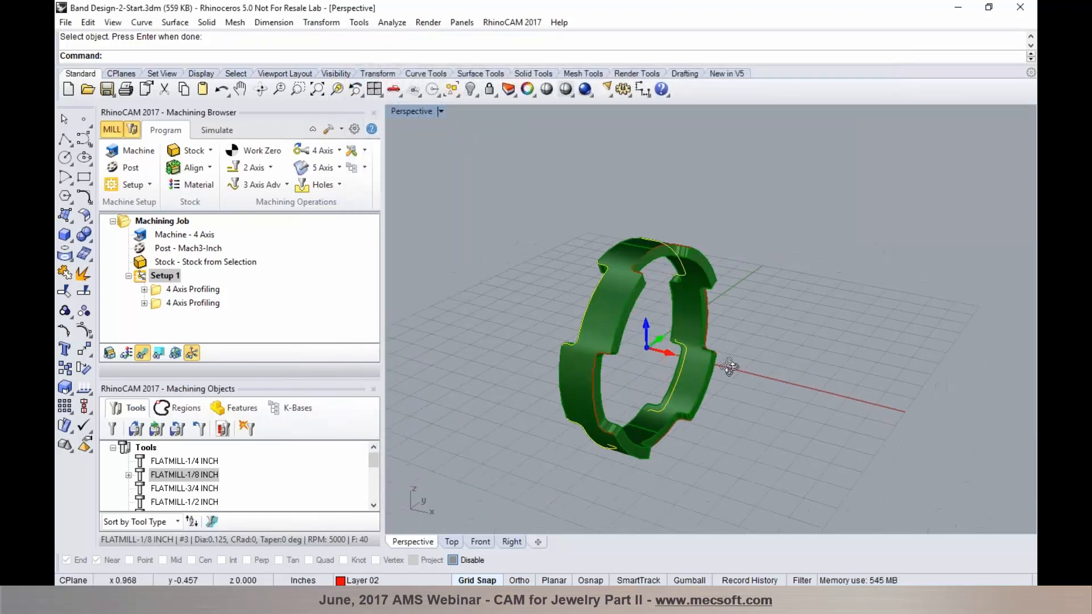
Step: Save the band model as an incremental copy, Band Design-2-Start 001.3dm
{"action": "scroll", "coordinate": [528, 367], "scroll_direction": "up", "scroll_amount": 2}
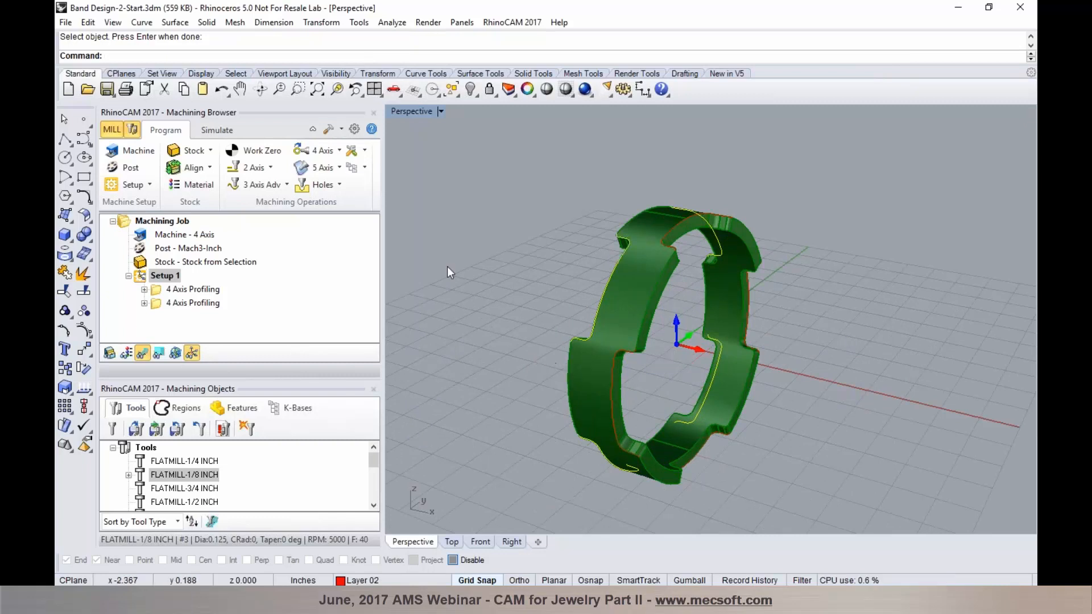
{"action": "left_click", "coordinate": [64, 24]}
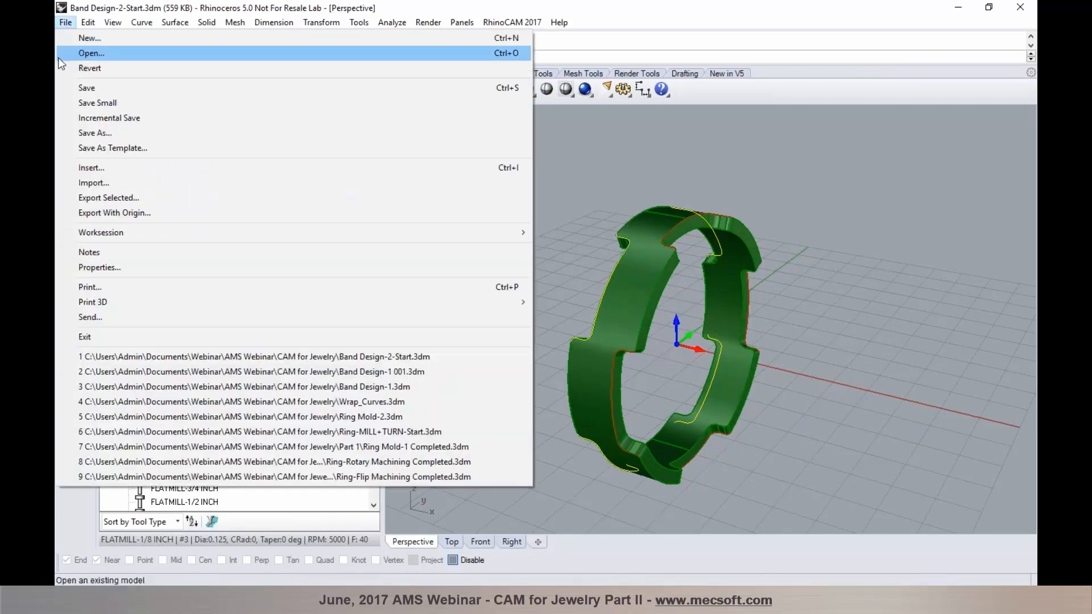
{"action": "left_click", "coordinate": [85, 113]}
{"action": "left_click", "coordinate": [472, 220]}
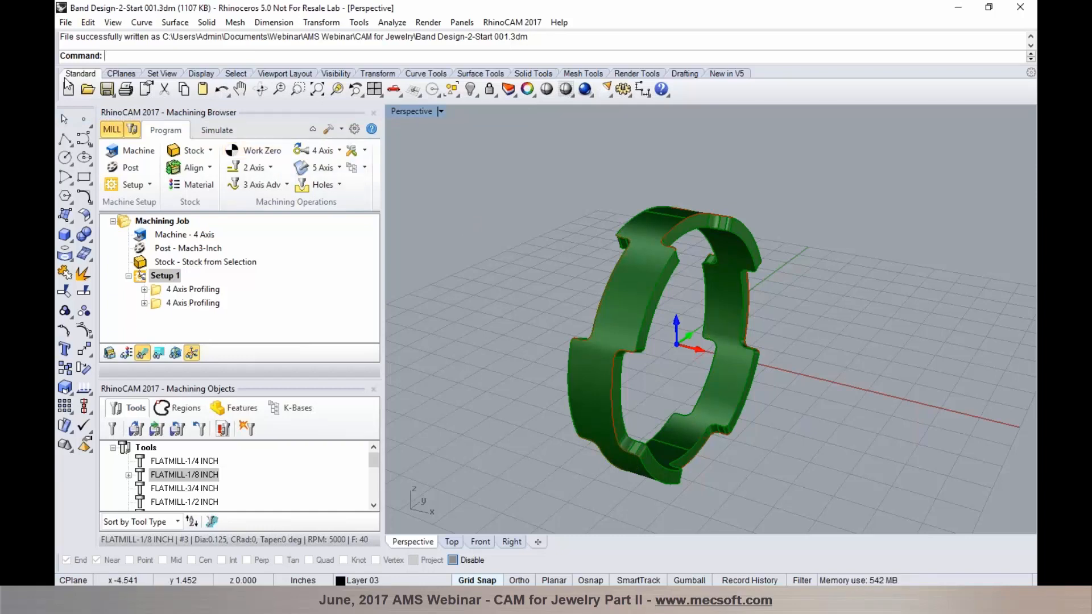
Step: Open Ring-MILL+TURN-Start.3dm from the CAM for Jewelry folder and examine the row of stone seats and prongs around the ring
{"action": "left_click", "coordinate": [87, 89]}
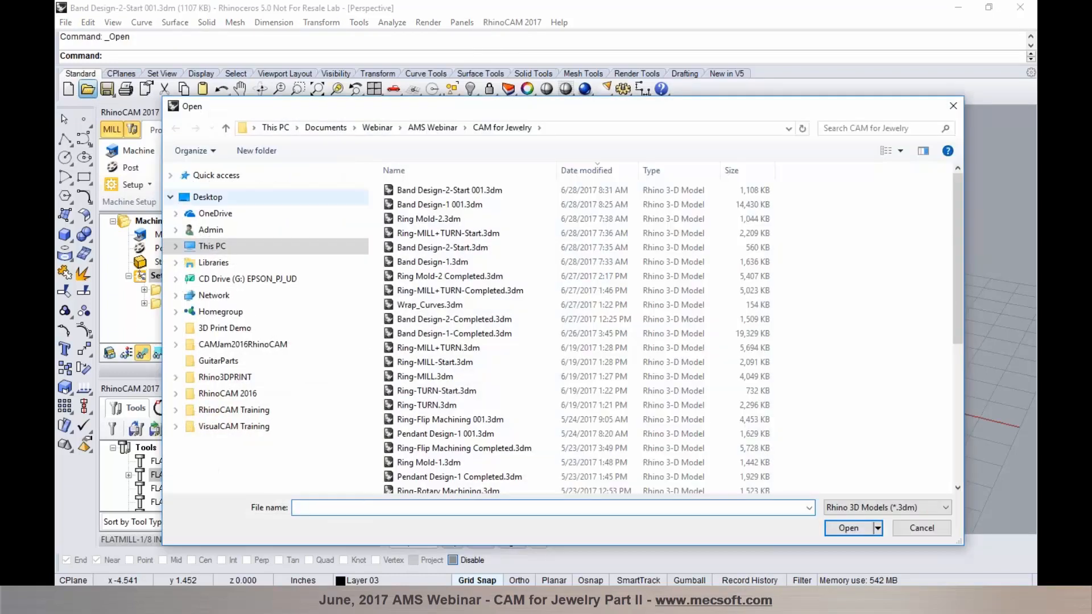
{"action": "left_click", "coordinate": [472, 233]}
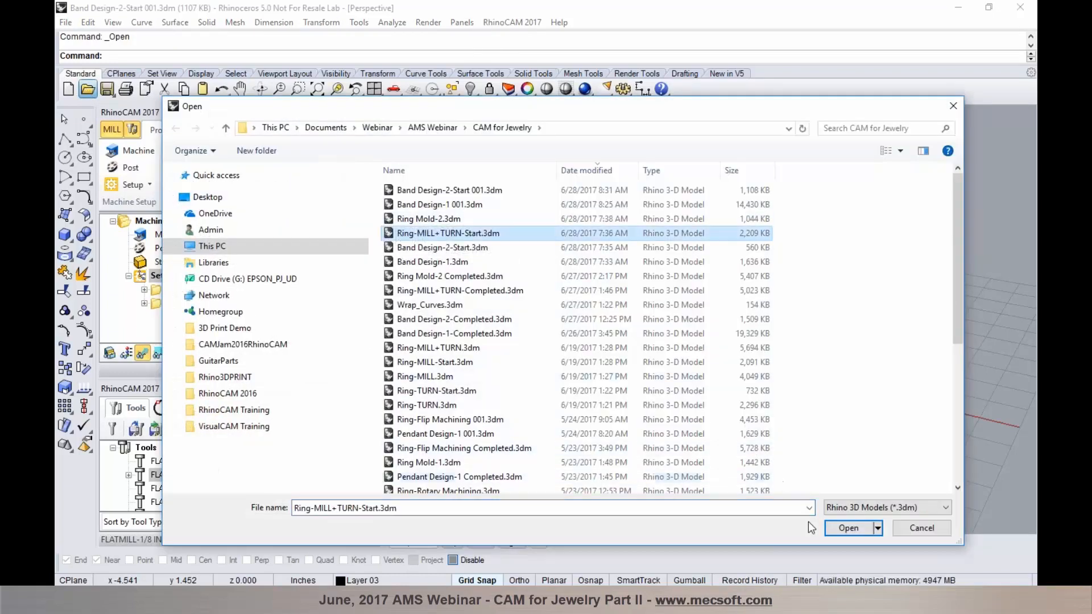
{"action": "left_click", "coordinate": [845, 528]}
{"action": "mouse_move", "coordinate": [636, 395]}
{"action": "right_mouse_down"}
{"action": "mouse_move", "coordinate": [672, 397]}
{"action": "mouse_move", "coordinate": [734, 438]}
{"action": "mouse_move", "coordinate": [635, 398]}
{"action": "right_mouse_up"}
{"action": "scroll", "coordinate": [612, 385], "scroll_direction": "down", "scroll_amount": 5}
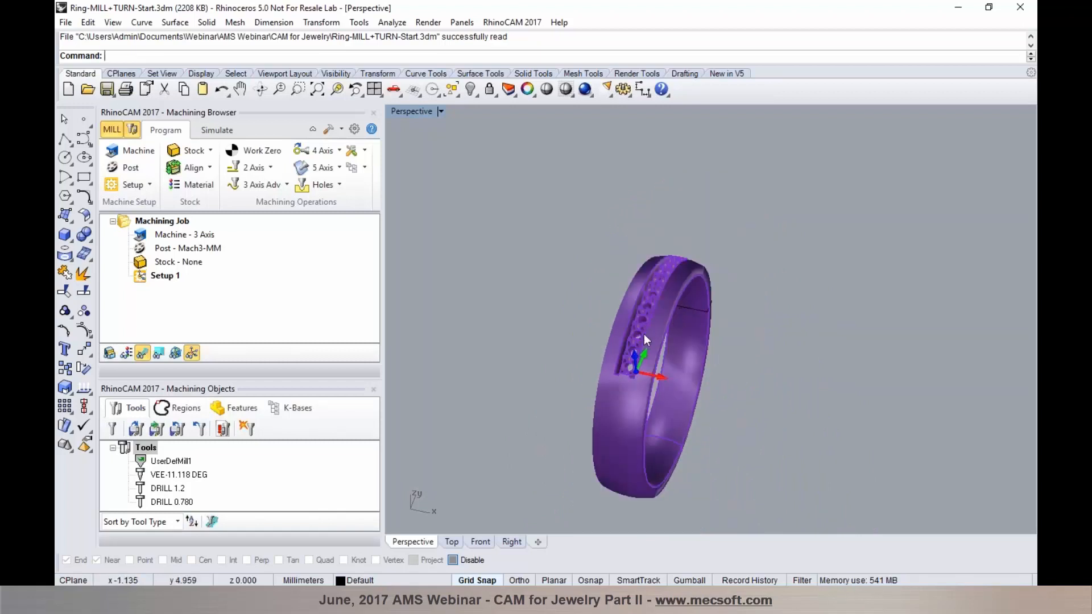
{"action": "scroll", "coordinate": [640, 339], "scroll_direction": "up", "scroll_amount": 5}
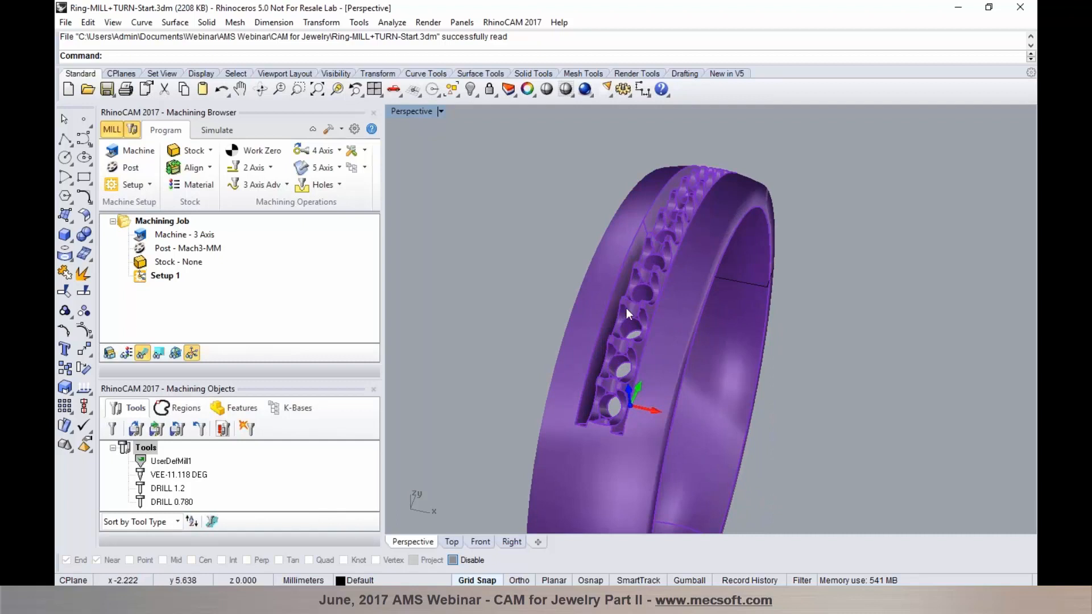
{"action": "scroll", "coordinate": [626, 308], "scroll_direction": "up", "scroll_amount": 2}
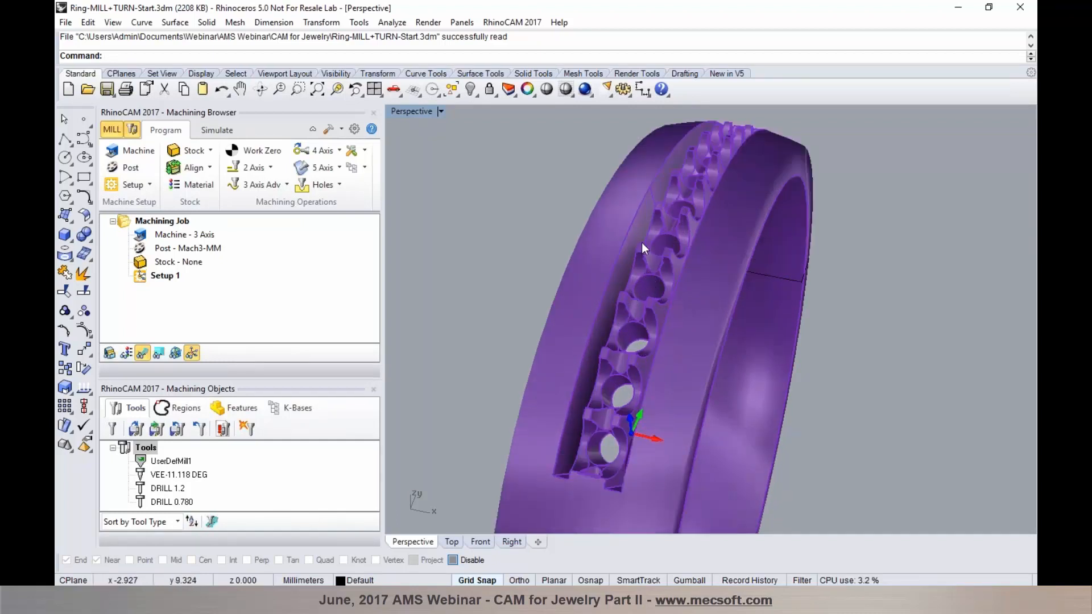
{"action": "scroll", "coordinate": [645, 245], "scroll_direction": "down", "scroll_amount": 1}
{"action": "right_click_drag", "start_coordinate": [661, 257], "coordinate": [657, 245]}
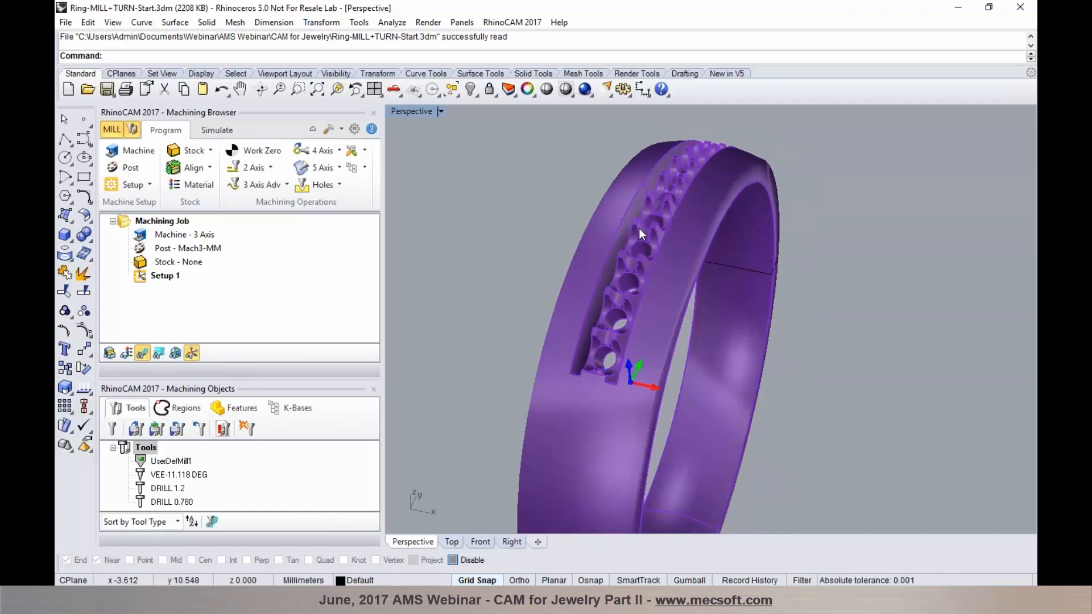
{"action": "scroll", "coordinate": [639, 228], "scroll_direction": "down", "scroll_amount": 1}
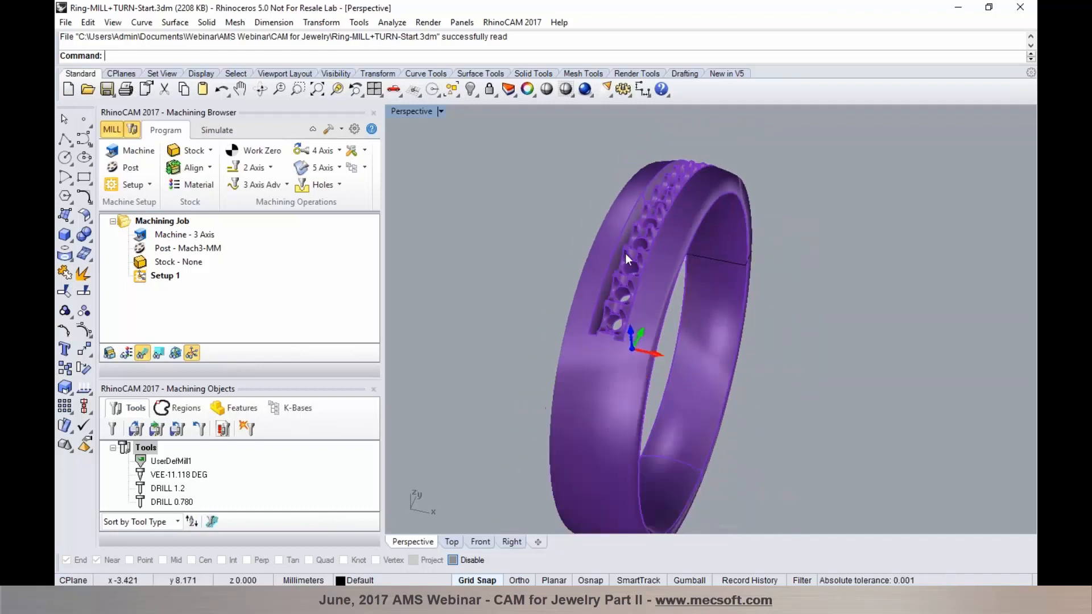
Step: Show the TURN Part layer and hide the Part layer, moving the layer list clear of the ring
{"action": "left_click", "coordinate": [505, 93]}
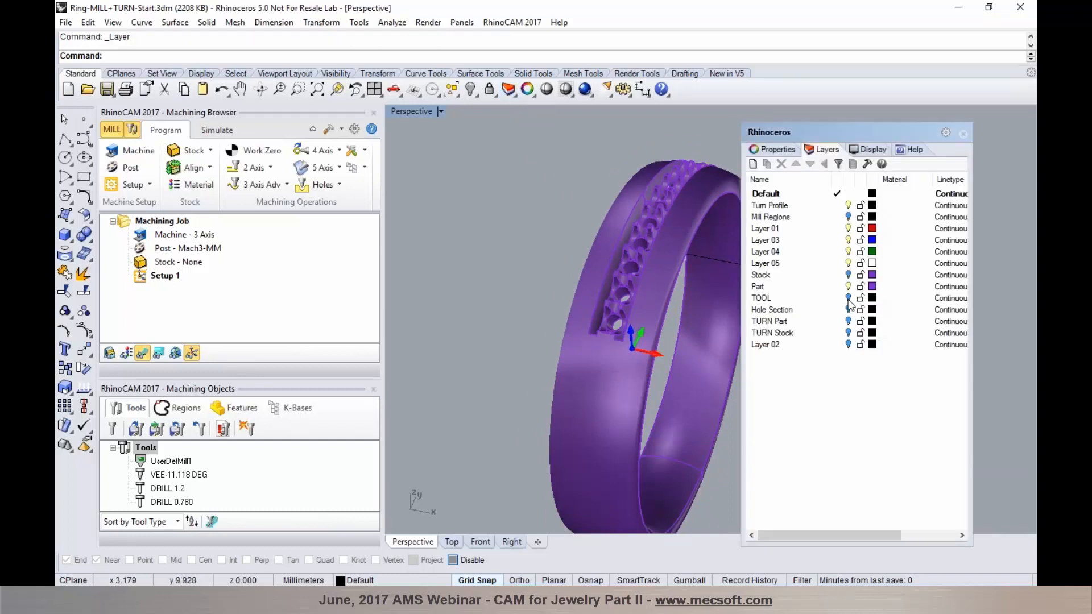
{"action": "left_click", "coordinate": [848, 322]}
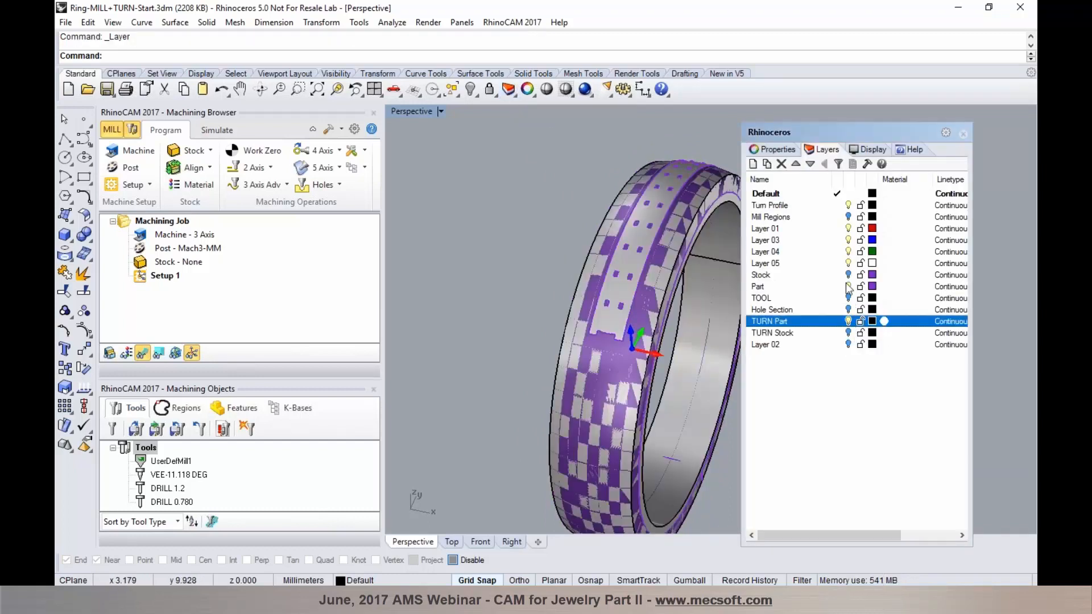
{"action": "left_click", "coordinate": [847, 286]}
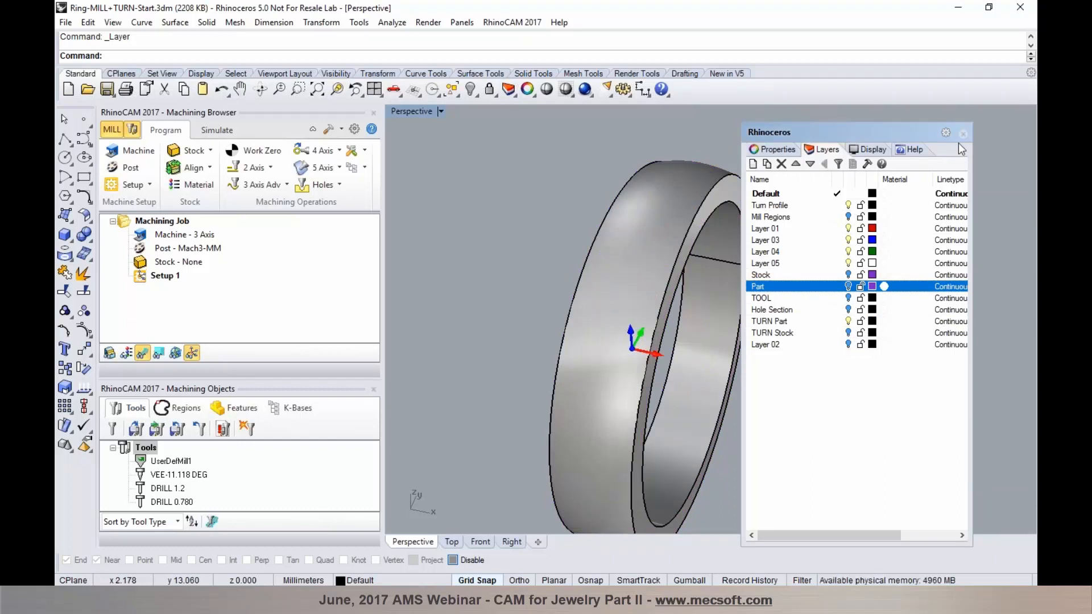
{"action": "left_click_drag", "start_coordinate": [893, 133], "coordinate": [995, 191]}
{"action": "left_click_drag", "start_coordinate": [925, 184], "coordinate": [1003, 201]}
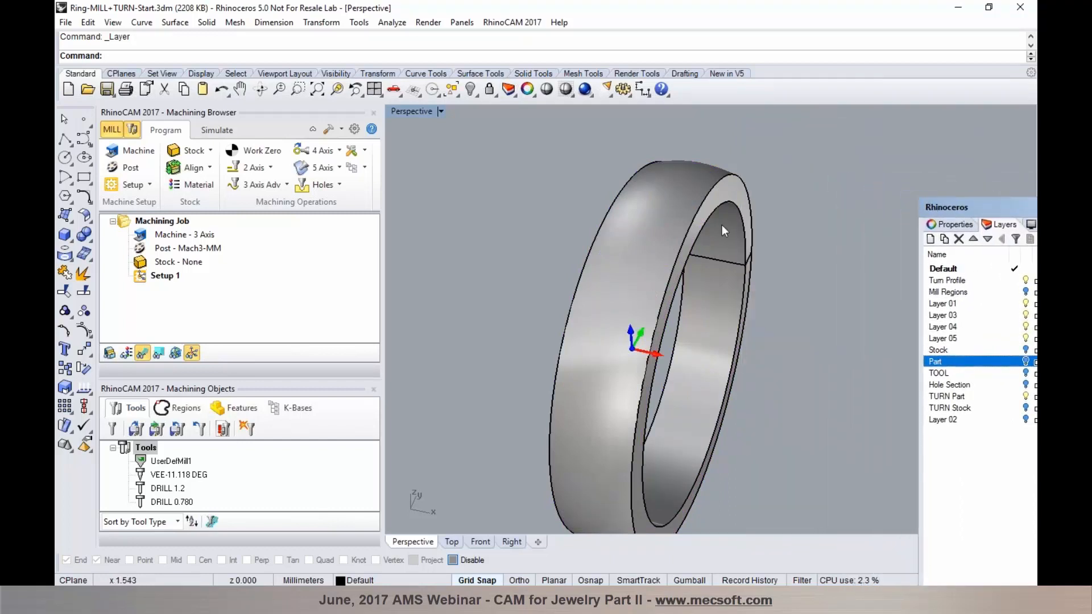
{"action": "right_click_drag", "start_coordinate": [661, 241], "coordinate": [688, 235]}
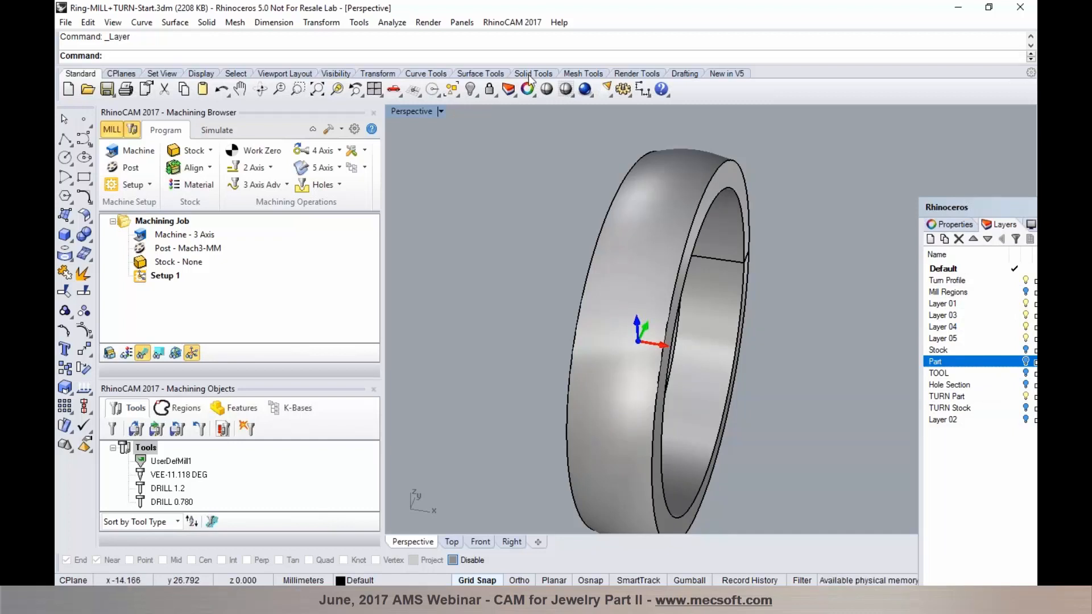
Step: Switch the machining browser from the MILL module to the TURN module
{"action": "left_click", "coordinate": [492, 25]}
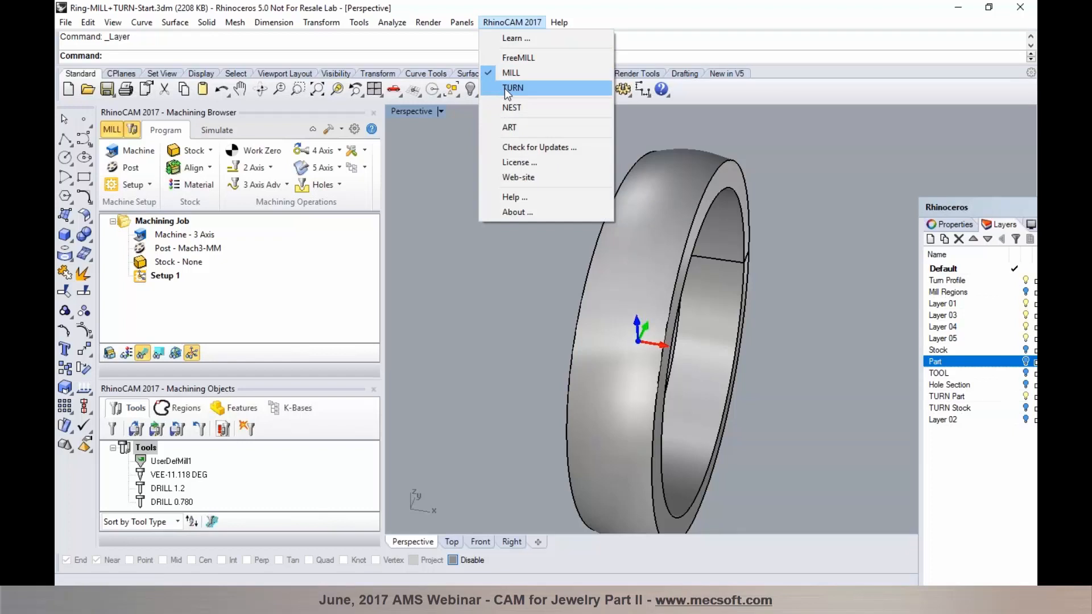
{"action": "left_click", "coordinate": [110, 134]}
{"action": "left_click", "coordinate": [109, 132]}
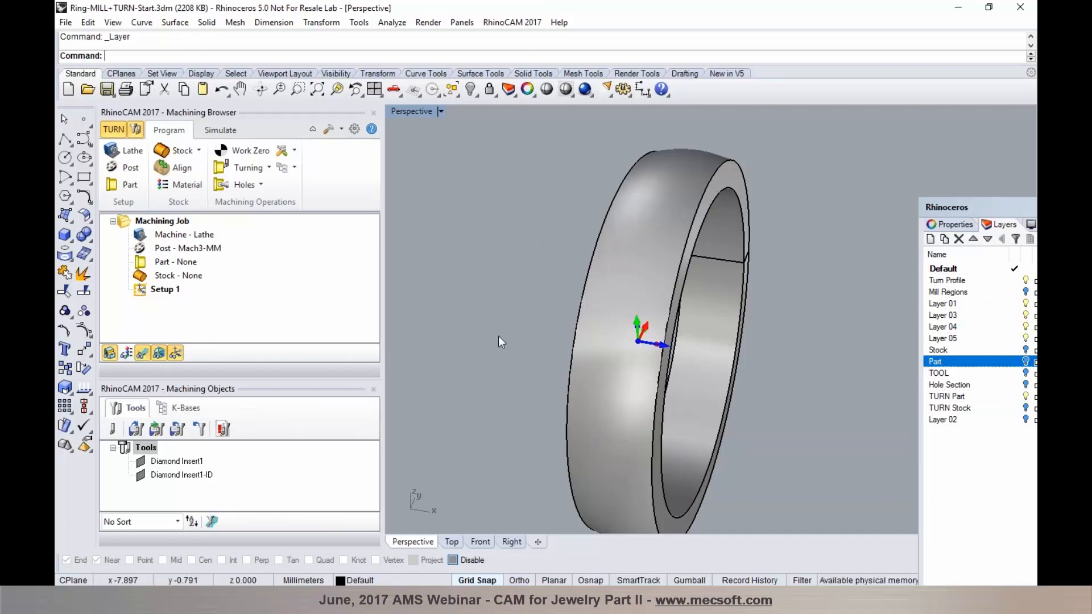
Step: Examine the plain turned ring's position and orientation relative to the lathe axes in the top and perspective views
{"action": "left_click", "coordinate": [453, 543]}
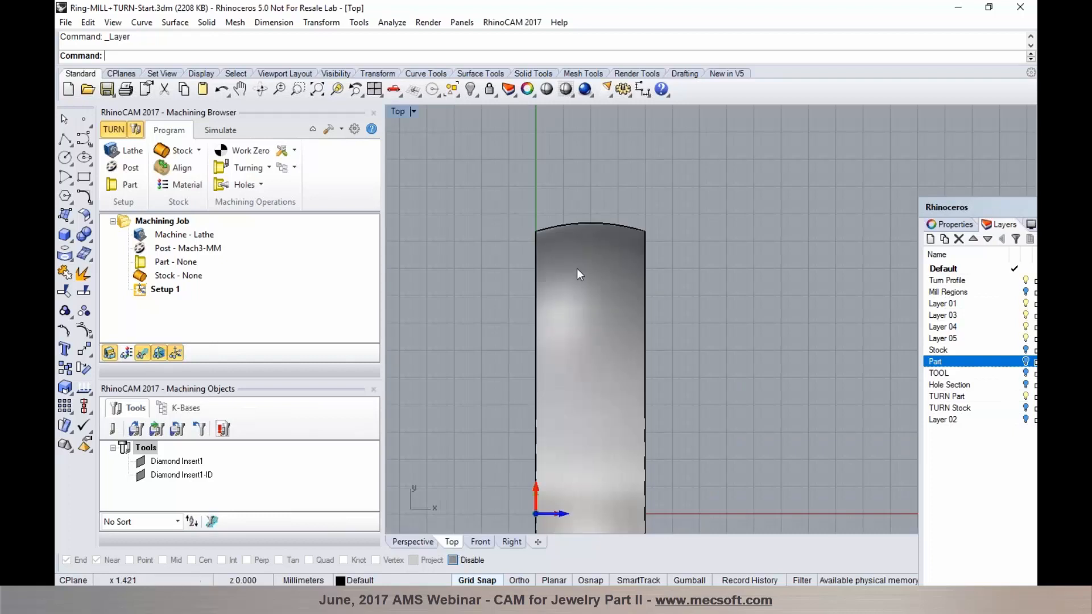
{"action": "scroll", "coordinate": [633, 193], "scroll_direction": "down", "scroll_amount": 4}
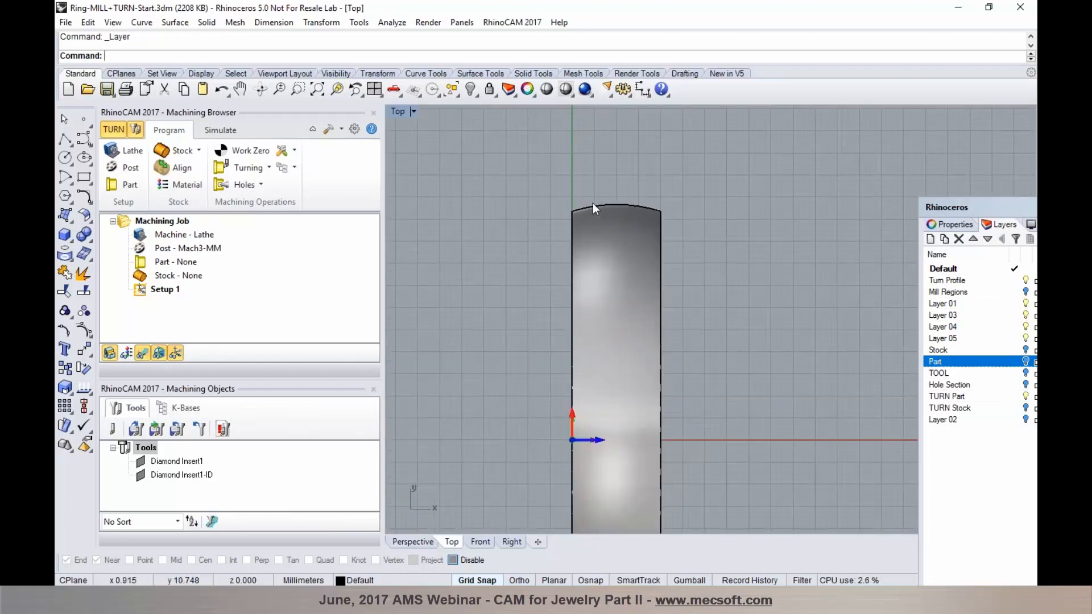
{"action": "scroll", "coordinate": [591, 205], "scroll_direction": "down", "scroll_amount": 2}
{"action": "scroll", "coordinate": [576, 328], "scroll_direction": "up", "scroll_amount": 1}
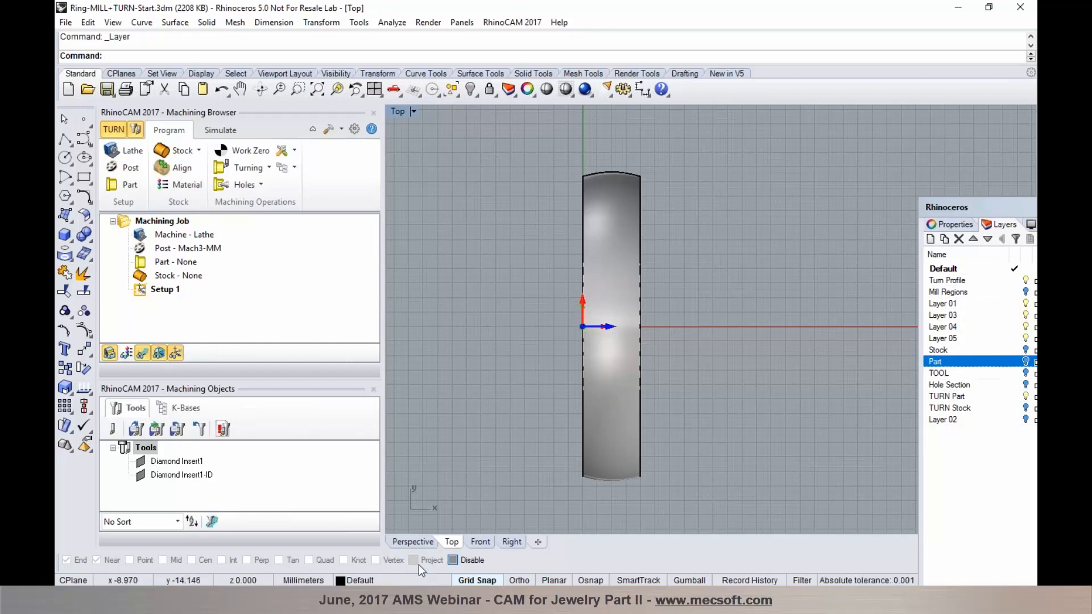
{"action": "left_click", "coordinate": [421, 544]}
{"action": "right_click_drag", "start_coordinate": [564, 400], "coordinate": [666, 395]}
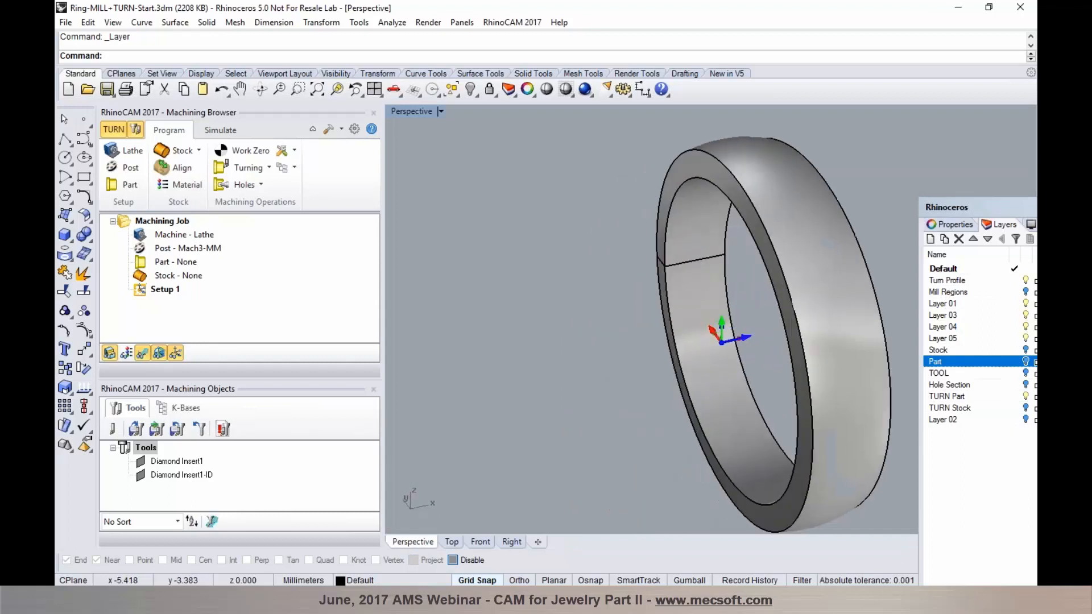
{"action": "left_click", "coordinate": [452, 540]}
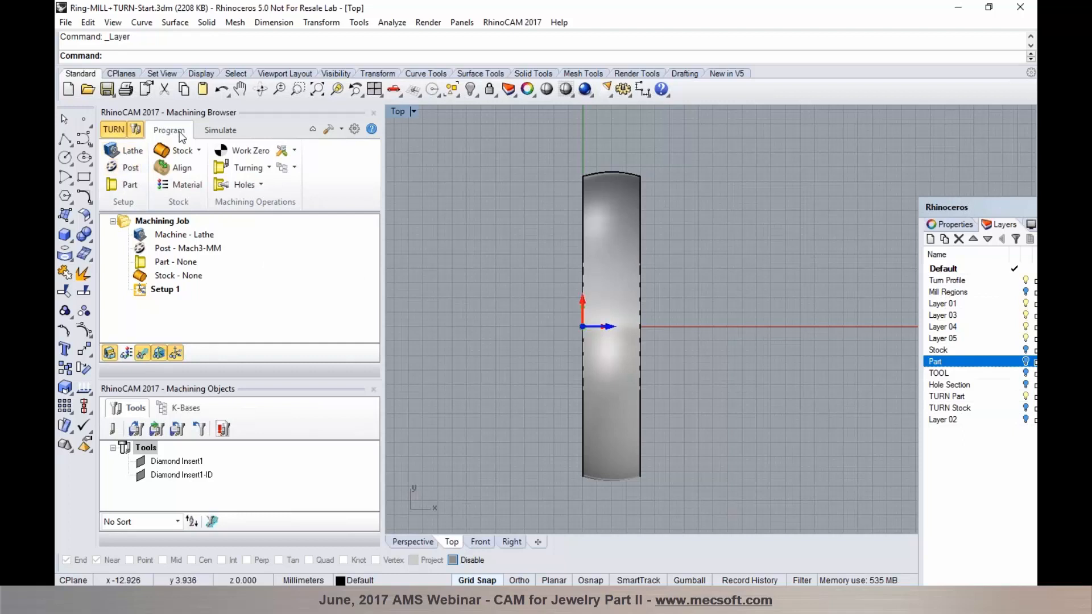
Step: Select the ring's closed cross-section curve as the part curve geometry for the turning operations
{"action": "left_click", "coordinate": [128, 187]}
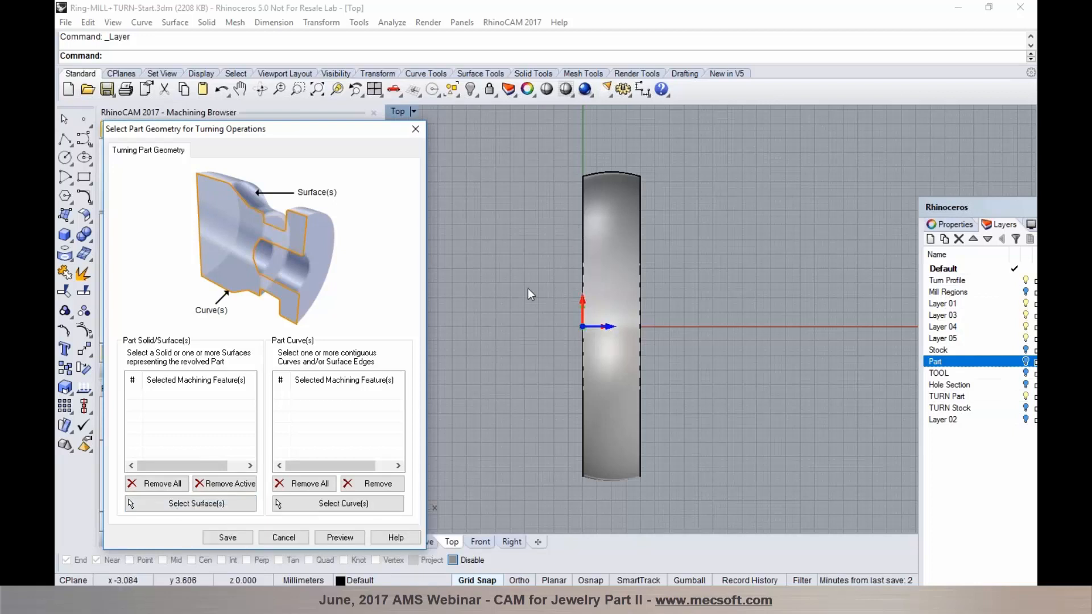
{"action": "left_click", "coordinate": [370, 504]}
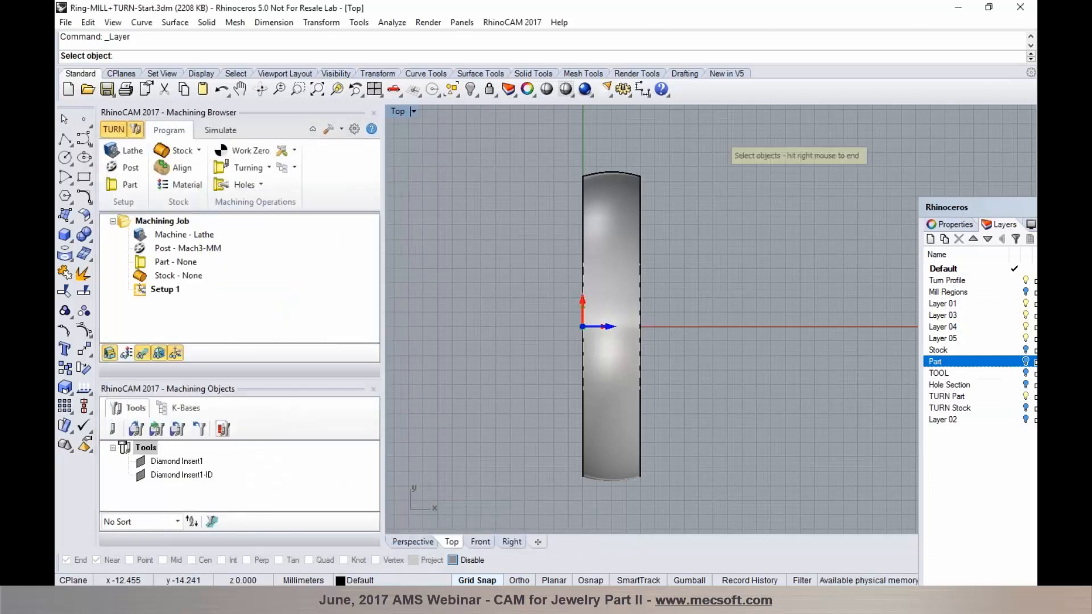
{"action": "left_click", "coordinate": [699, 266]}
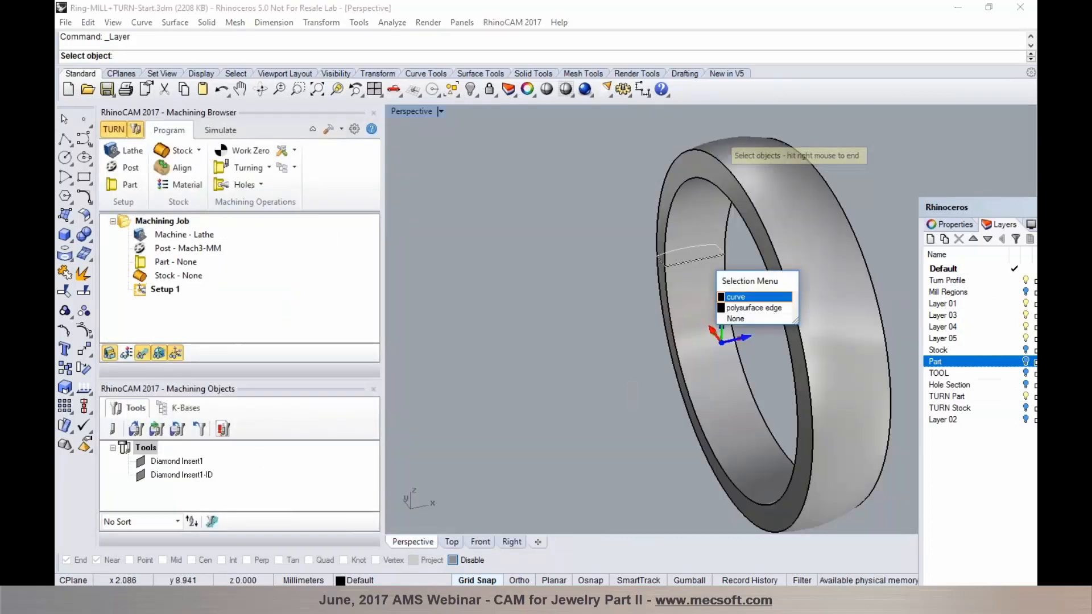
{"action": "left_click", "coordinate": [725, 294]}
{"action": "right_click", "coordinate": [725, 294]}
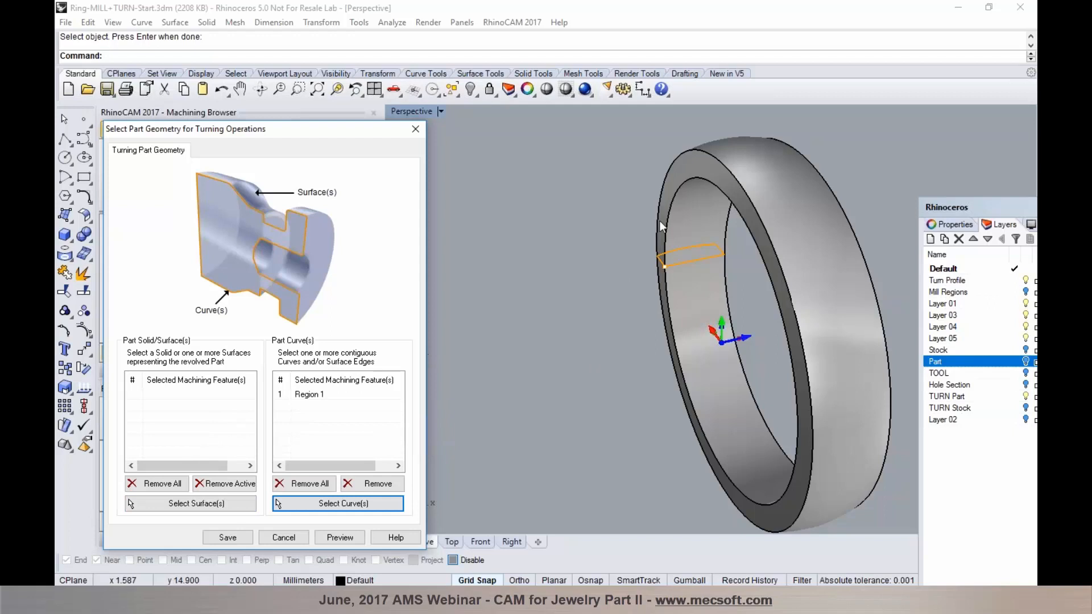
Step: Save the picked profile curve as the turning part geometry and check it in the Top view
{"action": "left_click", "coordinate": [228, 537]}
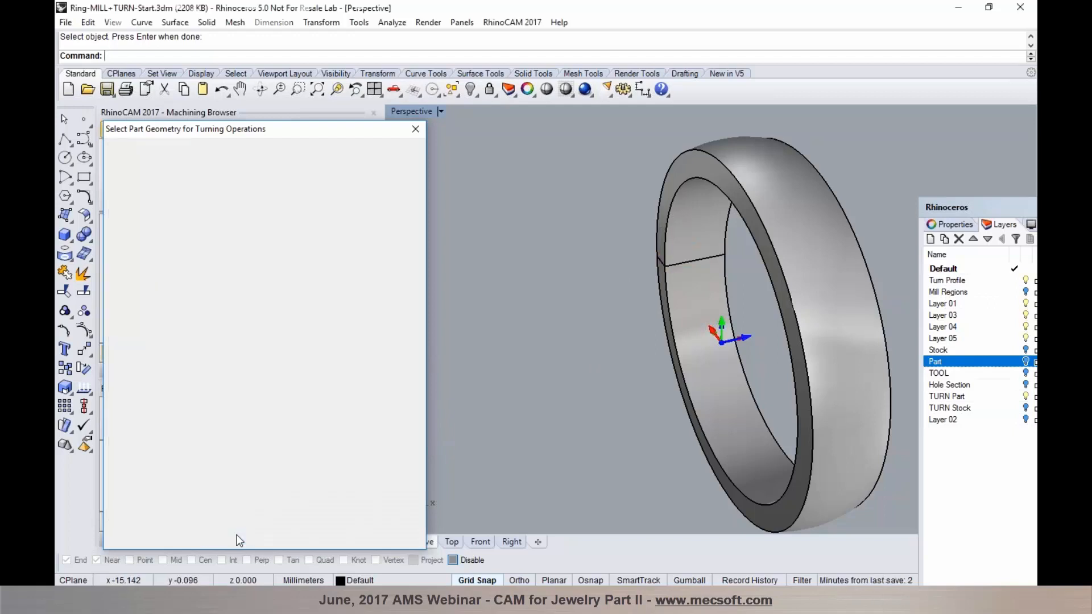
{"action": "left_click", "coordinate": [450, 542]}
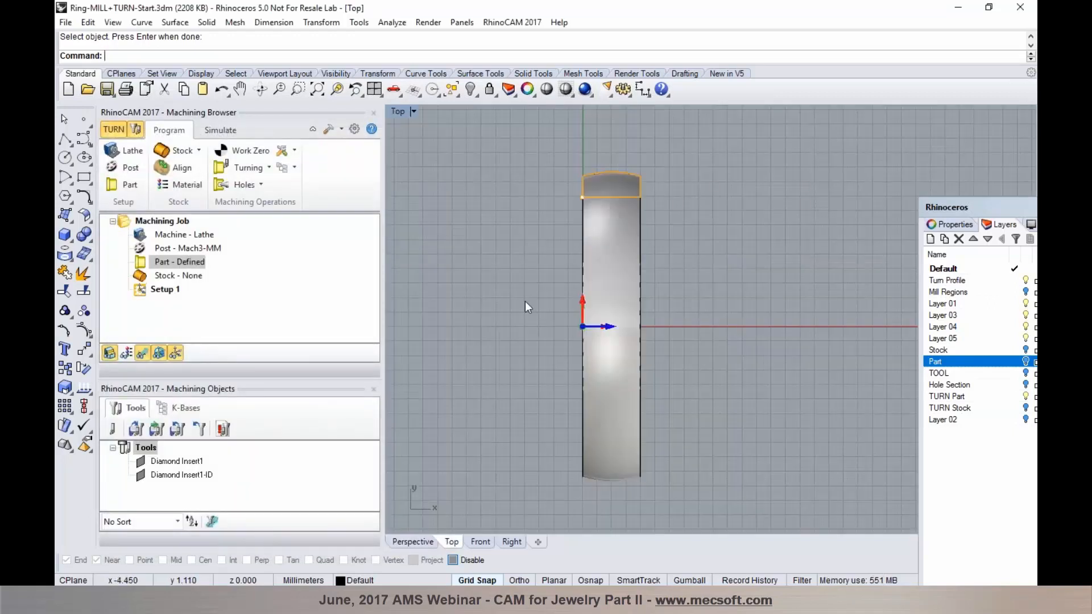
{"action": "left_click", "coordinate": [149, 263]}
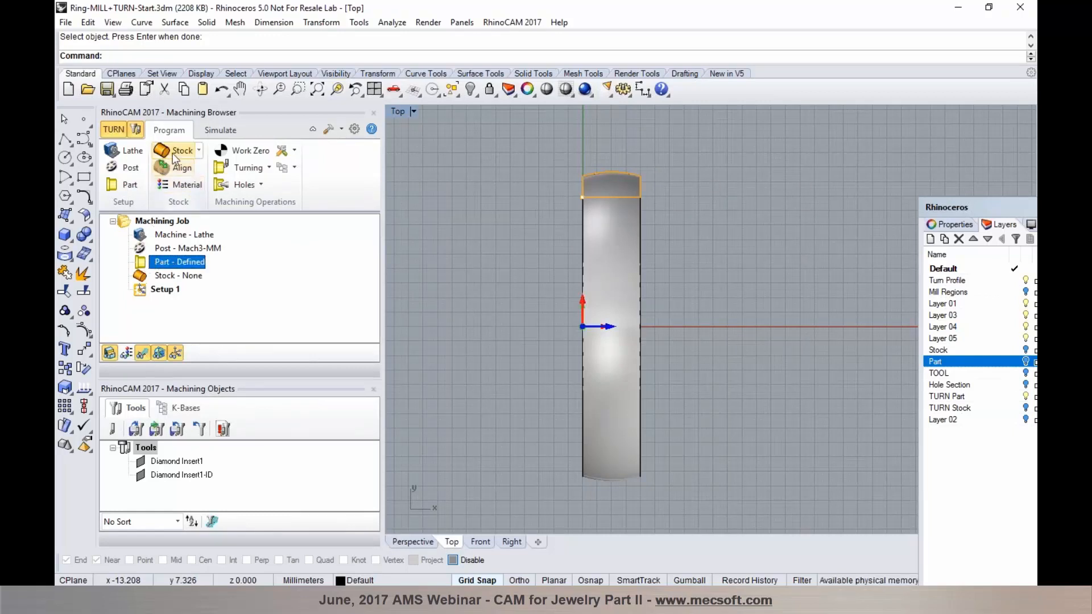
Step: Turn on the TURN Stock layer and define its ring solid as the stock from selection
{"action": "left_click", "coordinate": [200, 153]}
{"action": "left_click", "coordinate": [200, 152]}
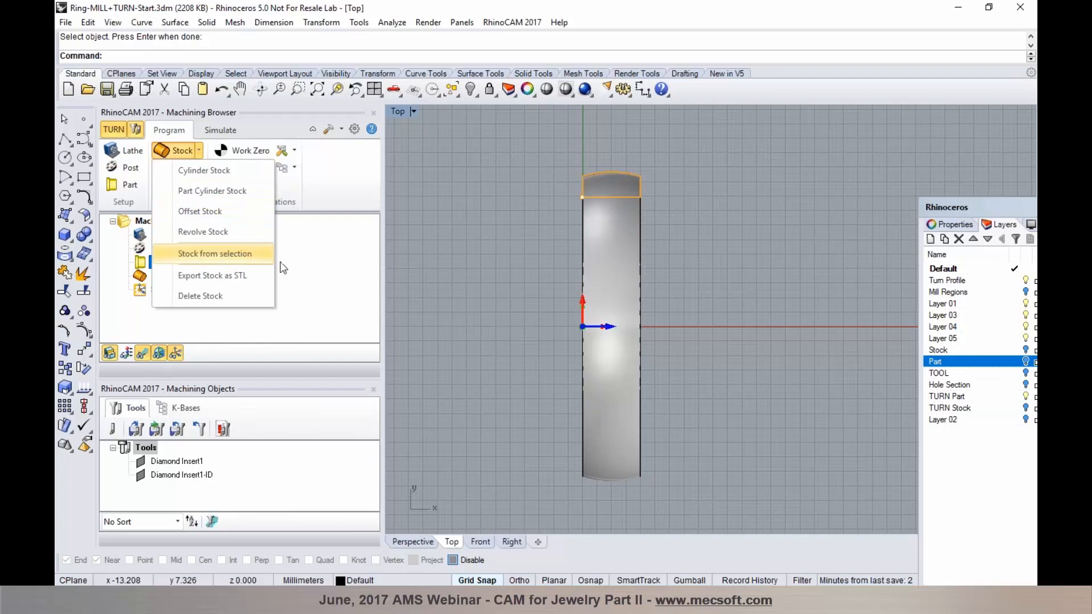
{"action": "left_click", "coordinate": [224, 256]}
{"action": "left_click", "coordinate": [410, 543]}
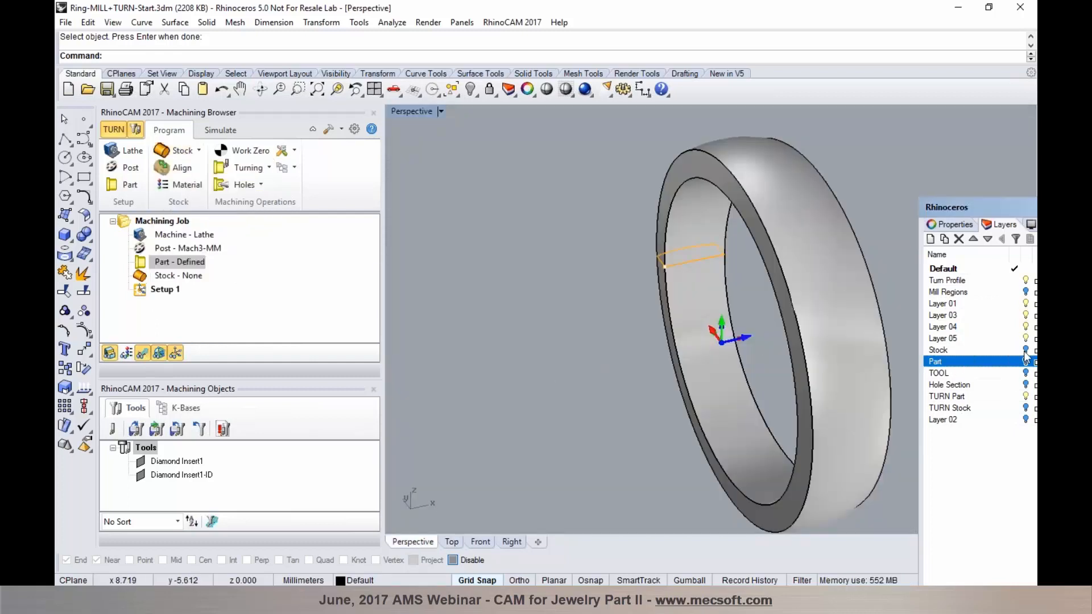
{"action": "left_click", "coordinate": [1025, 408]}
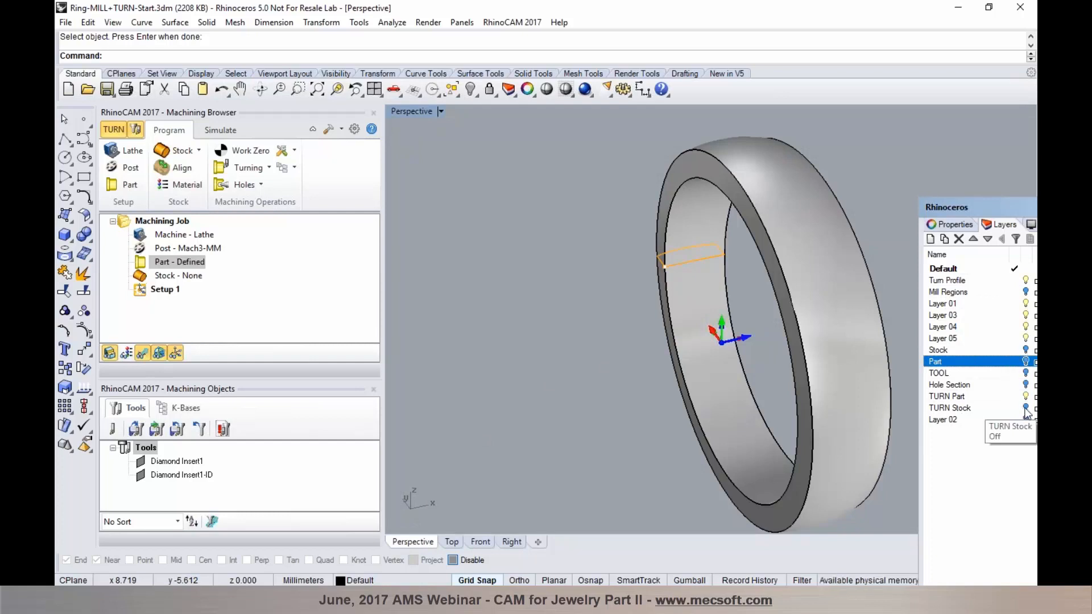
{"action": "left_click", "coordinate": [692, 223]}
{"action": "left_click", "coordinate": [198, 150]}
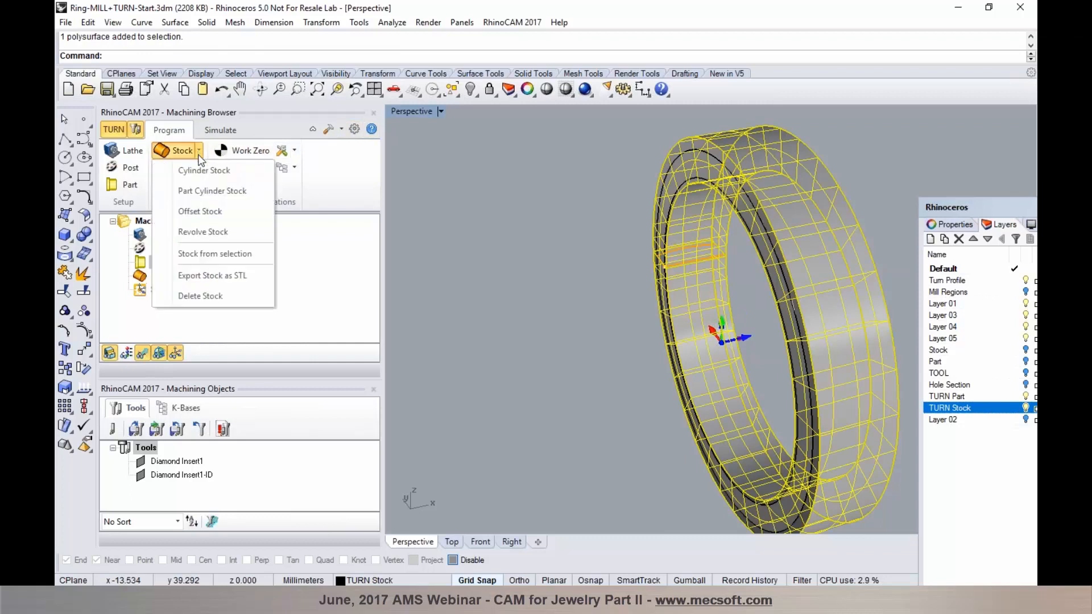
{"action": "left_click", "coordinate": [198, 254]}
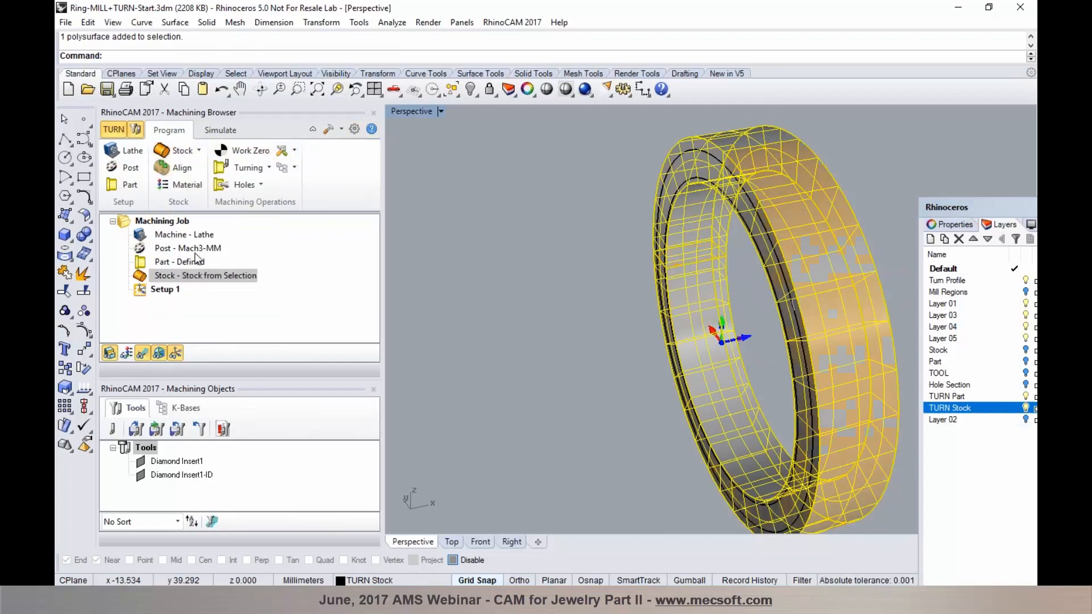
Step: Hide the TURN Stock and TURN Part layers and compare the stock with the profile in the Top view
{"action": "left_click", "coordinate": [1025, 396]}
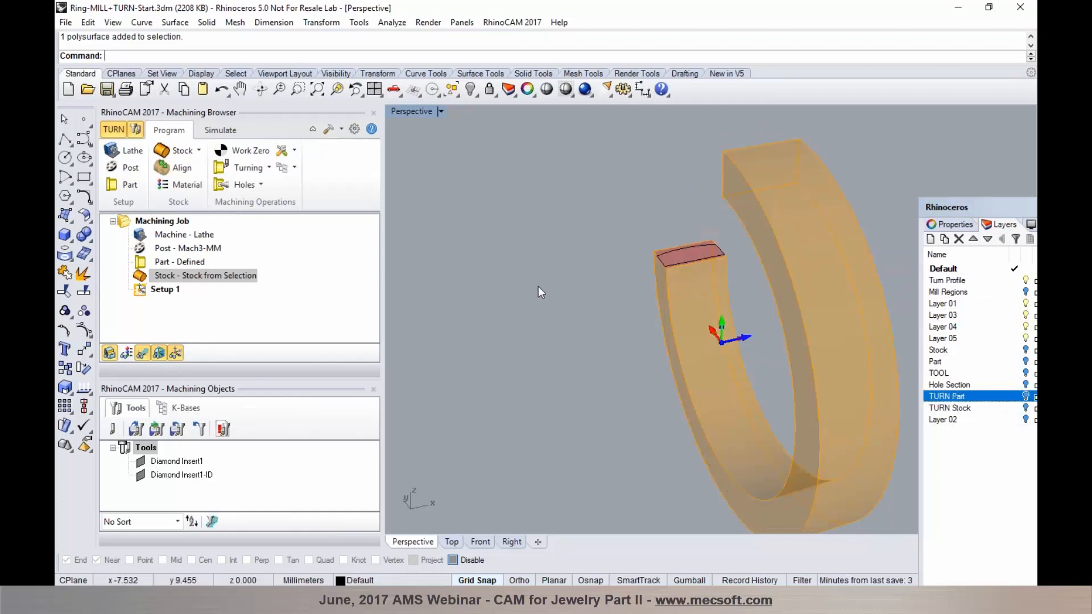
{"action": "left_click", "coordinate": [445, 541]}
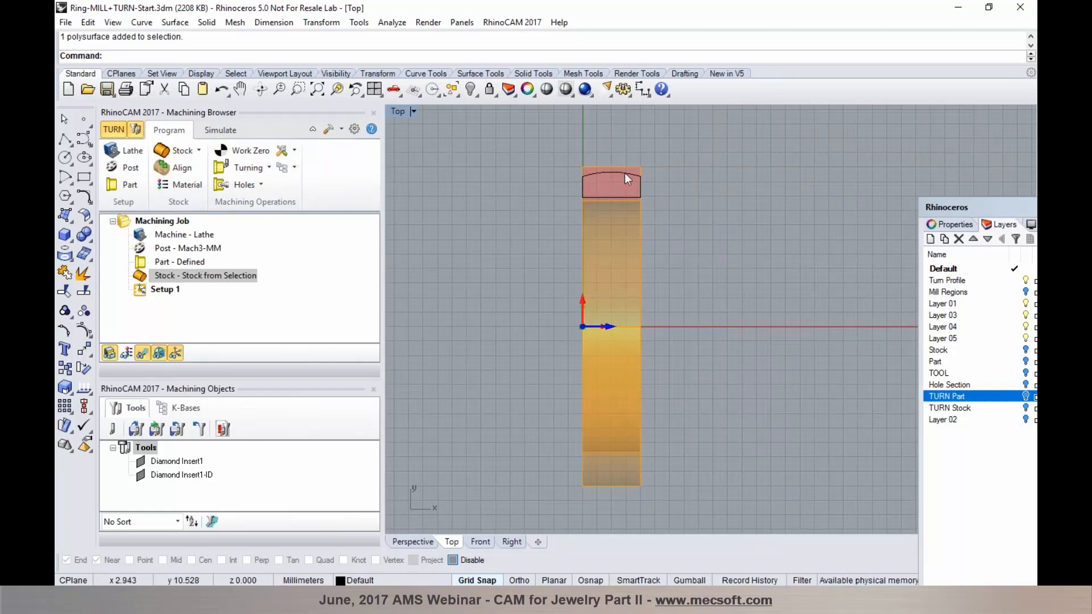
{"action": "scroll", "coordinate": [623, 166], "scroll_direction": "up", "scroll_amount": 2}
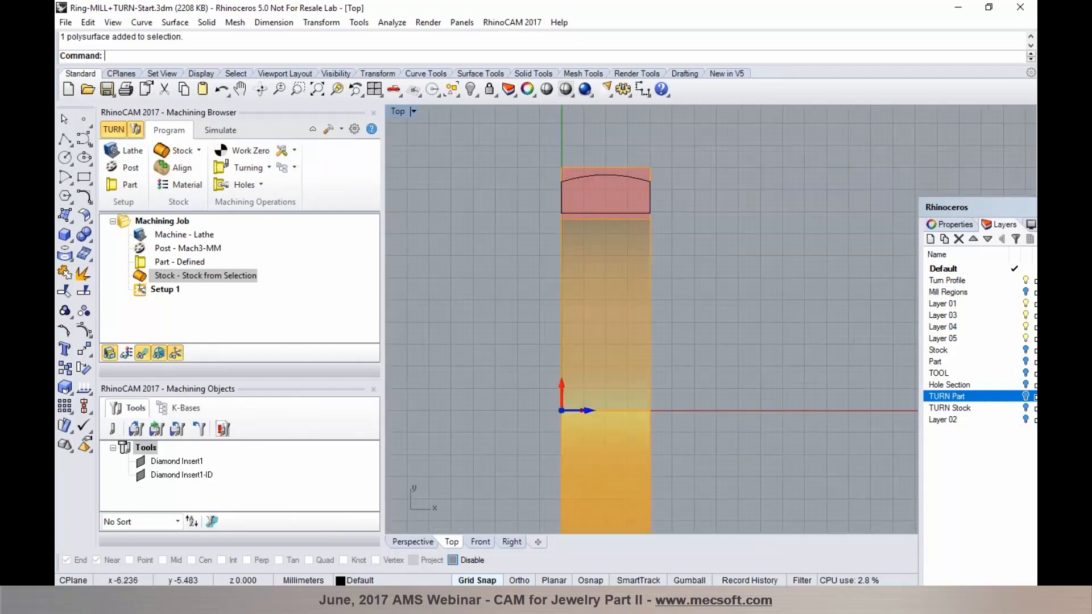
Step: Set the simulation display mode to Full and view the whole simulated stock in perspective
{"action": "left_click", "coordinate": [230, 134]}
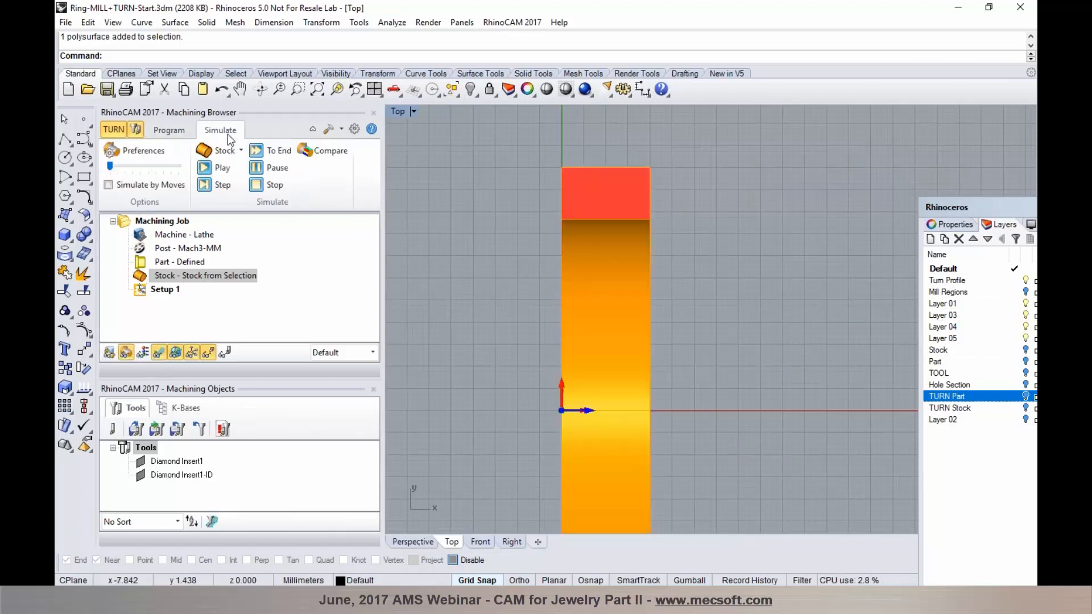
{"action": "left_click", "coordinate": [155, 152]}
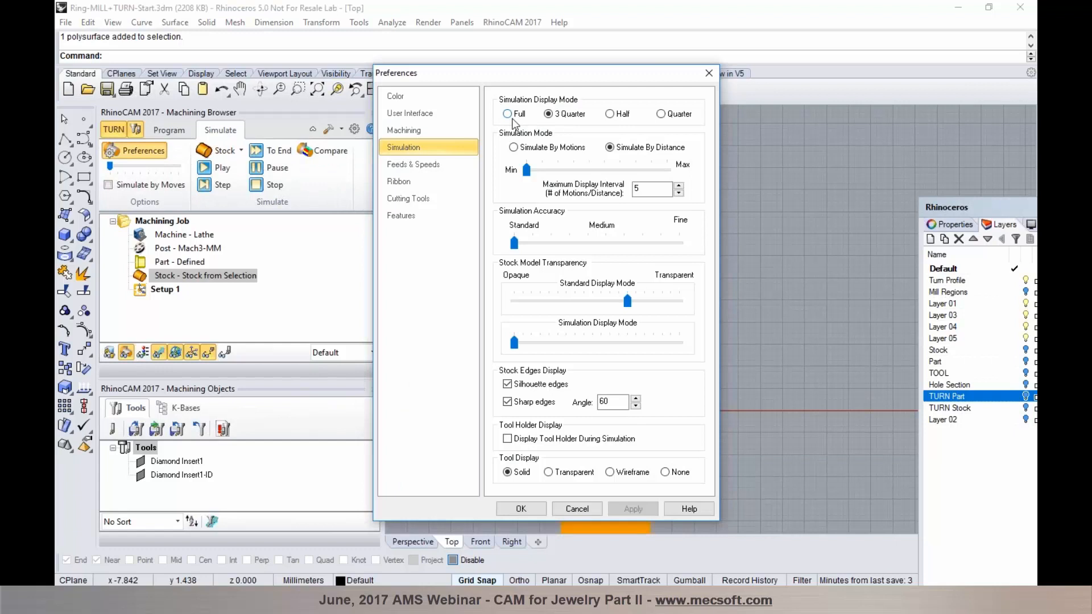
{"action": "mouse_move", "coordinate": [513, 119]}
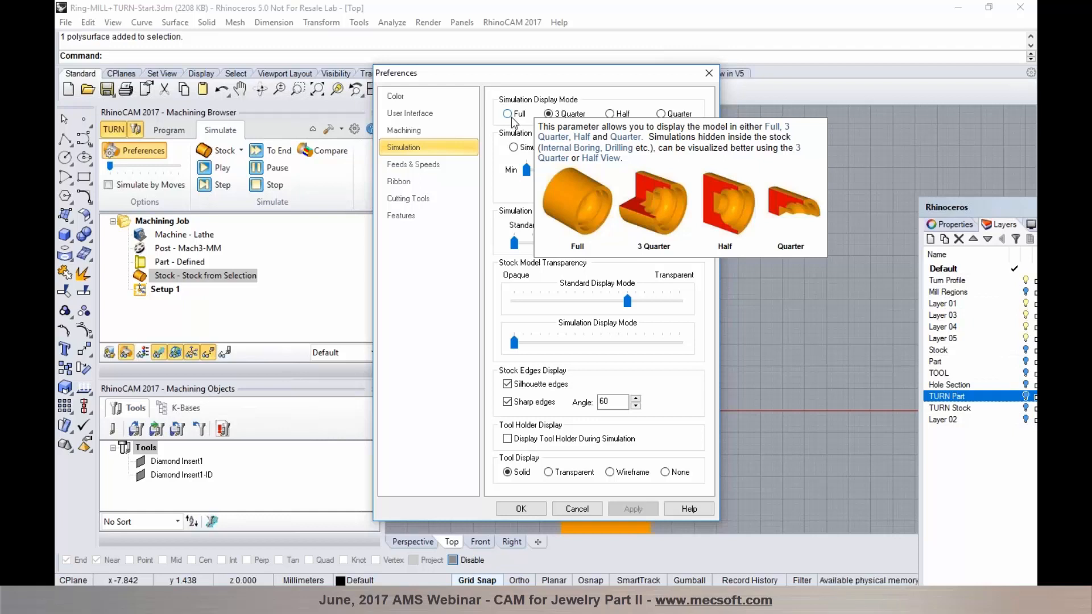
{"action": "mouse_move", "coordinate": [553, 119]}
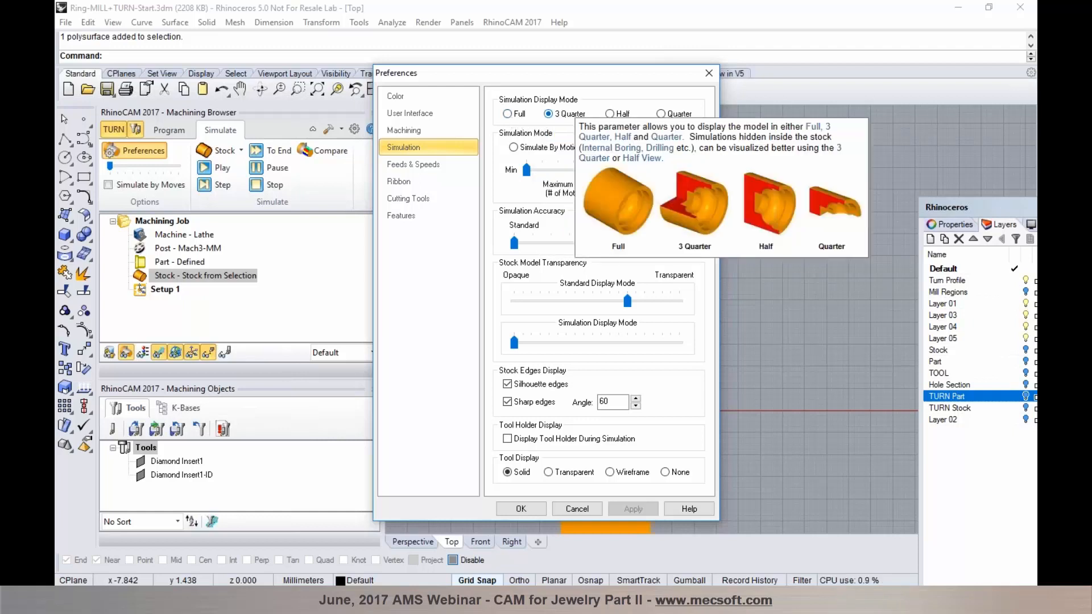
{"action": "left_click", "coordinate": [505, 114]}
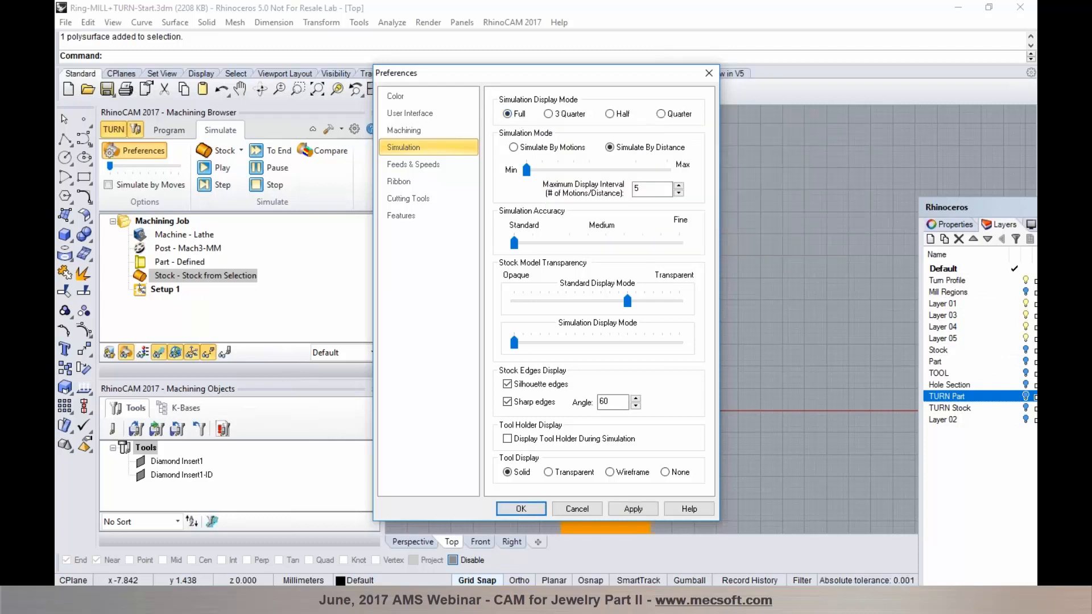
{"action": "left_click", "coordinate": [531, 506]}
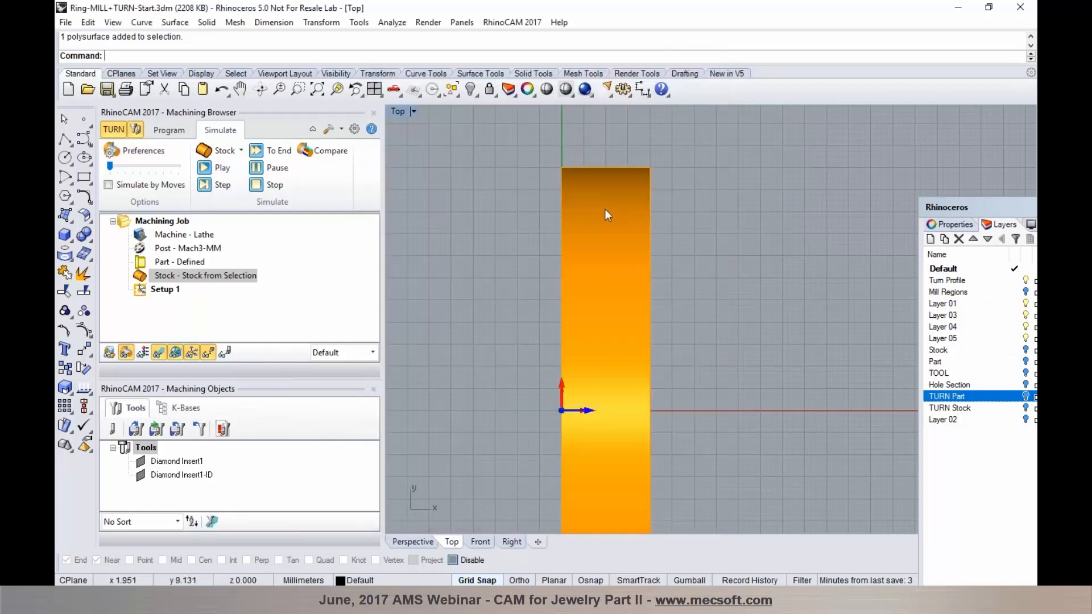
{"action": "left_click", "coordinate": [407, 544]}
{"action": "right_click_drag", "start_coordinate": [690, 374], "coordinate": [592, 364]}
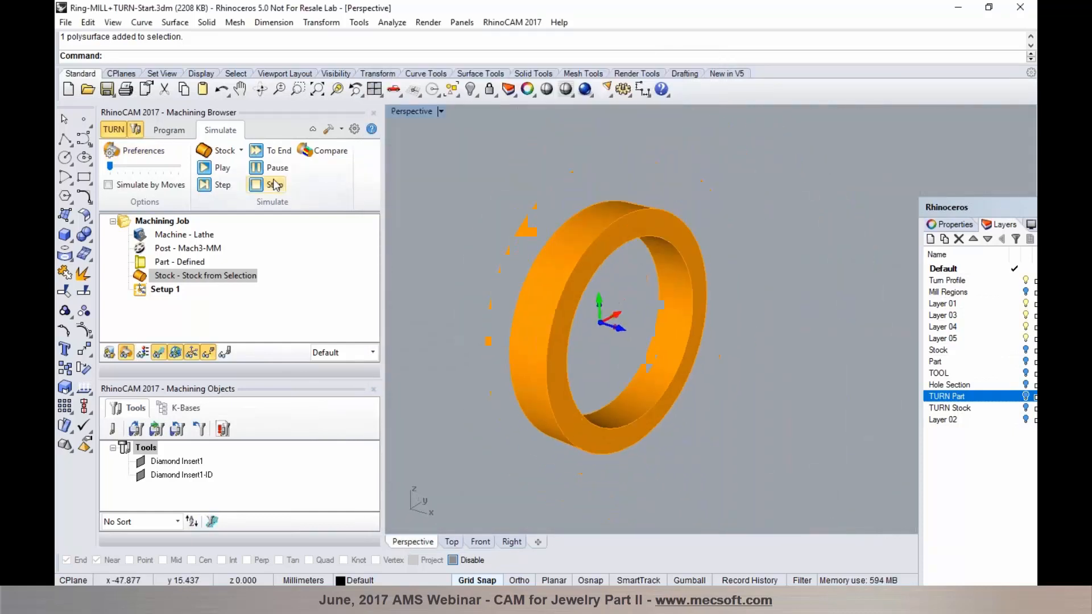
Step: Set the simulation display mode to 3 Quarter and return to the Top view
{"action": "left_click", "coordinate": [143, 150]}
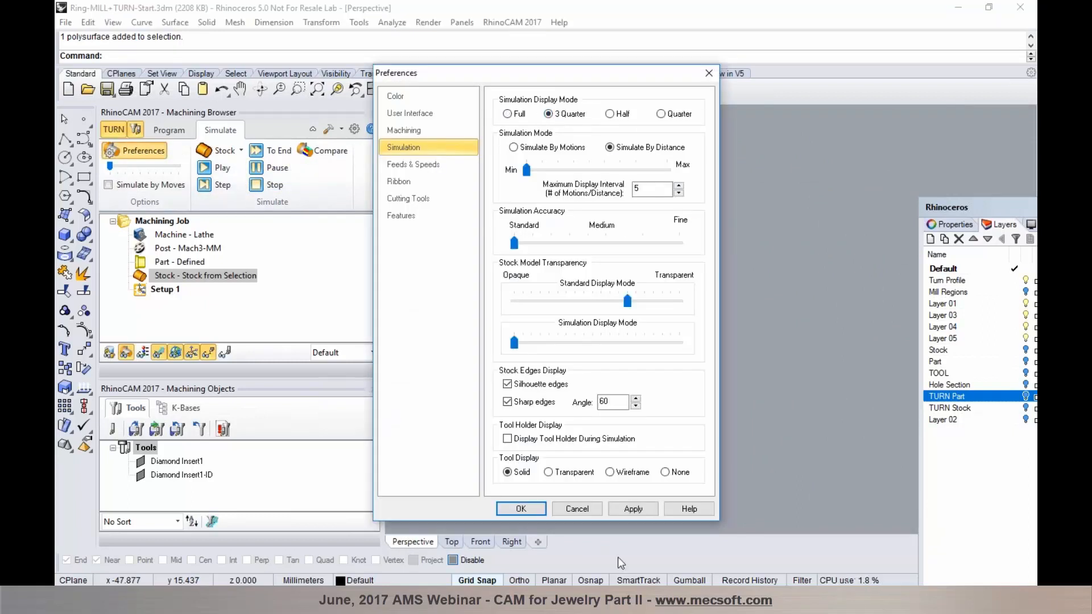
{"action": "left_click", "coordinate": [633, 508]}
{"action": "left_click", "coordinate": [521, 509]}
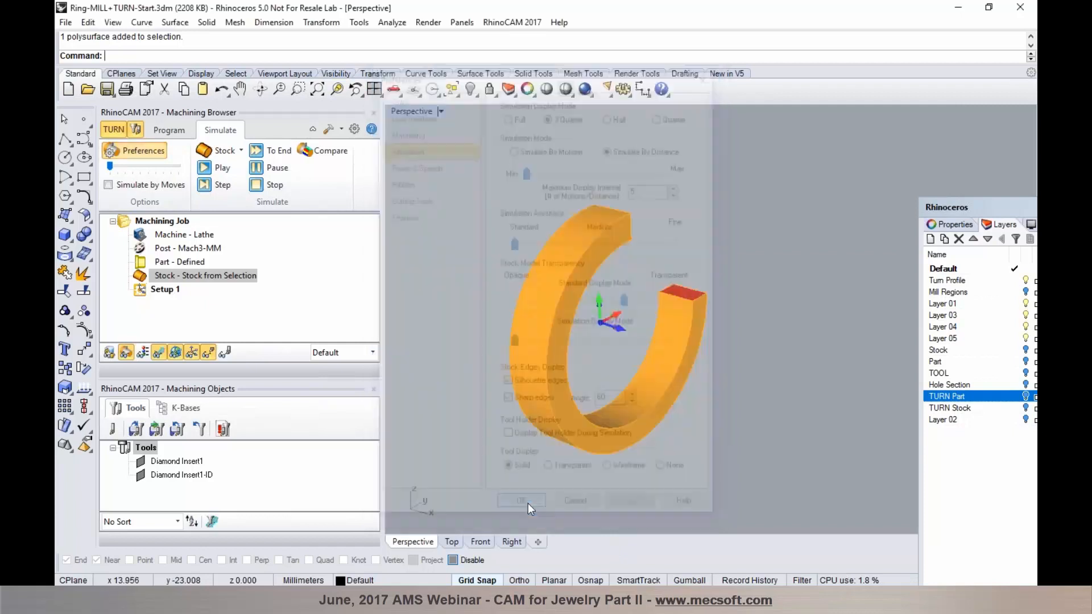
{"action": "left_click", "coordinate": [454, 540]}
Step: Generate a work zero set to the stock box with Right Most as the zero face
{"action": "left_click", "coordinate": [173, 130]}
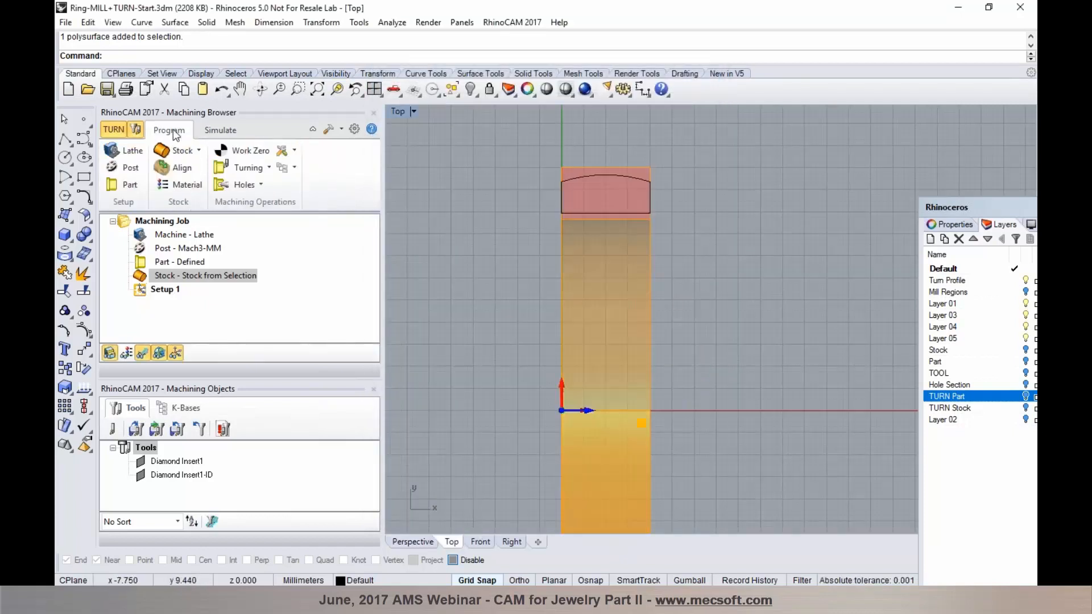
{"action": "scroll", "coordinate": [537, 193], "scroll_direction": "up", "scroll_amount": 2}
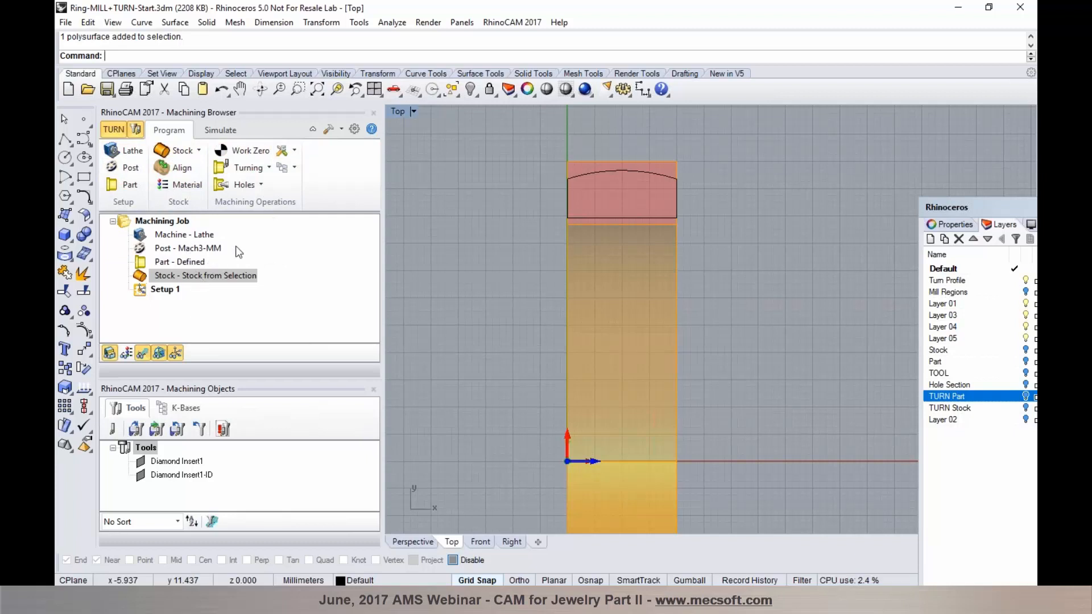
{"action": "left_click", "coordinate": [251, 154]}
{"action": "left_click", "coordinate": [228, 317]}
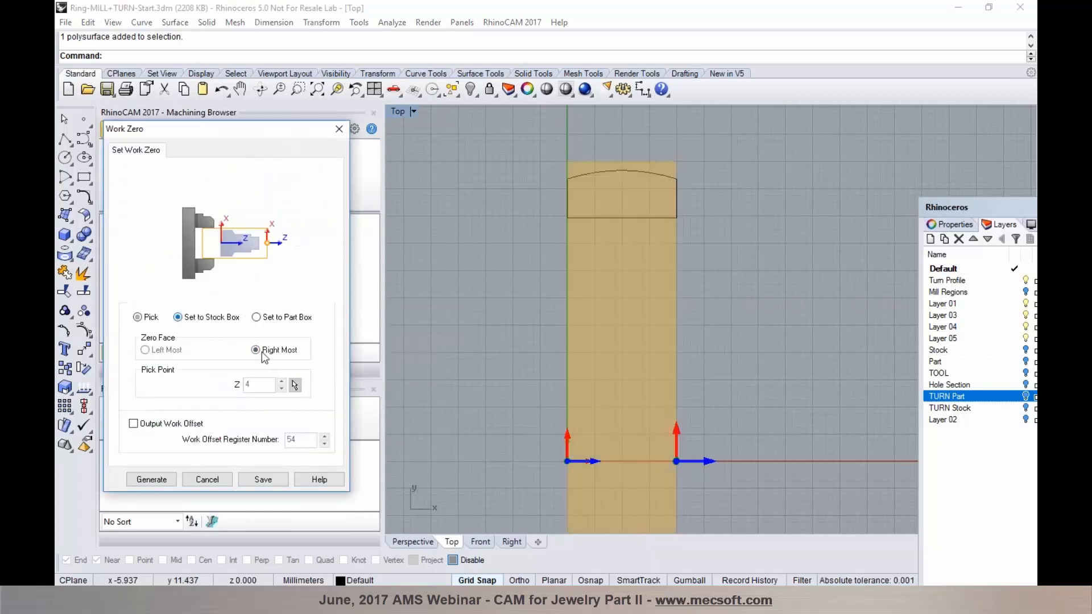
{"action": "left_click", "coordinate": [152, 479]}
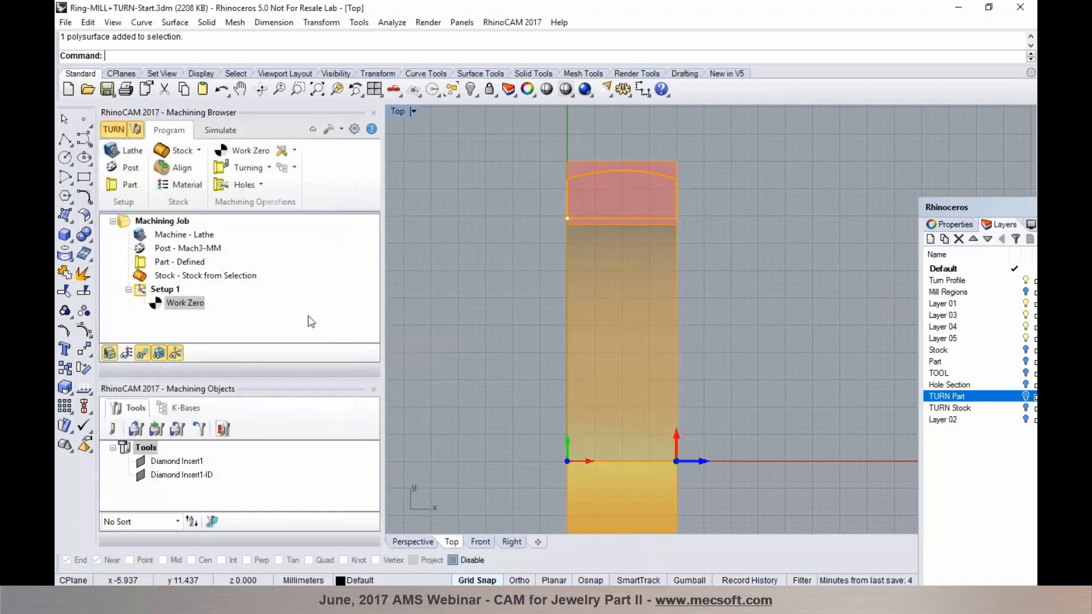
Step: Examine the available turning operations and the parameters of the Diamond Insert1 and Diamond Insert1-ID tools
{"action": "left_click", "coordinate": [269, 168]}
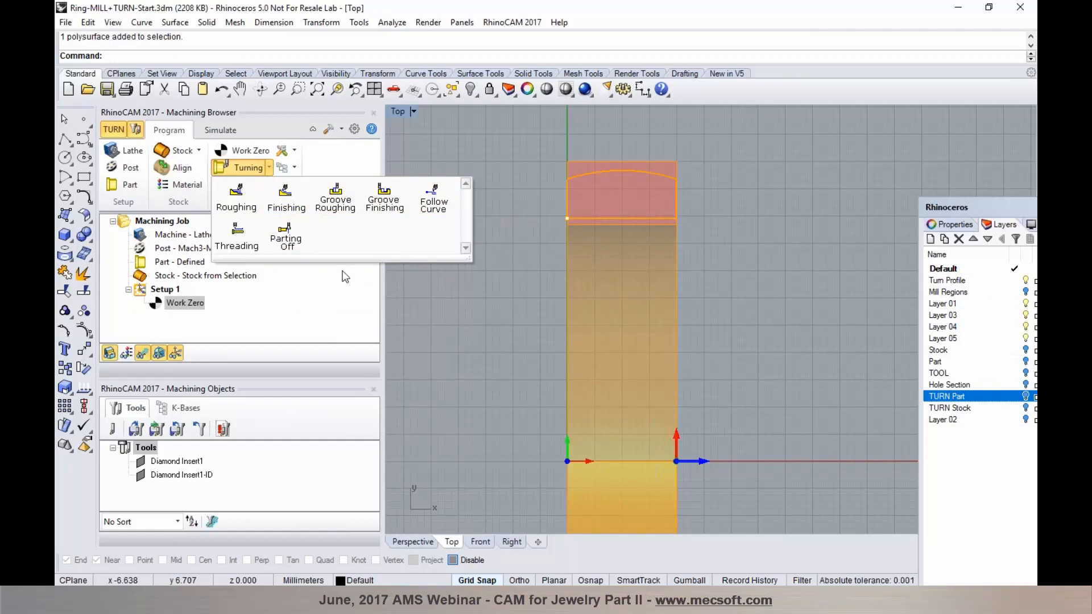
{"action": "left_click", "coordinate": [425, 308]}
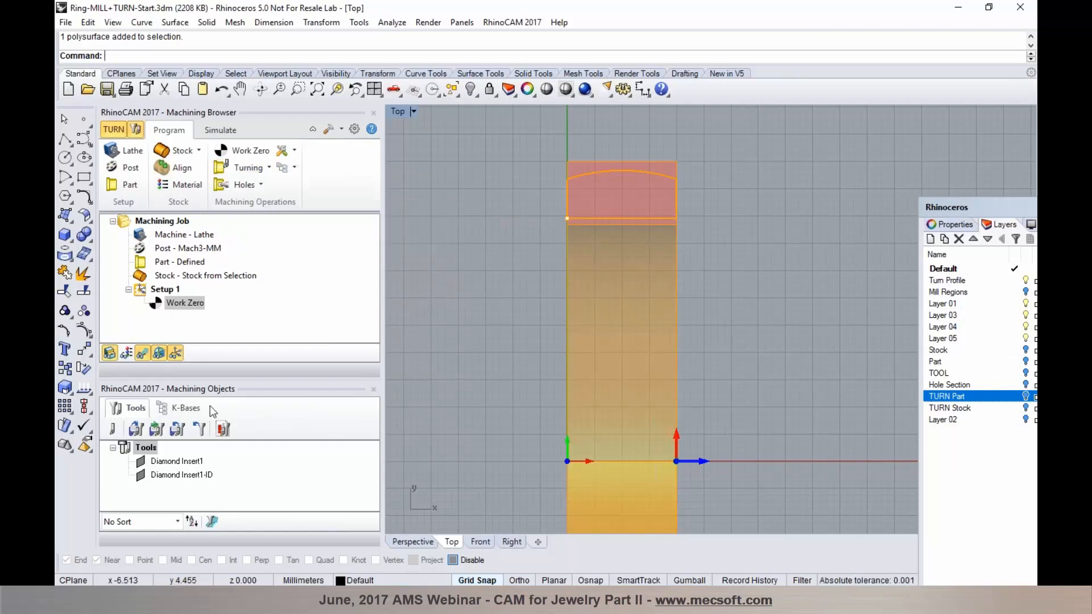
{"action": "left_click", "coordinate": [116, 431]}
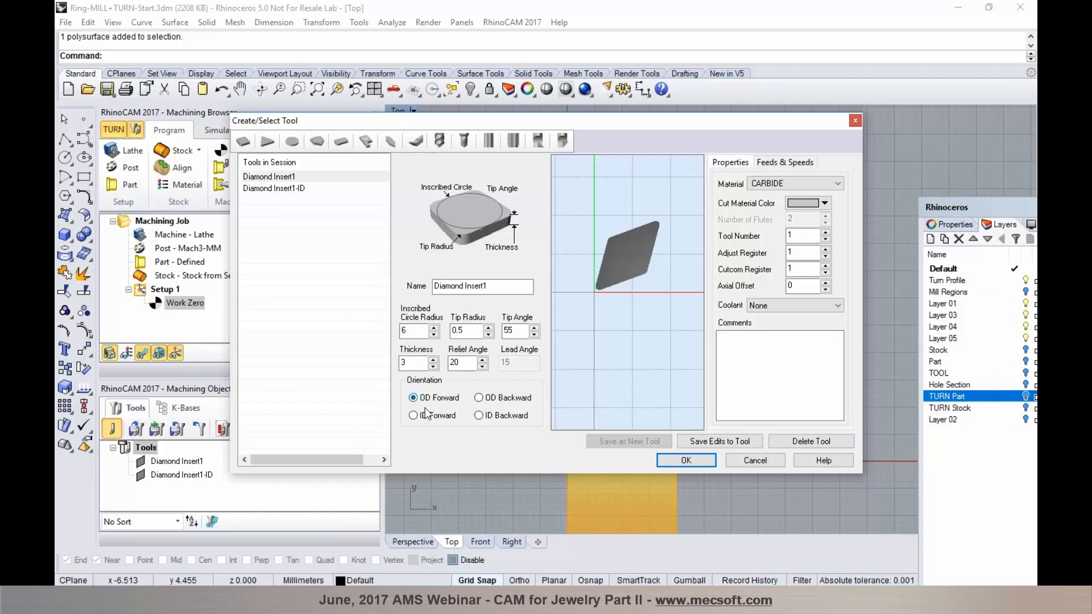
{"action": "left_click", "coordinate": [266, 178]}
{"action": "left_click", "coordinate": [266, 179]}
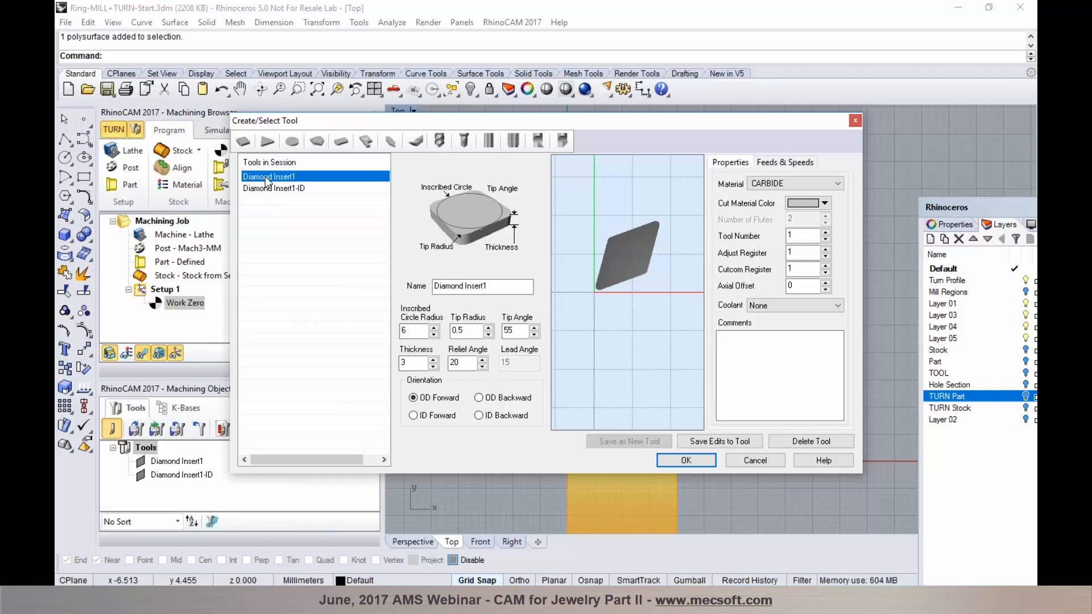
{"action": "left_click", "coordinate": [270, 190]}
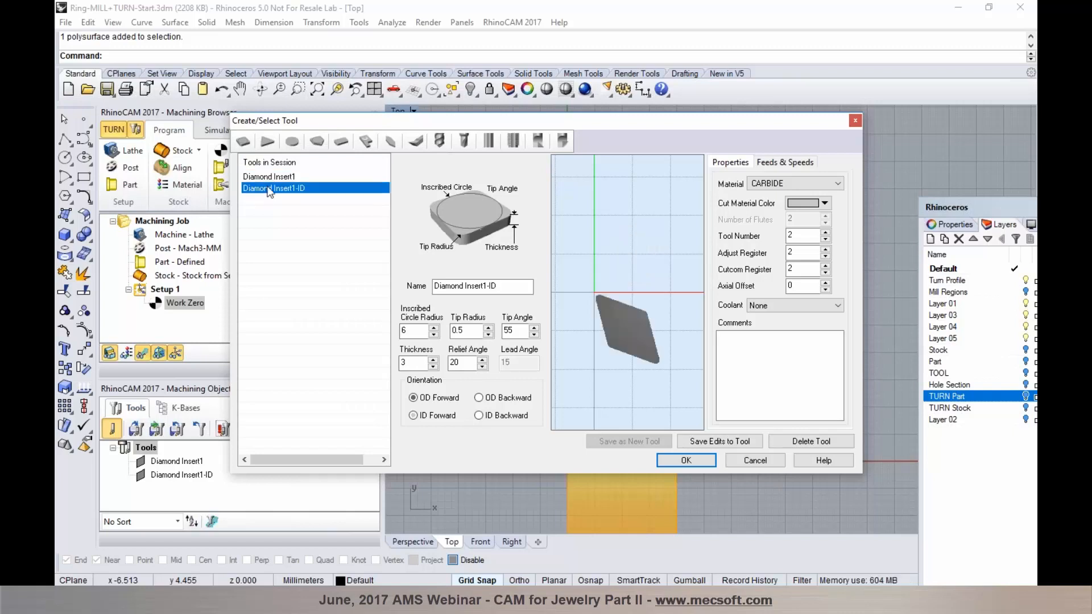
{"action": "left_click", "coordinate": [271, 177]}
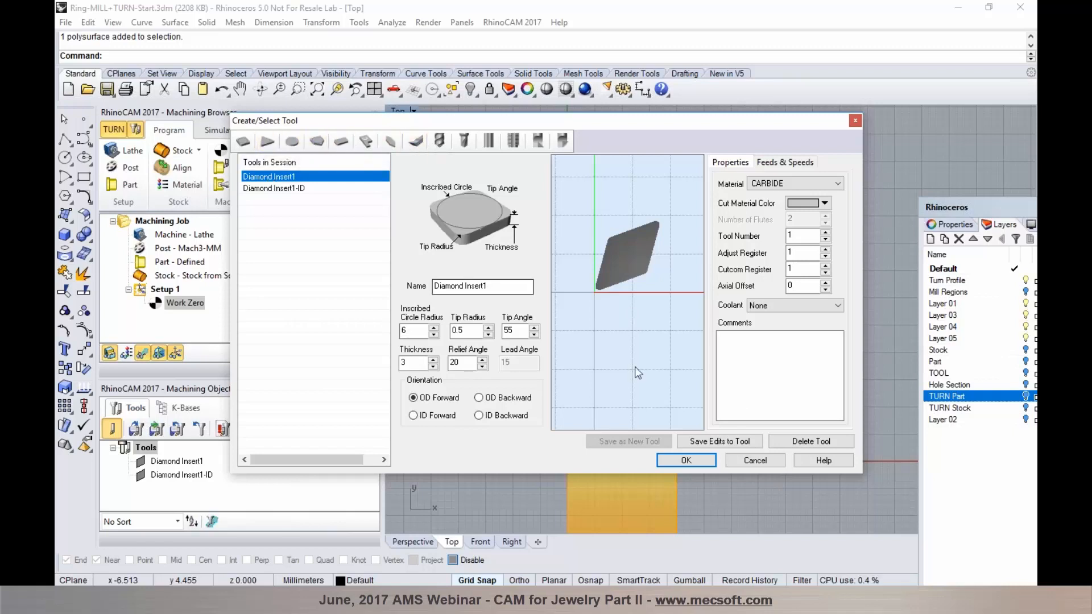
{"action": "left_click", "coordinate": [766, 459]}
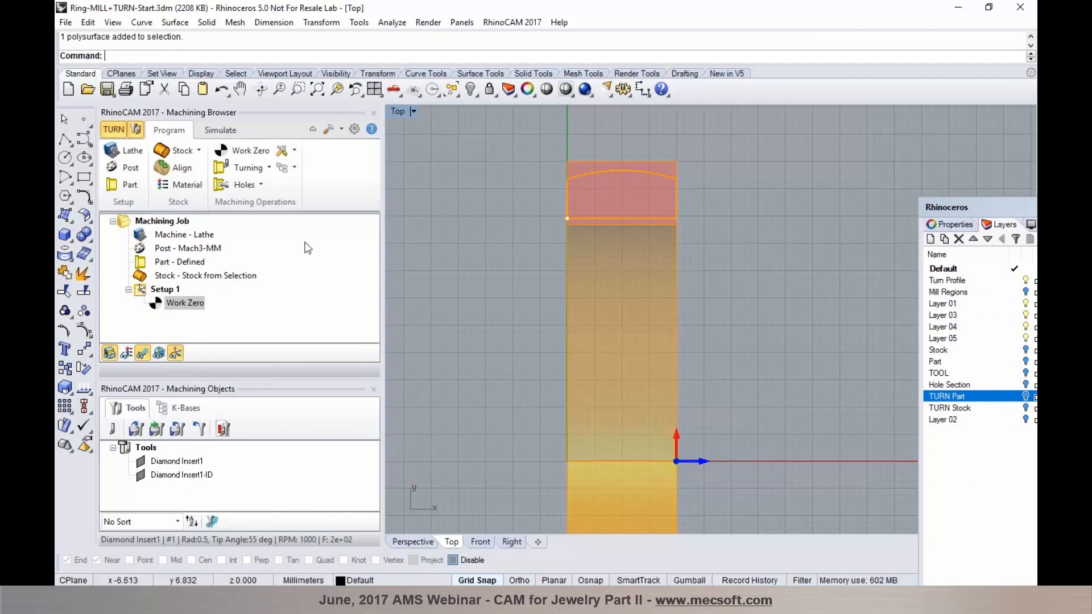
Step: Start a turn roughing operation using the Diamond Insert1 tool and review its feeds and speeds
{"action": "left_click", "coordinate": [268, 169]}
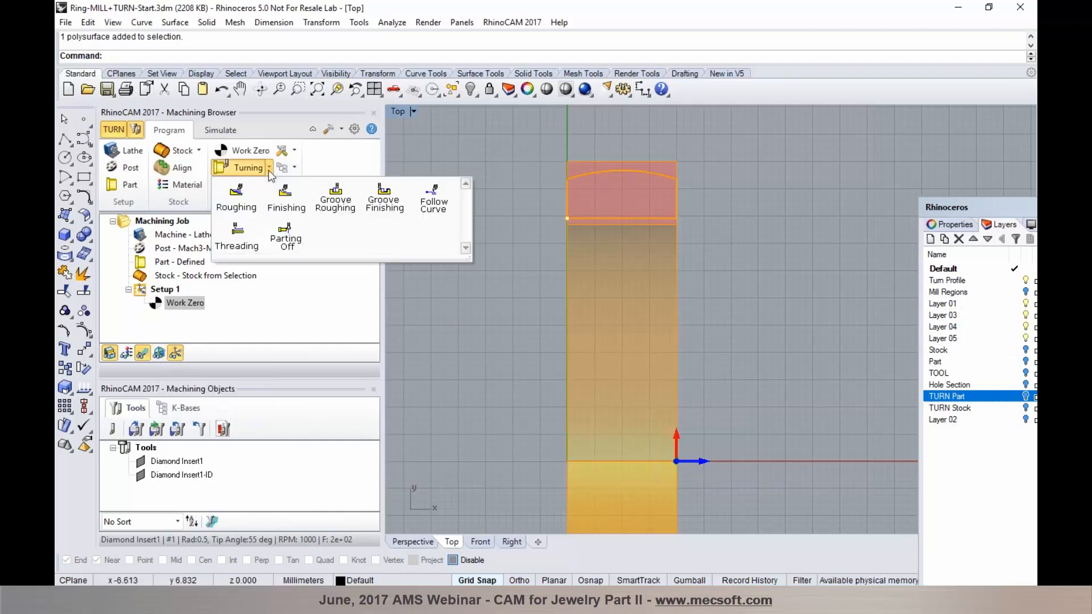
{"action": "left_click", "coordinate": [236, 200]}
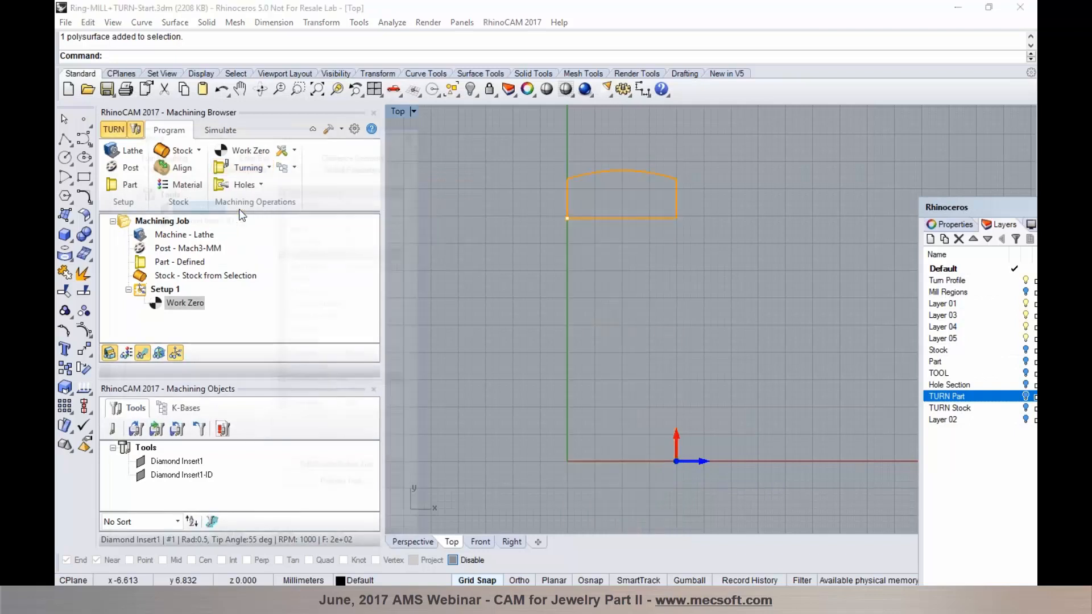
{"action": "mouse_move", "coordinate": [240, 209]}
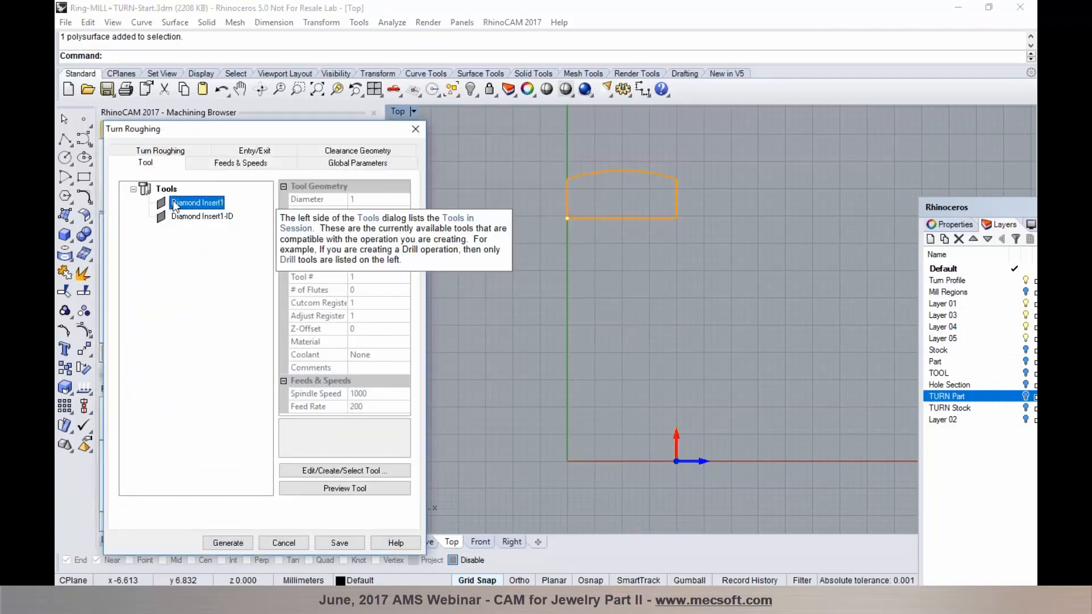
{"action": "left_click", "coordinate": [226, 166]}
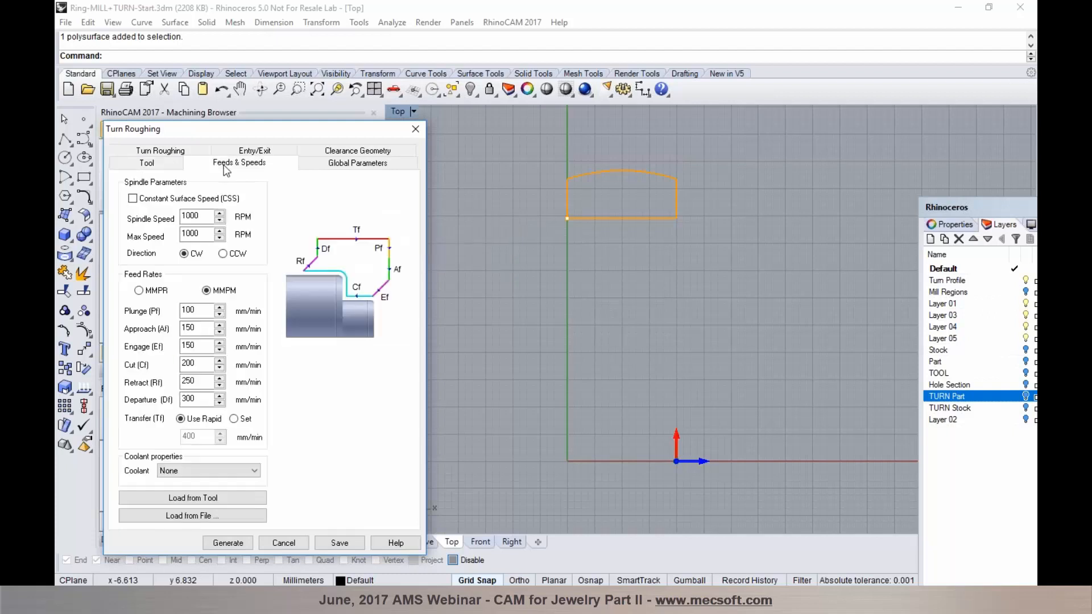
{"action": "mouse_move", "coordinate": [240, 298]}
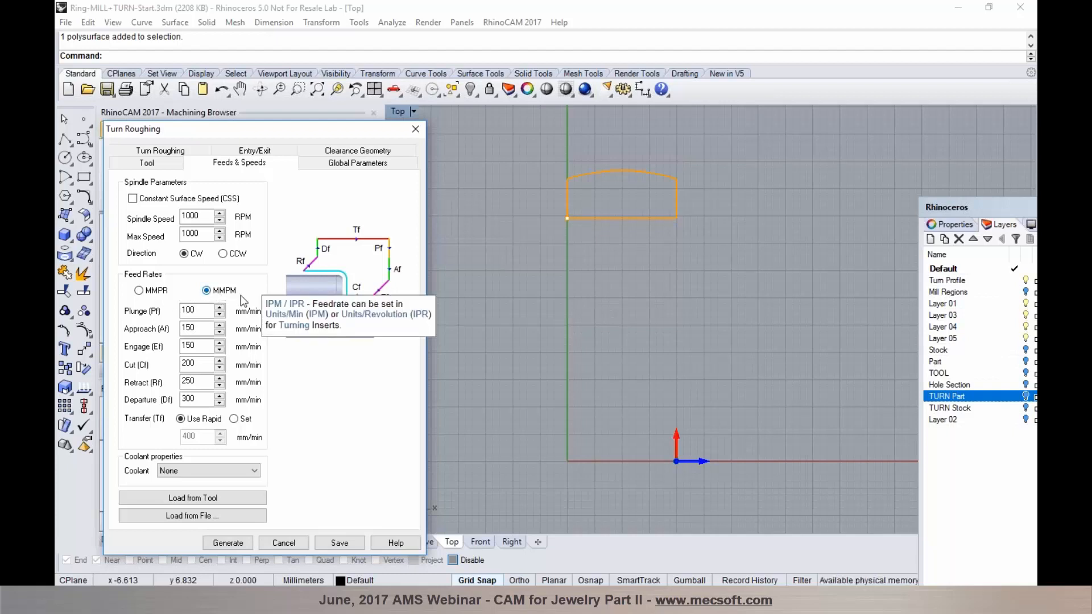
Step: Set the roughing operation's approach type to Outer Diameter, with a tolerance of 0.001 and a remaining stock of 0.05
{"action": "left_click", "coordinate": [350, 168]}
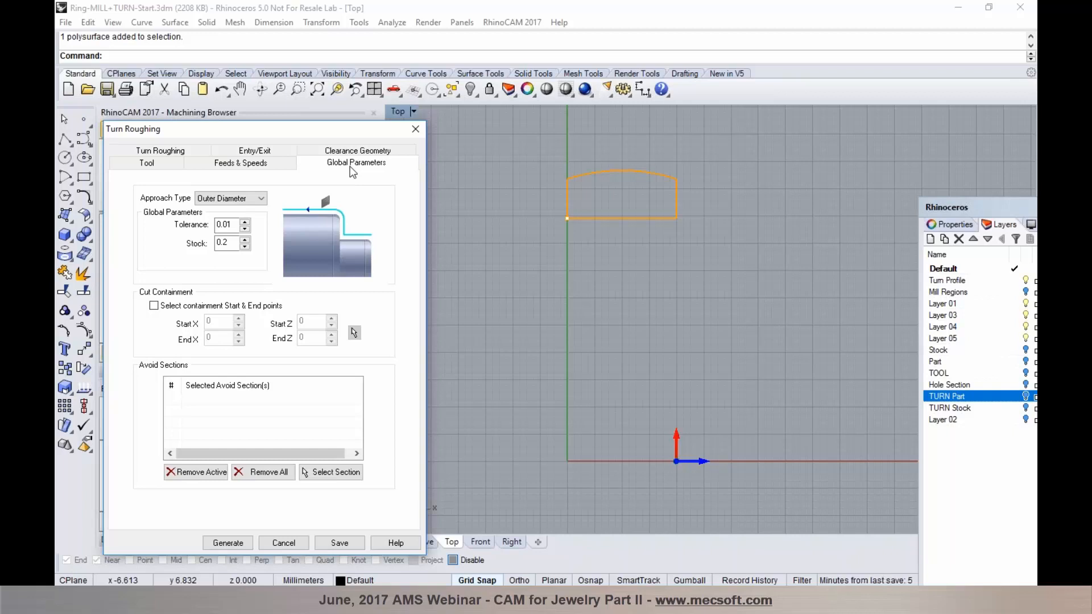
{"action": "mouse_move", "coordinate": [227, 227]}
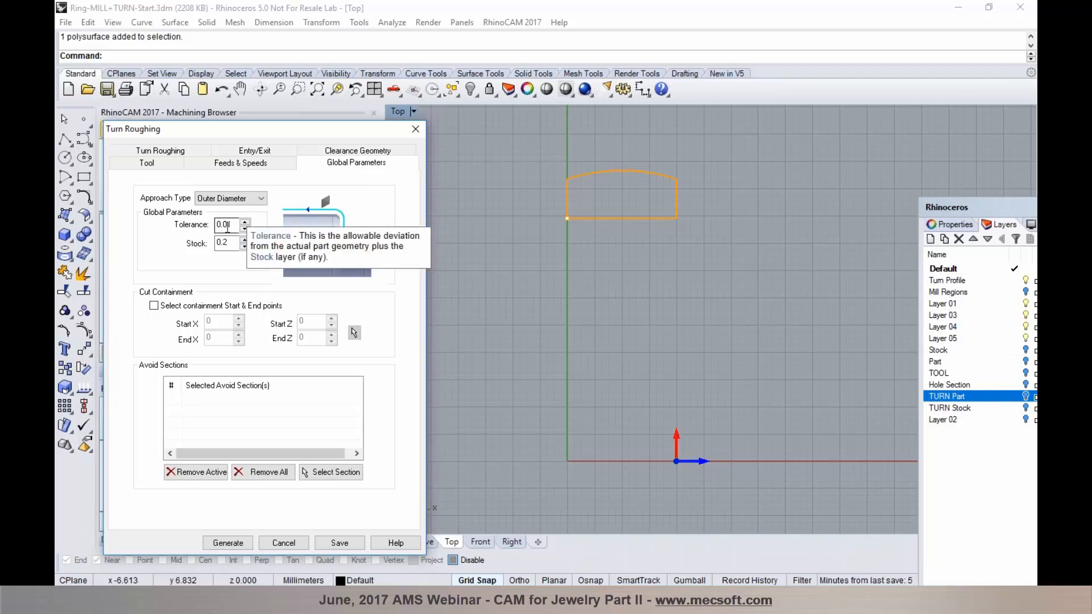
{"action": "mouse_move", "coordinate": [258, 197]}
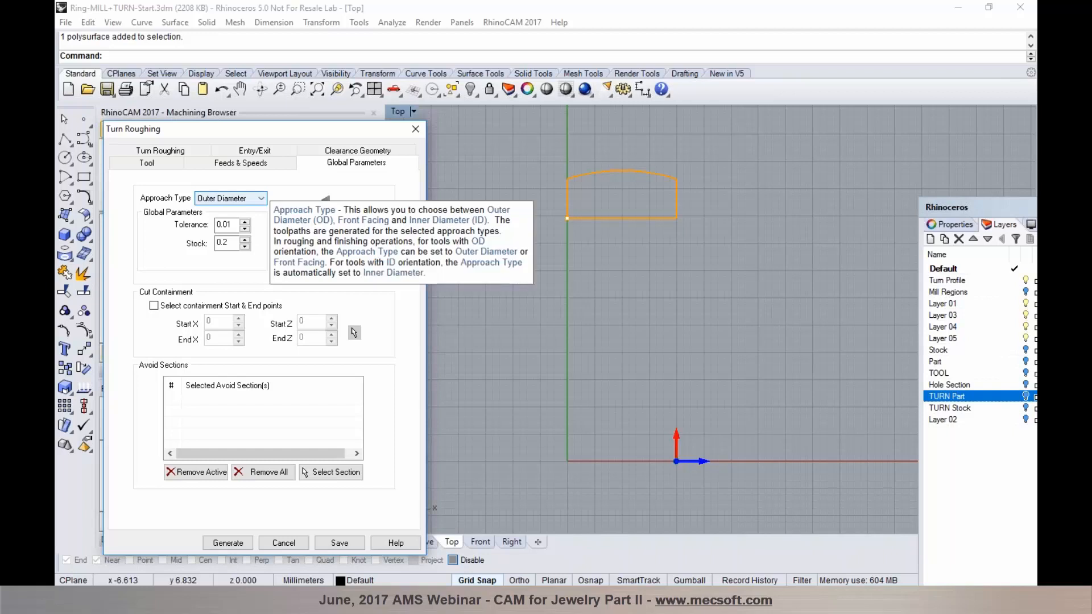
{"action": "left_click", "coordinate": [259, 198]}
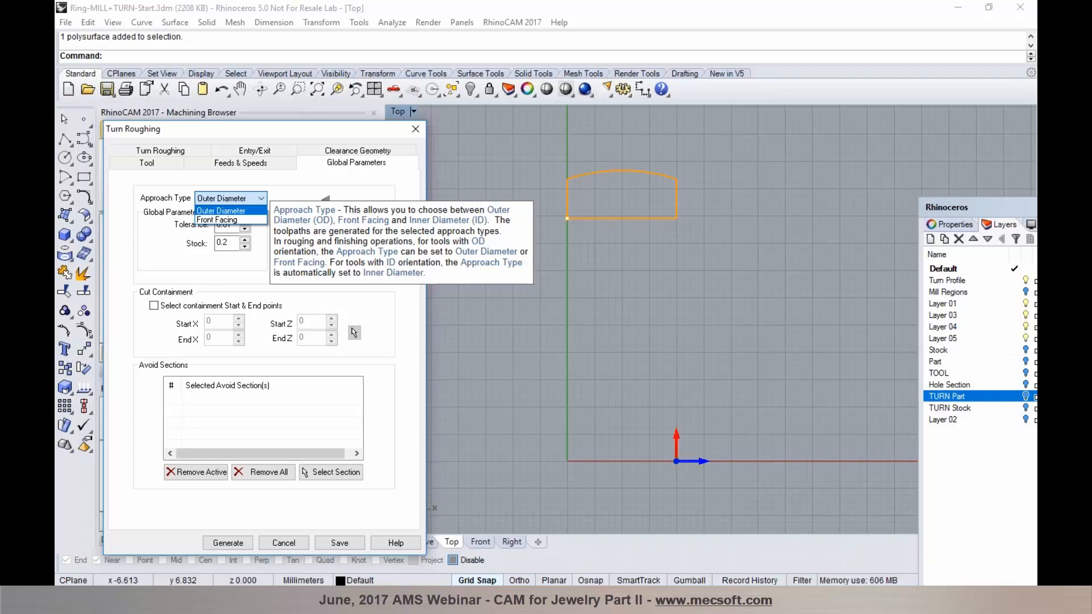
{"action": "left_click", "coordinate": [286, 190]}
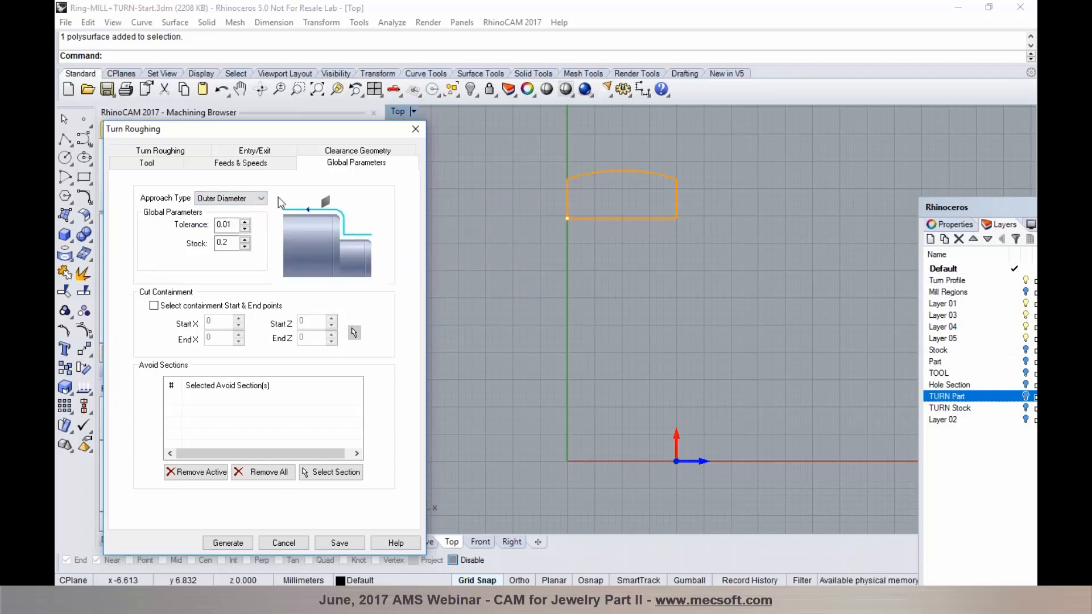
{"action": "left_click", "coordinate": [261, 198]}
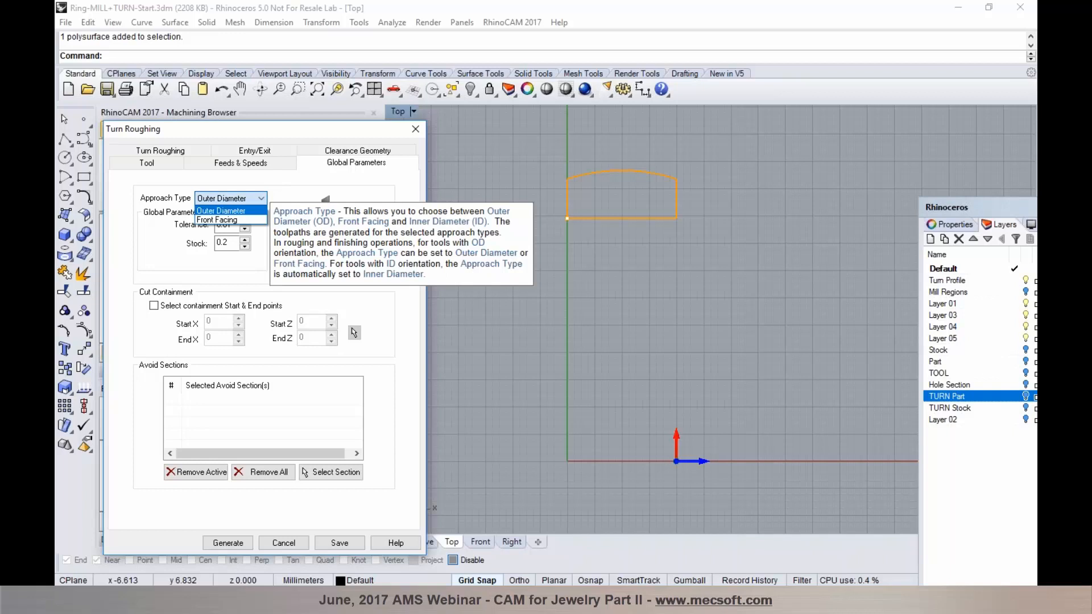
{"action": "left_click", "coordinate": [260, 210]}
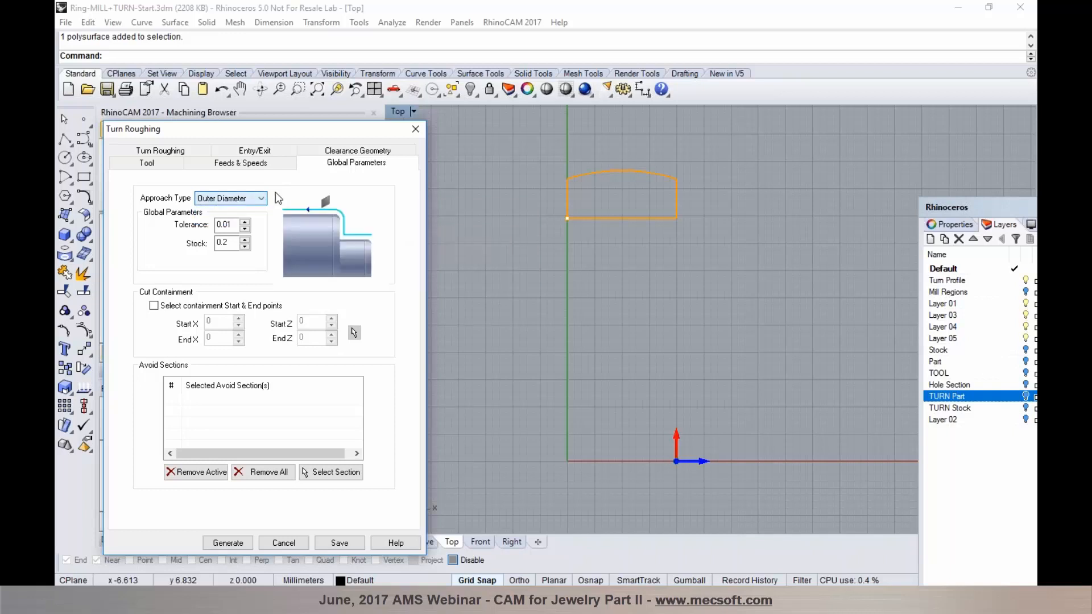
{"action": "left_click", "coordinate": [230, 225]}
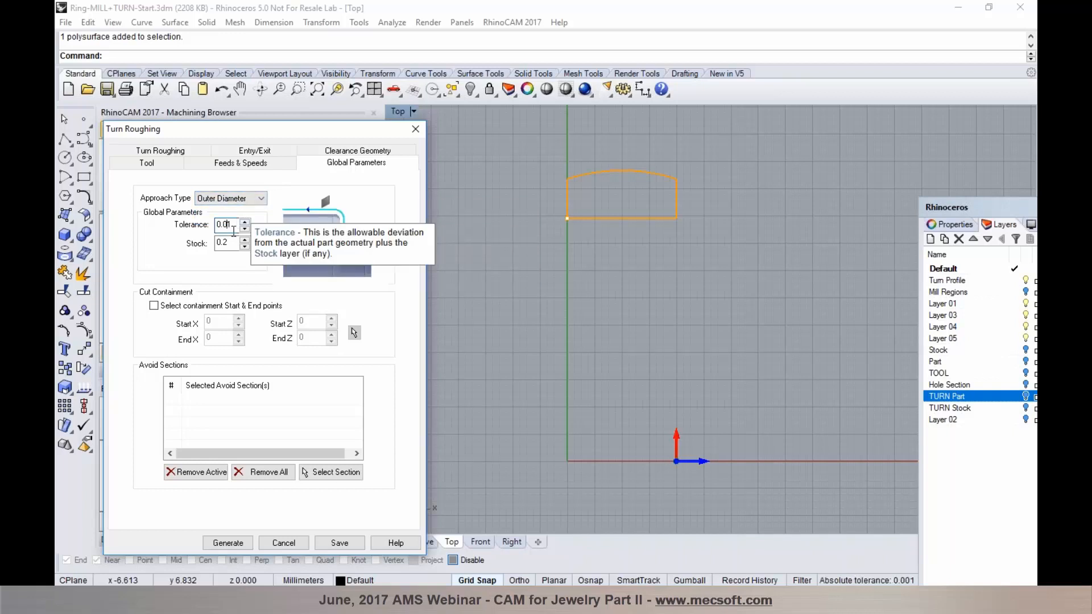
{"action": "type", "text": "0"}
{"action": "double_click", "coordinate": [229, 244]}
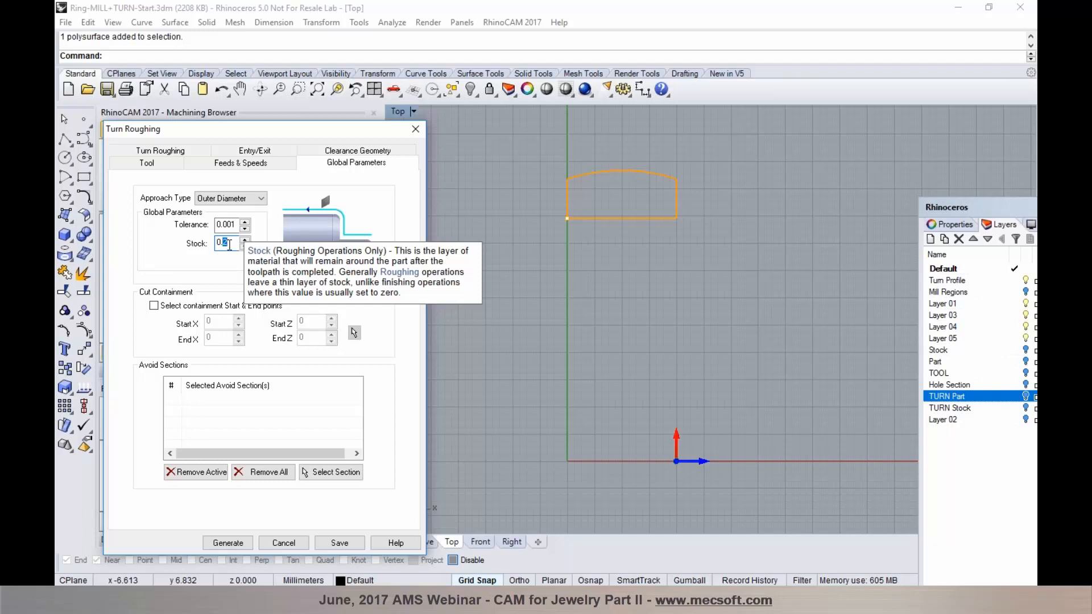
{"action": "type", "text": "05"}
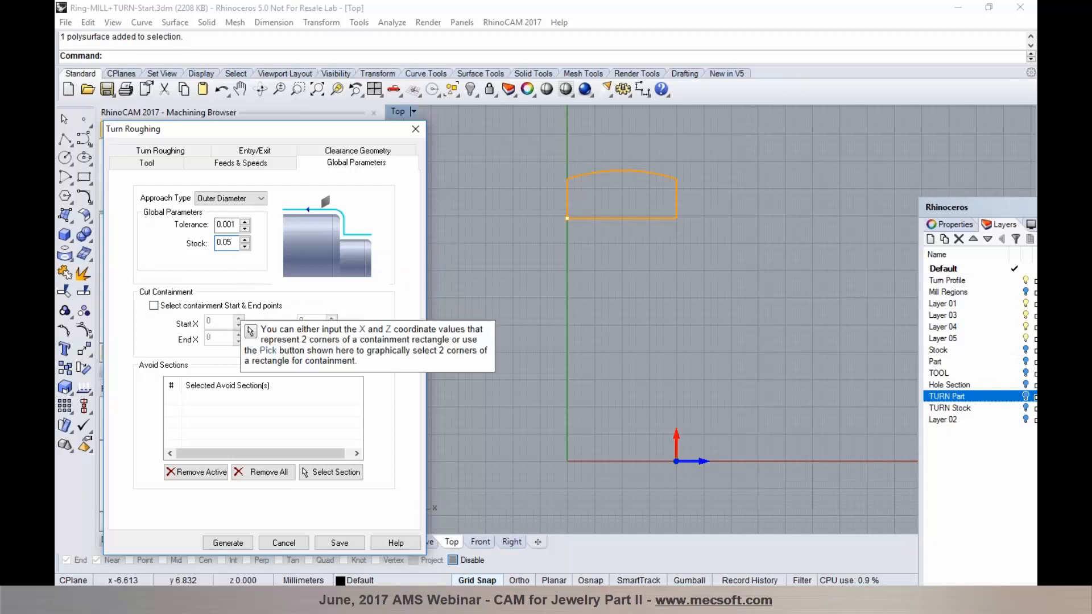
Step: Choose Offset Cuts as the roughing cut pattern and set the depth per cut distance to 0.1
{"action": "left_click", "coordinate": [161, 153]}
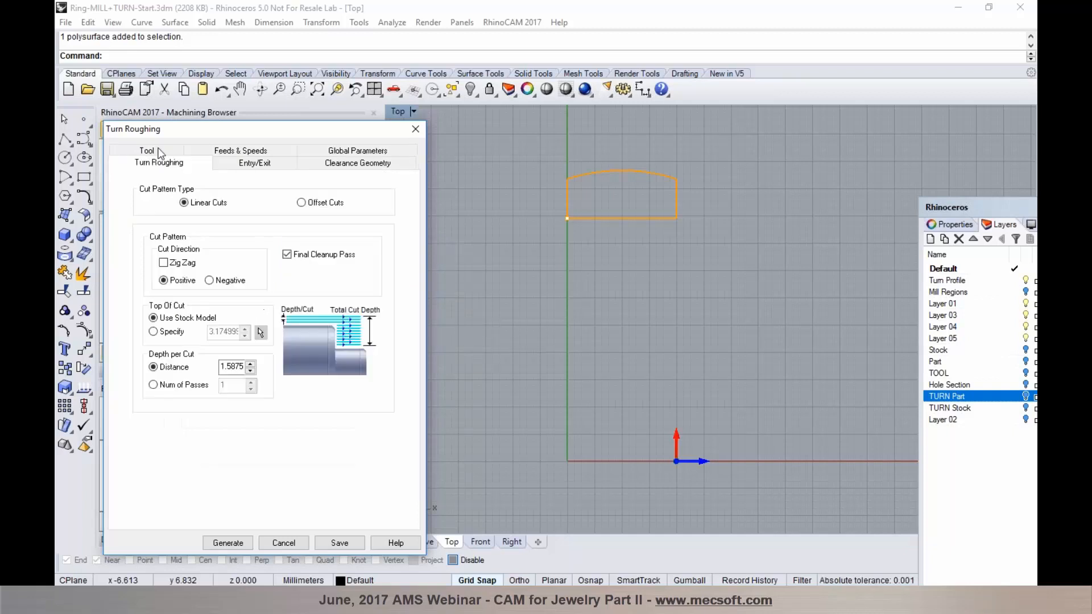
{"action": "left_click", "coordinate": [302, 203]}
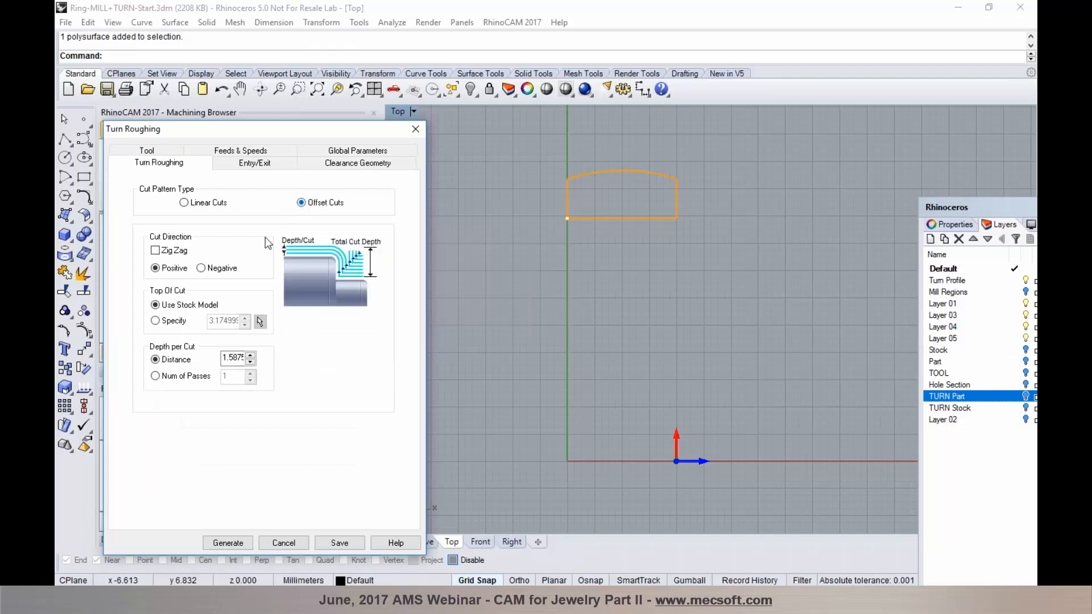
{"action": "double_click", "coordinate": [223, 357]}
{"action": "type", "text": "0.1"}
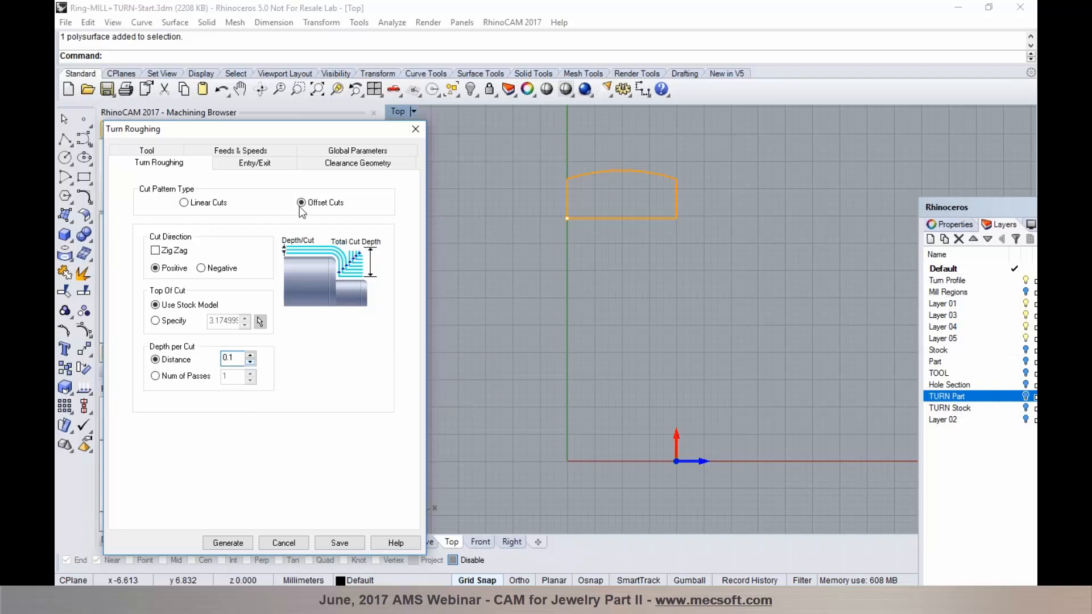
Step: Set the cut transfer to Clearance Plane and the clearance to Stock Max + Dist 2, and generate the roughing toolpath
{"action": "left_click", "coordinate": [266, 164]}
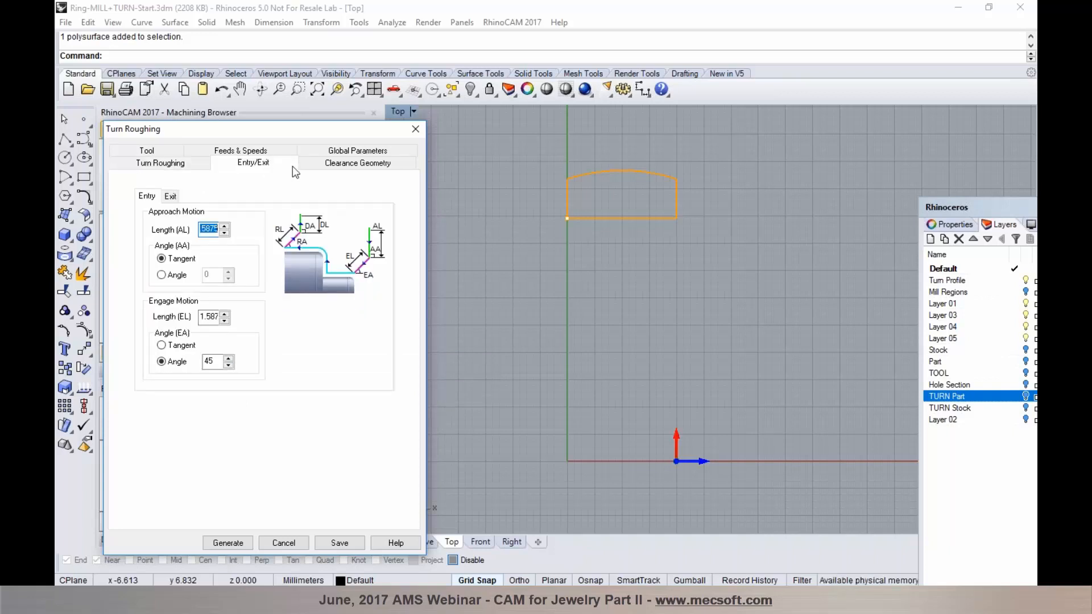
{"action": "left_click", "coordinate": [334, 172]}
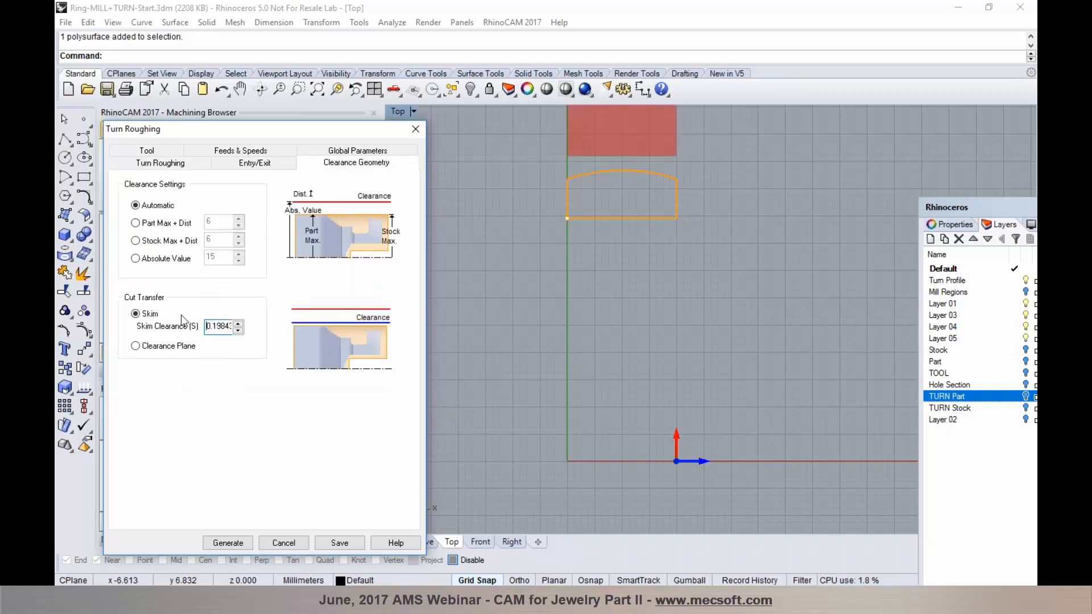
{"action": "left_click", "coordinate": [165, 346]}
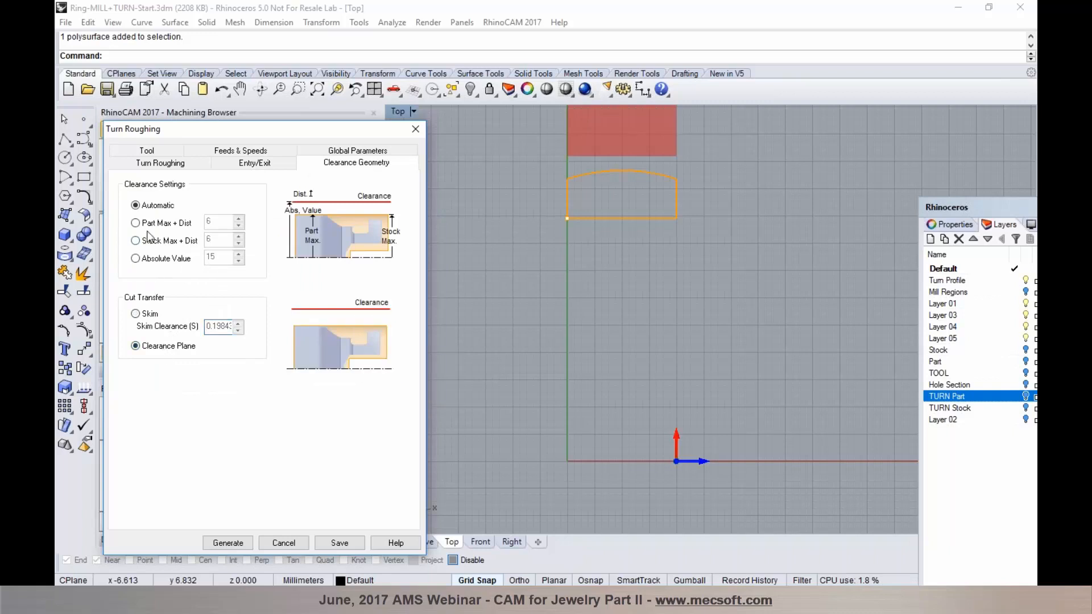
{"action": "left_click", "coordinate": [191, 243]}
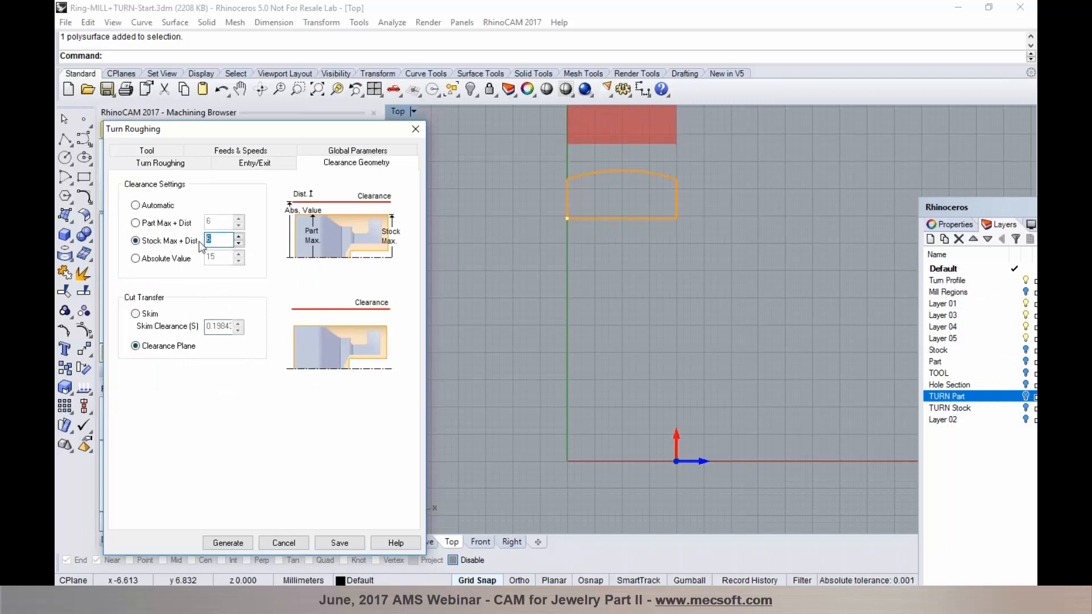
{"action": "type", "text": "2"}
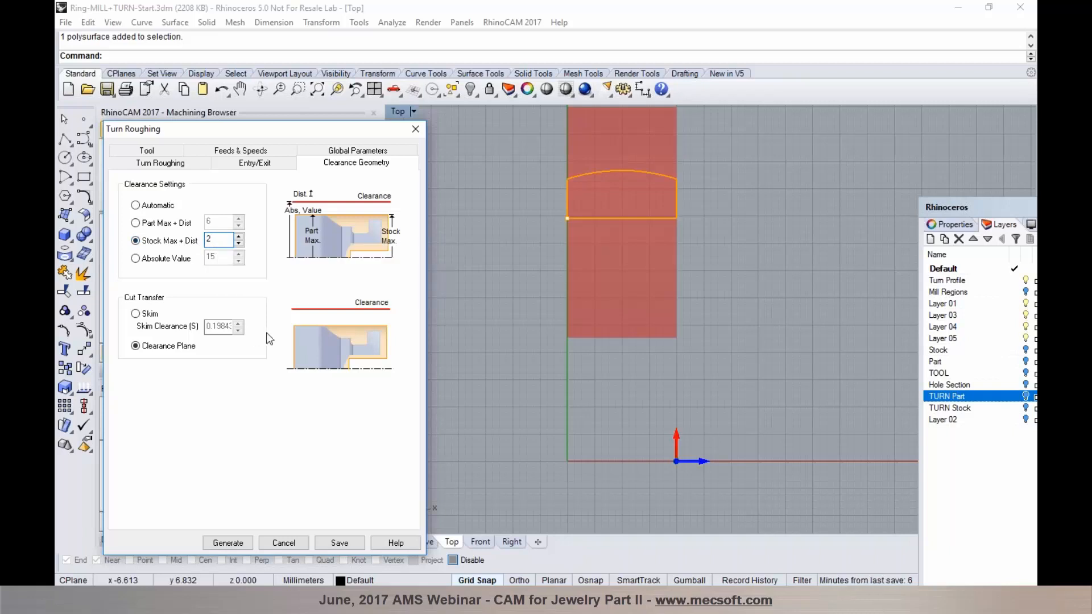
{"action": "left_click", "coordinate": [224, 541]}
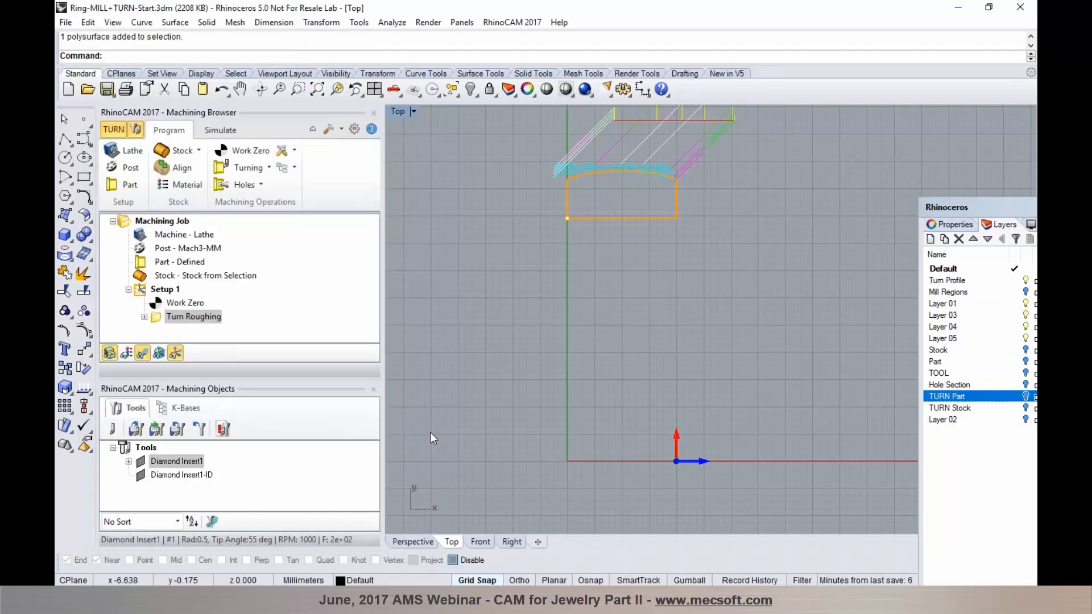
Step: Inspect the turn roughing toolpath above the ring profile and simulate its material removal on the stock
{"action": "scroll", "coordinate": [453, 435], "scroll_direction": "down", "scroll_amount": 2}
{"action": "scroll", "coordinate": [501, 293], "scroll_direction": "up", "scroll_amount": 5}
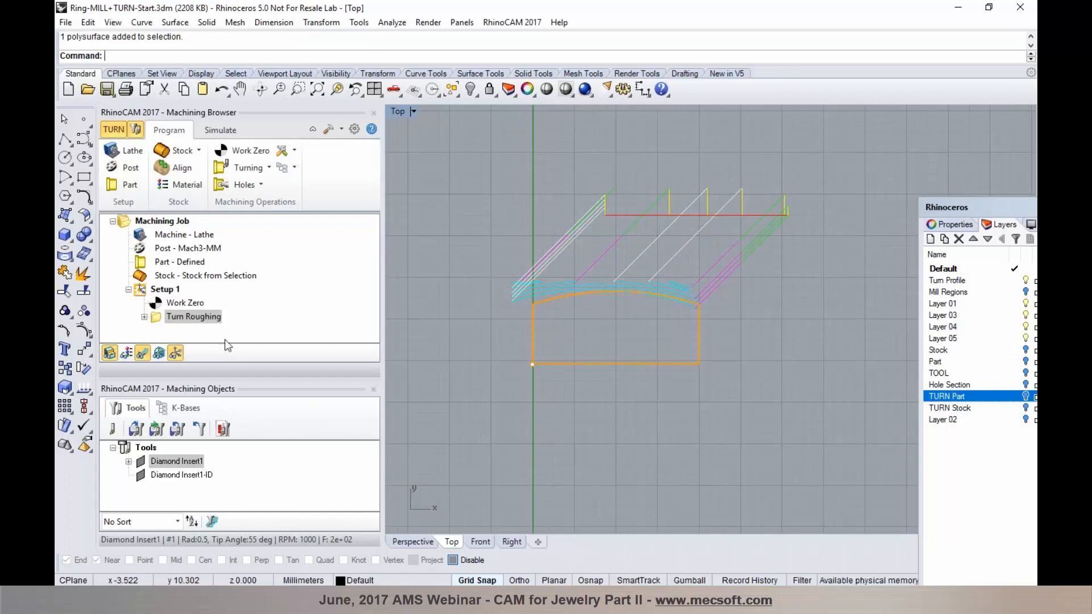
{"action": "left_click", "coordinate": [145, 355]}
{"action": "scroll", "coordinate": [558, 261], "scroll_direction": "down", "scroll_amount": 3}
{"action": "left_click", "coordinate": [232, 134]}
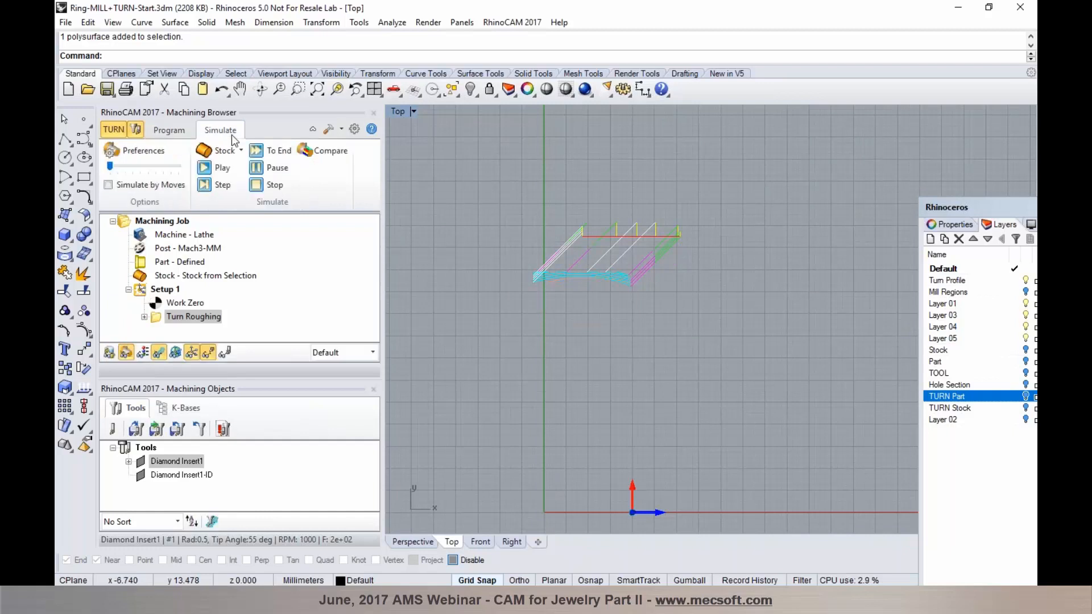
{"action": "left_click", "coordinate": [208, 165]}
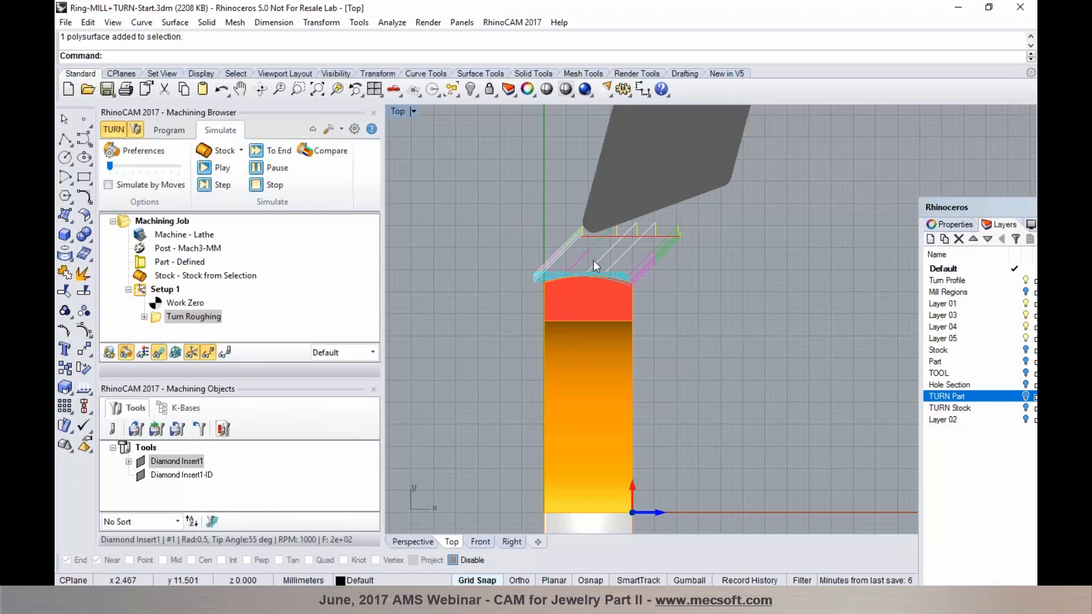
{"action": "scroll", "coordinate": [645, 194], "scroll_direction": "down", "scroll_amount": 3}
{"action": "scroll", "coordinate": [631, 233], "scroll_direction": "up", "scroll_amount": 2}
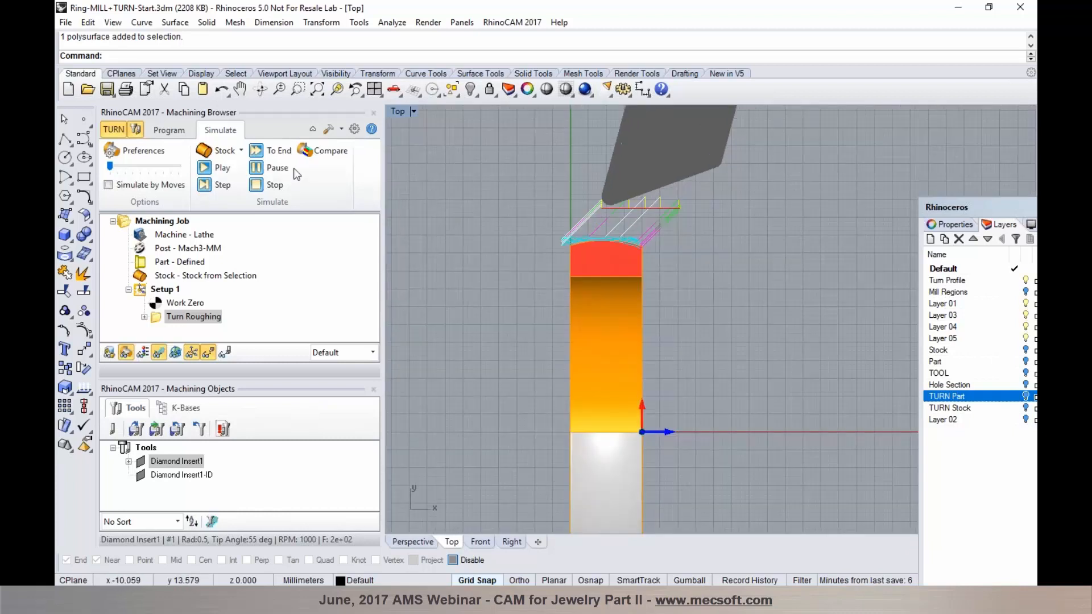
Step: Start a turn finishing operation with the Diamond Insert1 tool and set its tolerance to 0.001
{"action": "left_click", "coordinate": [171, 126]}
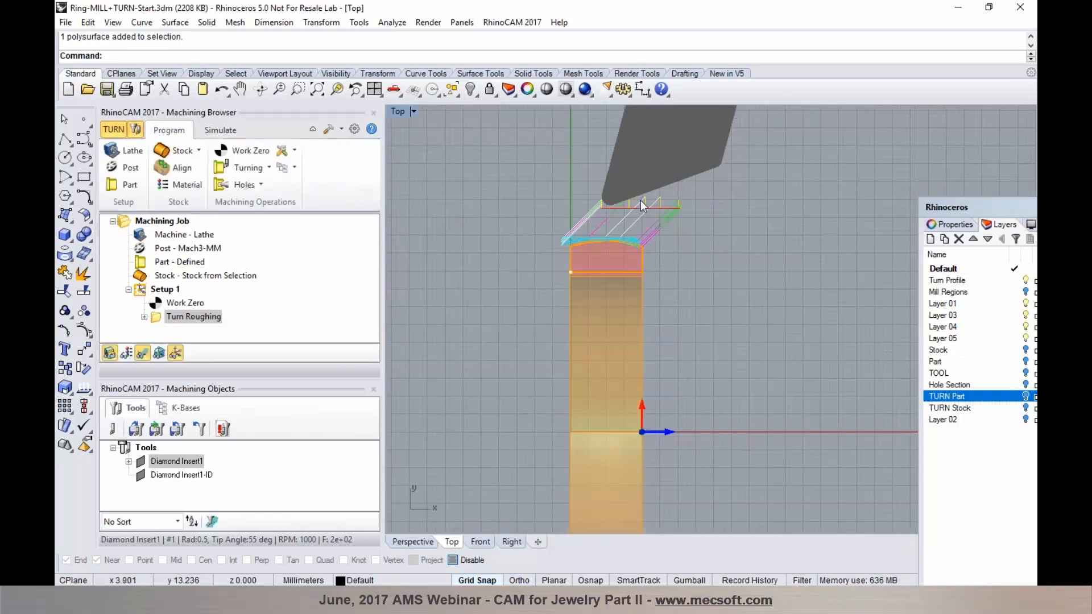
{"action": "left_click", "coordinate": [269, 168]}
{"action": "left_click", "coordinate": [286, 203]}
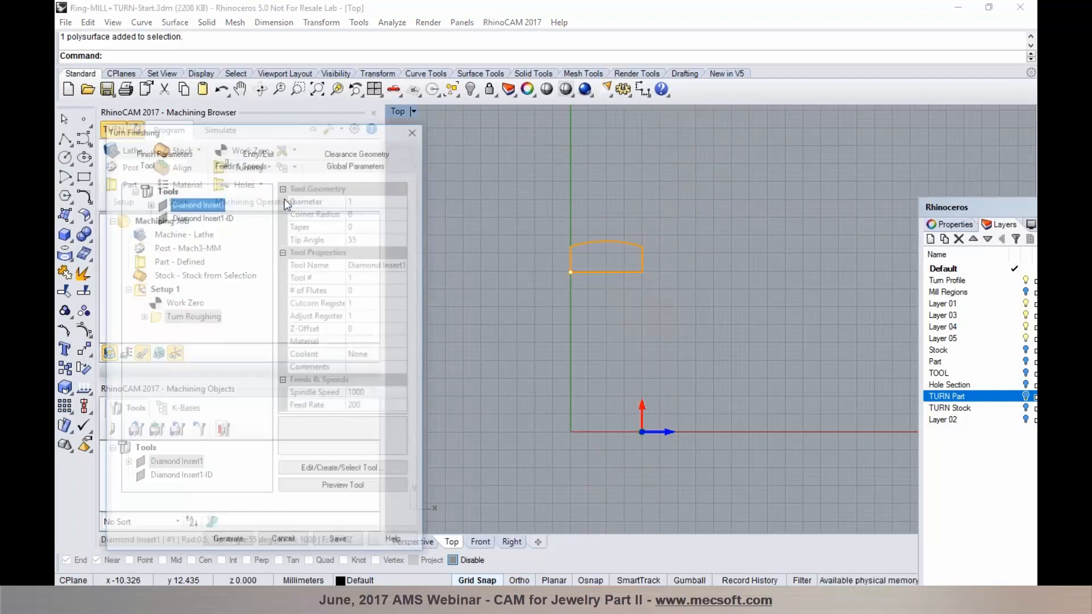
{"action": "left_click", "coordinate": [257, 164]}
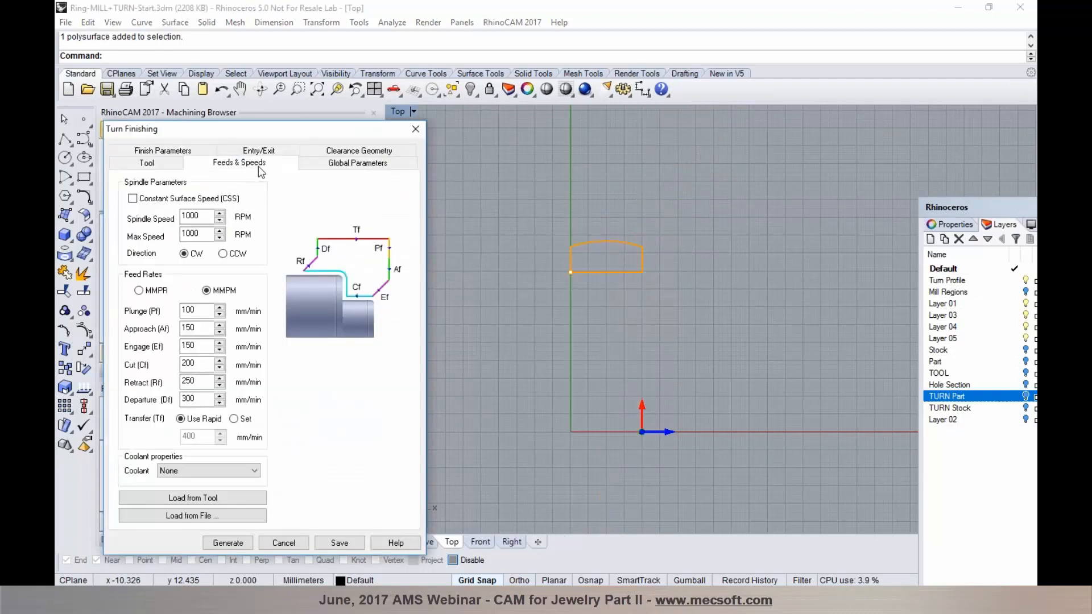
{"action": "left_click", "coordinate": [340, 169]}
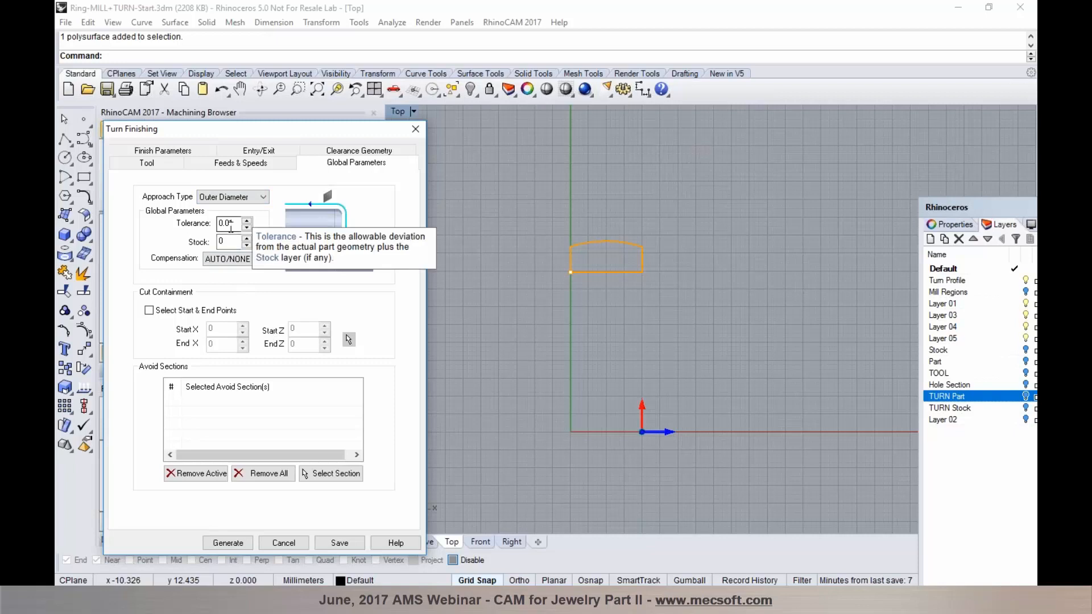
Step: Enable start and end point containment for the finishing cut and snap the points to the profile's upper right and upper left corners
{"action": "left_click", "coordinate": [206, 310]}
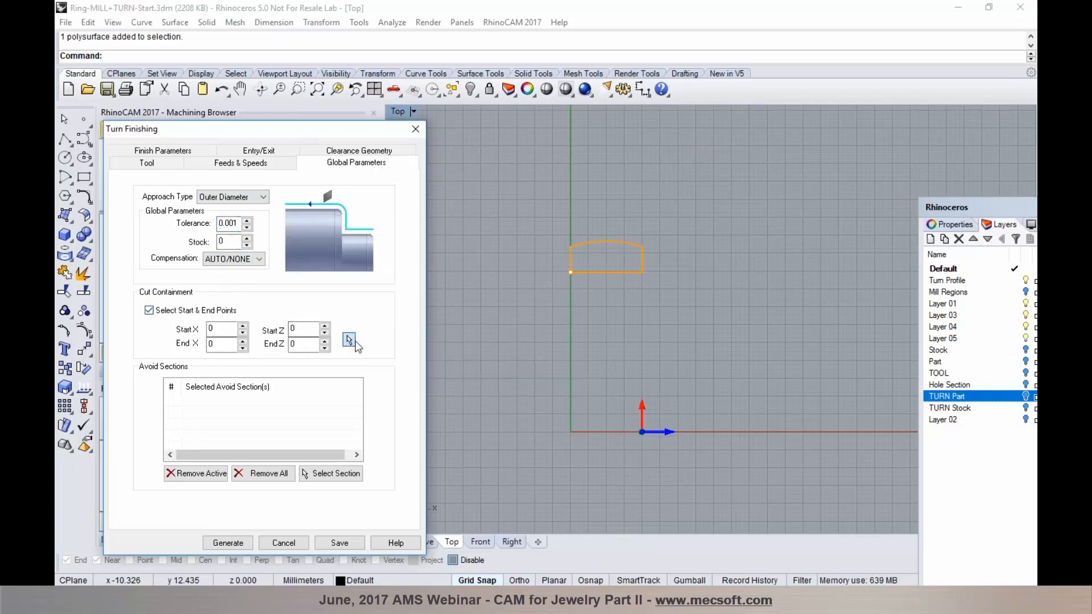
{"action": "left_click", "coordinate": [349, 339]}
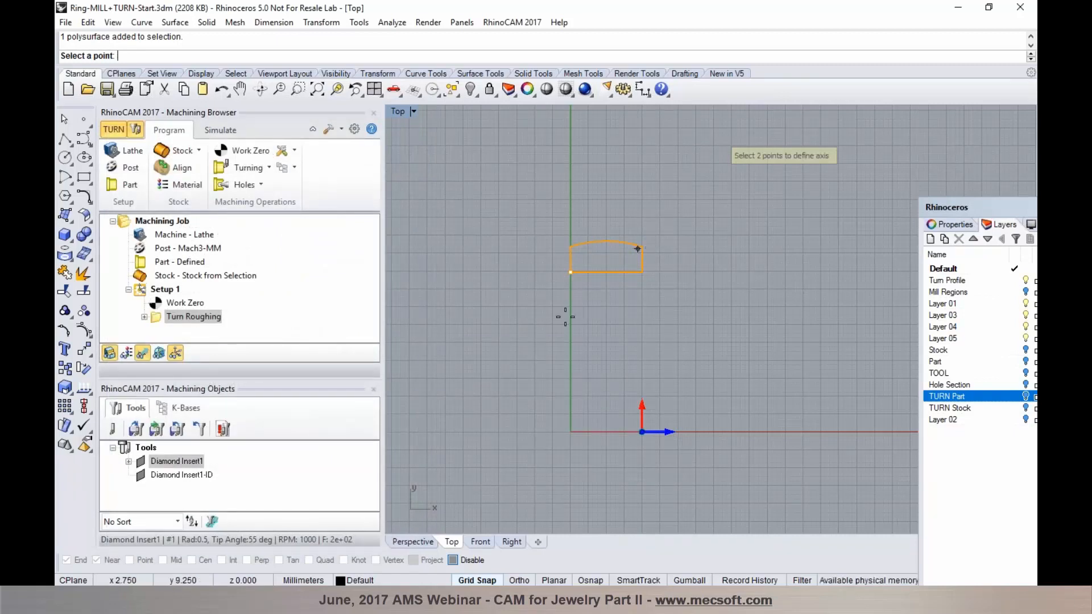
{"action": "left_click", "coordinate": [452, 559]}
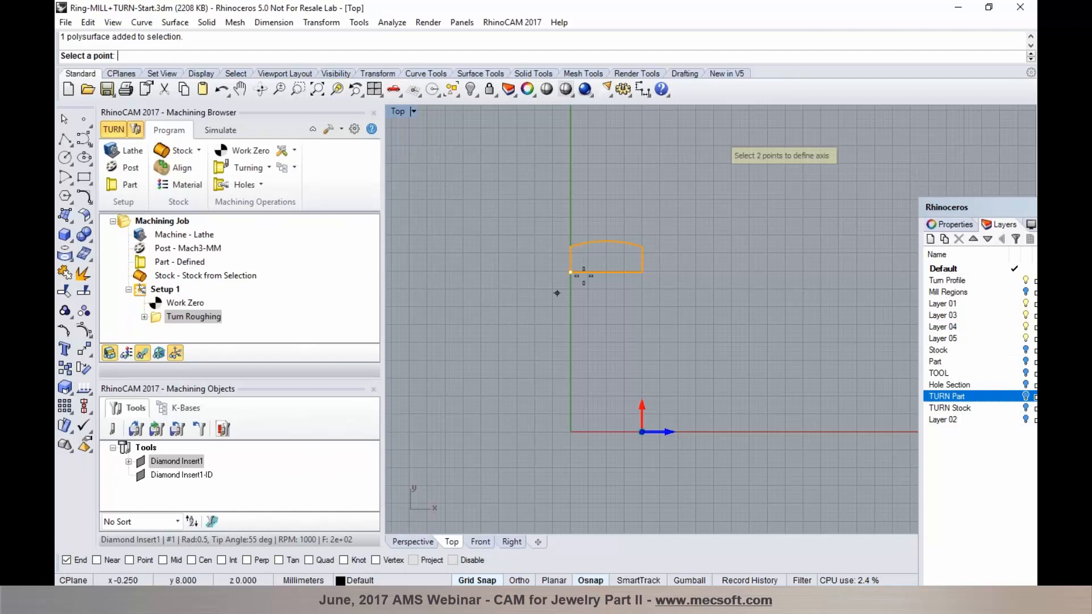
{"action": "left_click", "coordinate": [641, 247]}
{"action": "left_click", "coordinate": [570, 247]}
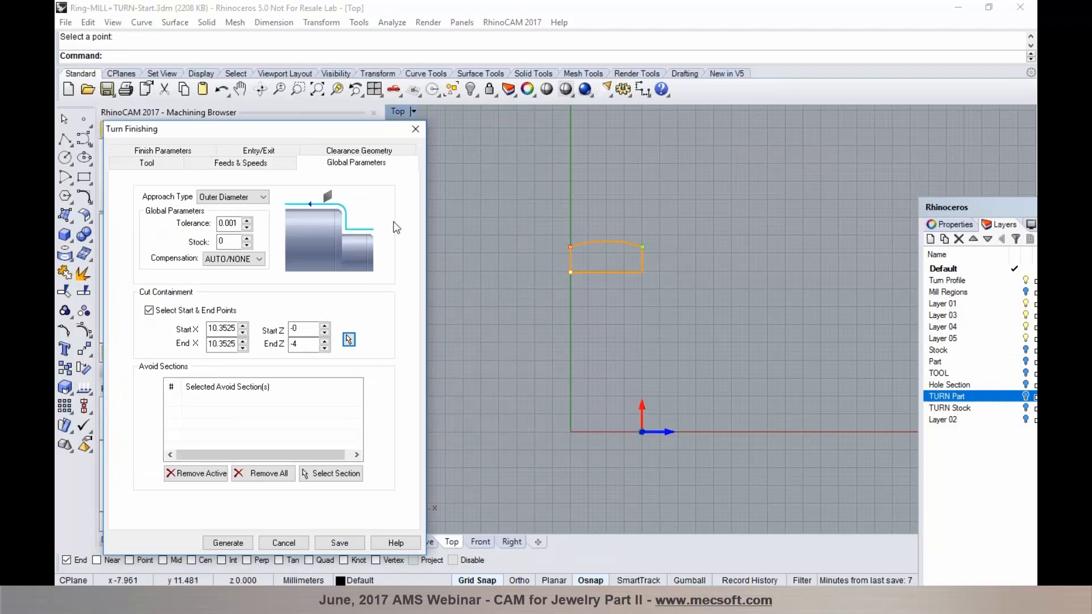
Step: Set the finishing operation's cut transfer to Clearance Plane with automatic clearance and generate the toolpath
{"action": "left_click", "coordinate": [187, 152]}
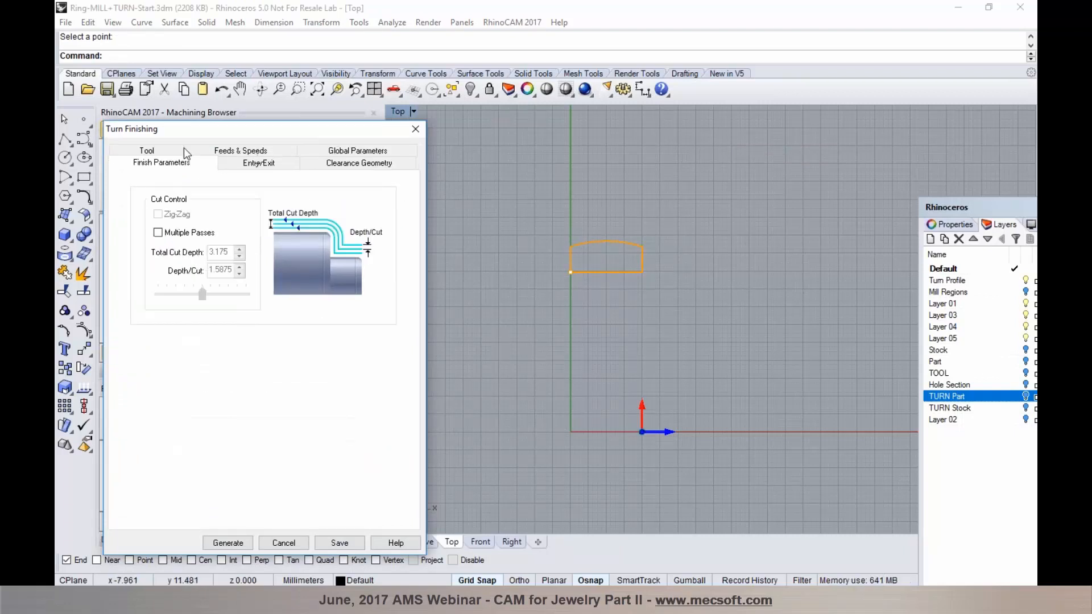
{"action": "left_click", "coordinate": [252, 166]}
{"action": "left_click", "coordinate": [343, 165]}
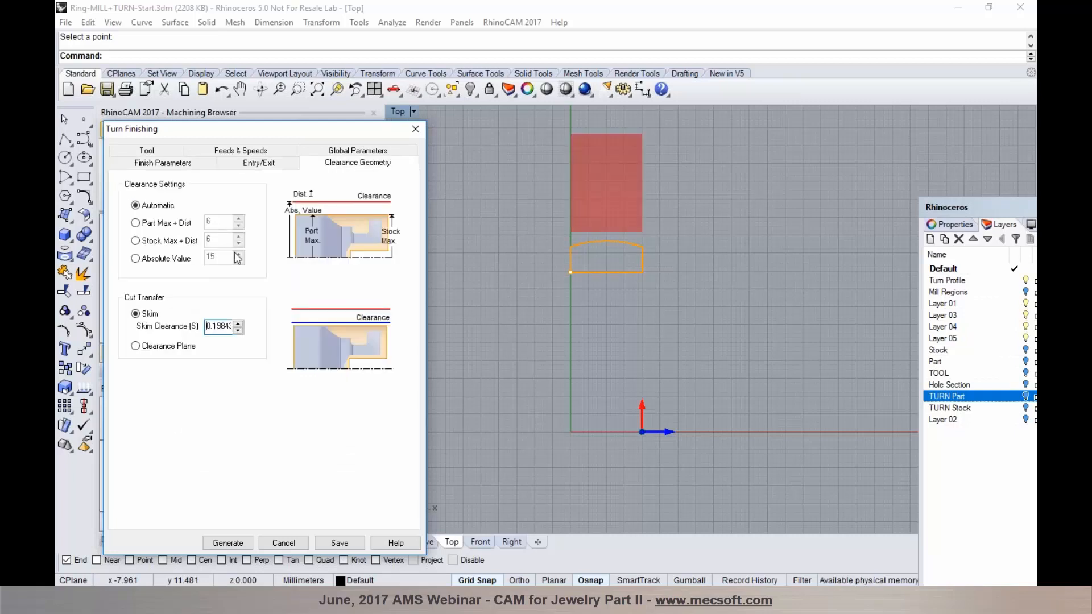
{"action": "left_click", "coordinate": [168, 347]}
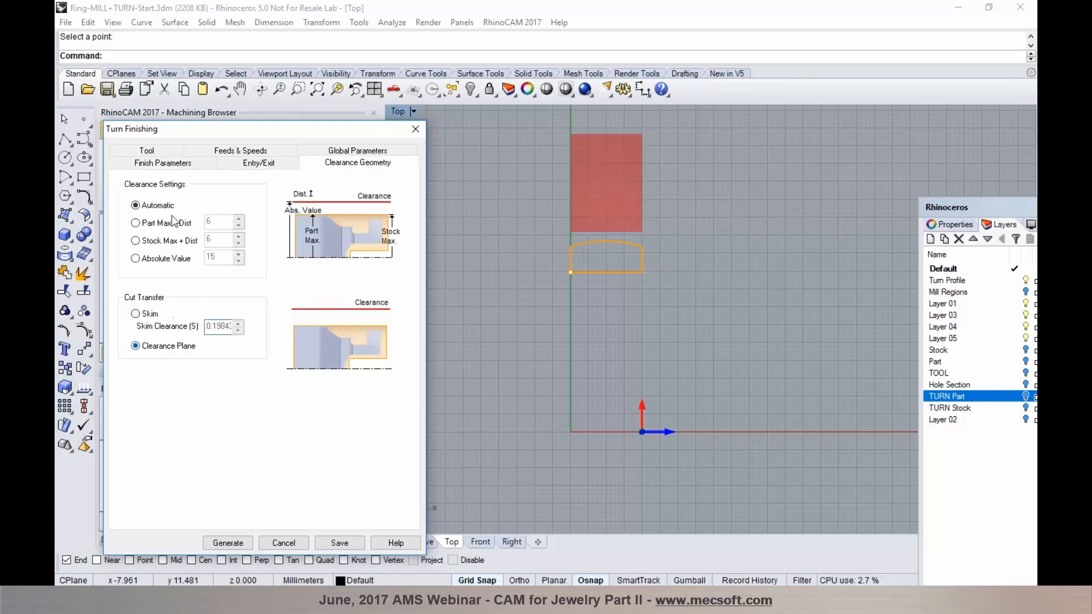
{"action": "left_click", "coordinate": [227, 544]}
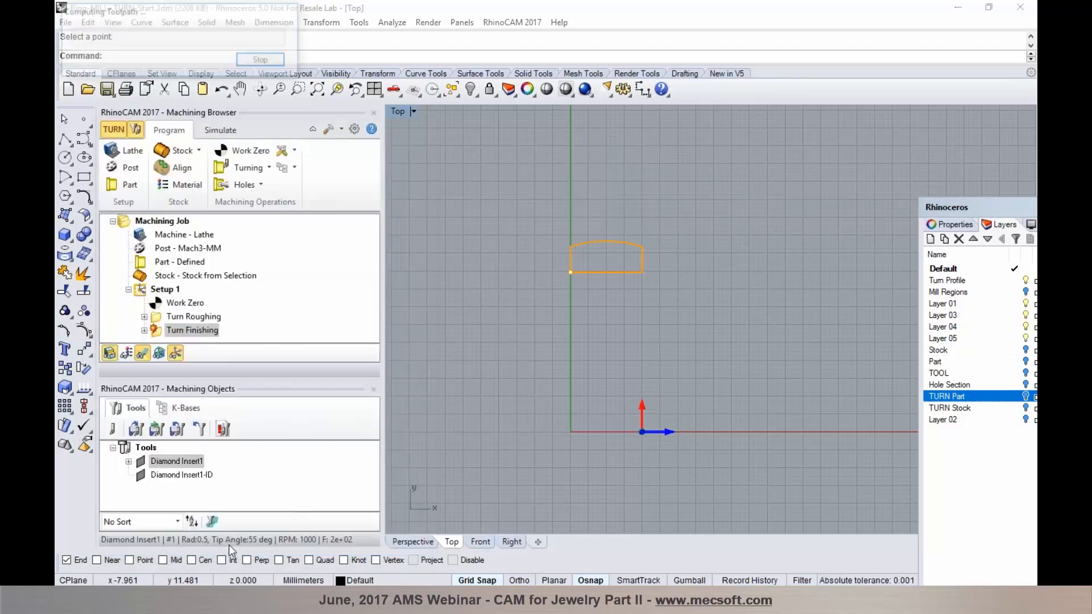
Step: Simulate the turn finishing operation on the stock and close the Machining Objects browser
{"action": "left_click", "coordinate": [220, 130]}
{"action": "left_click", "coordinate": [211, 173]}
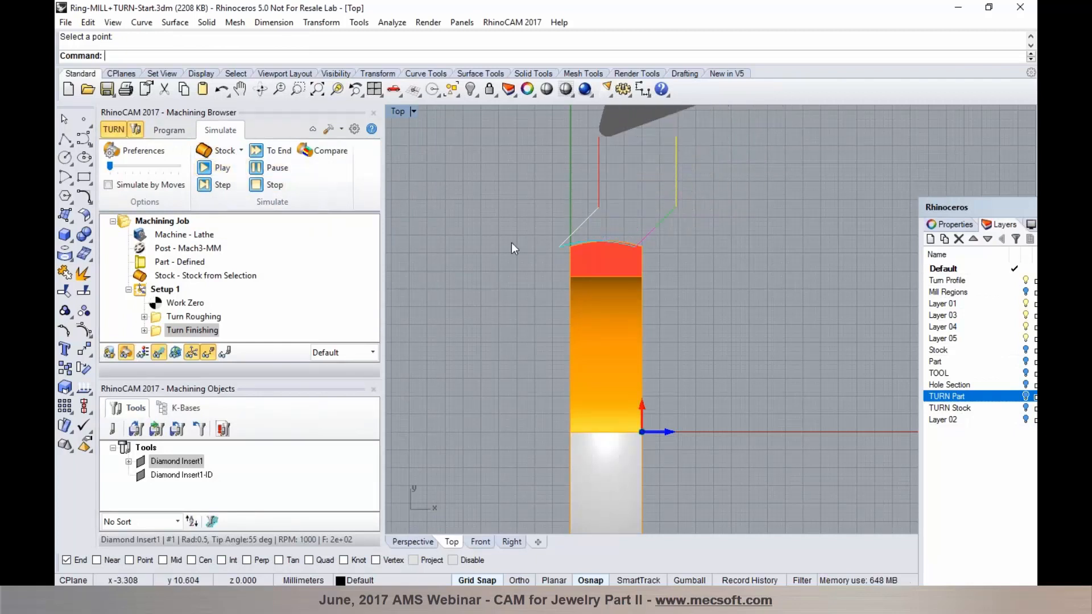
{"action": "left_click", "coordinate": [169, 130]}
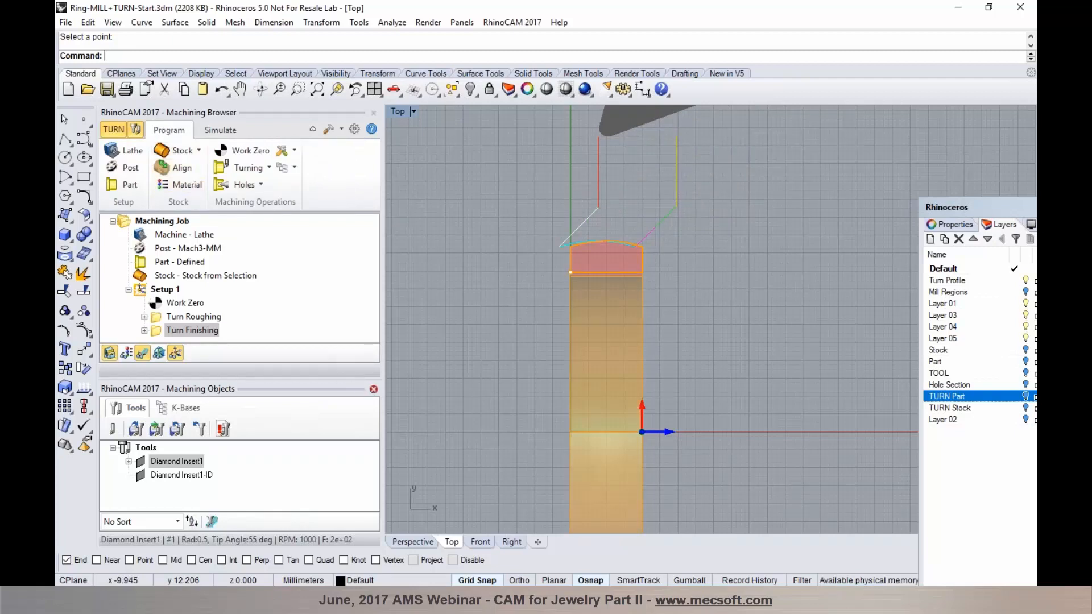
{"action": "left_click", "coordinate": [373, 389]}
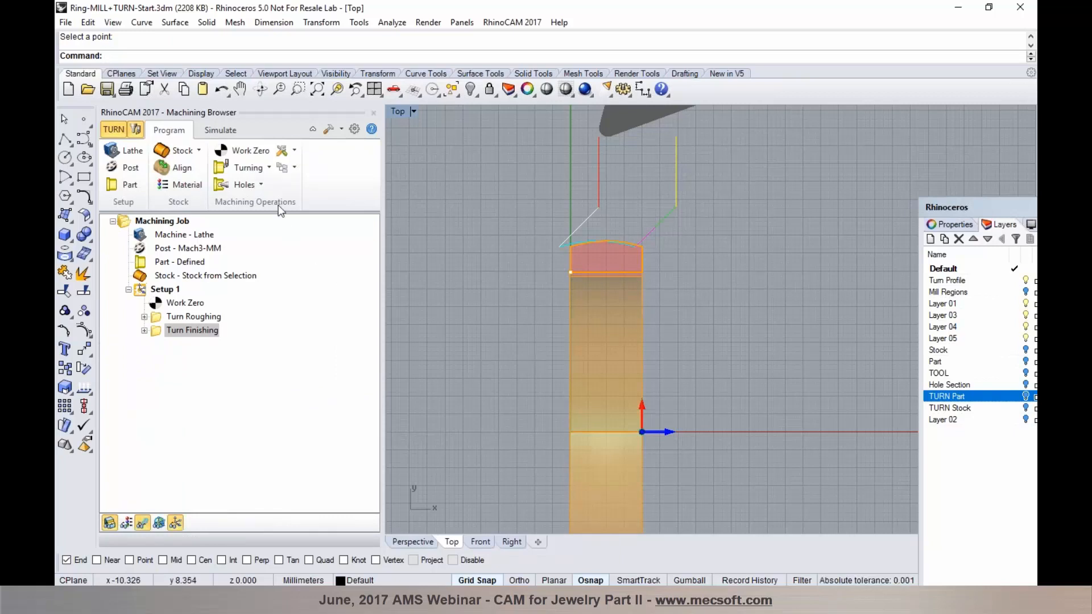
Step: Start a second turn roughing operation with the Diamond Insert1-ID tool and check its feeds and speeds
{"action": "left_click", "coordinate": [269, 172]}
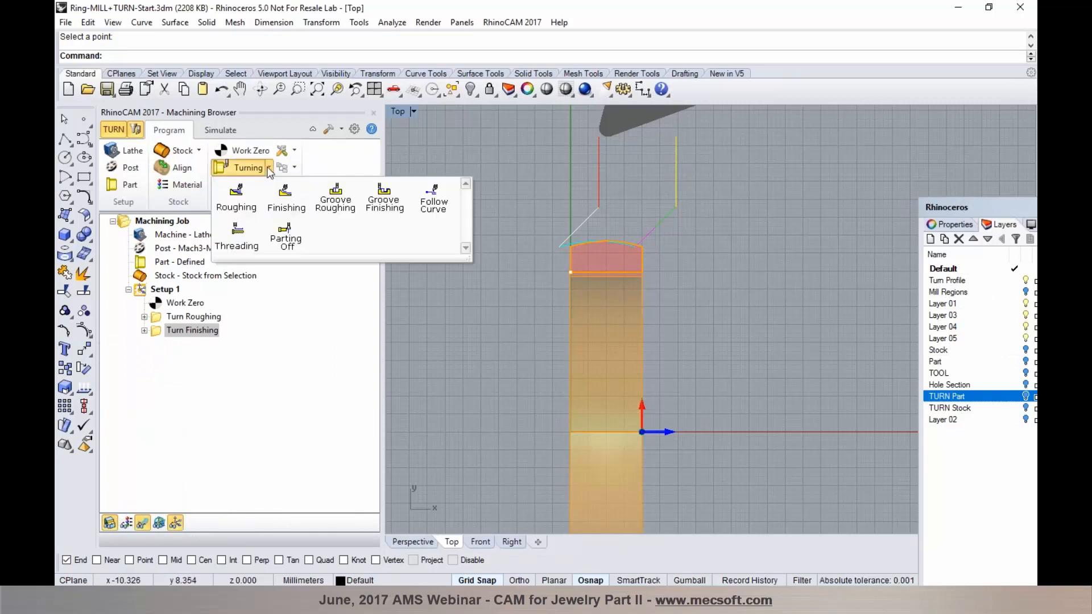
{"action": "left_click", "coordinate": [248, 199]}
{"action": "left_click", "coordinate": [210, 216]}
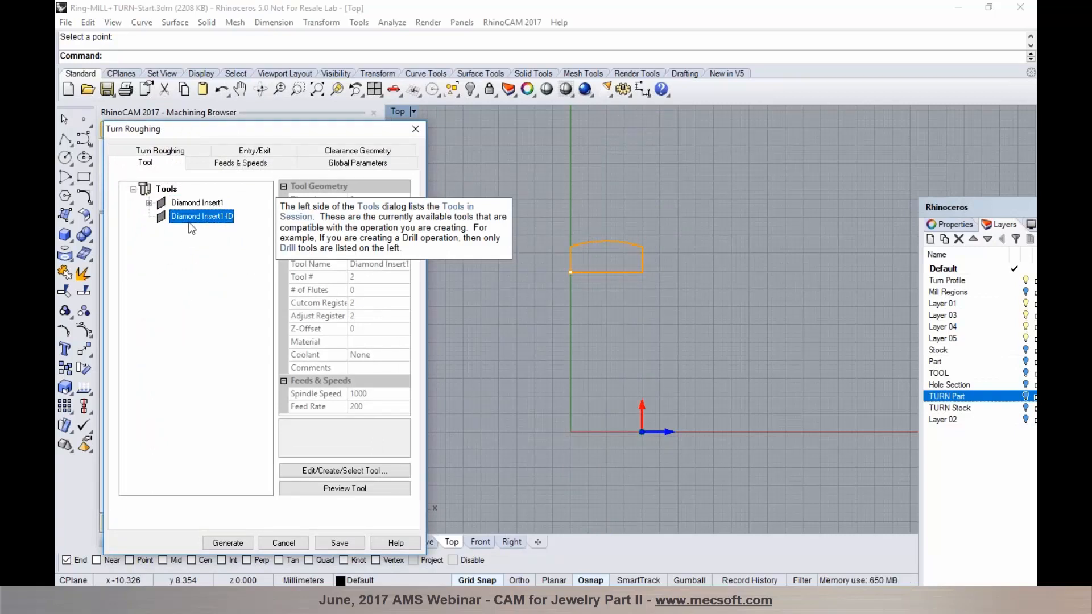
{"action": "left_click", "coordinate": [234, 165]}
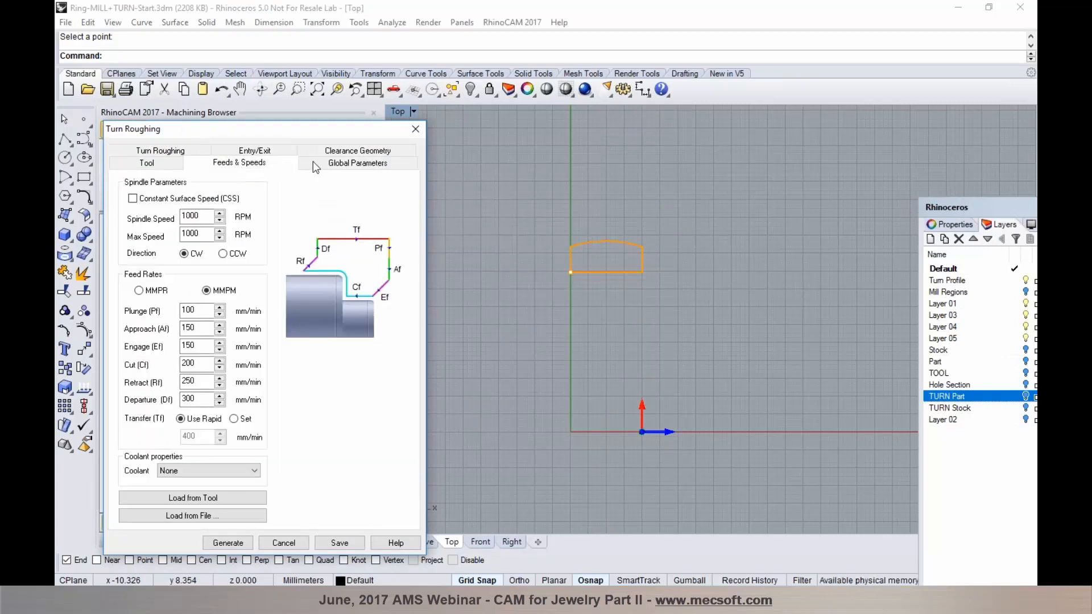
Step: Set the inner diameter roughing tolerance to 0.001 and the stock allowance to 0.05
{"action": "left_click", "coordinate": [317, 164]}
{"action": "left_click", "coordinate": [227, 227]}
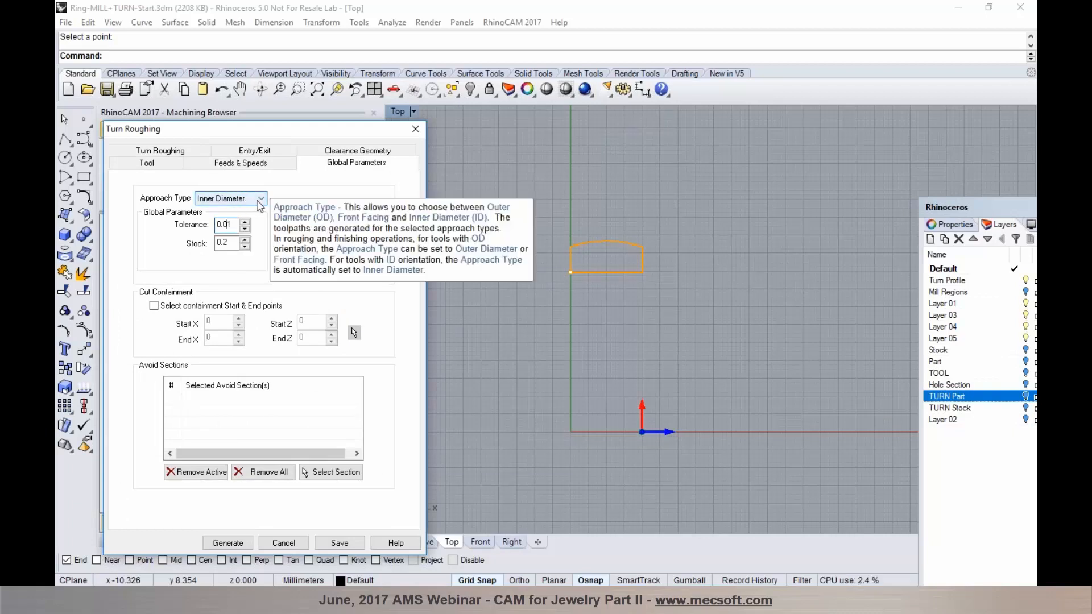
{"action": "left_click", "coordinate": [259, 201]}
{"action": "left_click", "coordinate": [259, 201]}
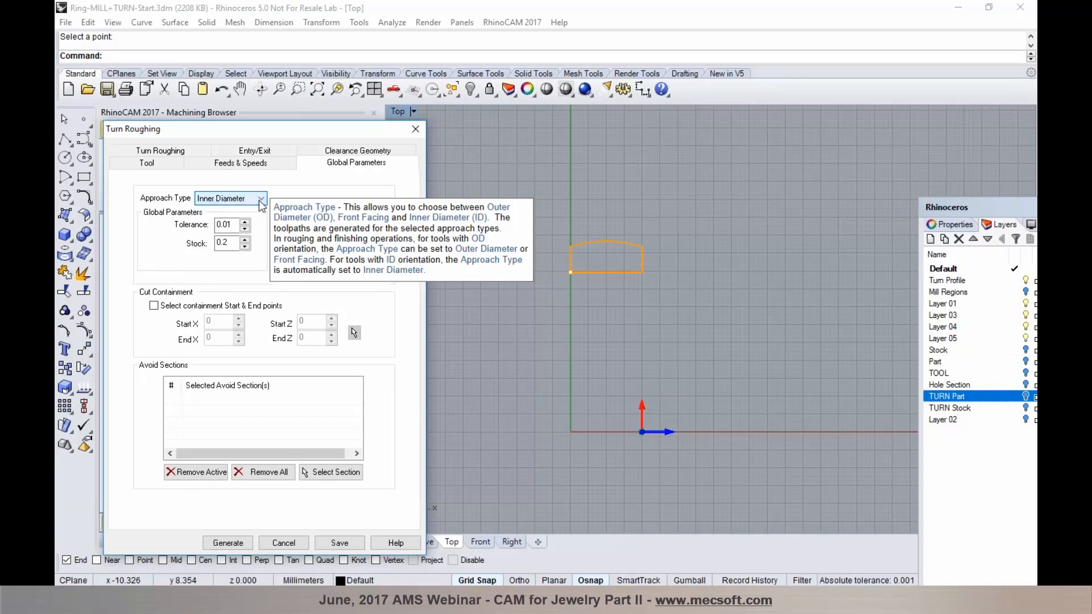
{"action": "left_click", "coordinate": [227, 226]}
{"action": "type", "text": "0"}
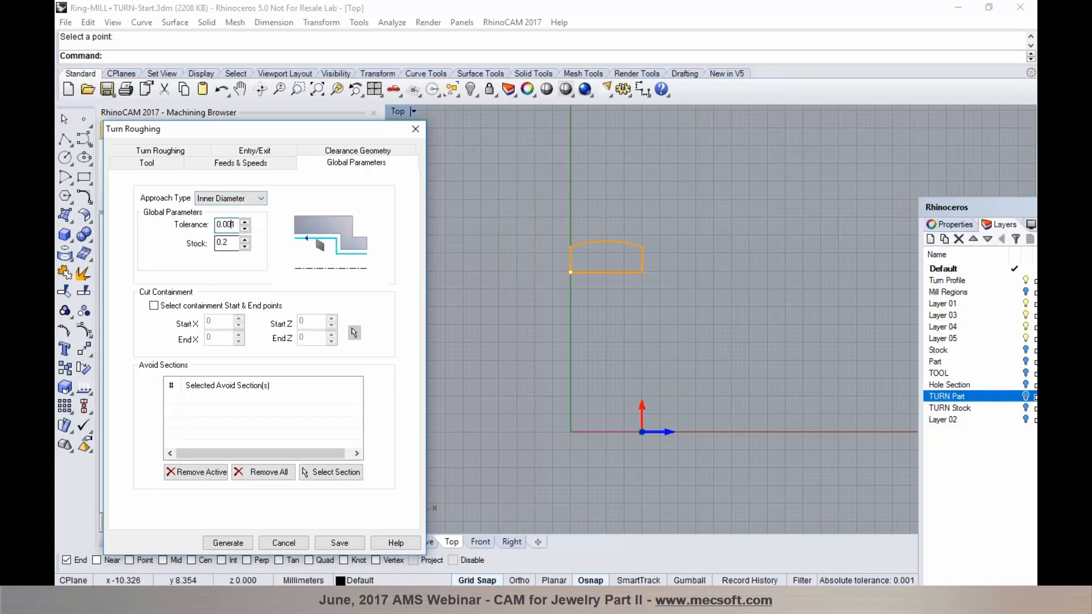
{"action": "left_click_drag", "start_coordinate": [232, 241], "coordinate": [222, 242]}
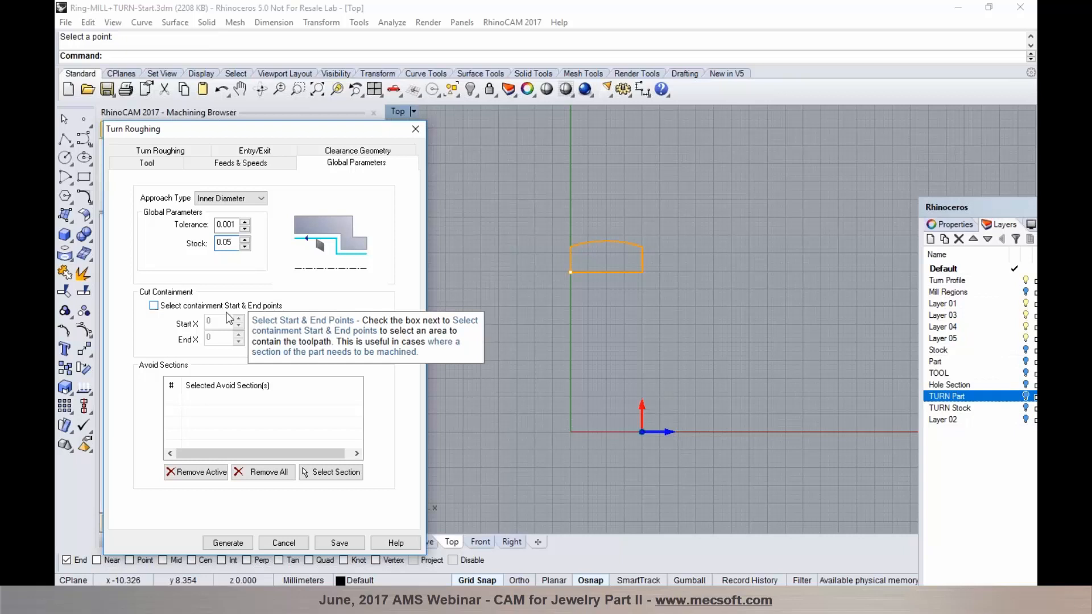
Step: Choose Offset Cuts as the inner roughing pattern and set the depth per cut distance to 0.05
{"action": "left_click", "coordinate": [173, 153]}
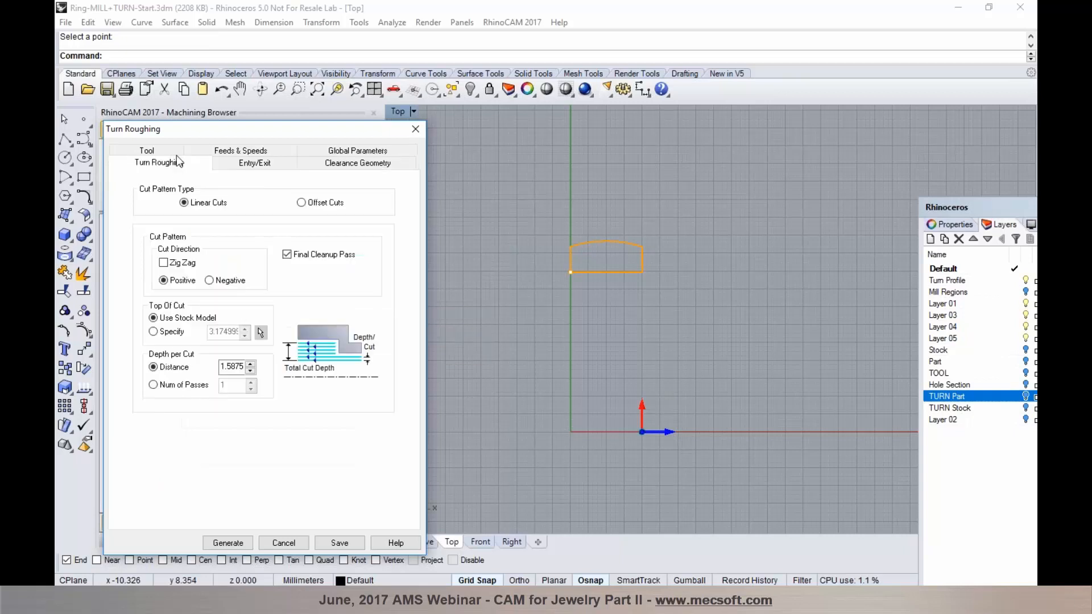
{"action": "left_click", "coordinate": [300, 203]}
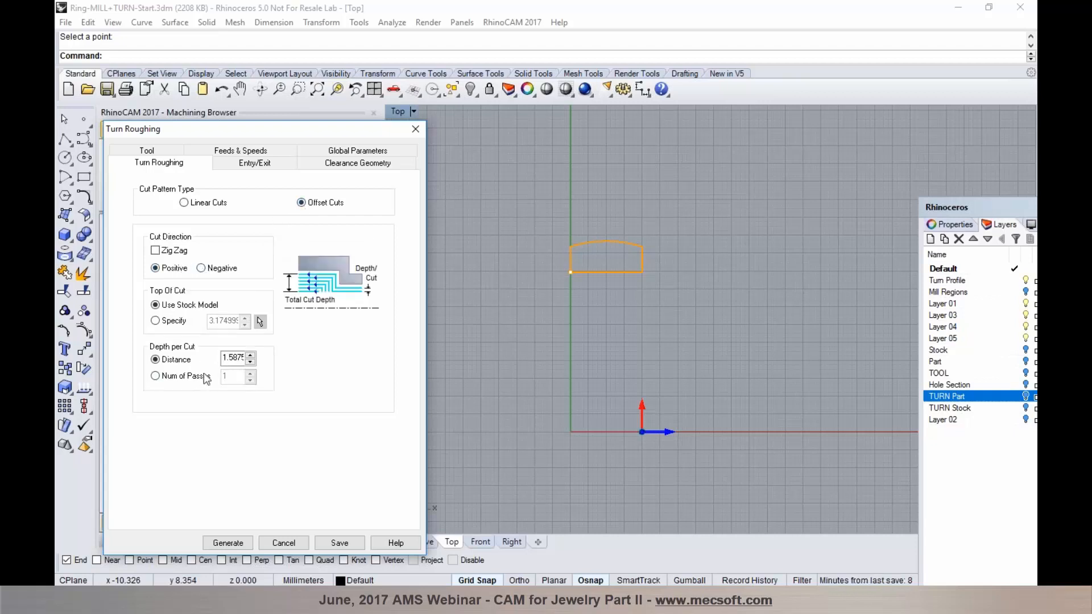
{"action": "double_click", "coordinate": [228, 357]}
{"action": "type", "text": "0.05"}
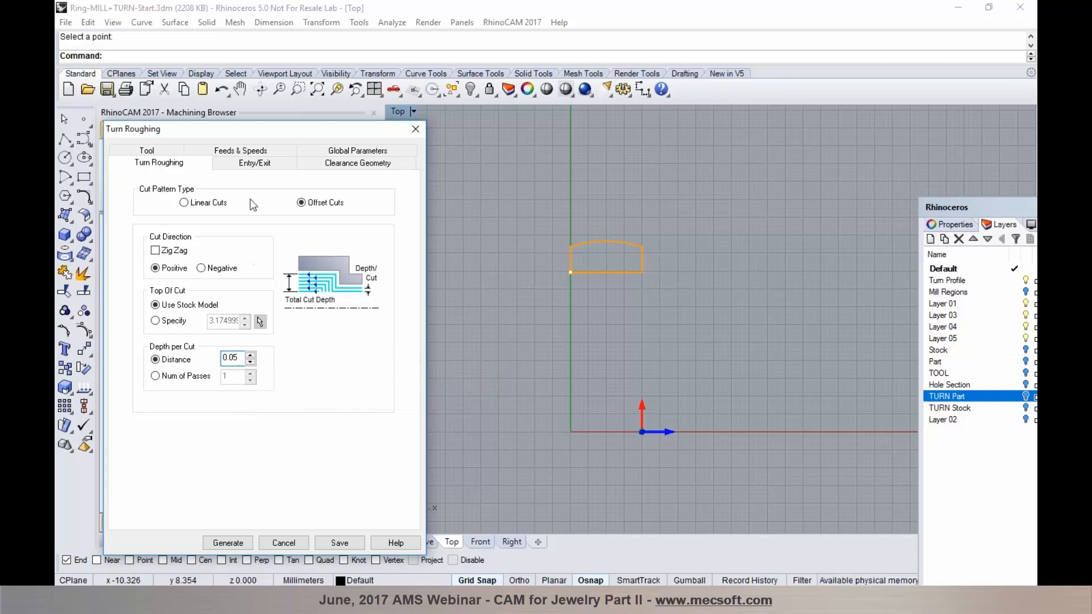
Step: Set the inner roughing cut transfer to Clearance Plane, save the operation and regenerate its toolpath
{"action": "left_click", "coordinate": [242, 155]}
{"action": "left_click", "coordinate": [246, 153]}
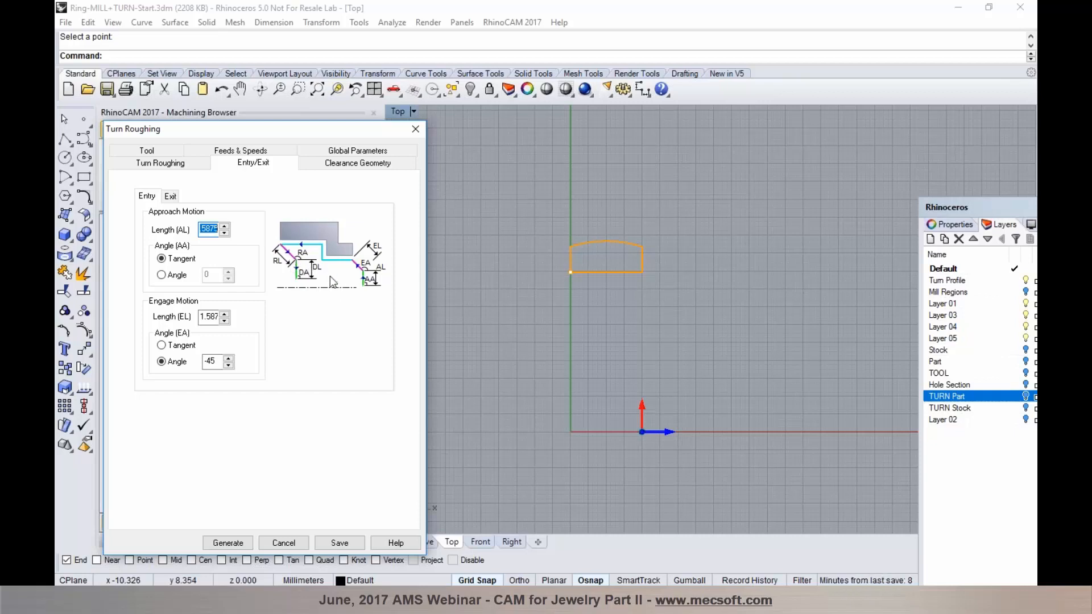
{"action": "left_click", "coordinate": [326, 163]}
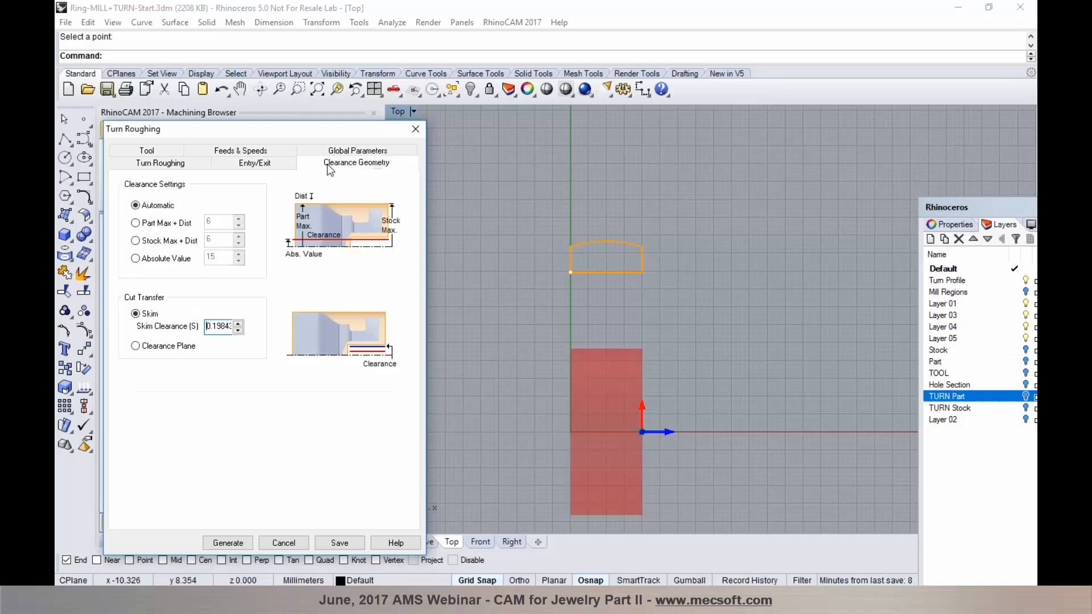
{"action": "left_click", "coordinate": [160, 346]}
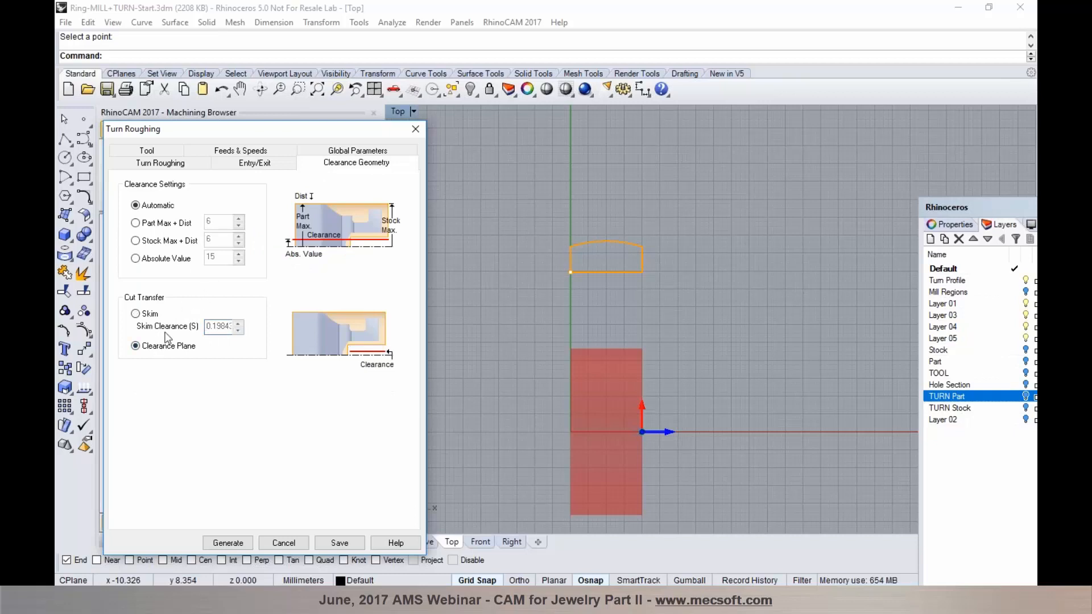
{"action": "left_click", "coordinate": [339, 543]}
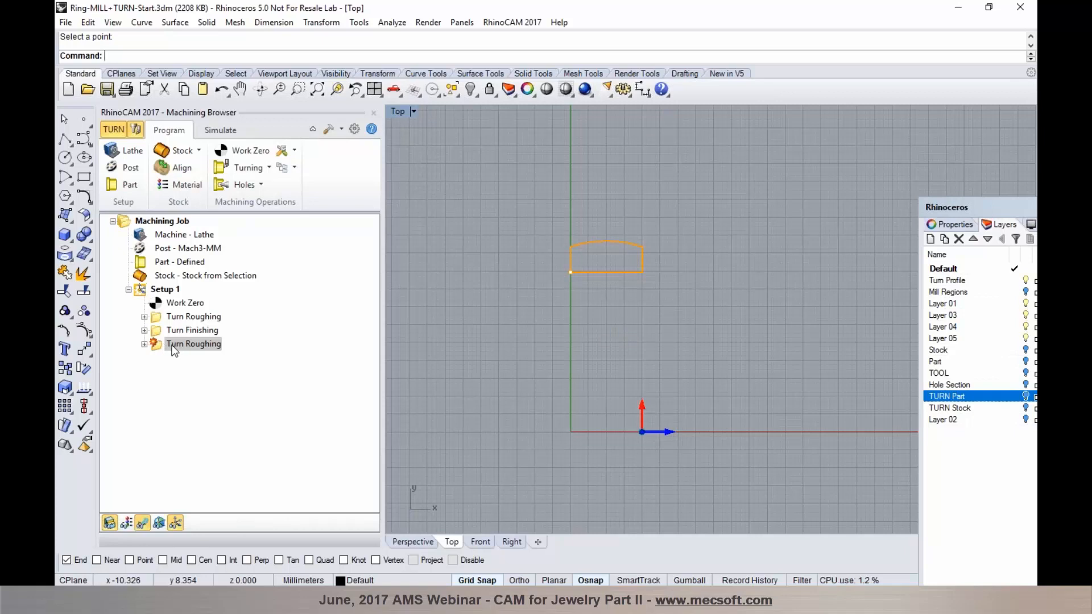
{"action": "right_click", "coordinate": [174, 351]}
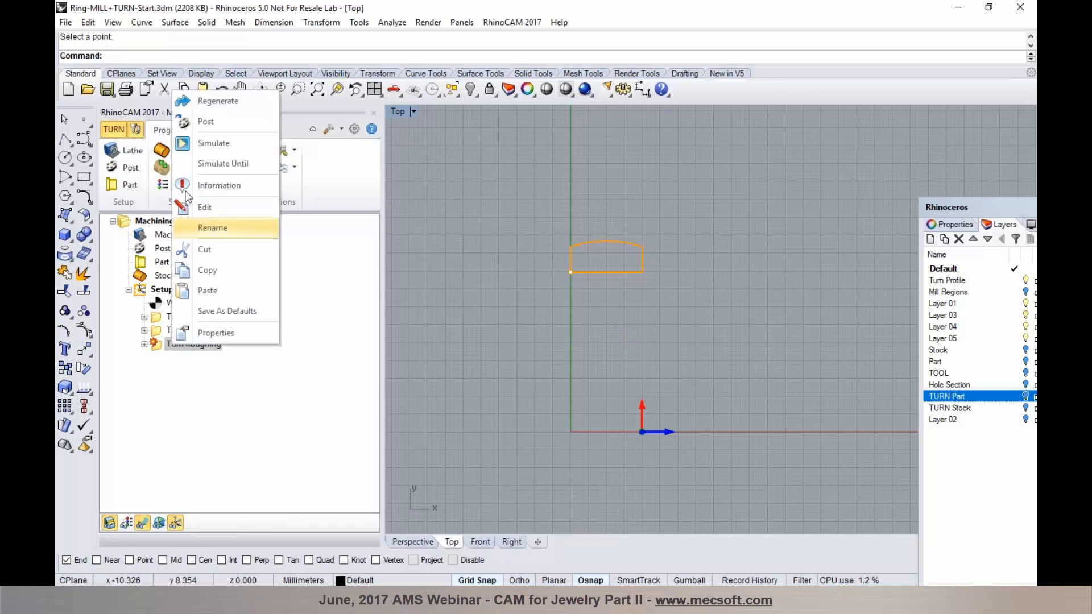
{"action": "left_click", "coordinate": [187, 100]}
Step: Inspect the inner diameter roughing toolpath and simulate its material removal inside the ring in the Perspective view
{"action": "scroll", "coordinate": [597, 234], "scroll_direction": "up", "scroll_amount": 3}
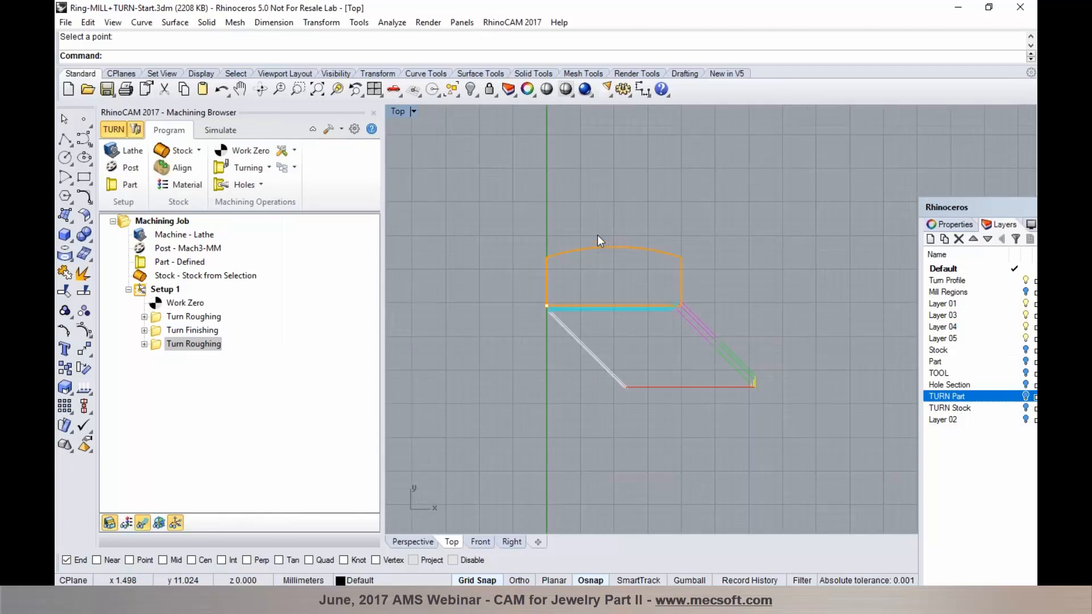
{"action": "left_click", "coordinate": [233, 135]}
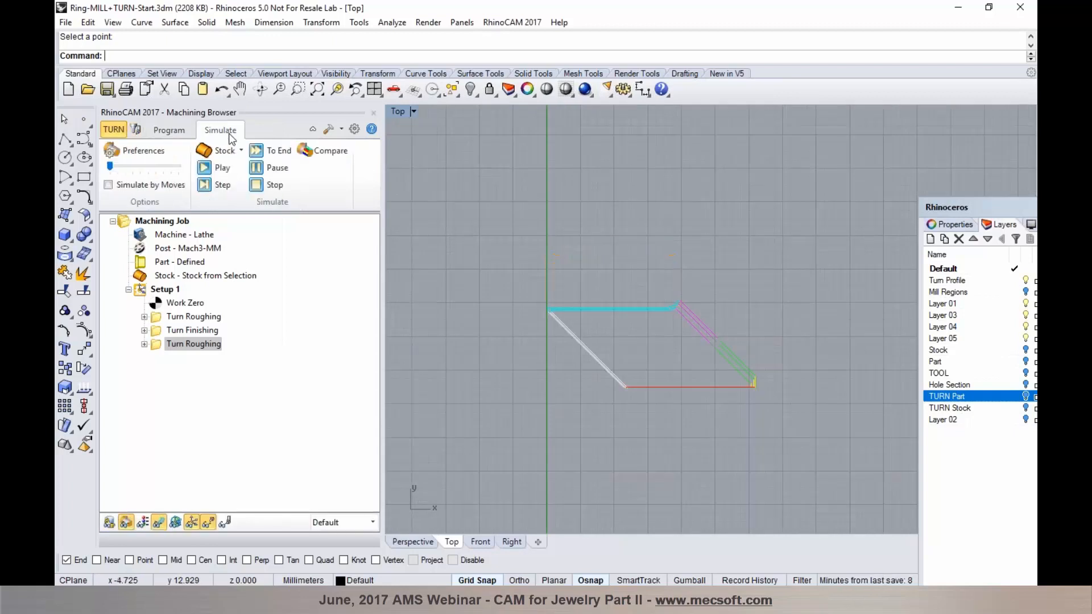
{"action": "left_click", "coordinate": [405, 545]}
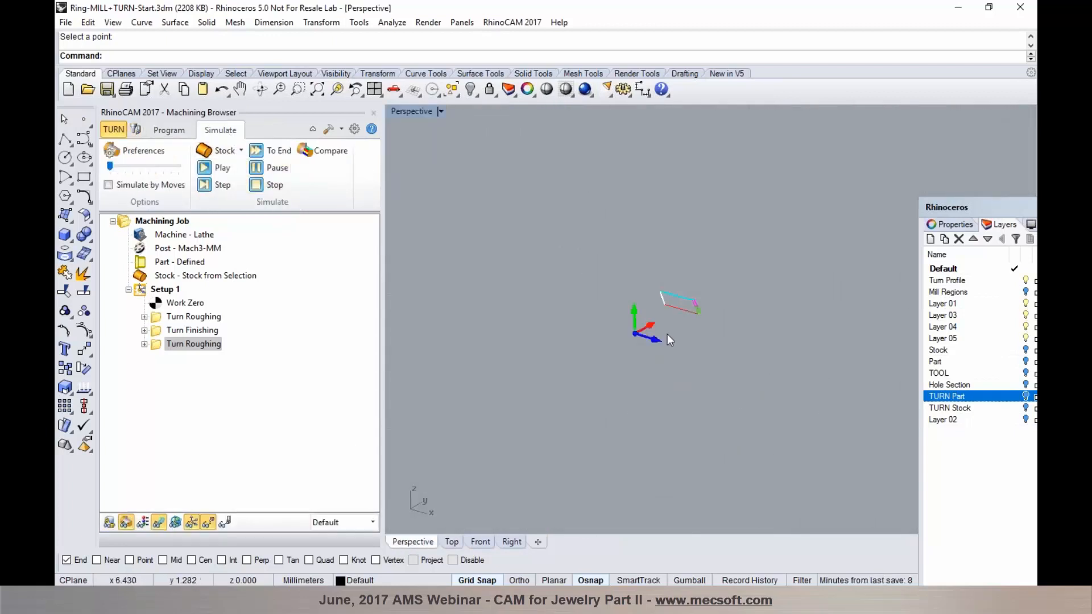
{"action": "left_click", "coordinate": [212, 165]}
{"action": "right_click_drag", "start_coordinate": [717, 350], "coordinate": [740, 446]}
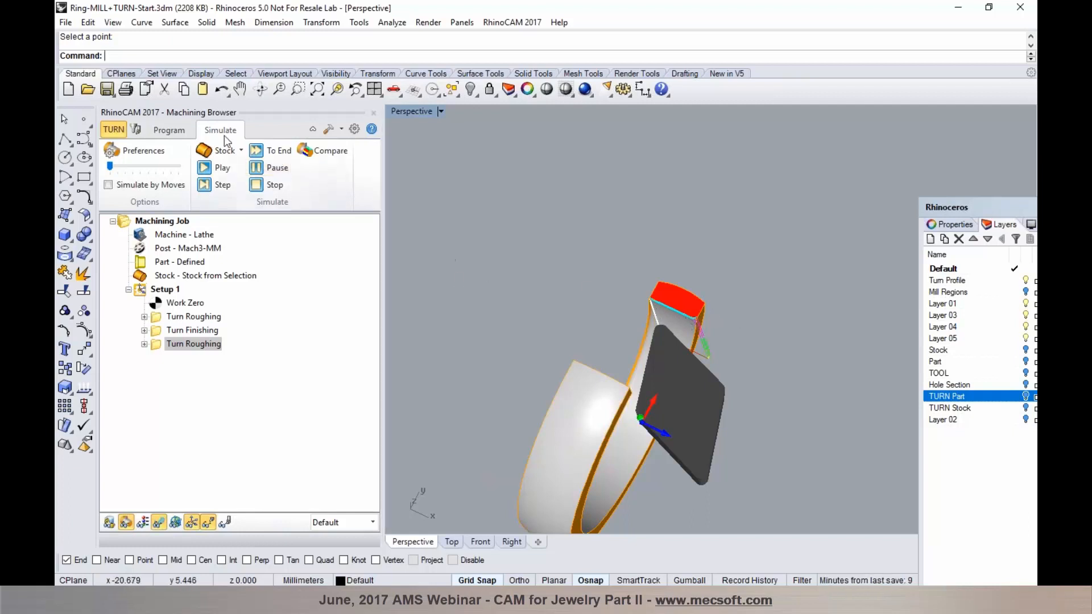
{"action": "left_click", "coordinate": [176, 133]}
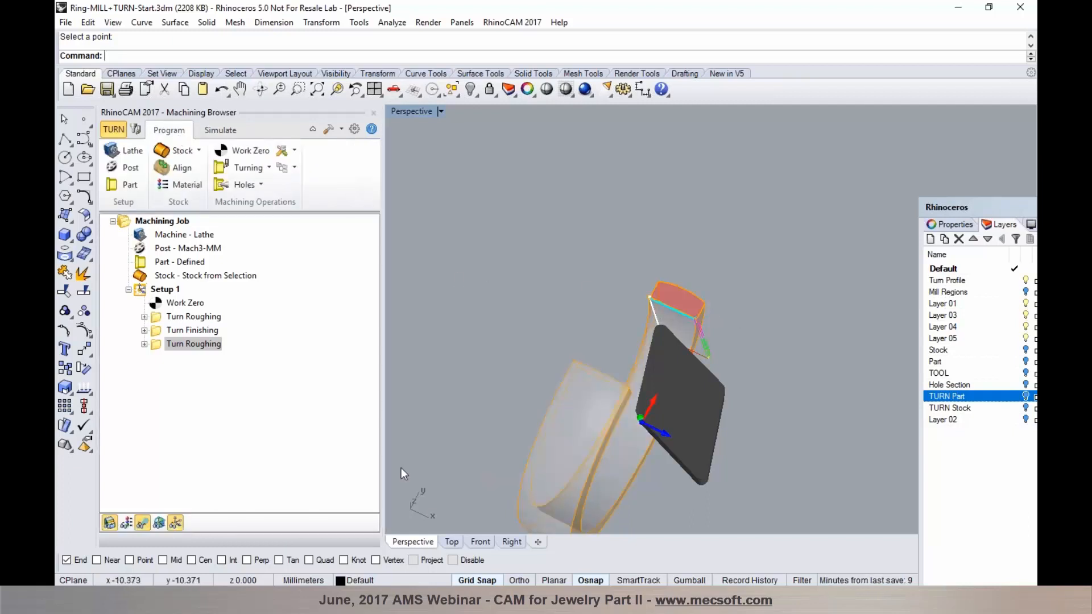
Step: Start an inner diameter Turn Finishing operation with a 0.001 tolerance, containing the cut between both endpoints of the profile's inner edge
{"action": "left_click", "coordinate": [450, 543]}
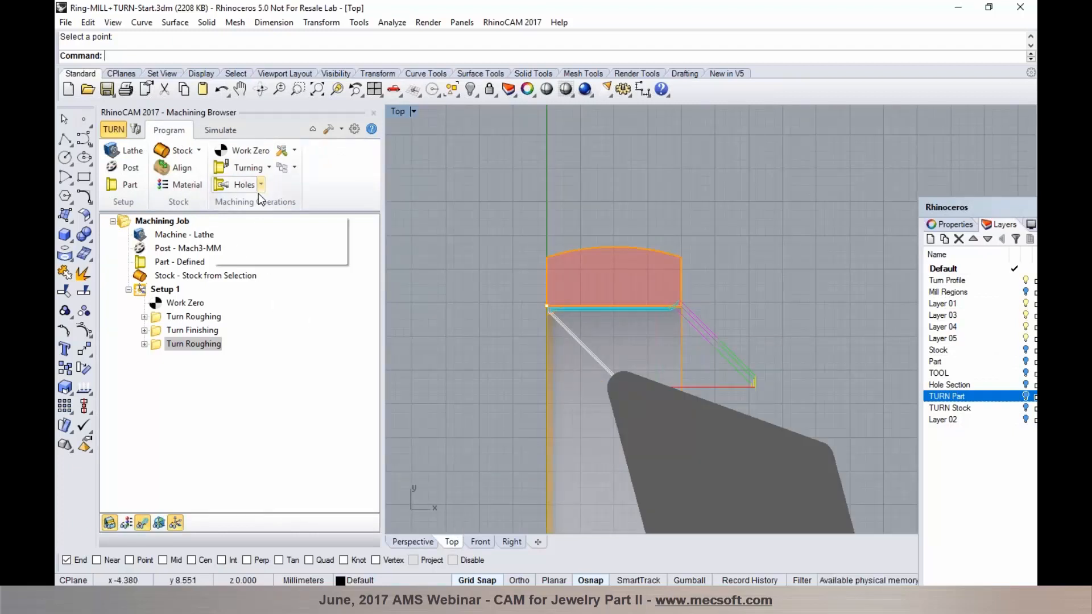
{"action": "left_click", "coordinate": [268, 168]}
{"action": "left_click", "coordinate": [274, 208]}
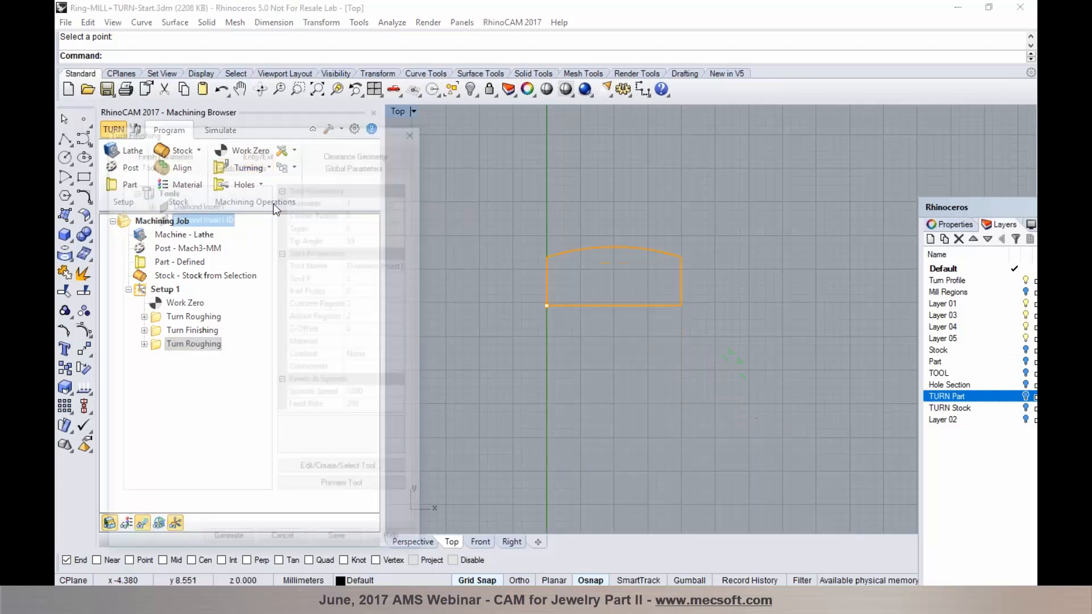
{"action": "left_click", "coordinate": [245, 166]}
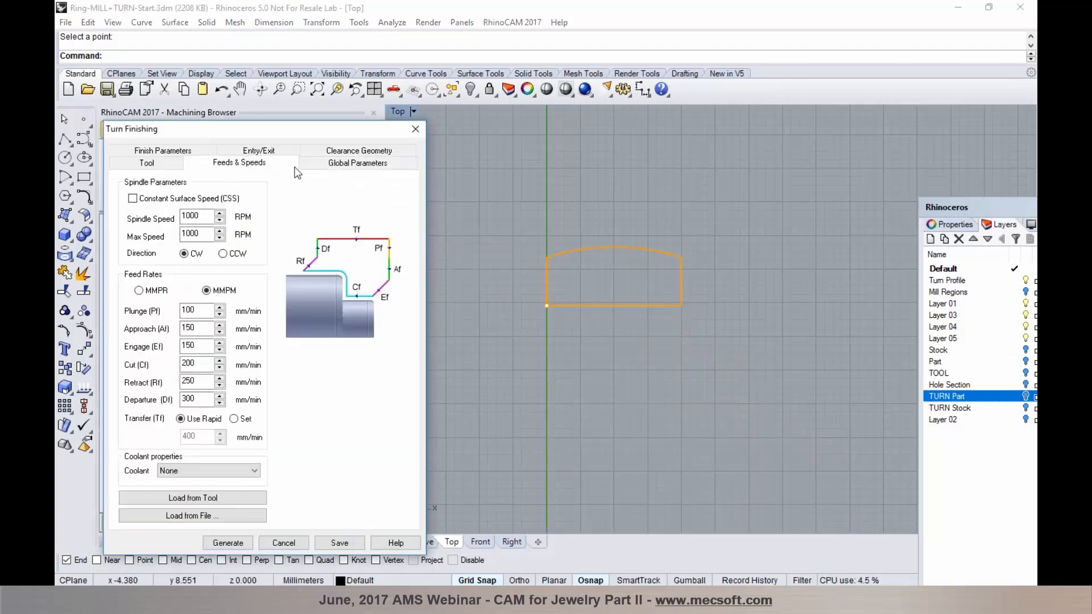
{"action": "left_click", "coordinate": [317, 167]}
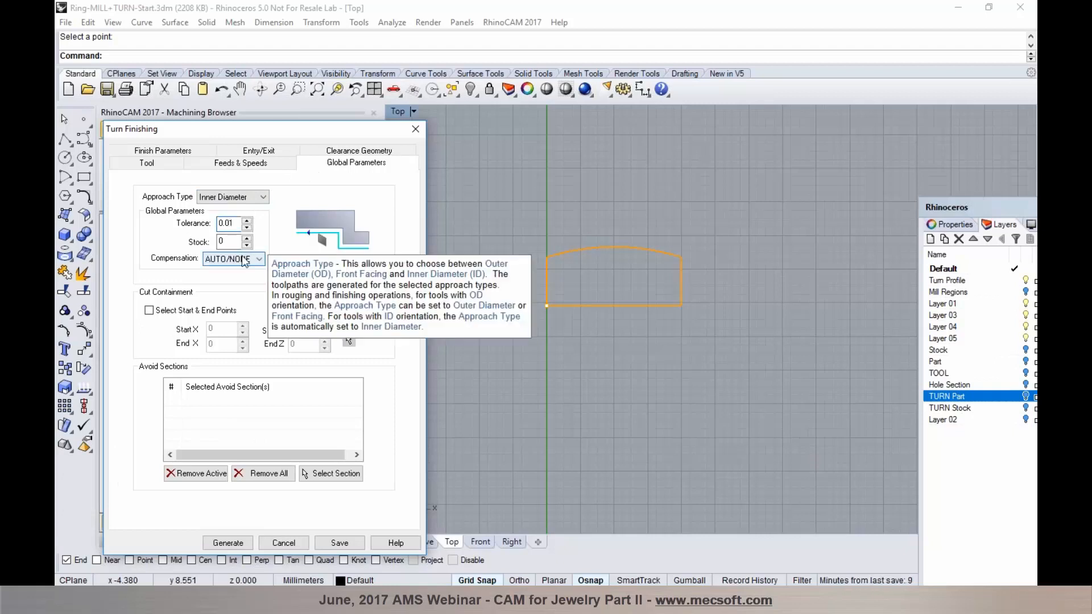
{"action": "left_click", "coordinate": [230, 311]}
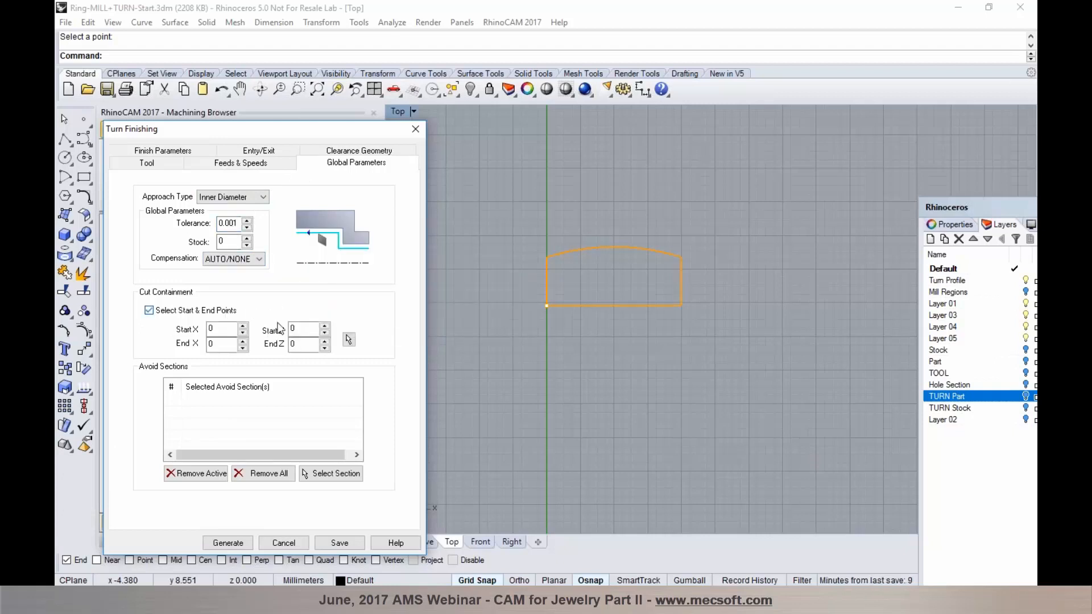
{"action": "left_click", "coordinate": [349, 339]}
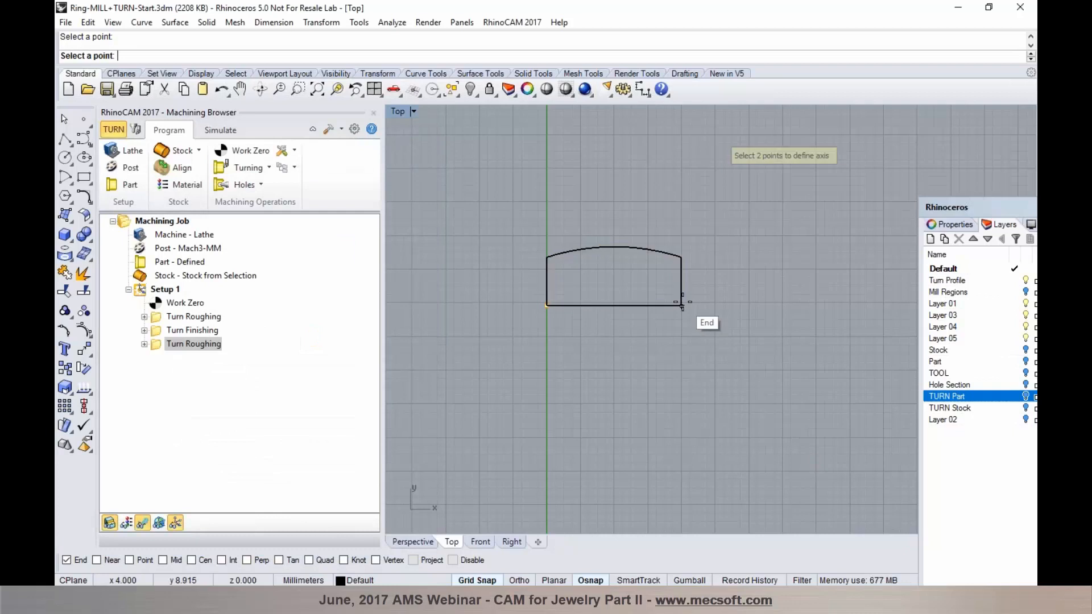
{"action": "left_click", "coordinate": [549, 307]}
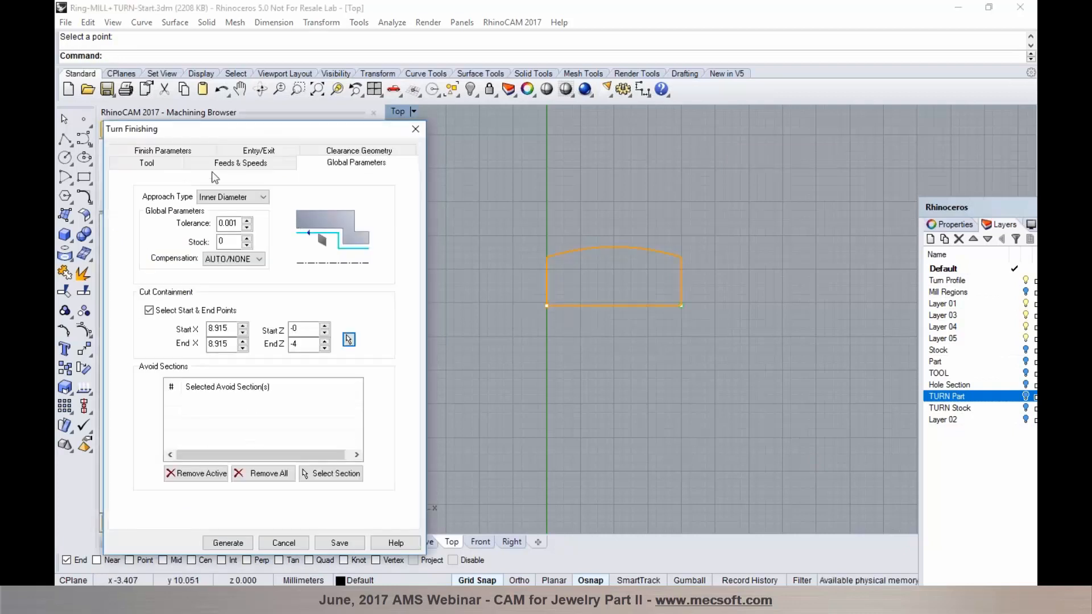
Step: Check the finishing operation's entry settings, generate its toolpath and simulate the inner diameter finishing
{"action": "left_click", "coordinate": [191, 160]}
{"action": "left_click", "coordinate": [239, 169]}
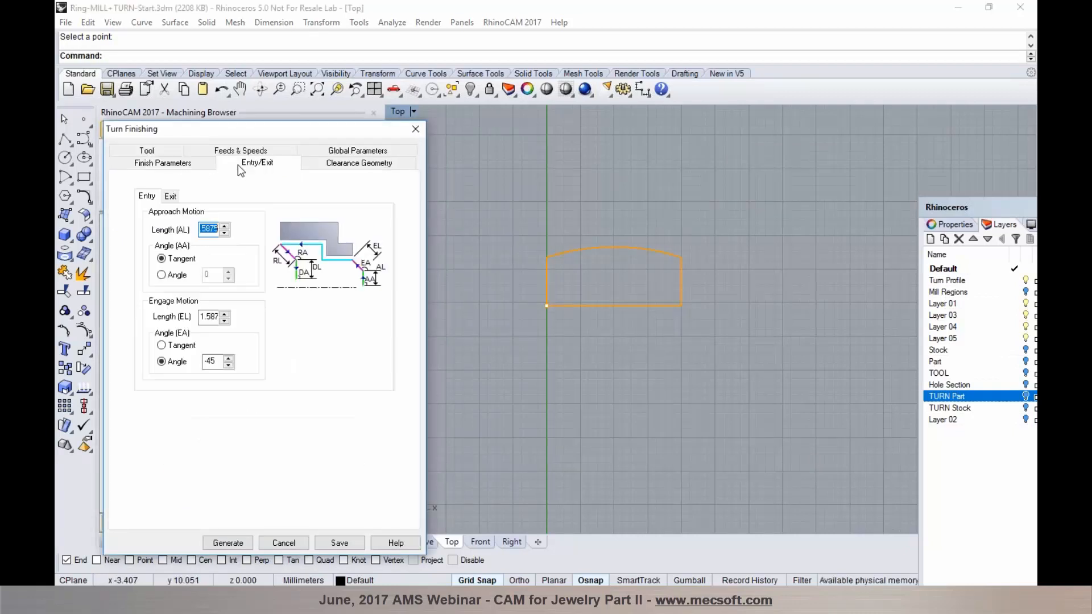
{"action": "left_click", "coordinate": [242, 547]}
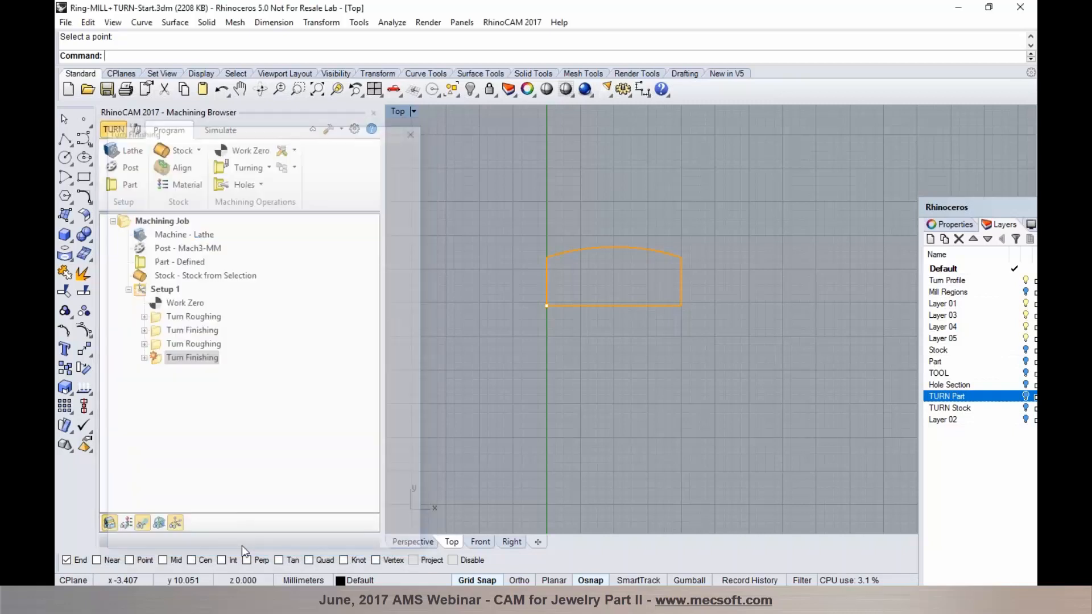
{"action": "left_click", "coordinate": [220, 131]}
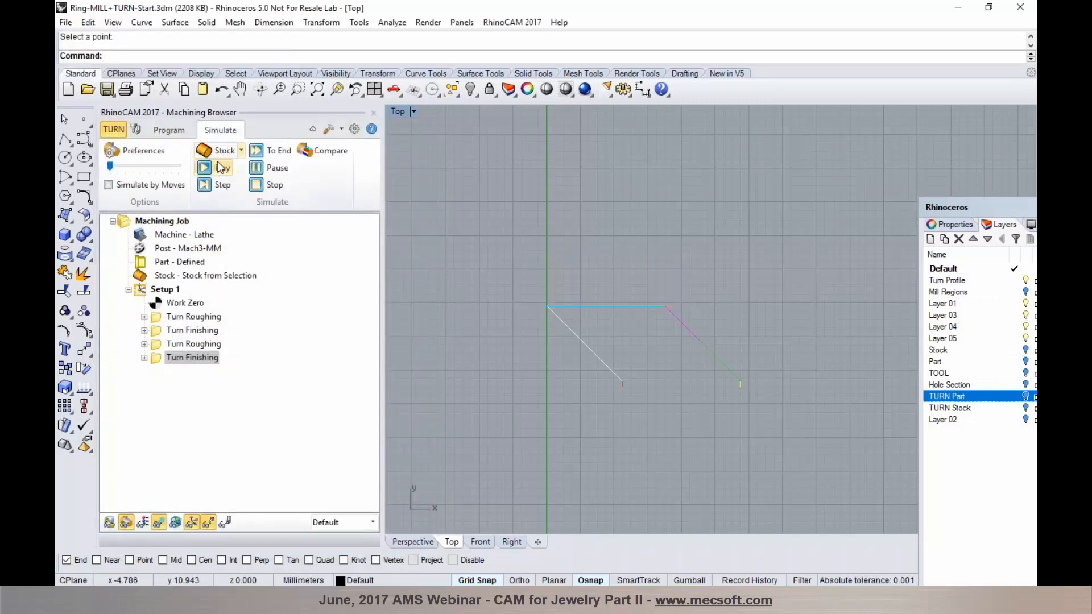
{"action": "left_click", "coordinate": [220, 169]}
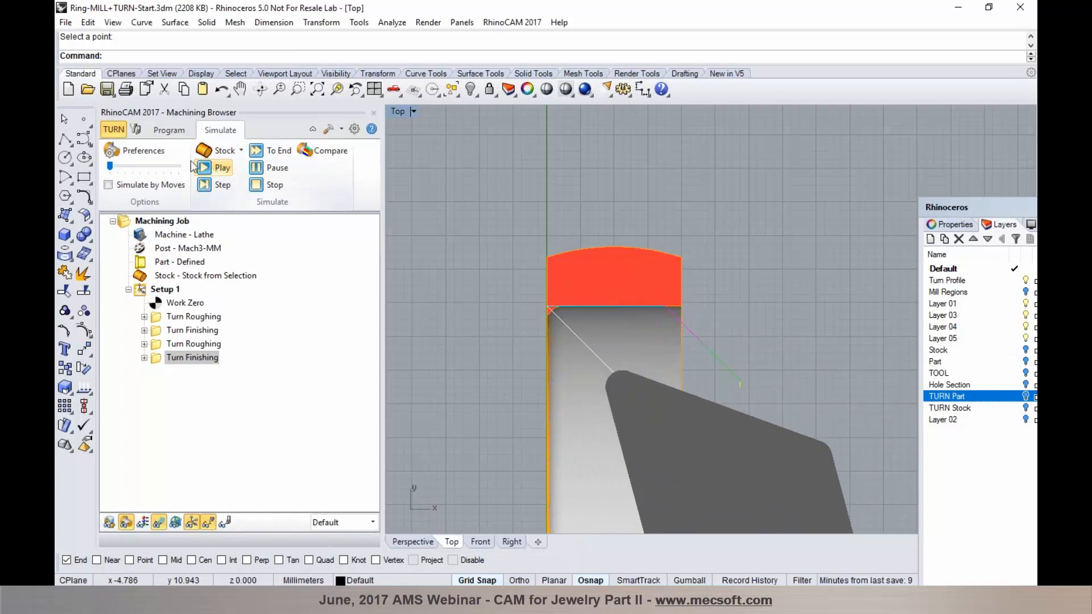
Step: Post-process Setup 1 with the Mach3-MM post to Ring-MILL+TURN-Start_Setup 1.nc, view the G-code and close it
{"action": "left_click", "coordinate": [169, 130]}
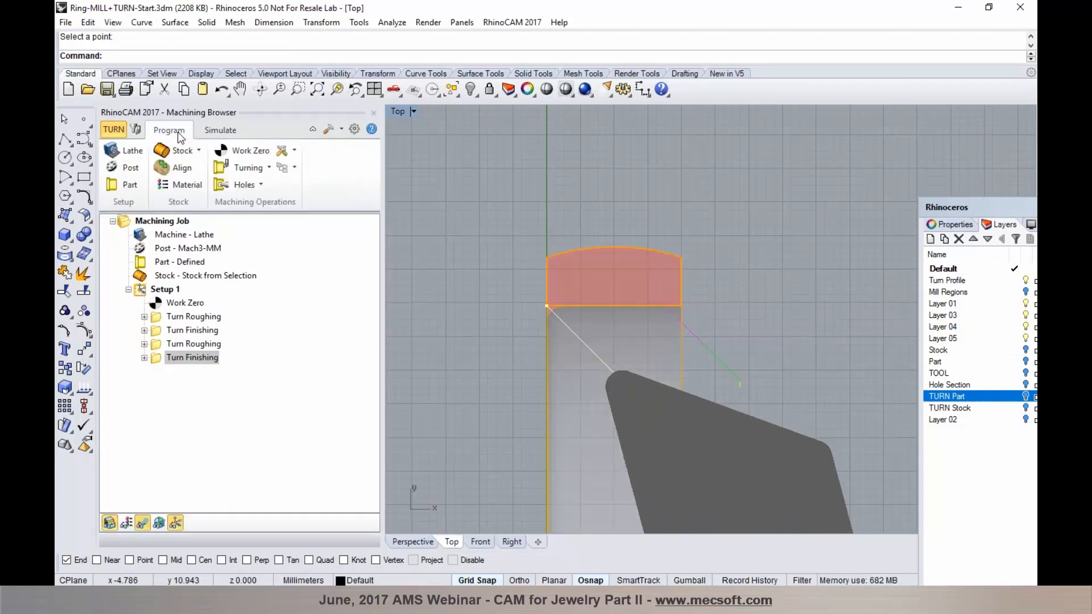
{"action": "left_click", "coordinate": [162, 290]}
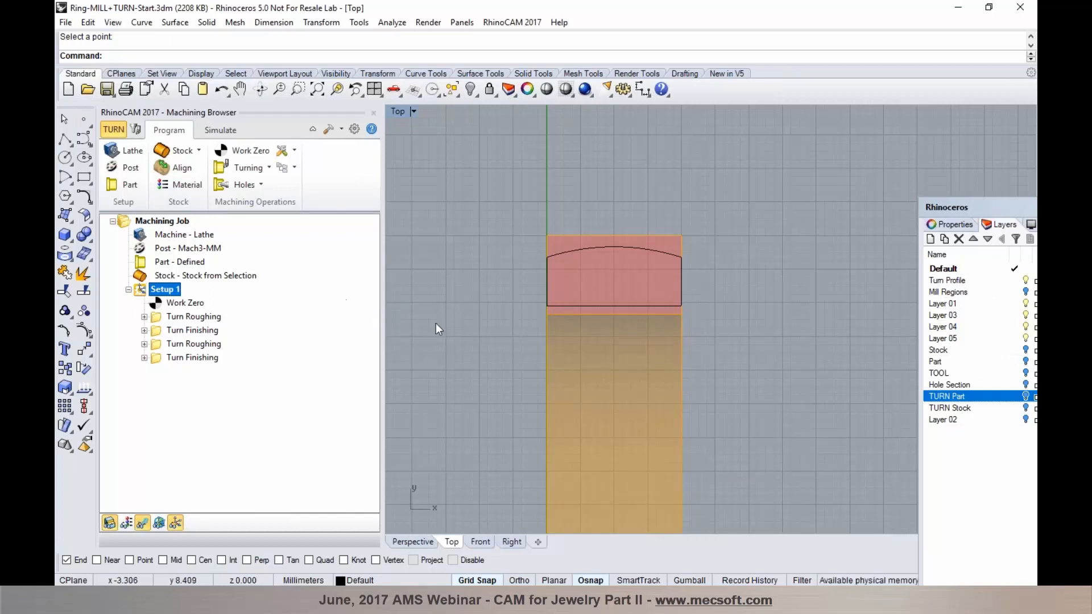
{"action": "right_click", "coordinate": [166, 288]}
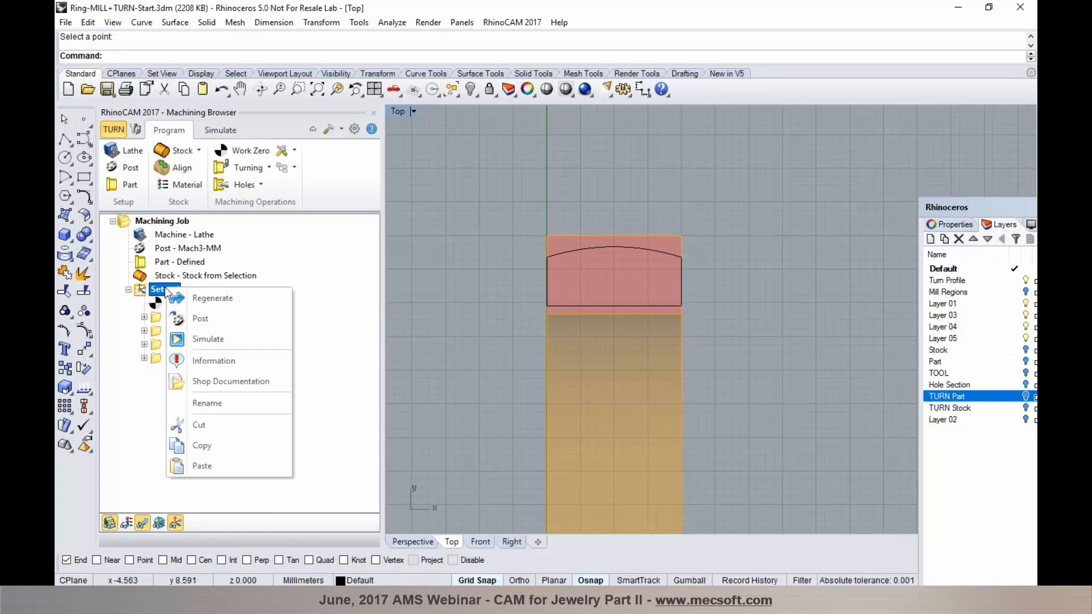
{"action": "left_click", "coordinate": [203, 321]}
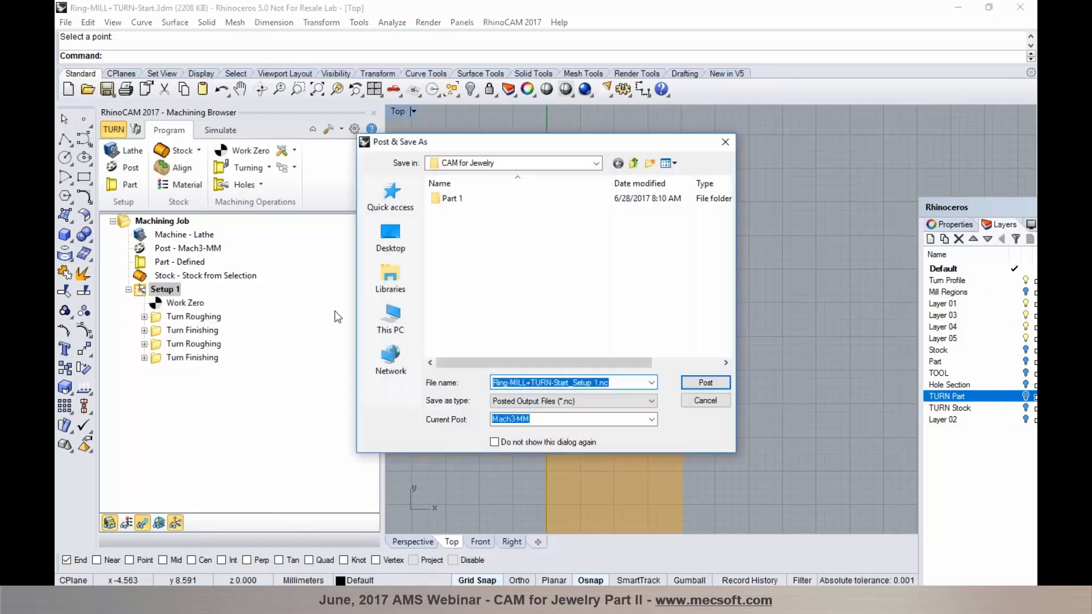
{"action": "left_click", "coordinate": [651, 419]}
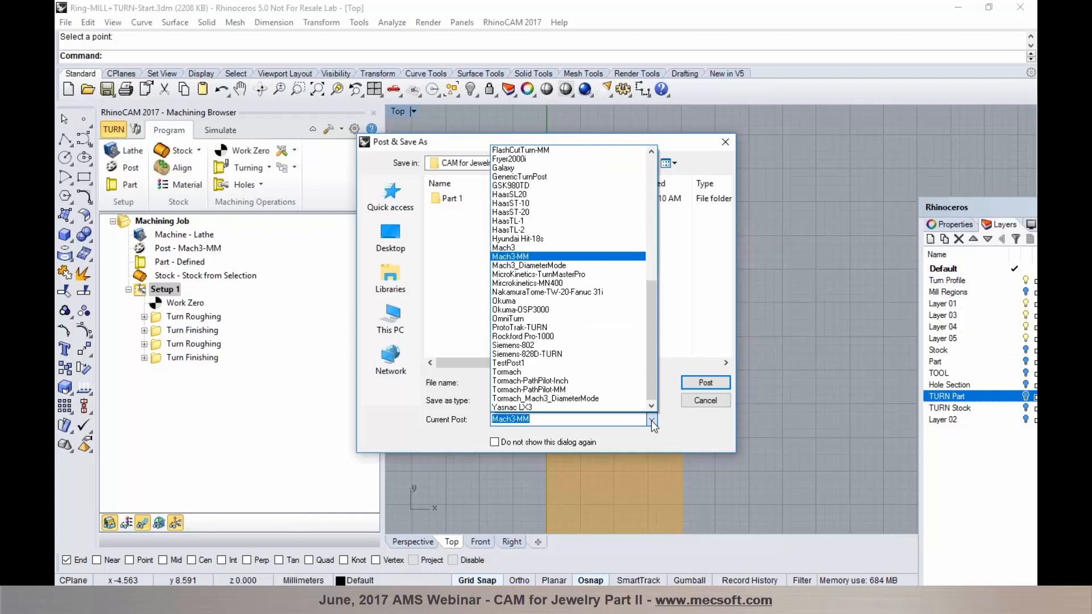
{"action": "left_click", "coordinate": [697, 434]}
{"action": "left_click", "coordinate": [705, 382]}
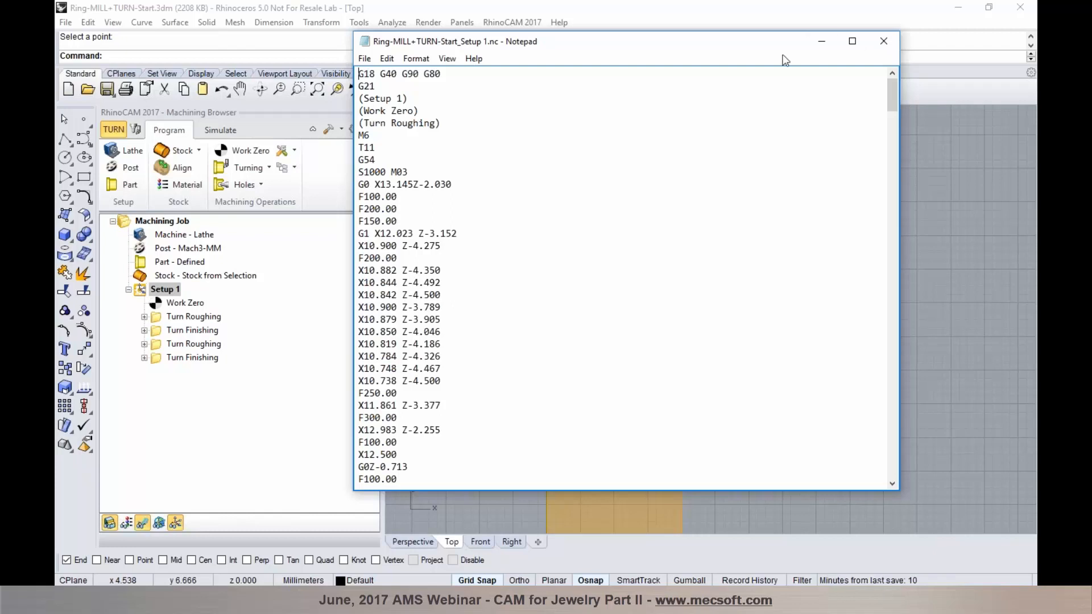
{"action": "left_click", "coordinate": [881, 46]}
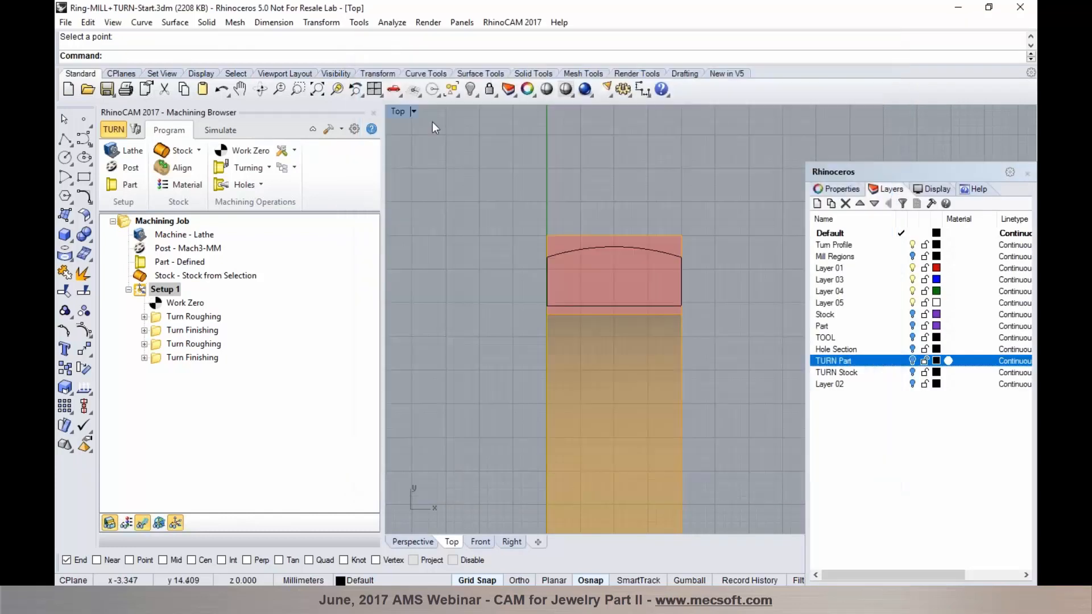
Step: Enable Diameter Mode Programming in the machining preferences
{"action": "left_click", "coordinate": [355, 129]}
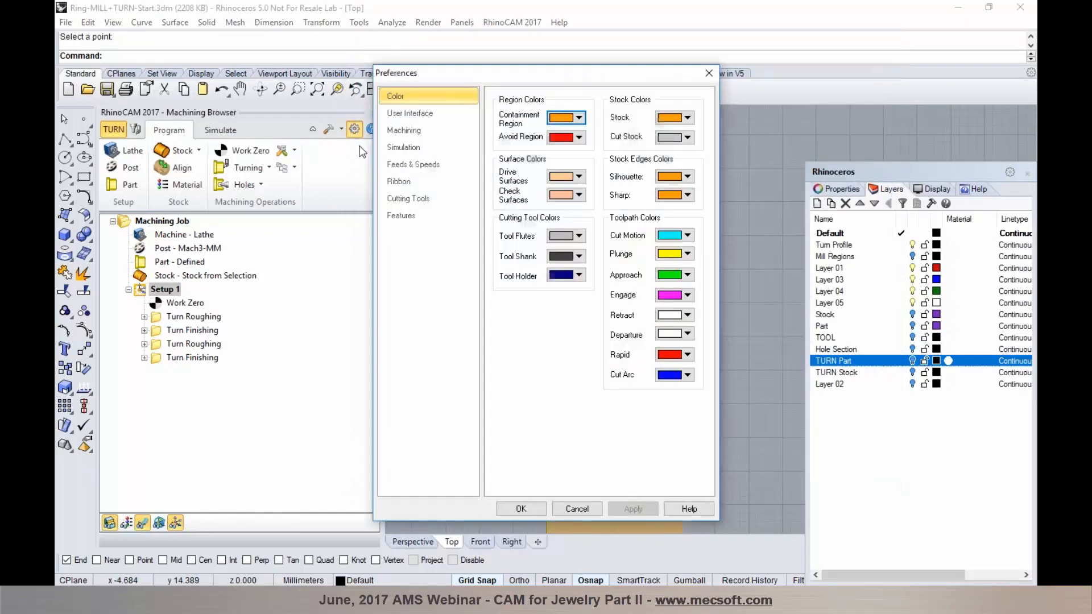
{"action": "left_click", "coordinate": [404, 133]}
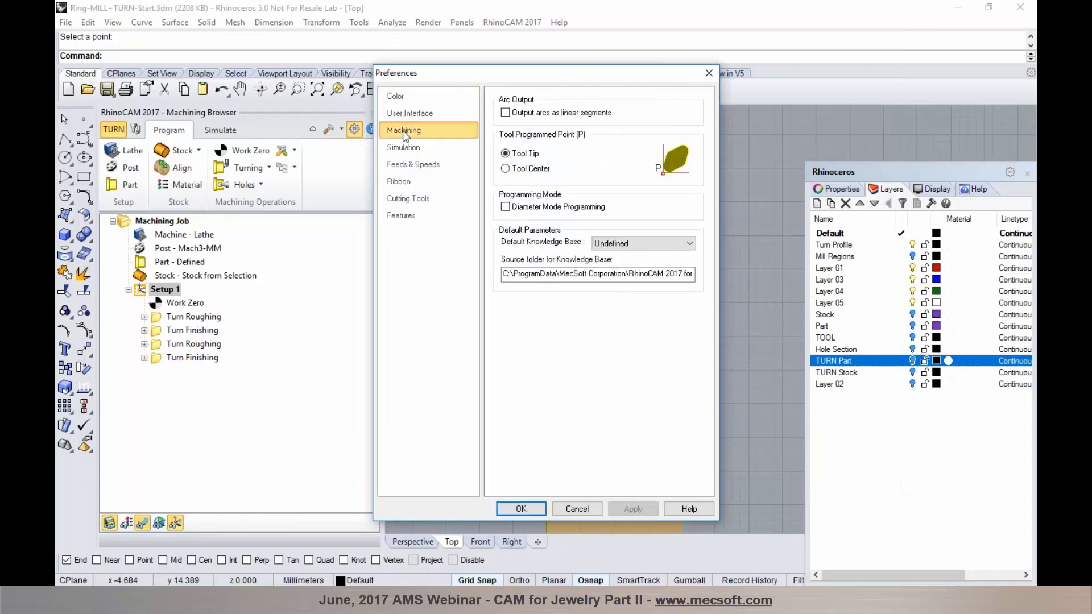
{"action": "left_click", "coordinate": [505, 207]}
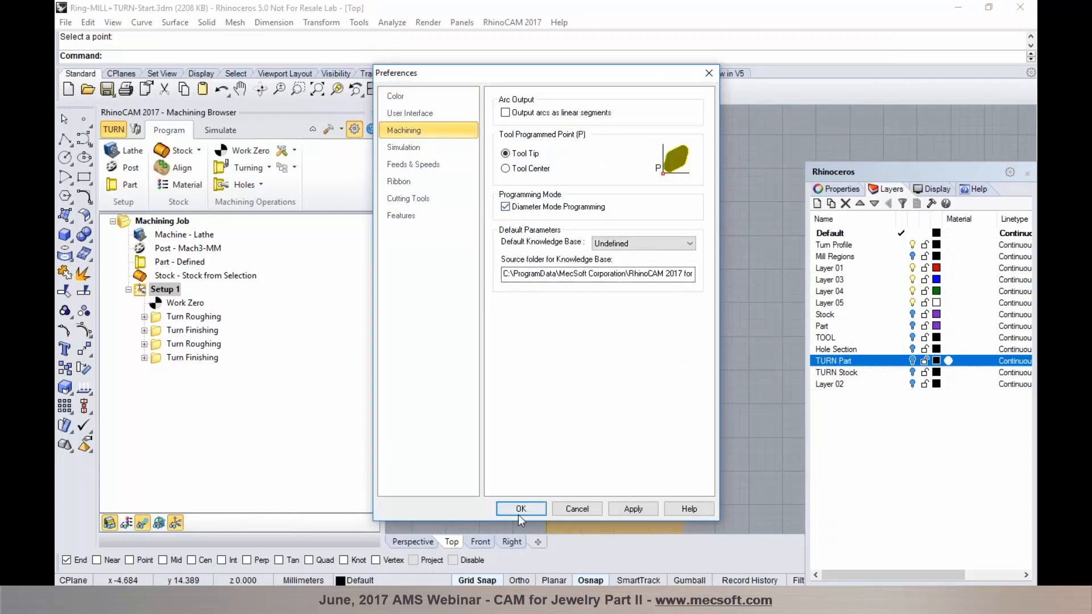
{"action": "left_click", "coordinate": [535, 508]}
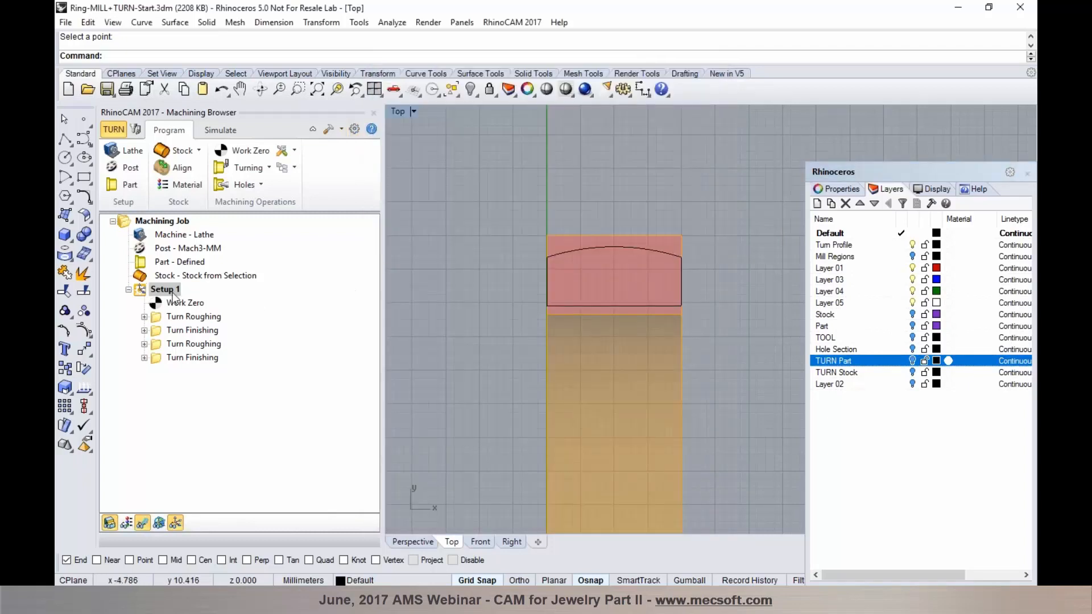
Step: Post Setup 1 again with Mach3-MM, replacing the existing NC file, and check the X coordinates in the G-code before closing it
{"action": "right_click", "coordinate": [172, 292]}
{"action": "left_click", "coordinate": [189, 325]}
{"action": "left_click", "coordinate": [705, 382]}
{"action": "left_click", "coordinate": [586, 306]}
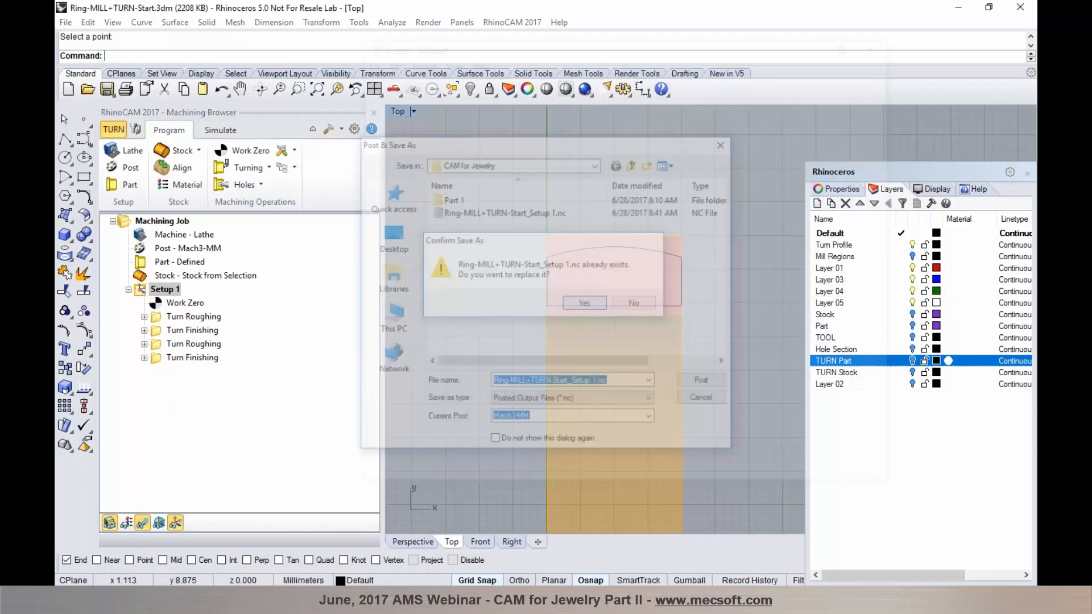
{"action": "left_click_drag", "start_coordinate": [365, 272], "coordinate": [392, 271]}
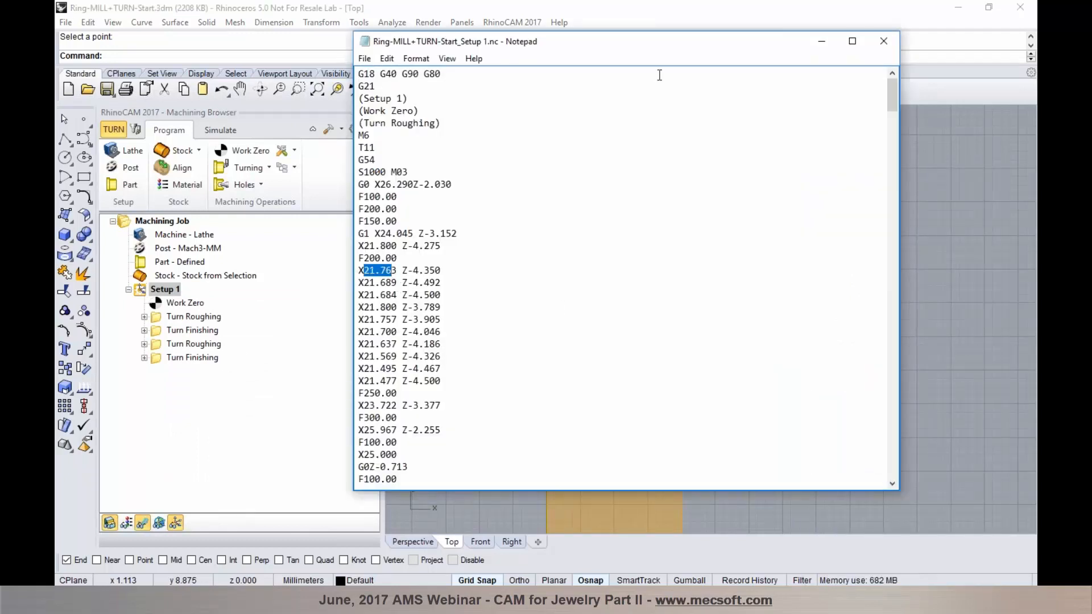
{"action": "left_click", "coordinate": [881, 43]}
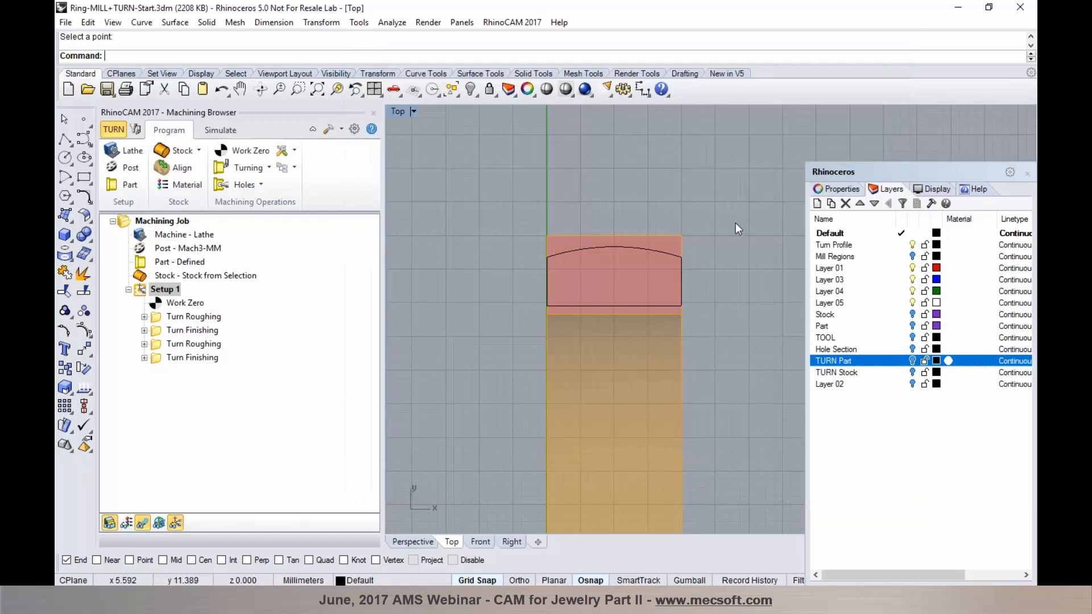
Step: Switch to the MILL module, hide the Turn Profile layer and show the Part, Mill Regions and Stock layers
{"action": "left_click_drag", "start_coordinate": [804, 174], "coordinate": [931, 190]}
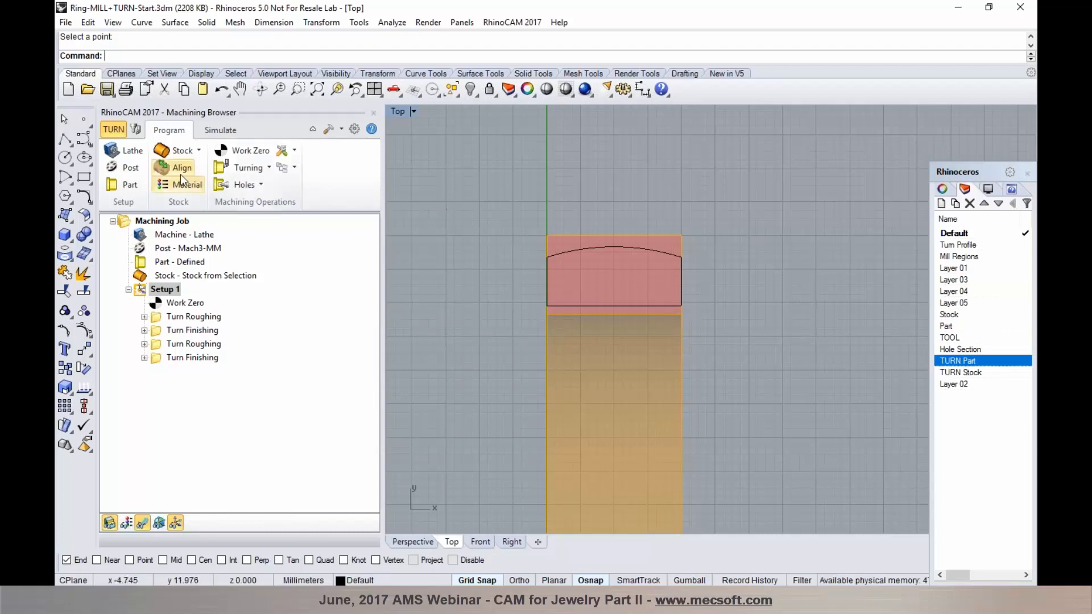
{"action": "left_click", "coordinate": [116, 130]}
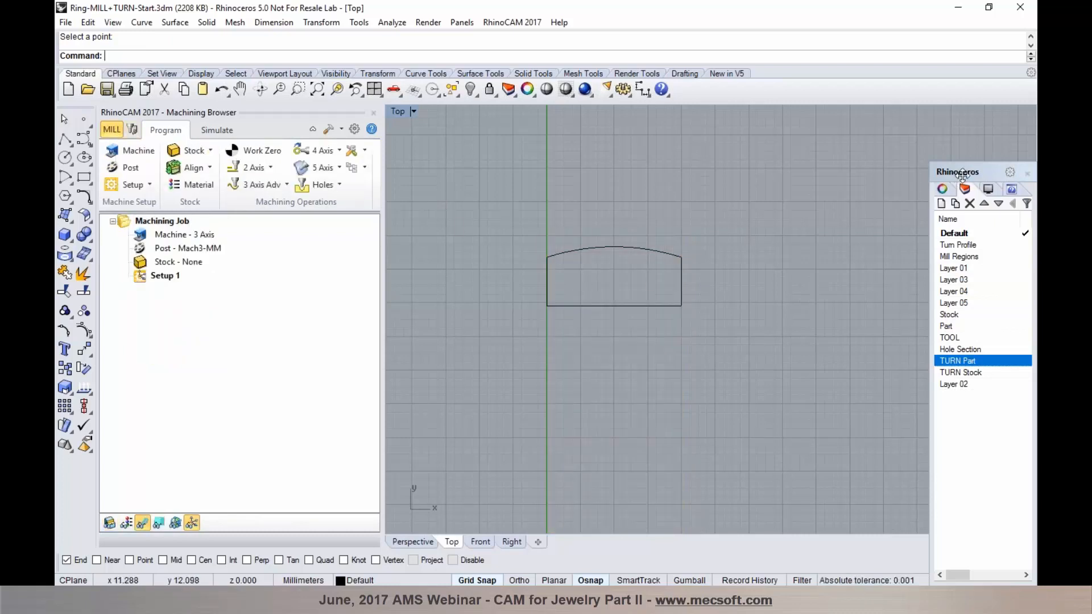
{"action": "left_click_drag", "start_coordinate": [959, 169], "coordinate": [871, 154]}
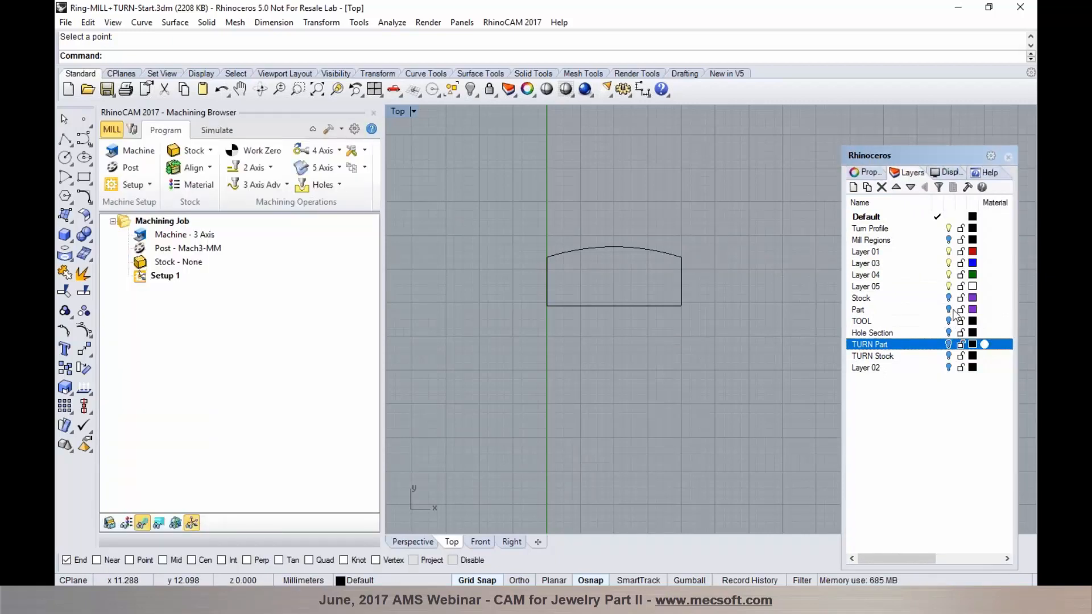
{"action": "left_click", "coordinate": [947, 309]}
{"action": "left_click", "coordinate": [947, 228]}
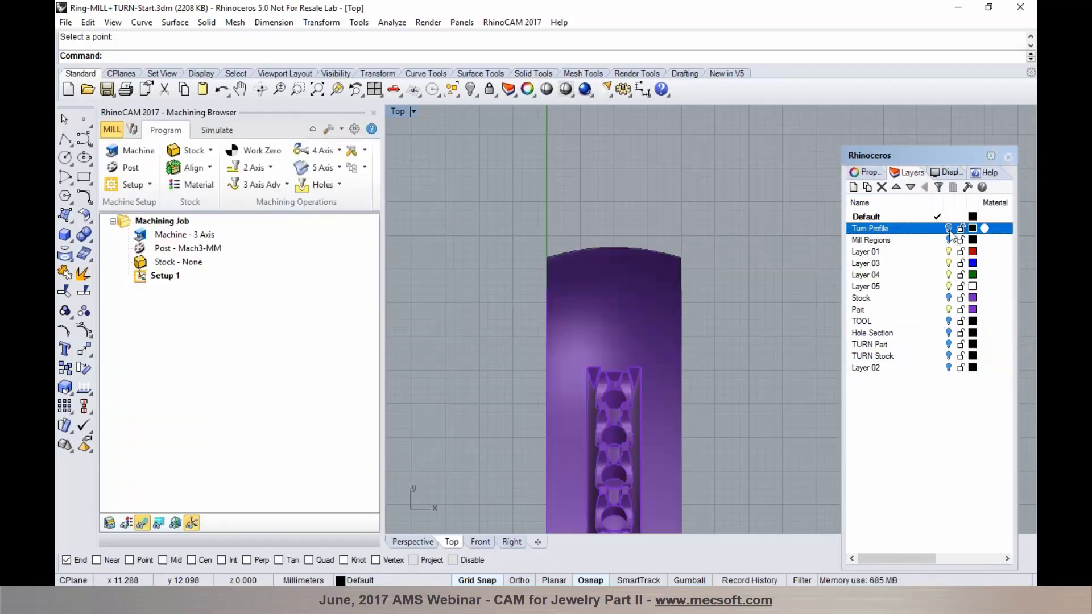
{"action": "left_click", "coordinate": [948, 240]}
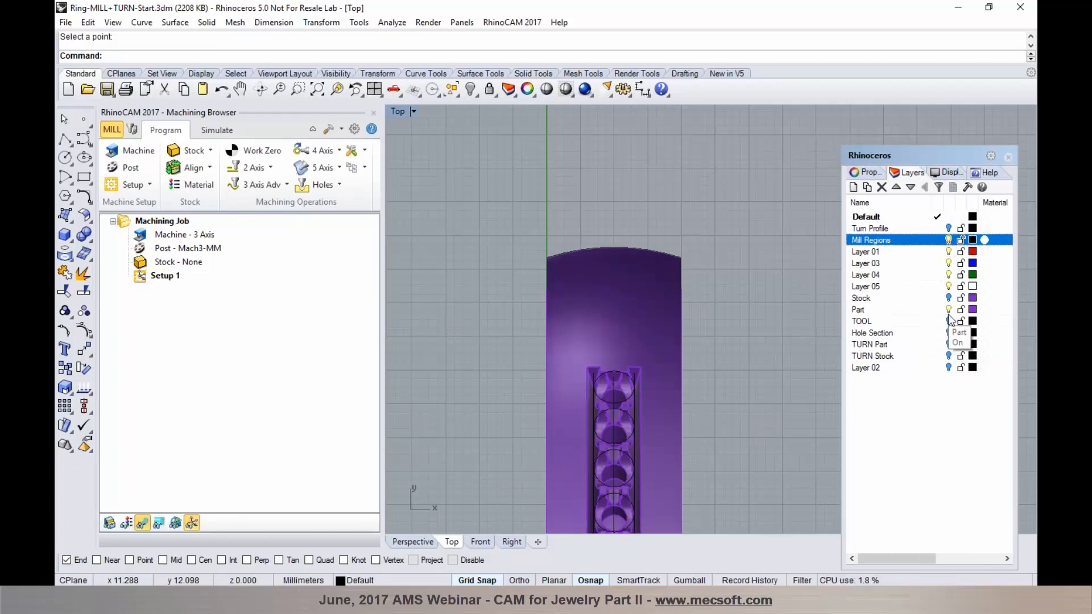
{"action": "left_click", "coordinate": [948, 297]}
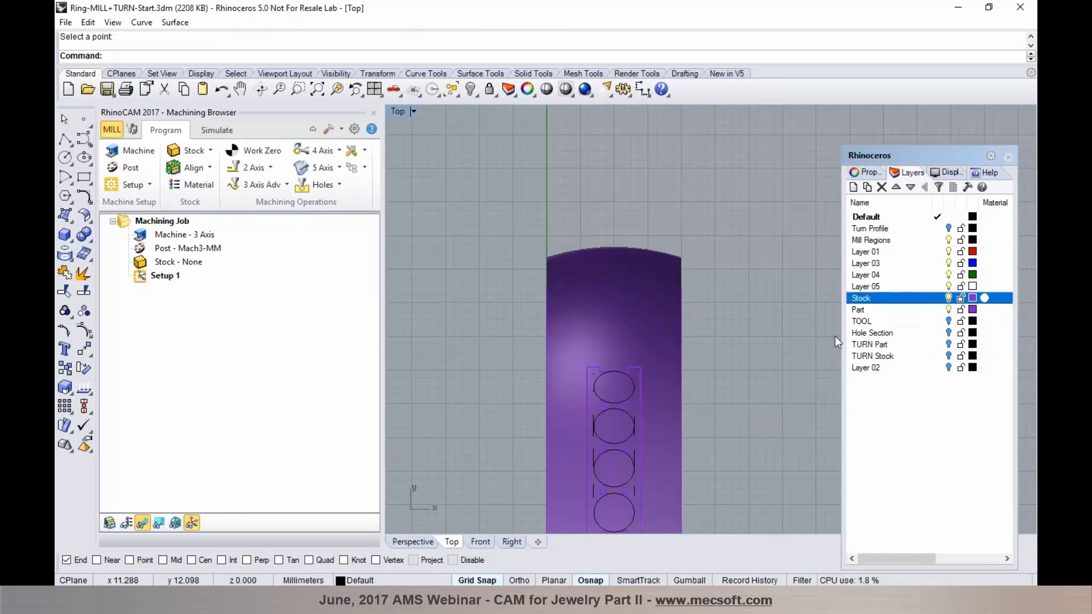
Step: In the Perspective view, define the milling stock from the selected ring polysurface on the Stock layer using Stock from selection
{"action": "left_click", "coordinate": [415, 542]}
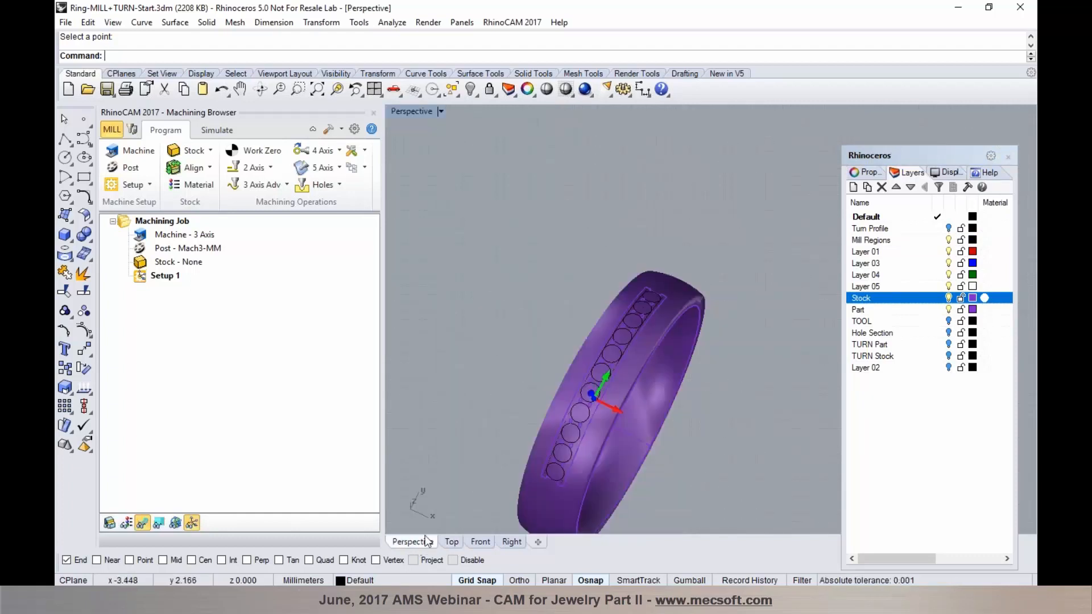
{"action": "right_click_drag", "start_coordinate": [722, 392], "coordinate": [751, 309]}
{"action": "left_click_drag", "start_coordinate": [847, 212], "coordinate": [910, 219]}
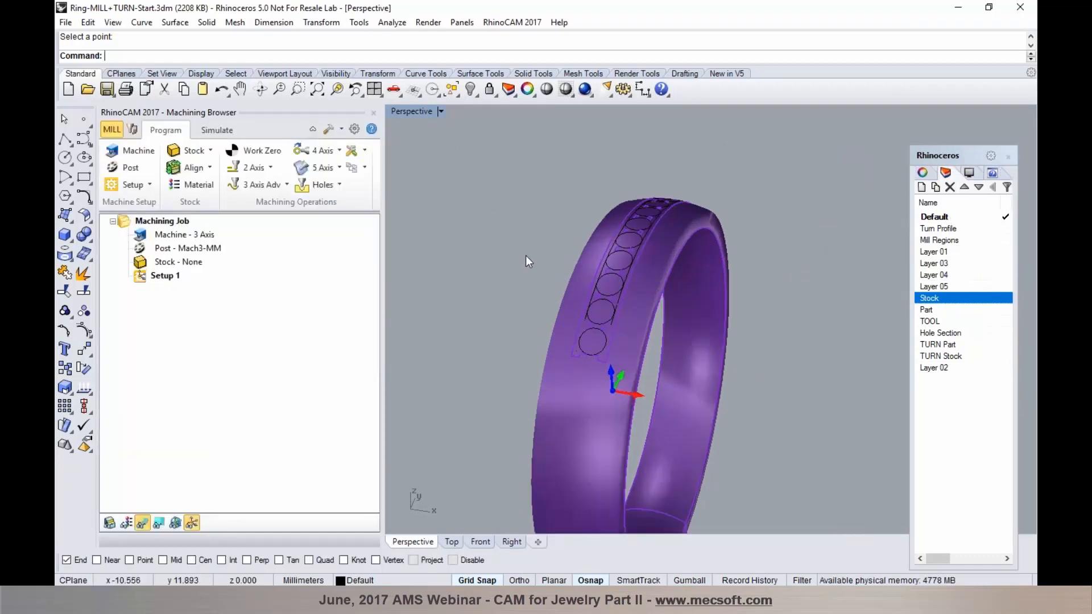
{"action": "scroll", "coordinate": [544, 273], "scroll_direction": "down", "scroll_amount": 1}
{"action": "scroll", "coordinate": [573, 280], "scroll_direction": "up", "scroll_amount": 3}
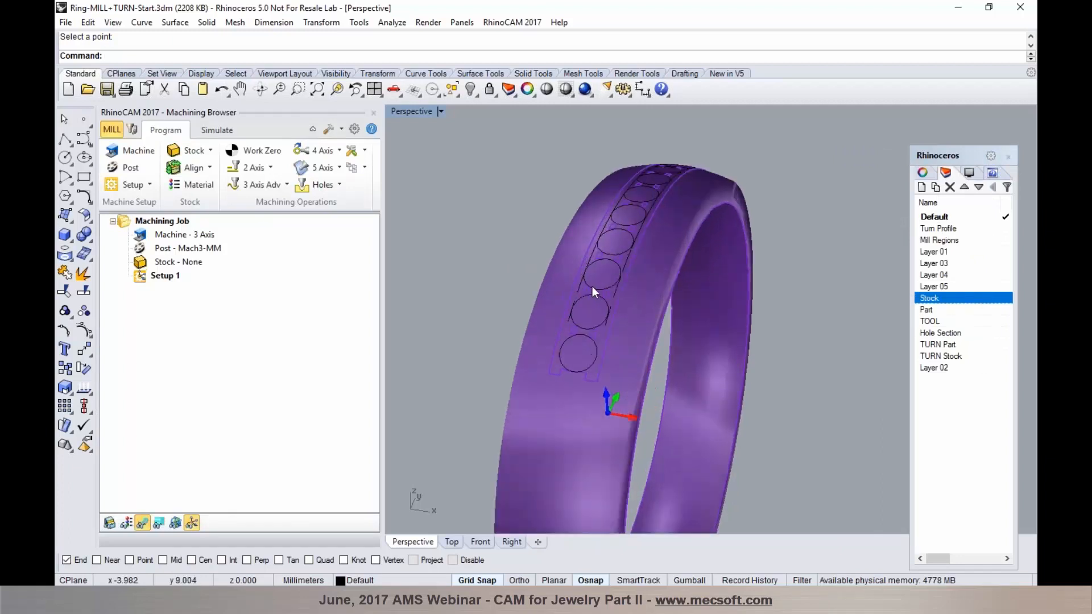
{"action": "left_click", "coordinate": [558, 278]}
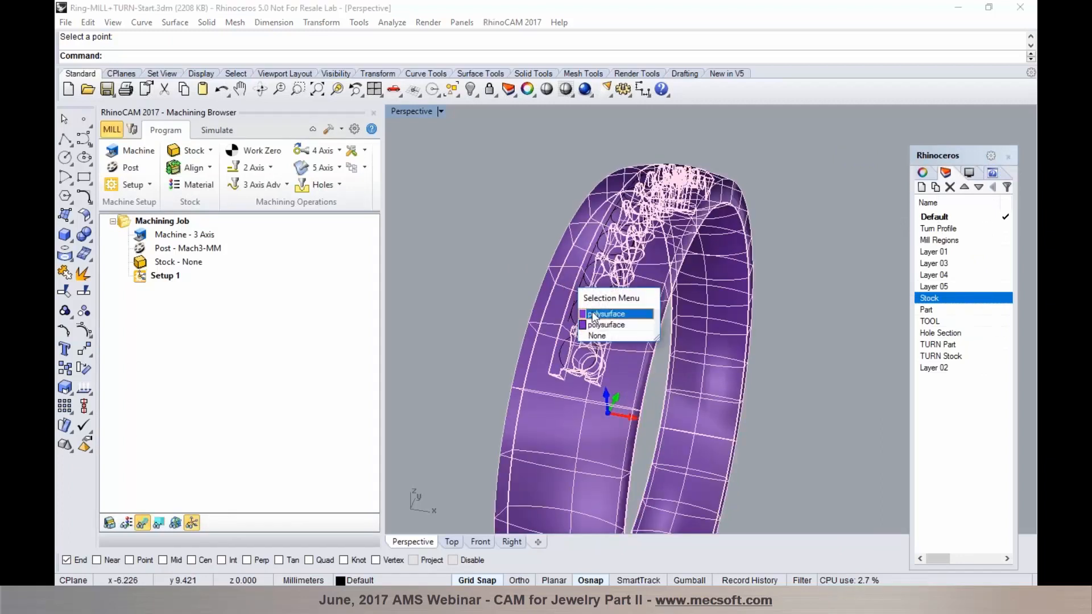
{"action": "left_click", "coordinate": [598, 325]}
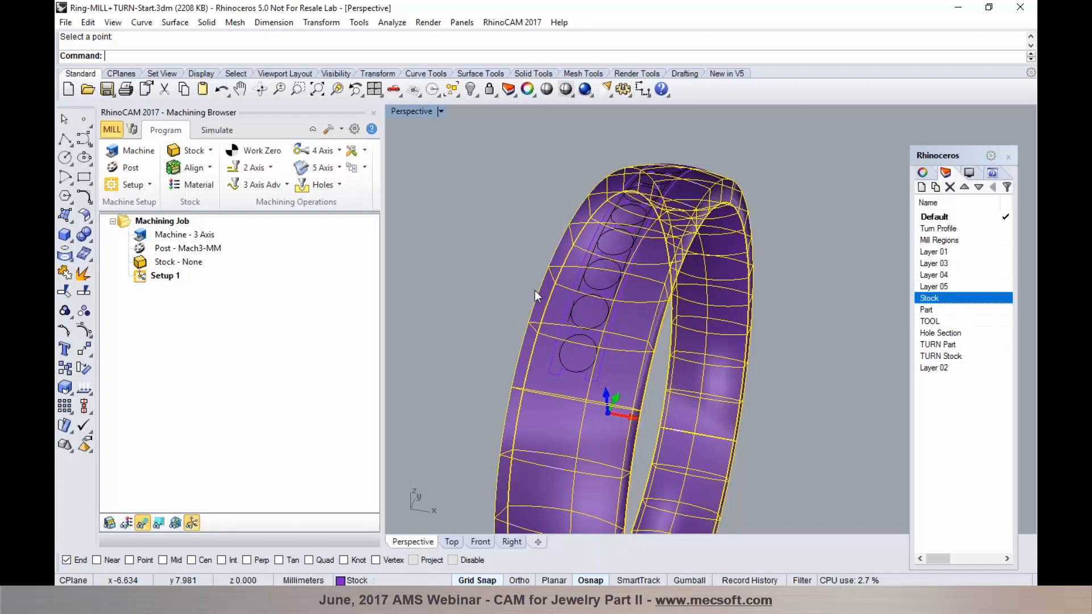
{"action": "left_click", "coordinate": [204, 156]}
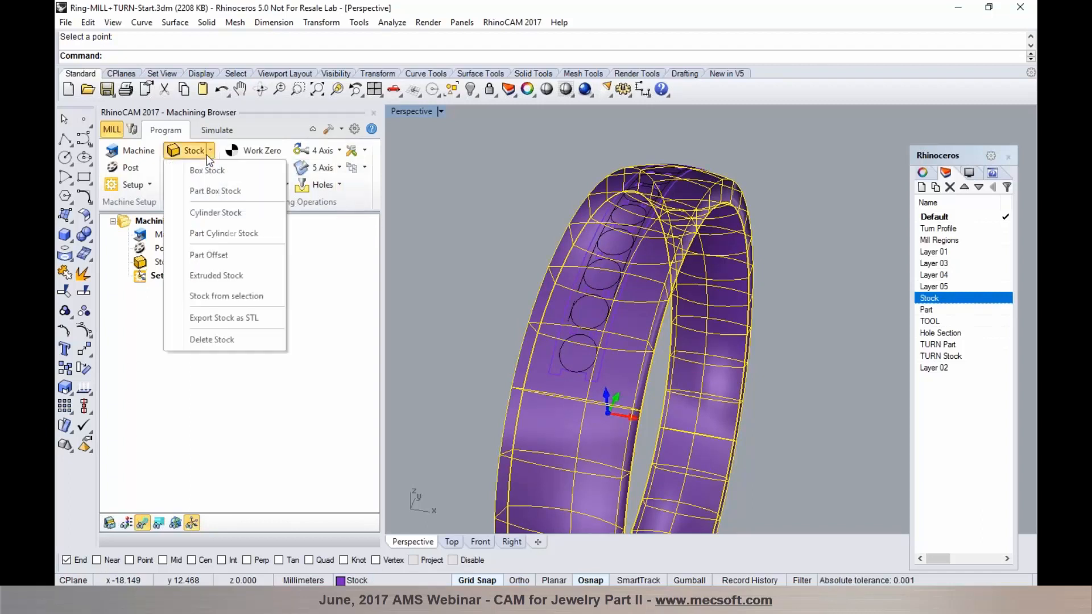
{"action": "left_click", "coordinate": [211, 296]}
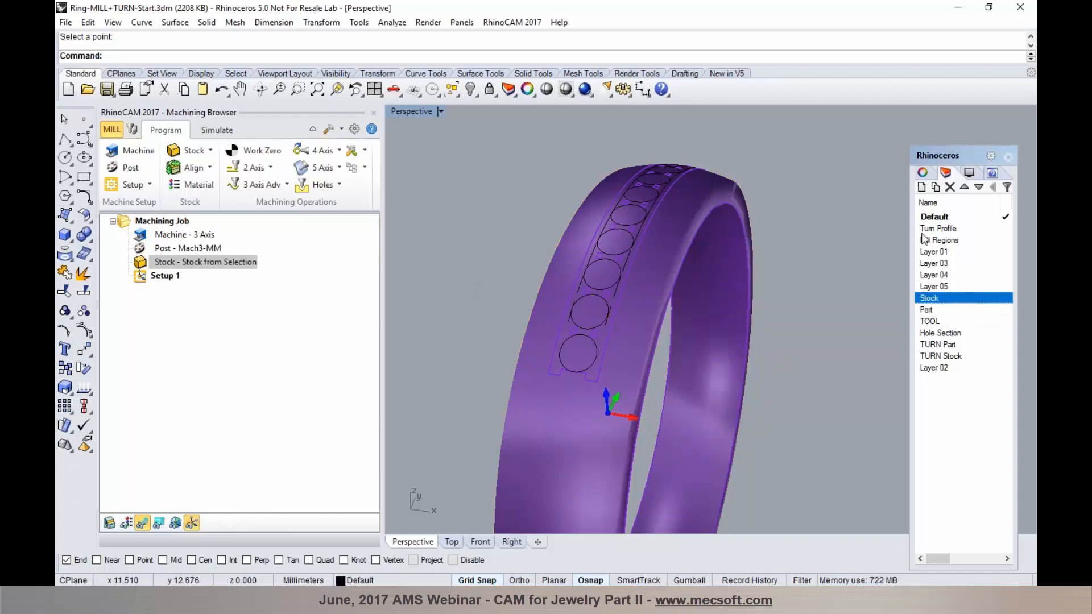
Step: Hide the Stock layer and examine the stone channel and holes on the ring part
{"action": "left_click_drag", "start_coordinate": [891, 235], "coordinate": [872, 234]}
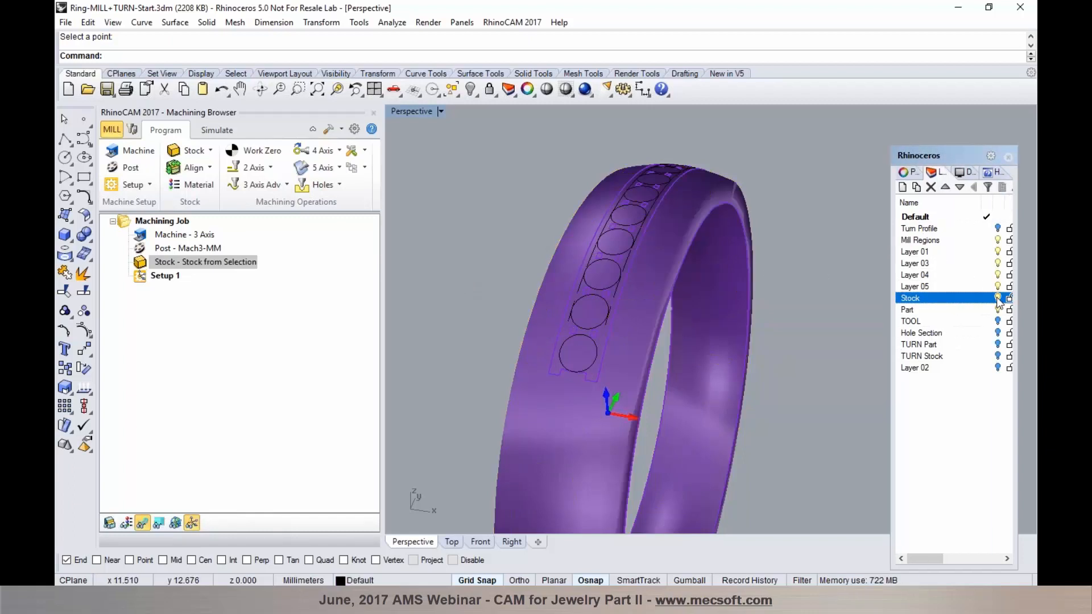
{"action": "left_click", "coordinate": [997, 298]}
{"action": "scroll", "coordinate": [589, 236], "scroll_direction": "up", "scroll_amount": 2}
{"action": "mouse_move", "coordinate": [643, 256]}
{"action": "right_mouse_down"}
{"action": "mouse_move", "coordinate": [651, 274]}
{"action": "mouse_move", "coordinate": [638, 268]}
{"action": "right_mouse_up"}
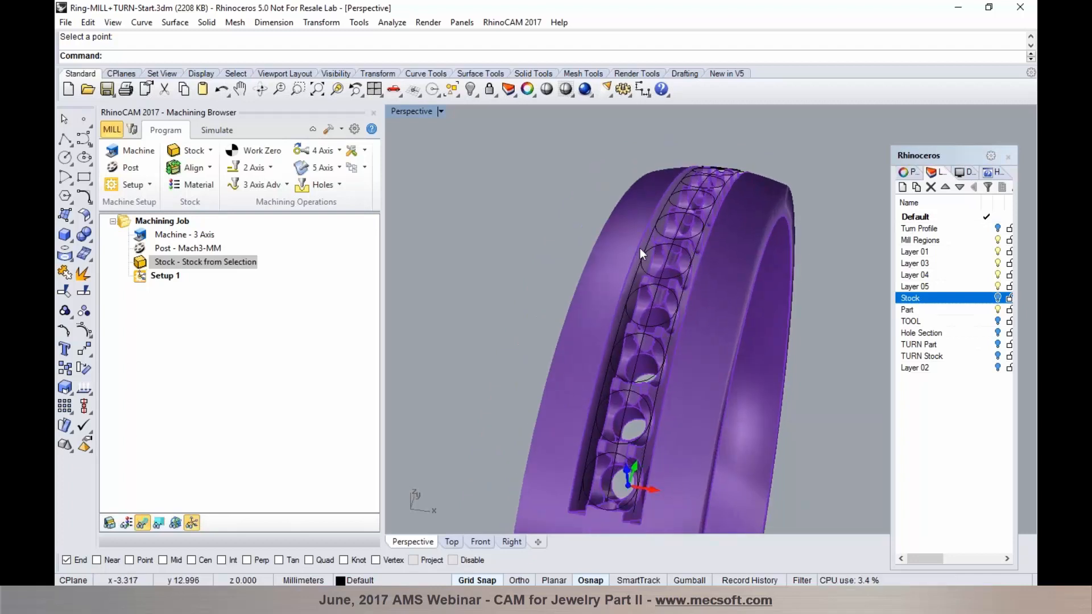
{"action": "scroll", "coordinate": [656, 264], "scroll_direction": "up", "scroll_amount": 4}
{"action": "right_click_drag", "start_coordinate": [656, 264], "coordinate": [661, 286]}
{"action": "scroll", "coordinate": [668, 266], "scroll_direction": "down", "scroll_amount": 5}
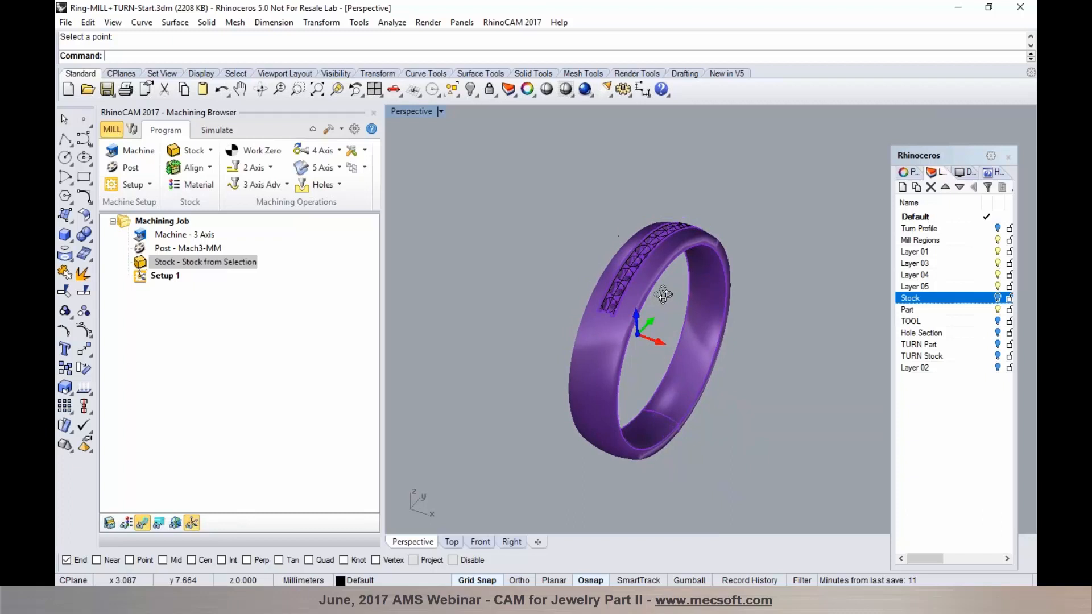
{"action": "scroll", "coordinate": [648, 282], "scroll_direction": "up", "scroll_amount": 2}
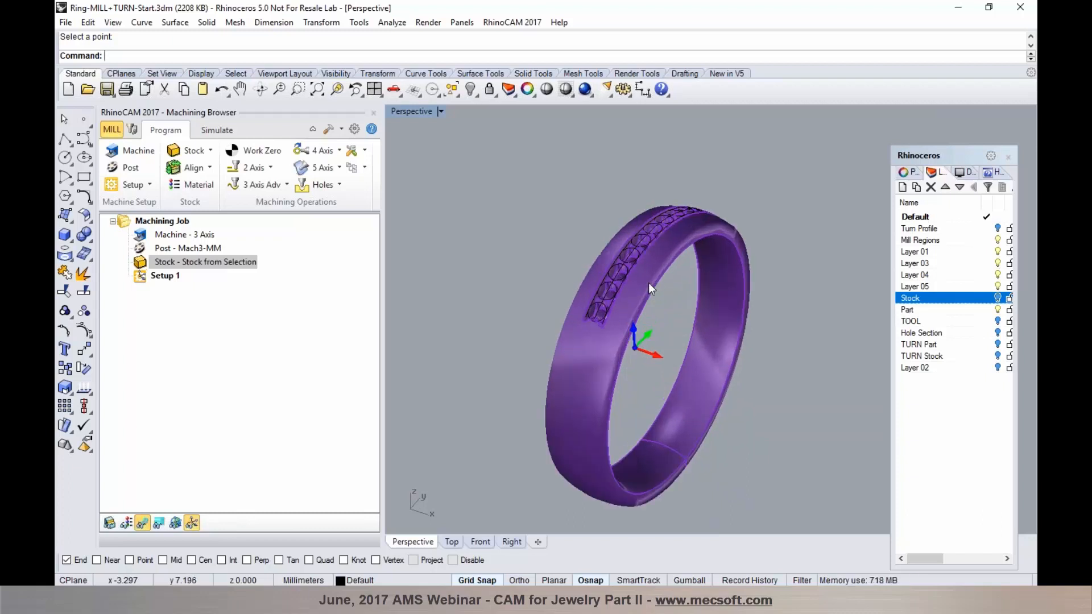
{"action": "right_click_drag", "start_coordinate": [534, 264], "coordinate": [555, 264]}
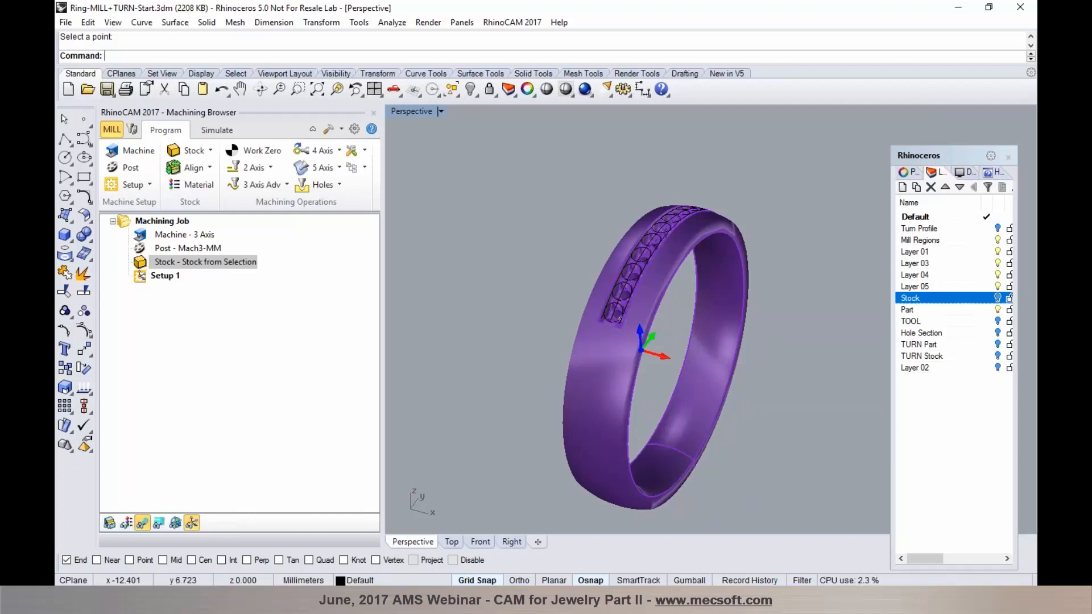
Step: Define the machine as 4 Axis, keeping the Table configuration and the +X rotary axis
{"action": "left_click", "coordinate": [121, 156]}
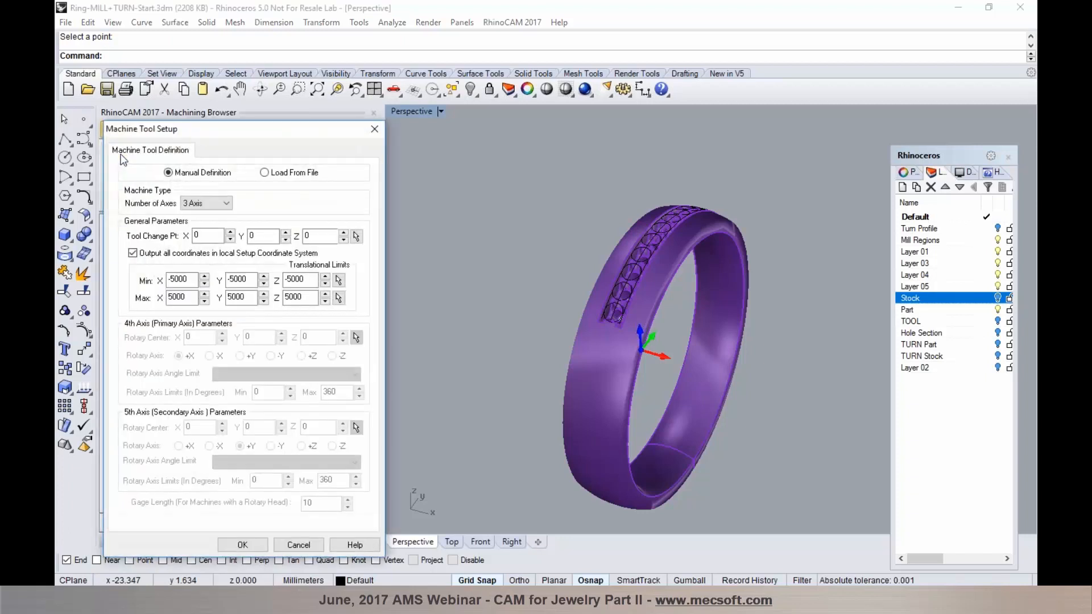
{"action": "left_click", "coordinate": [194, 203]}
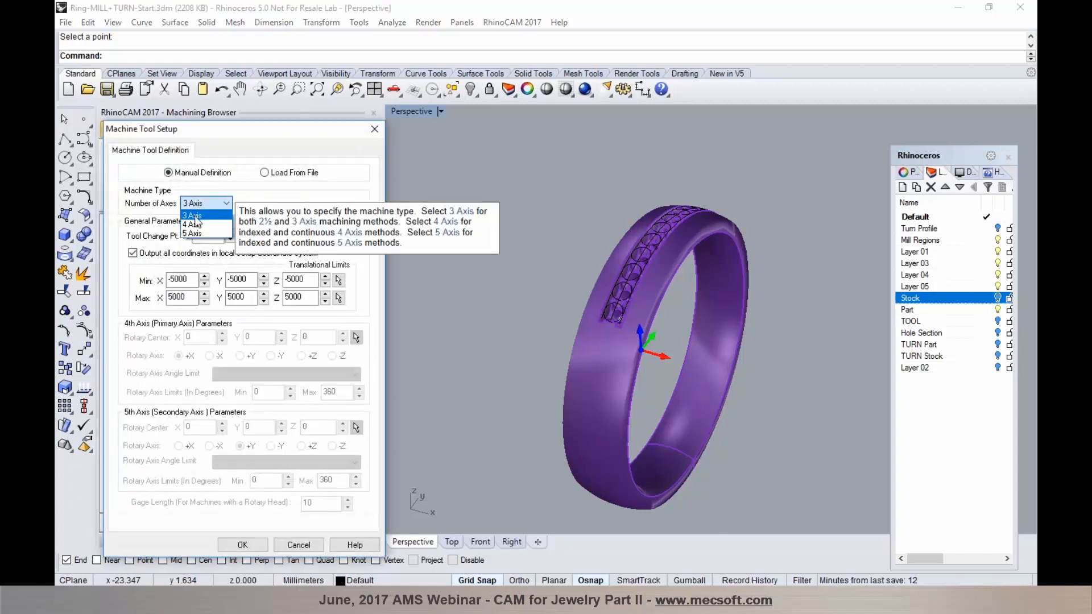
{"action": "left_click", "coordinate": [195, 225]}
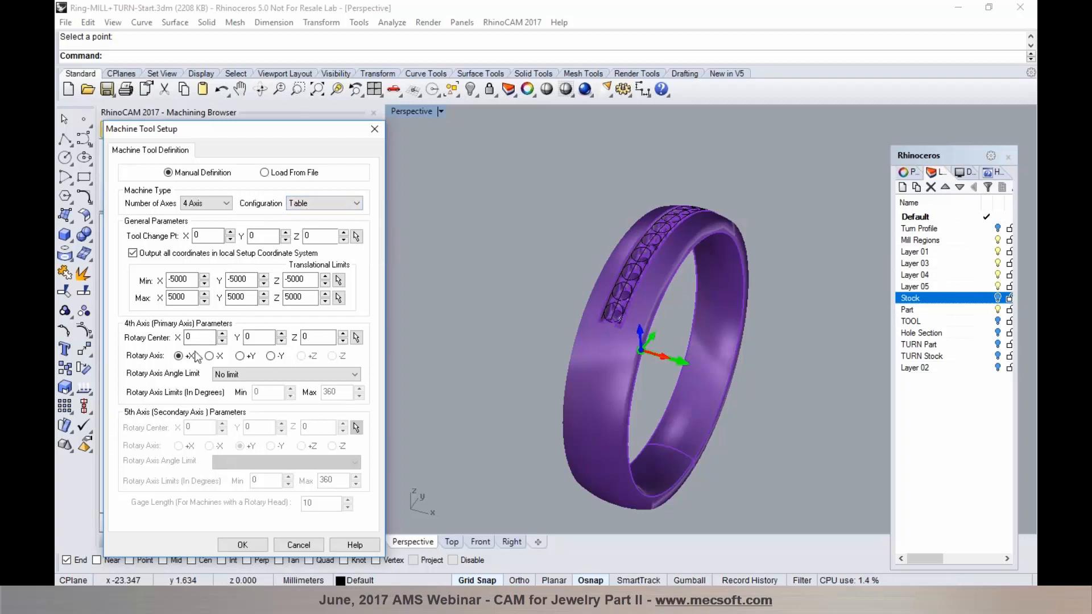
{"action": "left_click", "coordinate": [242, 544]}
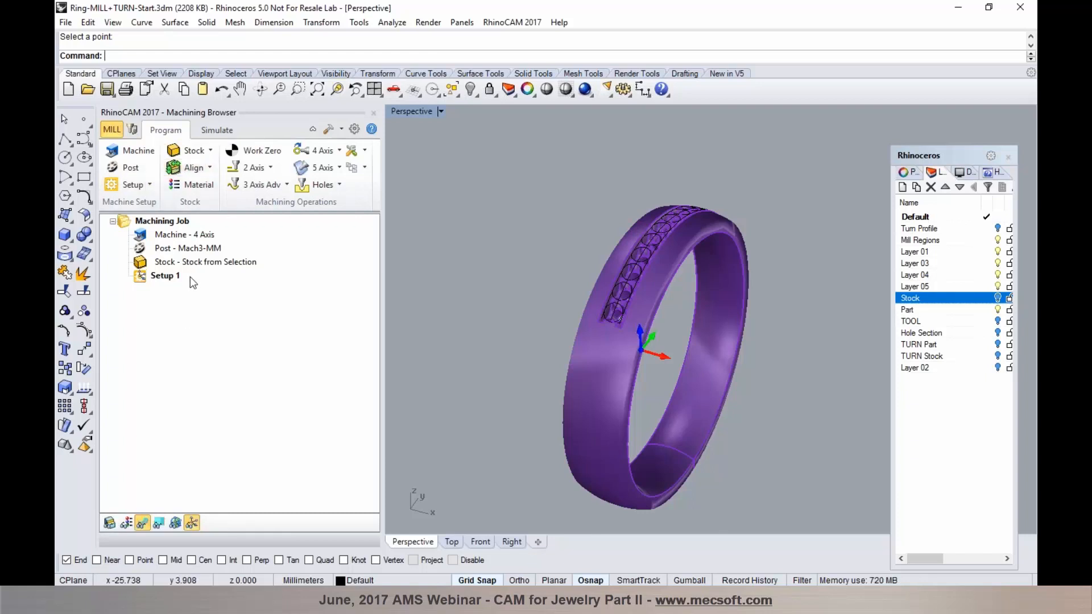
Step: Preview the stock model in simulation mode and return to programming
{"action": "left_click", "coordinate": [217, 129]}
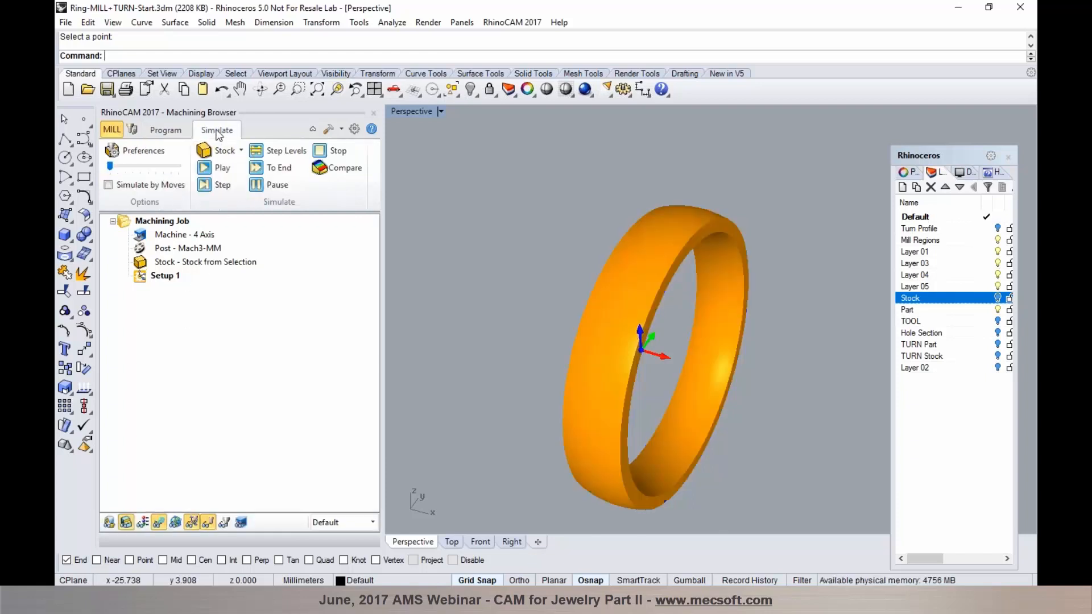
{"action": "right_click_drag", "start_coordinate": [604, 317], "coordinate": [654, 319]}
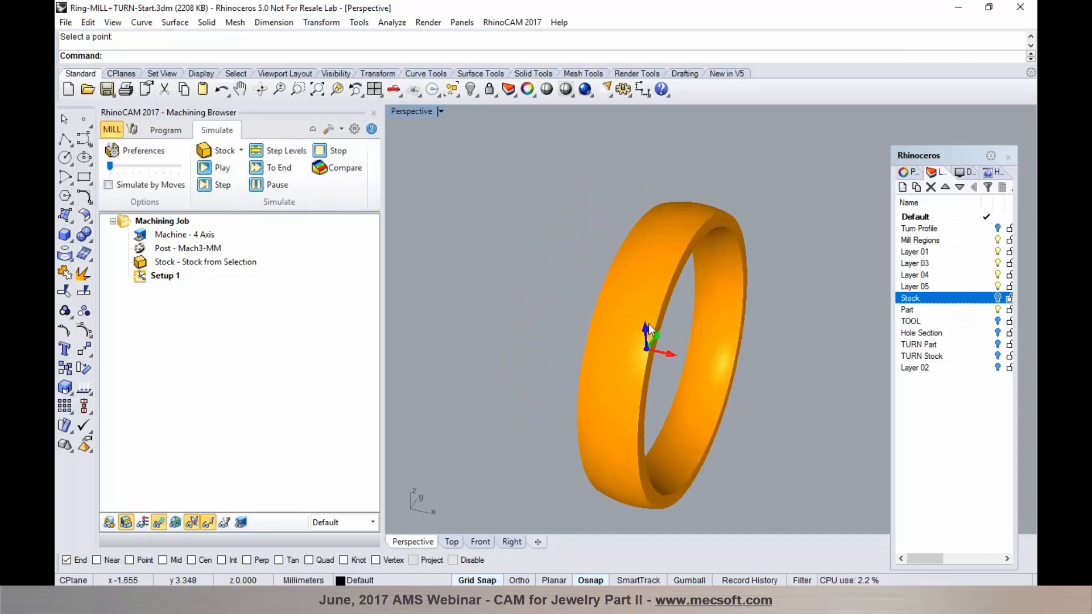
{"action": "left_click", "coordinate": [165, 129]}
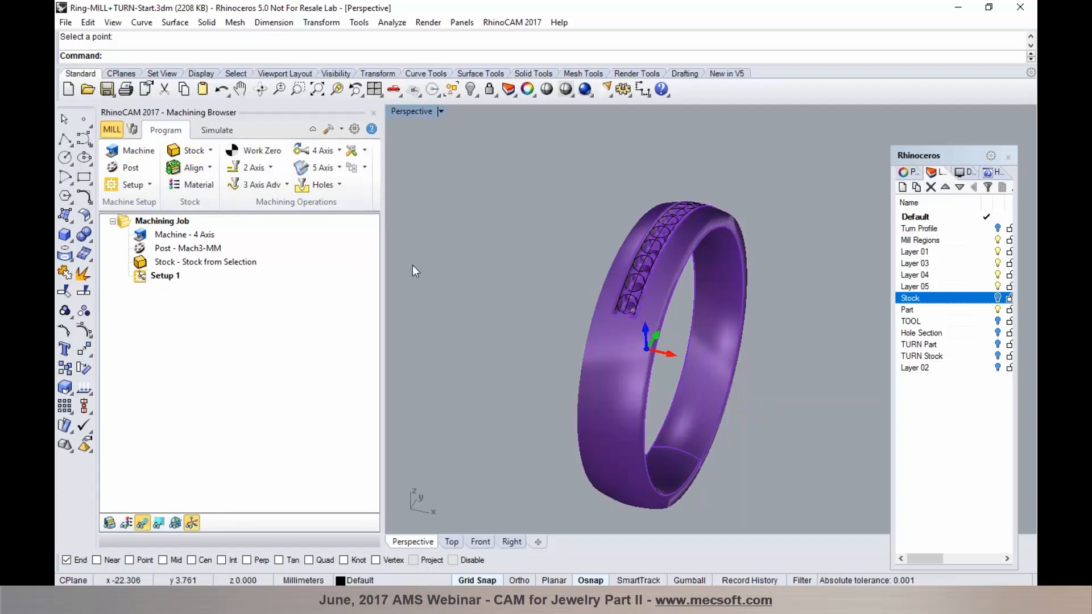
Step: Start a 4 Axis Drill operation and begin selecting drill points and circles on the ring
{"action": "left_click", "coordinate": [339, 151]}
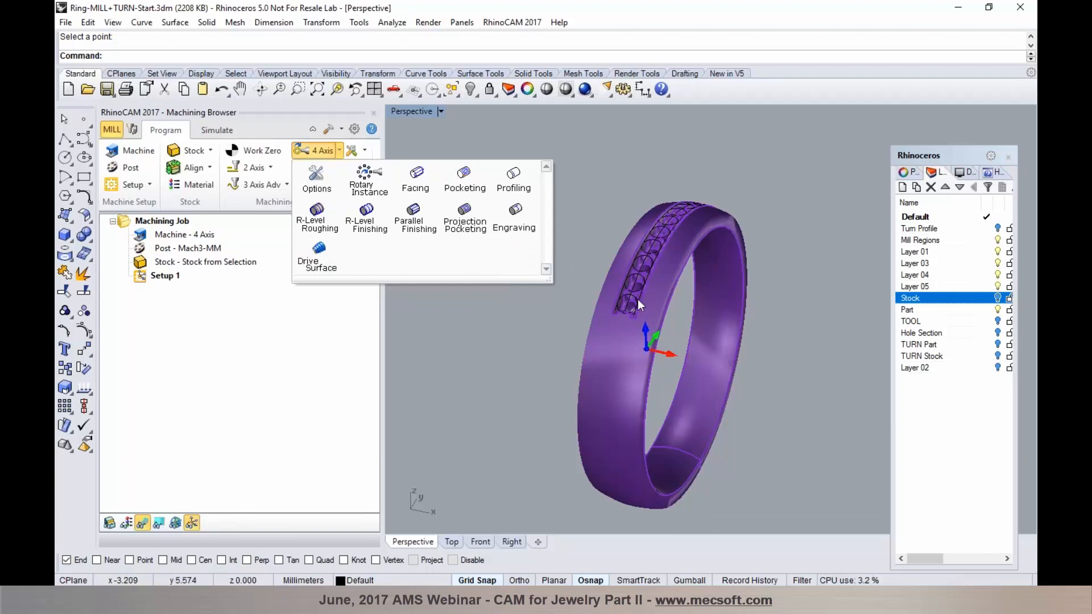
{"action": "left_click", "coordinate": [604, 216]}
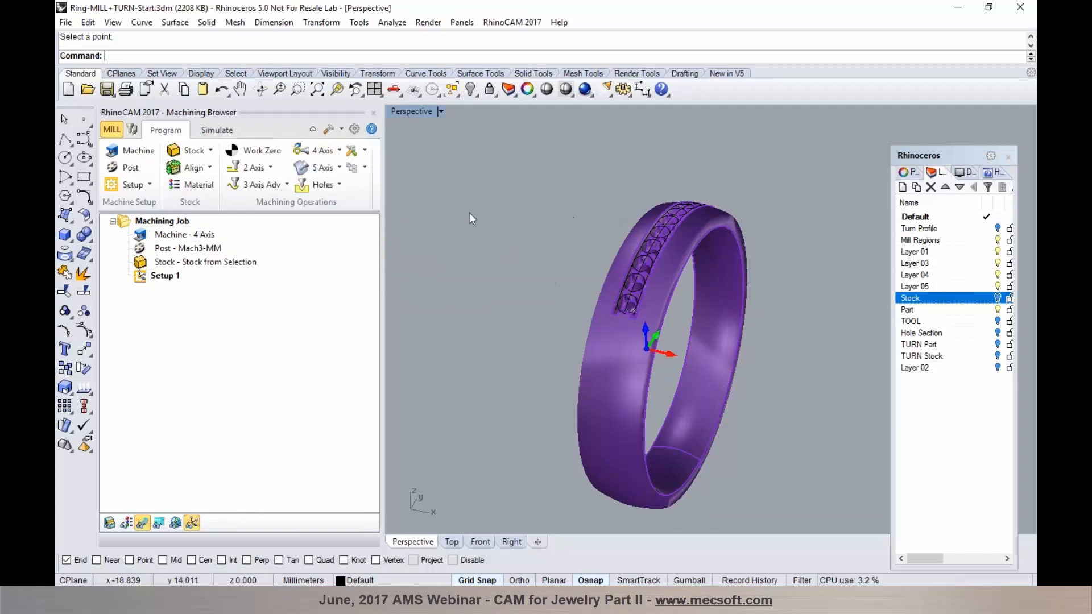
{"action": "left_click", "coordinate": [343, 187]}
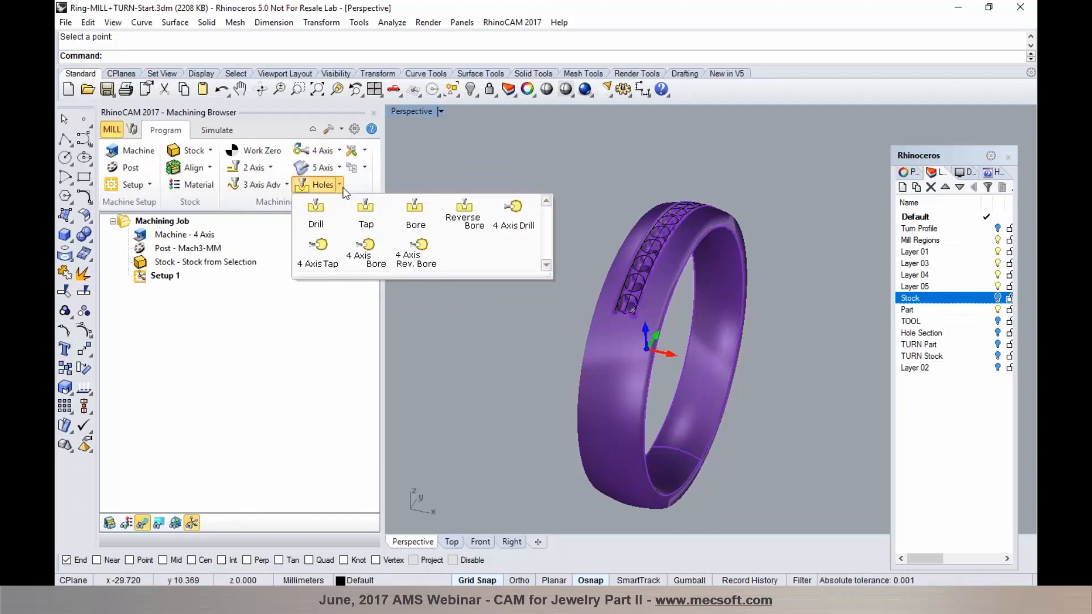
{"action": "left_click", "coordinate": [517, 227]}
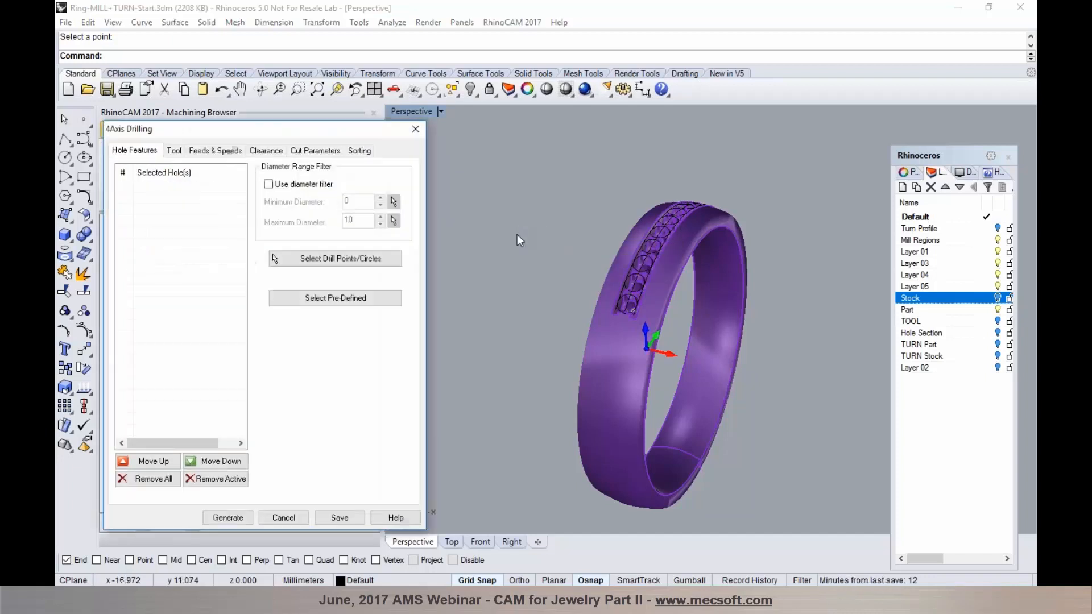
{"action": "left_click", "coordinate": [368, 268]}
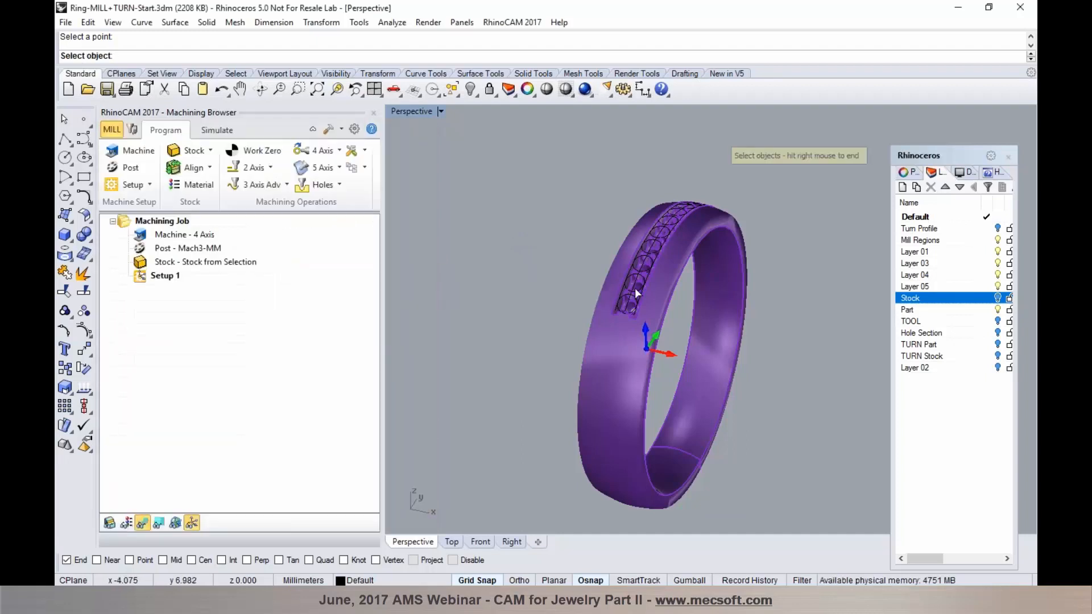
Step: Select the stone circle curves as drill features, from the near end of the channel toward the ring's crown
{"action": "scroll", "coordinate": [634, 288], "scroll_direction": "up", "scroll_amount": 3}
{"action": "left_click", "coordinate": [632, 311]}
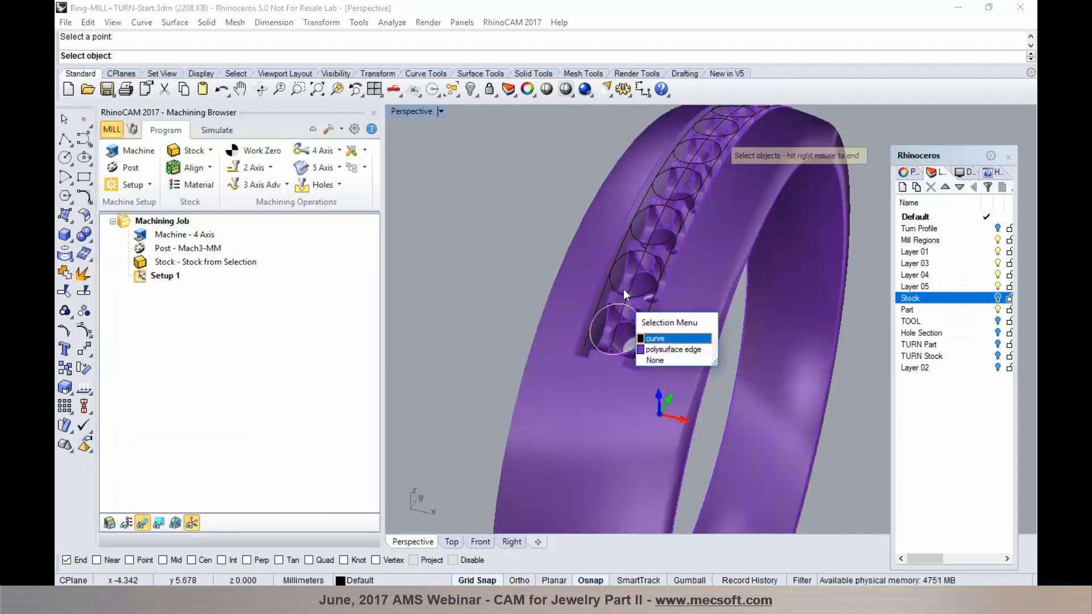
{"action": "left_click", "coordinate": [648, 334]}
{"action": "left_click", "coordinate": [626, 253]}
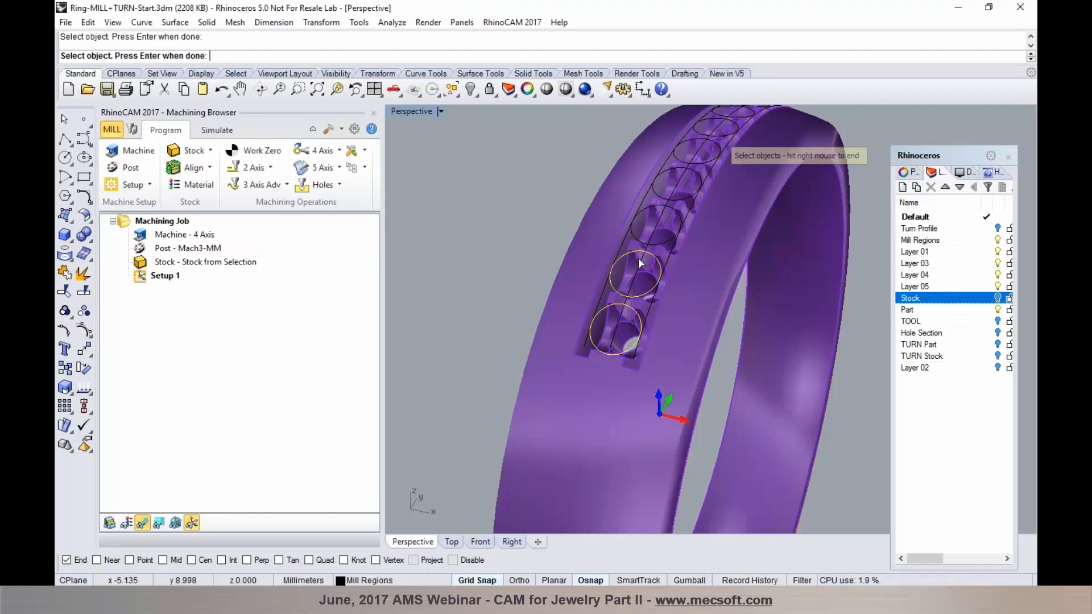
{"action": "left_click", "coordinate": [650, 204]}
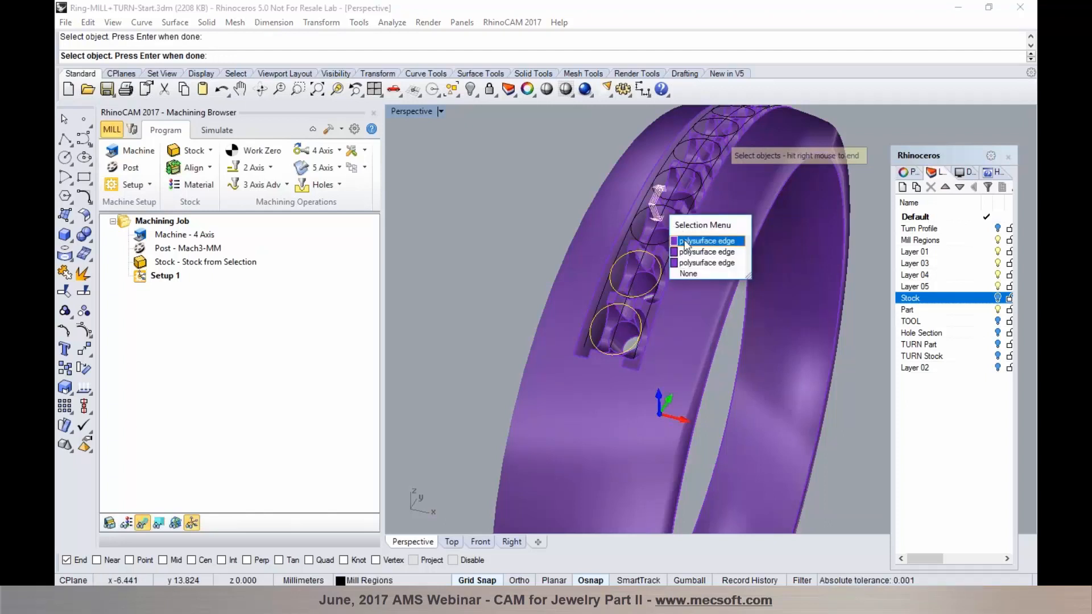
{"action": "left_click", "coordinate": [689, 273]}
{"action": "left_click", "coordinate": [646, 208]}
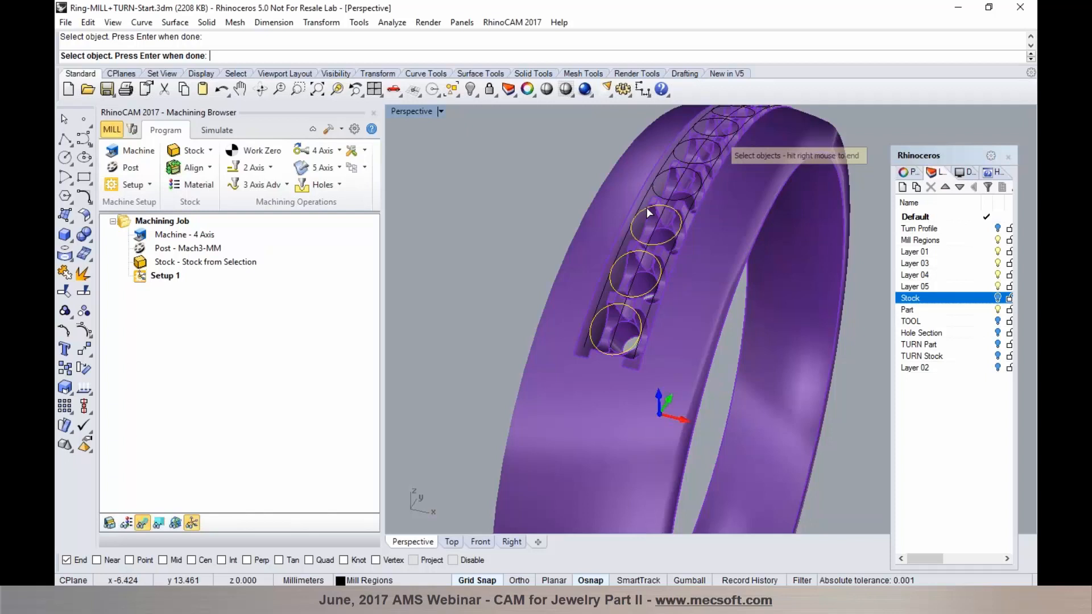
{"action": "left_click", "coordinate": [668, 175]}
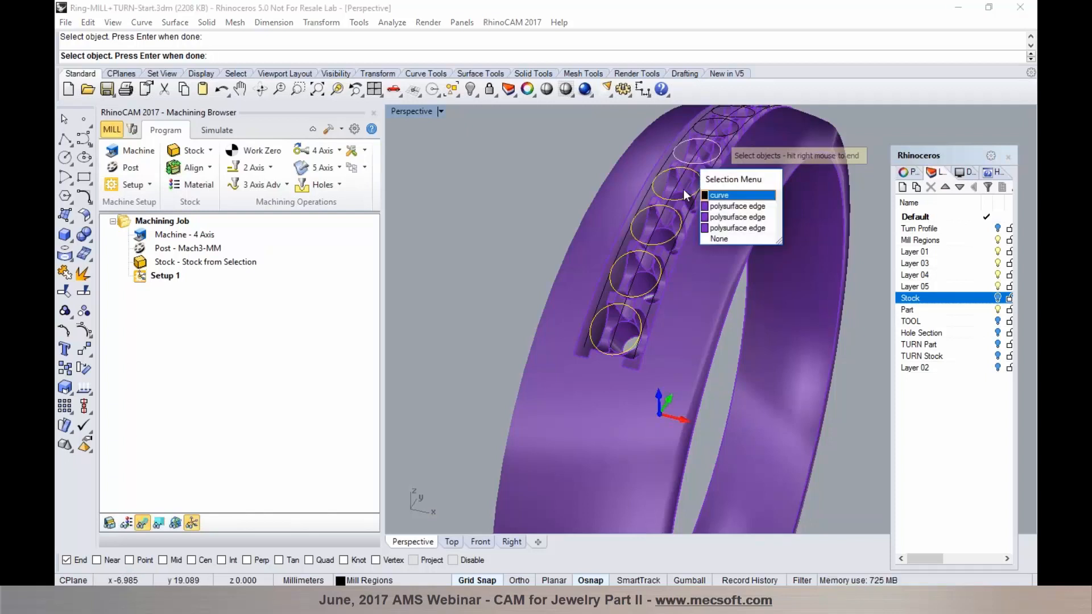
{"action": "left_click", "coordinate": [722, 195]}
{"action": "scroll", "coordinate": [687, 194], "scroll_direction": "up", "scroll_amount": 5}
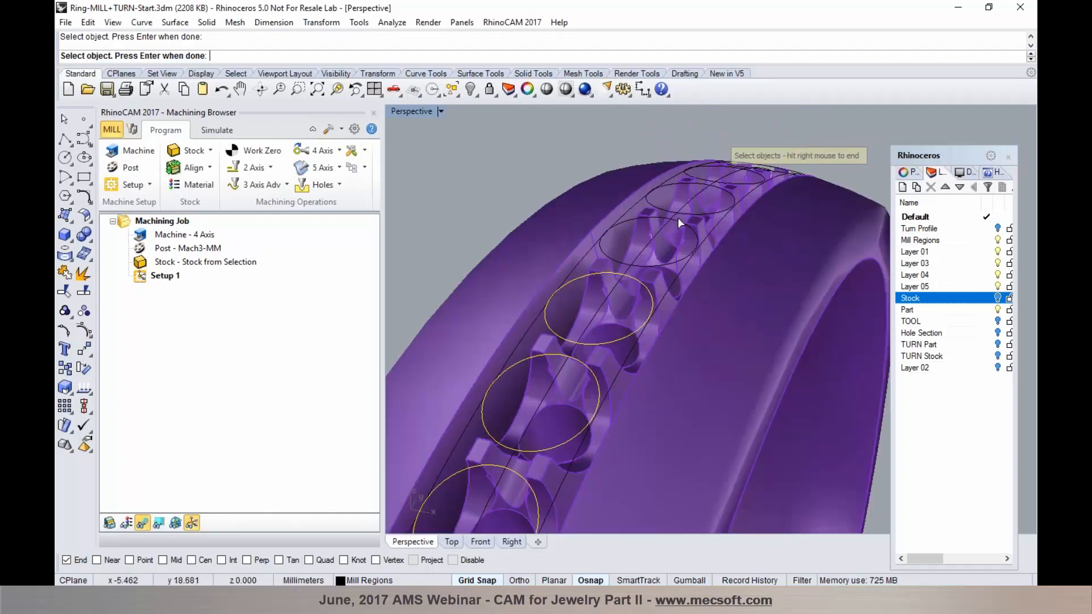
{"action": "left_click", "coordinate": [683, 223]}
{"action": "left_click", "coordinate": [696, 214]}
Step: Add the remaining circle curves on the other side of the ring's crown to the drill selection, through the channel's far end
{"action": "scroll", "coordinate": [682, 225], "scroll_direction": "down", "scroll_amount": 10}
{"action": "right_click_drag", "start_coordinate": [672, 232], "coordinate": [560, 249]}
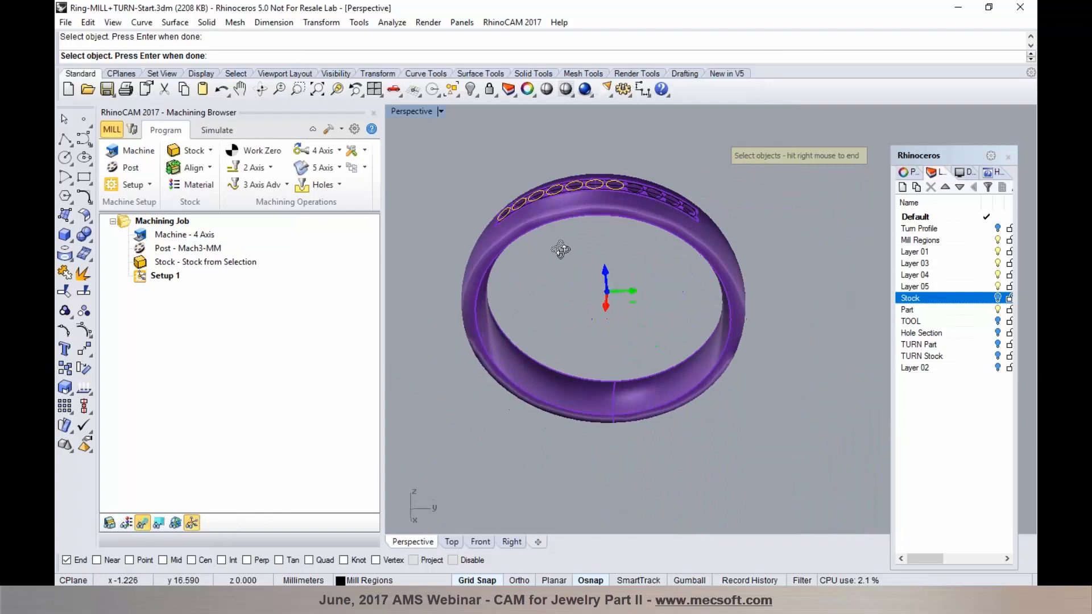
{"action": "scroll", "coordinate": [646, 189], "scroll_direction": "up", "scroll_amount": 8}
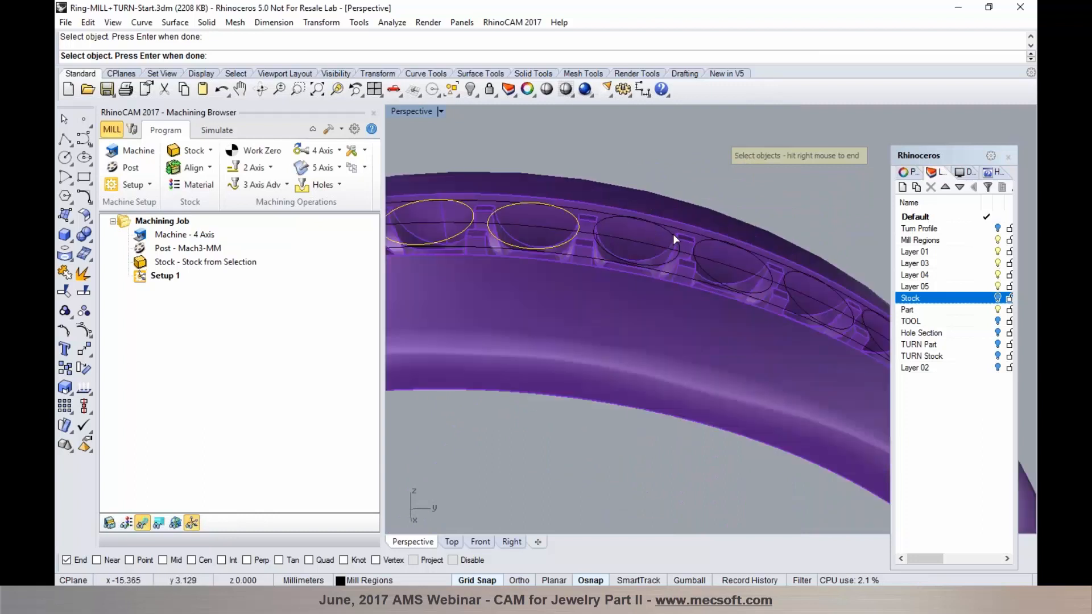
{"action": "left_click", "coordinate": [673, 234]}
{"action": "left_click", "coordinate": [721, 292]}
{"action": "left_click", "coordinate": [667, 230]}
{"action": "left_click", "coordinate": [708, 239]}
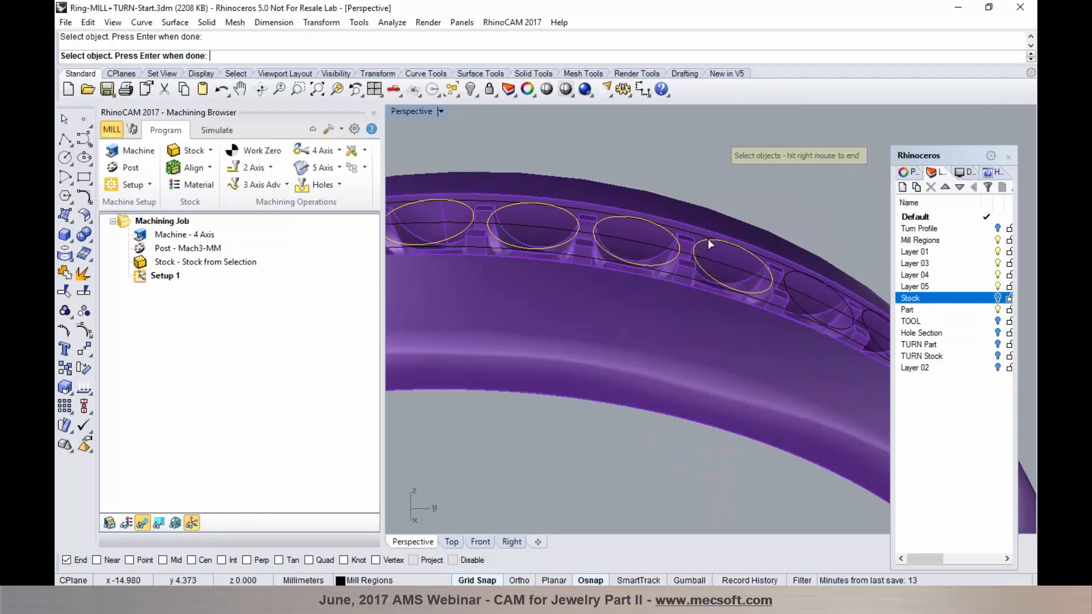
{"action": "left_click", "coordinate": [789, 272]}
{"action": "scroll", "coordinate": [738, 262], "scroll_direction": "down", "scroll_amount": 10}
{"action": "scroll", "coordinate": [796, 282], "scroll_direction": "up", "scroll_amount": 10}
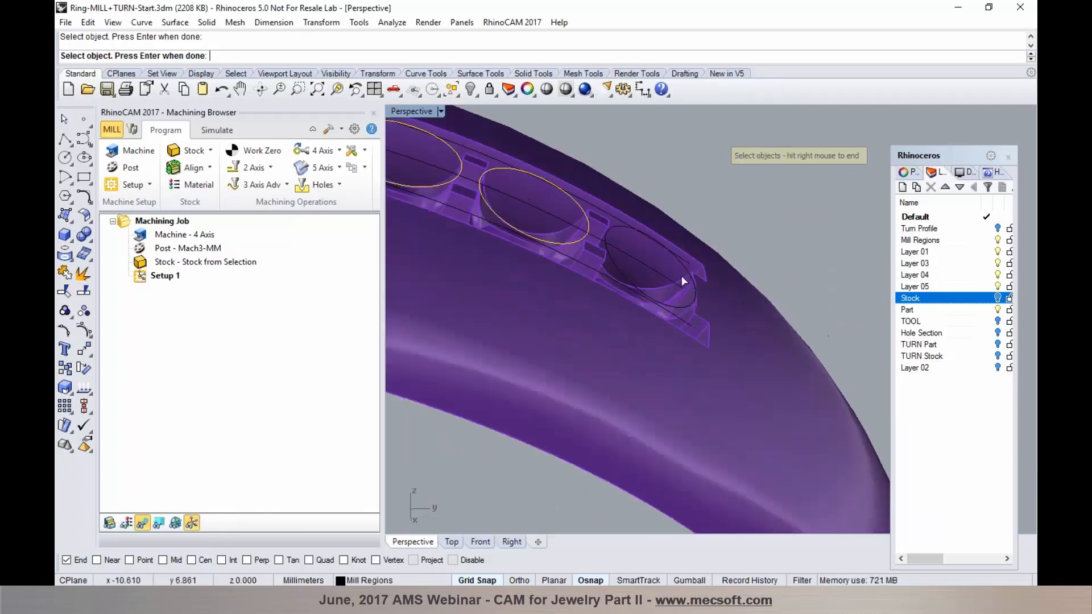
{"action": "left_click", "coordinate": [678, 306]}
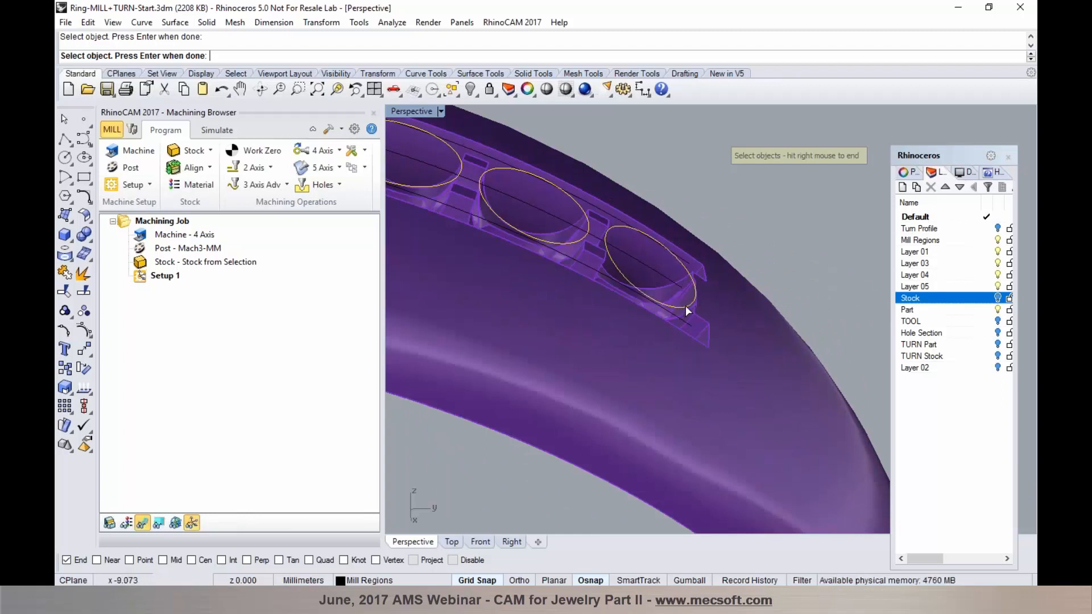
Step: Finish the circle selection for the 4 Axis Drill operation and choose the DRILL 0.780 tool
{"action": "scroll", "coordinate": [685, 305], "scroll_direction": "down", "scroll_amount": 8}
{"action": "scroll", "coordinate": [739, 295], "scroll_direction": "down", "scroll_amount": 6}
{"action": "right_click_drag", "start_coordinate": [698, 312], "coordinate": [810, 311]}
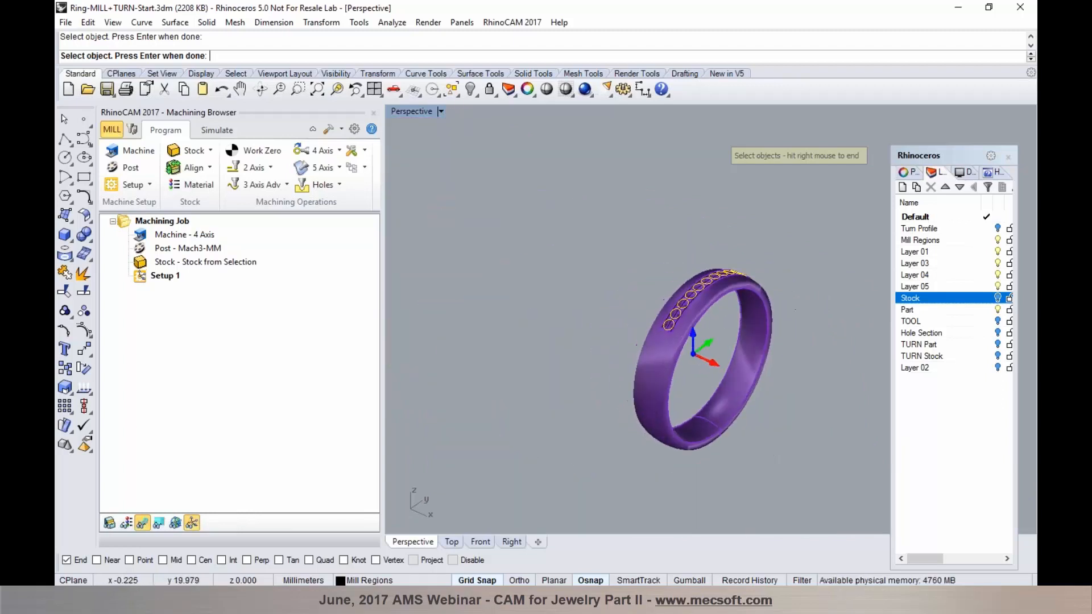
{"action": "right_click", "coordinate": [696, 295]}
{"action": "scroll", "coordinate": [694, 294], "scroll_direction": "up", "scroll_amount": 4}
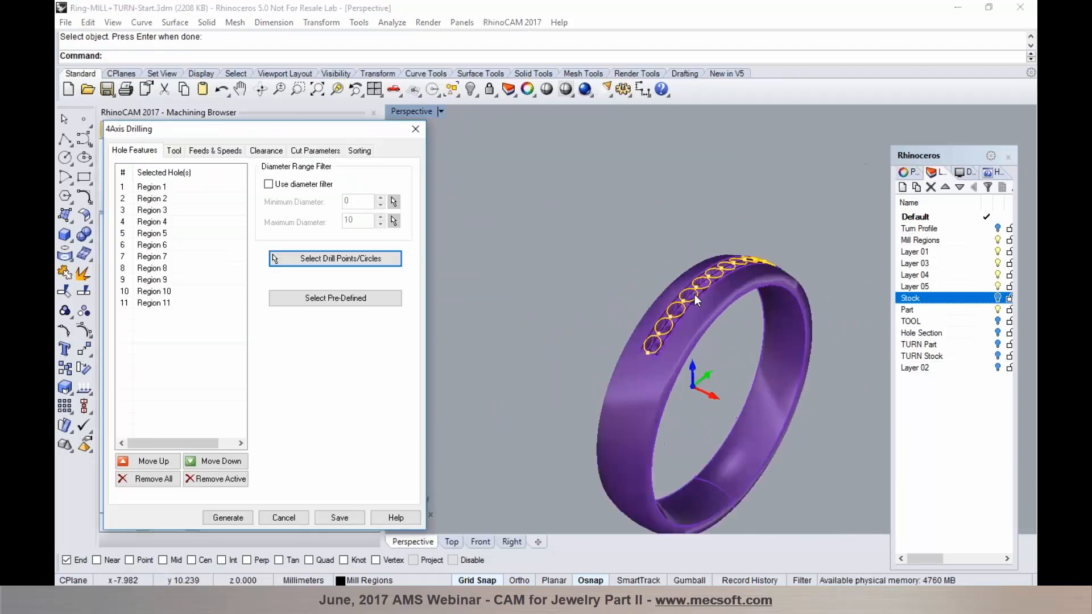
{"action": "left_click", "coordinate": [174, 151]}
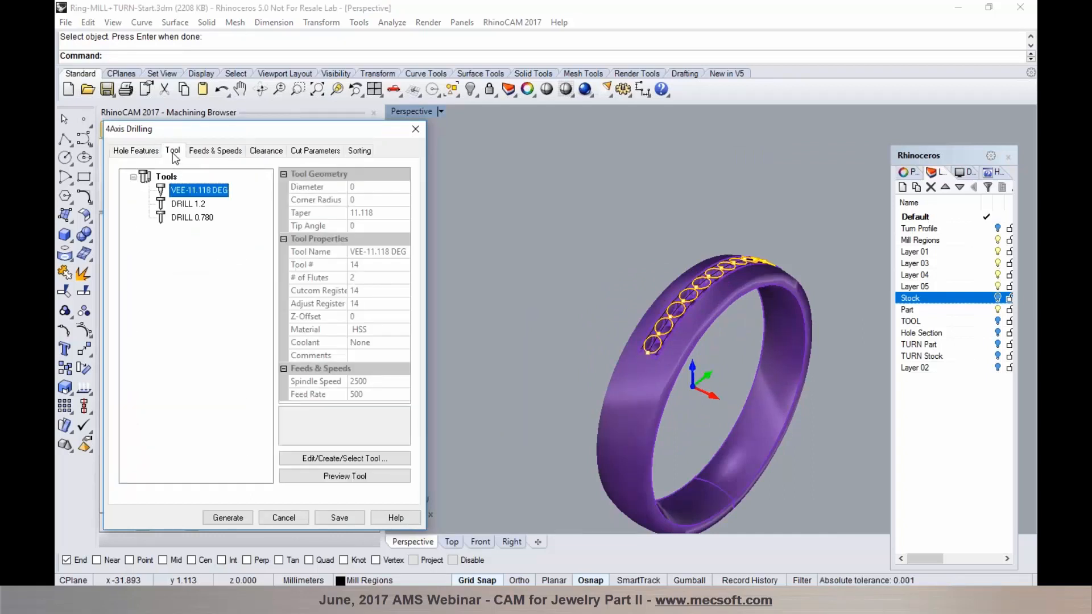
{"action": "left_click", "coordinate": [190, 219]}
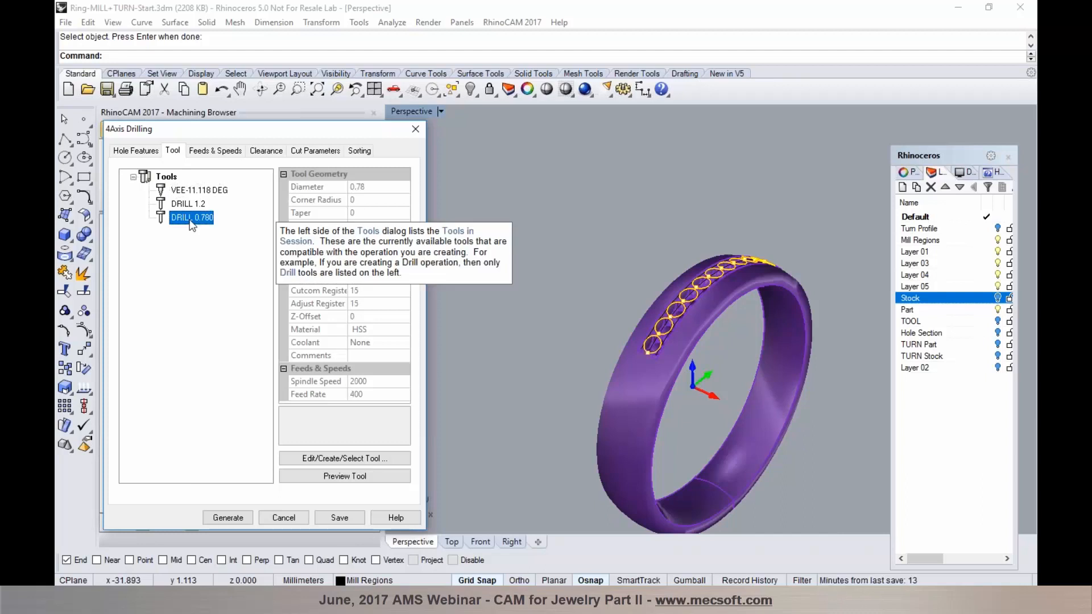
Step: Review the drilling feeds and clearance, keep the Standard Drill type, and set the drill depth to 2.5
{"action": "left_click", "coordinate": [215, 151]}
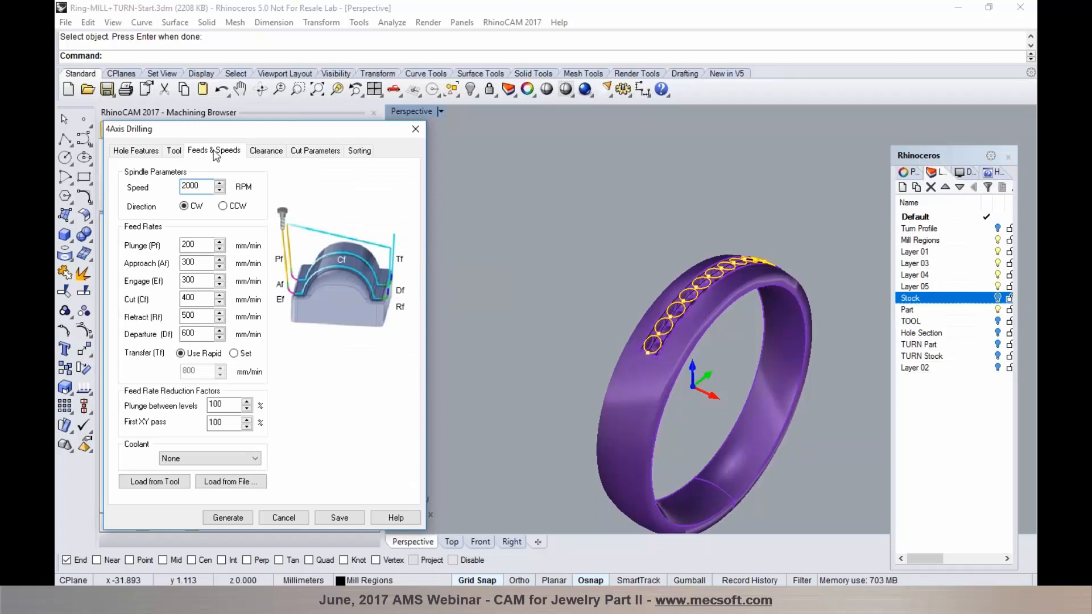
{"action": "left_click", "coordinate": [264, 151]}
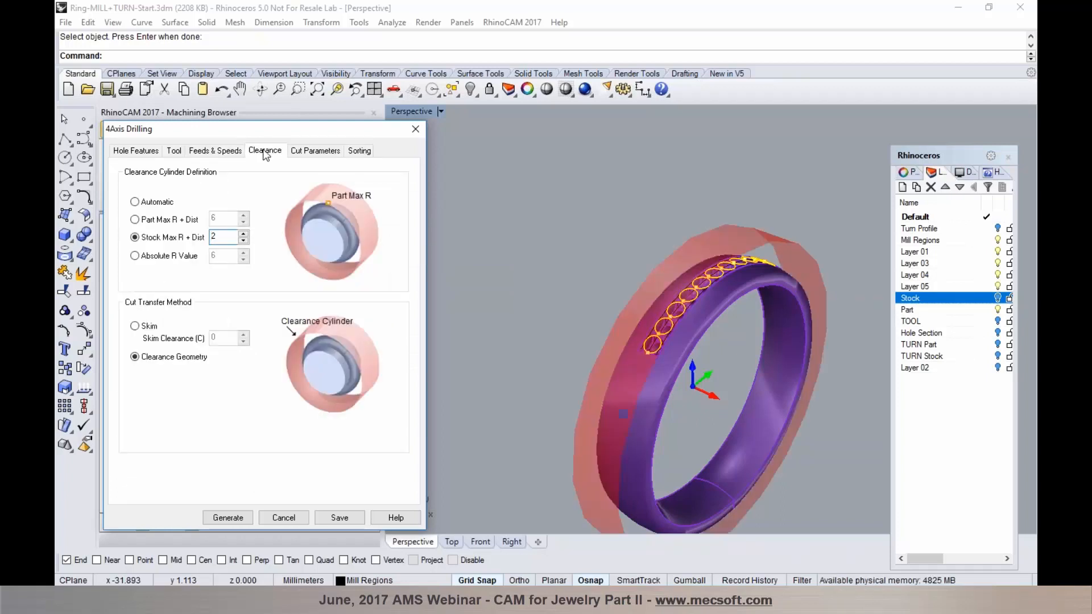
{"action": "left_click", "coordinate": [312, 151]}
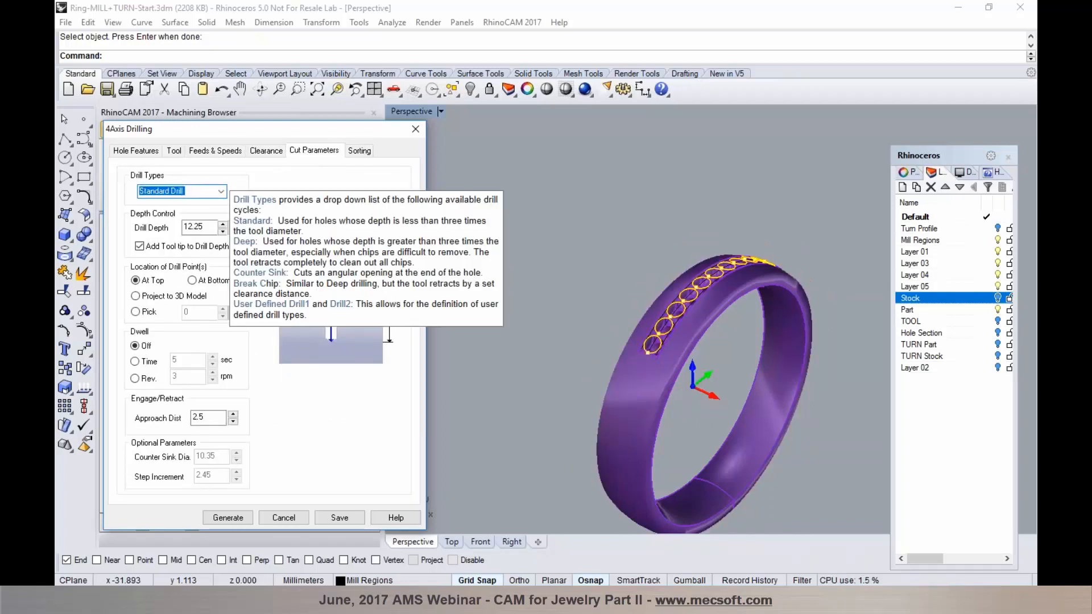
{"action": "left_click", "coordinate": [219, 193]}
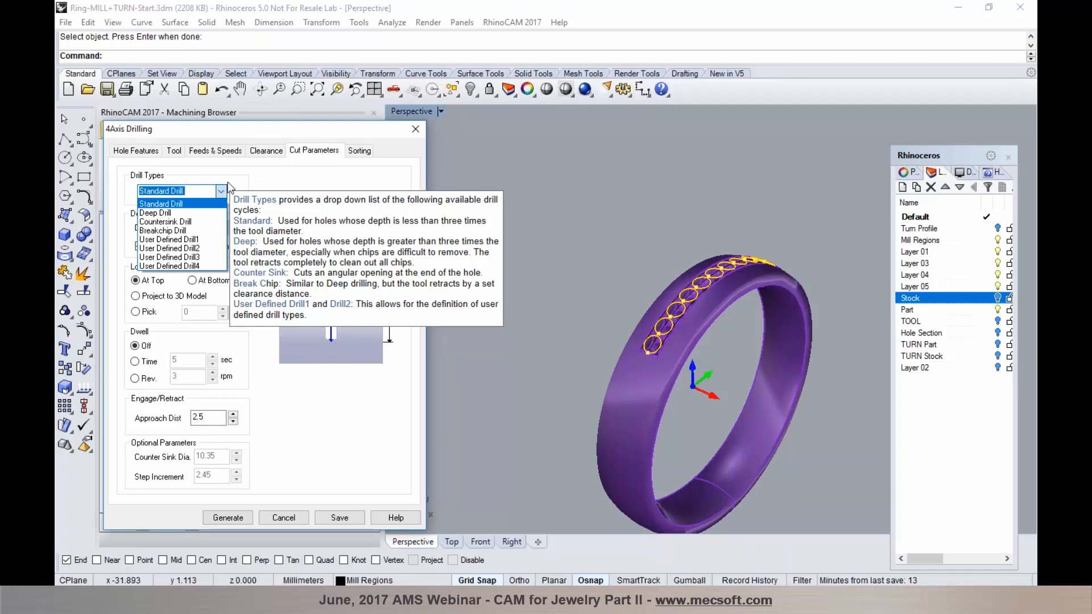
{"action": "left_click", "coordinate": [235, 177]}
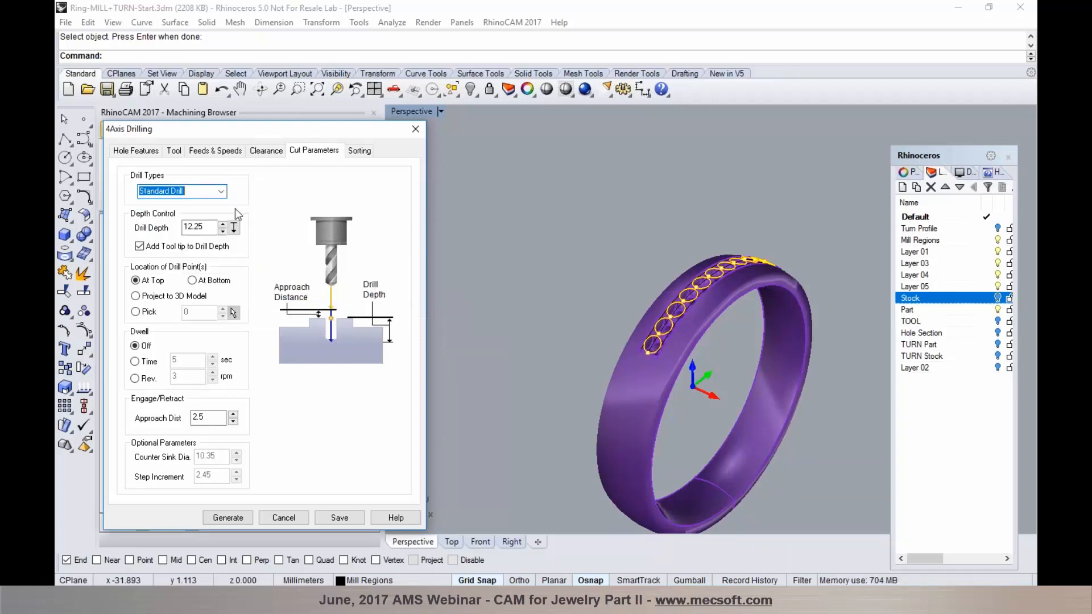
{"action": "key", "text": "Tab"}
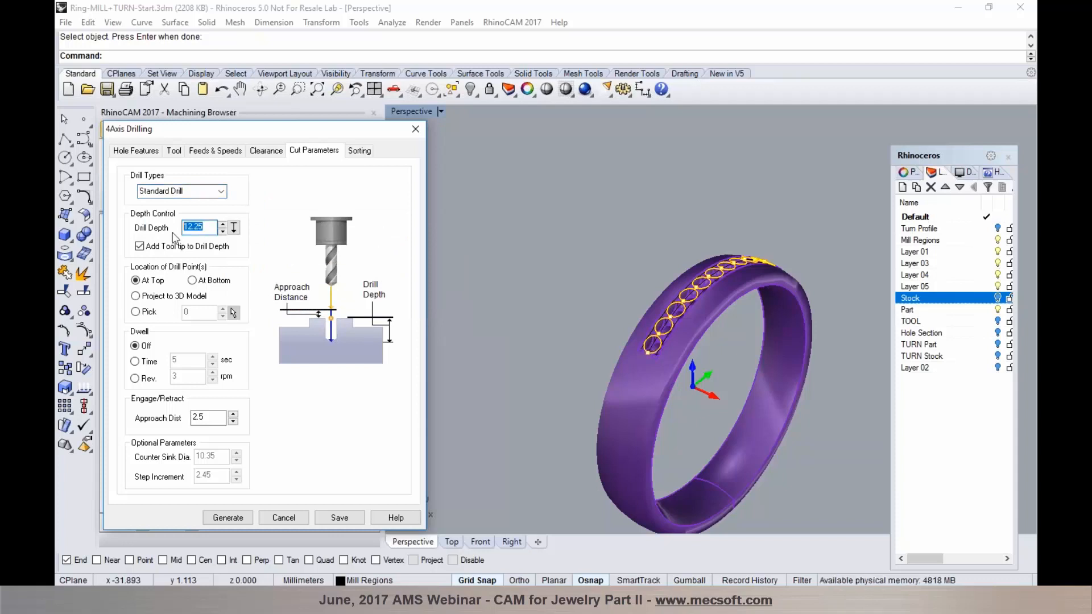
{"action": "type", "text": "2"}
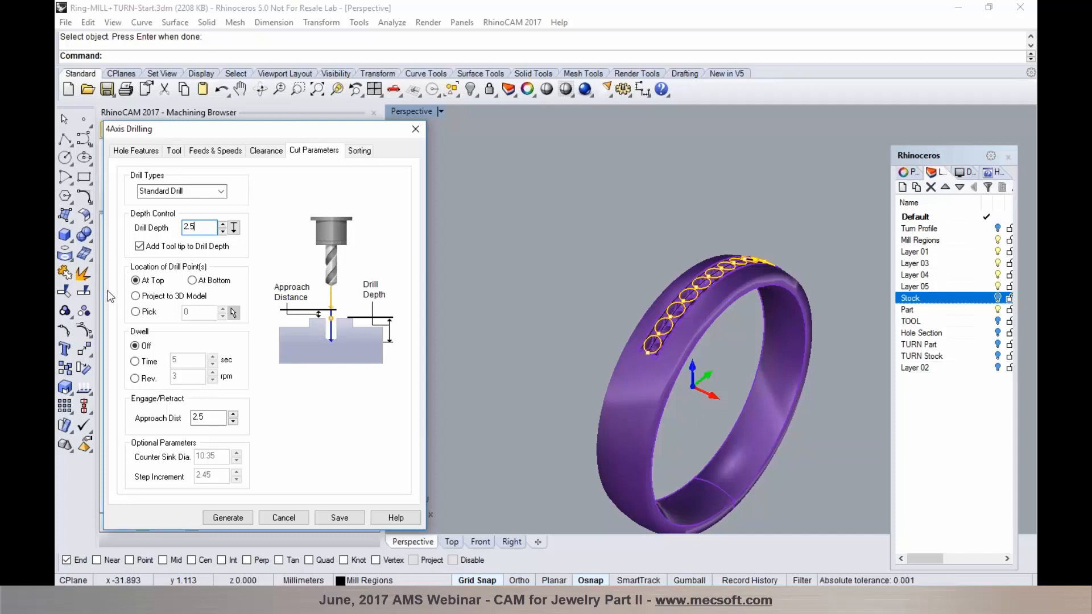
Step: Set the drilling approach distance to 0.5, generate the toolpath, and inspect it on the ring
{"action": "mouse_move", "coordinate": [144, 253]}
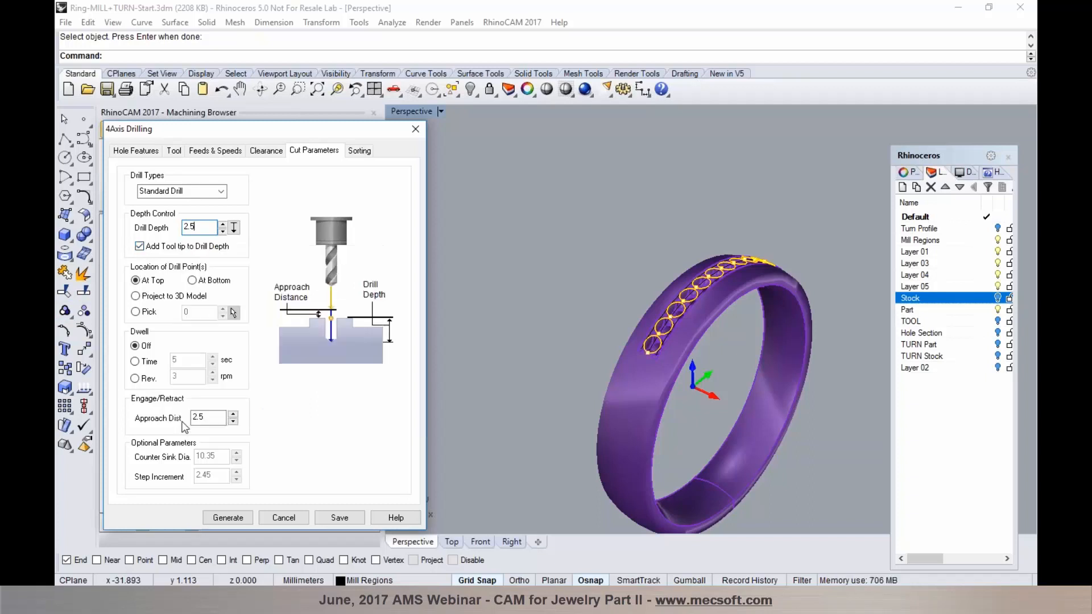
{"action": "left_click_drag", "start_coordinate": [206, 418], "coordinate": [175, 420]}
{"action": "type", "text": "0"}
{"action": "left_click", "coordinate": [227, 518]}
{"action": "right_click_drag", "start_coordinate": [743, 389], "coordinate": [636, 310]}
{"action": "scroll", "coordinate": [647, 220], "scroll_direction": "up", "scroll_amount": 4}
{"action": "right_click_drag", "start_coordinate": [599, 278], "coordinate": [577, 313]}
{"action": "scroll", "coordinate": [602, 285], "scroll_direction": "down", "scroll_amount": 4}
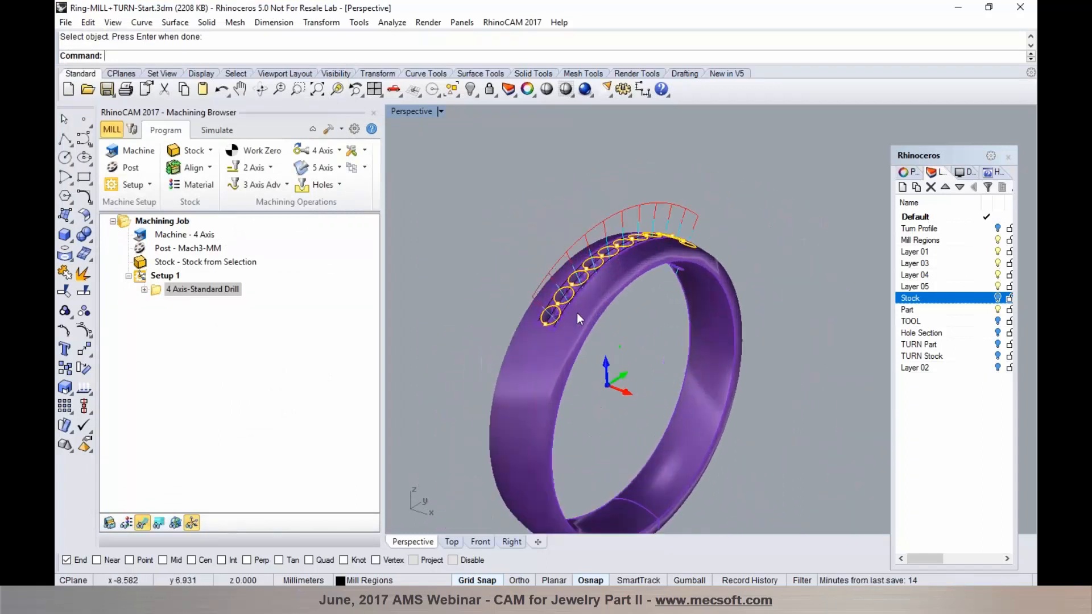
Step: Simulate the first 4 Axis drilling operation, inspect the drilled holes from outside and inside the ring, and return to programming
{"action": "left_click", "coordinate": [230, 132]}
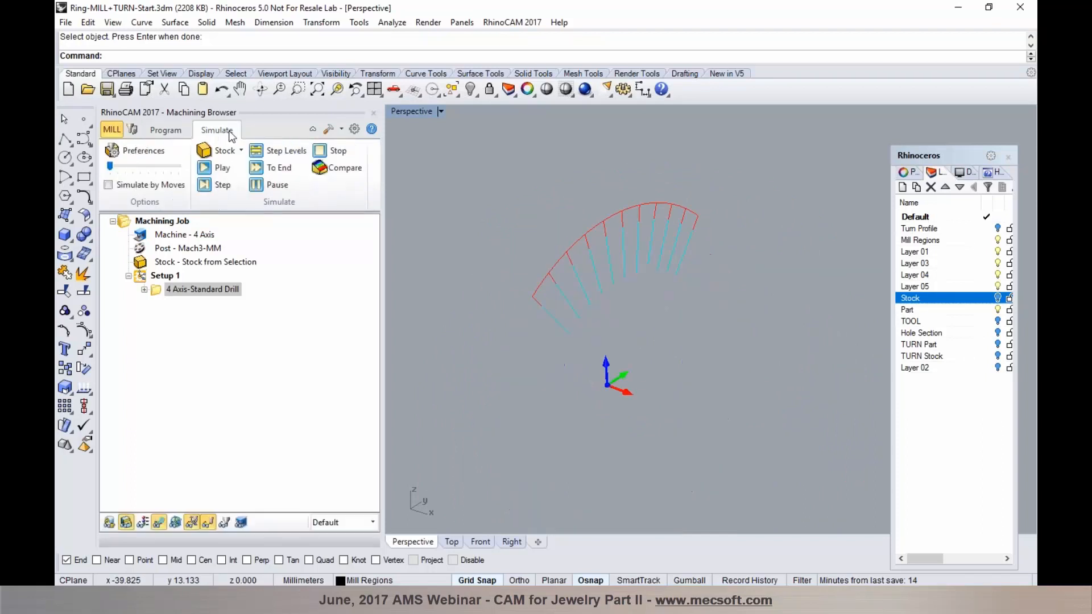
{"action": "left_click", "coordinate": [215, 170]}
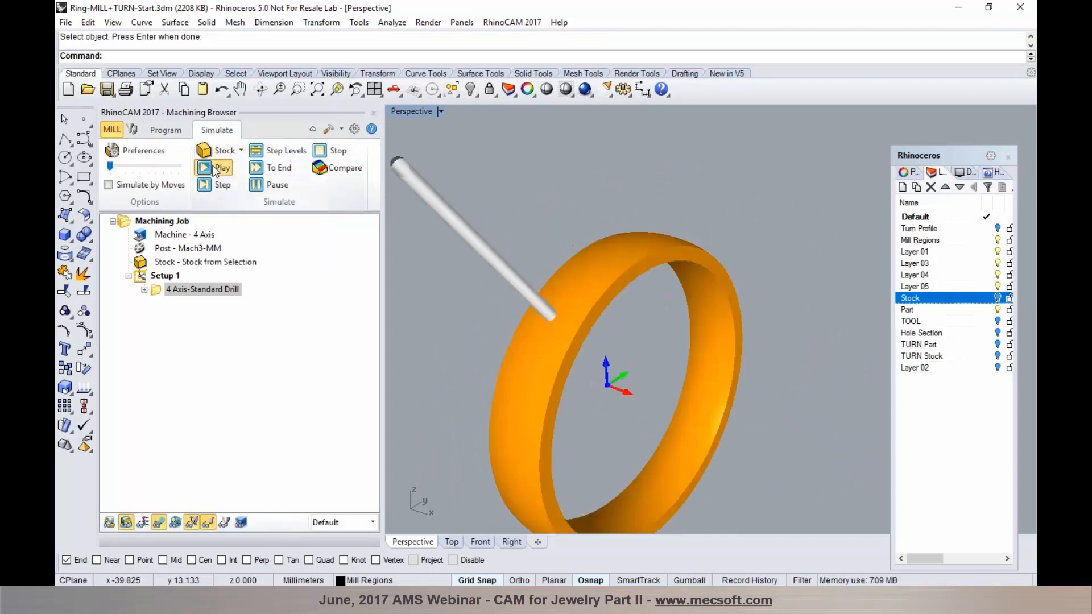
{"action": "right_click_drag", "start_coordinate": [645, 371], "coordinate": [581, 313]}
{"action": "scroll", "coordinate": [677, 293], "scroll_direction": "up", "scroll_amount": 4}
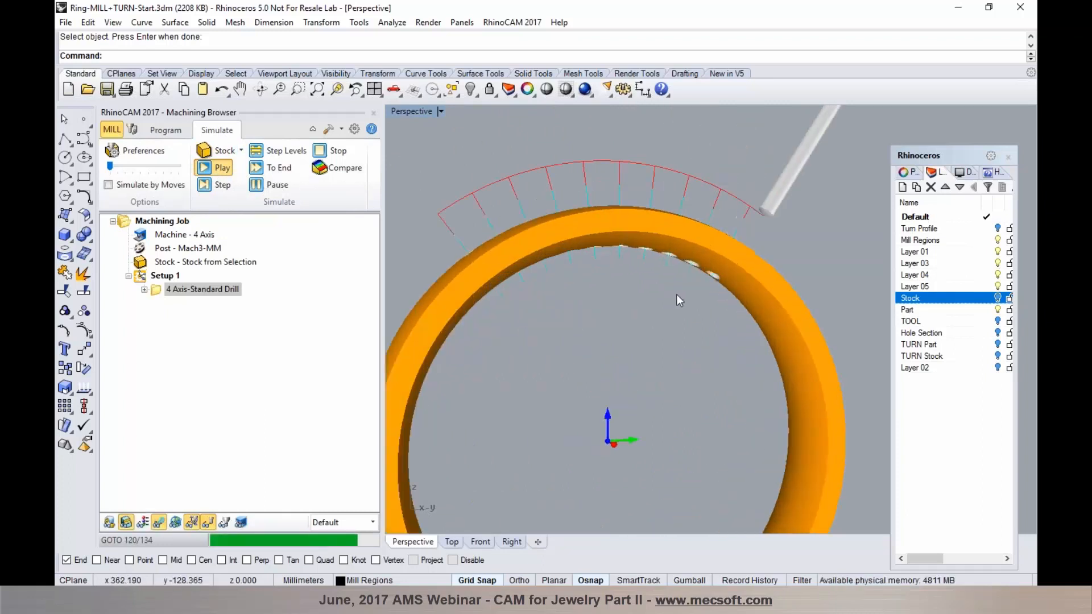
{"action": "right_click_drag", "start_coordinate": [646, 344], "coordinate": [703, 396]}
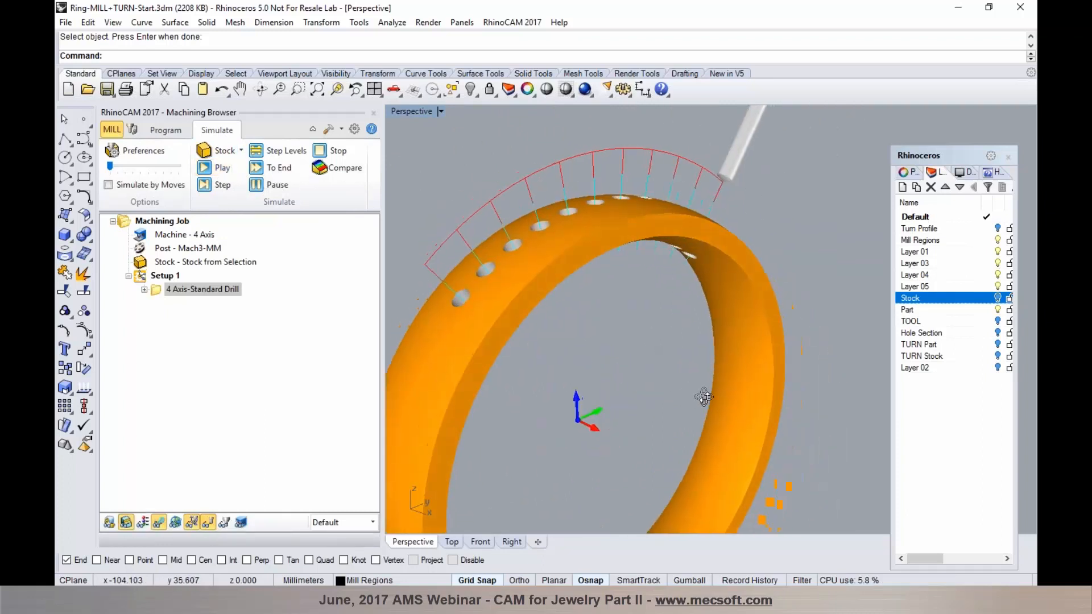
{"action": "scroll", "coordinate": [699, 379], "scroll_direction": "down", "scroll_amount": 2}
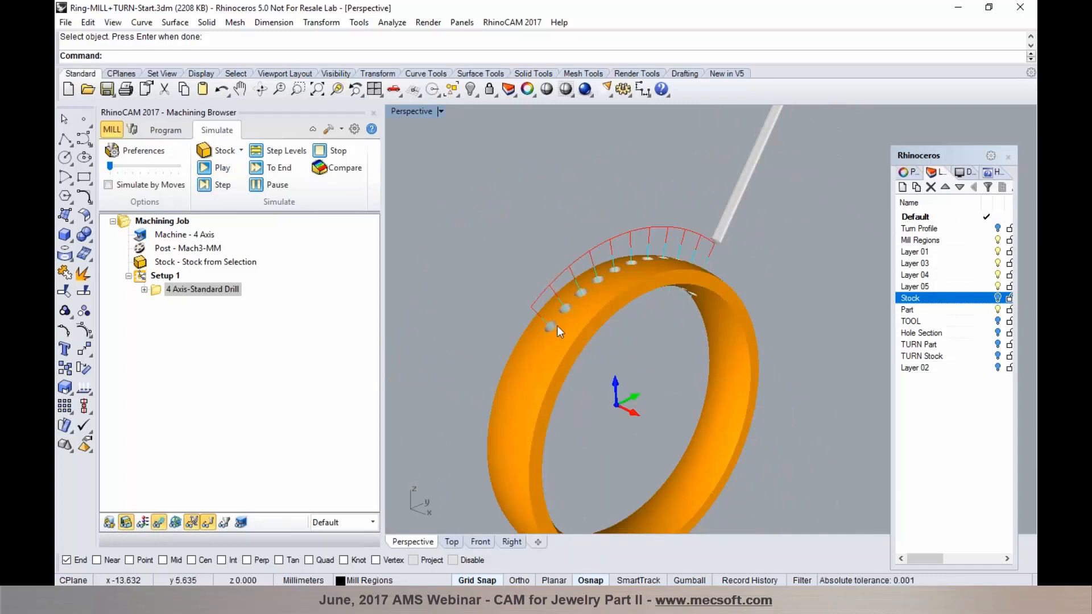
{"action": "left_click", "coordinate": [165, 130]}
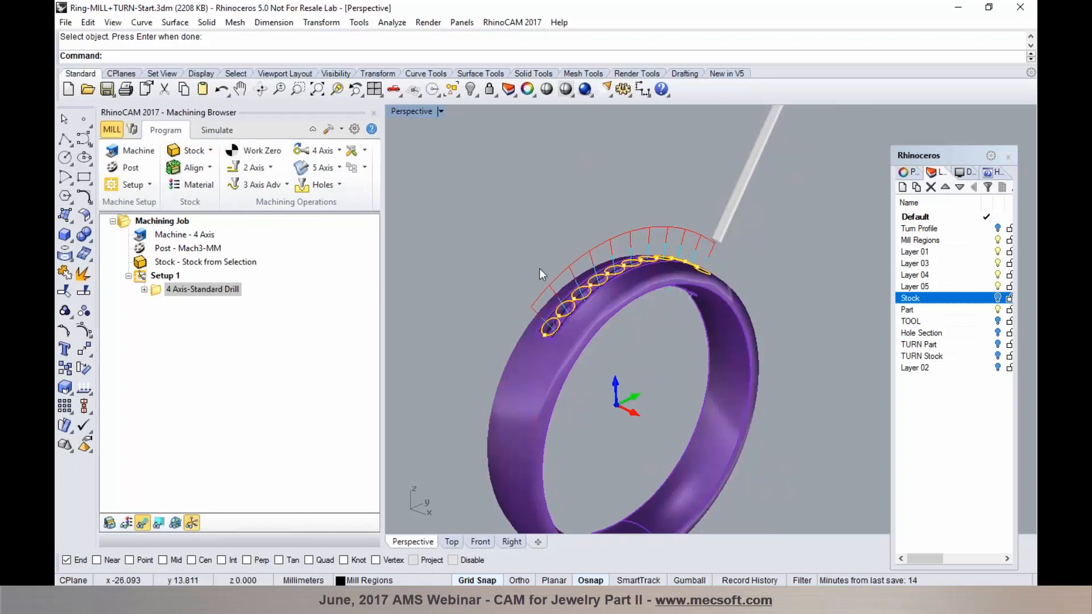
Step: Duplicate the 4 Axis-Standard Drill operation within Setup 1 by copying and pasting it
{"action": "scroll", "coordinate": [548, 333], "scroll_direction": "up", "scroll_amount": 5}
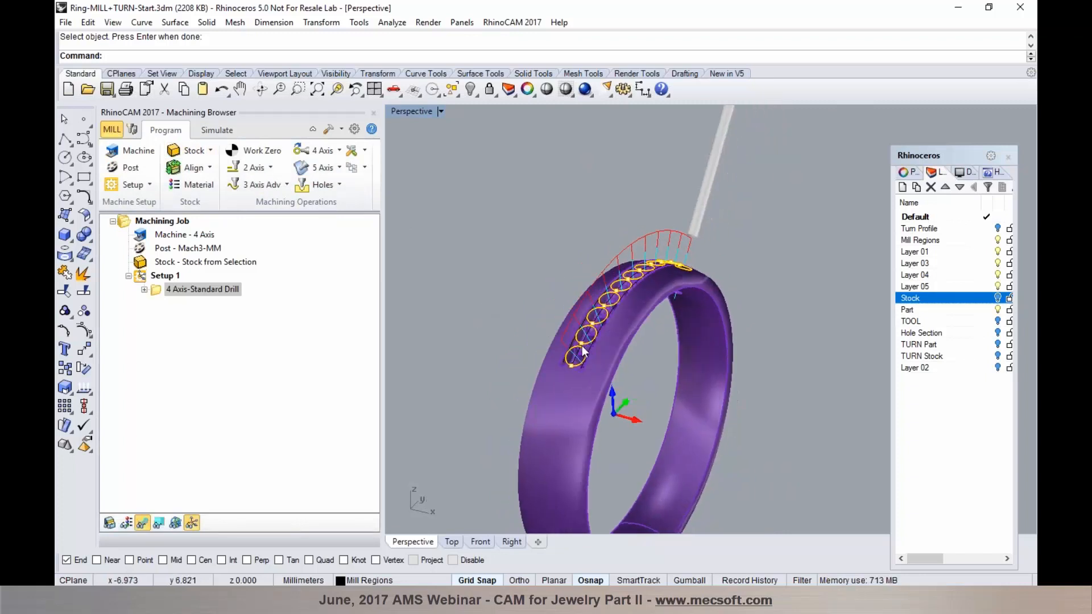
{"action": "right_click", "coordinate": [185, 290]}
{"action": "left_click", "coordinate": [216, 466]}
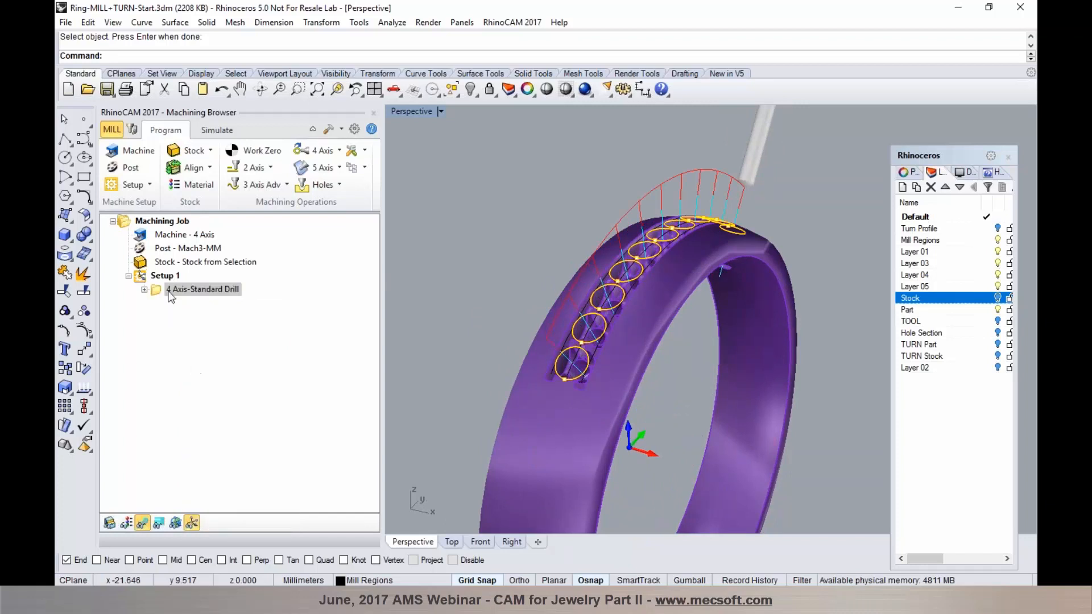
{"action": "right_click", "coordinate": [169, 296]}
{"action": "left_click", "coordinate": [219, 490]}
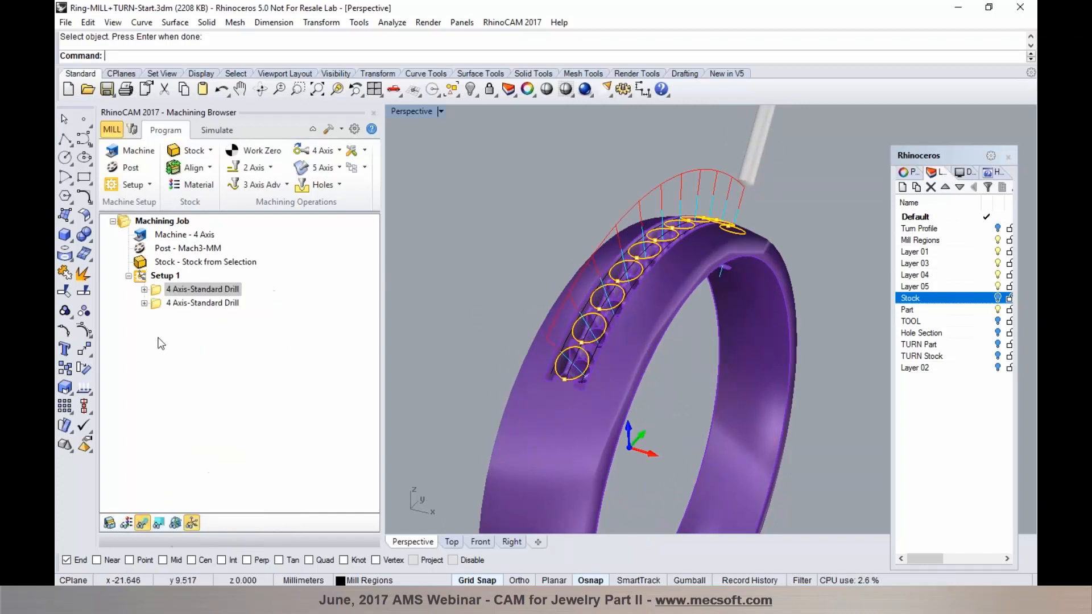
Step: Edit the copied drill operation to use the DRILL 1.2 tool at depth 1.3 without adding the tool tip, and generate it
{"action": "double_click", "coordinate": [170, 303]}
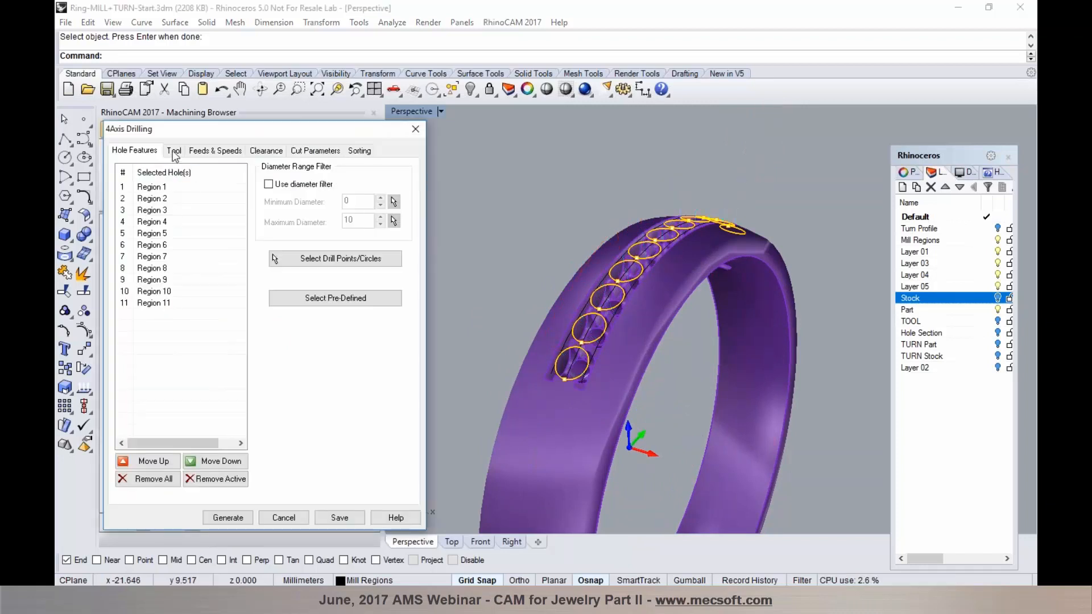
{"action": "left_click", "coordinate": [174, 152]}
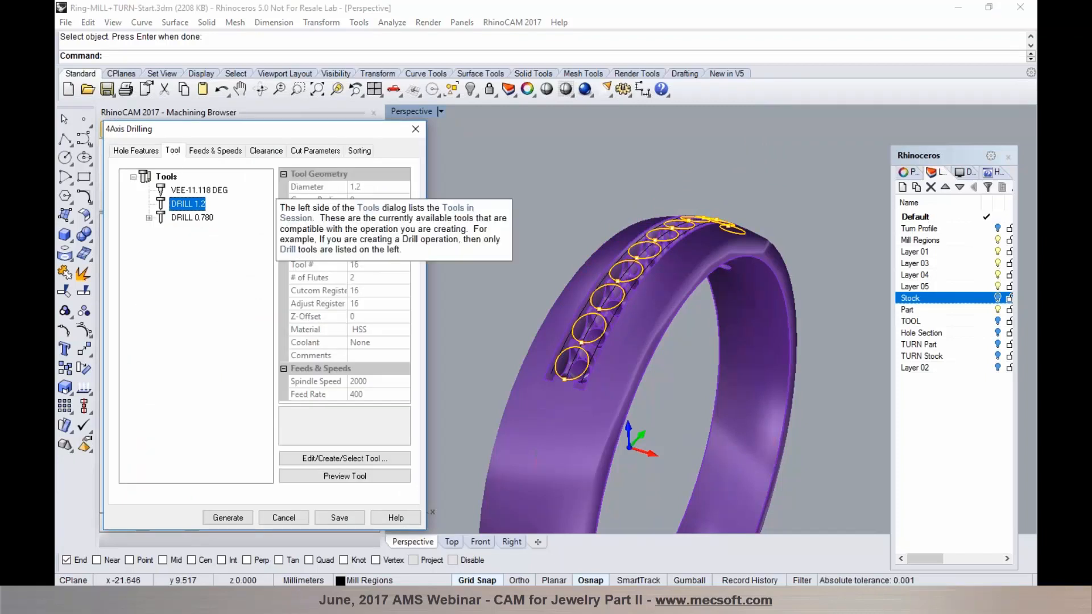
{"action": "left_click", "coordinate": [297, 151]}
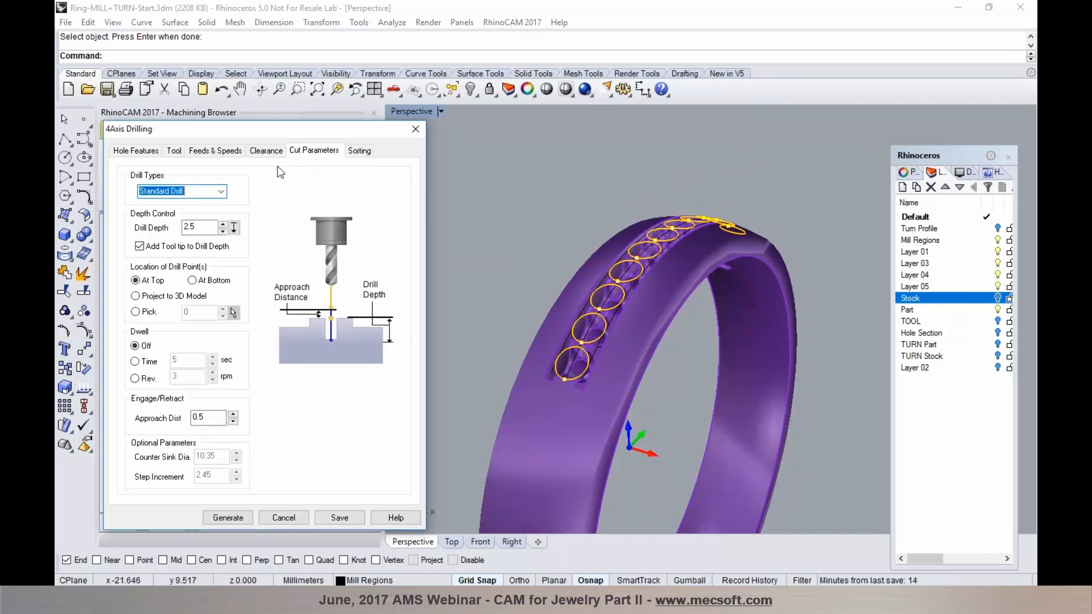
{"action": "key", "text": "Tab"}
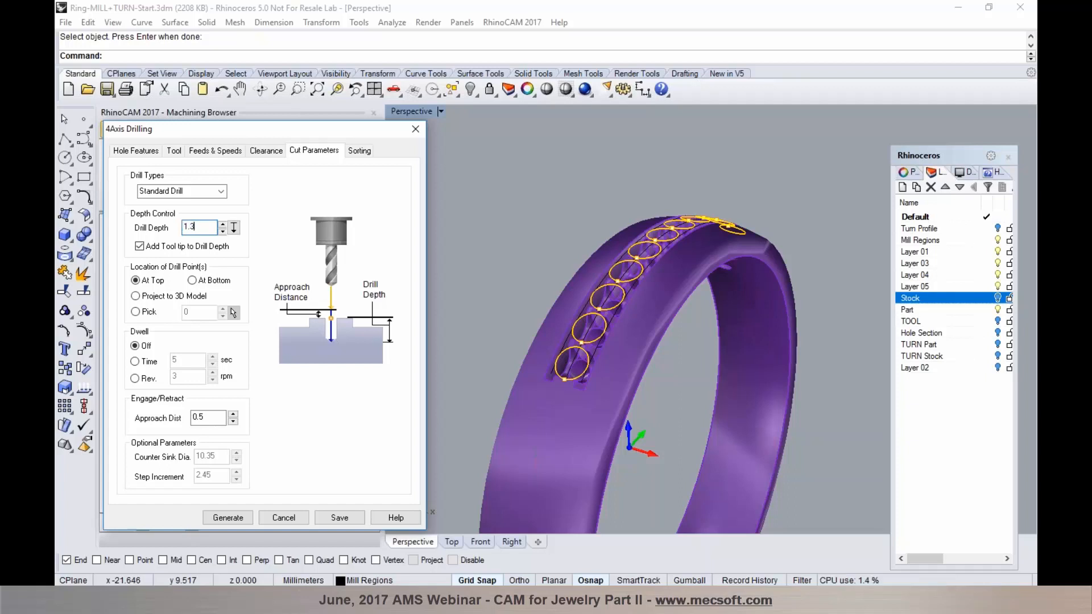
{"action": "left_click", "coordinate": [146, 248]}
{"action": "left_click", "coordinate": [227, 516]}
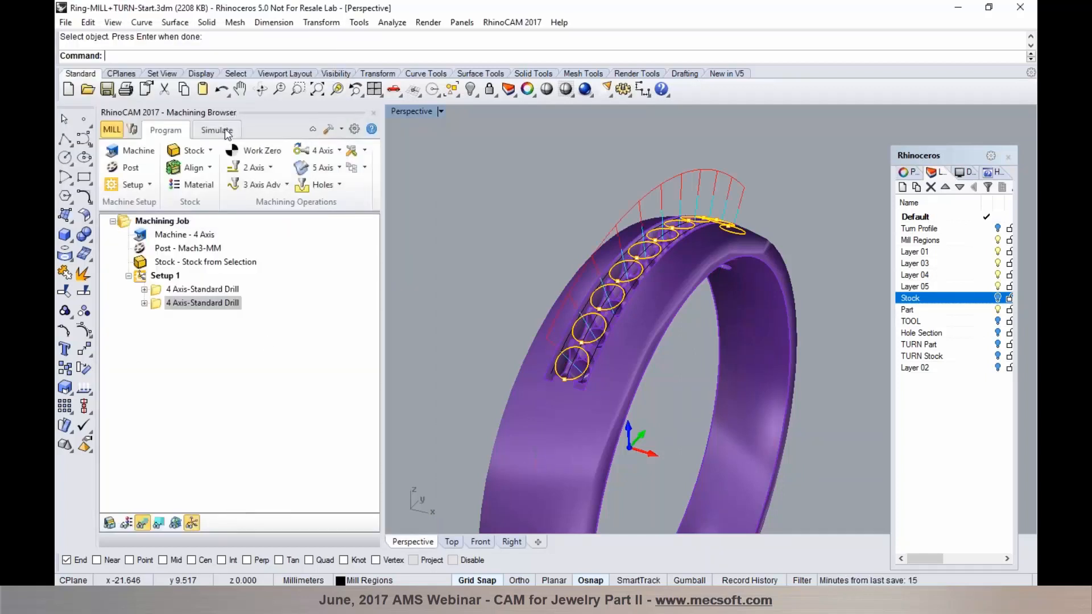
Step: Simulate the second drilling operation, inspect the stepped stone holes, and return to programming
{"action": "left_click", "coordinate": [224, 130]}
{"action": "left_click", "coordinate": [216, 167]}
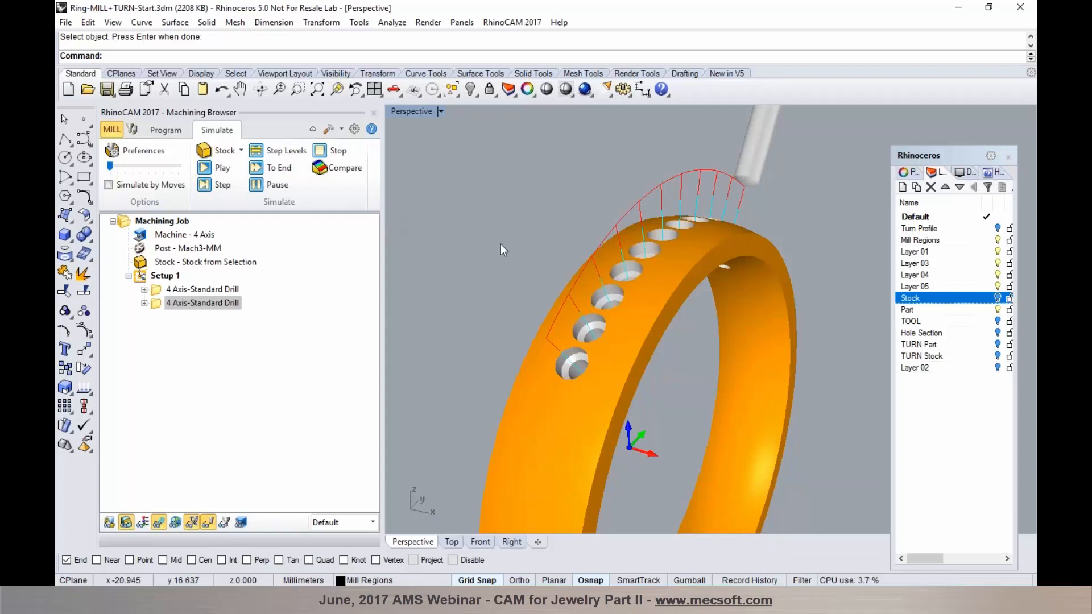
{"action": "mouse_move", "coordinate": [516, 254]}
{"action": "right_mouse_down"}
{"action": "mouse_move", "coordinate": [575, 268]}
{"action": "mouse_move", "coordinate": [515, 254]}
{"action": "mouse_move", "coordinate": [529, 257]}
{"action": "right_mouse_up"}
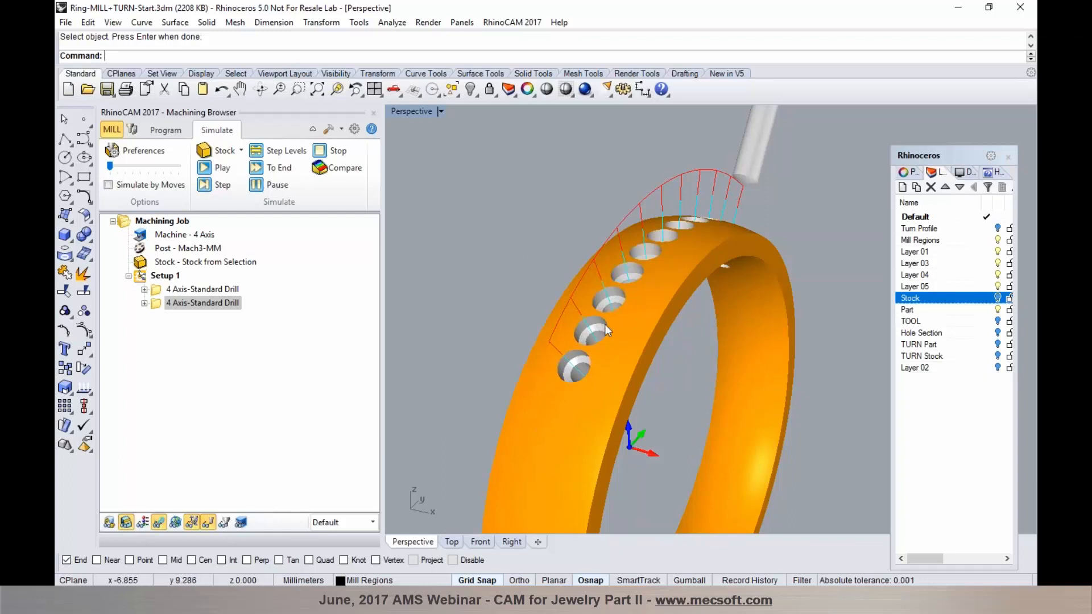
{"action": "left_click", "coordinate": [167, 131]}
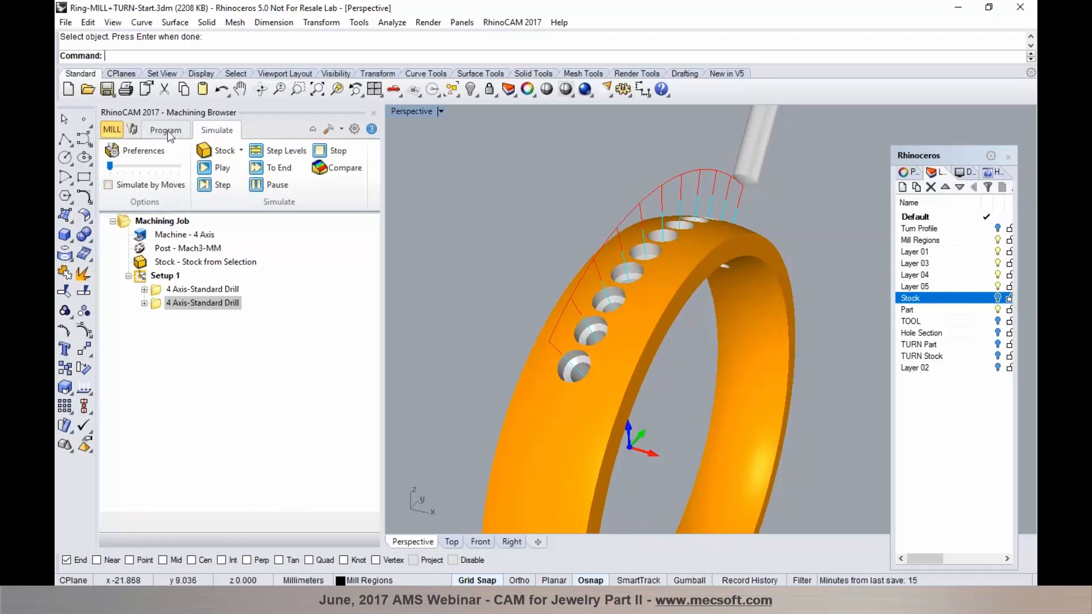
Step: Create a 4 Axis Engraving operation and select the two long side curves of the stone channel as its machining regions
{"action": "scroll", "coordinate": [572, 353], "scroll_direction": "up", "scroll_amount": 2}
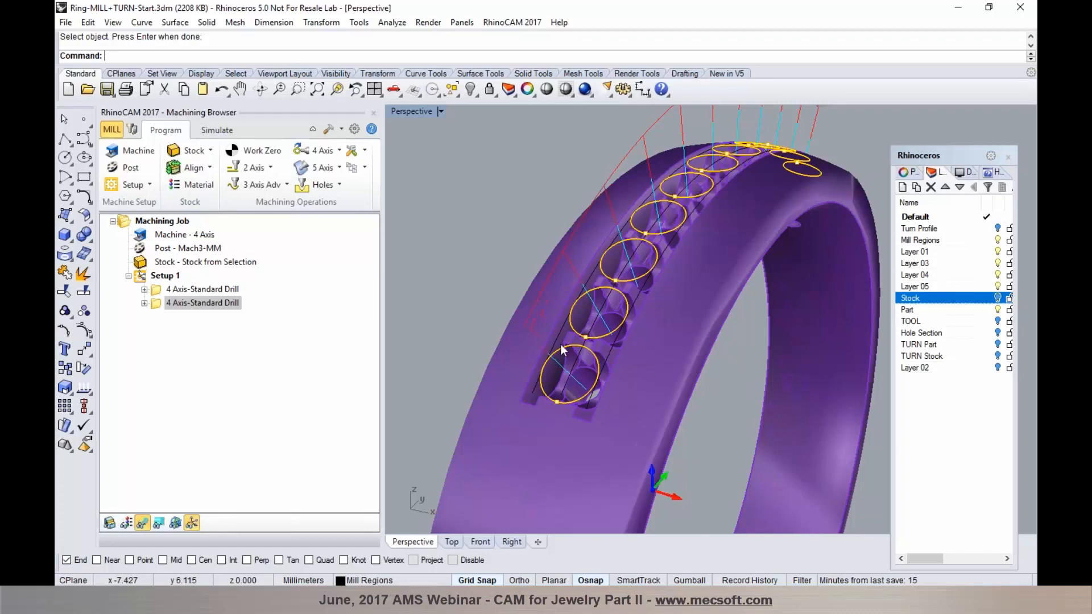
{"action": "right_click_drag", "start_coordinate": [561, 341], "coordinate": [613, 352]}
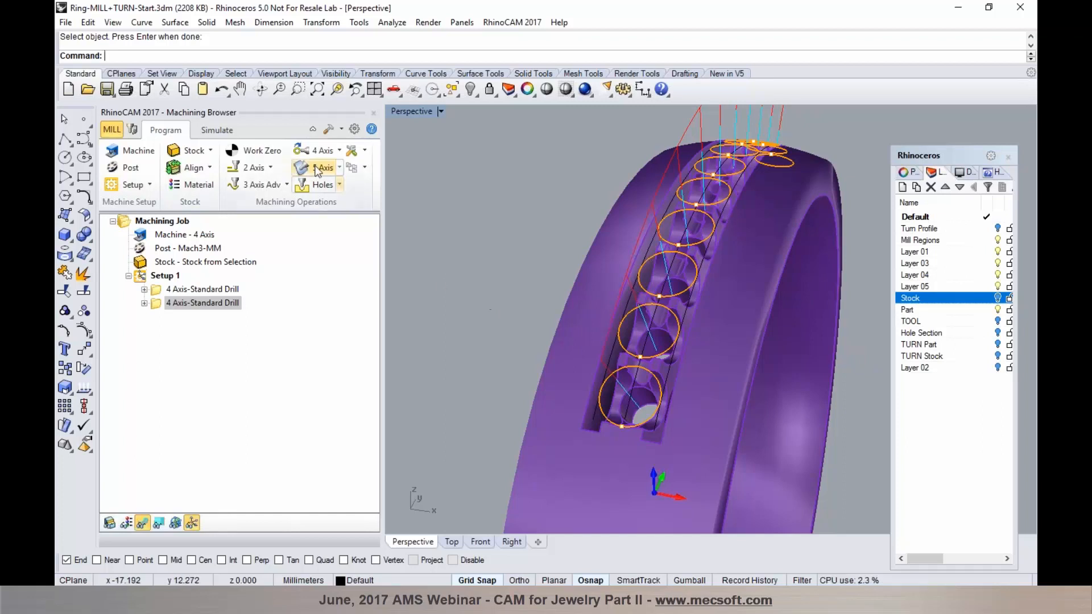
{"action": "left_click", "coordinate": [339, 151]}
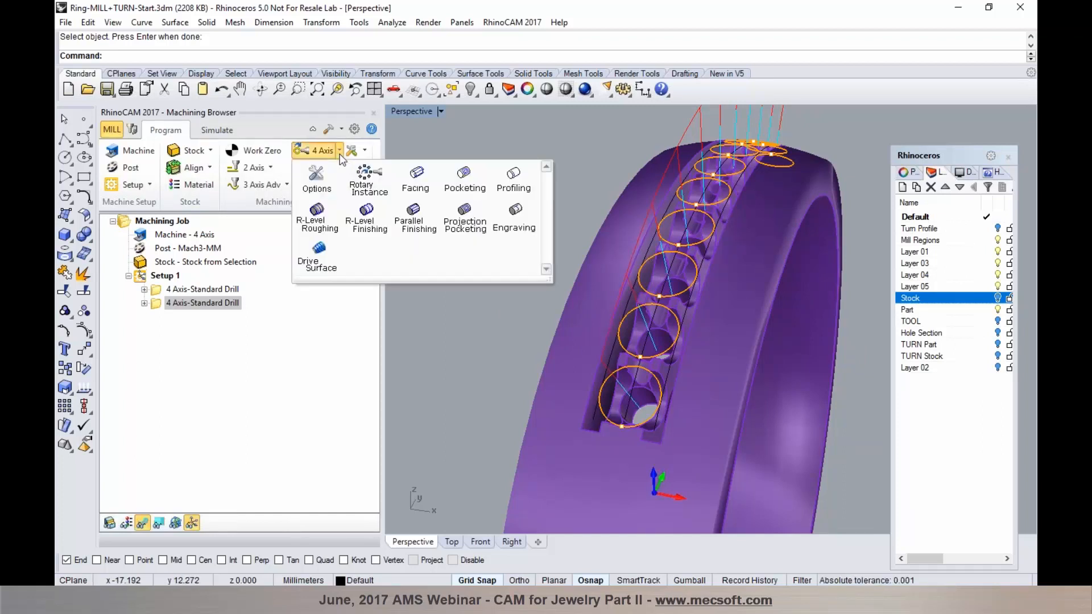
{"action": "left_click", "coordinate": [530, 230]}
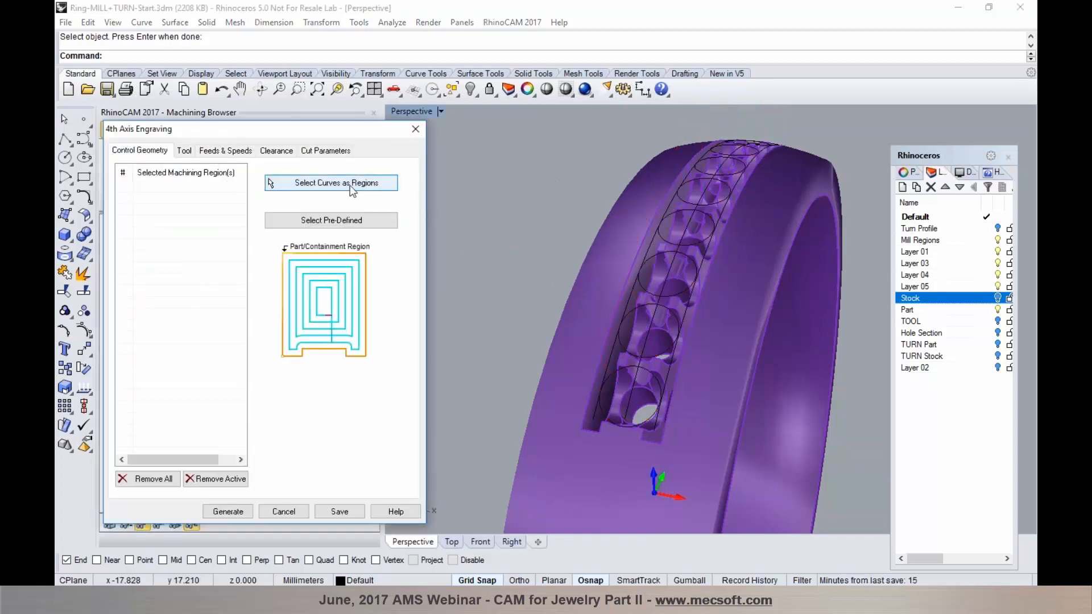
{"action": "left_click", "coordinate": [271, 183]}
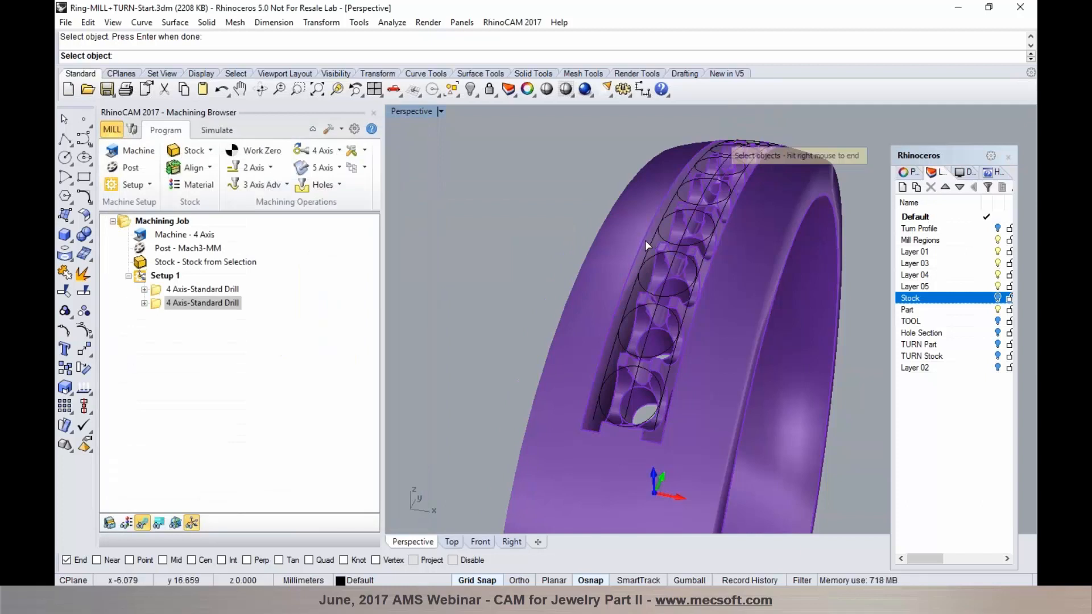
{"action": "left_click", "coordinate": [651, 242]}
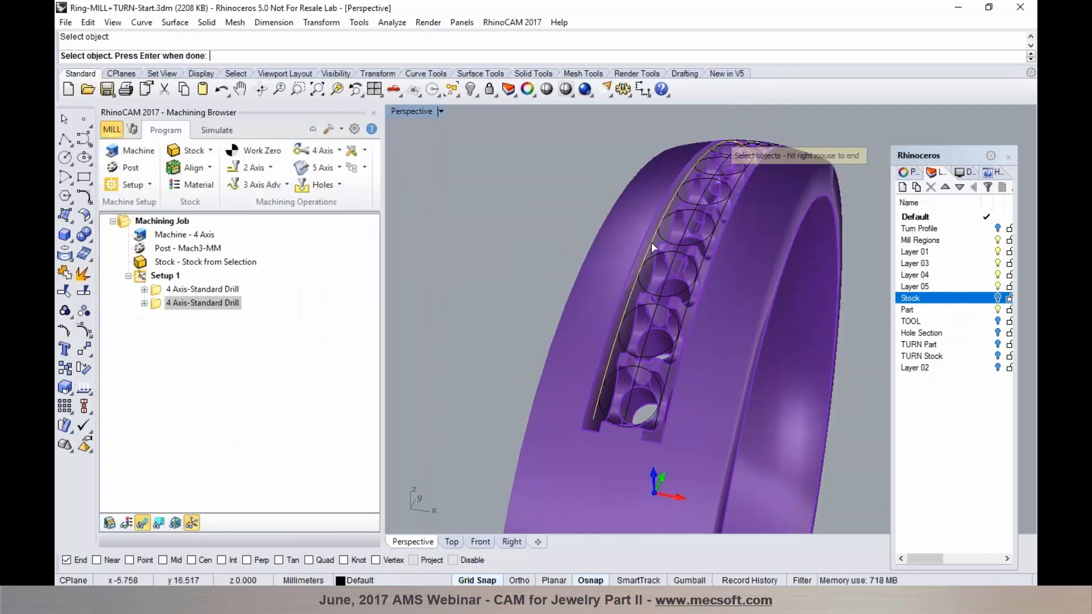
{"action": "left_click", "coordinate": [701, 261]}
{"action": "right_click", "coordinate": [701, 260]}
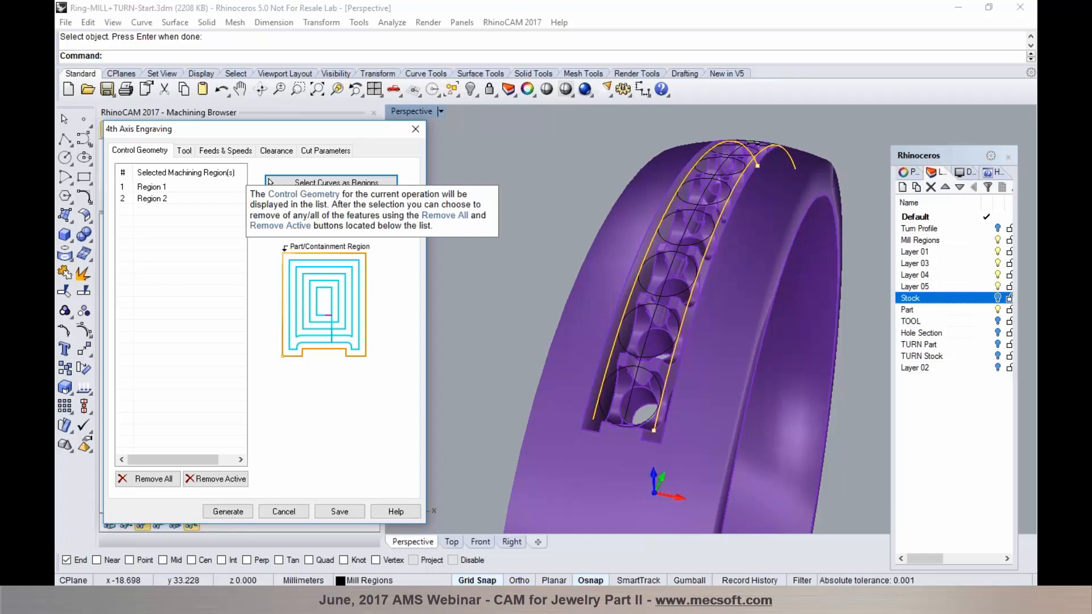
Step: Choose the VEE-11.118 DEG tool for the engraving operation and review its tool definition without changing it
{"action": "left_click", "coordinate": [184, 151]}
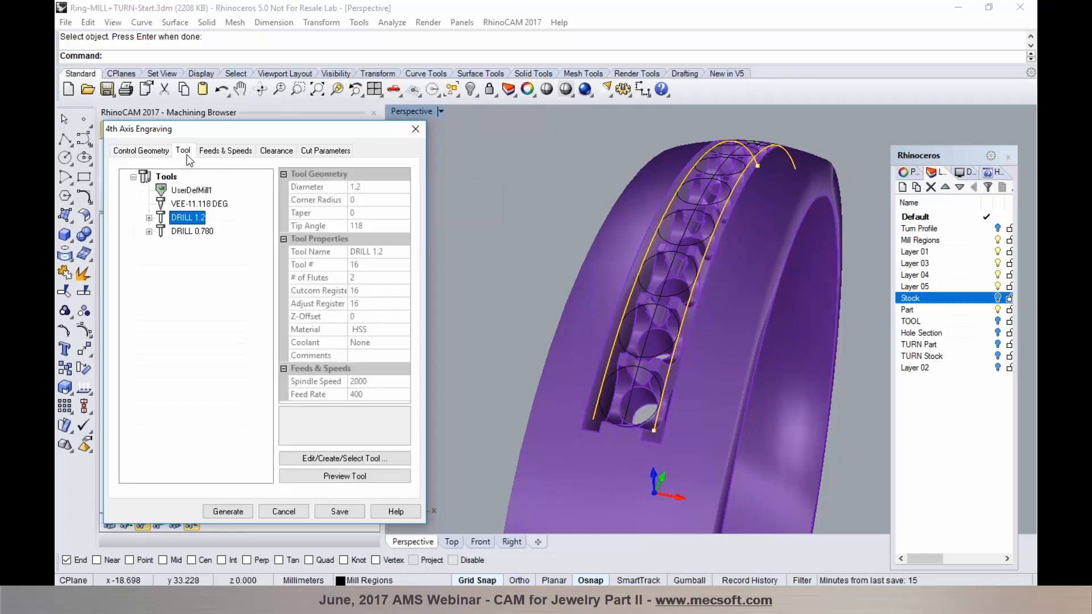
{"action": "left_click", "coordinate": [194, 205]}
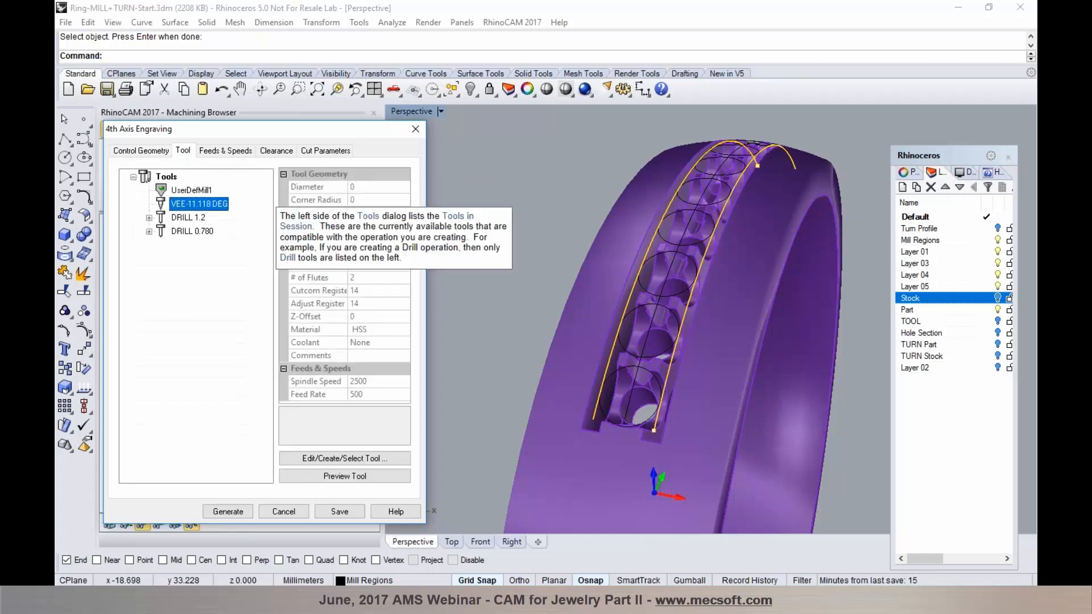
{"action": "double_click", "coordinate": [189, 207]}
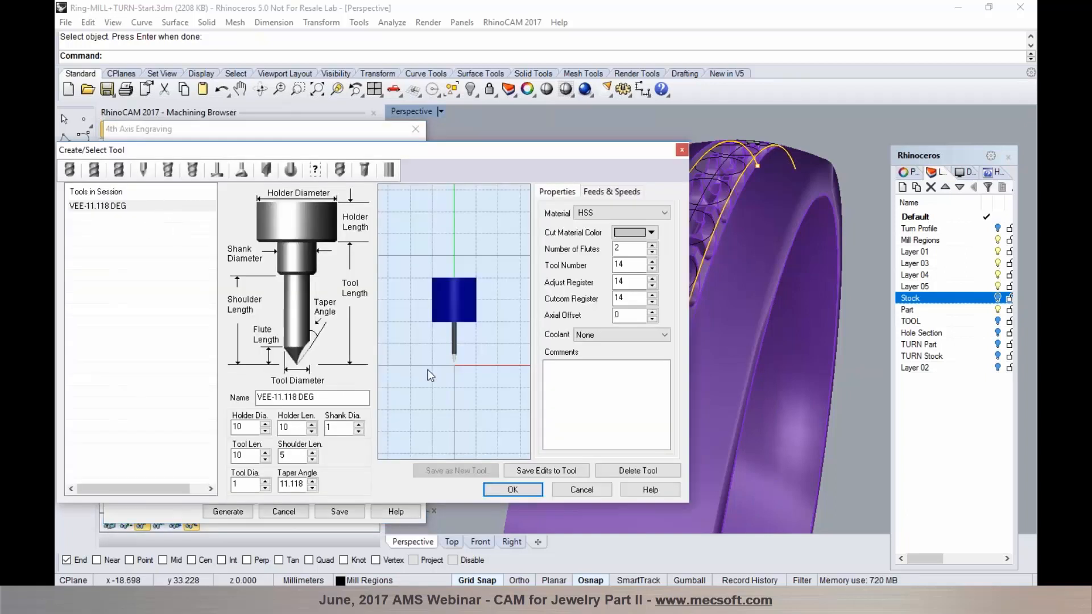
{"action": "left_click", "coordinate": [597, 490]}
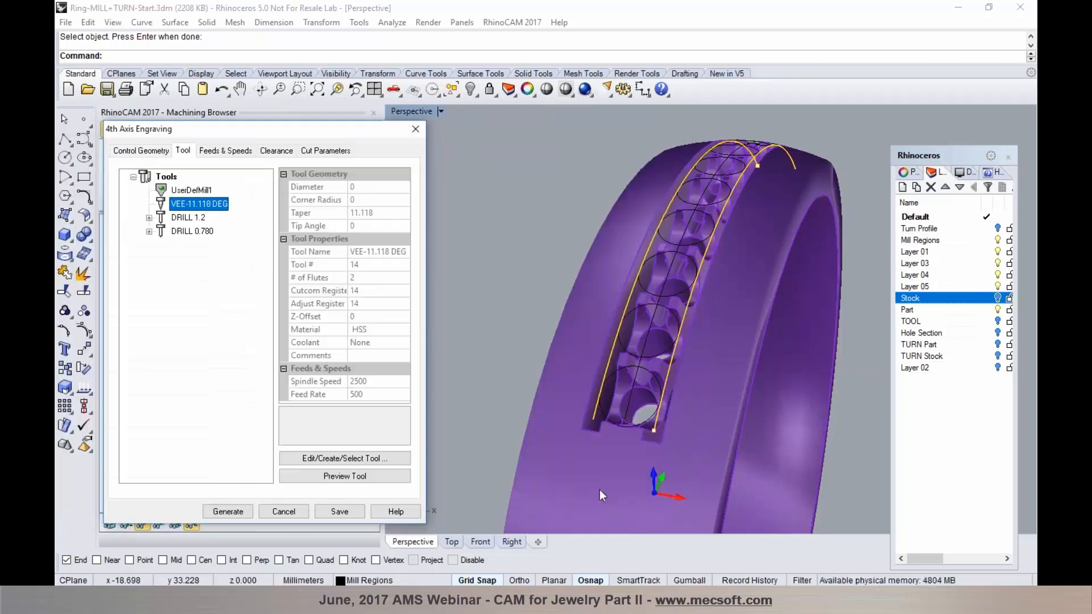
Step: Set the engraving tolerance to 0.01 with 33 finishing passes at an R depth of 0.03, and generate the toolpath
{"action": "left_click", "coordinate": [250, 152]}
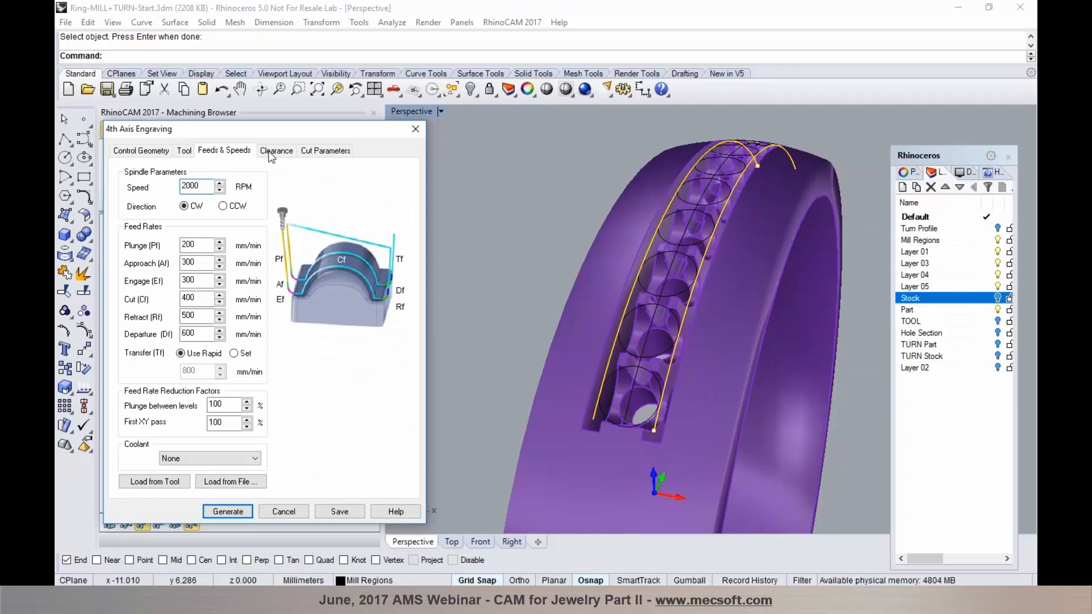
{"action": "left_click", "coordinate": [274, 151]}
{"action": "left_click", "coordinate": [326, 151]}
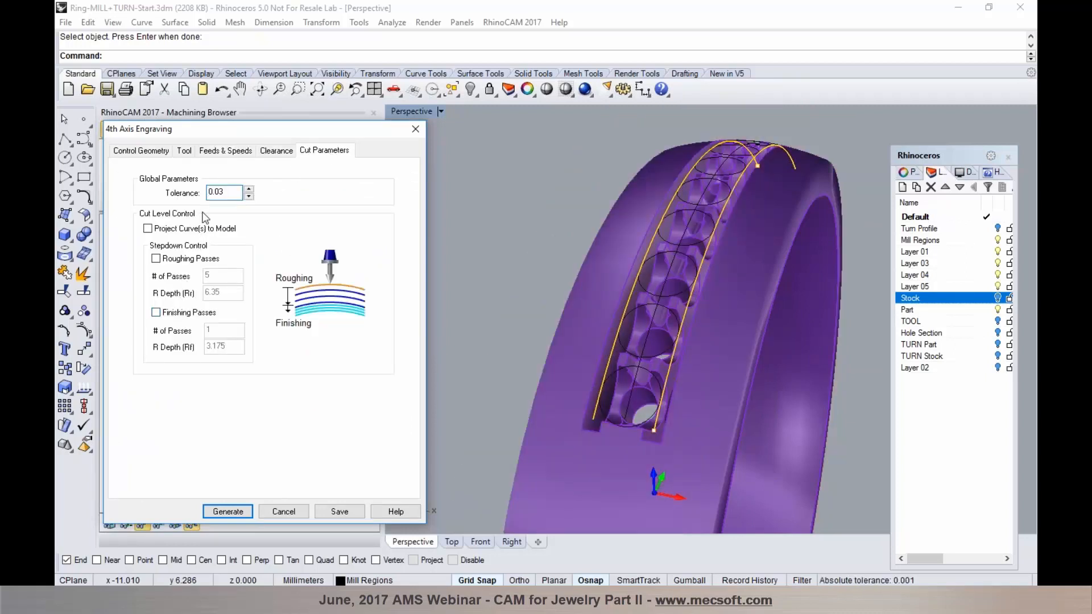
{"action": "mouse_move", "coordinate": [216, 194]}
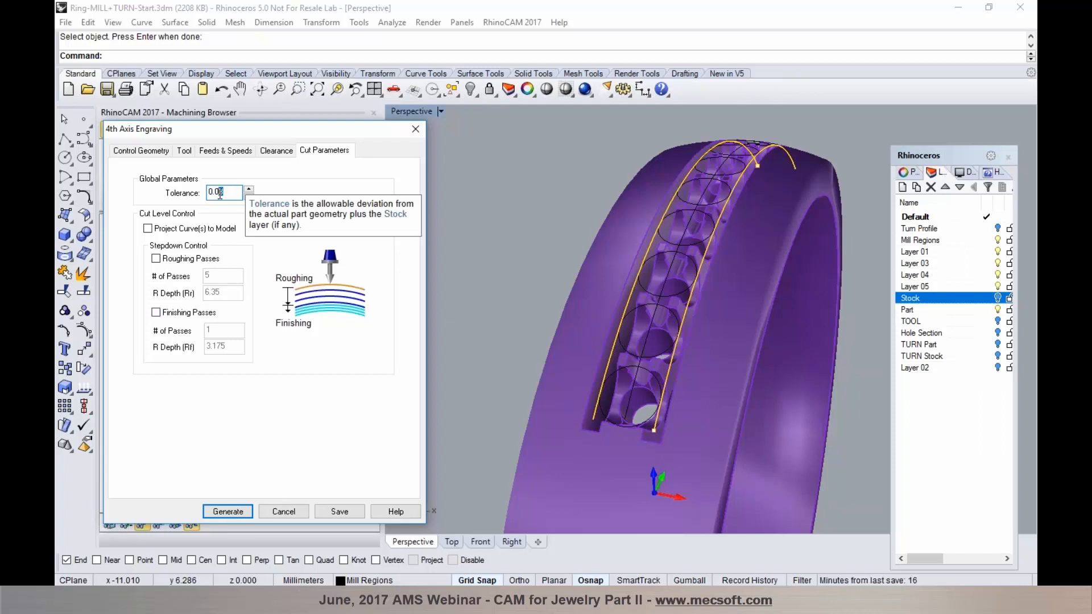
{"action": "left_click", "coordinate": [156, 312]}
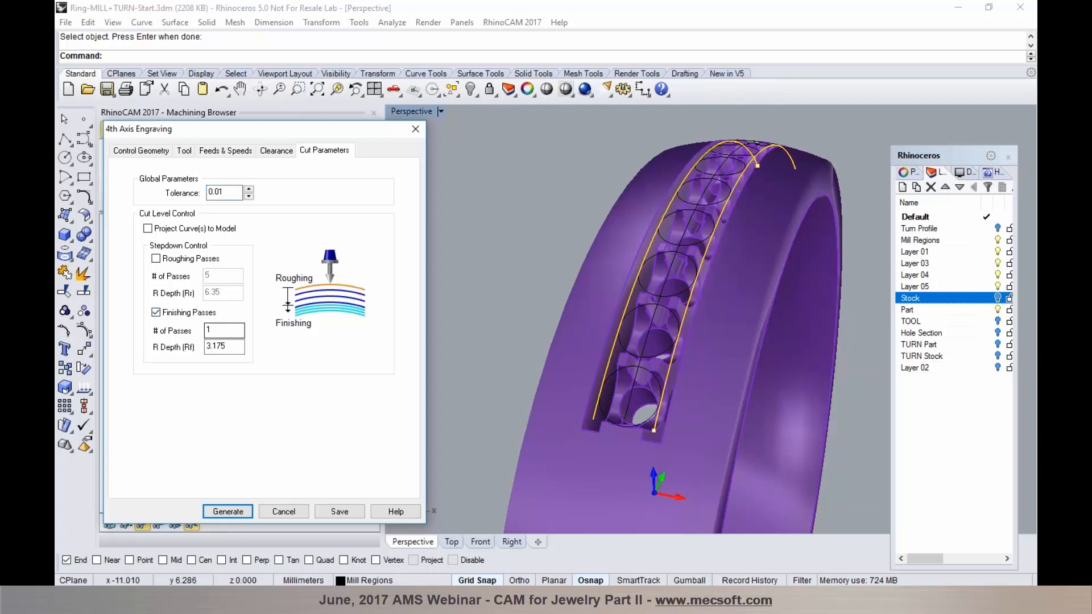
{"action": "left_click_drag", "start_coordinate": [242, 347], "coordinate": [200, 348]}
{"action": "type", "text": "0.03"}
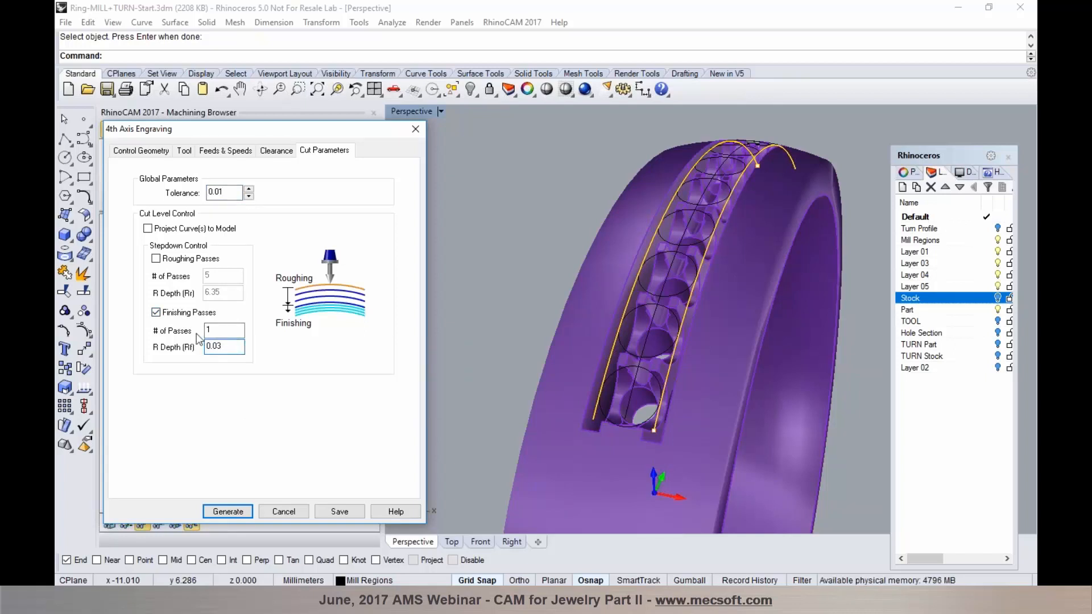
{"action": "double_click", "coordinate": [205, 330]}
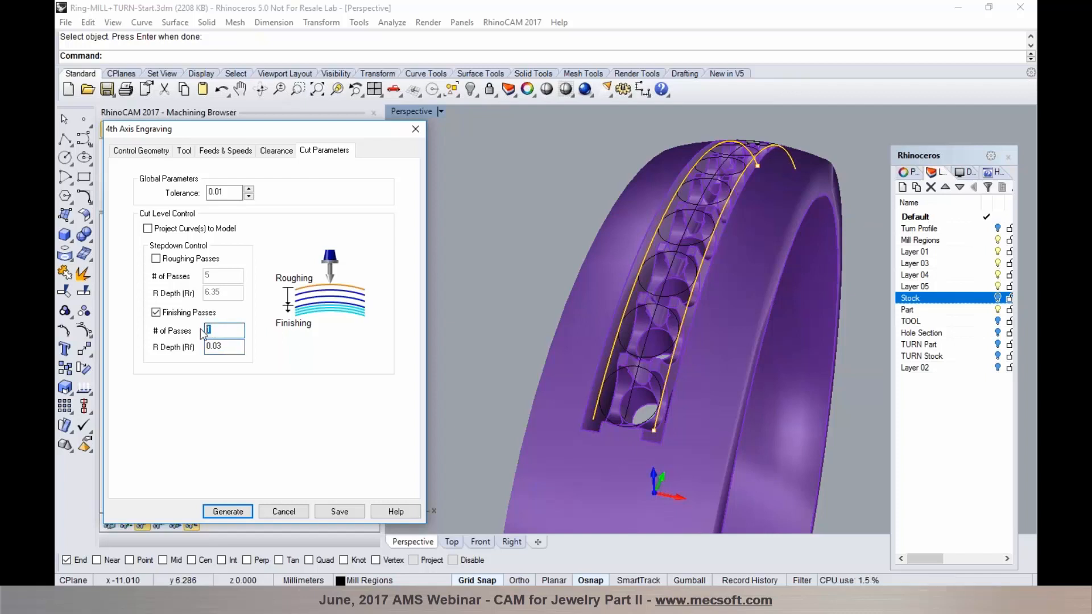
{"action": "type", "text": "33"}
{"action": "left_click", "coordinate": [227, 511]}
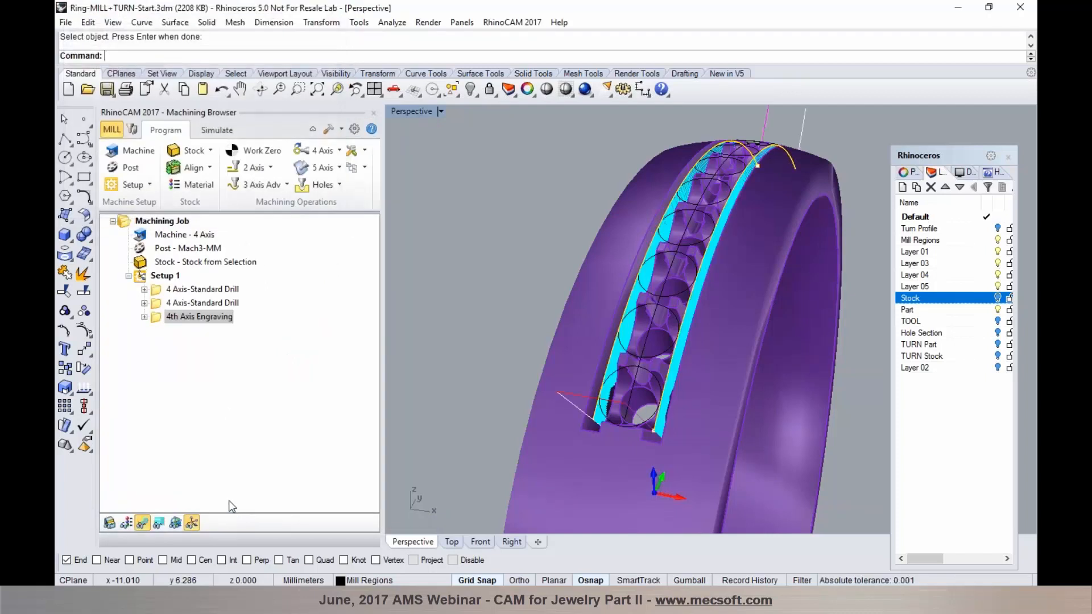
Step: Simulate the channel engraving at a faster simulation speed, inspect the two cut grooves, and return to programming
{"action": "mouse_move", "coordinate": [593, 434]}
{"action": "right_mouse_down"}
{"action": "mouse_move", "coordinate": [619, 439]}
{"action": "mouse_move", "coordinate": [571, 435]}
{"action": "right_mouse_up"}
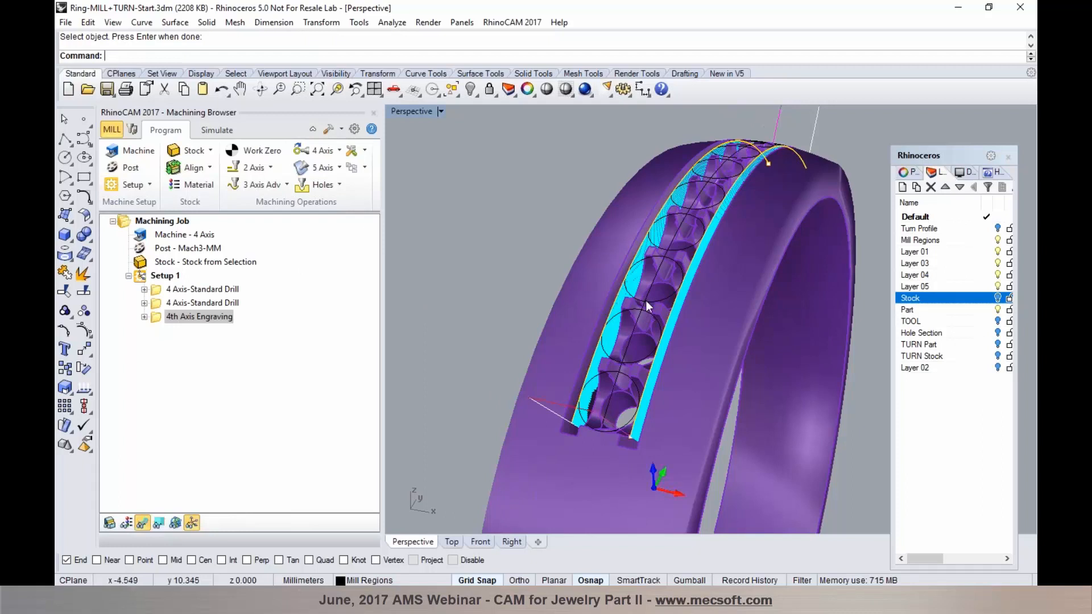
{"action": "left_click", "coordinate": [221, 131]}
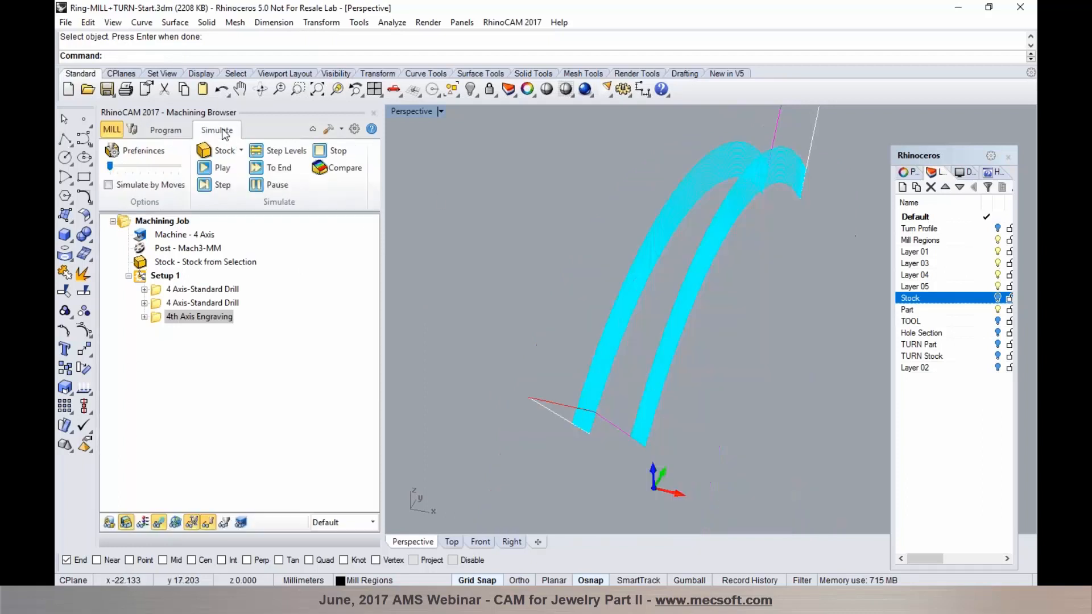
{"action": "left_click", "coordinate": [201, 171]}
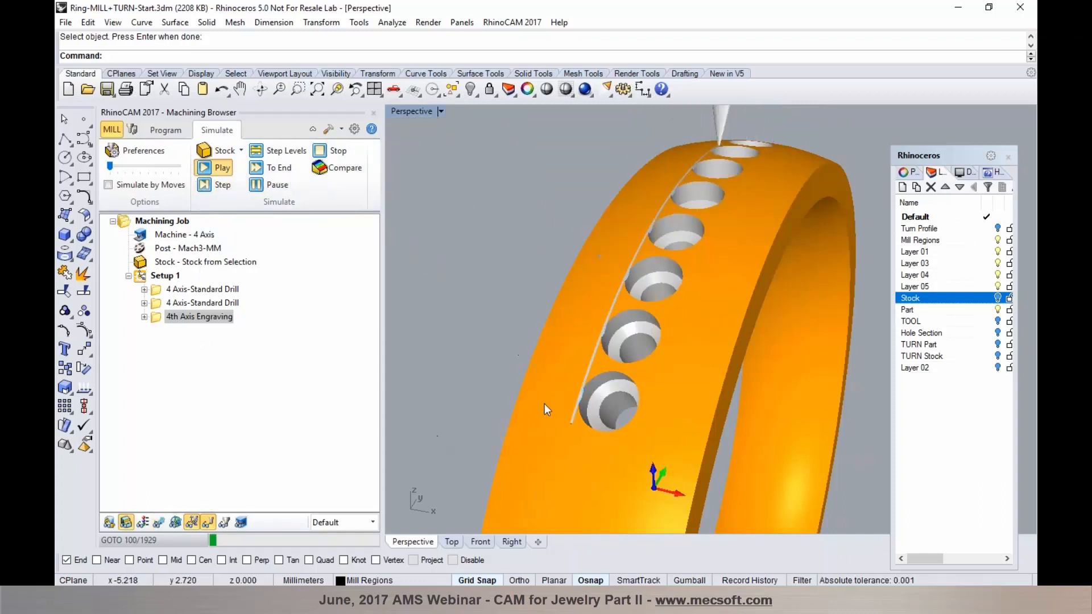
{"action": "scroll", "coordinate": [545, 406], "scroll_direction": "down", "scroll_amount": 3}
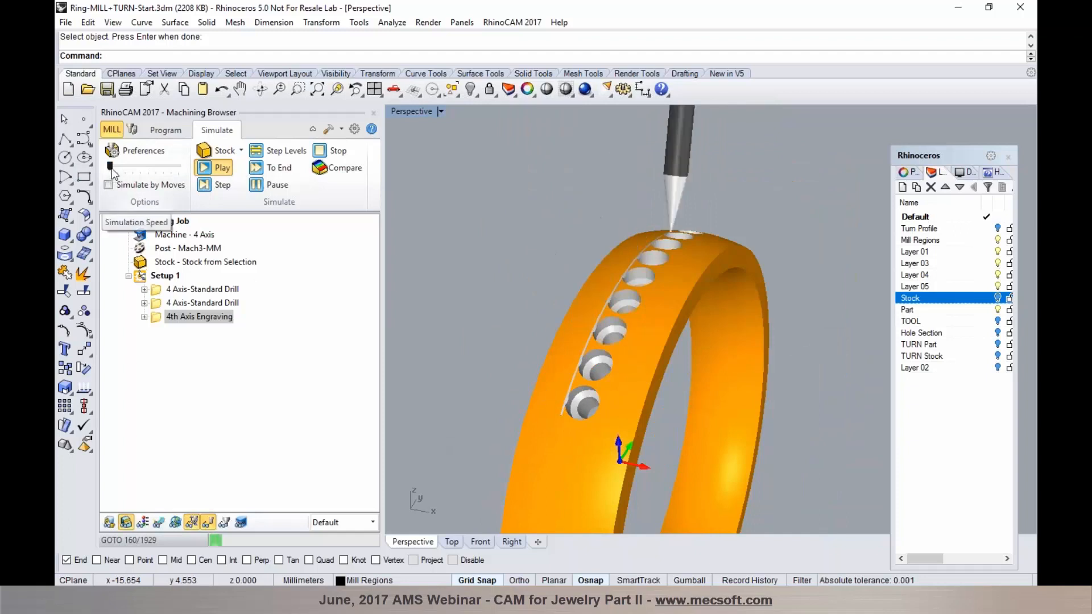
{"action": "left_click_drag", "start_coordinate": [109, 167], "coordinate": [124, 166]}
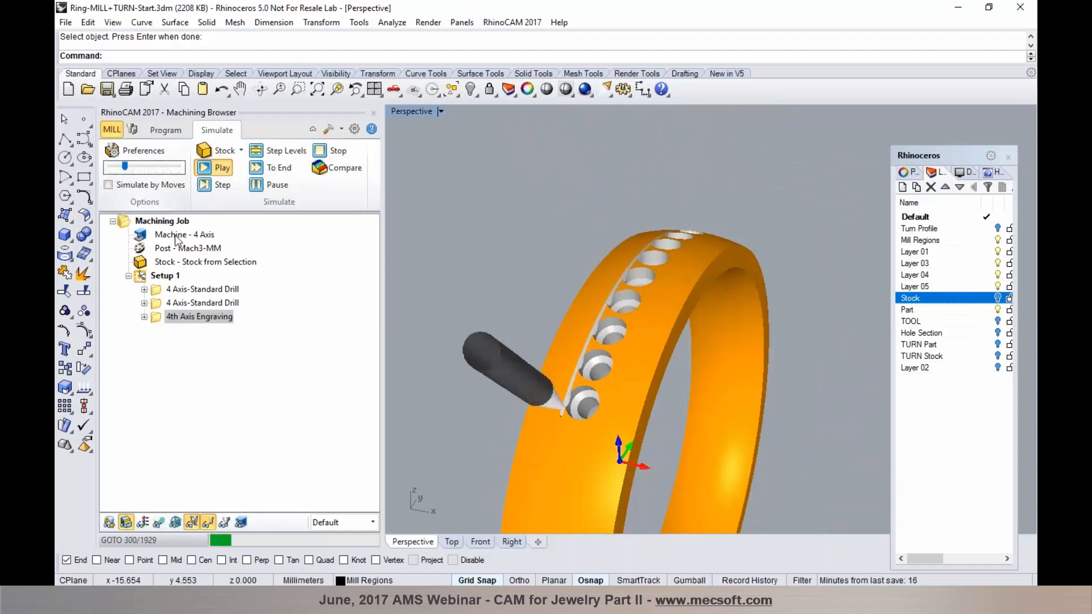
{"action": "left_click_drag", "start_coordinate": [125, 166], "coordinate": [141, 166]}
{"action": "right_click_drag", "start_coordinate": [510, 324], "coordinate": [554, 328]}
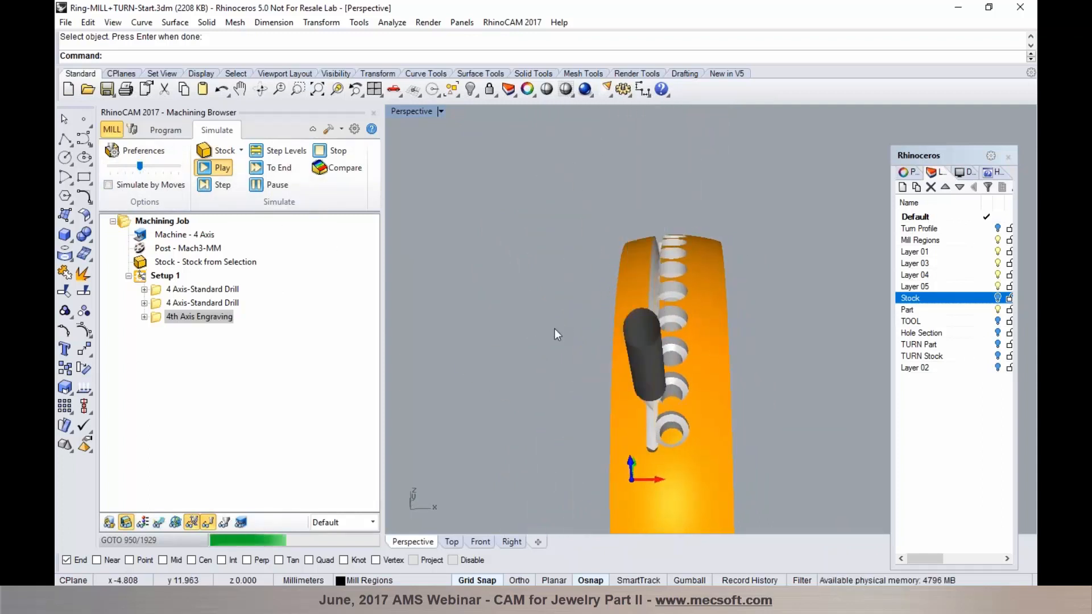
{"action": "right_click_drag", "start_coordinate": [554, 329], "coordinate": [491, 322]}
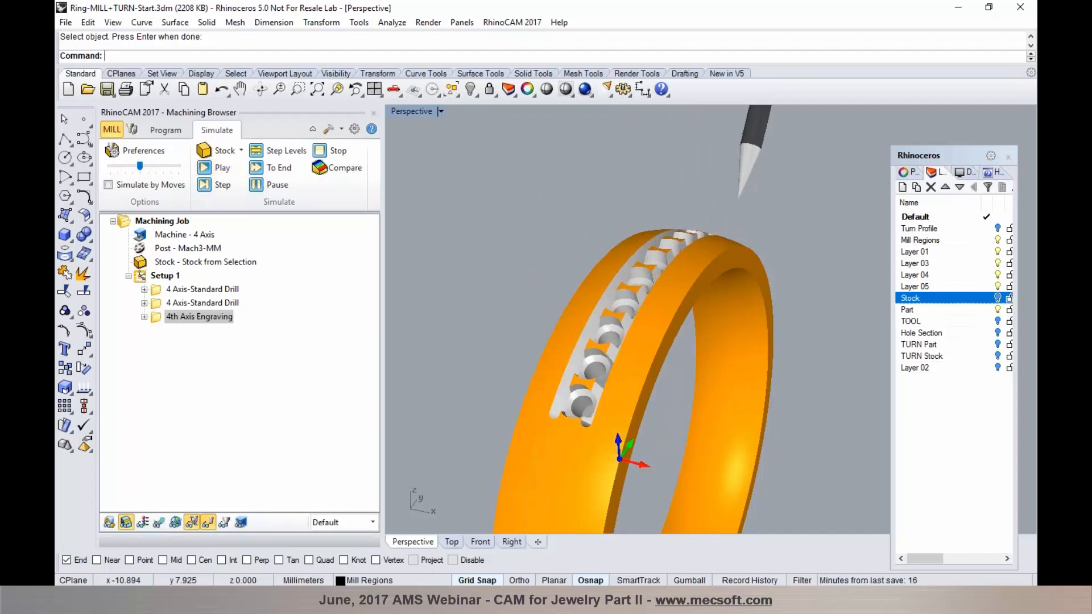
{"action": "right_click_drag", "start_coordinate": [485, 326], "coordinate": [517, 348]}
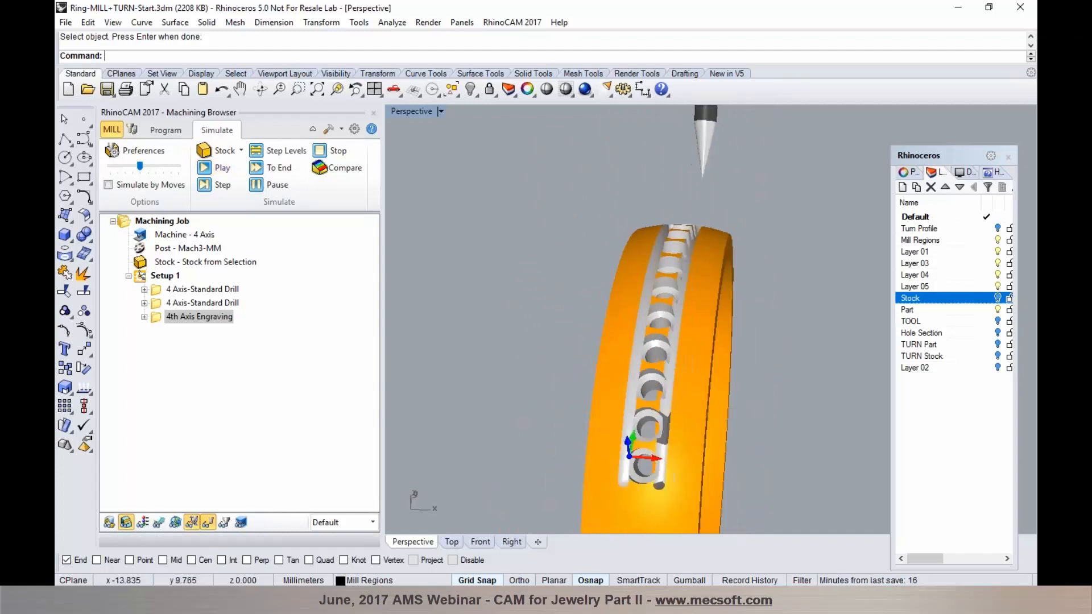
{"action": "left_click", "coordinate": [165, 130]}
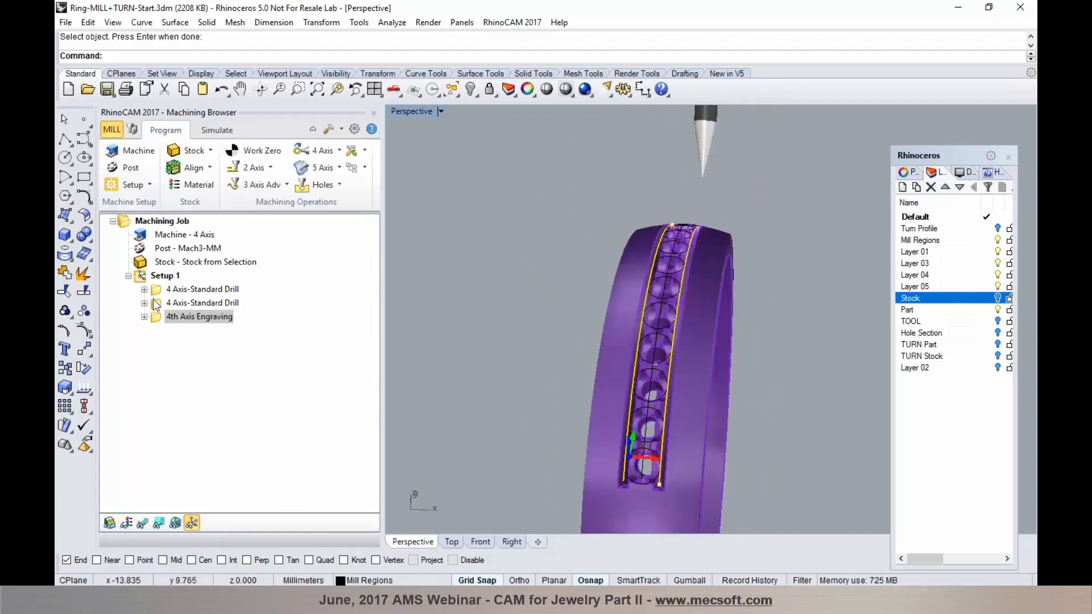
Step: Duplicate the 4th Axis Engraving operation within Setup 1 by copying and pasting it
{"action": "left_click", "coordinate": [154, 322]}
{"action": "key", "text": "ctrl+v"}
{"action": "left_click", "coordinate": [160, 326]}
Step: Edit the copied engraving operation, replacing its machining regions with the center curve running through the stone holes
{"action": "double_click", "coordinate": [159, 330]}
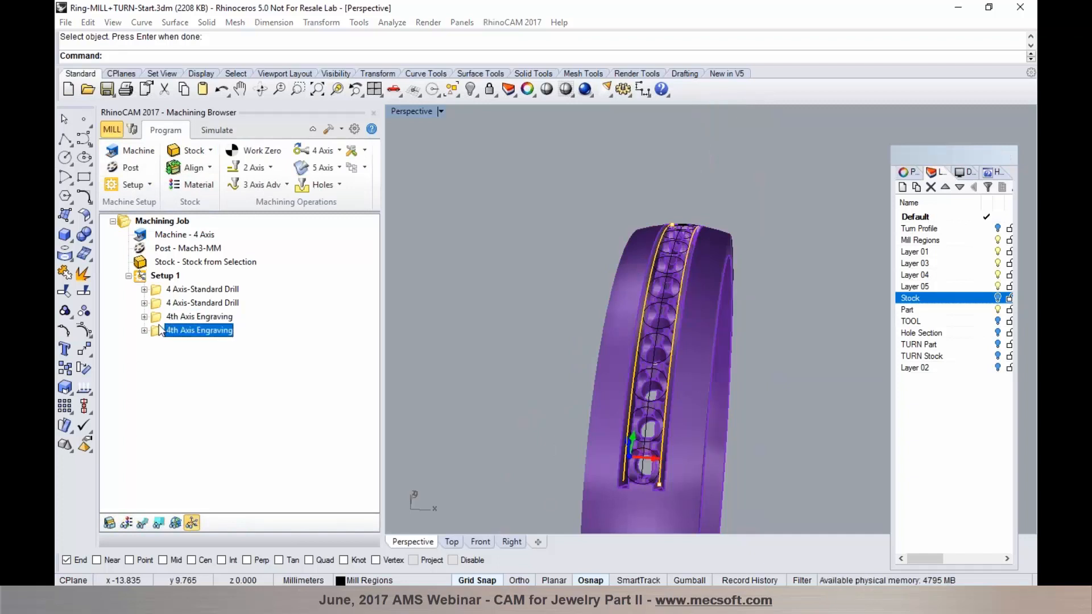
{"action": "left_click", "coordinate": [153, 480]}
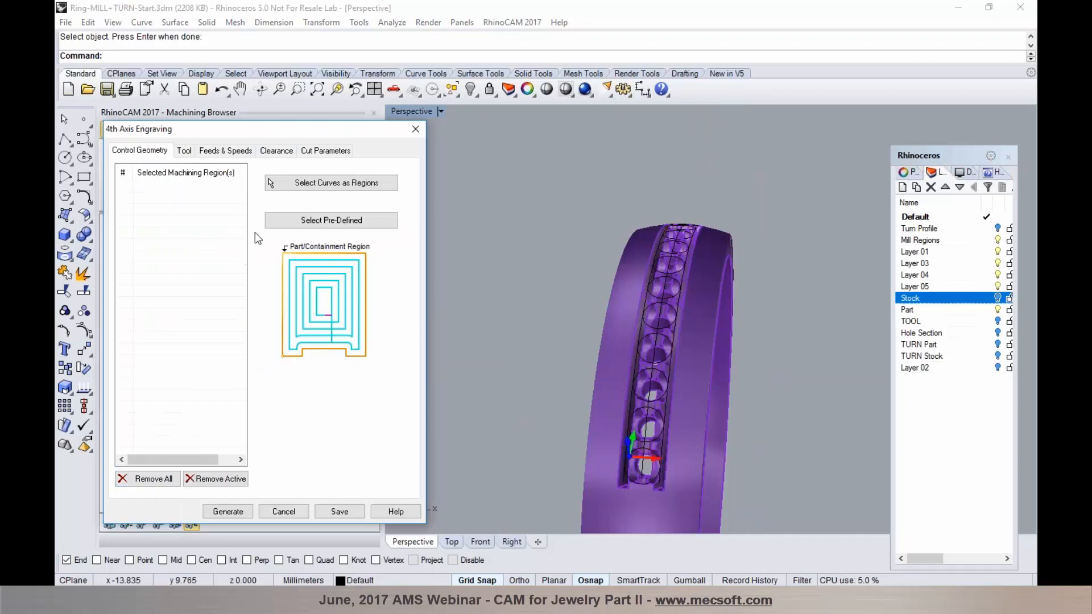
{"action": "left_click", "coordinate": [319, 185]}
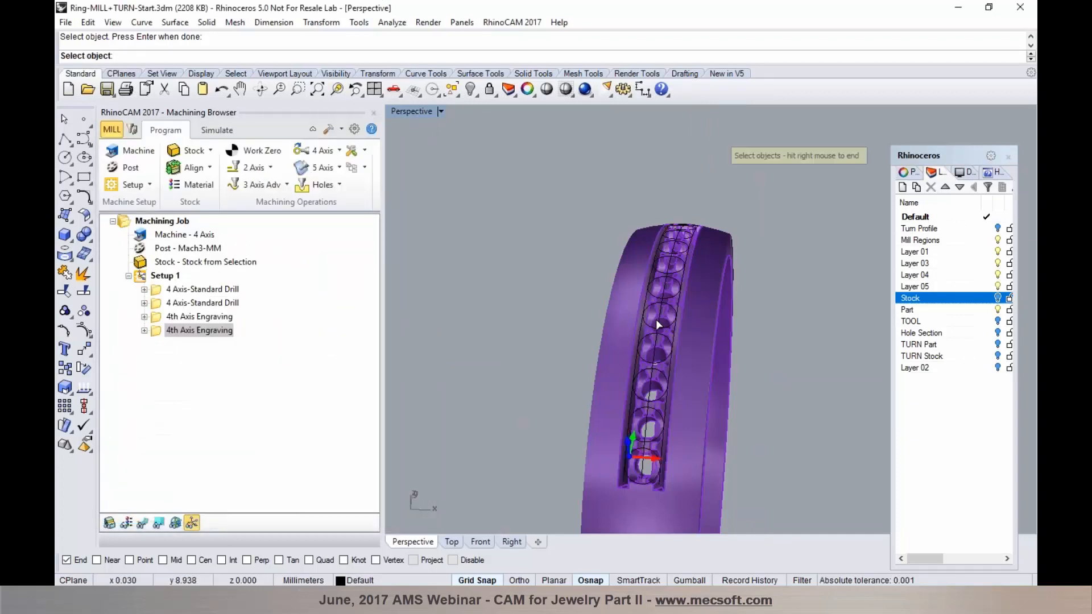
{"action": "left_click", "coordinate": [657, 320]}
{"action": "right_click", "coordinate": [657, 320]}
{"action": "right_click_drag", "start_coordinate": [700, 345], "coordinate": [660, 339]}
Step: Assign the UserDefMill1 tool to the copied engraving, generate it, and show its toolpath
{"action": "left_click", "coordinate": [189, 152]}
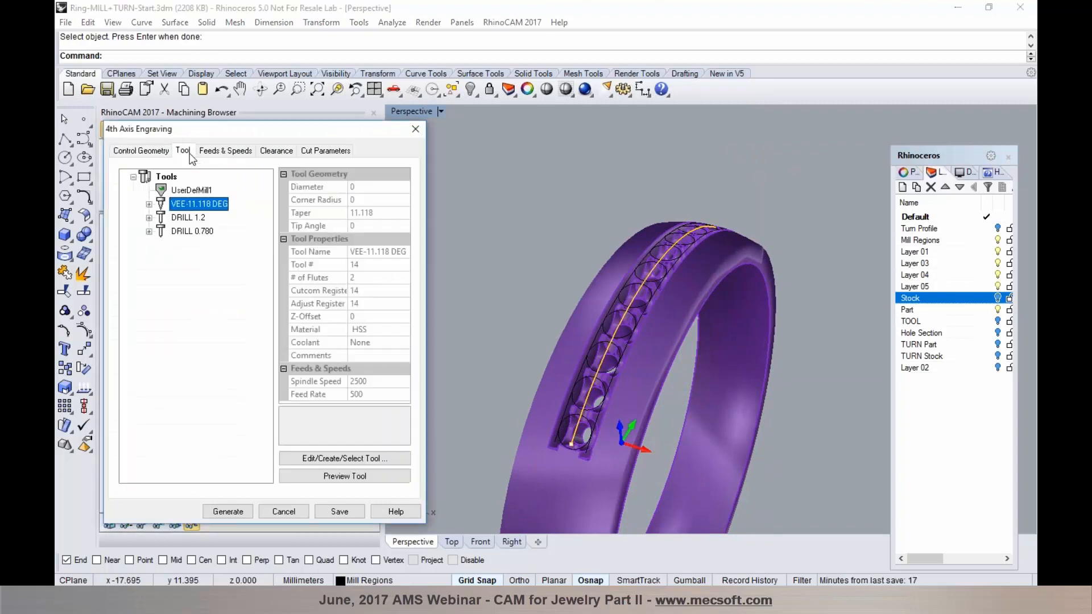
{"action": "left_click", "coordinate": [180, 191]}
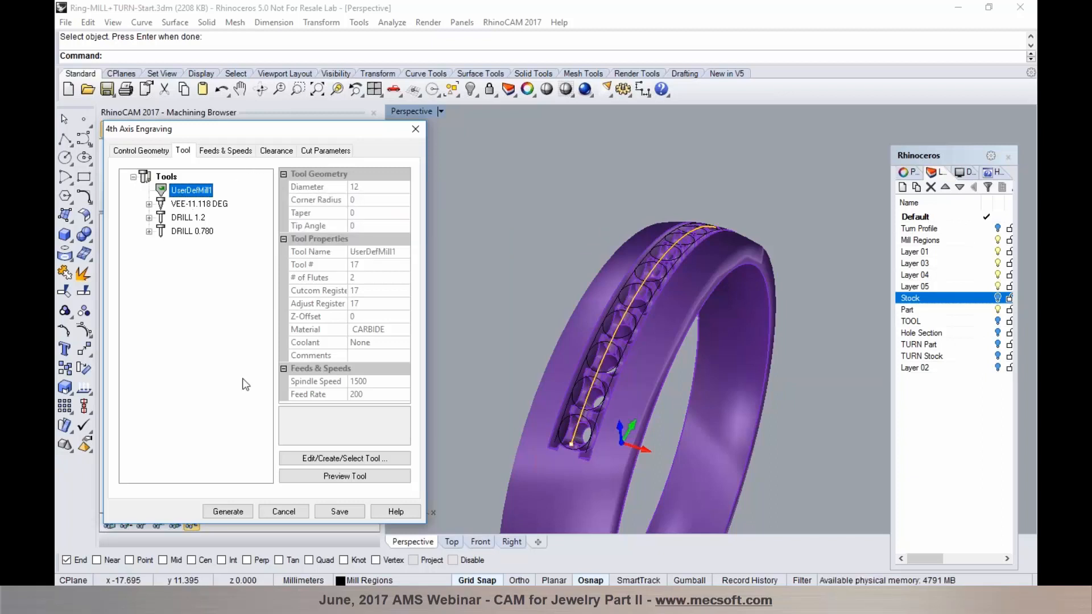
{"action": "left_click", "coordinate": [227, 512]}
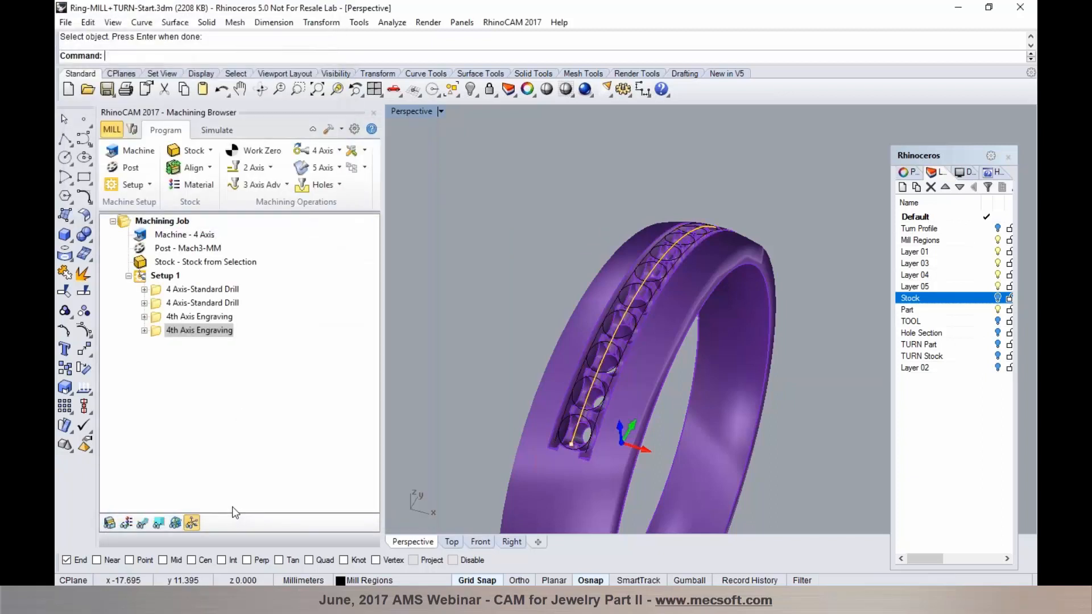
{"action": "left_click", "coordinate": [143, 522]}
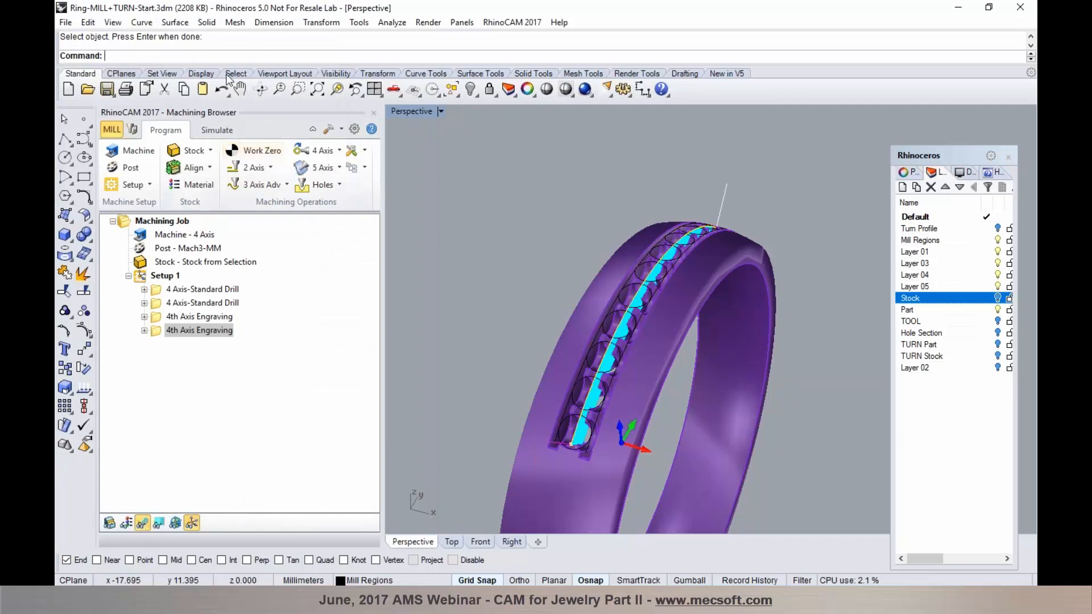
Step: Simulate the copied center-curve engraving, inspect the machined stone channel, and return to programming
{"action": "left_click", "coordinate": [218, 131]}
{"action": "left_click", "coordinate": [221, 169]}
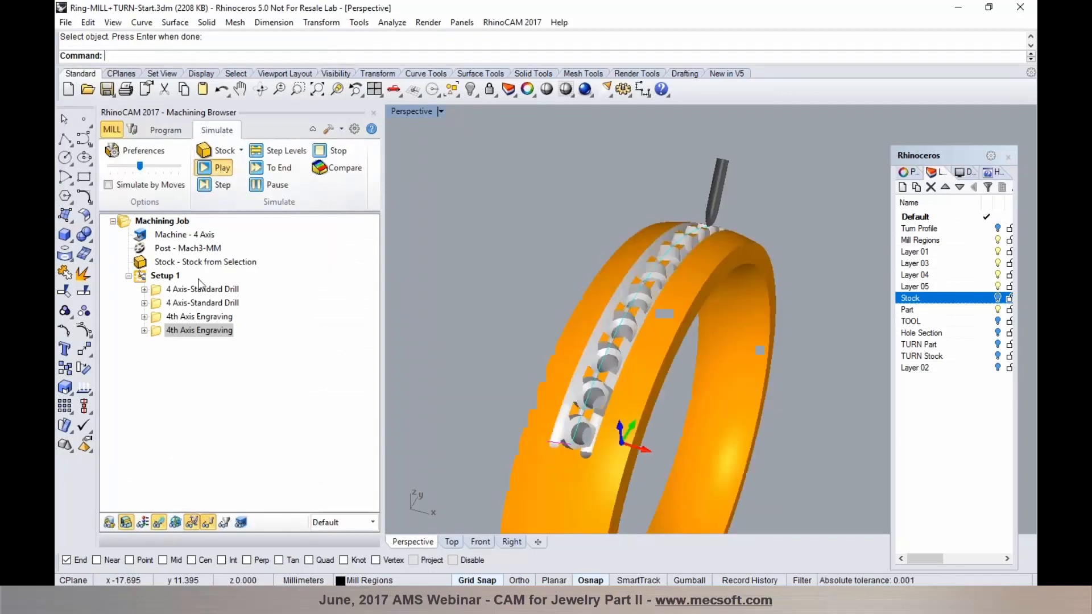
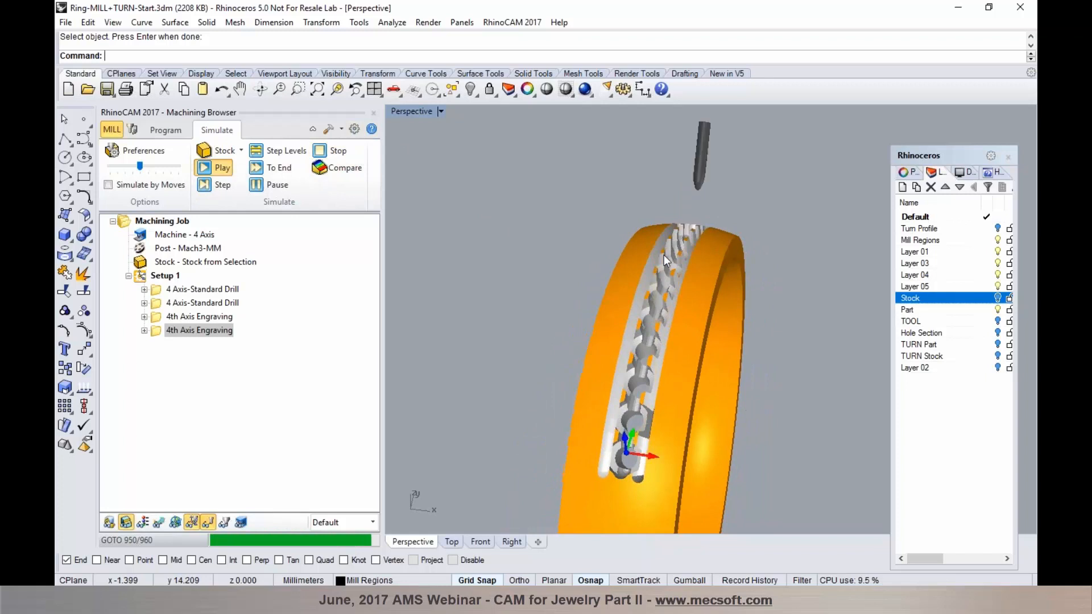
{"action": "mouse_move", "coordinate": [663, 315]}
{"action": "right_mouse_down"}
{"action": "mouse_move", "coordinate": [653, 309]}
{"action": "mouse_move", "coordinate": [673, 294]}
{"action": "mouse_move", "coordinate": [666, 305]}
{"action": "right_mouse_up"}
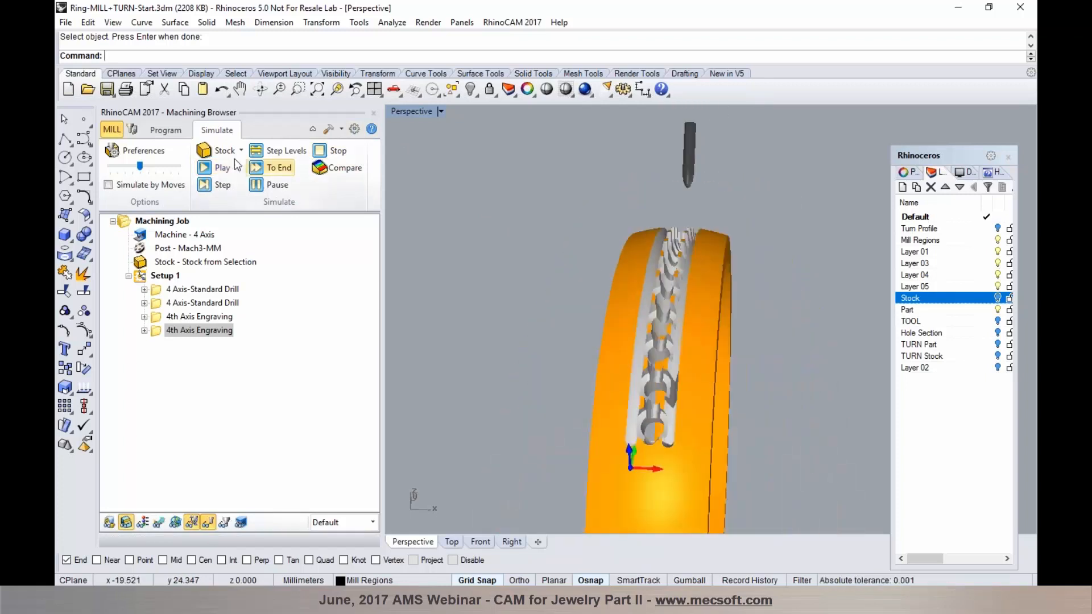
{"action": "left_click", "coordinate": [166, 131]}
{"action": "right_click_drag", "start_coordinate": [679, 252], "coordinate": [662, 269]}
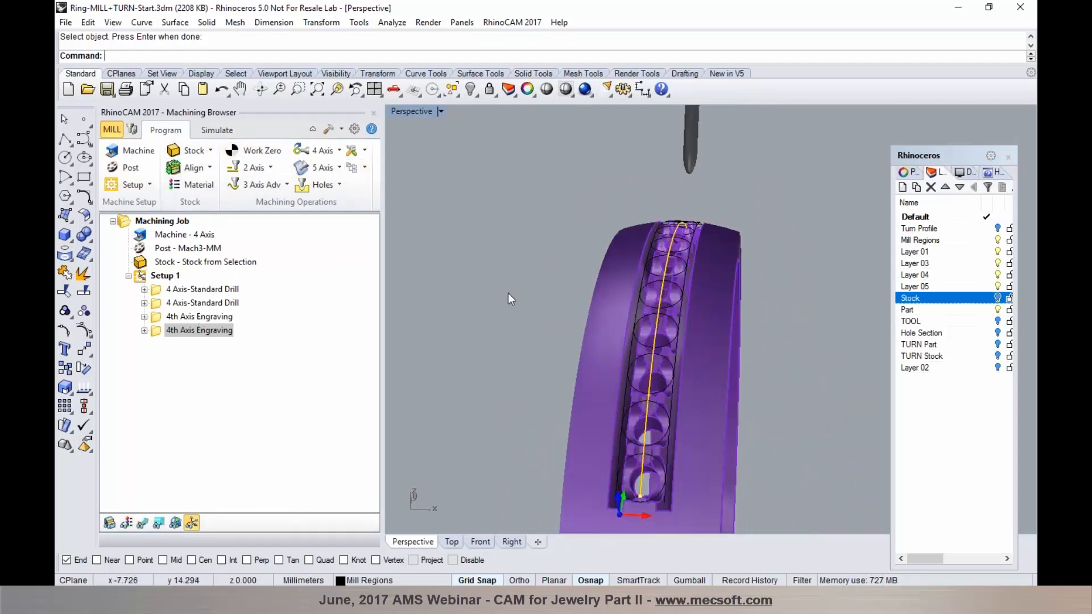
Step: Hide the Part and Mill Regions layers, show the TOOL layer, and display the tool profile curves in the Top view
{"action": "scroll", "coordinate": [507, 289], "scroll_direction": "down", "scroll_amount": 2}
{"action": "scroll", "coordinate": [575, 299], "scroll_direction": "down", "scroll_amount": 4}
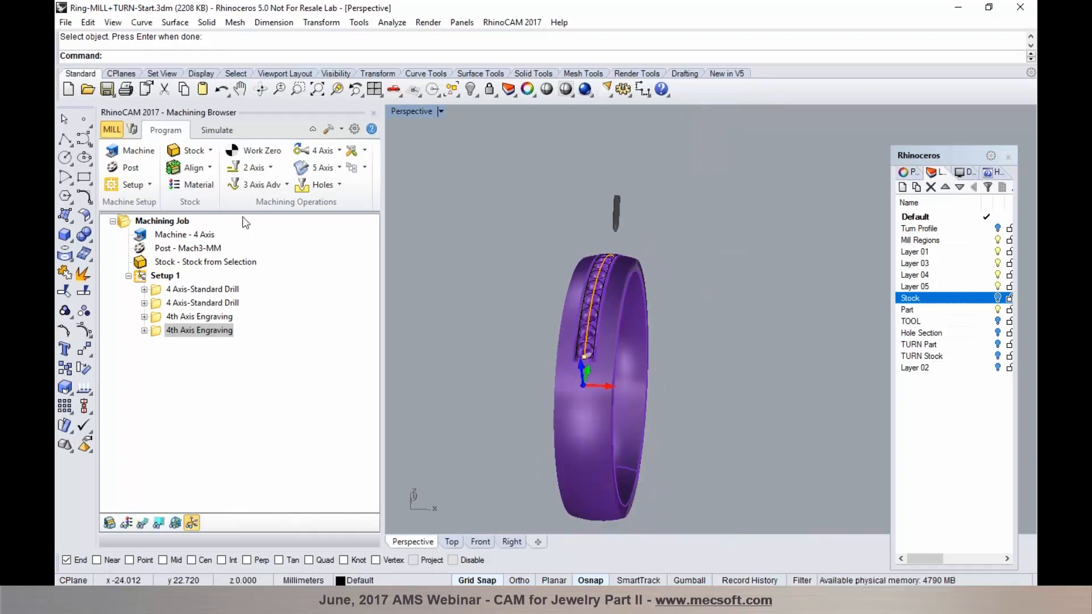
{"action": "left_click", "coordinate": [171, 223]}
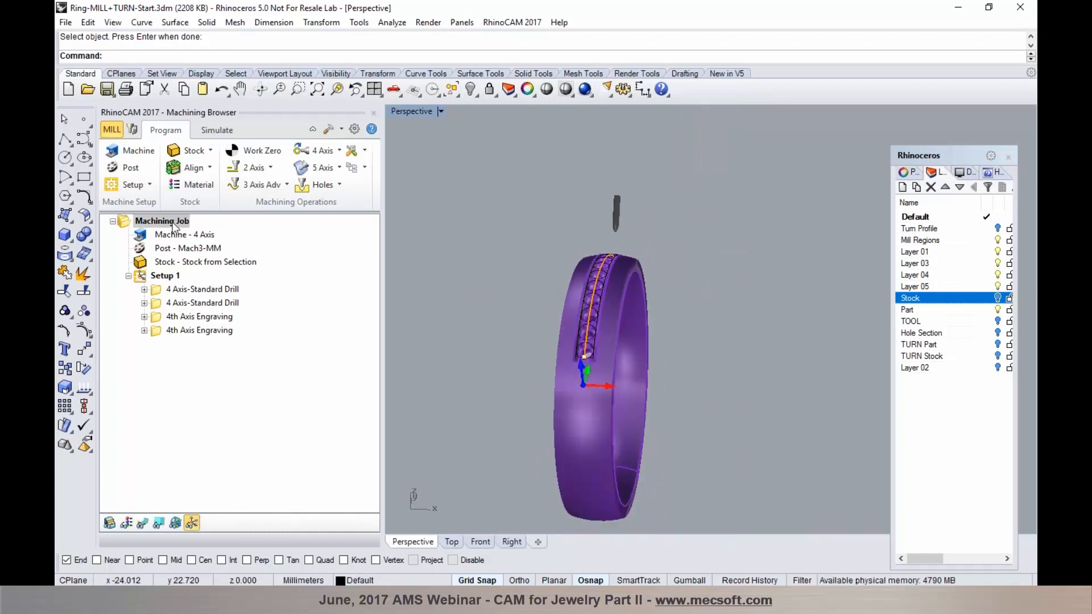
{"action": "left_click", "coordinate": [997, 309]}
{"action": "left_click", "coordinate": [998, 309]}
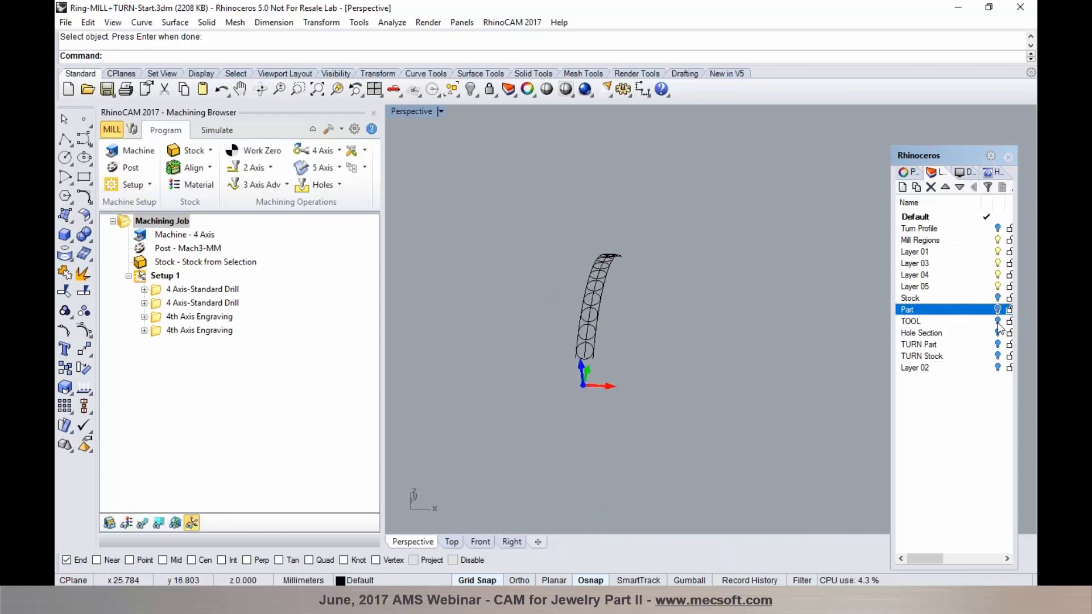
{"action": "left_click", "coordinate": [997, 241]}
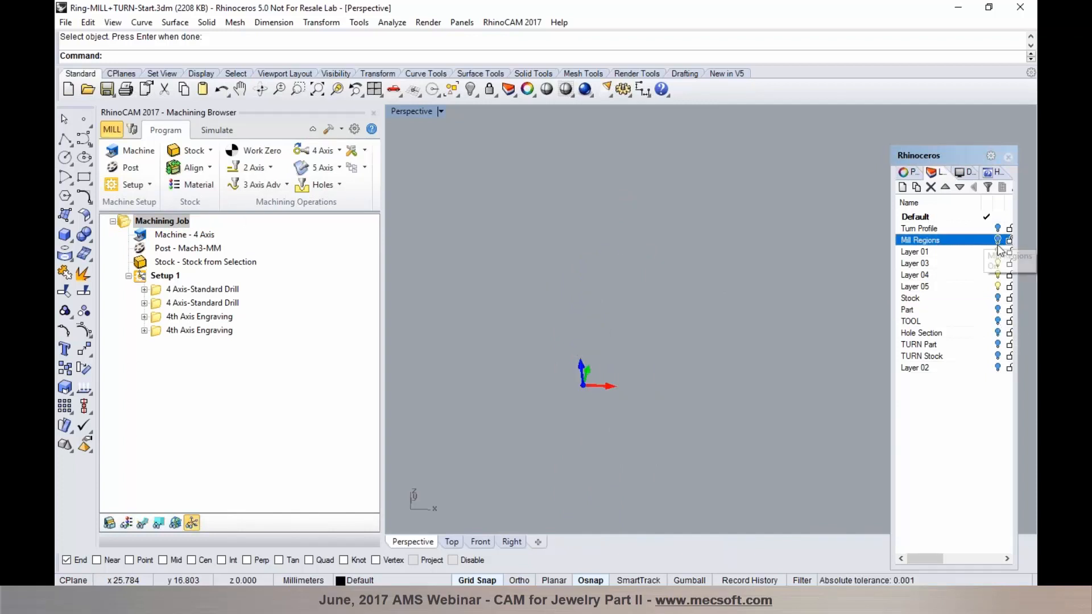
{"action": "left_click", "coordinate": [997, 321]}
{"action": "left_click", "coordinate": [452, 542]}
{"action": "scroll", "coordinate": [593, 336], "scroll_direction": "up", "scroll_amount": 5}
{"action": "scroll", "coordinate": [621, 419], "scroll_direction": "up", "scroll_amount": 5}
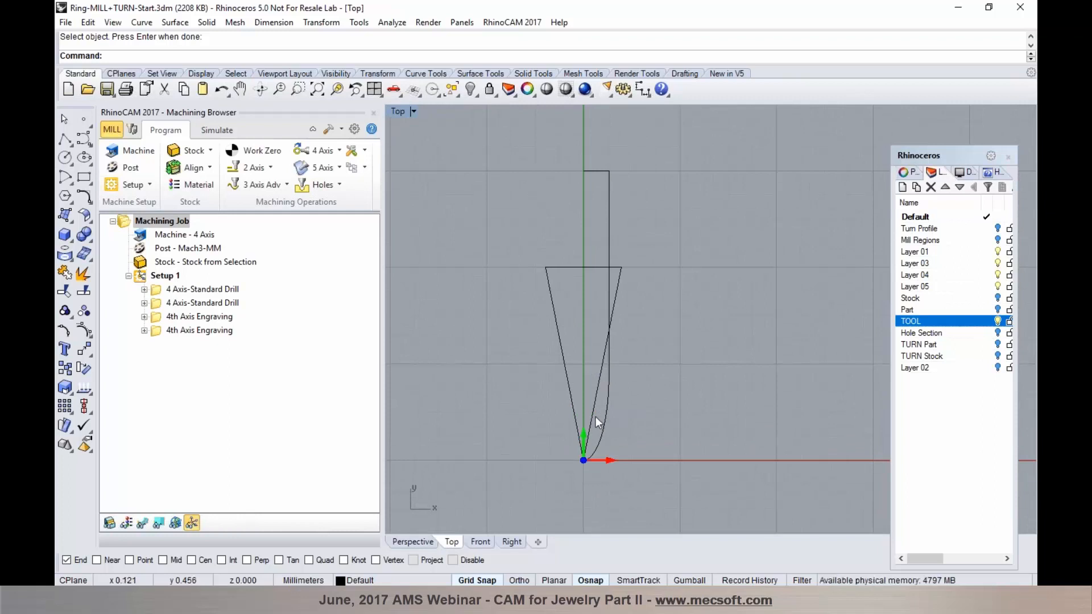
Step: Select the curved tool profile, review the user-defined mill definition UserDefMill1, then cancel the tool definition and deselect the curve
{"action": "left_click", "coordinate": [604, 423]}
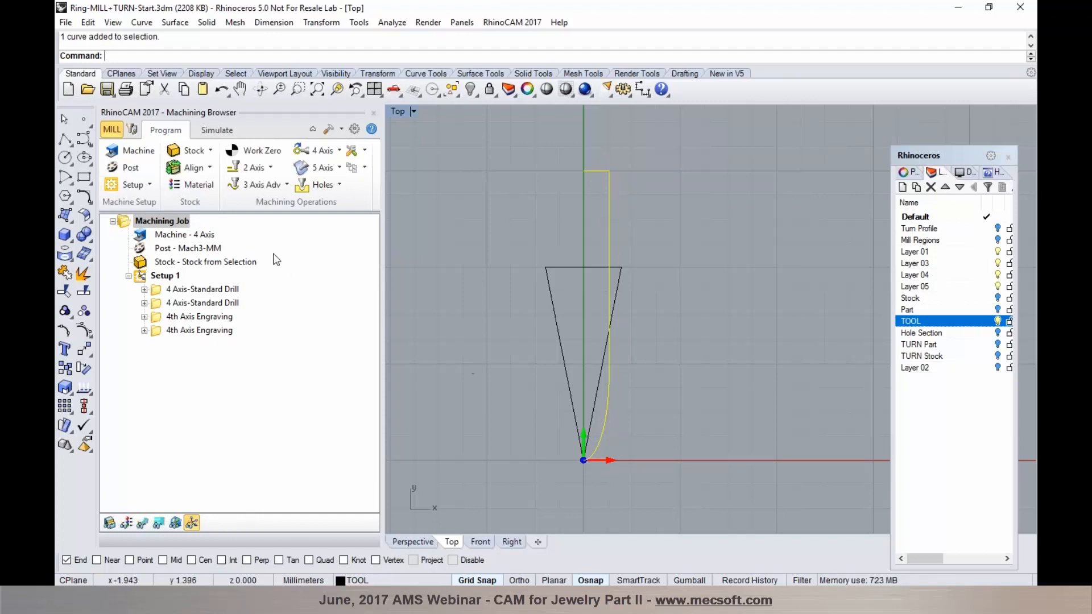
{"action": "left_click", "coordinate": [132, 129]}
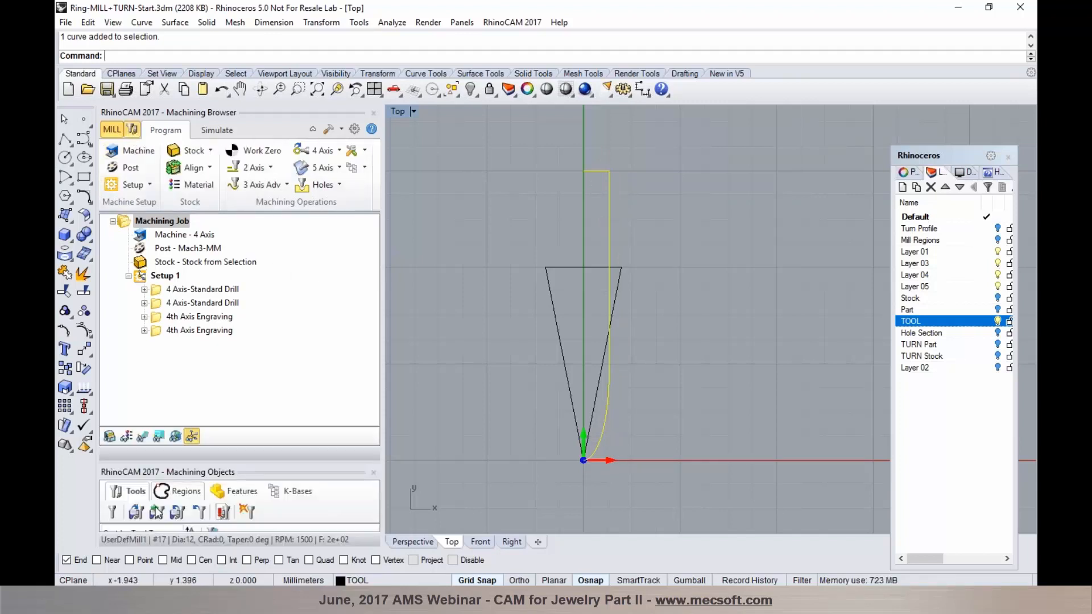
{"action": "left_click", "coordinate": [111, 512]}
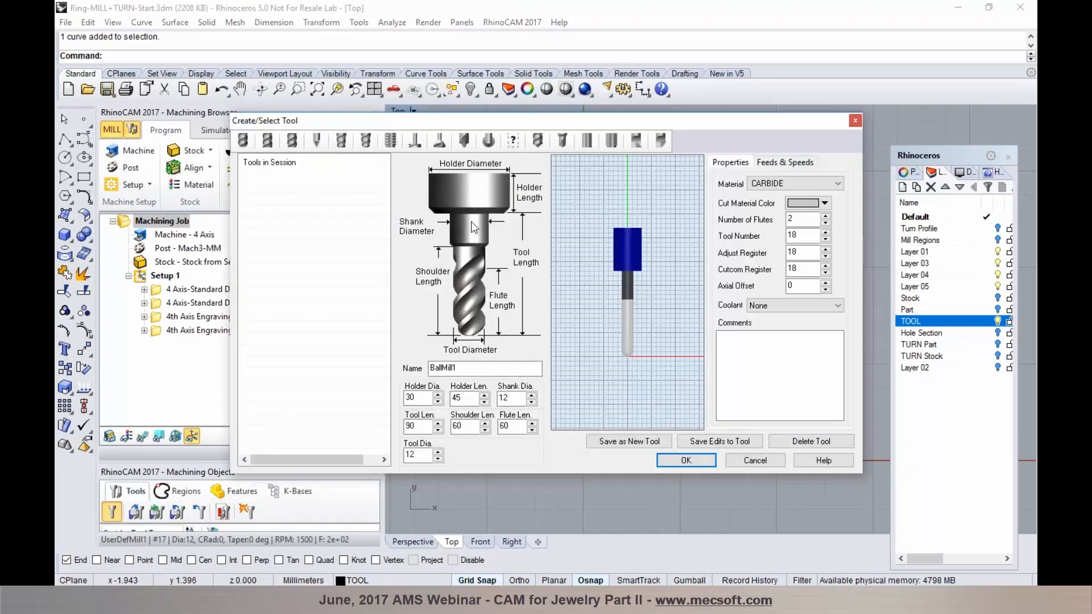
{"action": "left_click", "coordinate": [512, 143]}
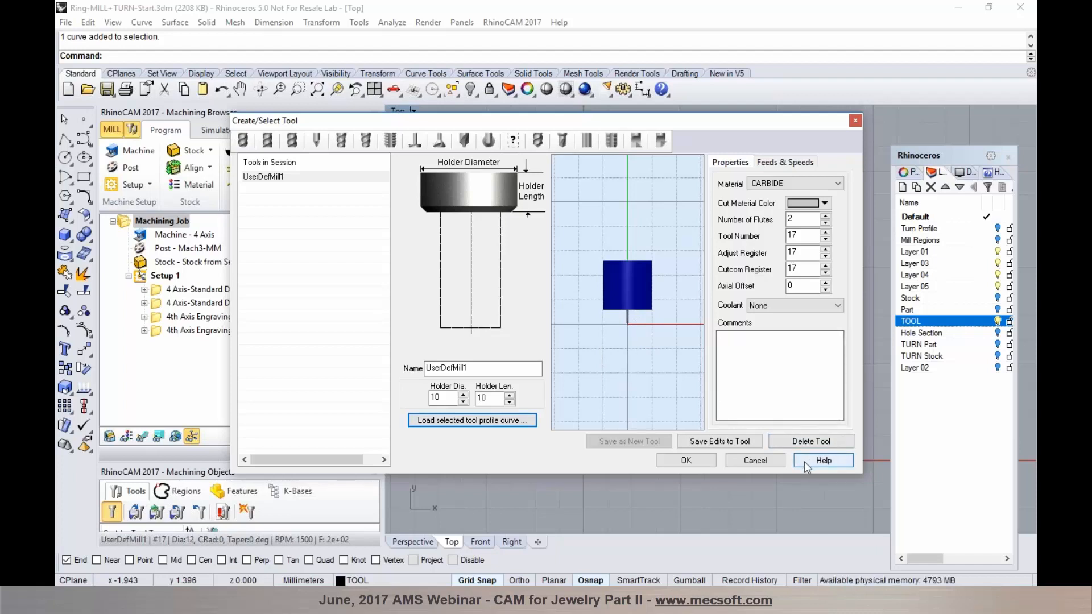
{"action": "left_click", "coordinate": [766, 461]}
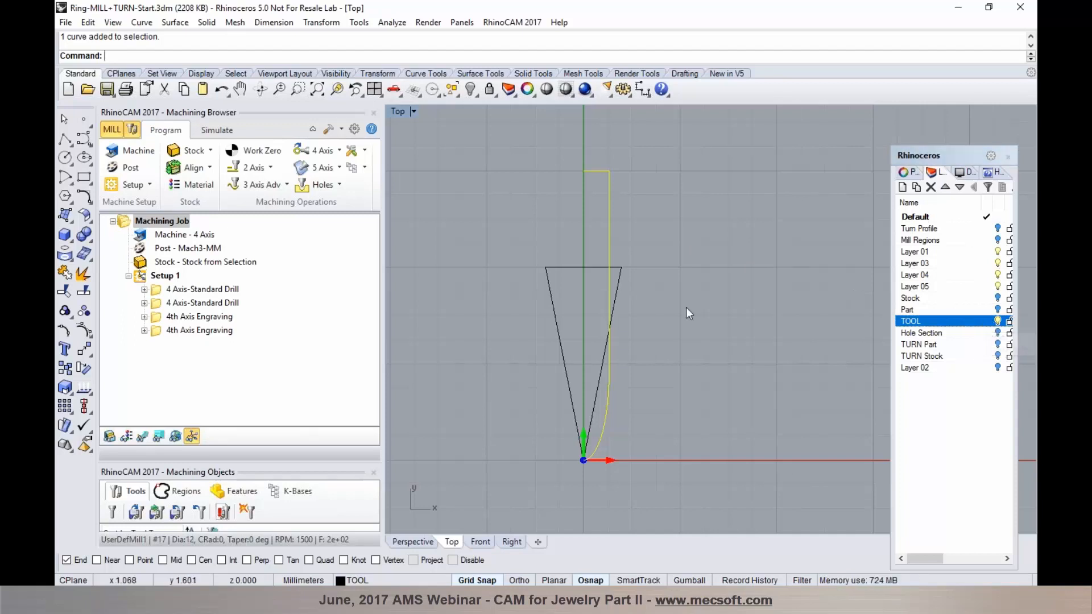
{"action": "key", "text": "Escape"}
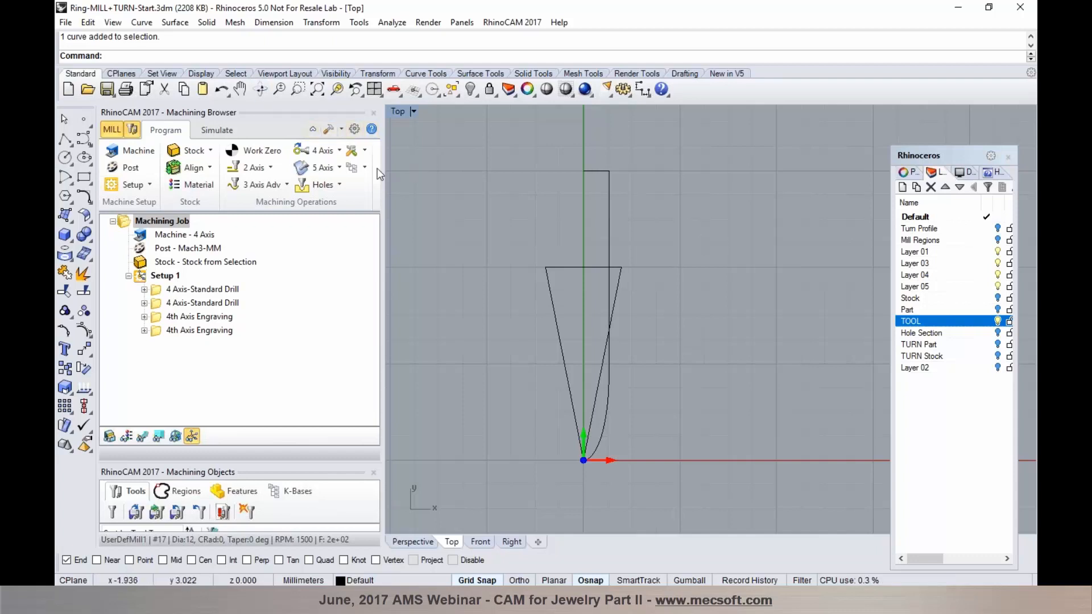
Step: Save an incremental copy of the ring file and open Ring Mold-2.3dm
{"action": "left_click", "coordinate": [66, 23]}
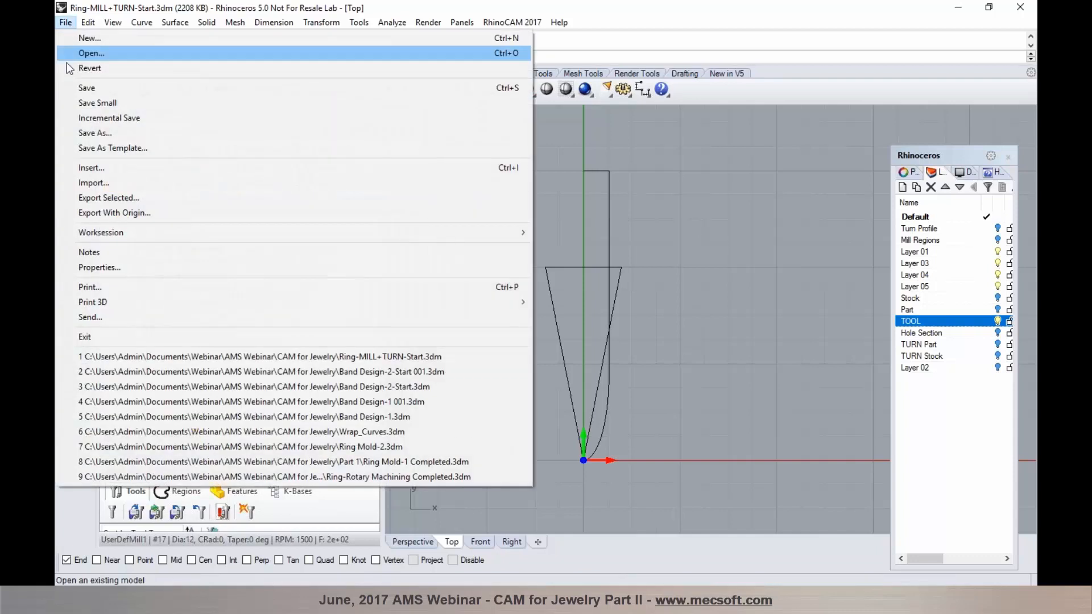
{"action": "left_click", "coordinate": [74, 117]}
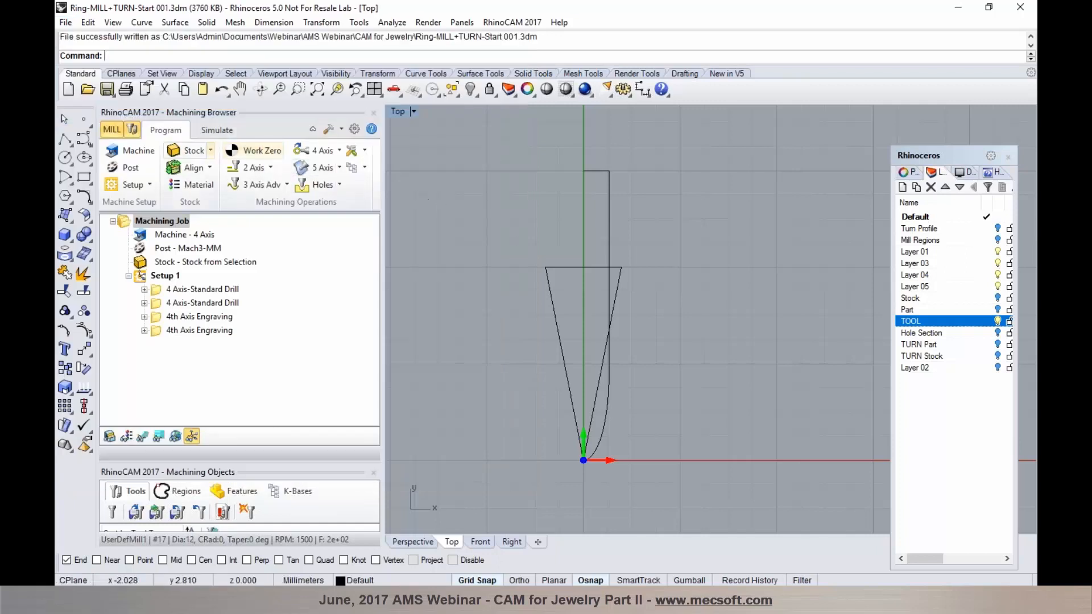
{"action": "left_click", "coordinate": [87, 90]}
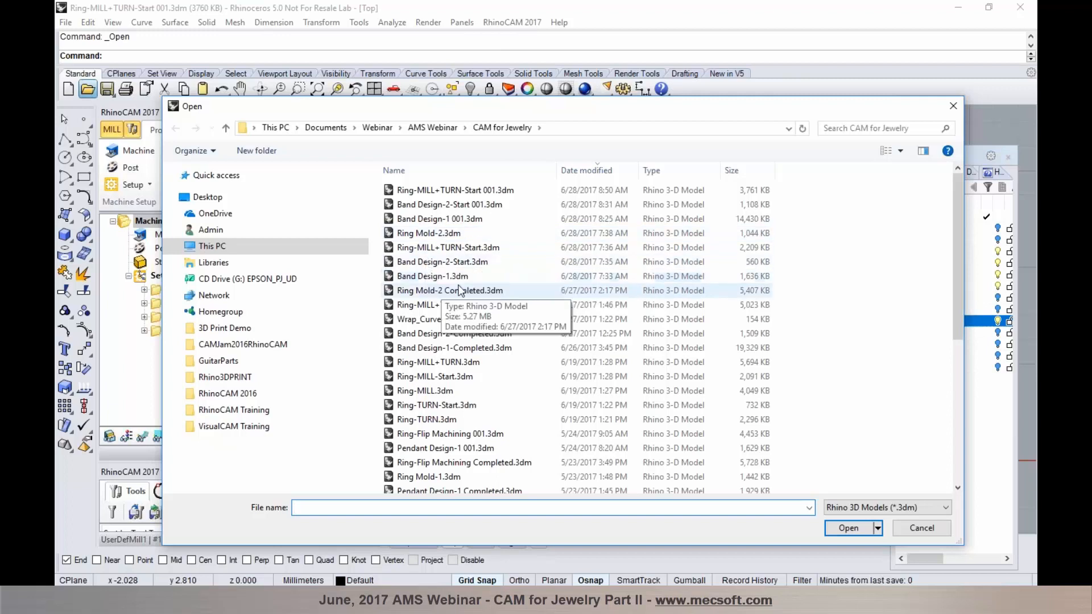
{"action": "left_click", "coordinate": [432, 233]}
{"action": "left_click", "coordinate": [847, 528]}
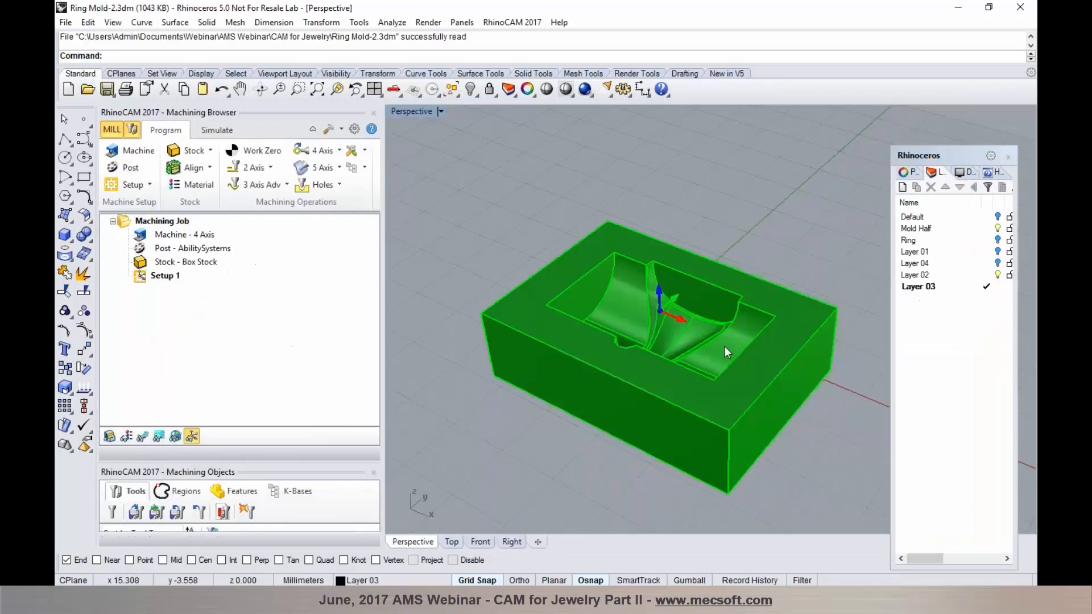
Step: Examine the mold half's cavity from several angles, temporarily showing the Ring layer to see how the ring fits
{"action": "scroll", "coordinate": [725, 326], "scroll_direction": "up", "scroll_amount": 4}
{"action": "right_click_drag", "start_coordinate": [663, 313], "coordinate": [589, 329]}
{"action": "right_click_drag", "start_coordinate": [674, 333], "coordinate": [651, 319]}
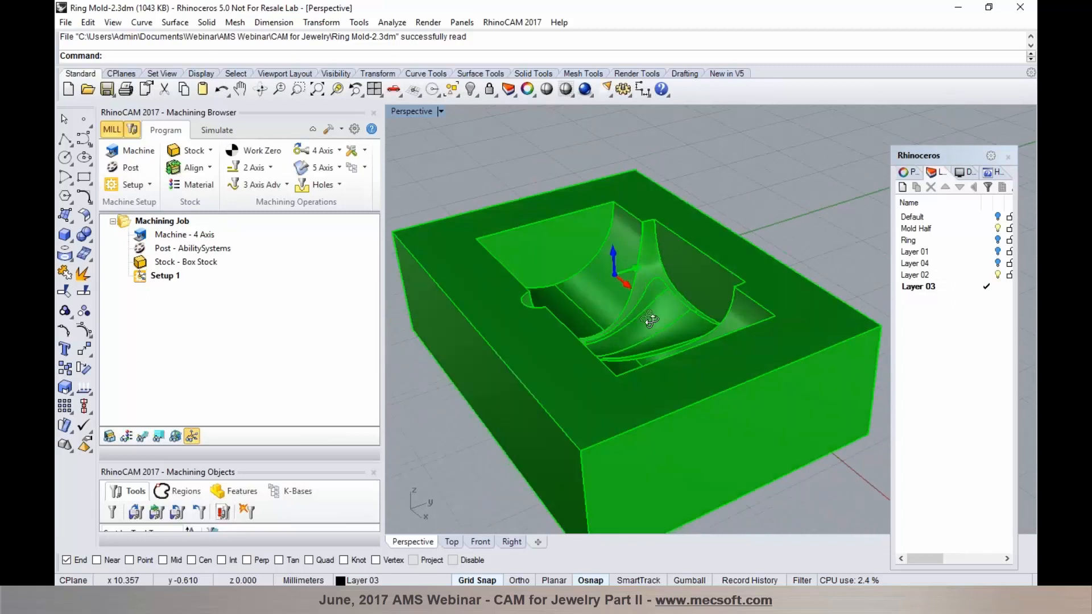
{"action": "left_click", "coordinate": [998, 240]}
{"action": "mouse_move", "coordinate": [678, 295]}
{"action": "right_mouse_down"}
{"action": "mouse_move", "coordinate": [703, 291]}
{"action": "mouse_move", "coordinate": [691, 286]}
{"action": "right_mouse_up"}
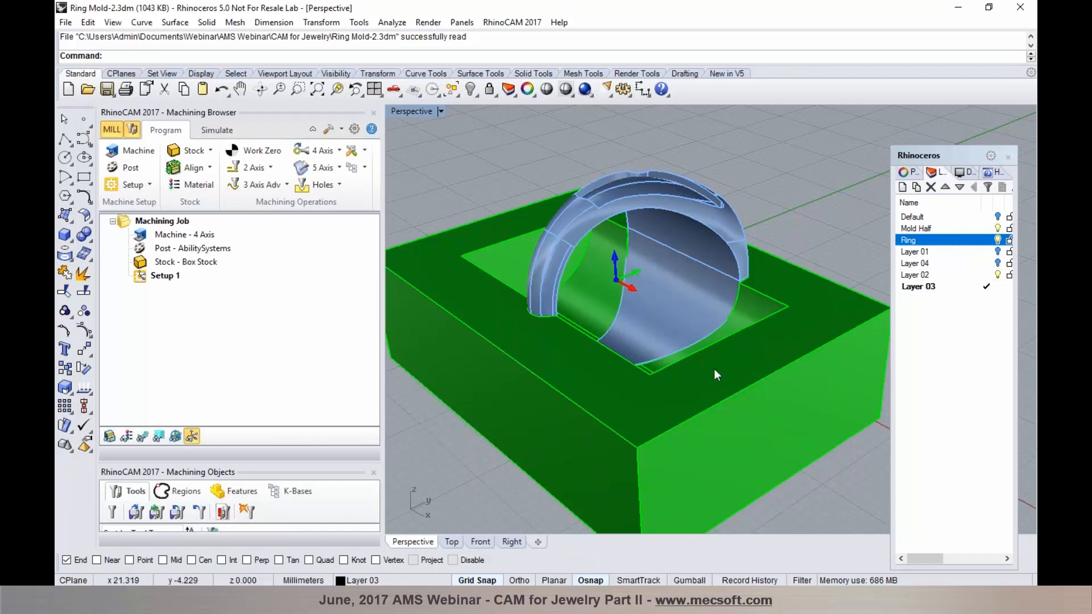
{"action": "right_click_drag", "start_coordinate": [724, 263], "coordinate": [653, 327]}
{"action": "left_click", "coordinate": [997, 240]}
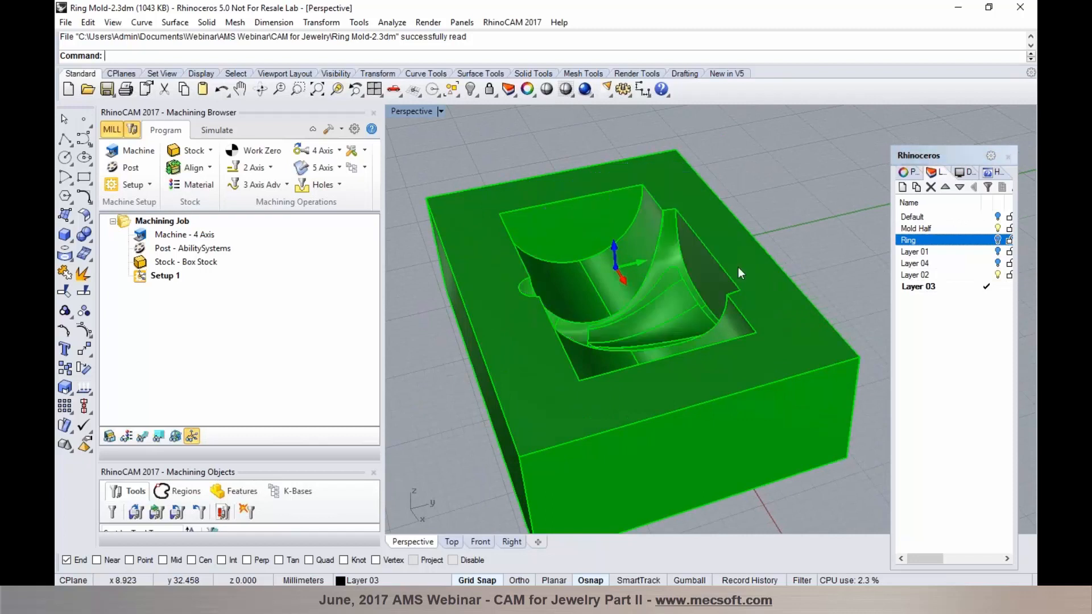
{"action": "right_click_drag", "start_coordinate": [651, 274], "coordinate": [696, 258]}
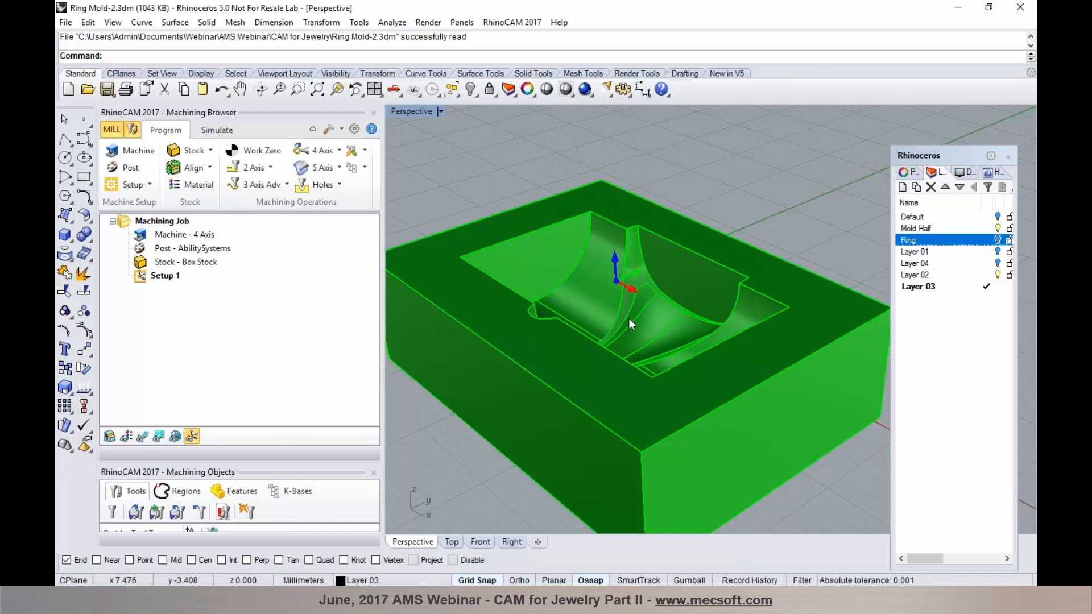
{"action": "mouse_move", "coordinate": [629, 318]}
{"action": "right_mouse_down"}
{"action": "mouse_move", "coordinate": [646, 334]}
{"action": "mouse_move", "coordinate": [625, 316]}
{"action": "right_mouse_up"}
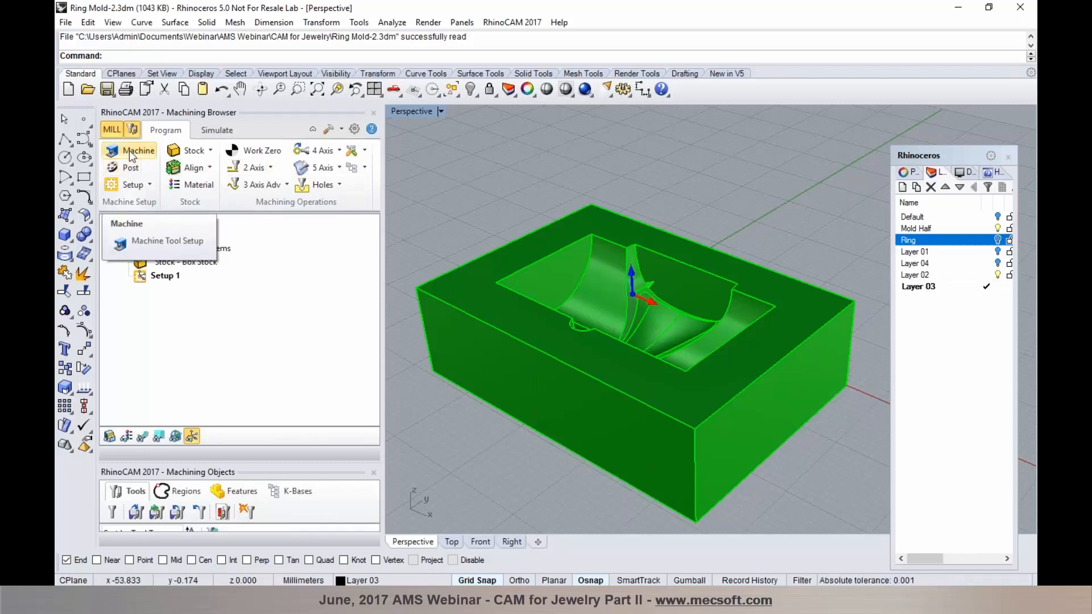
Step: Create a 3-axis Horizontal Roughing operation with the FLATMILL - 3.175 MM (1/8 IN) tool, and check its feeds and clearance plane
{"action": "left_click", "coordinate": [281, 185]}
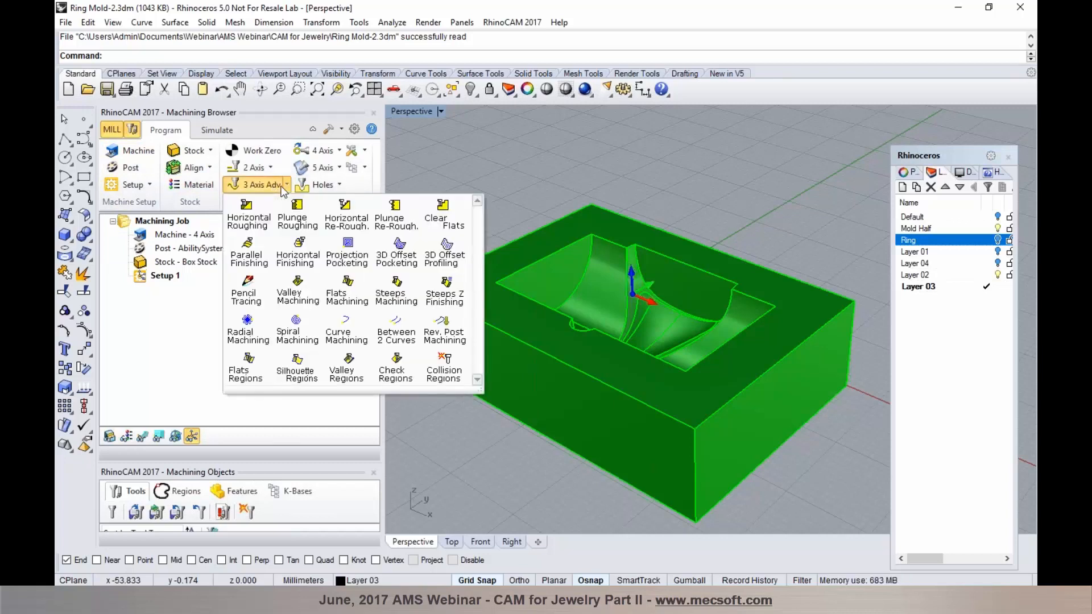
{"action": "left_click", "coordinate": [250, 223]}
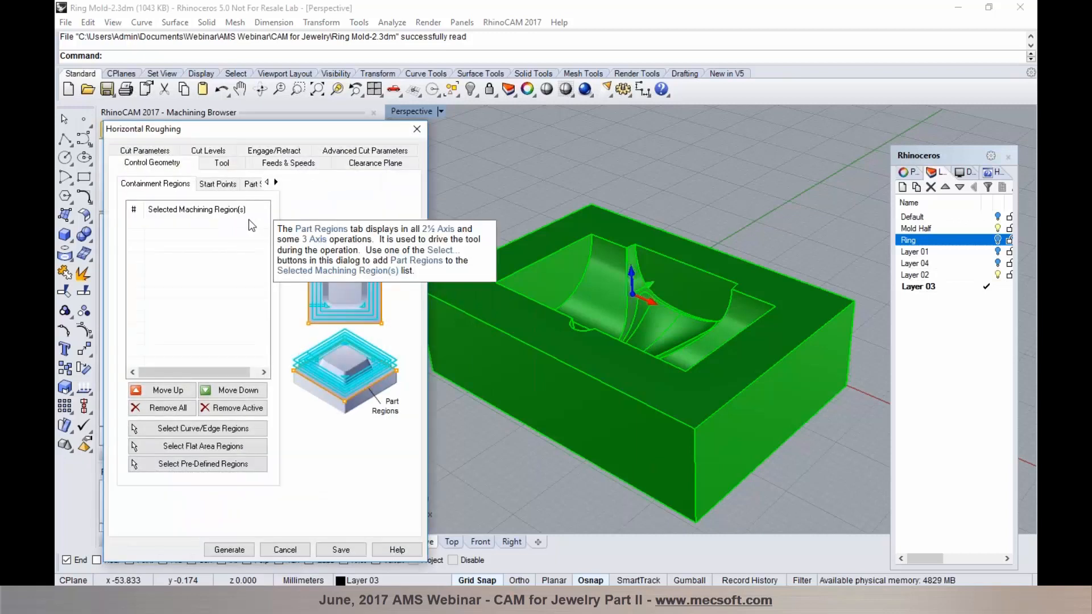
{"action": "left_click", "coordinate": [224, 163]}
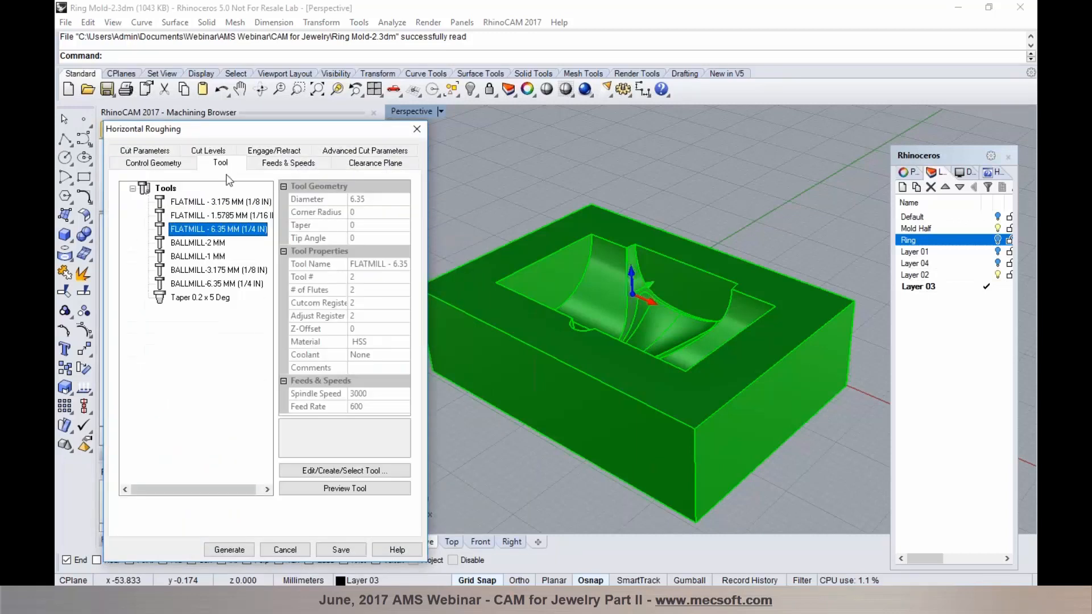
{"action": "left_click", "coordinate": [224, 204]}
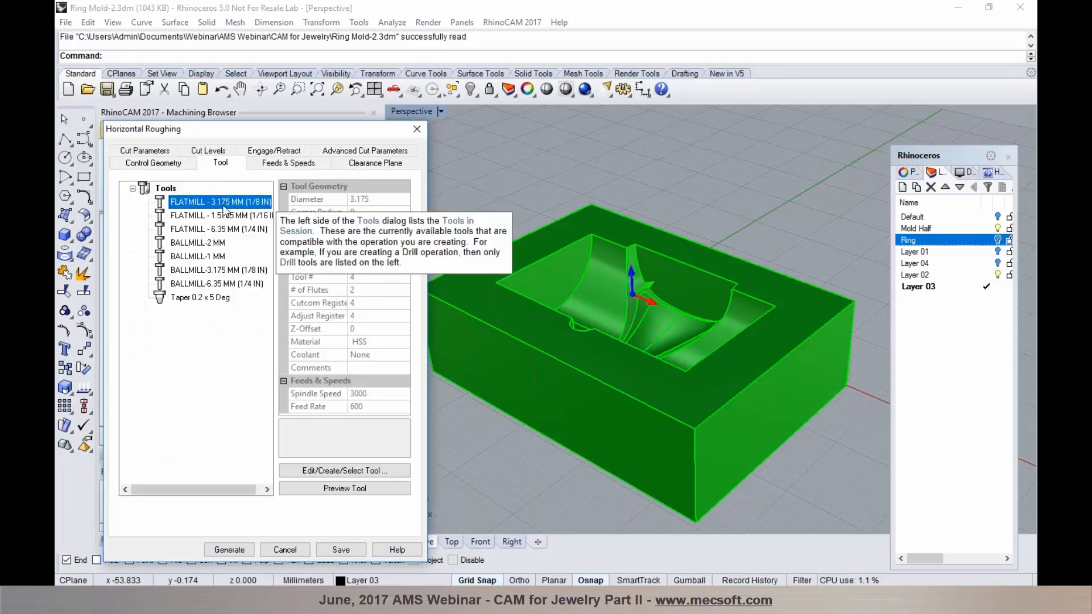
{"action": "left_click", "coordinate": [268, 163]}
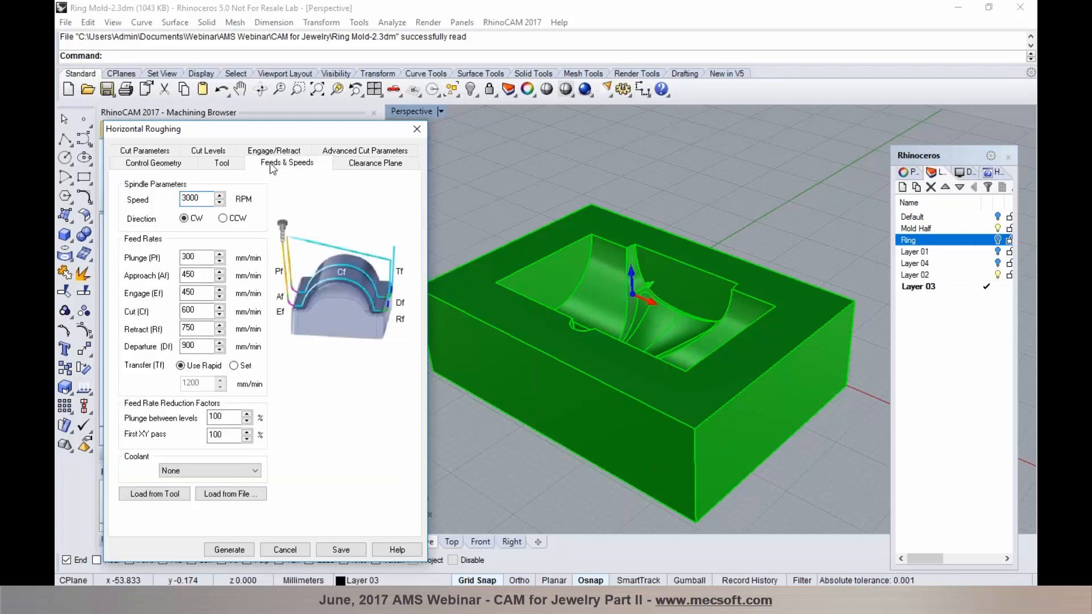
{"action": "left_click", "coordinate": [340, 161]}
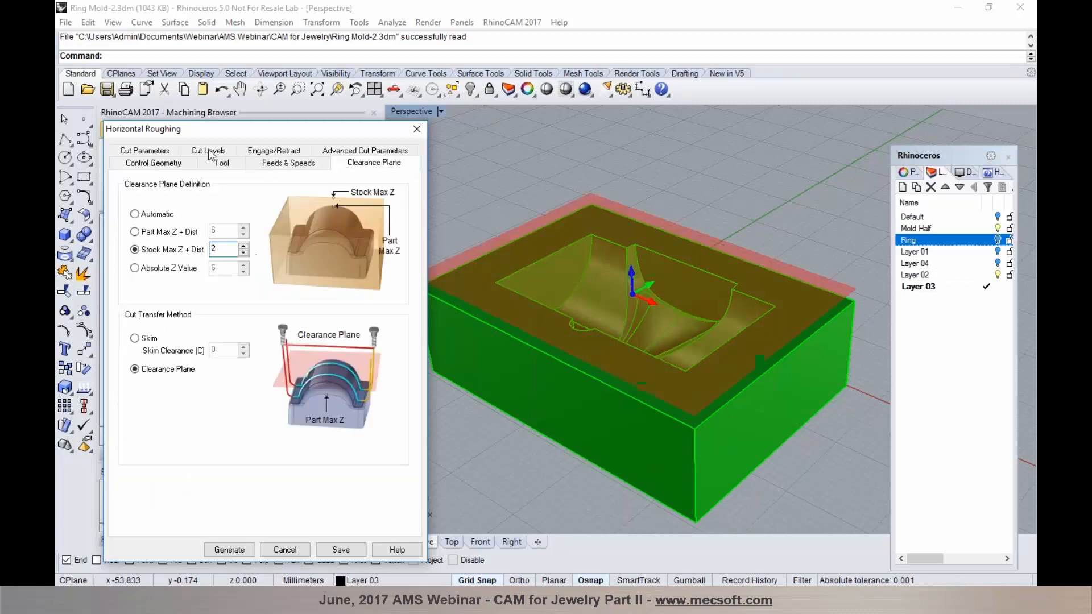
Step: Set the roughing operation's Intol and Outol to 0.01 and its remaining stock to 0.2
{"action": "left_click", "coordinate": [162, 154]}
{"action": "double_click", "coordinate": [224, 197]}
{"action": "type", "text": "0.01"}
{"action": "key", "text": "Tab"}
{"action": "type", "text": "0.0"}
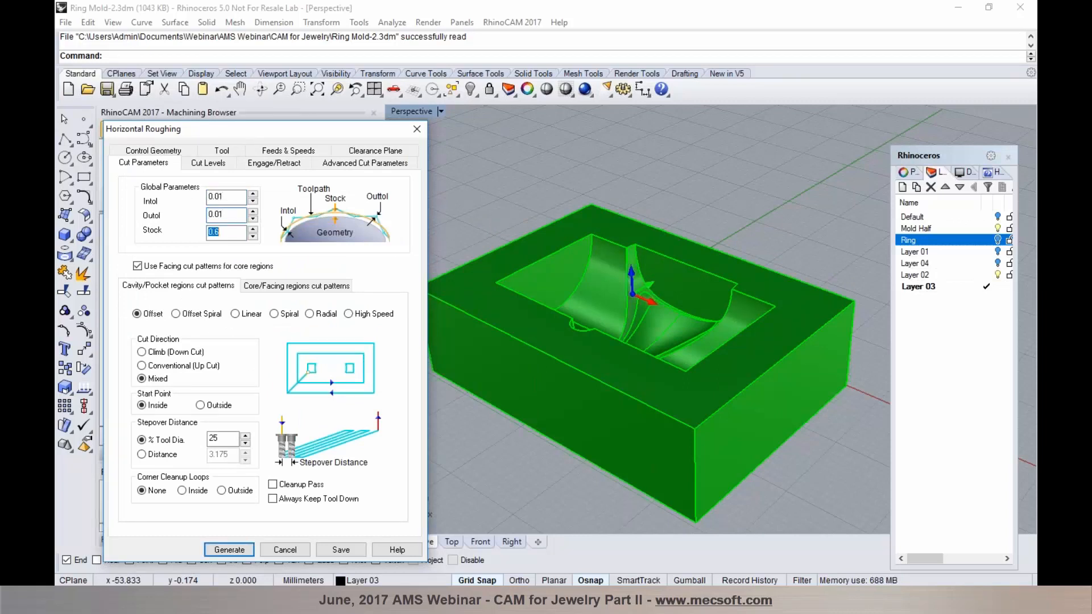
{"action": "type", "text": "0.2"}
{"action": "key", "text": "Tab"}
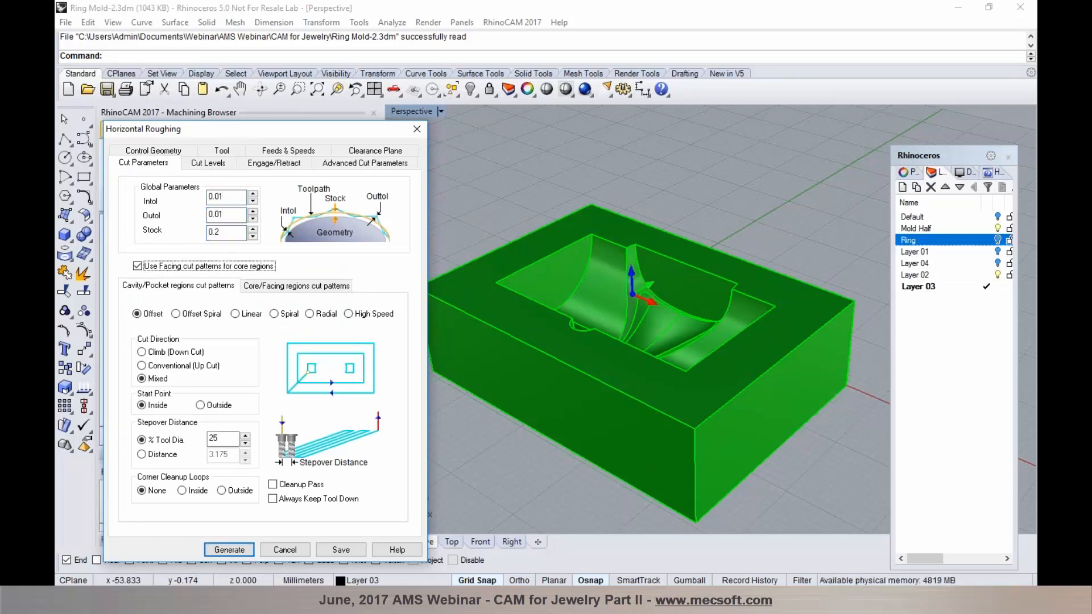
Step: Set the roughing stepdown to 30% of the tool diameter and bring up the engage and retract settings
{"action": "left_click", "coordinate": [205, 166]}
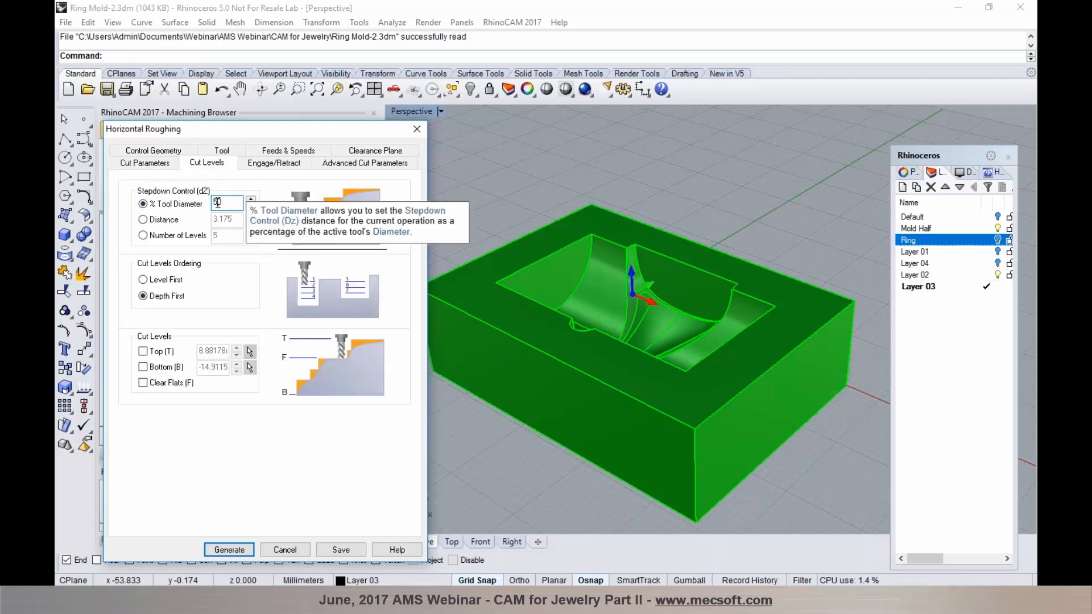
{"action": "type", "text": "3"}
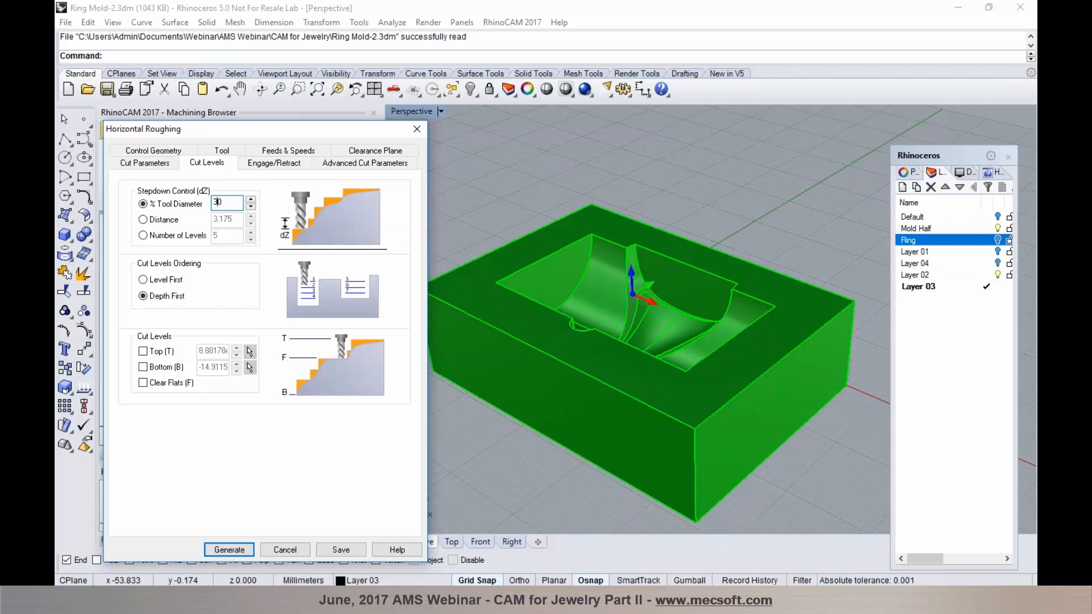
{"action": "left_click", "coordinate": [277, 165]}
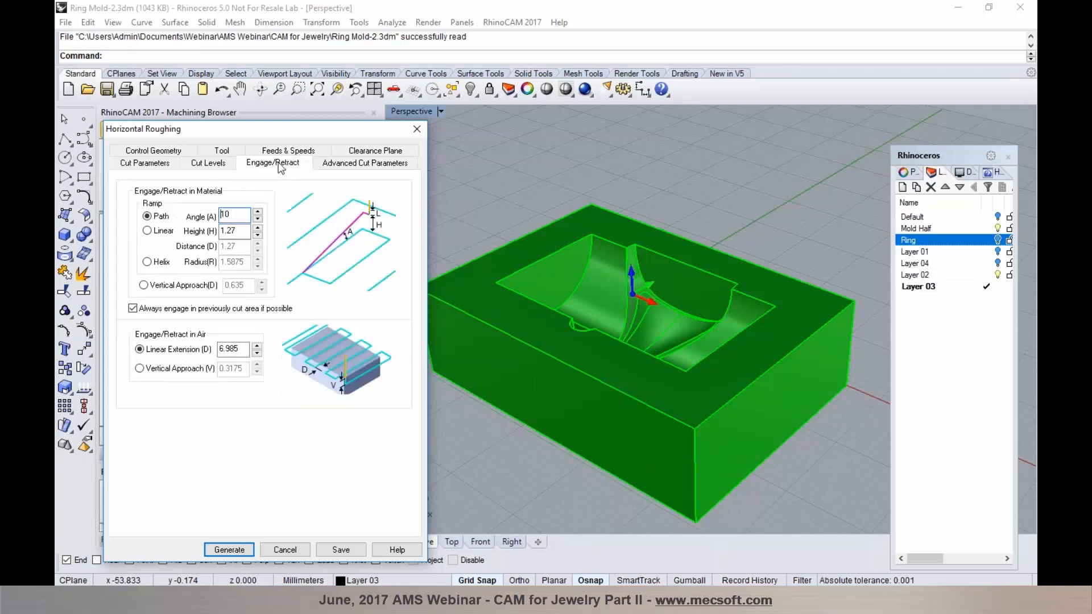
Step: Set the roughing operation's arc fitting tolerance to 0.02, then generate the operation and display its toolpath on the mold half
{"action": "left_click", "coordinate": [318, 166]}
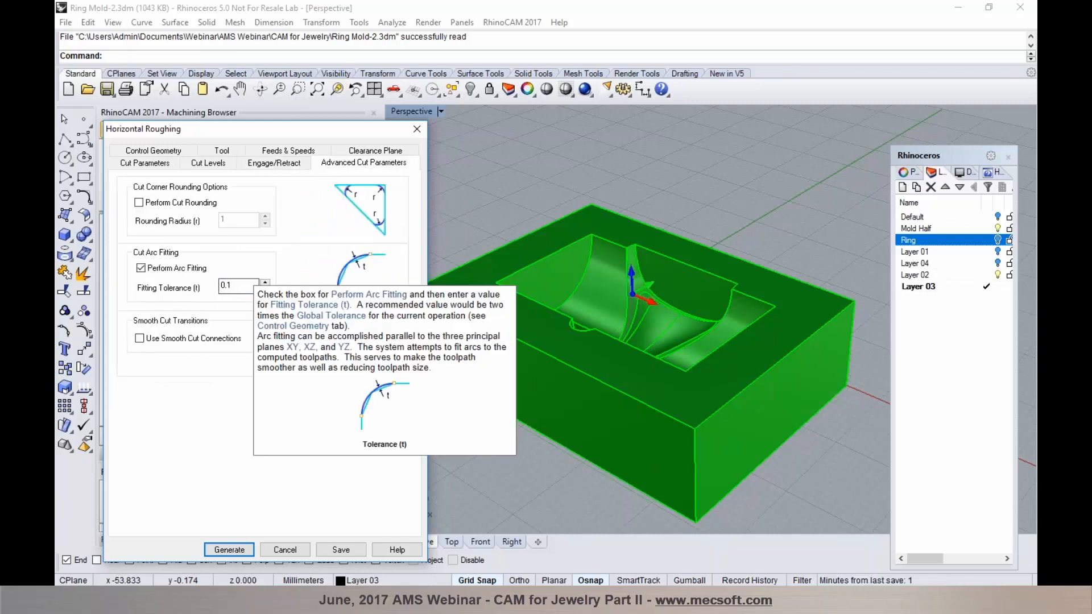
{"action": "type", "text": "02"}
{"action": "left_click", "coordinate": [229, 550]}
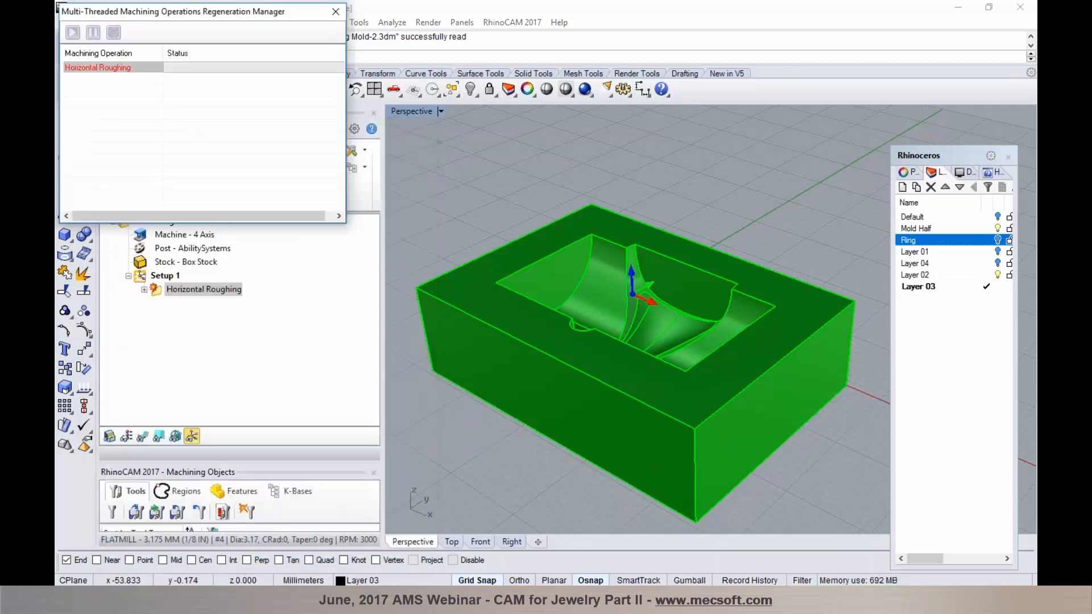
{"action": "left_click", "coordinate": [142, 436]}
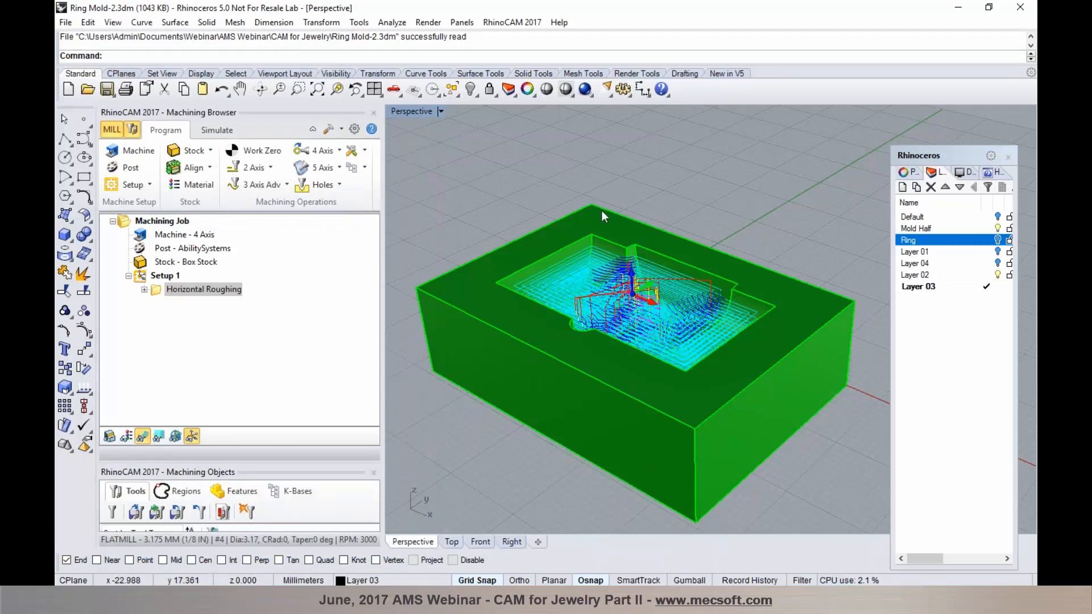
{"action": "scroll", "coordinate": [601, 219], "scroll_direction": "up", "scroll_amount": 6}
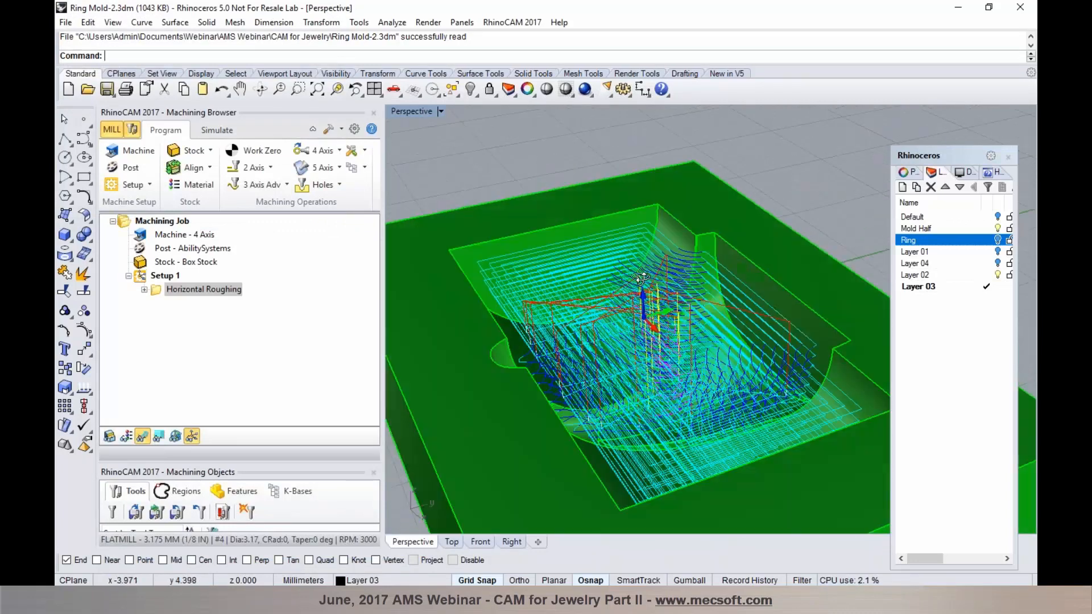
{"action": "scroll", "coordinate": [581, 260], "scroll_direction": "down", "scroll_amount": 5}
{"action": "mouse_move", "coordinate": [639, 276]}
{"action": "right_mouse_down"}
{"action": "mouse_move", "coordinate": [592, 263]}
{"action": "mouse_move", "coordinate": [620, 279]}
{"action": "right_mouse_up"}
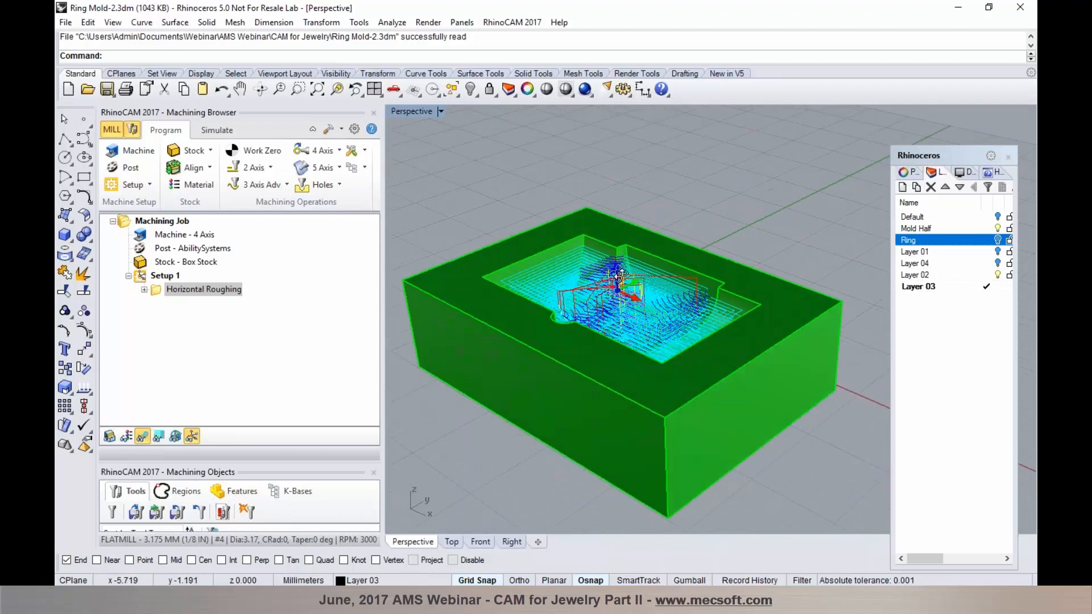
Step: Simulate the Horizontal Roughing operation to its end and hide the toolpath to inspect the roughed cavity
{"action": "left_click", "coordinate": [211, 128]}
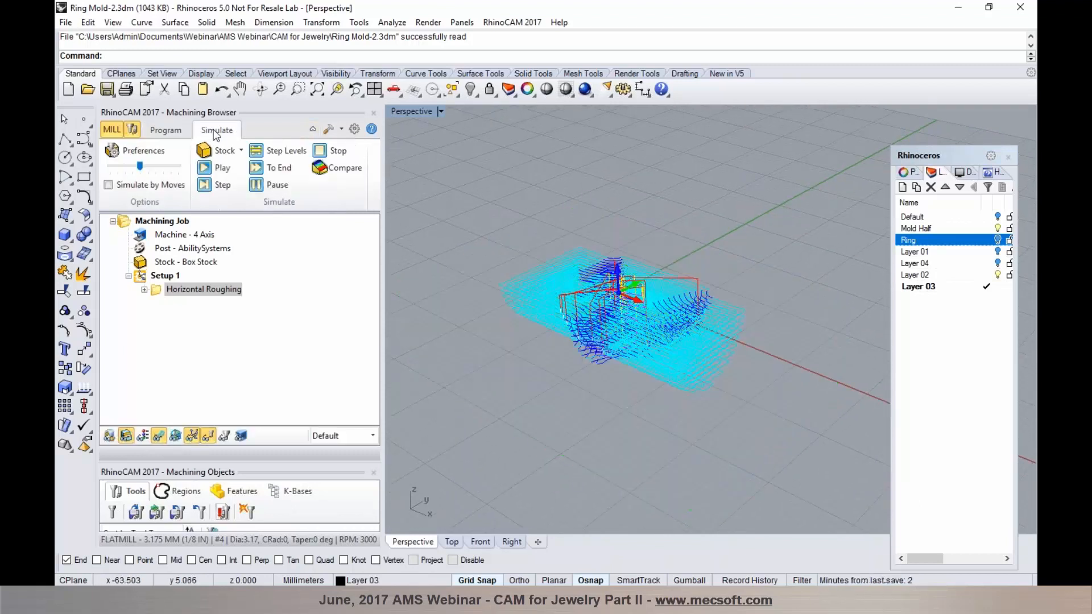
{"action": "left_click", "coordinate": [217, 168]}
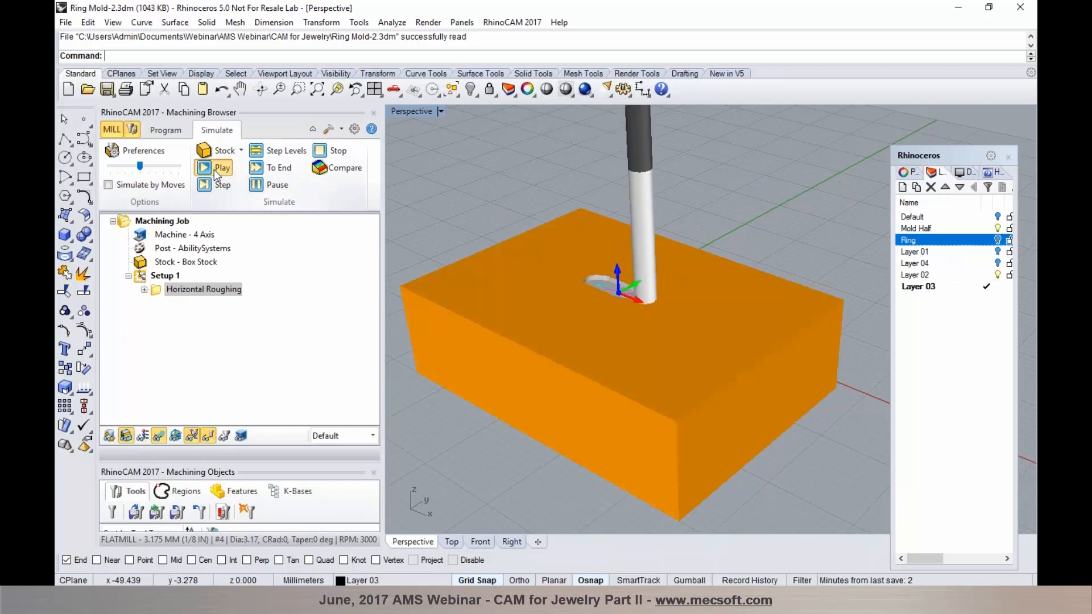
{"action": "left_click", "coordinate": [265, 186]}
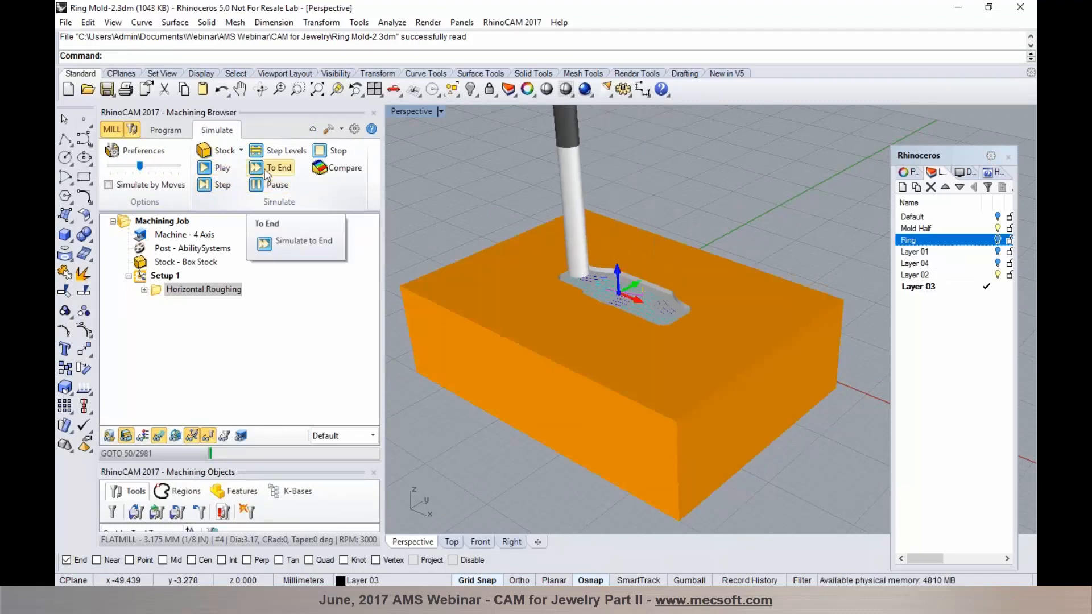
{"action": "left_click", "coordinate": [265, 170]}
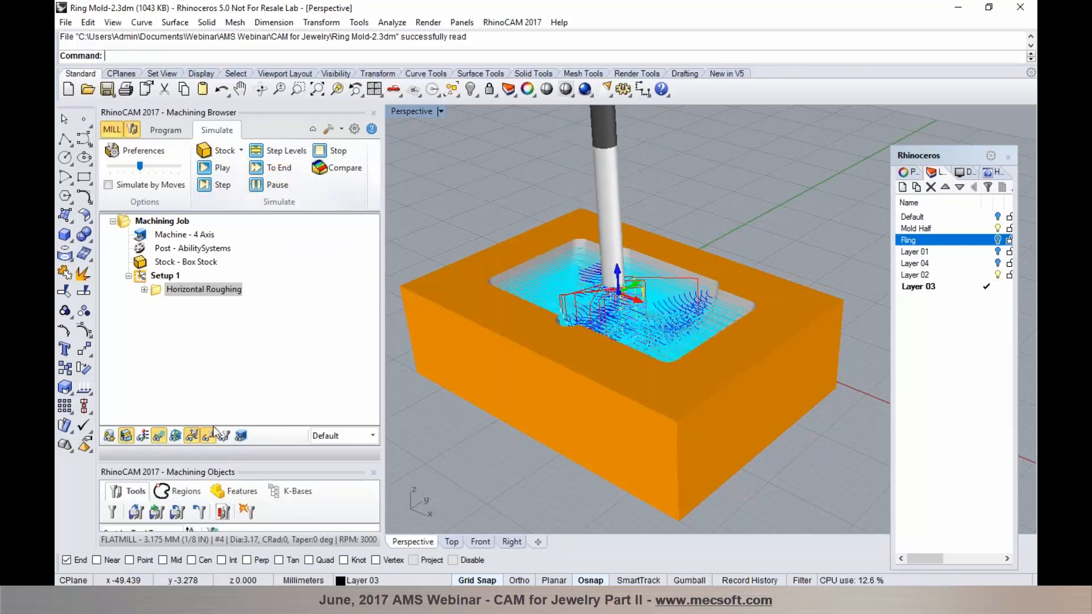
{"action": "left_click", "coordinate": [162, 436]}
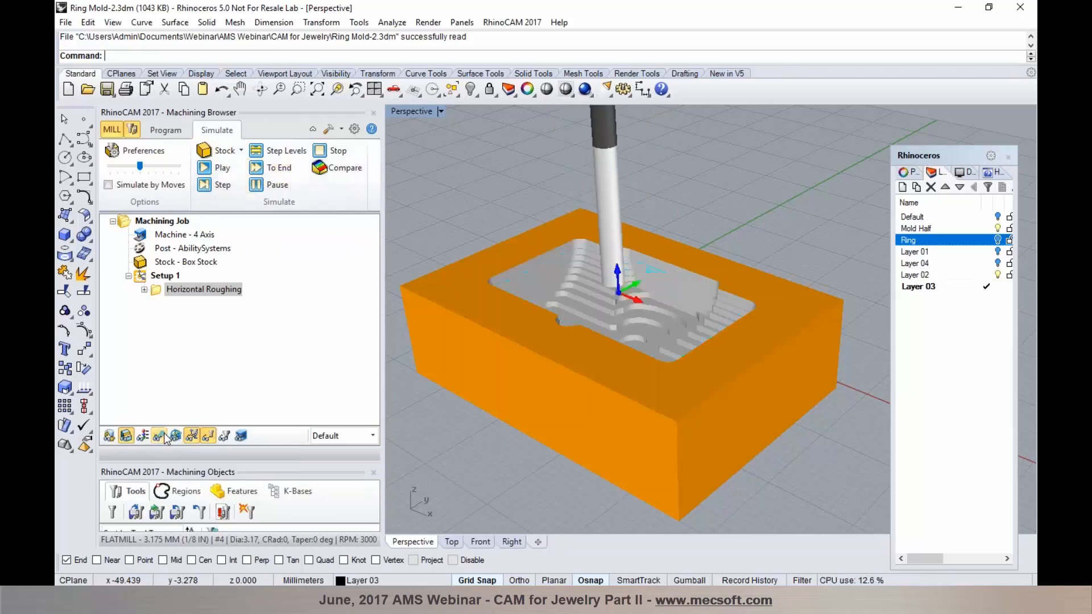
{"action": "scroll", "coordinate": [585, 289], "scroll_direction": "up", "scroll_amount": 3}
{"action": "right_click_drag", "start_coordinate": [593, 309], "coordinate": [555, 316]}
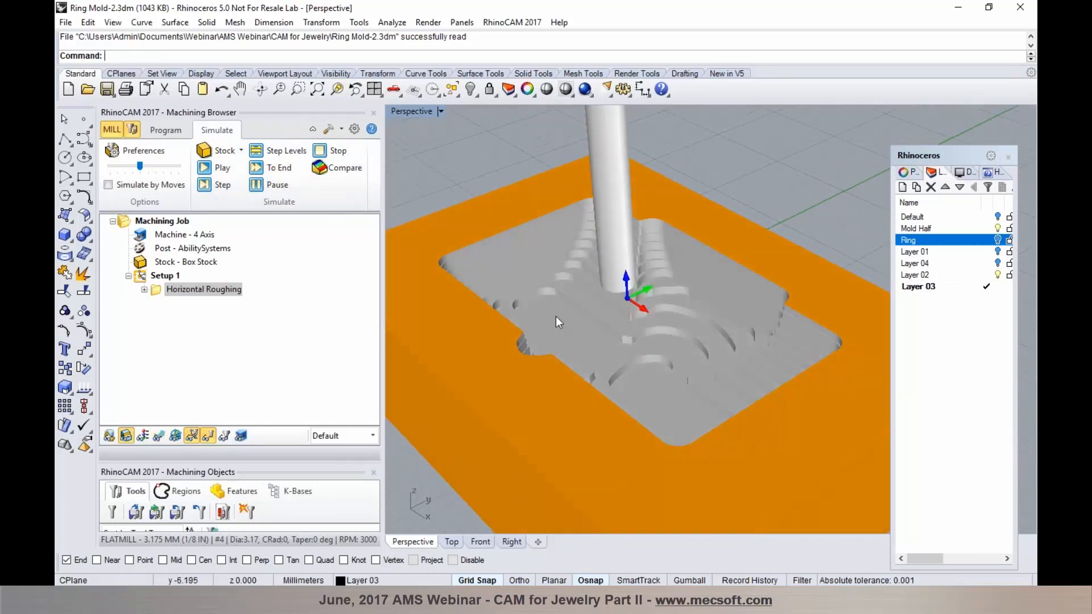
Step: Return to programming and turn on Layer 01 to show the curved drive geometry in the cavity
{"action": "left_click", "coordinate": [183, 135]}
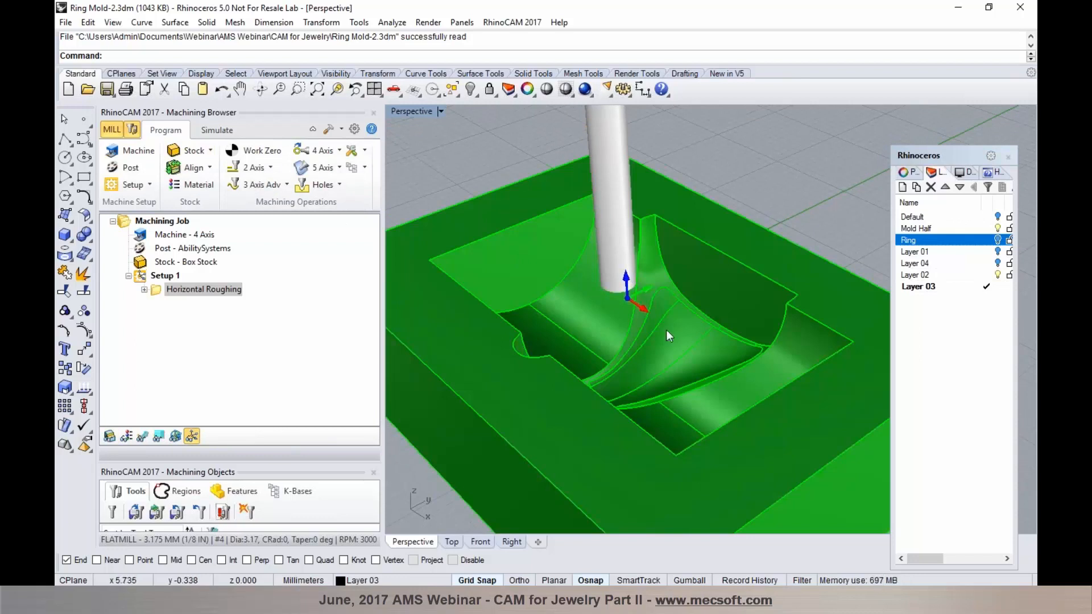
{"action": "left_click", "coordinate": [998, 251]}
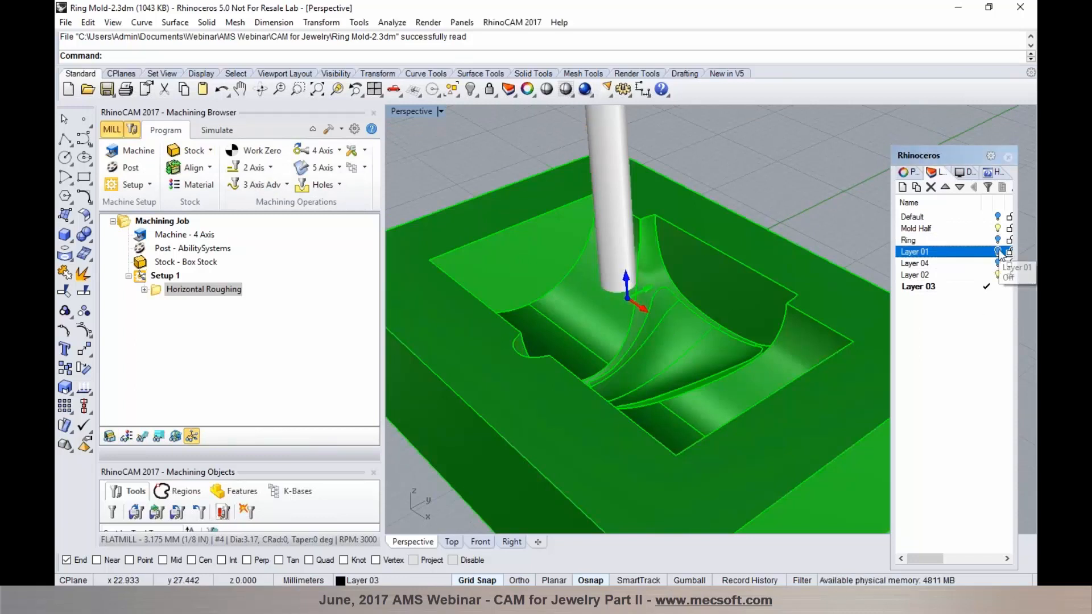
{"action": "right_click_drag", "start_coordinate": [677, 336], "coordinate": [629, 327]}
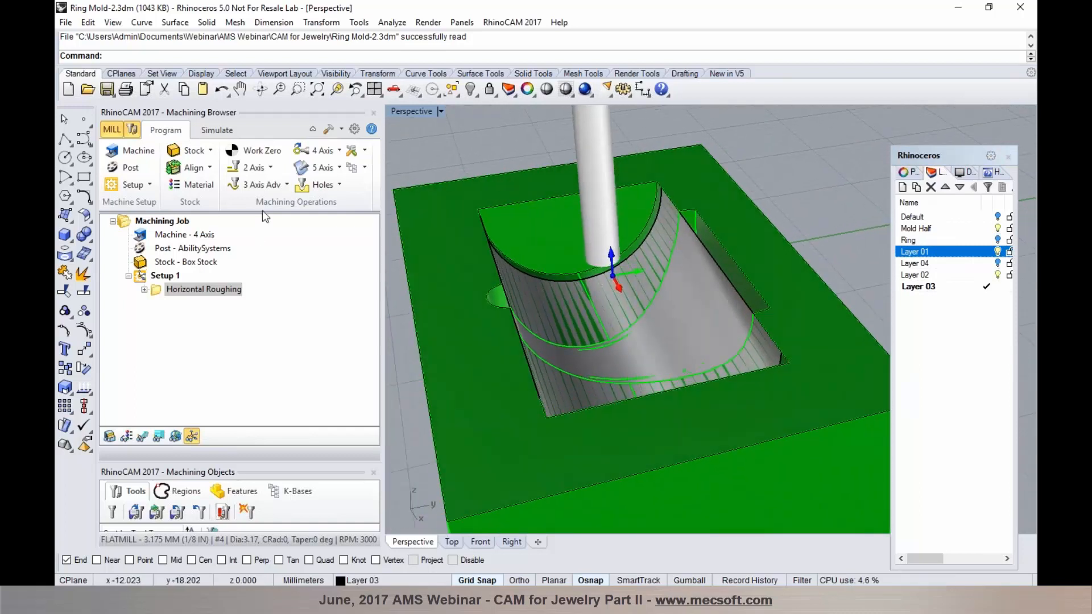
Step: Create a 3-axis Between 2 Curves Finishing operation using the curves at both ends of the cavity's half-cylinder surface as part regions
{"action": "left_click", "coordinate": [286, 189]}
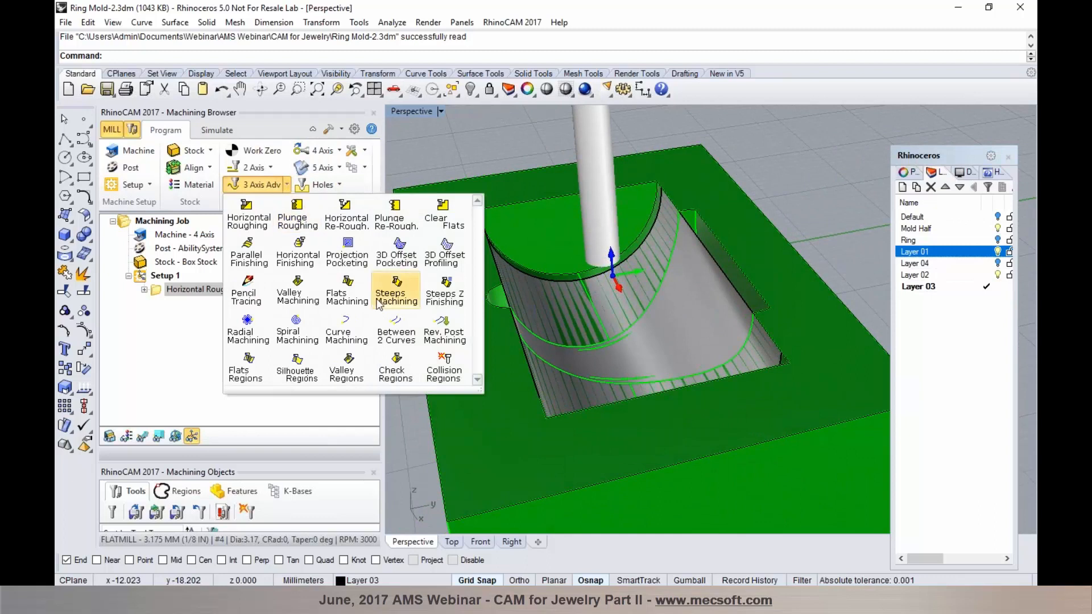
{"action": "left_click", "coordinate": [398, 335]}
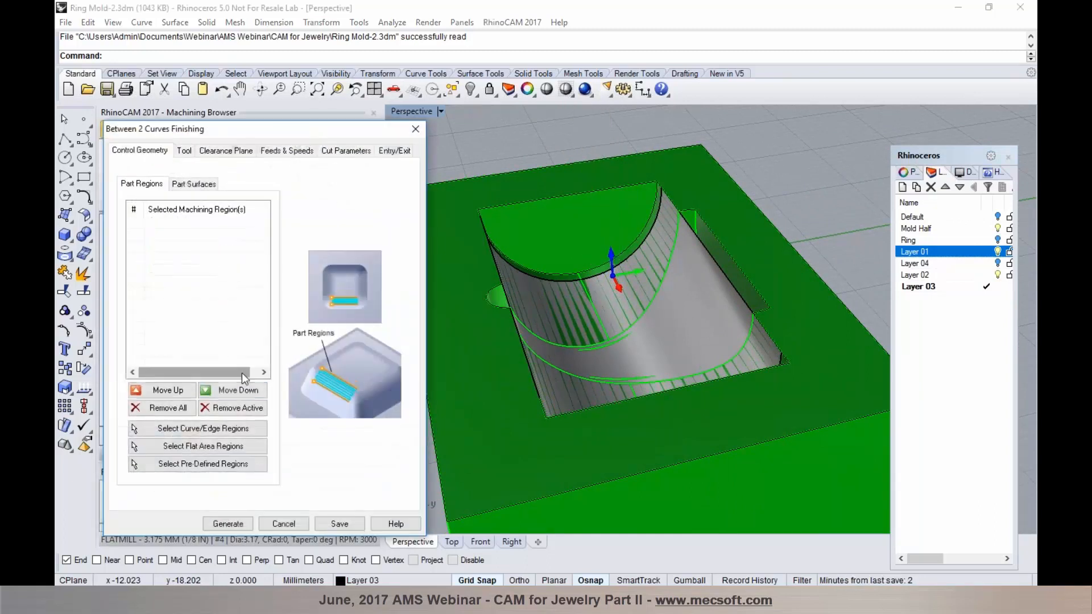
{"action": "left_click", "coordinate": [236, 428]}
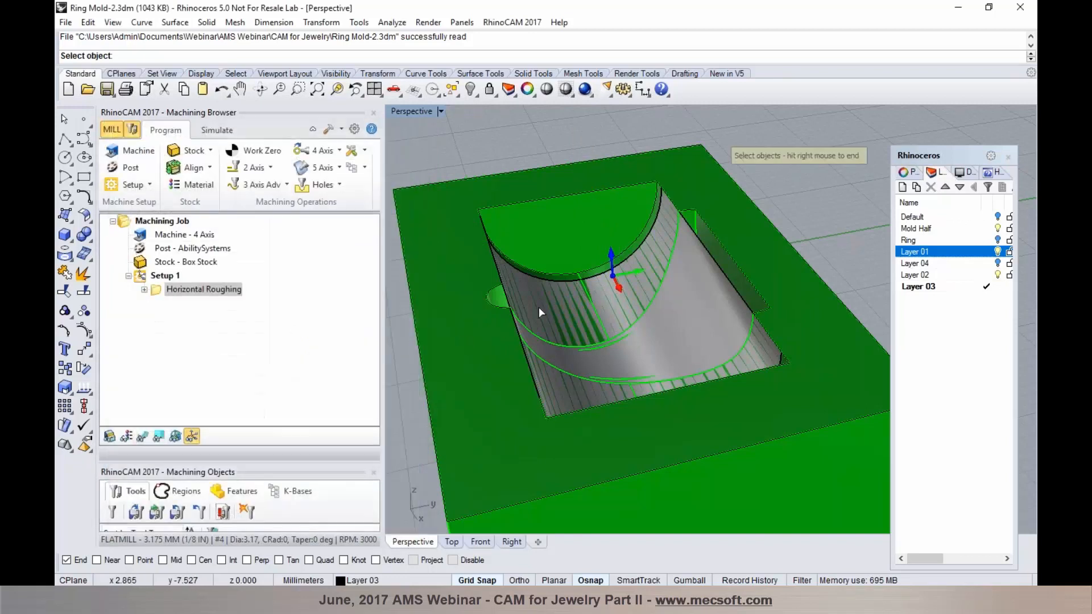
{"action": "left_click", "coordinate": [555, 281]}
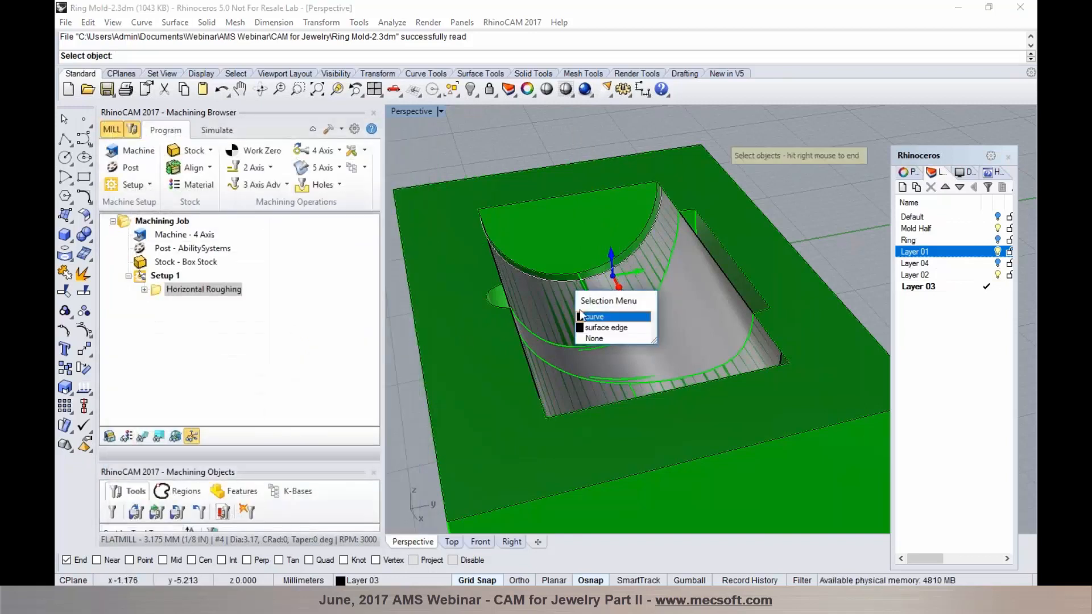
{"action": "left_click", "coordinate": [586, 313]}
{"action": "right_click_drag", "start_coordinate": [585, 312], "coordinate": [871, 362]}
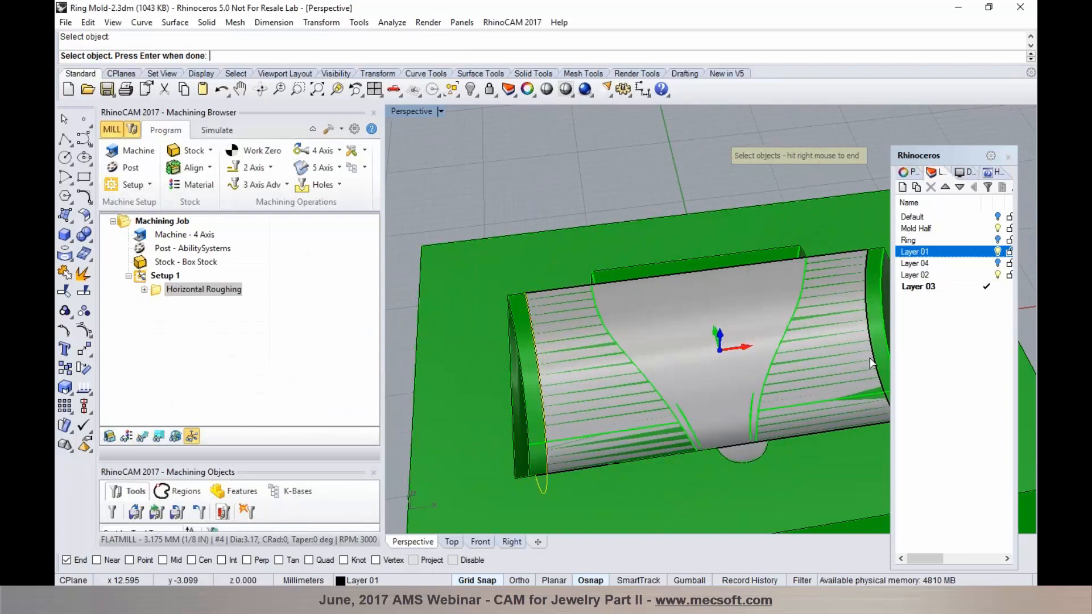
{"action": "left_click", "coordinate": [875, 360]}
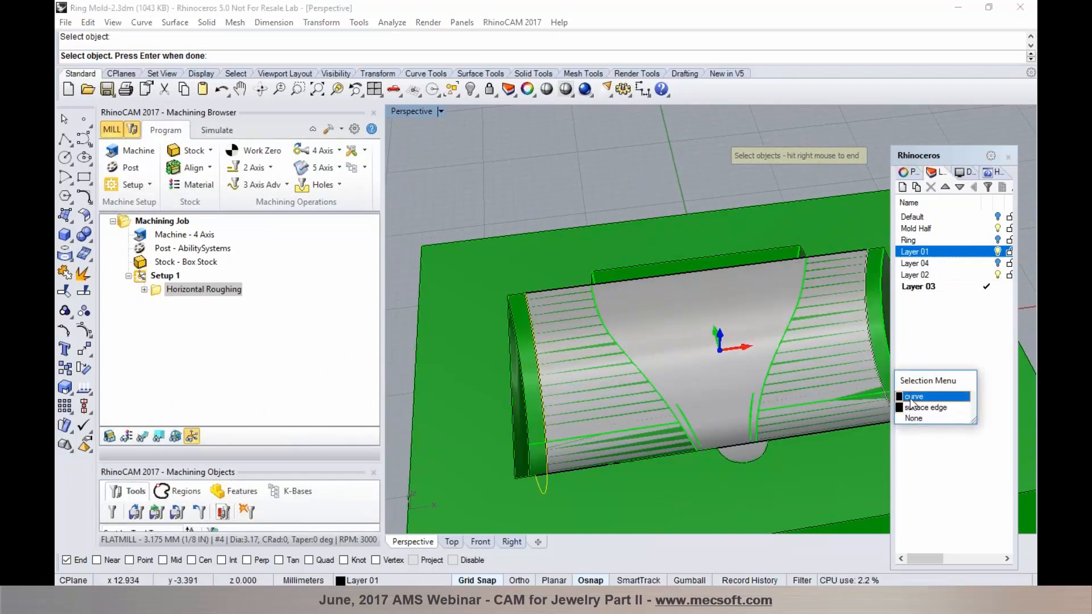
{"action": "left_click", "coordinate": [909, 405]}
{"action": "key", "text": "Return"}
{"action": "right_click_drag", "start_coordinate": [811, 363], "coordinate": [733, 348]}
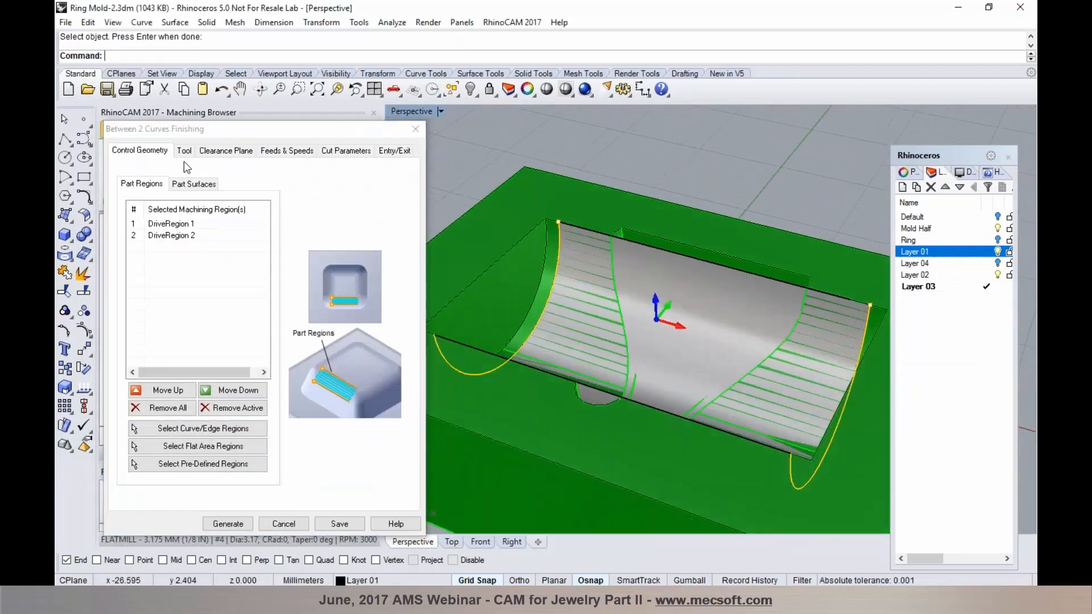
Step: Assign the BALLMILL-3.175 MM (1/8 IN) tool to the finishing operation and check its clearance plane and feeds
{"action": "left_click", "coordinate": [183, 151]}
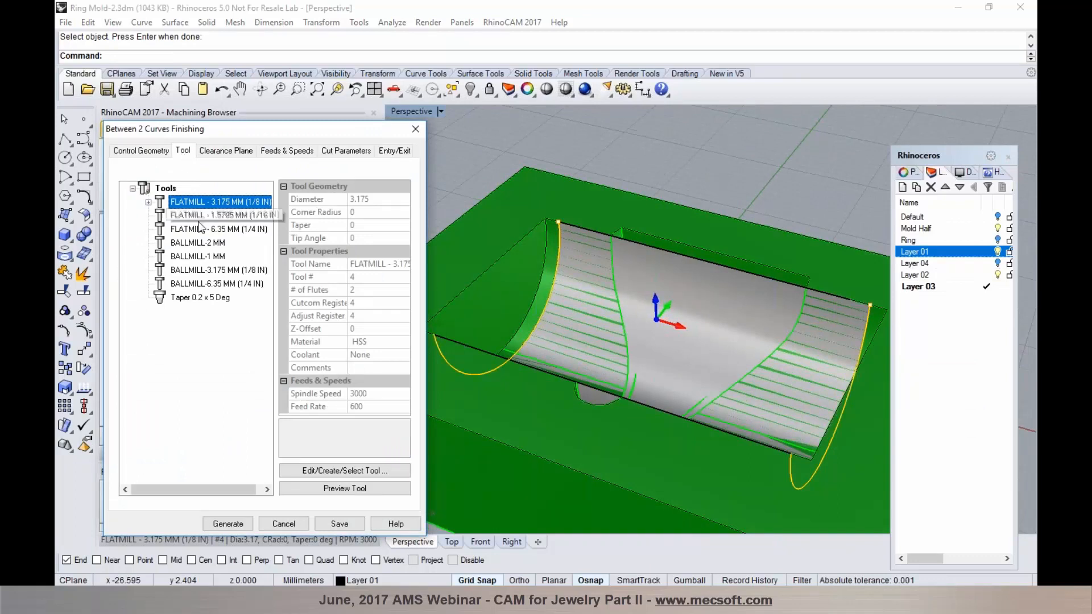
{"action": "left_click", "coordinate": [199, 271]}
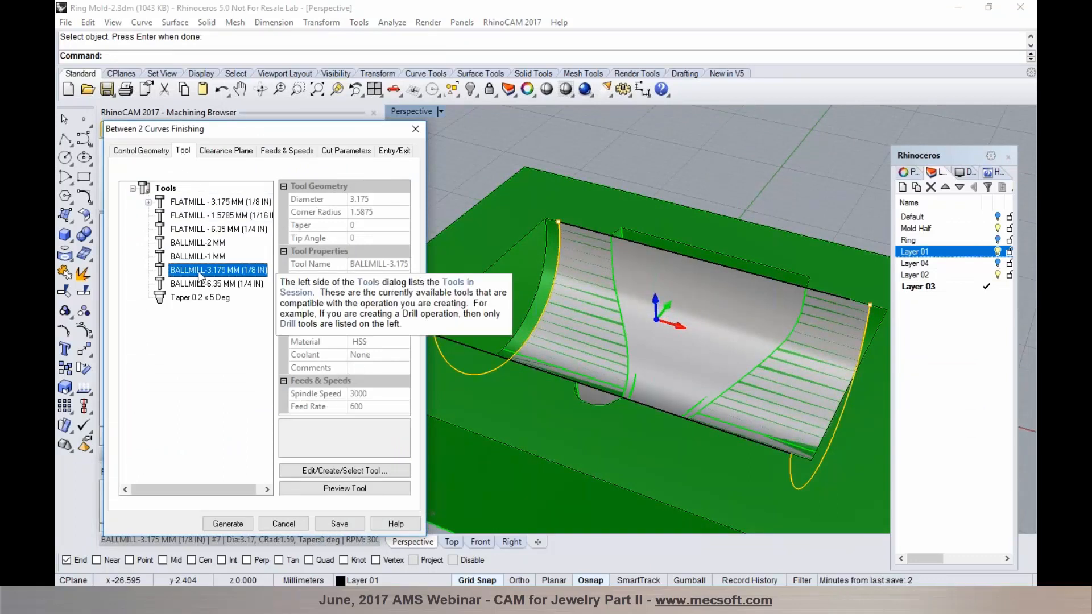
{"action": "left_click", "coordinate": [251, 151]}
{"action": "left_click", "coordinate": [294, 151]}
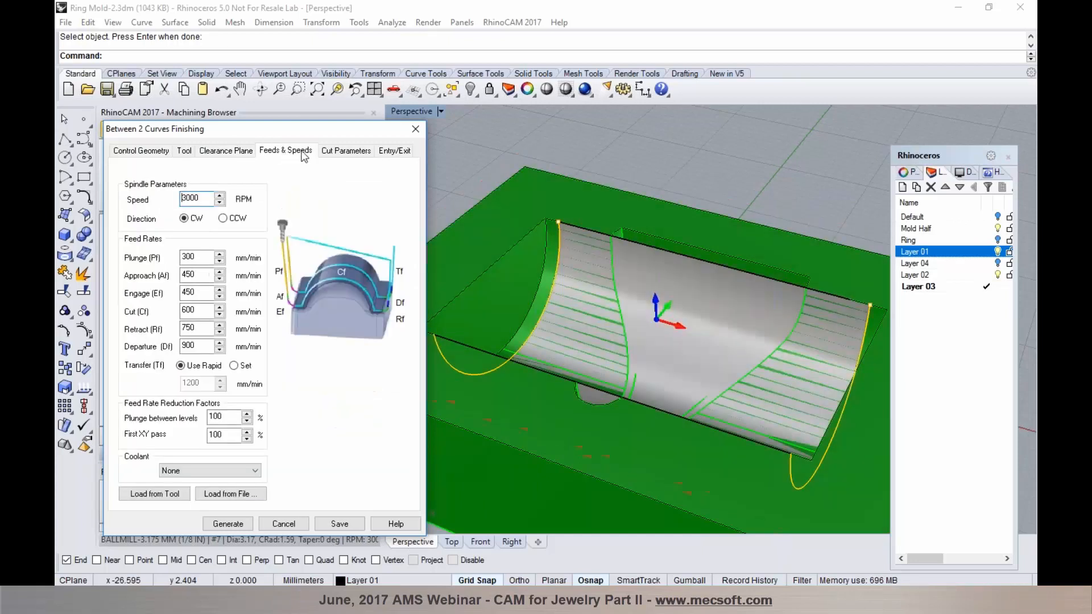
Step: Set the finishing stepover to 15% of the tool diameter, generate the operation and display its toolpath
{"action": "left_click", "coordinate": [334, 151]}
{"action": "left_click", "coordinate": [232, 380]}
{"action": "double_click", "coordinate": [233, 379]}
{"action": "type", "text": "15"}
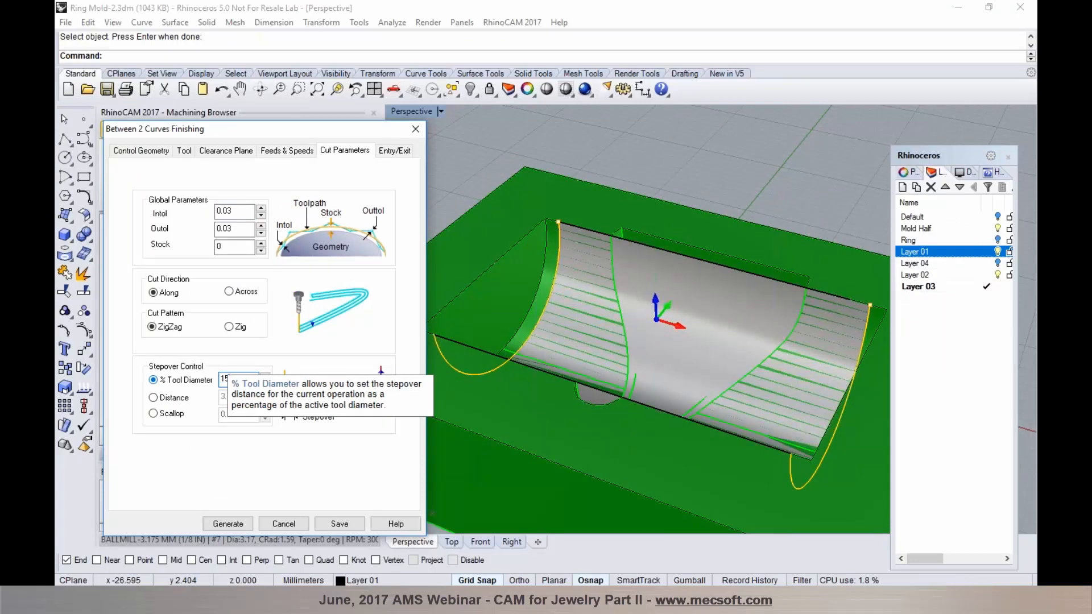
{"action": "left_click", "coordinate": [228, 523]}
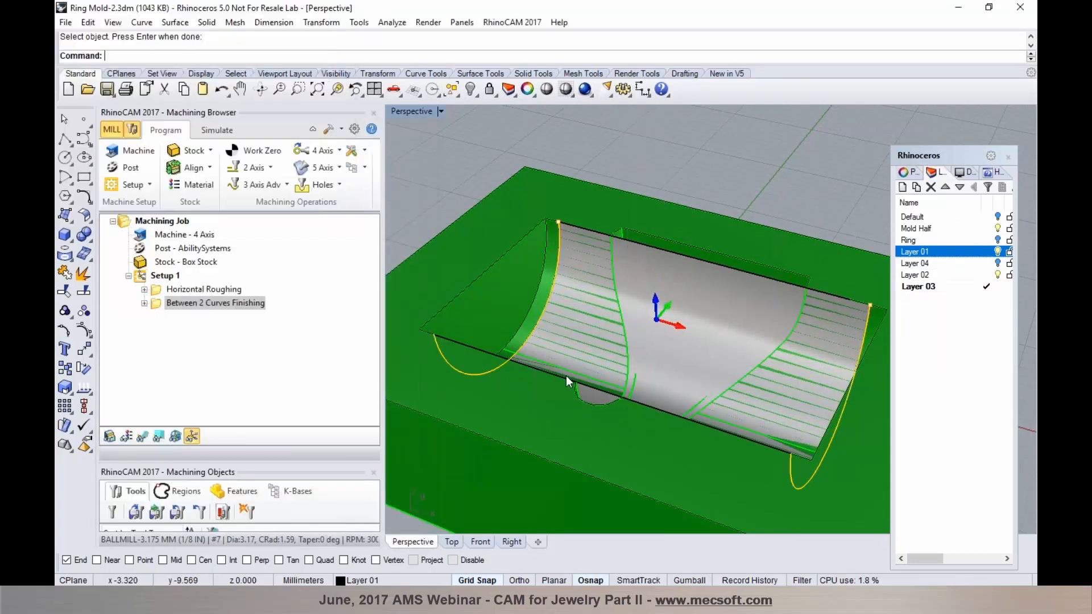
{"action": "left_click", "coordinate": [148, 438]}
{"action": "right_click_drag", "start_coordinate": [616, 361], "coordinate": [514, 333]}
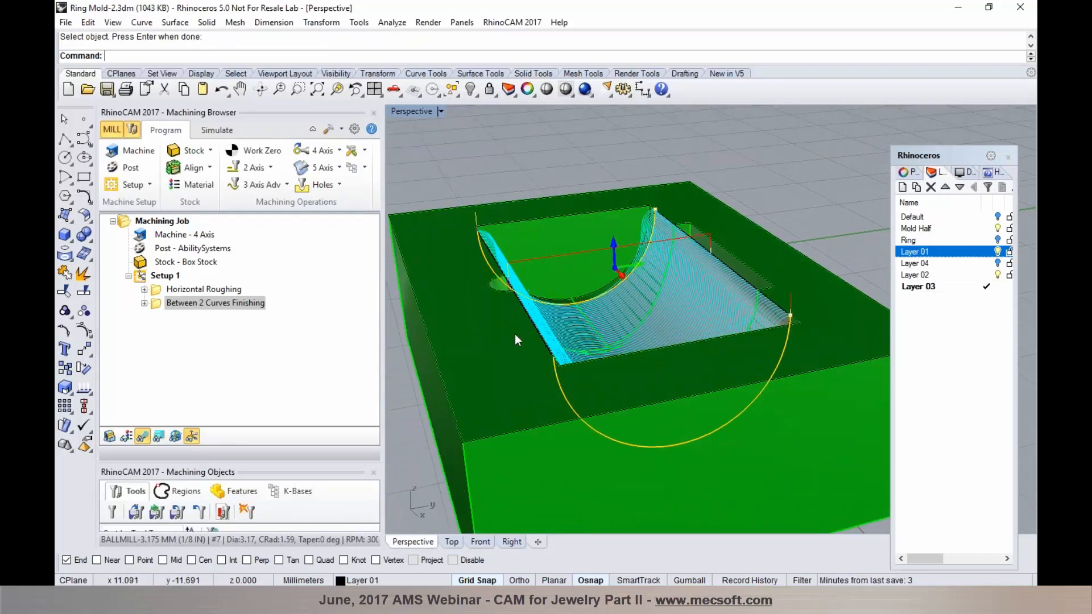
Step: Simulate the Between 2 Curves Finishing operation, pause it partway and inspect the finished strip of the cavity
{"action": "left_click", "coordinate": [216, 130]}
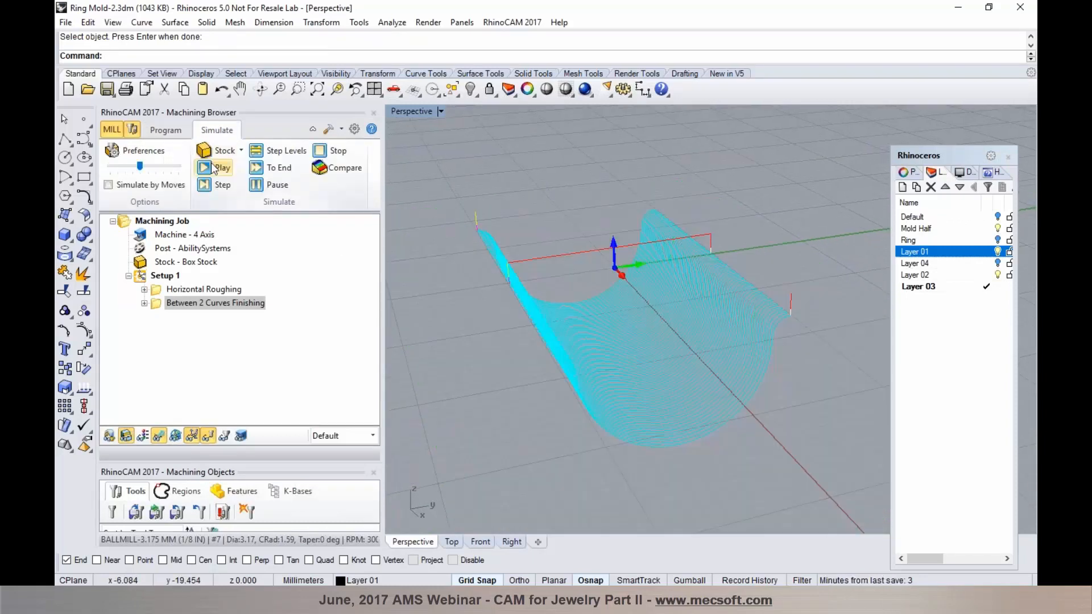
{"action": "left_click", "coordinate": [214, 168]}
{"action": "right_click_drag", "start_coordinate": [656, 308], "coordinate": [694, 265]}
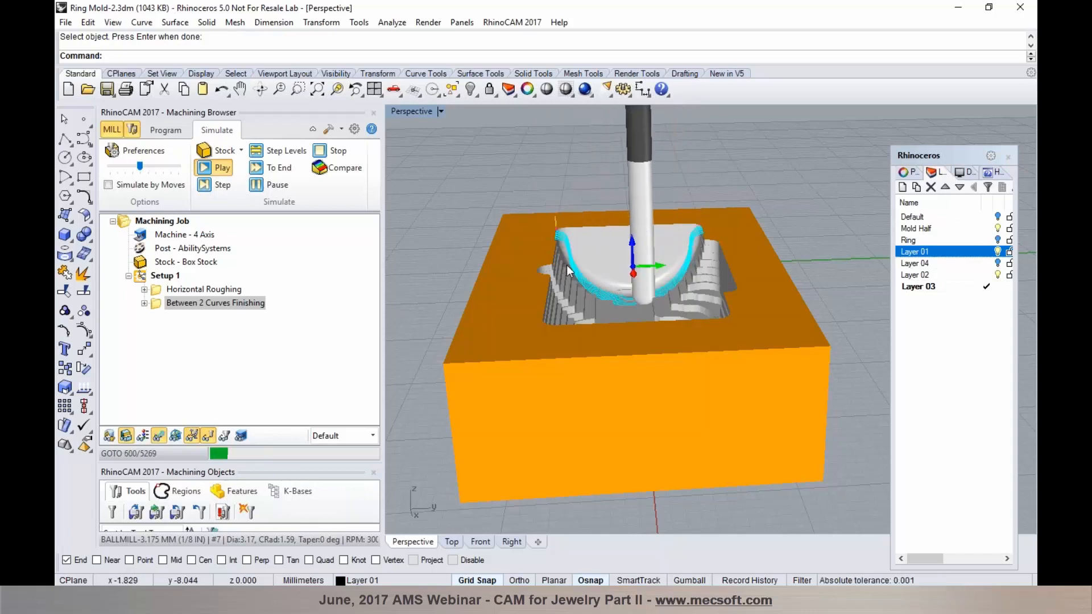
{"action": "left_click", "coordinate": [266, 186]}
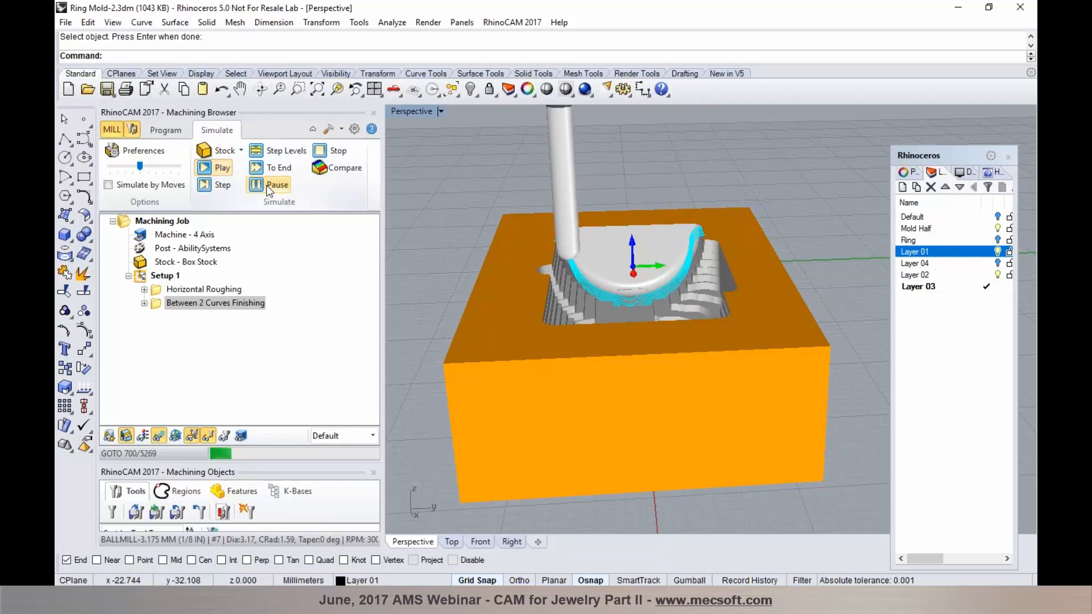
{"action": "right_click_drag", "start_coordinate": [524, 263], "coordinate": [585, 284]}
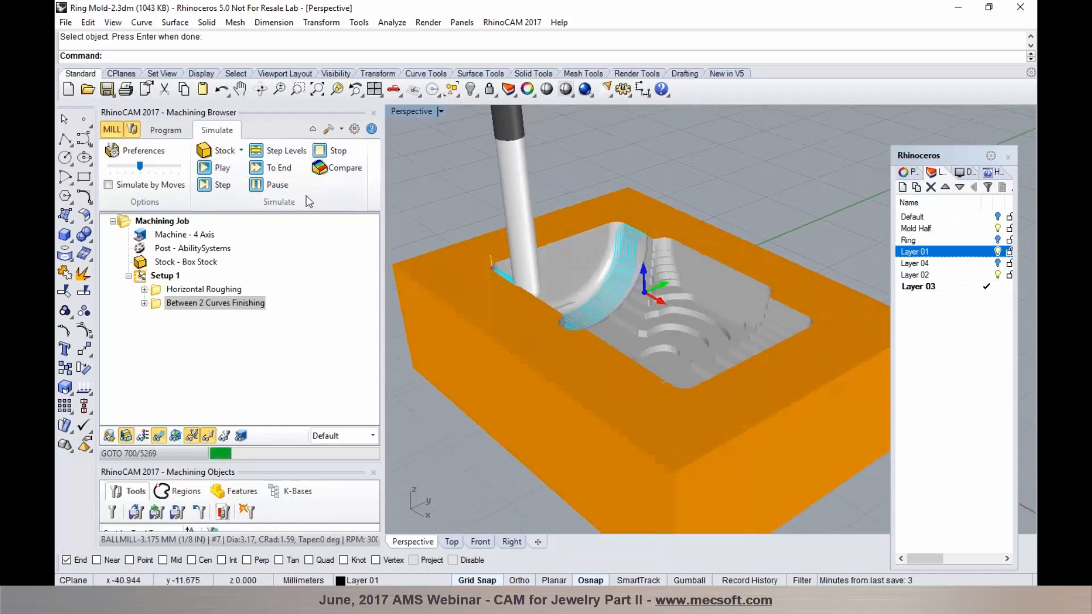
Step: Return to programming, then turn off Layer 01 and the toolpath display to expose the mold half's cavity
{"action": "left_click", "coordinate": [170, 131]}
{"action": "left_click", "coordinate": [175, 289]}
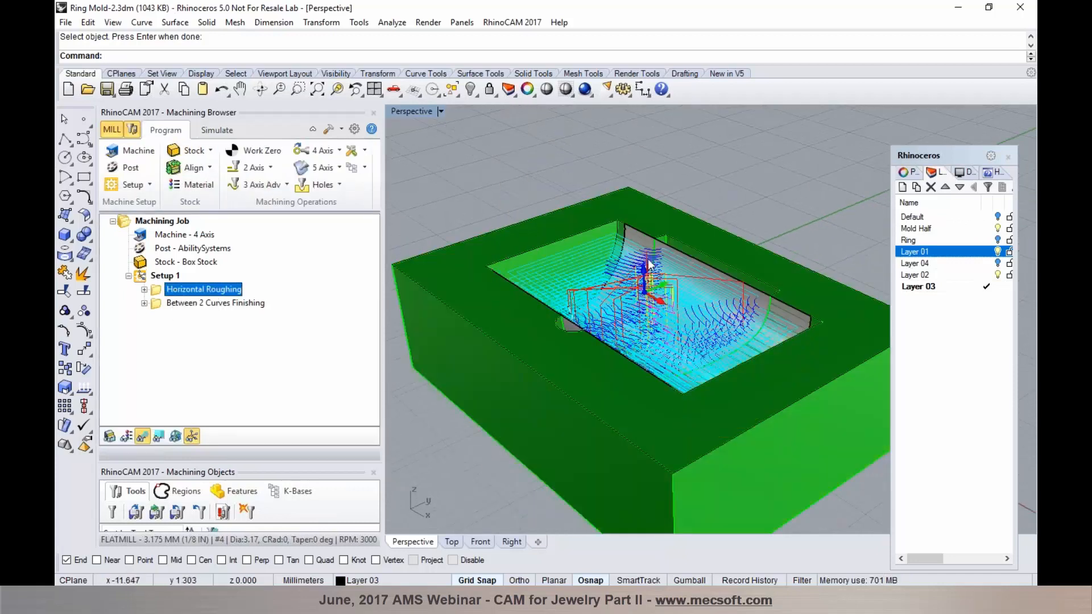
{"action": "left_click", "coordinate": [997, 251]}
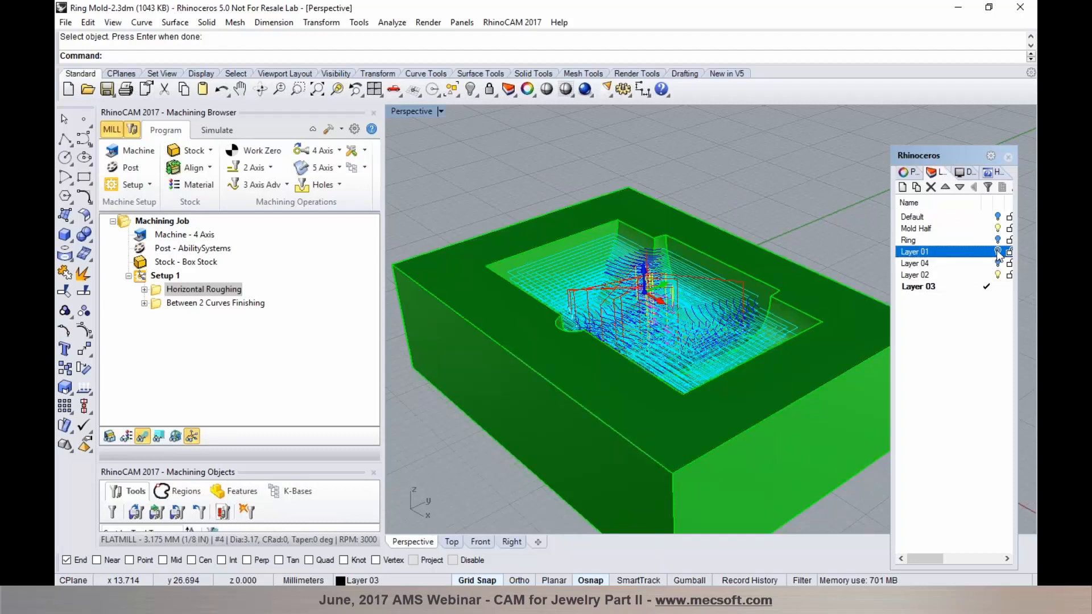
{"action": "left_click", "coordinate": [142, 436]}
{"action": "right_click_drag", "start_coordinate": [609, 348], "coordinate": [640, 251]}
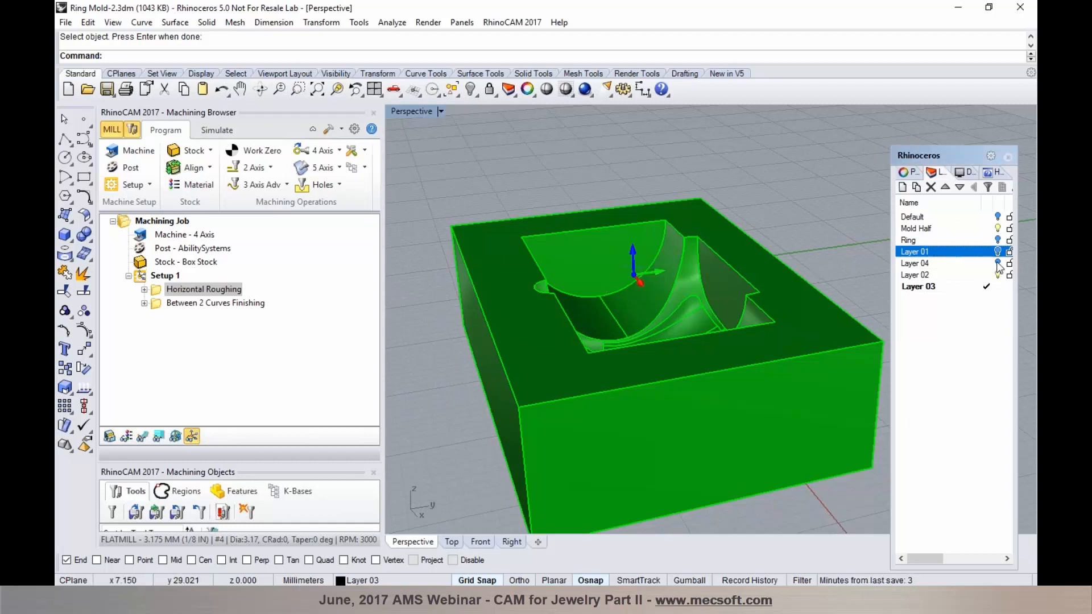
{"action": "left_click", "coordinate": [565, 90]}
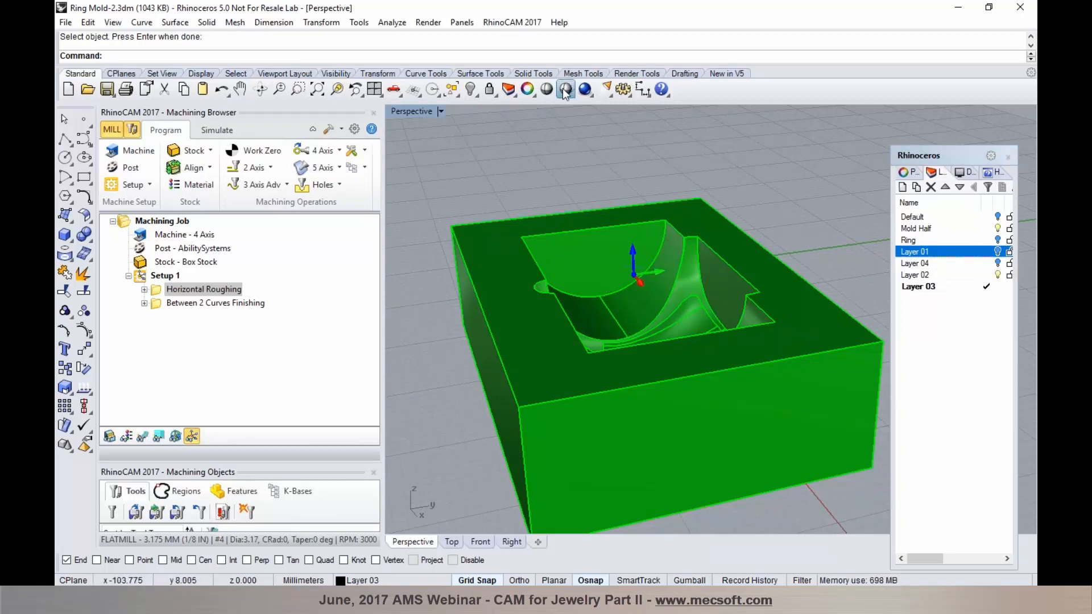
Step: Hide the Mold Half layer to examine the three curved surfaces beneath the cavity in shaded view, and restore the layer in wireframe
{"action": "right_click_drag", "start_coordinate": [677, 311], "coordinate": [554, 352]}
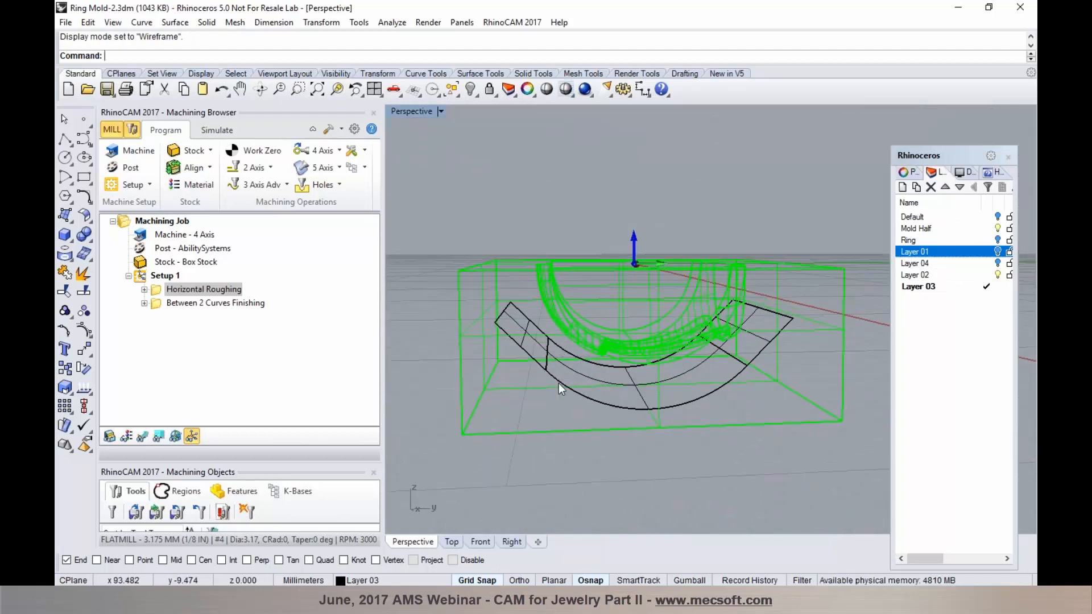
{"action": "left_click", "coordinate": [997, 229]}
{"action": "right_click_drag", "start_coordinate": [689, 233], "coordinate": [698, 278]}
{"action": "left_click", "coordinate": [565, 87]}
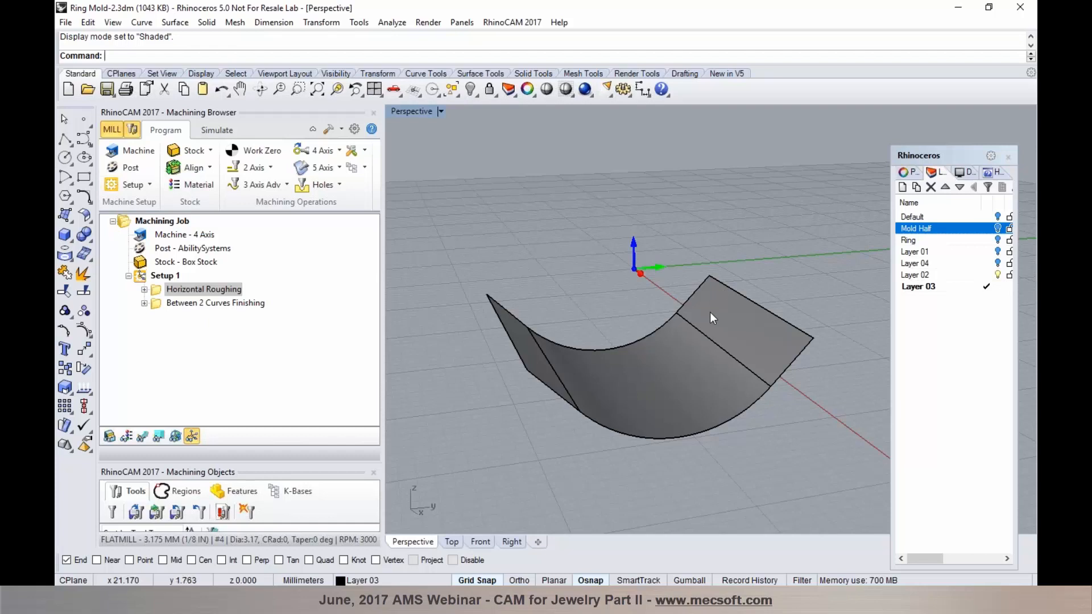
{"action": "left_click", "coordinate": [998, 228]}
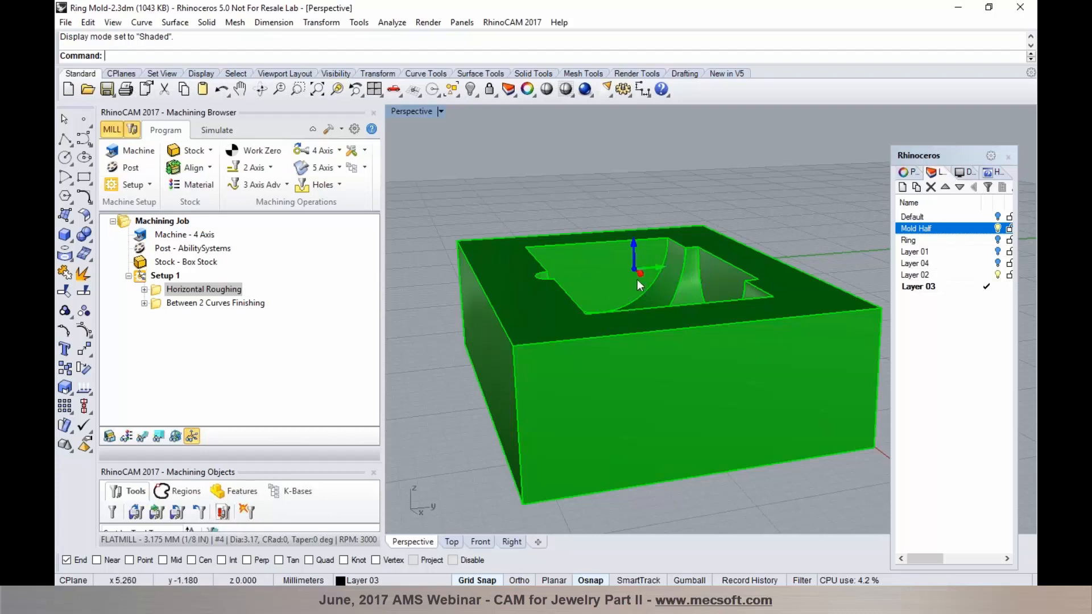
{"action": "left_click", "coordinate": [566, 89]}
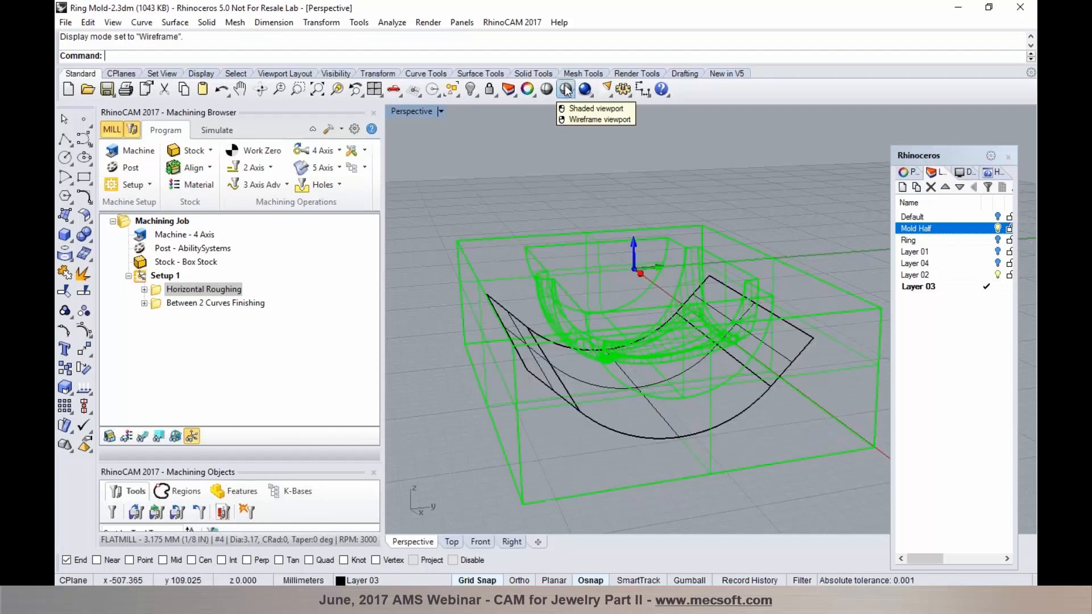
Step: Start a 4-axis Drive Surface operation and select the three connected surfaces below the cavity as drive surfaces
{"action": "left_click", "coordinate": [339, 151]}
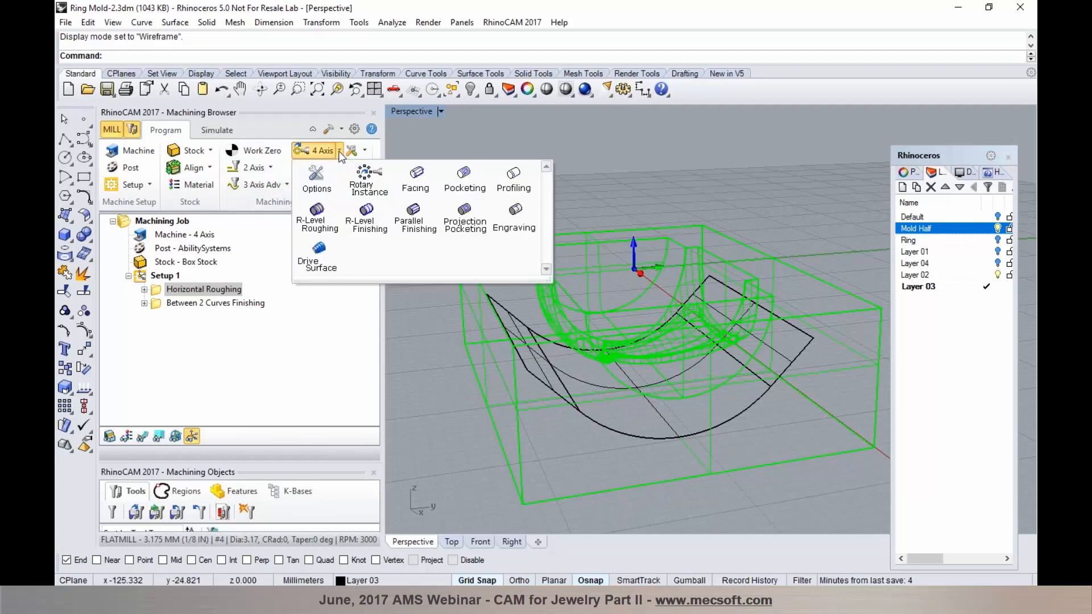
{"action": "left_click", "coordinate": [314, 252]}
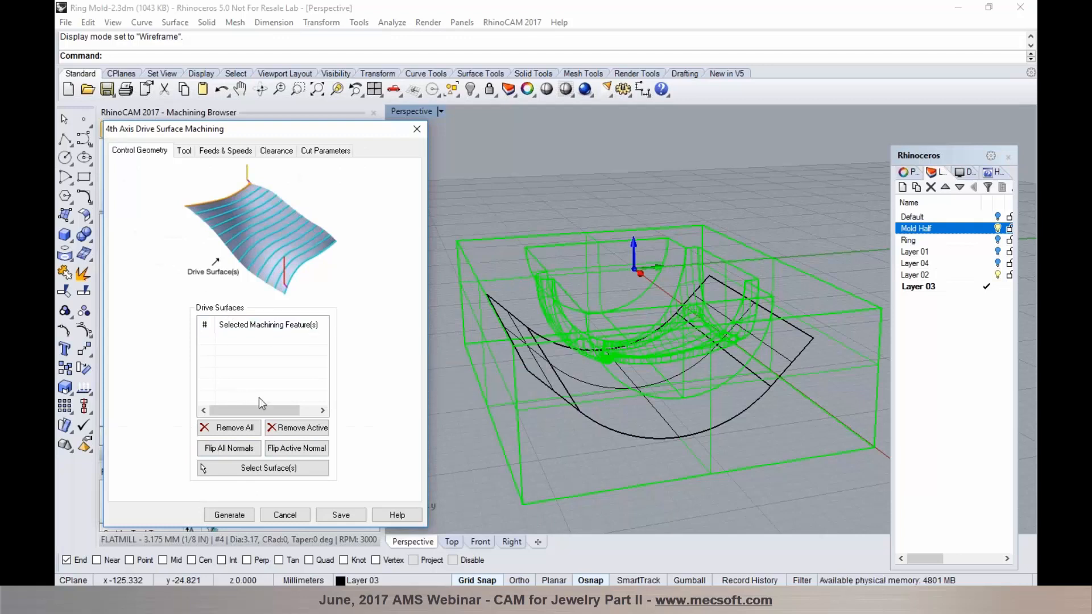
{"action": "left_click", "coordinate": [268, 469]}
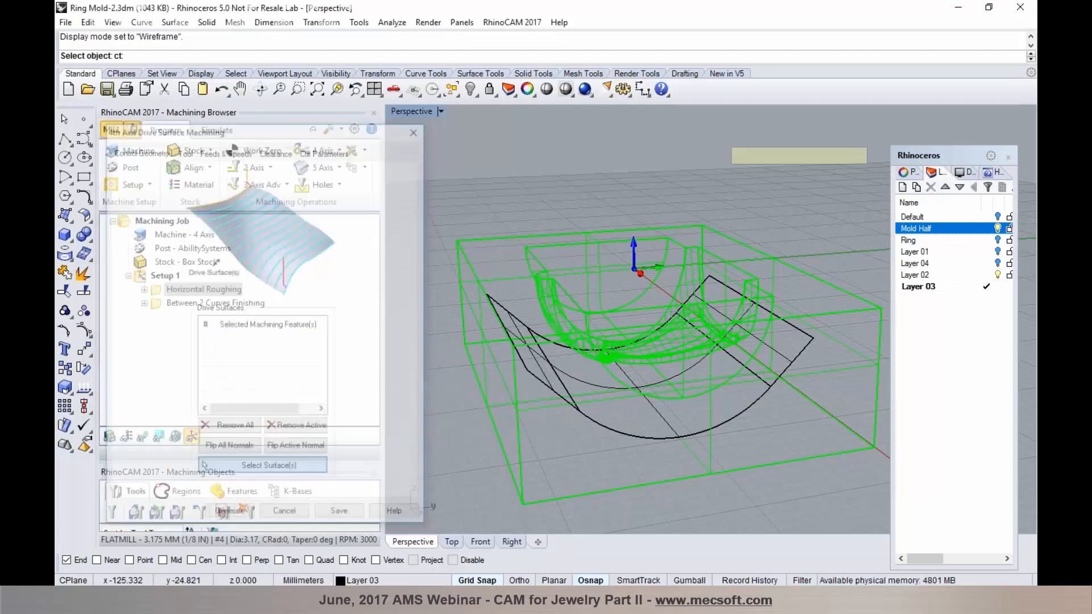
{"action": "left_click", "coordinate": [799, 352]}
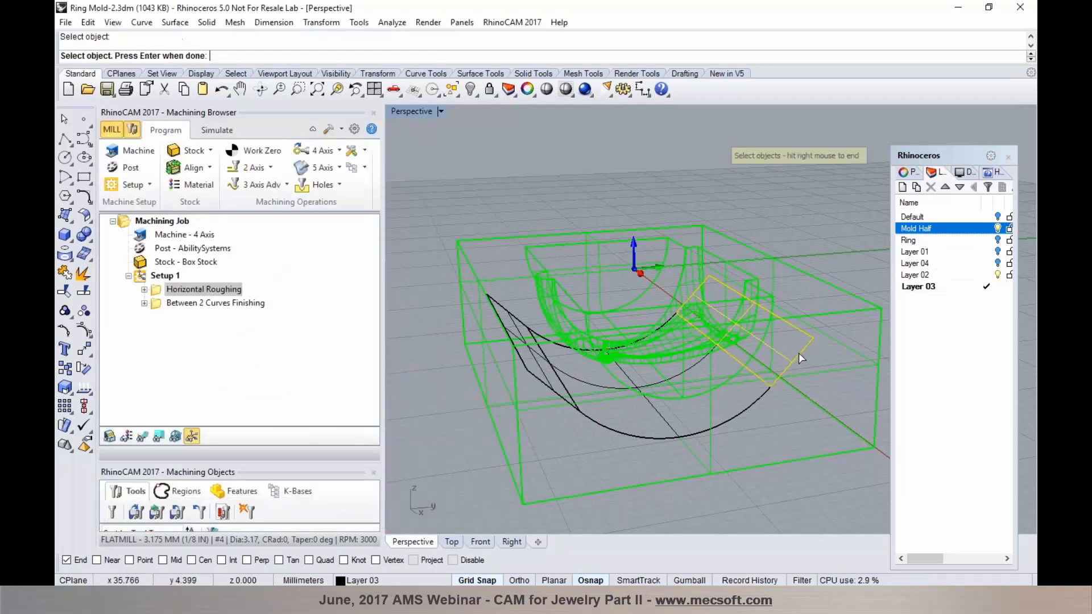
{"action": "left_click", "coordinate": [764, 400]}
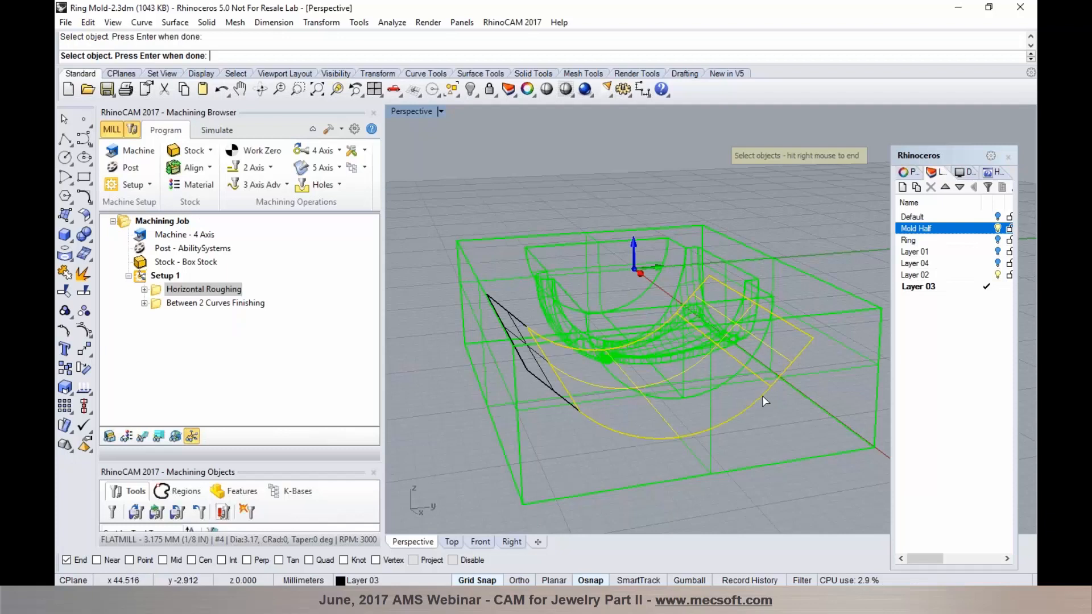
{"action": "left_click", "coordinate": [559, 400]}
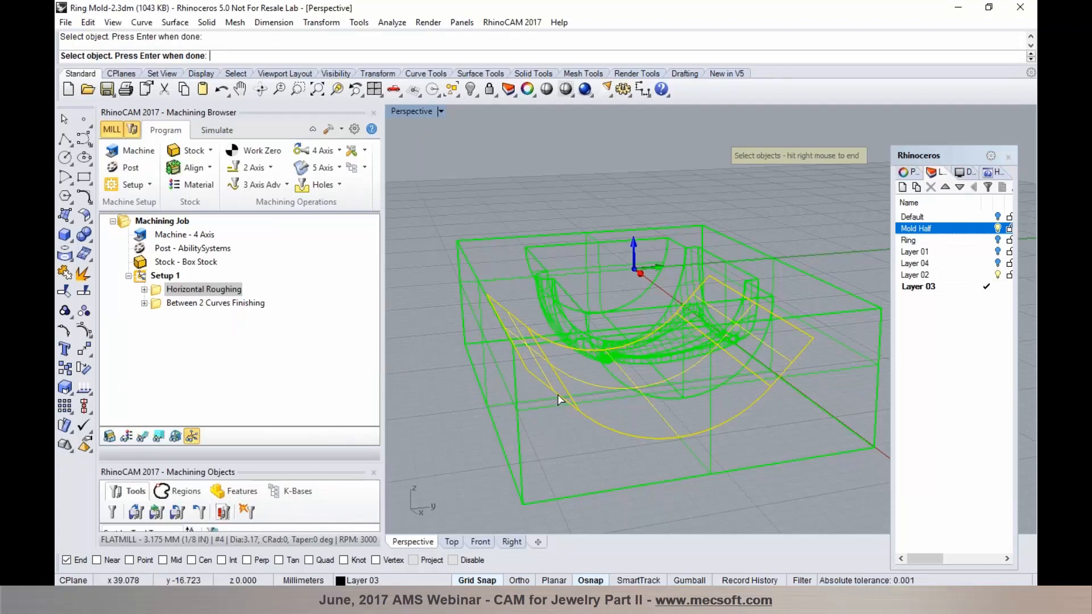
{"action": "right_click", "coordinate": [559, 400]}
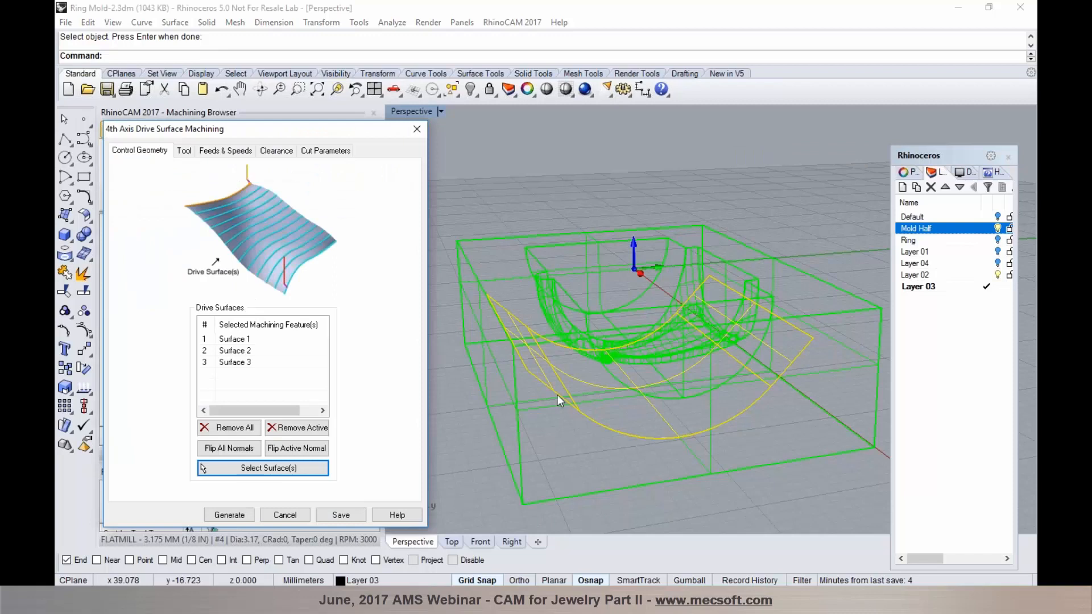
Step: Check the normal direction of each drive surface and flip all normals so they point up toward the cavity
{"action": "left_click", "coordinate": [230, 340]}
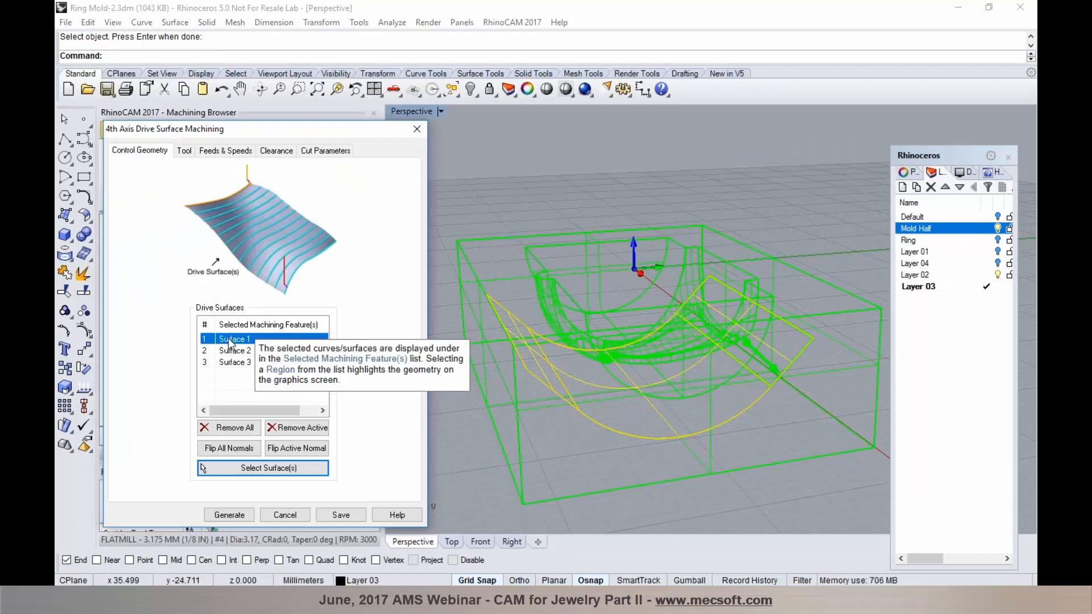
{"action": "left_click", "coordinate": [236, 352]}
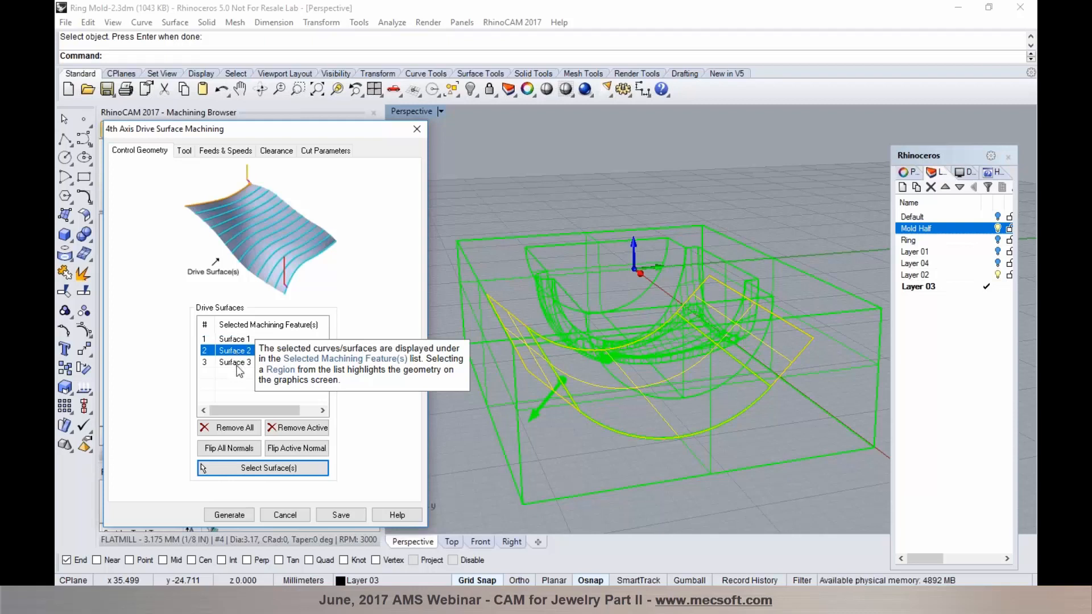
{"action": "left_click", "coordinate": [237, 364]}
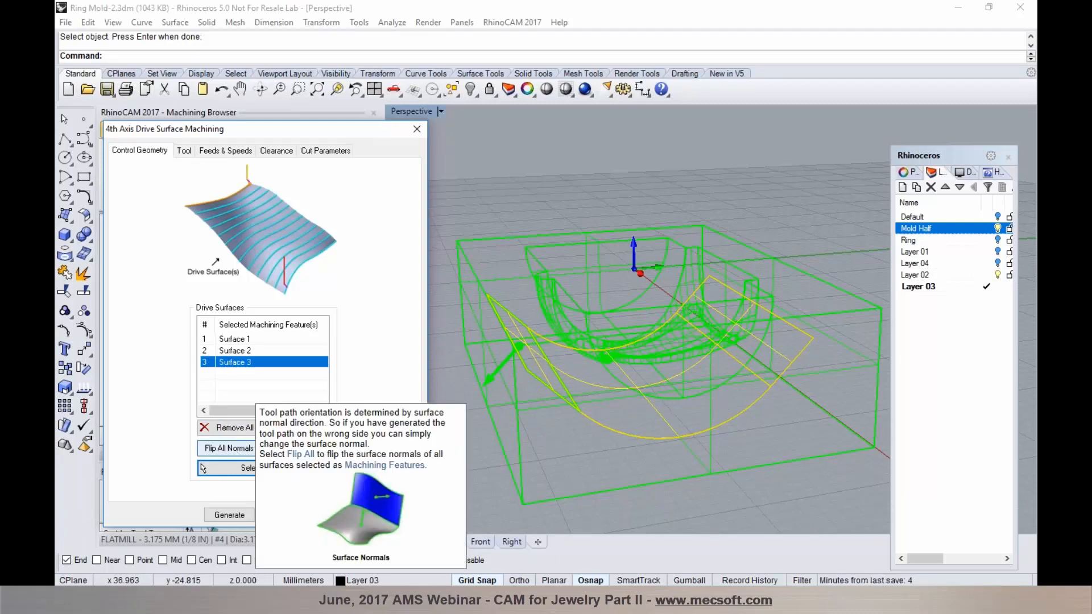
{"action": "left_click", "coordinate": [238, 449]}
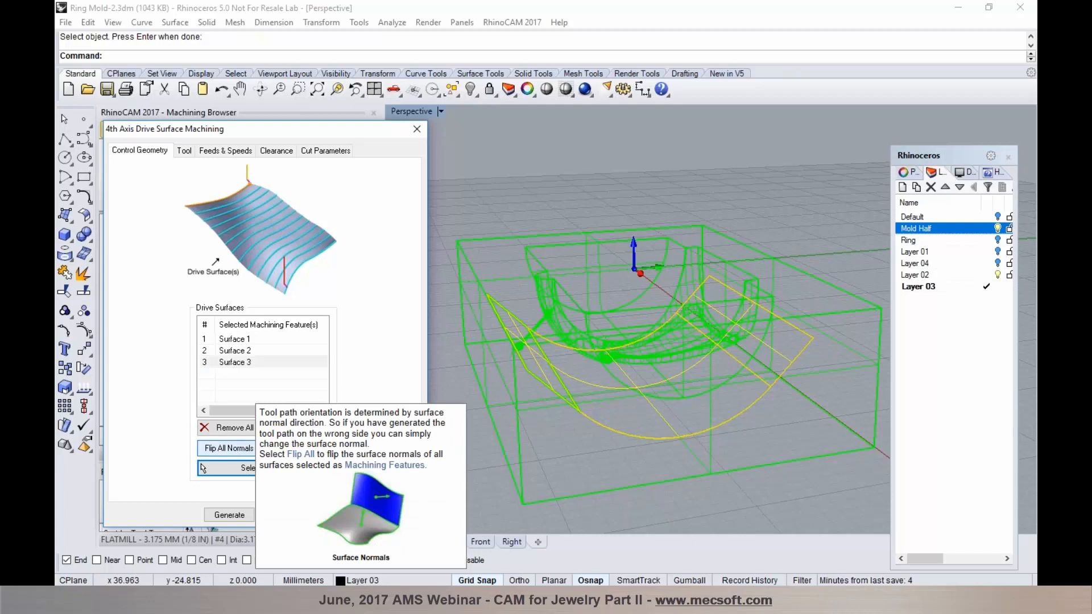
{"action": "left_click", "coordinate": [237, 351]}
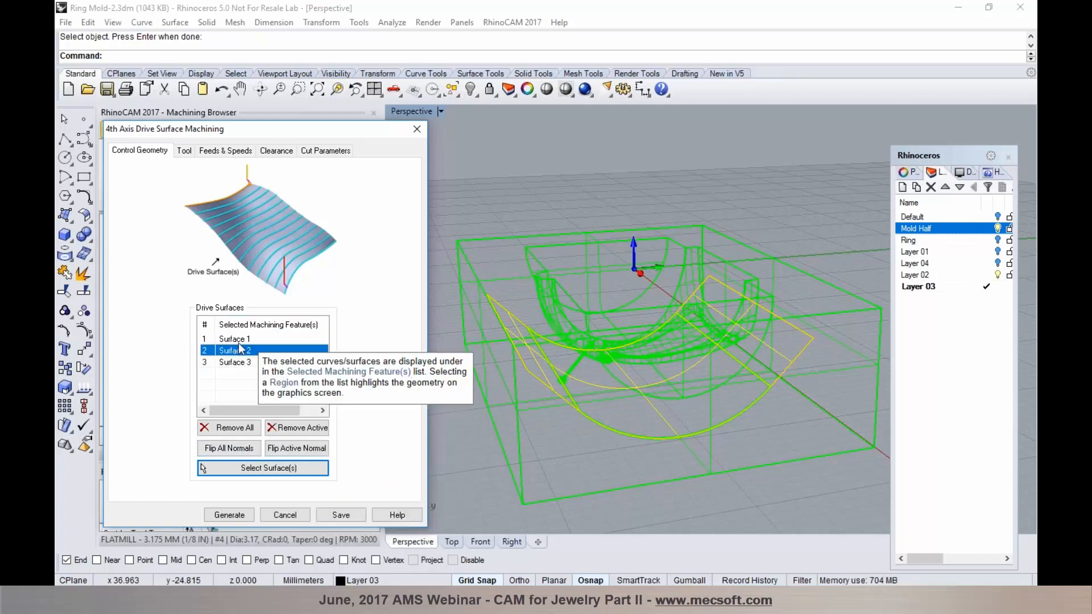
{"action": "left_click", "coordinate": [239, 344]}
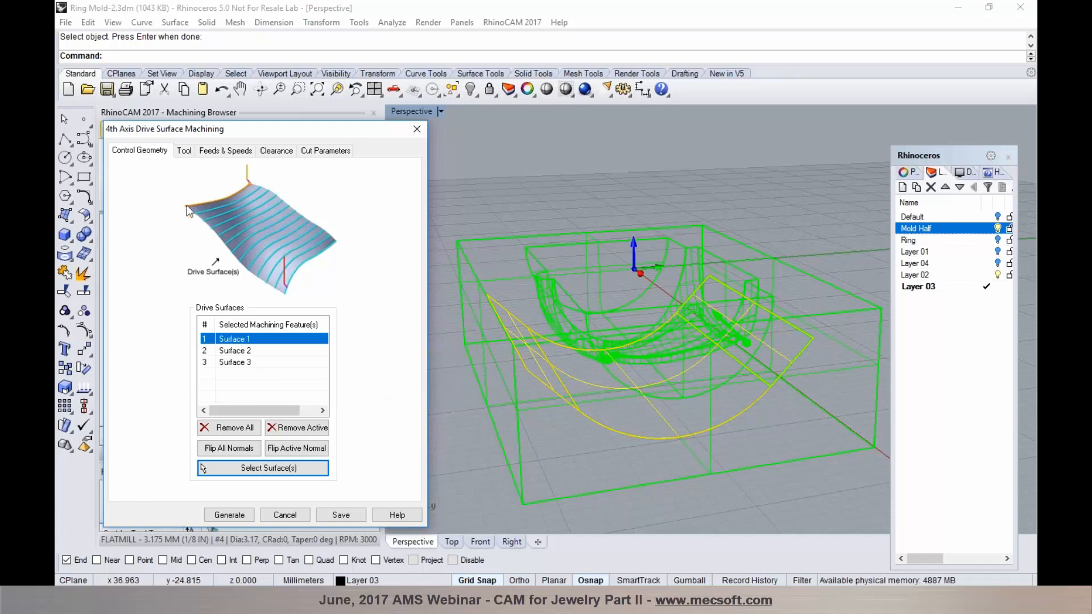
Step: Assign the BALLMILL-3.175 MM (1/8 IN) tool to the drive surface operation, shade the viewport and check the feeds and clearance settings
{"action": "left_click", "coordinate": [184, 151]}
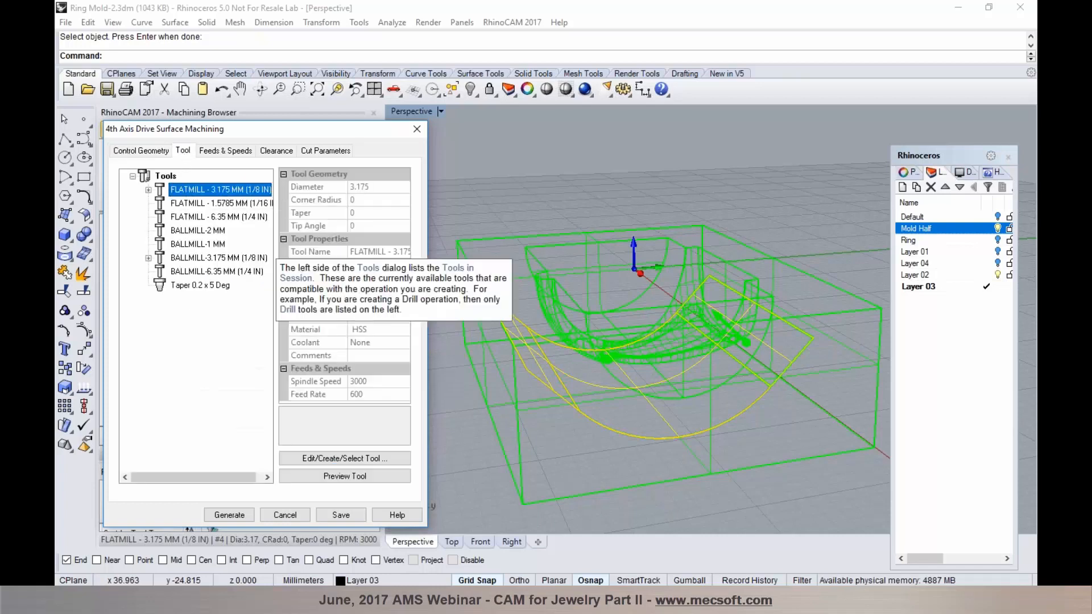
{"action": "left_click", "coordinate": [219, 258]}
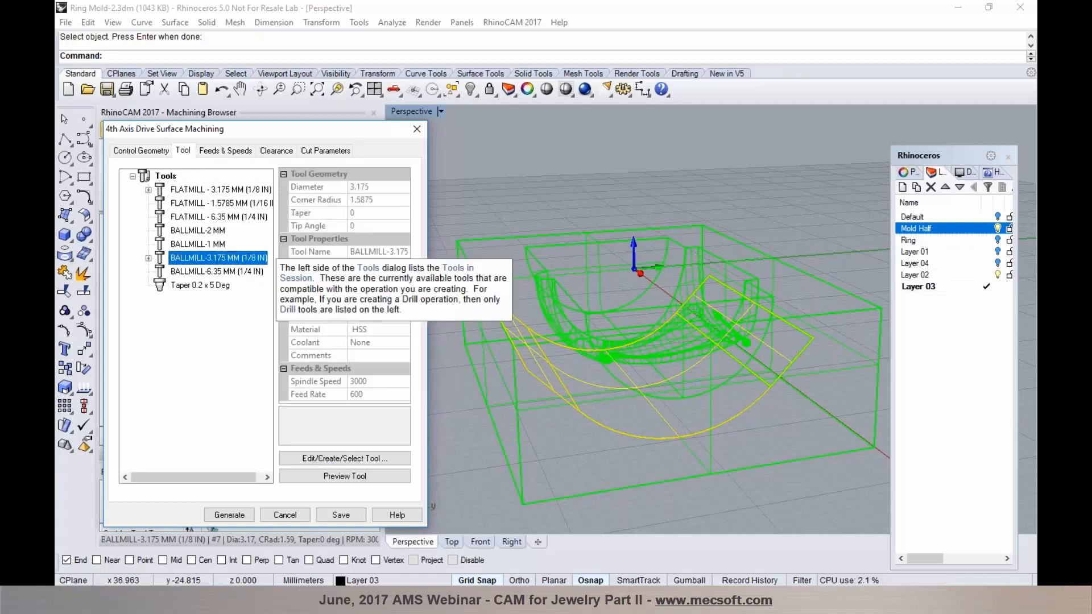
{"action": "left_click", "coordinate": [566, 89]}
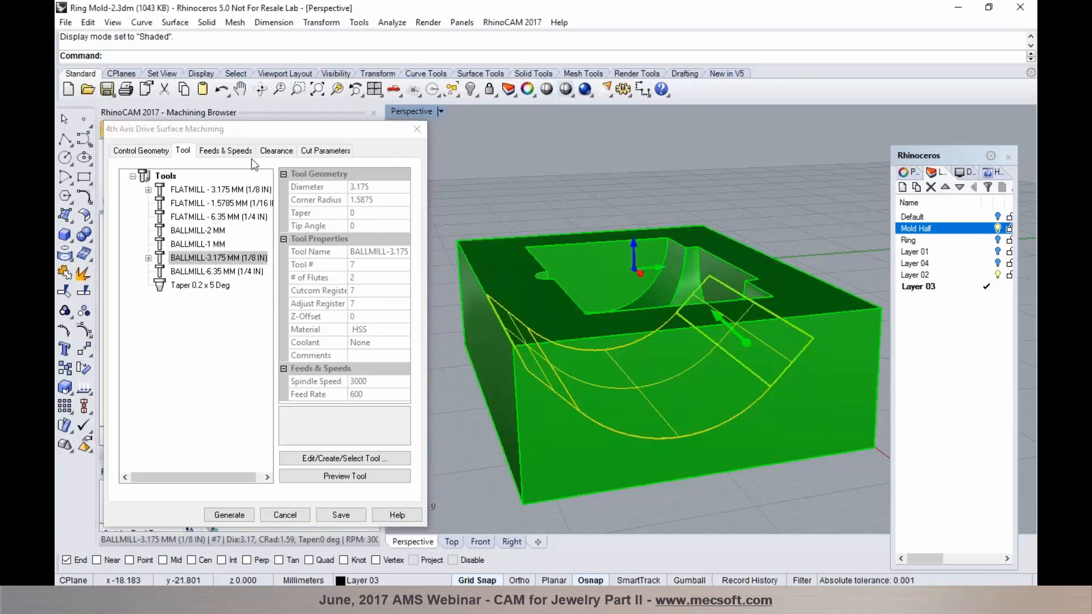
{"action": "left_click", "coordinate": [225, 150]}
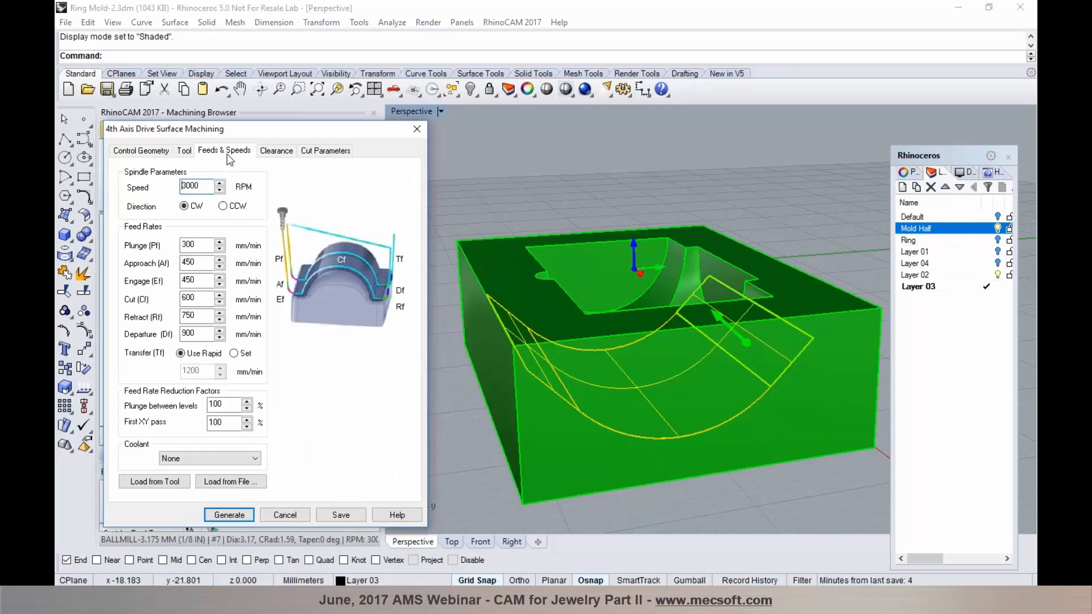
{"action": "left_click", "coordinate": [278, 151]}
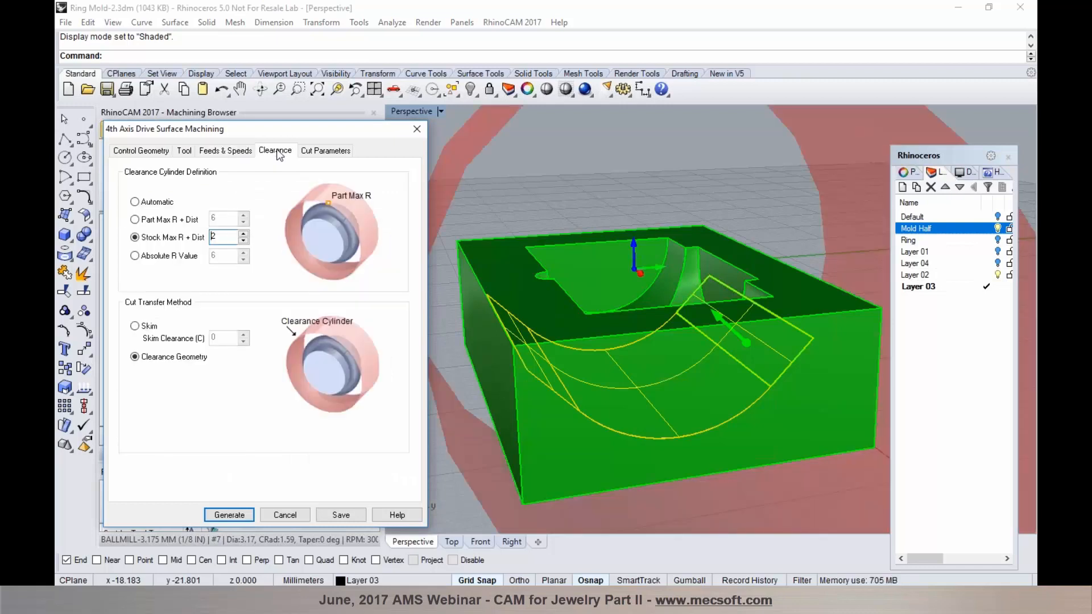
Step: Set the cut pattern to Across Axis, generate the drive surface operation and inspect its toolpath in wireframe
{"action": "left_click", "coordinate": [327, 151]}
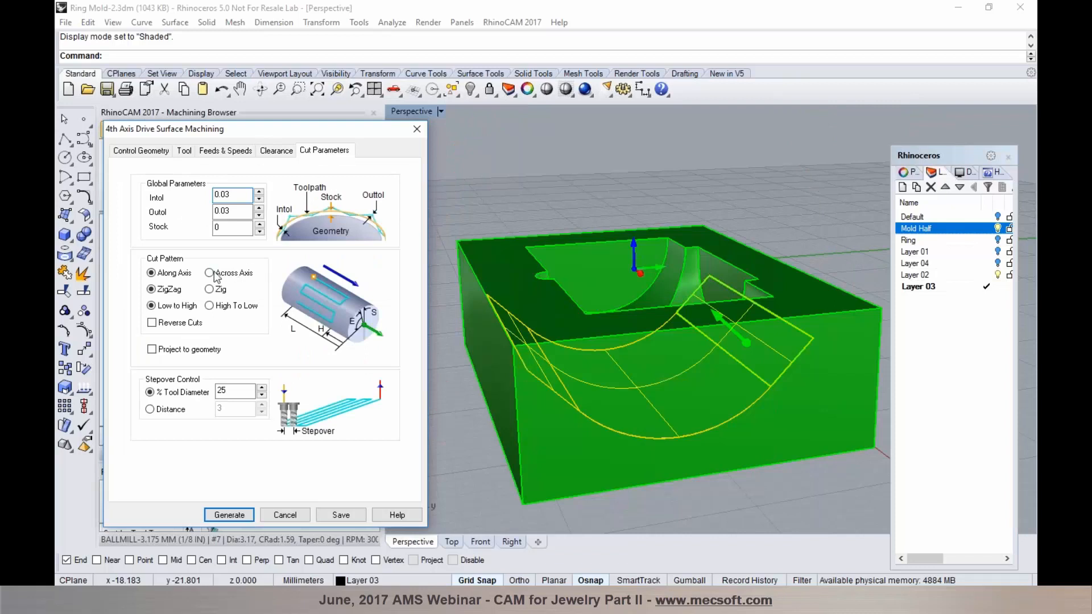
{"action": "mouse_move", "coordinate": [216, 277]}
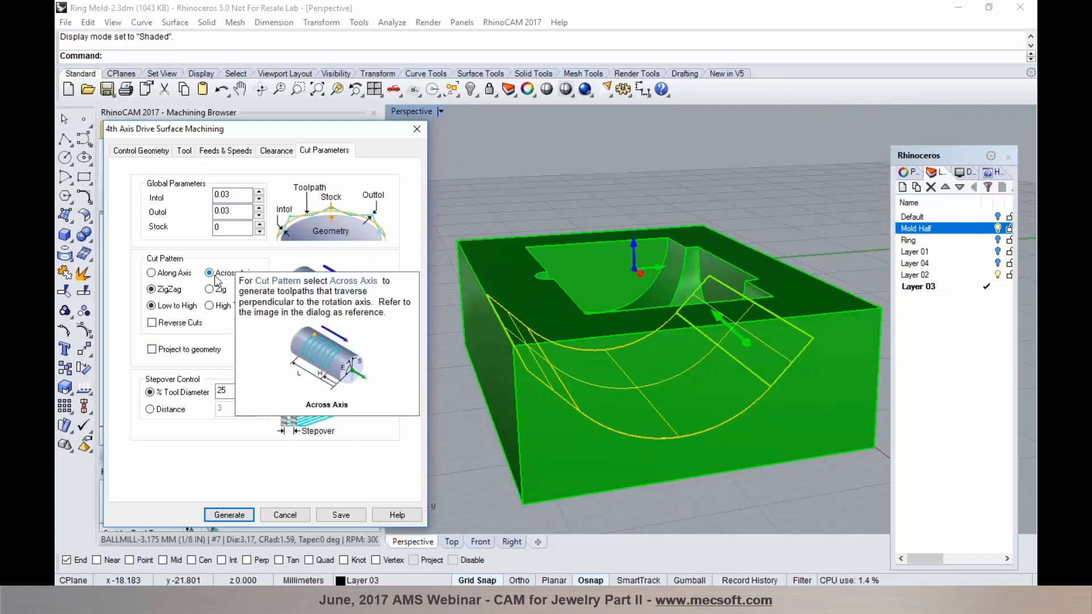
{"action": "left_click", "coordinate": [230, 515]}
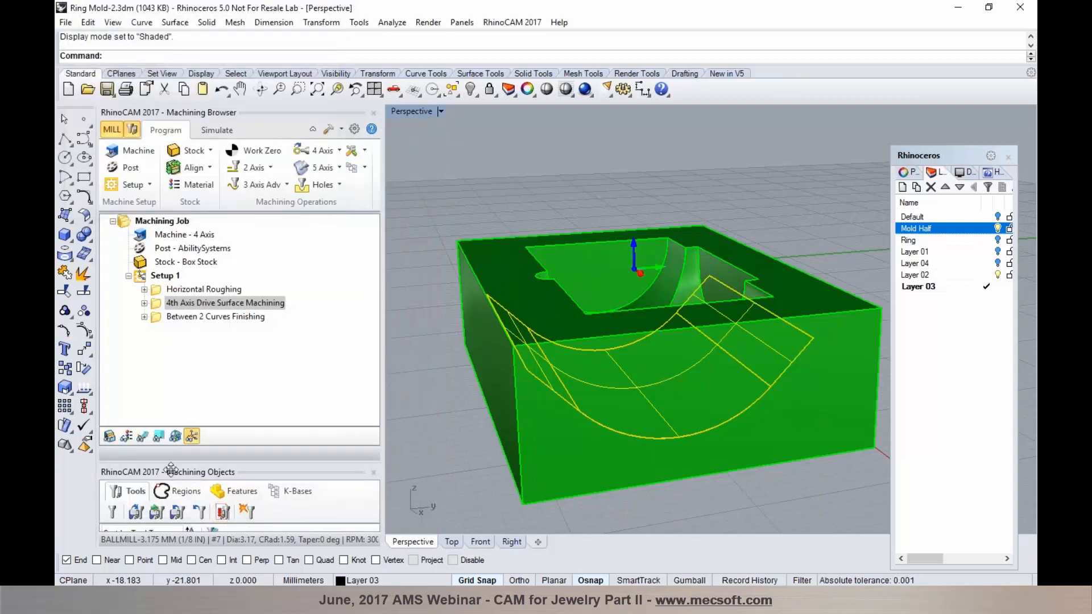
{"action": "left_click", "coordinate": [145, 437]}
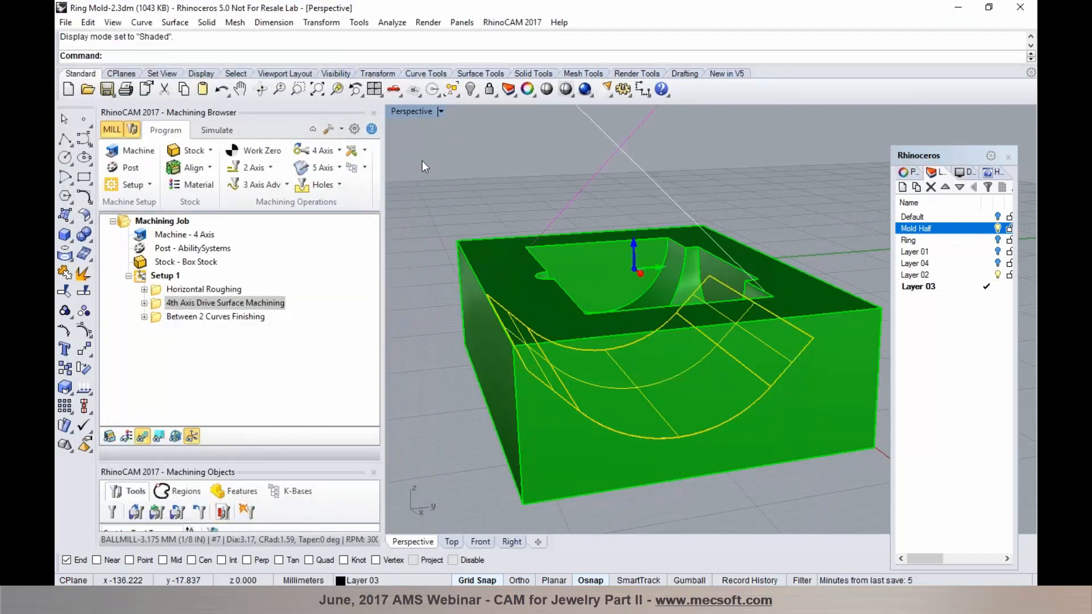
{"action": "left_click", "coordinate": [566, 90]}
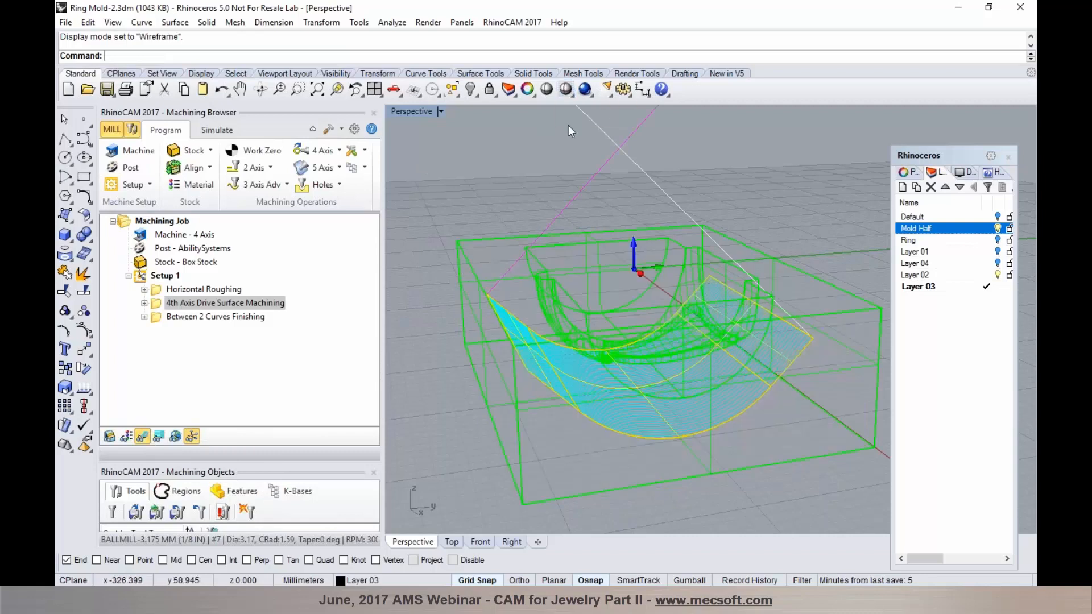
{"action": "right_click_drag", "start_coordinate": [613, 368], "coordinate": [591, 346]}
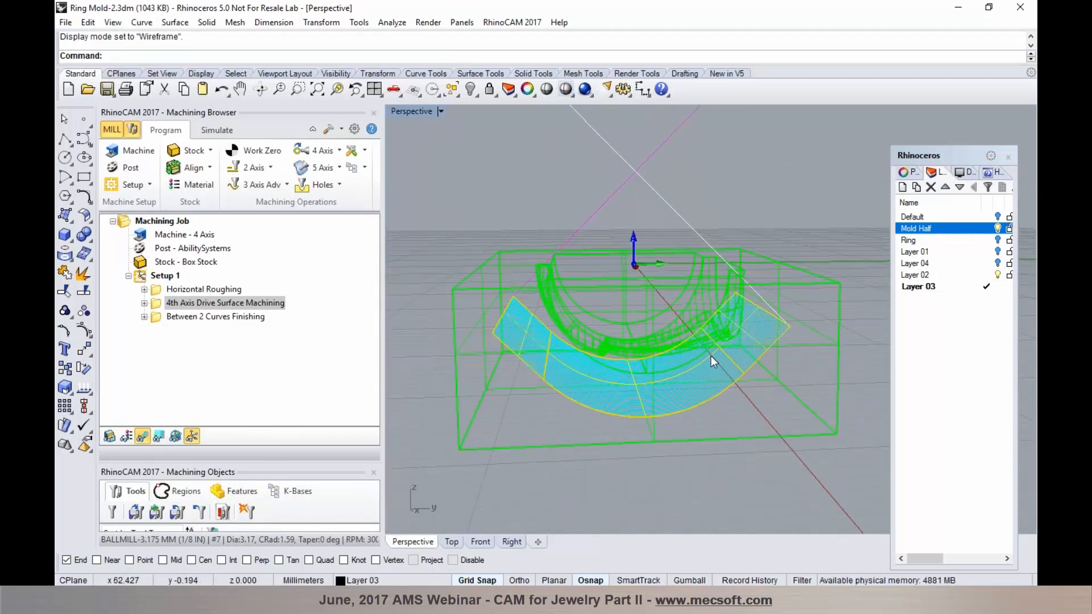
{"action": "right_click_drag", "start_coordinate": [527, 326], "coordinate": [517, 355]}
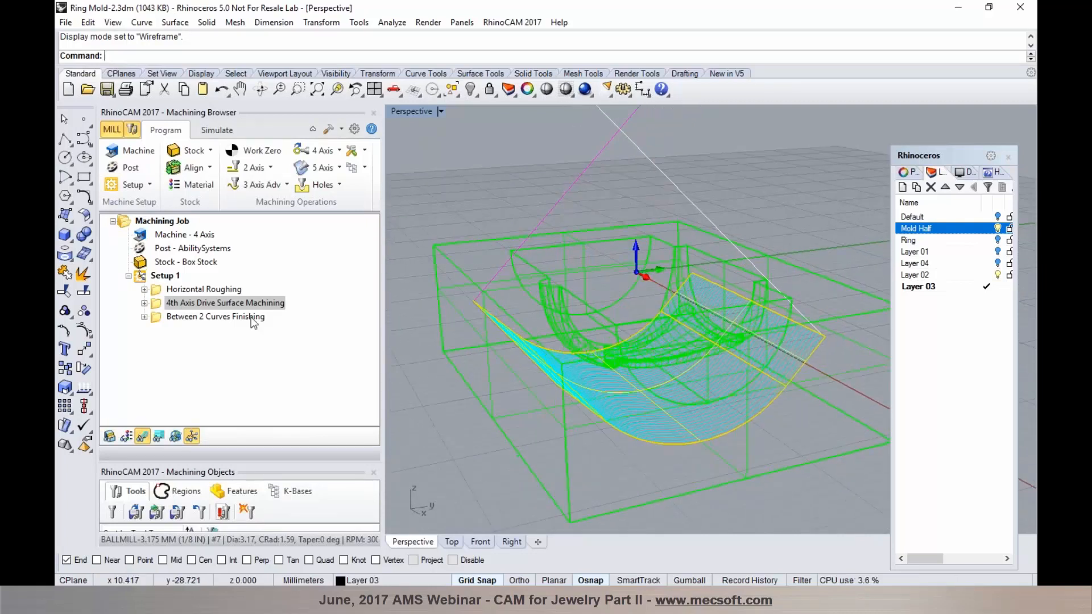
Step: Enable Project to geometry in the 4th Axis Drive Surface operation, regenerate it and inspect the toolpath on the shaded mold cavity
{"action": "double_click", "coordinate": [160, 306]}
{"action": "left_click", "coordinate": [319, 151]}
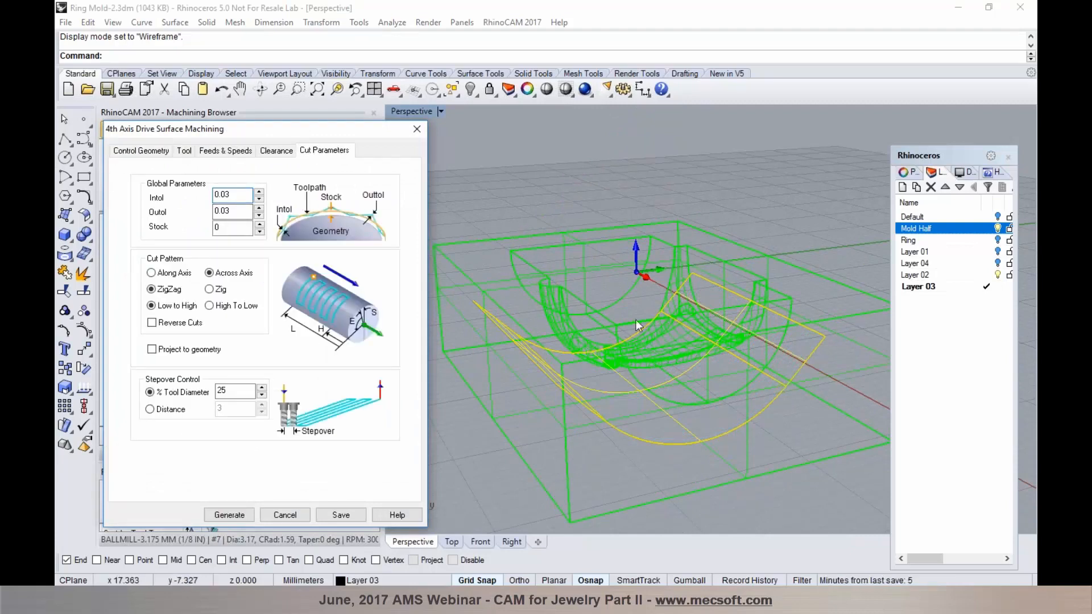
{"action": "left_click", "coordinate": [185, 351]}
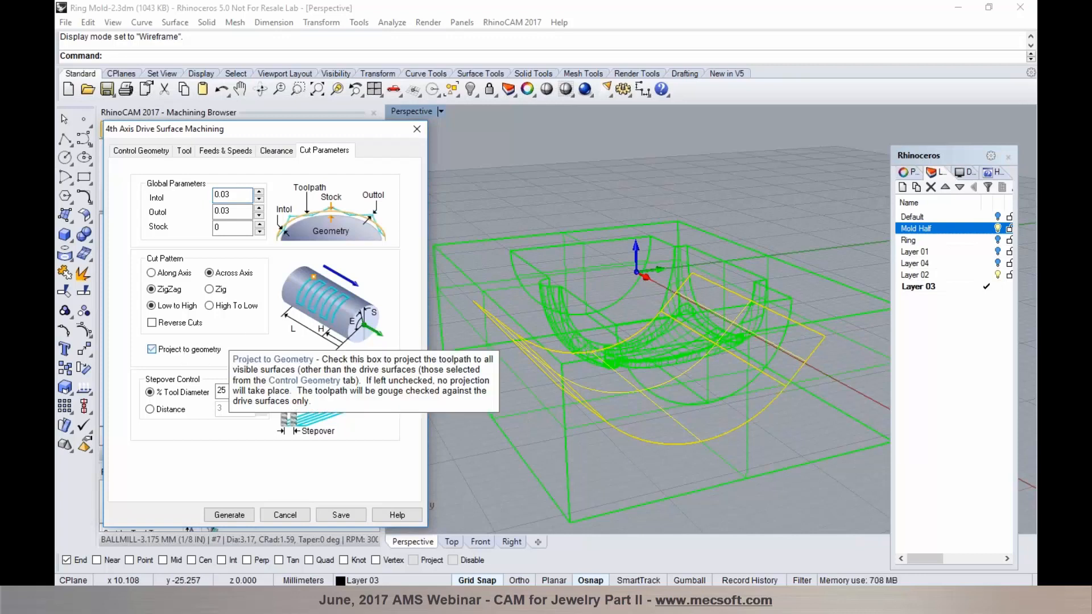
{"action": "left_click", "coordinate": [228, 515]}
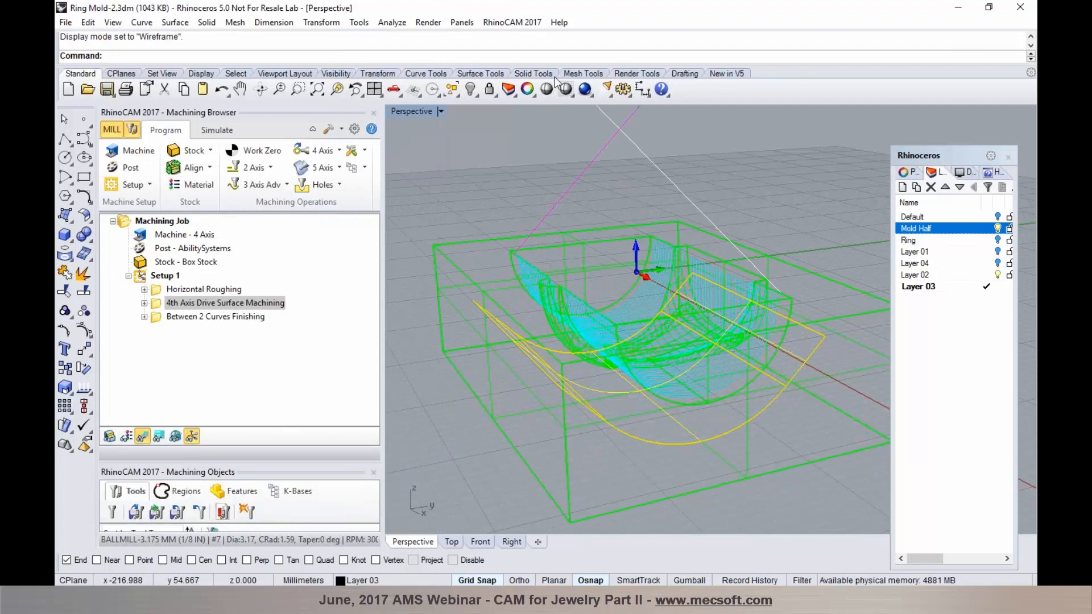
{"action": "left_click", "coordinate": [566, 90]}
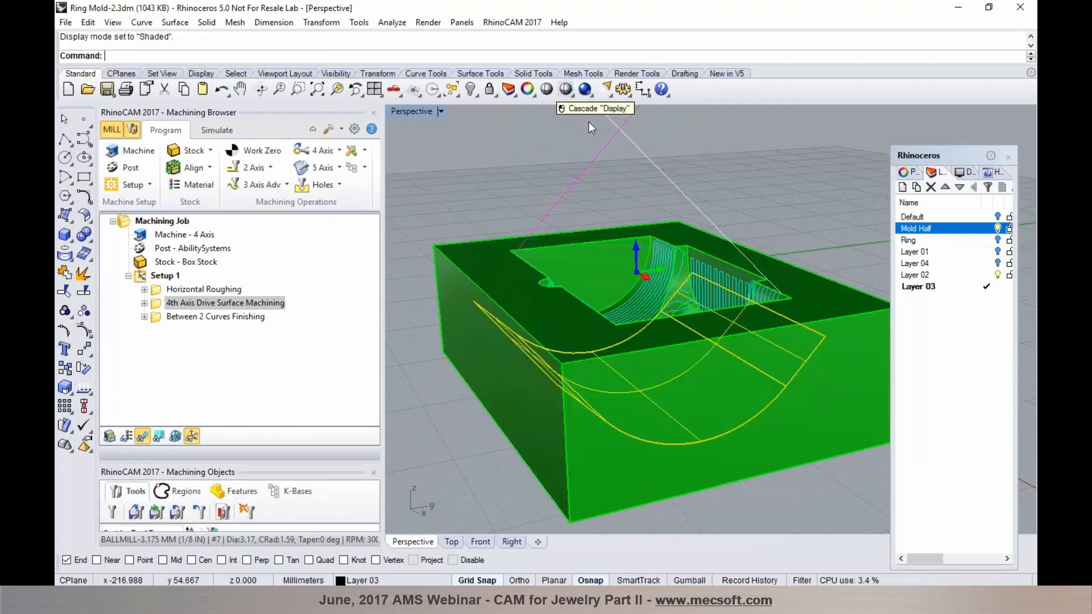
{"action": "mouse_move", "coordinate": [716, 336]}
{"action": "right_mouse_down"}
{"action": "mouse_move", "coordinate": [718, 355]}
{"action": "mouse_move", "coordinate": [726, 349]}
{"action": "right_mouse_up"}
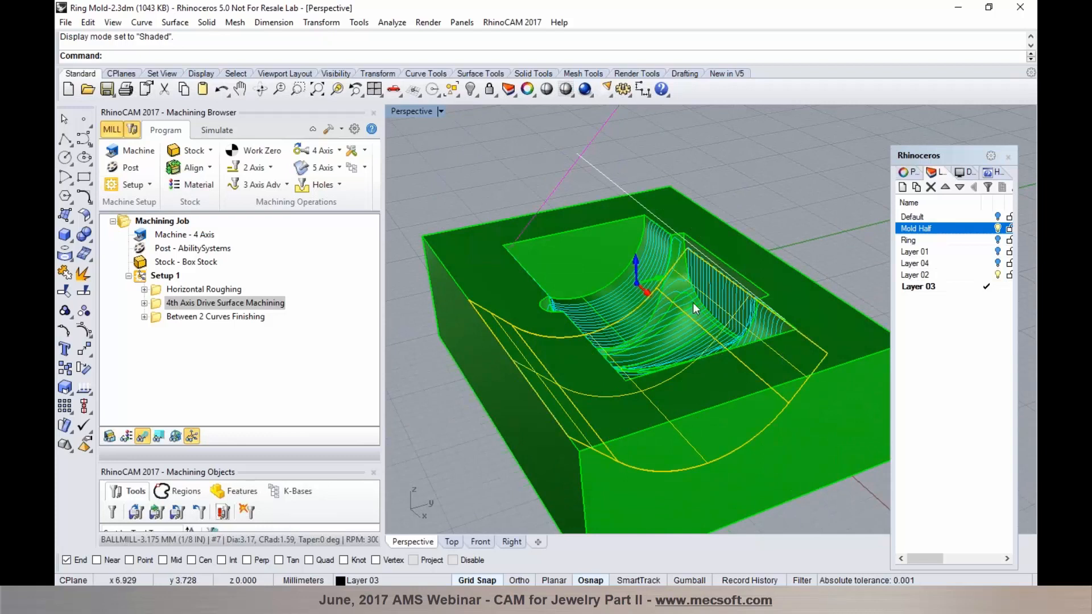
{"action": "right_click_drag", "start_coordinate": [489, 195], "coordinate": [445, 216]}
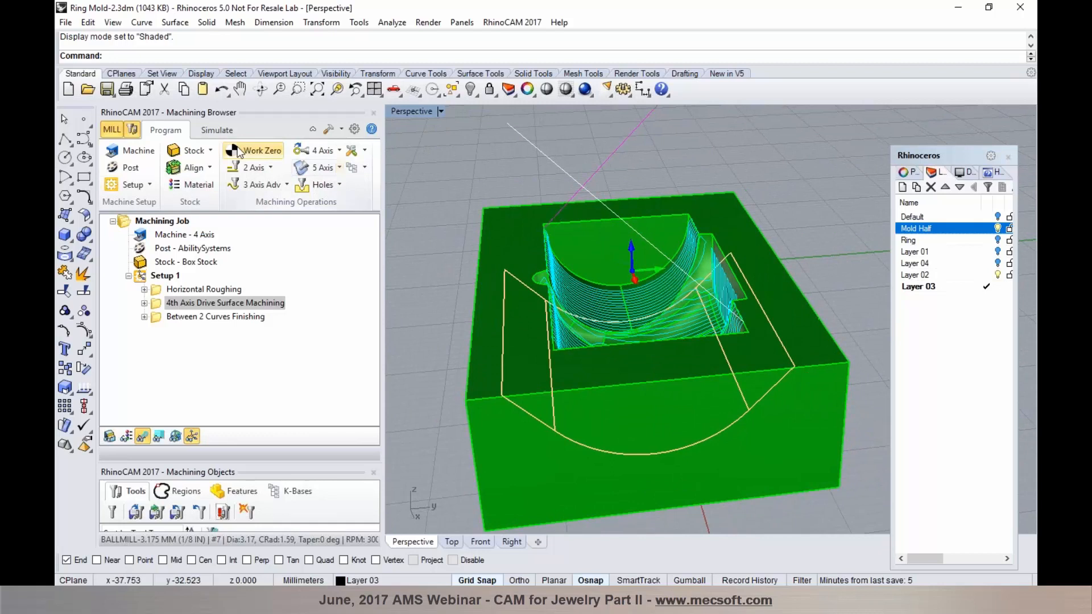
Step: Simulate the Across Axis drive surface operation on the roughed mold stock and pause the simulation partway through the cavity
{"action": "left_click", "coordinate": [216, 129]}
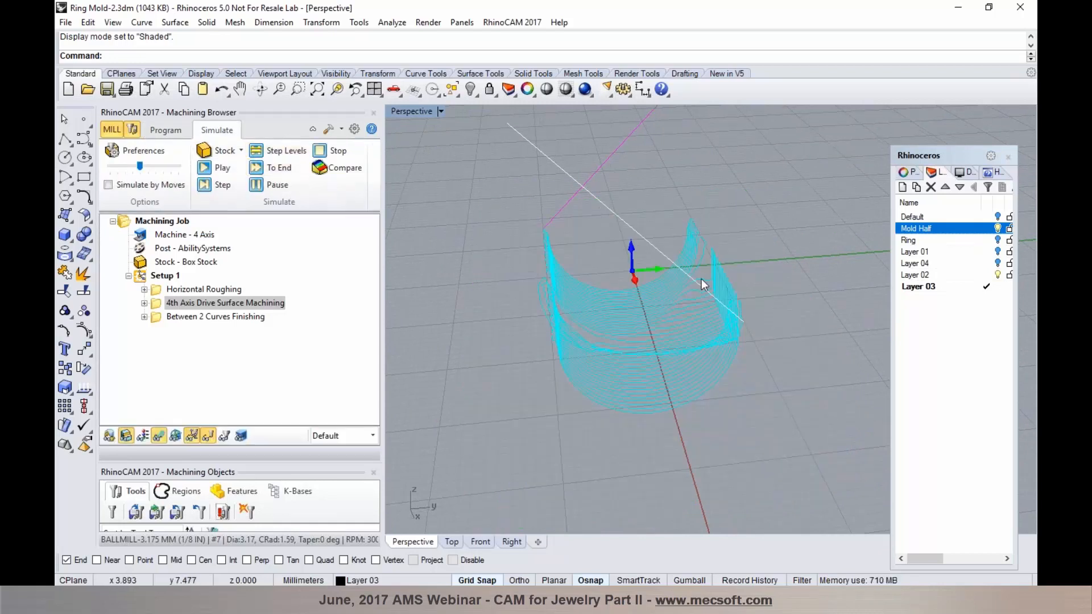
{"action": "right_click_drag", "start_coordinate": [666, 293], "coordinate": [703, 288]}
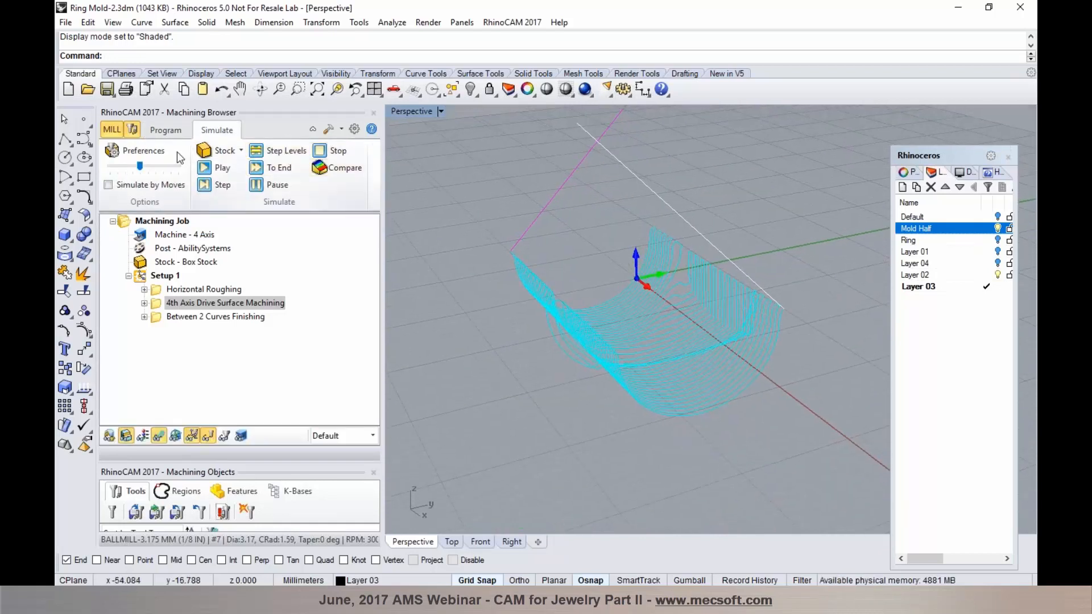
{"action": "left_click", "coordinate": [204, 167]}
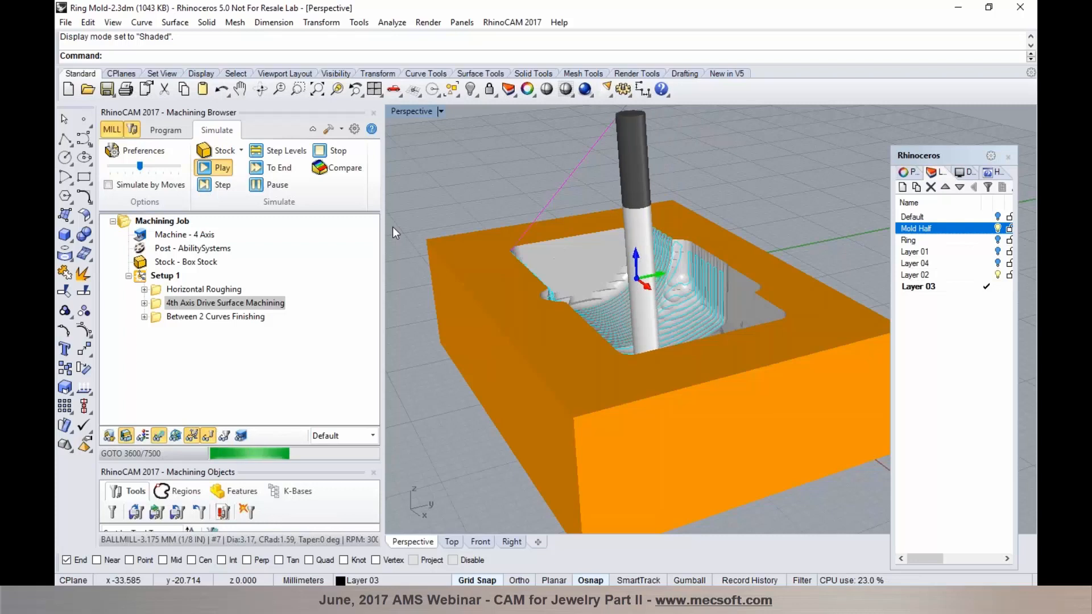
{"action": "left_click", "coordinate": [269, 188]}
Step: Duplicate the 4th Axis Drive Surface Machining operation within Setup 1
{"action": "left_click", "coordinate": [168, 130]}
{"action": "left_click", "coordinate": [158, 319]}
{"action": "left_click", "coordinate": [159, 304]}
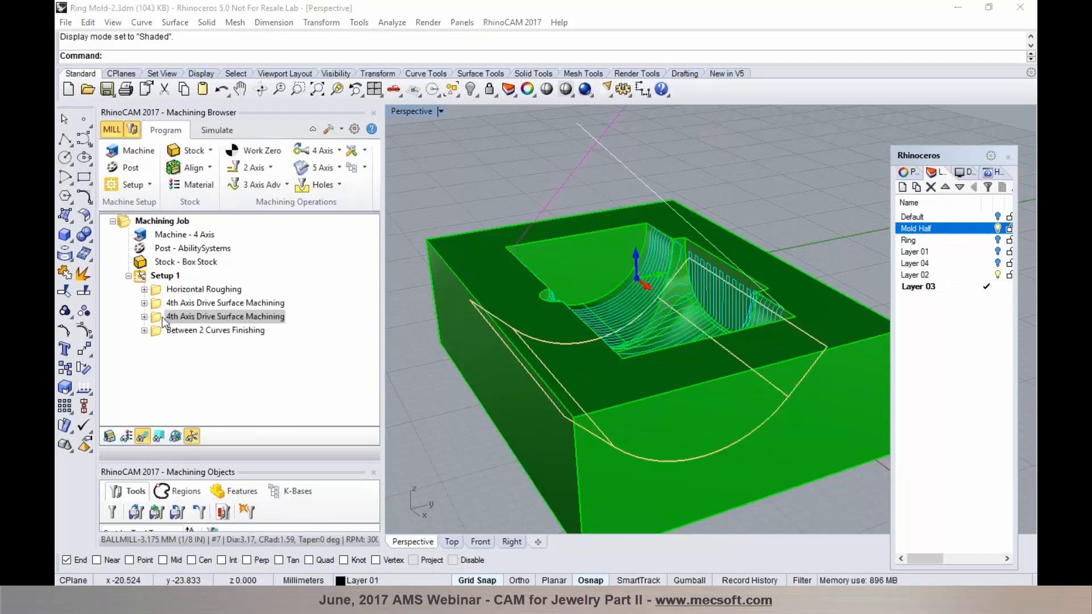
Step: Set the duplicated drive surface operation to an Along Axis cut pattern with a stepover of 10% tool diameter and generate it
{"action": "double_click", "coordinate": [162, 316]}
{"action": "left_click", "coordinate": [311, 152]}
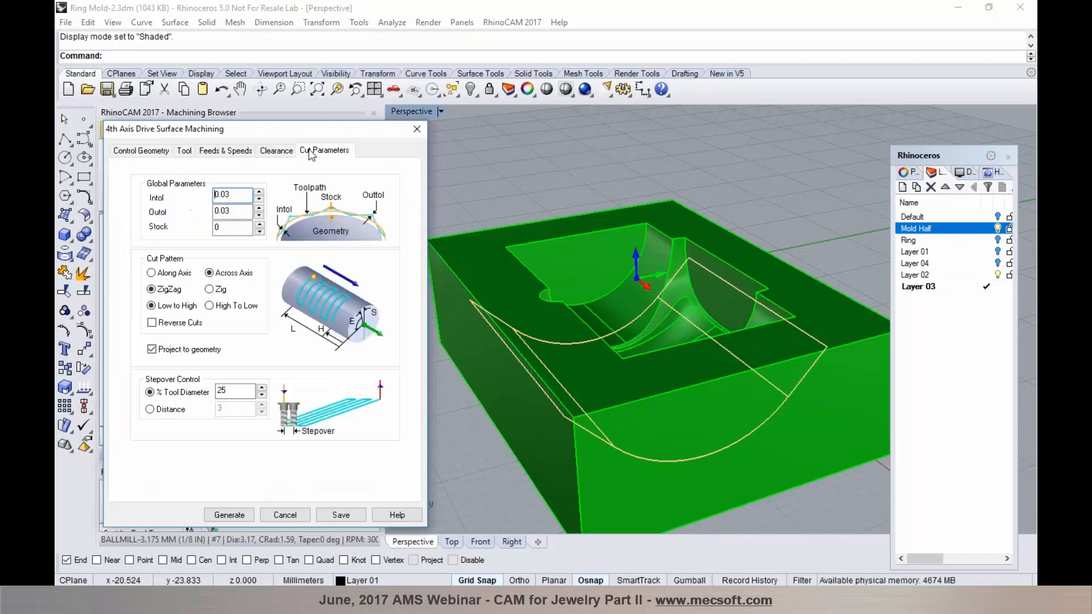
{"action": "mouse_move", "coordinate": [172, 277]}
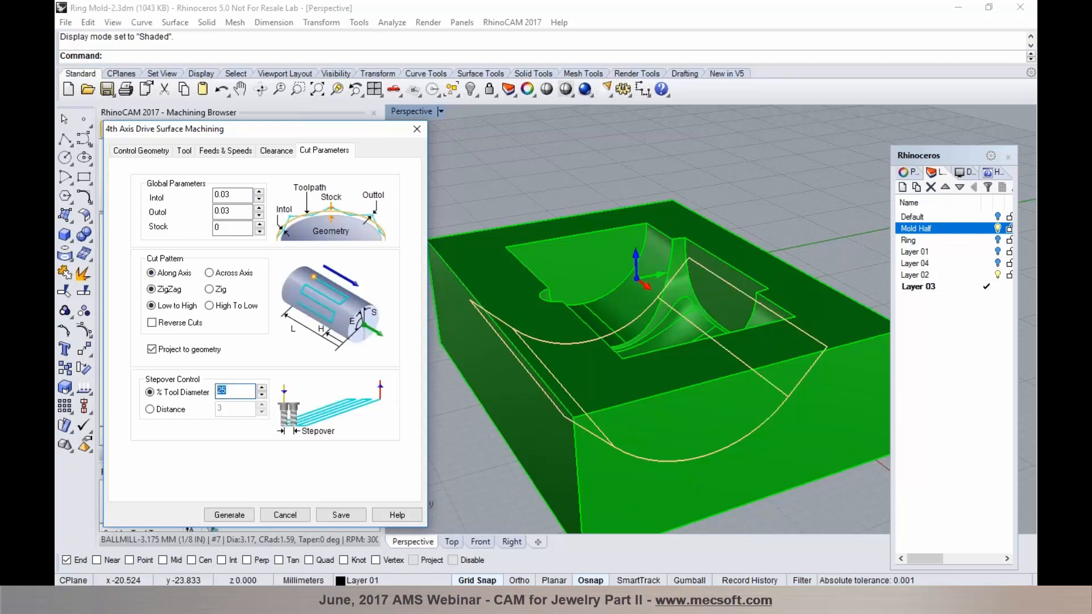
{"action": "type", "text": "10"}
{"action": "left_click", "coordinate": [228, 515]}
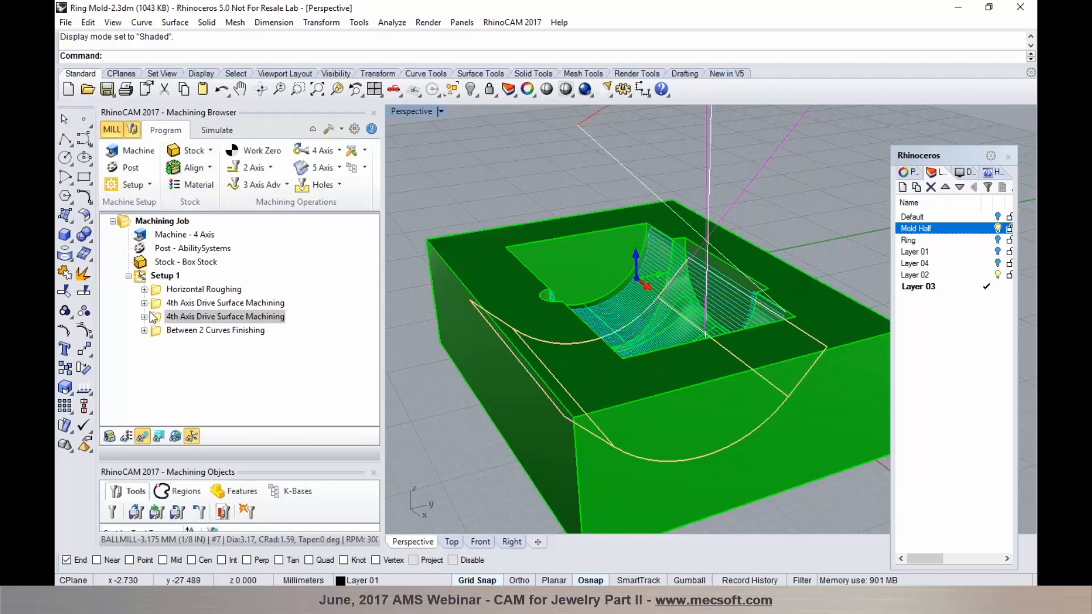
Step: Simulate the Along Axis drive surface operation at an adjusted playback speed, inspect the tilting tool in the cavity and pause
{"action": "left_click", "coordinate": [165, 302]}
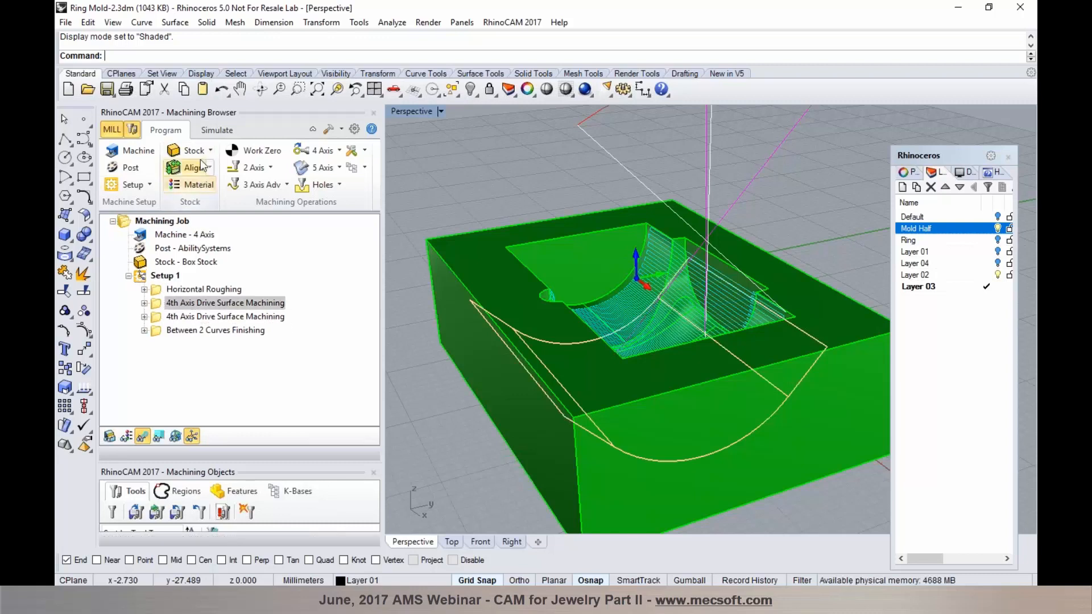
{"action": "left_click", "coordinate": [212, 131]}
{"action": "left_click", "coordinate": [217, 167]}
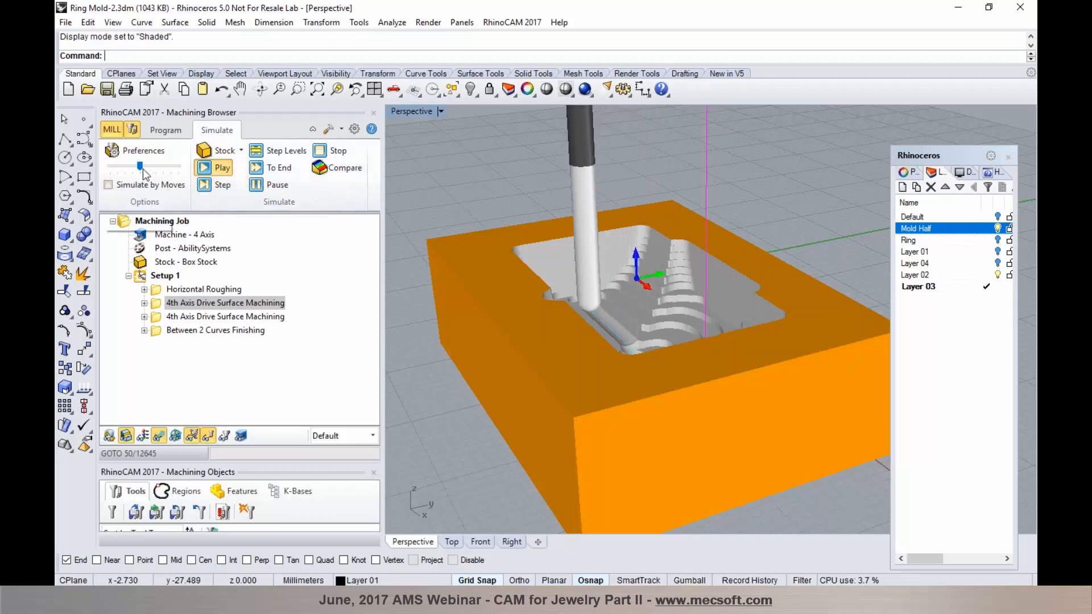
{"action": "left_click_drag", "start_coordinate": [143, 169], "coordinate": [151, 168]}
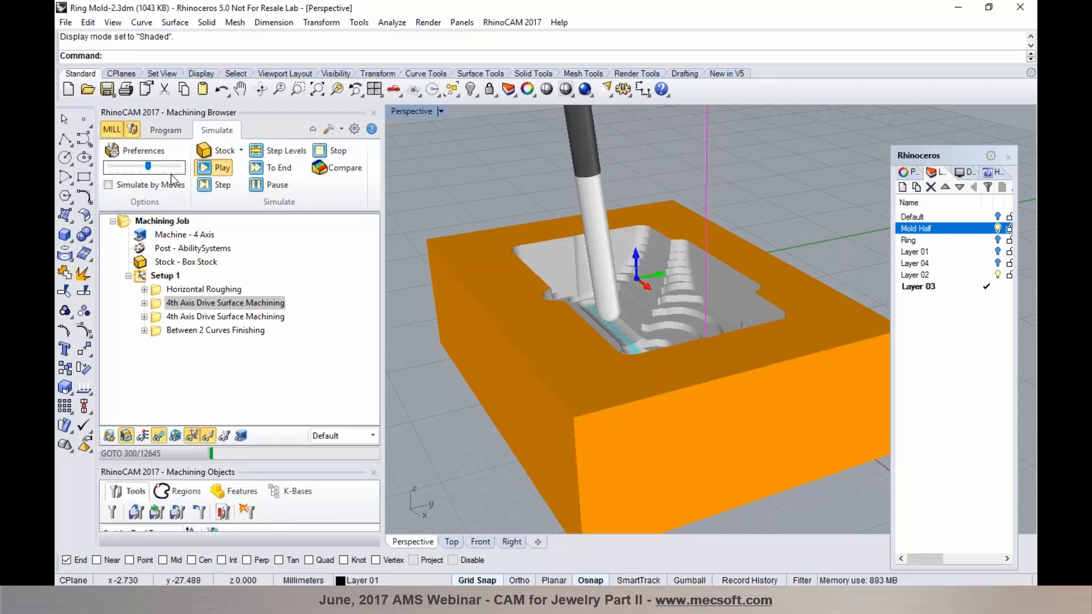
{"action": "right_click_drag", "start_coordinate": [727, 275], "coordinate": [622, 306]}
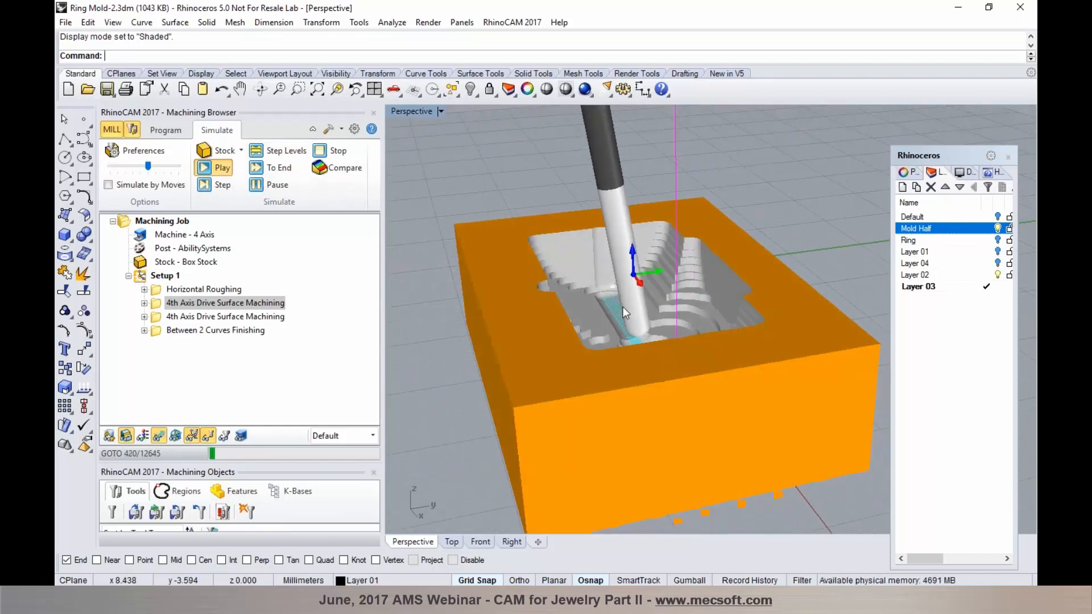
{"action": "left_click", "coordinate": [262, 188]}
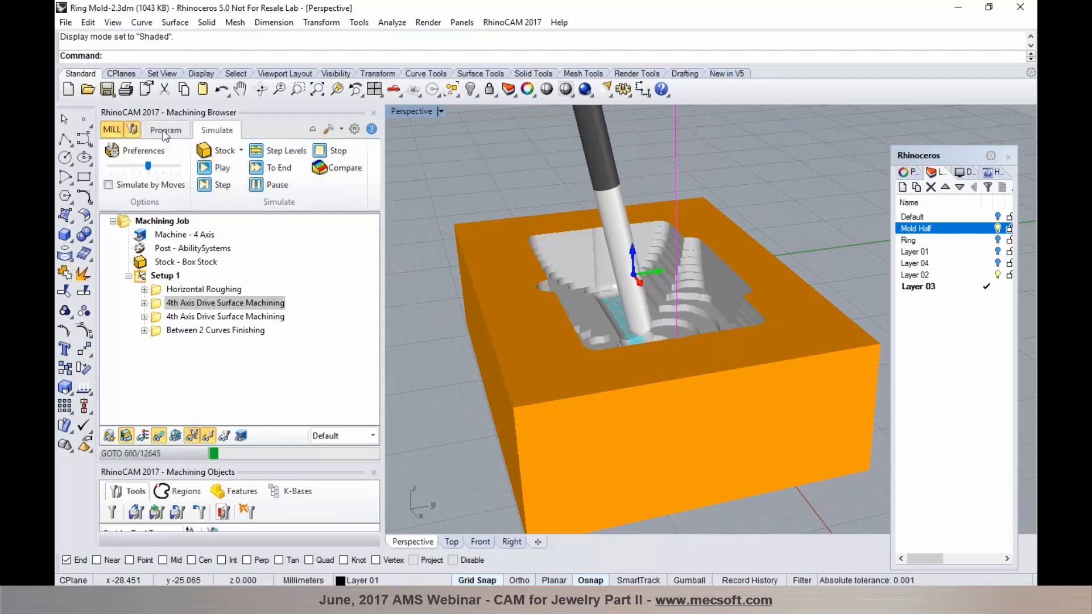
Step: Post the Along Axis drive surface operation to an .nc file on the Desktop using the Fanuc0m post-processor
{"action": "left_click", "coordinate": [164, 132]}
{"action": "right_click", "coordinate": [170, 301]}
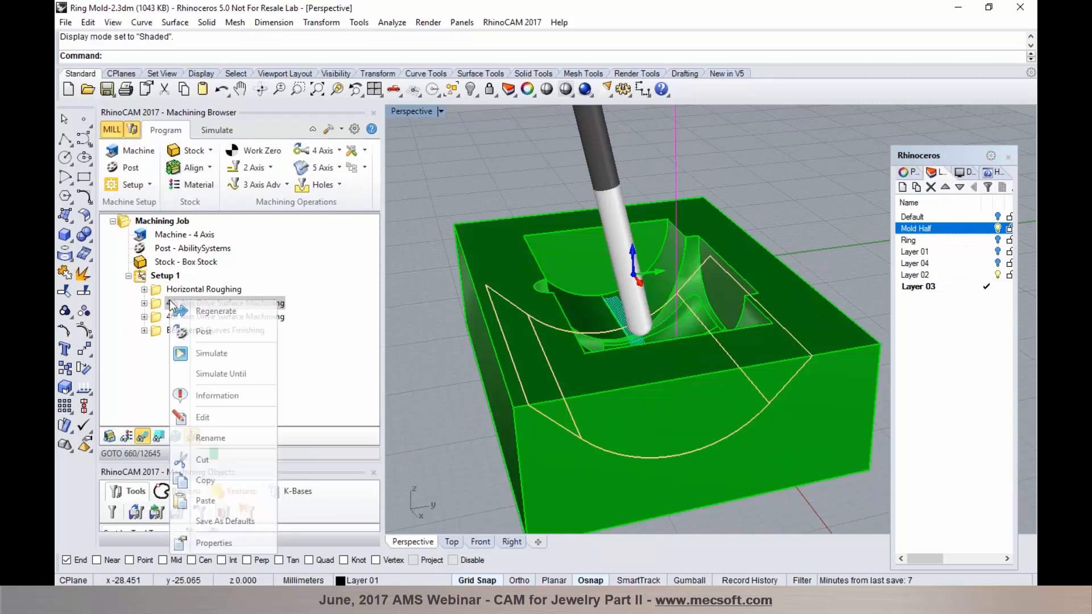
{"action": "left_click", "coordinate": [186, 329]}
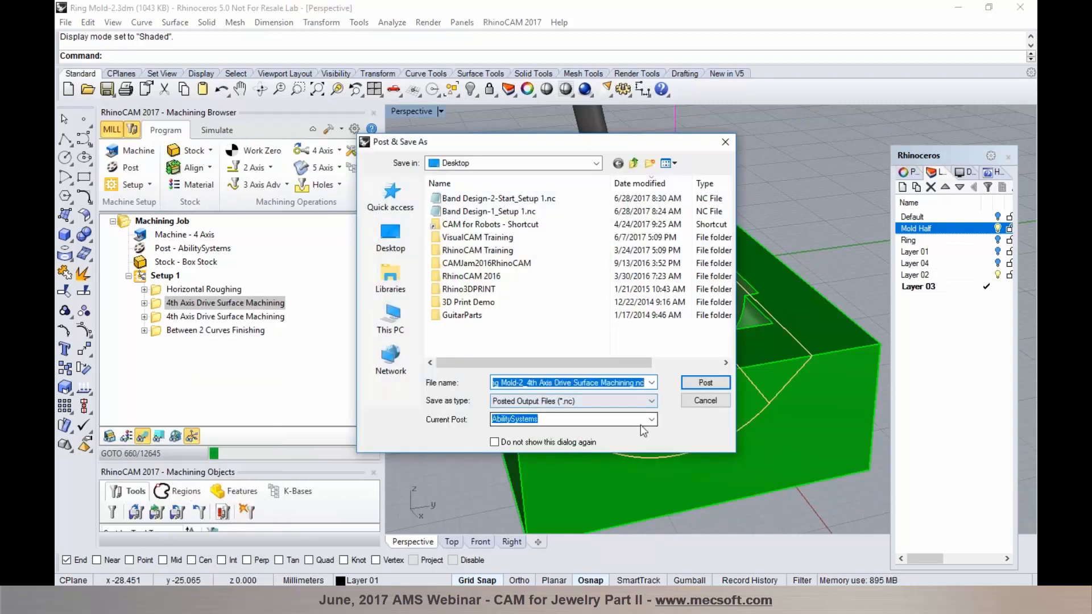
{"action": "left_click", "coordinate": [651, 419]}
{"action": "type", "text": "fa"}
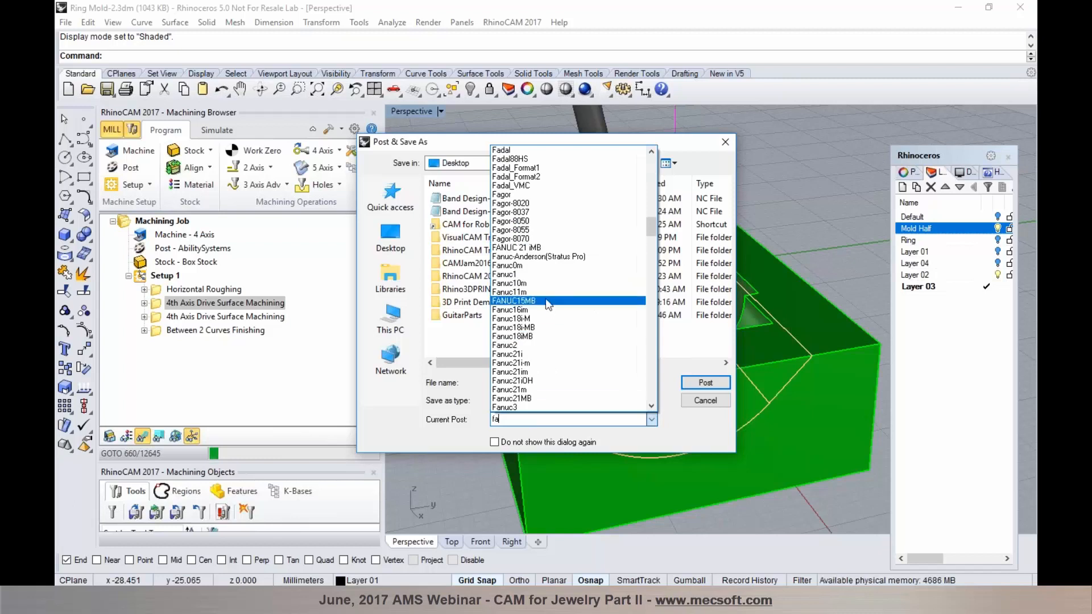
{"action": "left_click", "coordinate": [540, 264]}
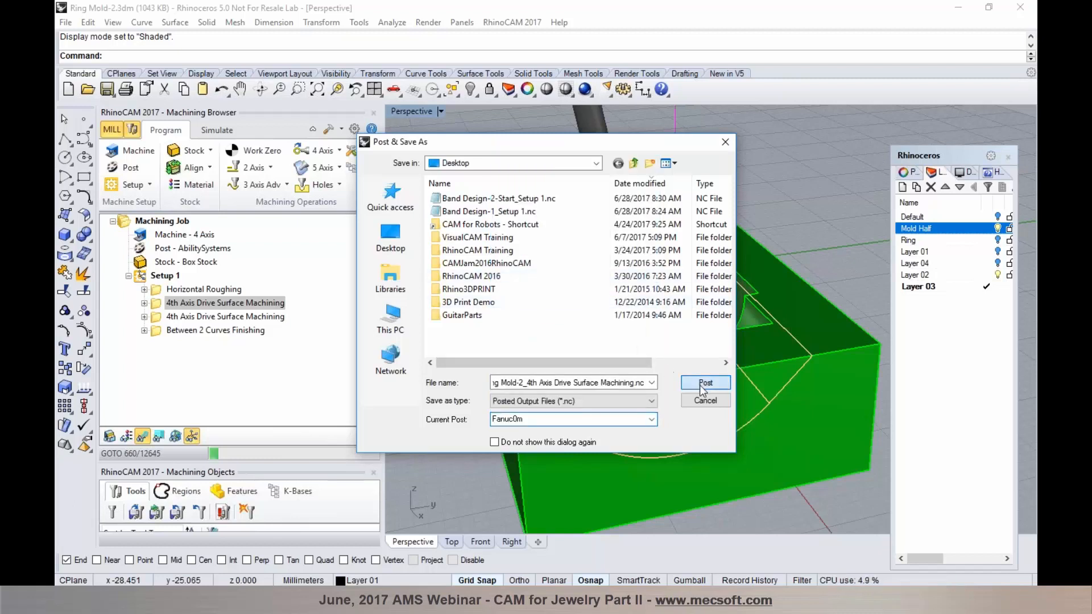
{"action": "left_click", "coordinate": [701, 386]}
Step: Examine the A-axis rotation values throughout the posted G-code in Notepad, and close the file
{"action": "scroll", "coordinate": [547, 330], "scroll_direction": "down", "scroll_amount": 5}
{"action": "scroll", "coordinate": [547, 331], "scroll_direction": "down", "scroll_amount": 8}
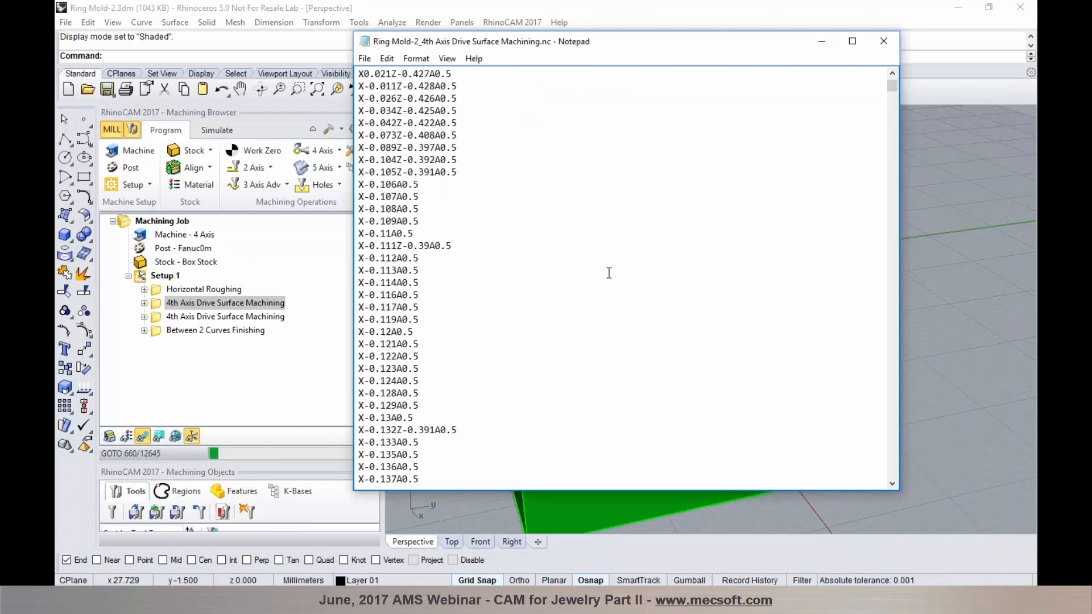
{"action": "left_click_drag", "start_coordinate": [890, 84], "coordinate": [893, 107]}
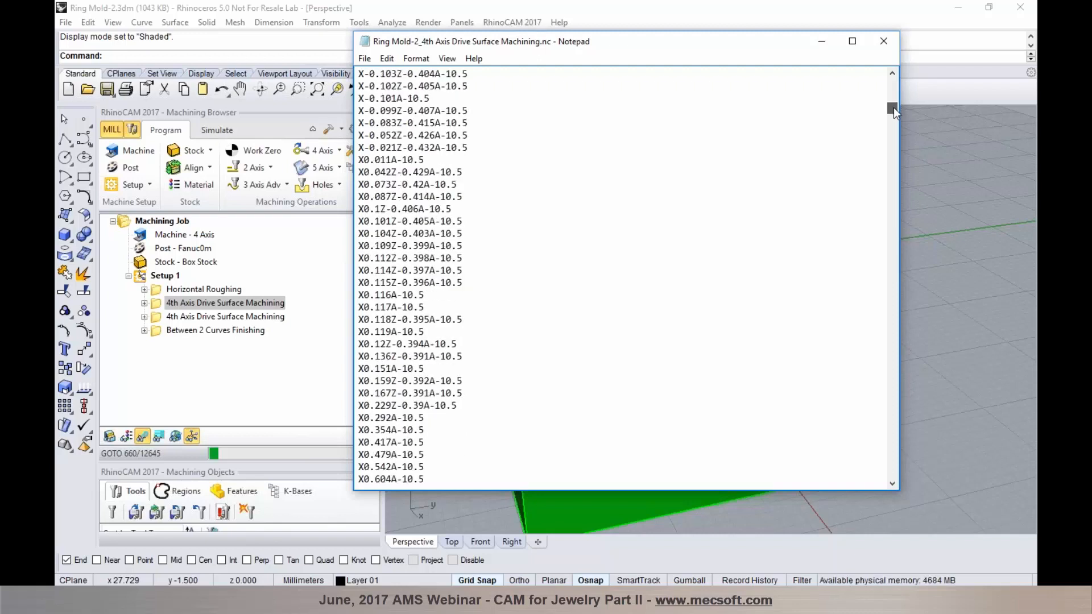
{"action": "left_click", "coordinate": [890, 42]}
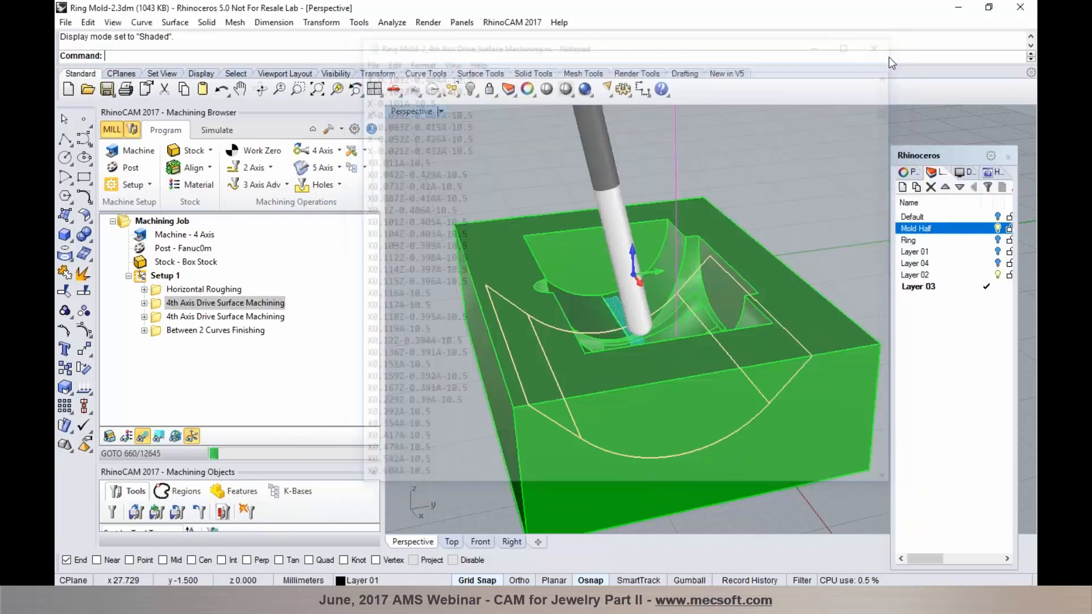
Step: Select the second 4th Axis Drive Surface operation to display its Across Axis toolpath on the mold cavity
{"action": "left_click", "coordinate": [268, 317]}
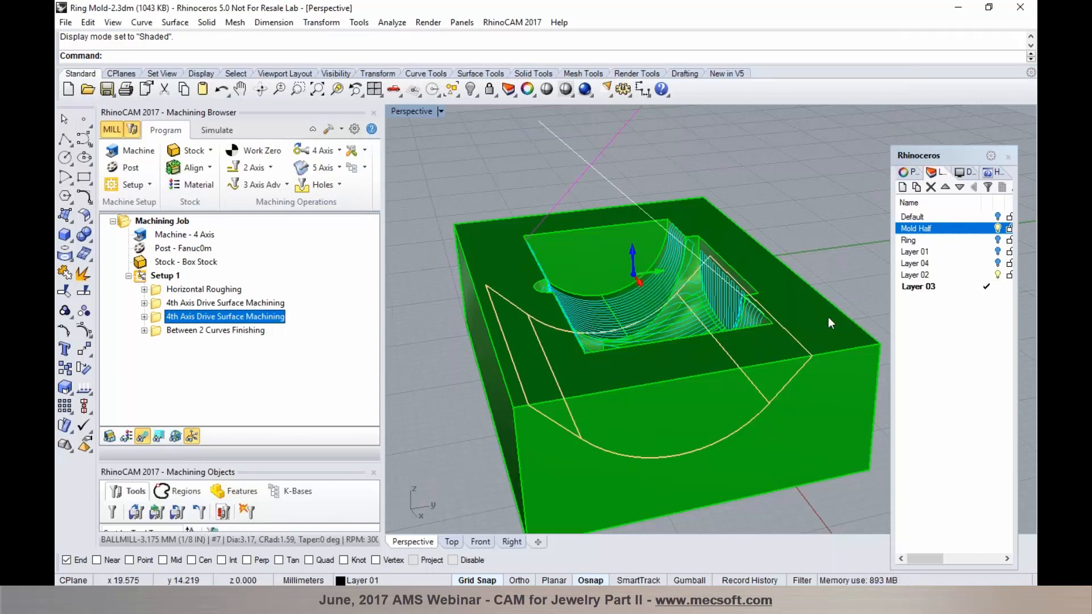
{"action": "left_click", "coordinate": [1027, 108]}
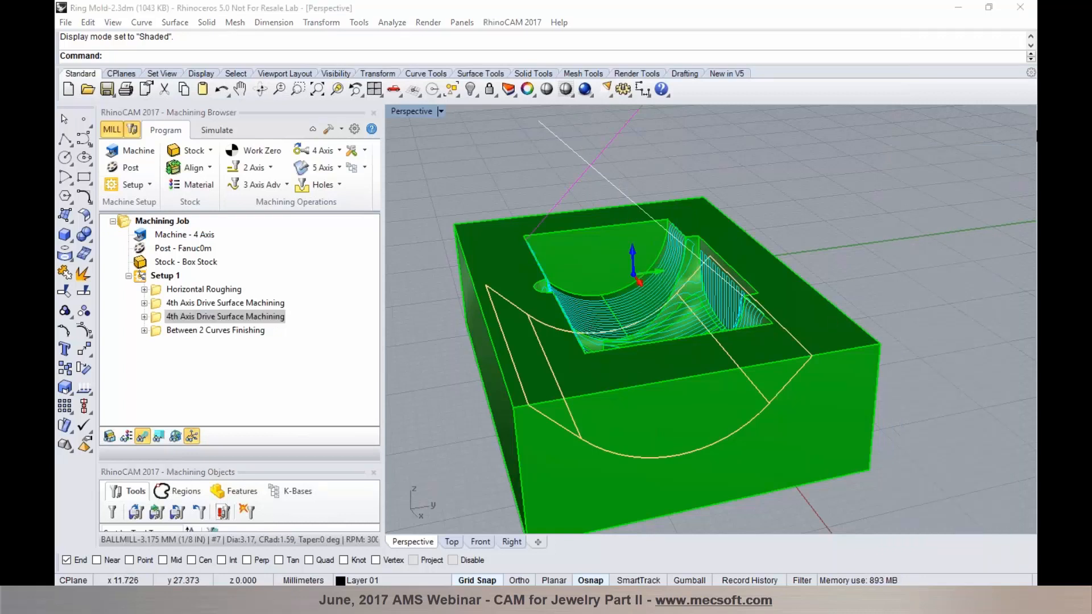